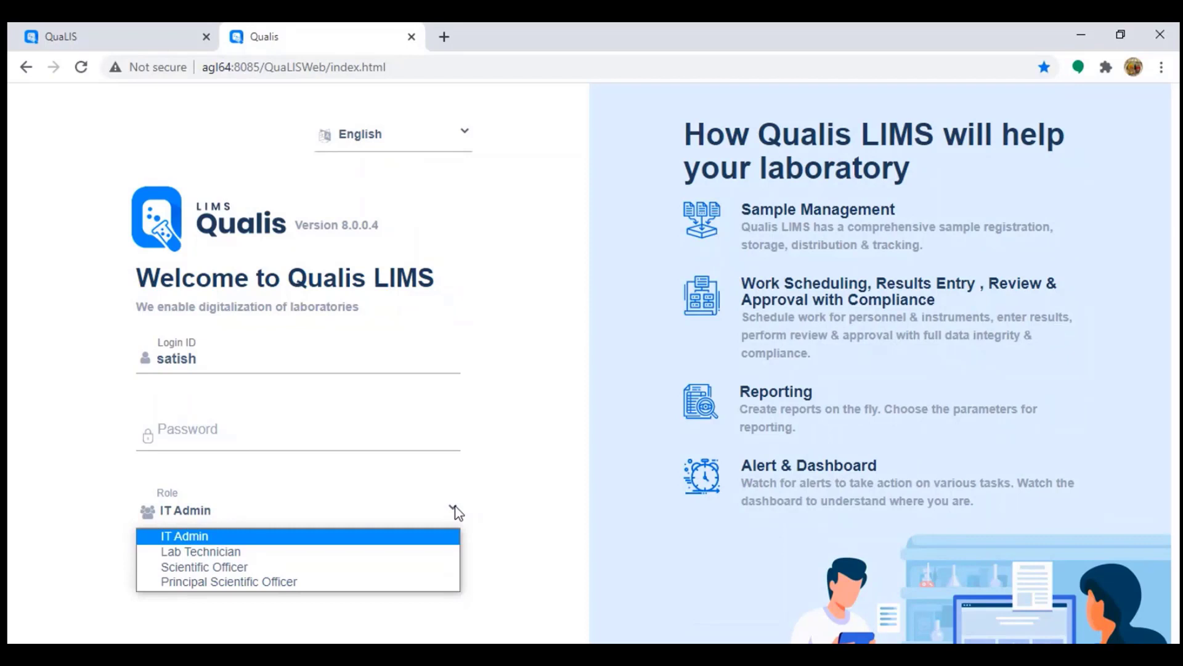
Review the login role options, and page through the home dashboard charts and alerts in the logged-in QuaLIS session.
left_click(456, 511)
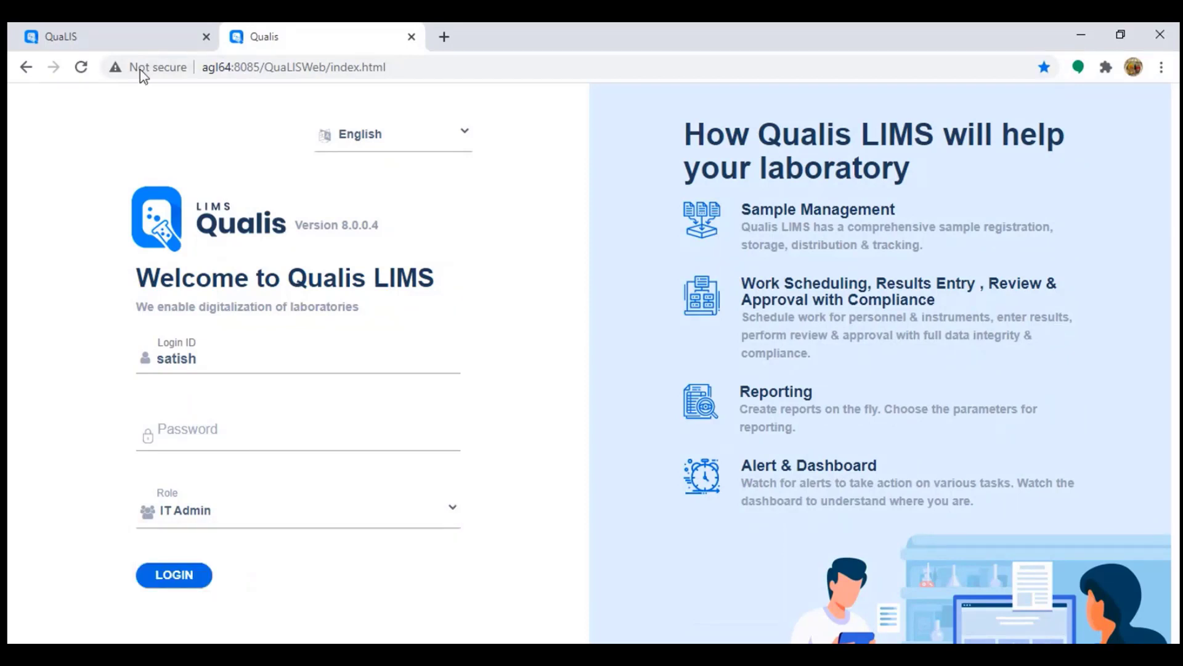
left_click(139, 37)
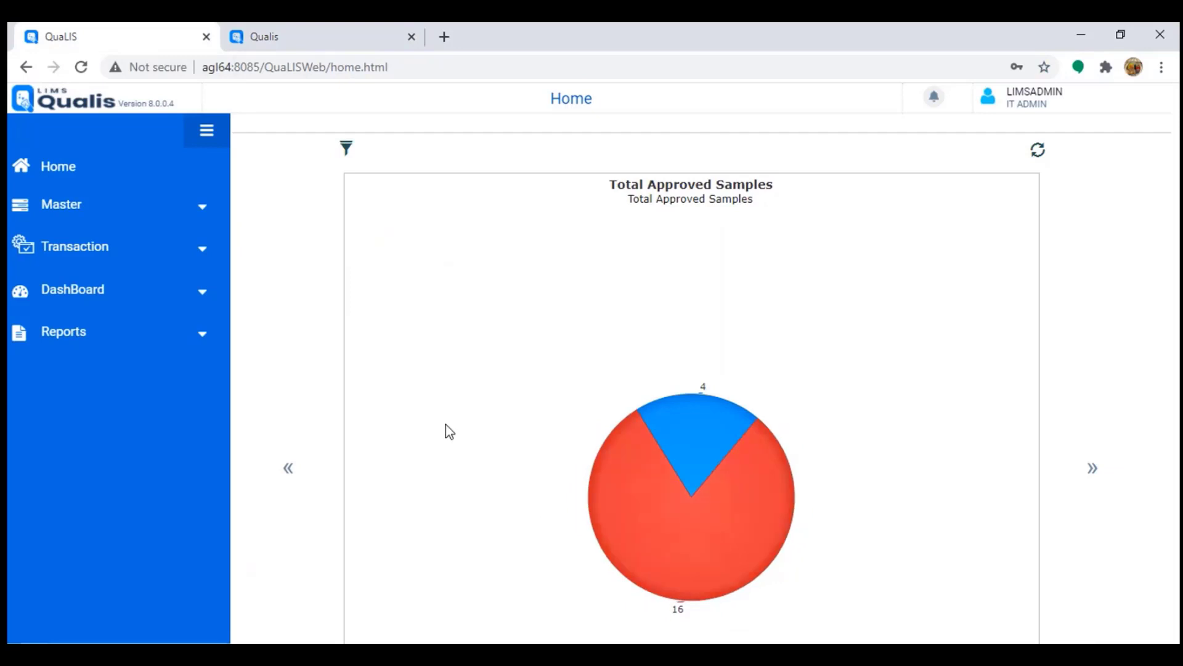
left_click(1093, 470)
left_click(1094, 473)
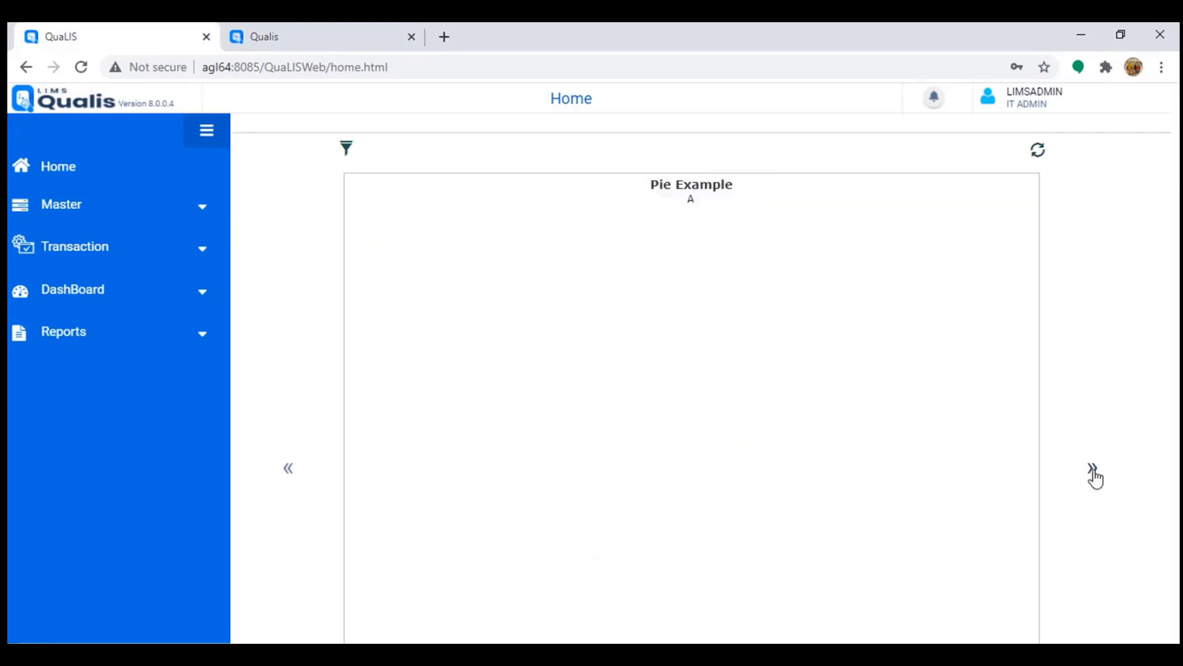
left_click(290, 476)
left_click(289, 476)
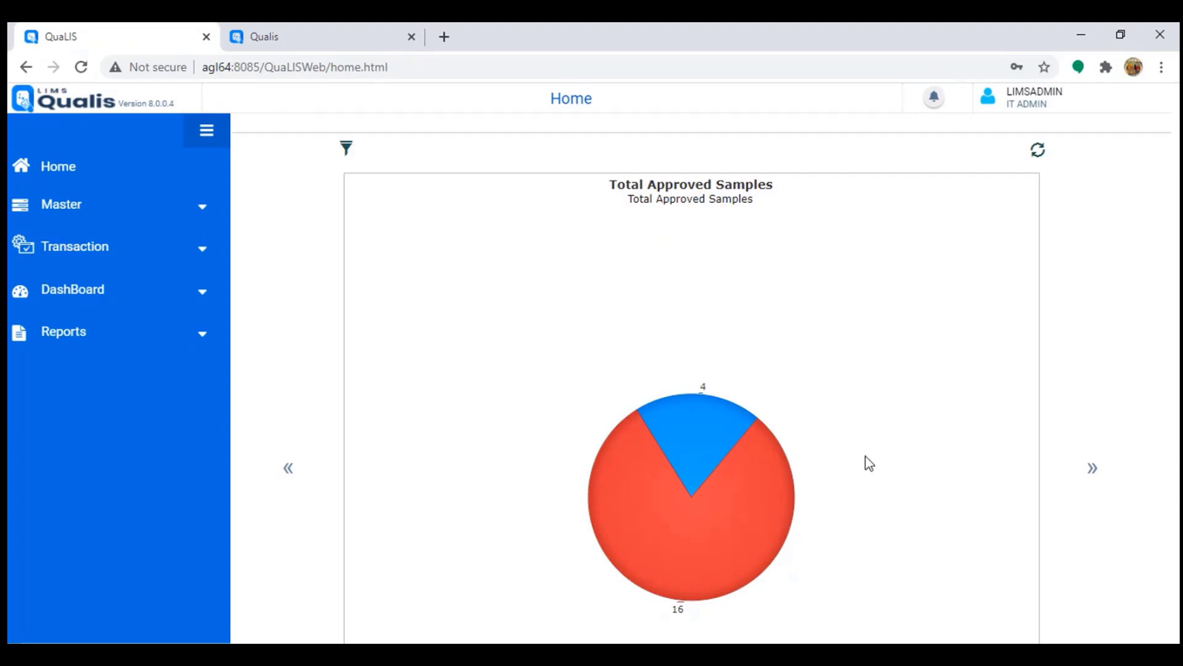
left_click(940, 103)
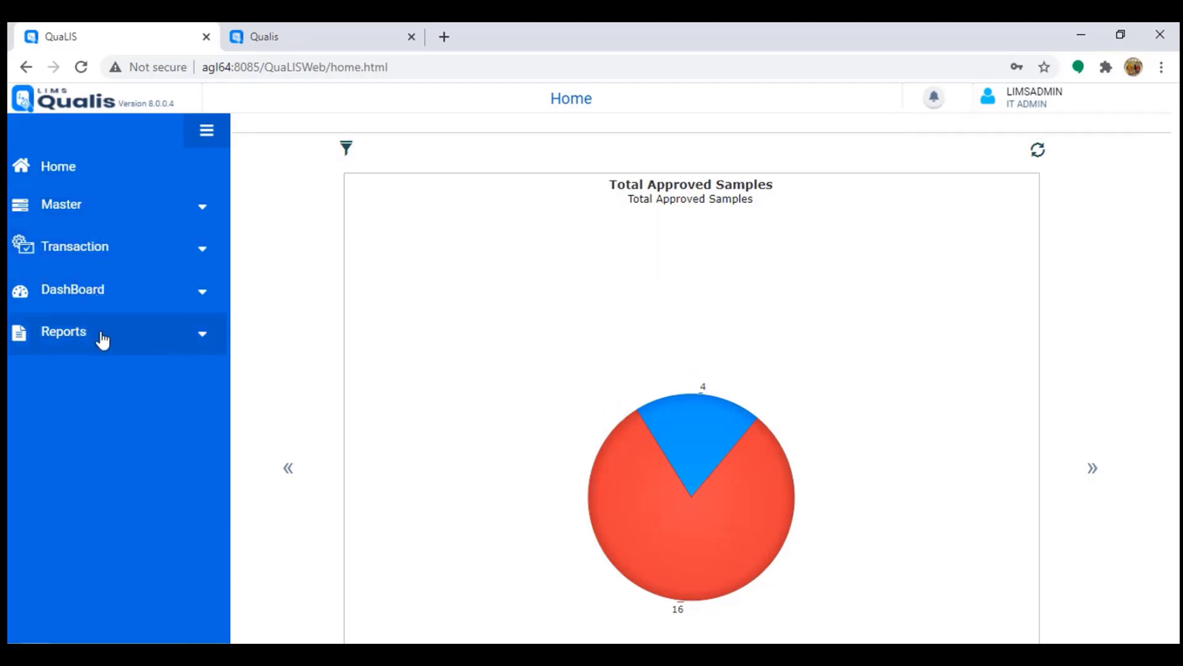
Examine which modules are available under Master, Transaction and DashBoard.
left_click(95, 214)
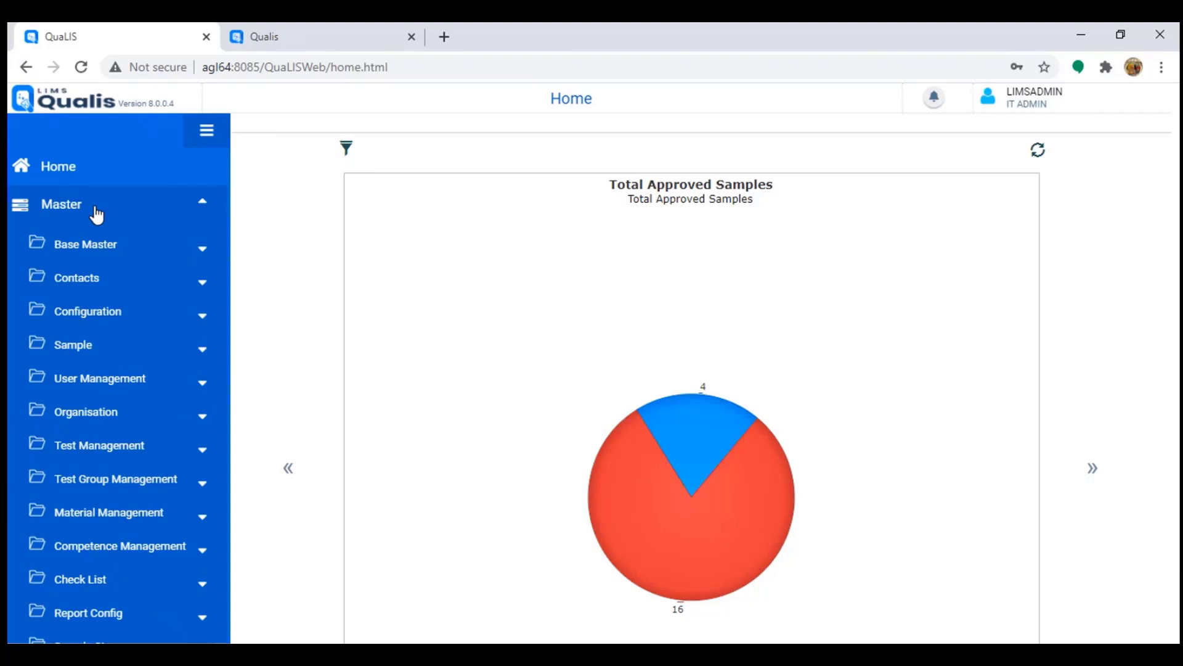
left_click(95, 212)
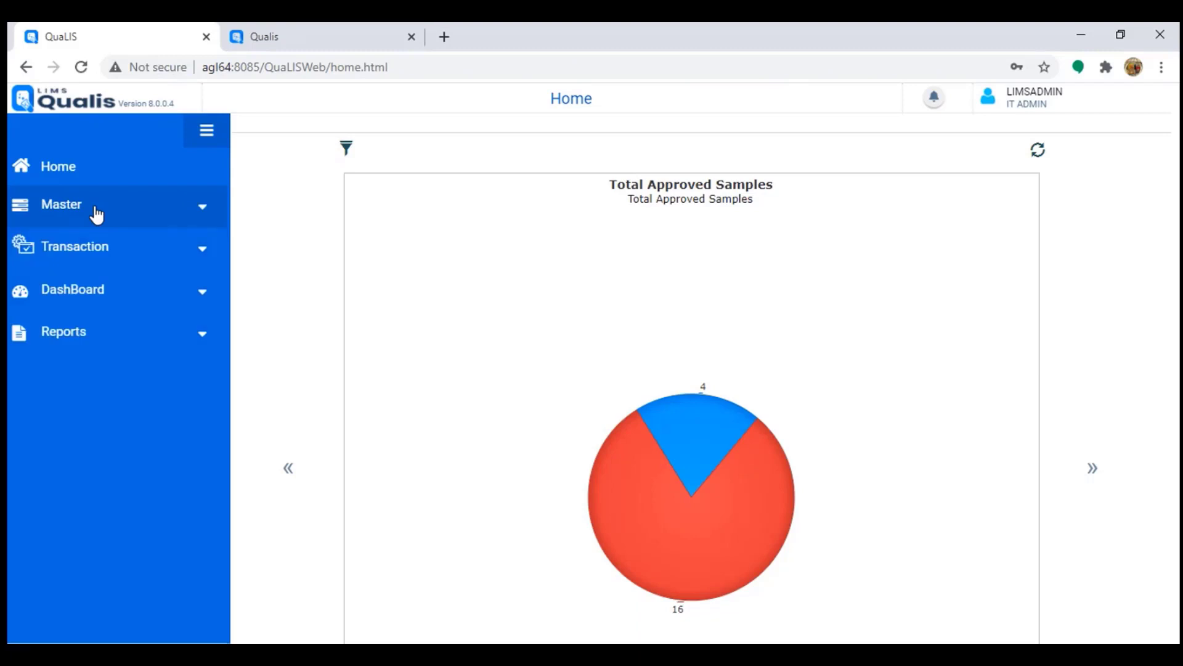
left_click(94, 253)
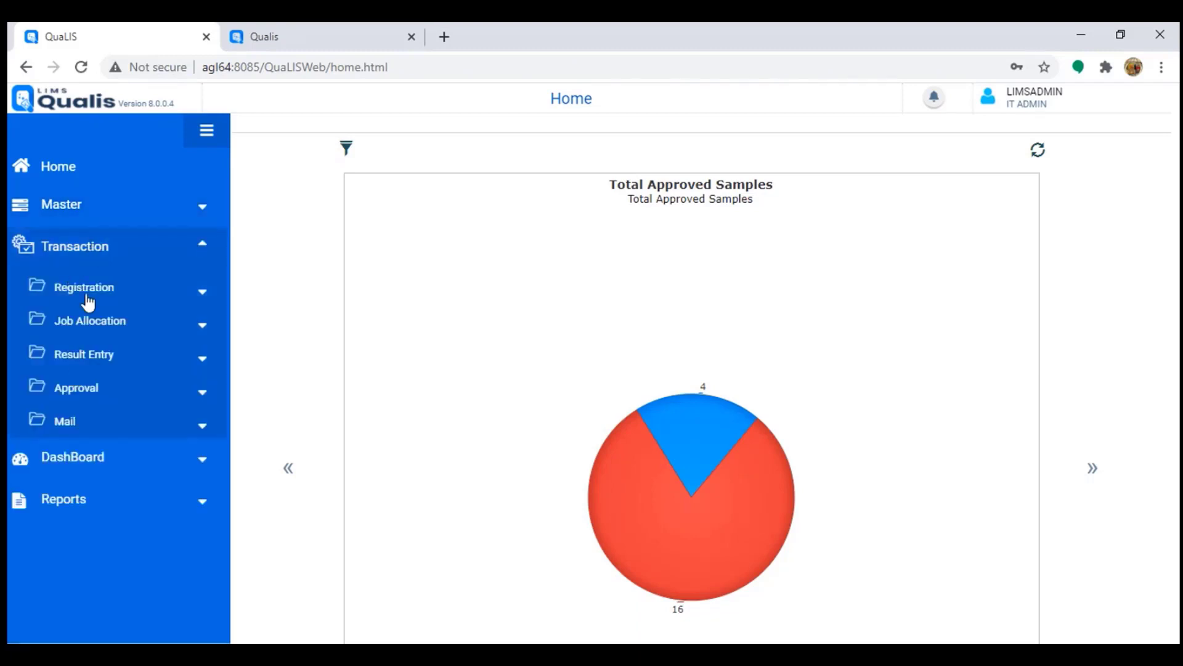
left_click(98, 252)
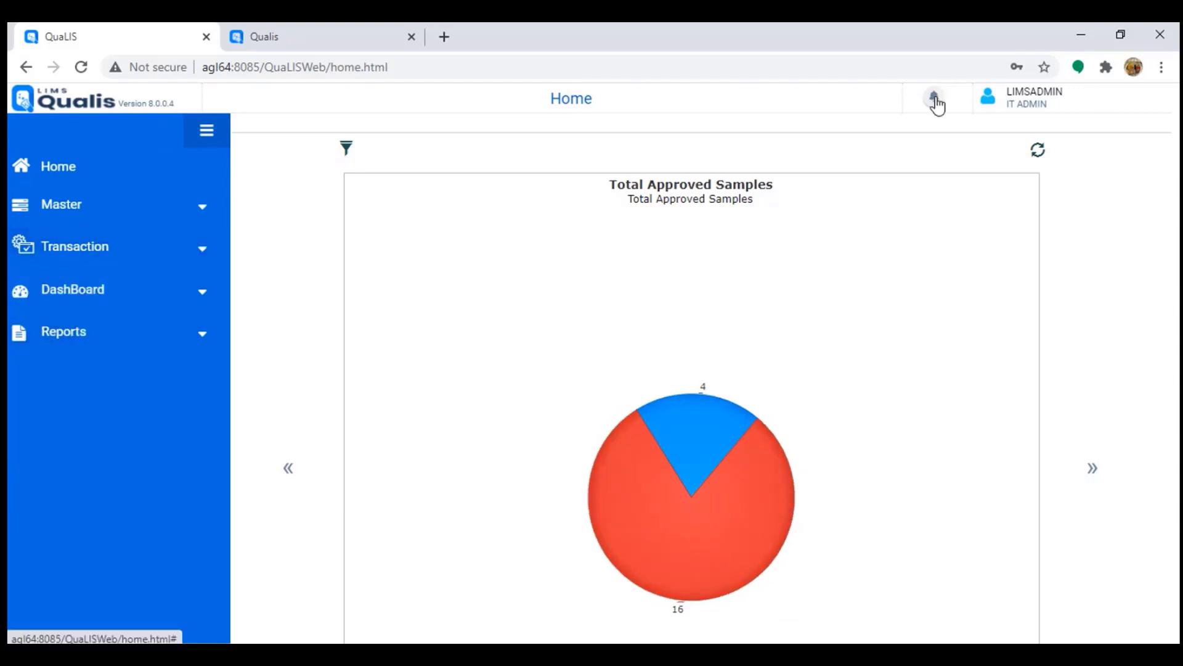
left_click(65, 301)
left_click(99, 341)
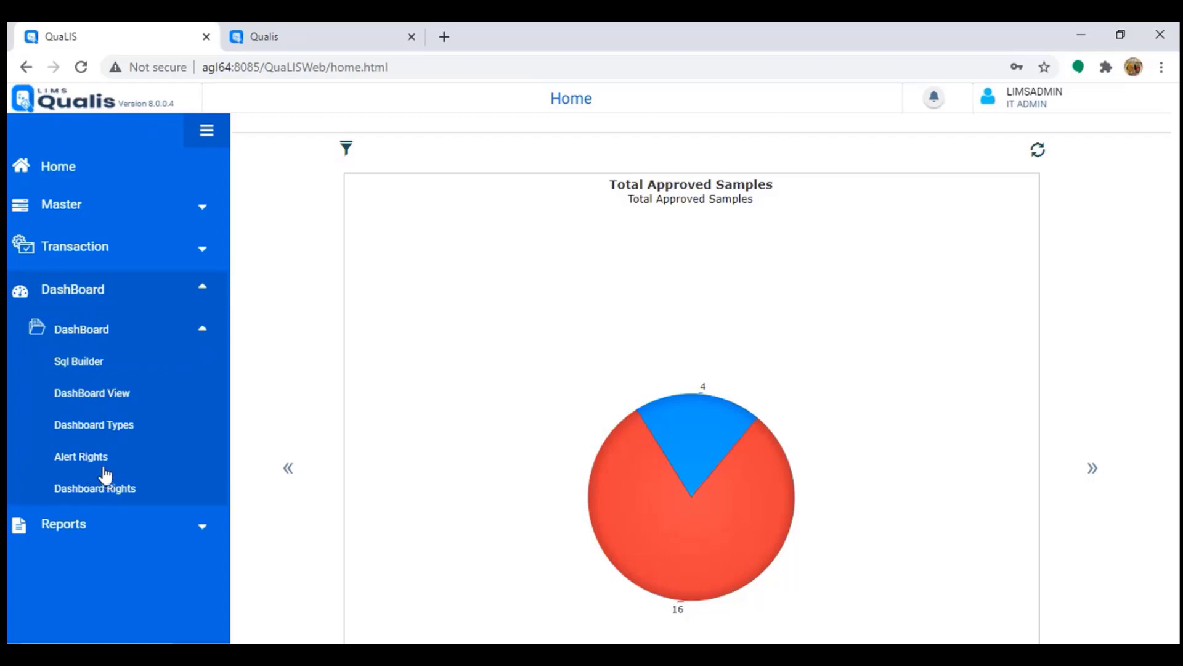
left_click(91, 299)
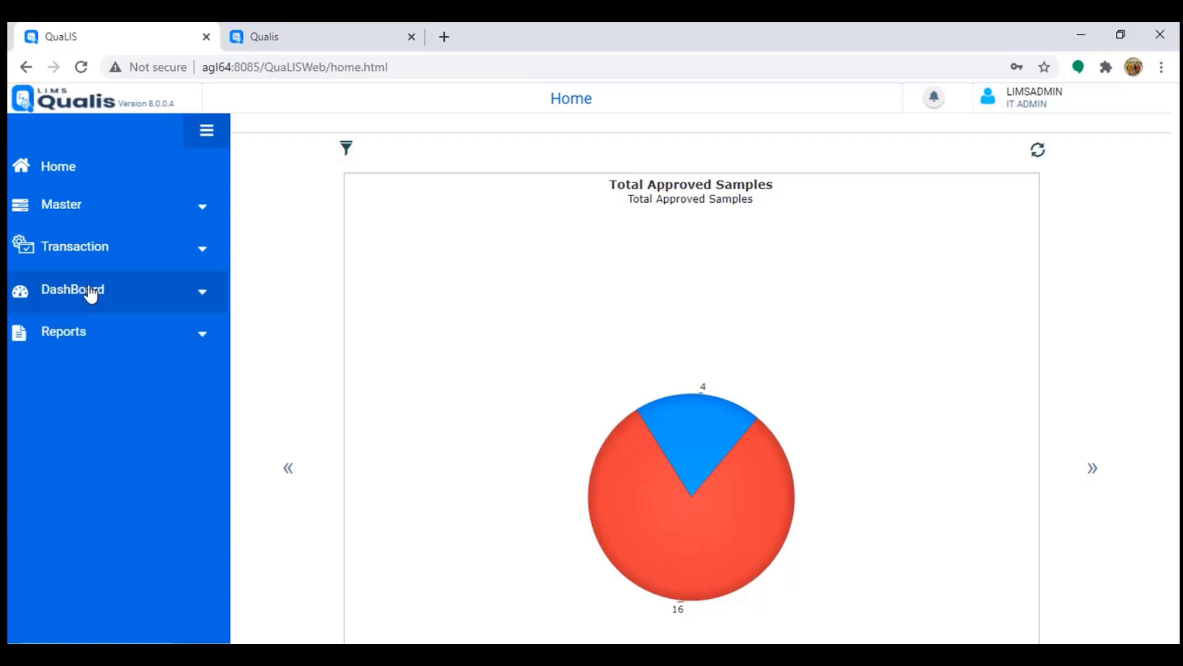
Examine the report categories offered under Reports.
left_click(91, 344)
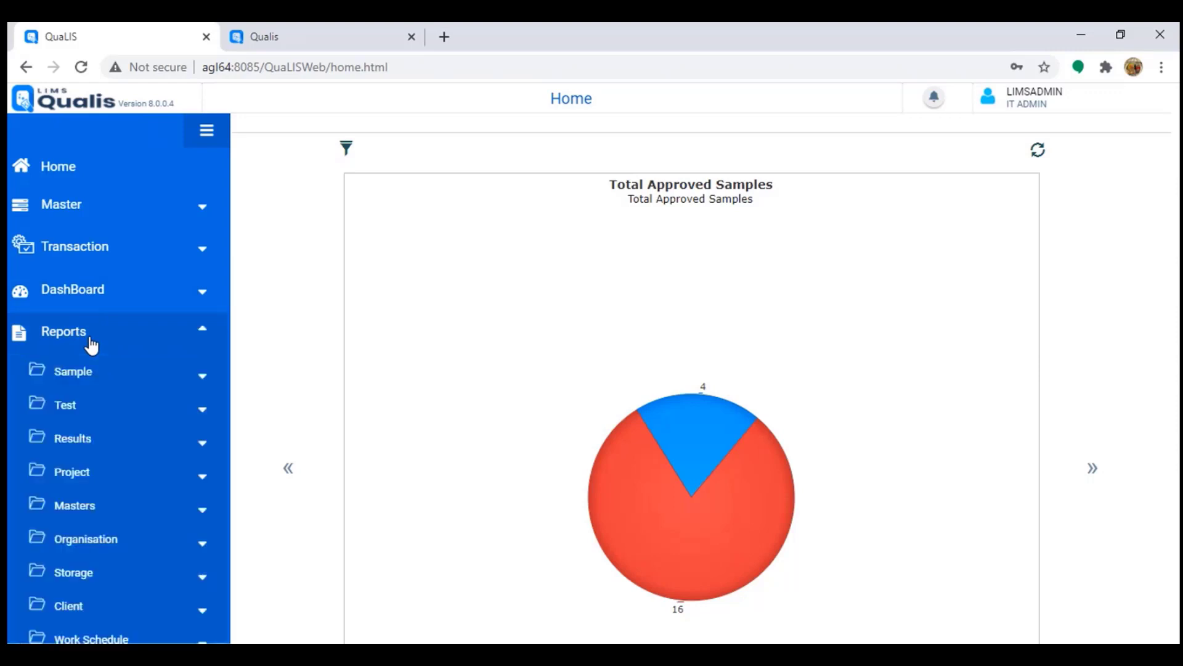
scroll(105, 470, "down", 3)
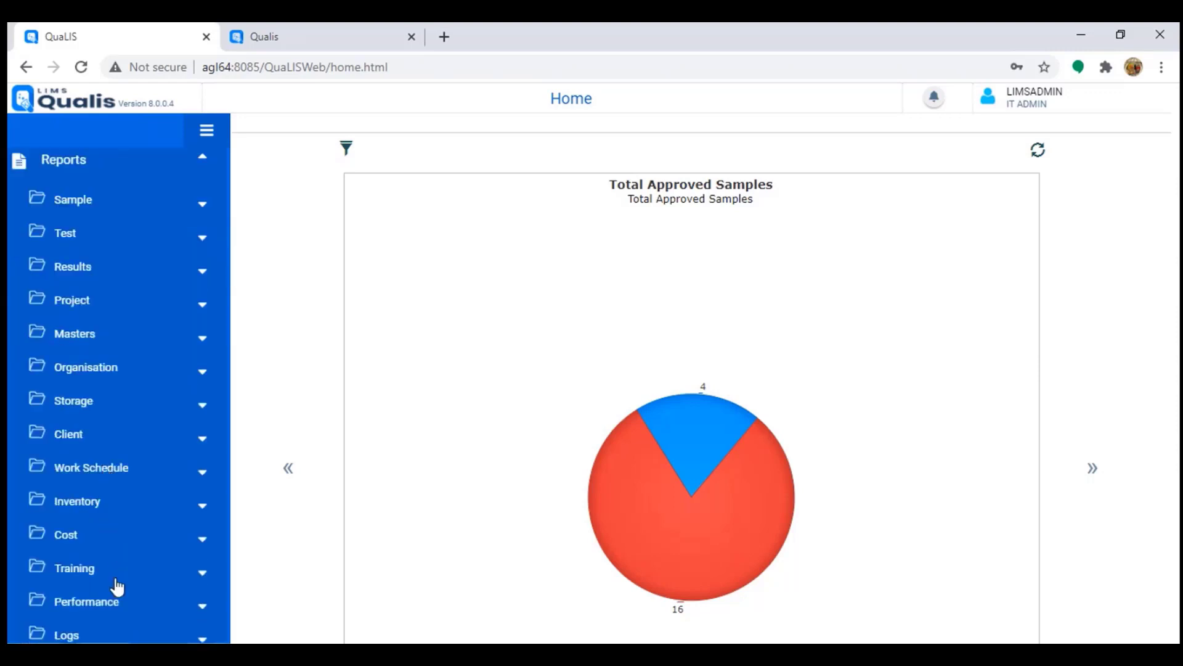
scroll(120, 582, "down", 2)
scroll(123, 580, "up", 3)
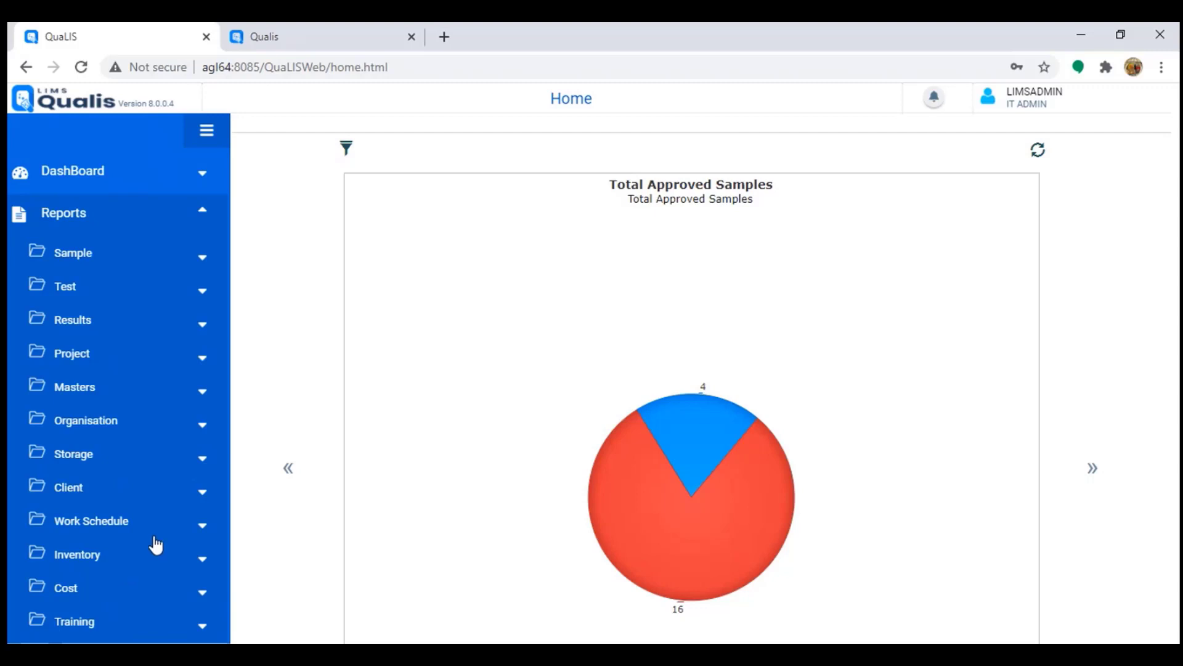
scroll(153, 542, "up", 2)
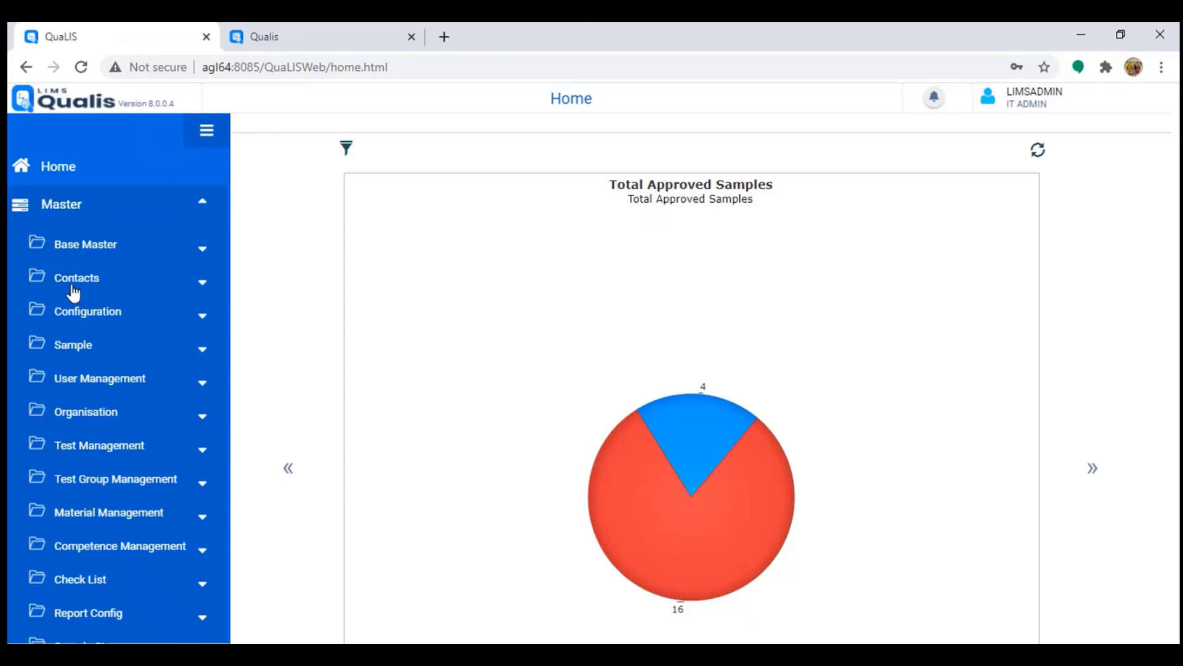
Open the User Role master under User Management to review the defined roles.
left_click(125, 387)
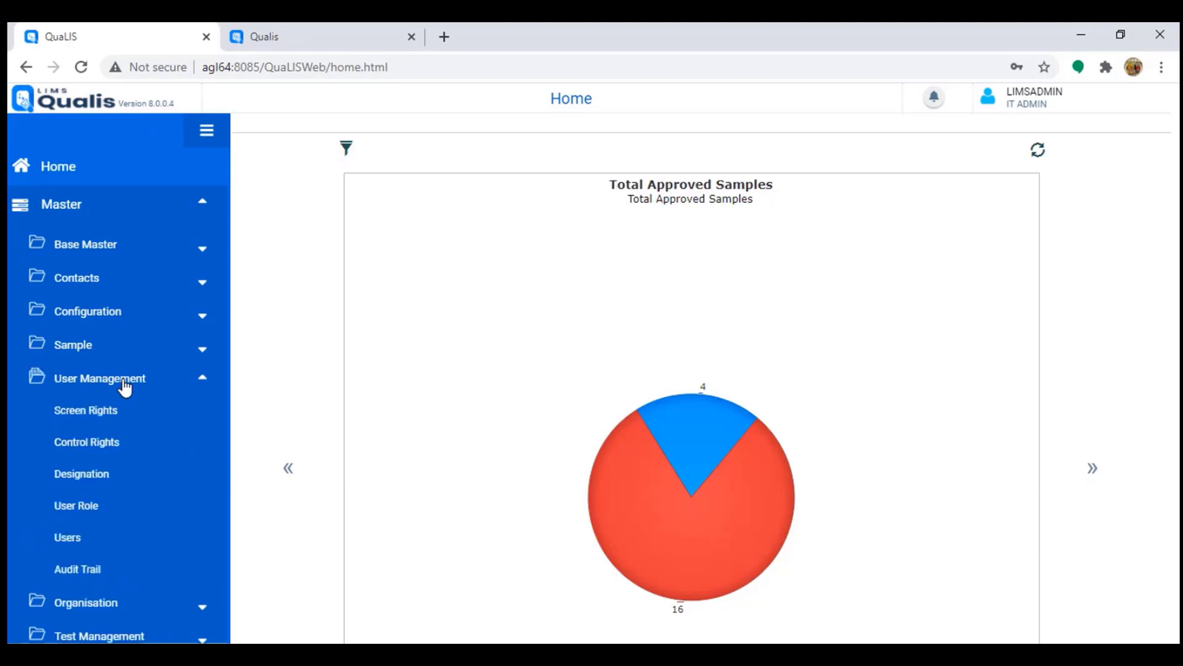
scroll(124, 386, "down", 1)
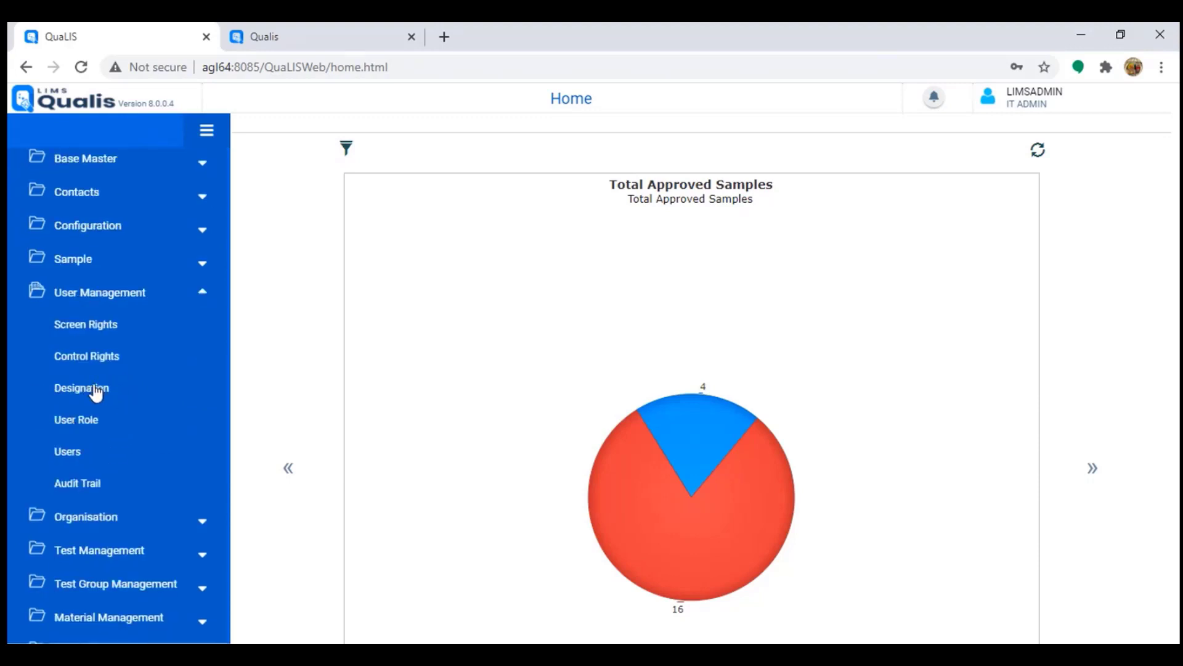
left_click(78, 423)
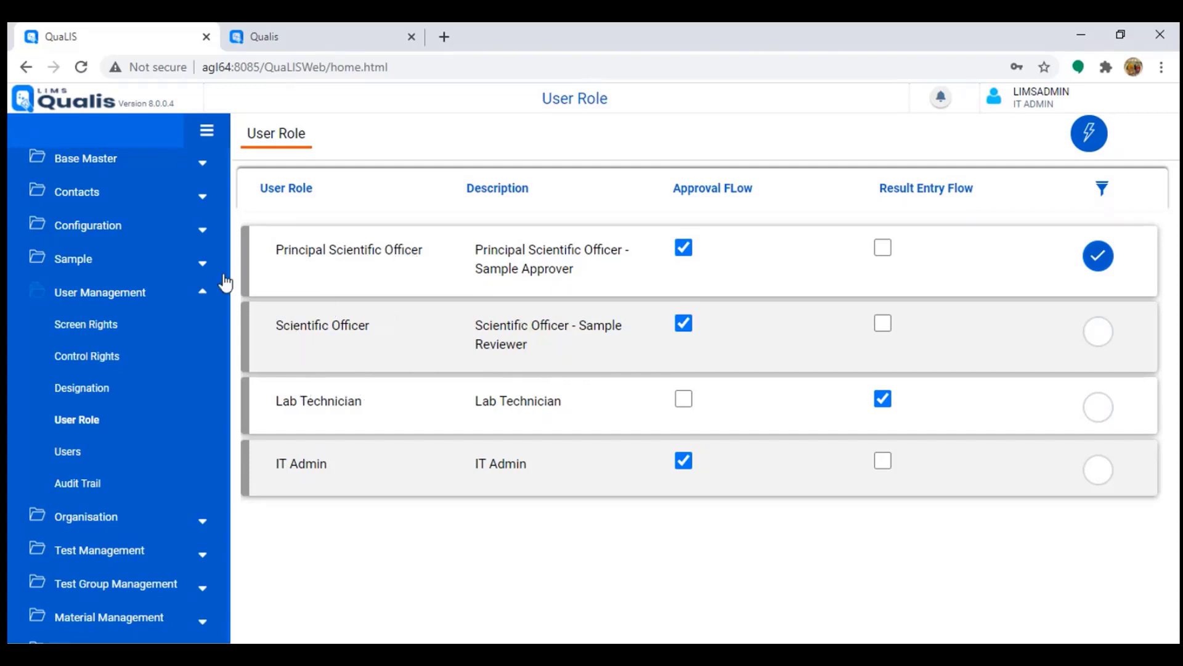
Open Screen Rights under User Management and list the screens assigned to the Lab Technician role.
scroll(122, 381, "up", 1)
scroll(117, 346, "down", 5)
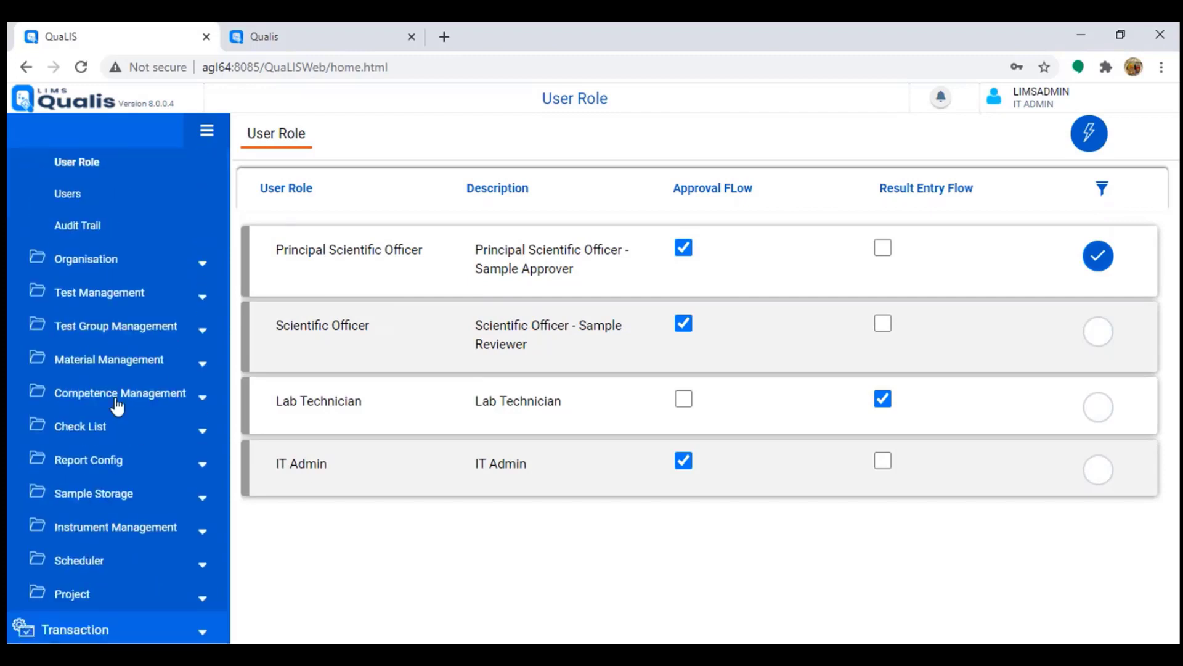
scroll(116, 370, "down", 2)
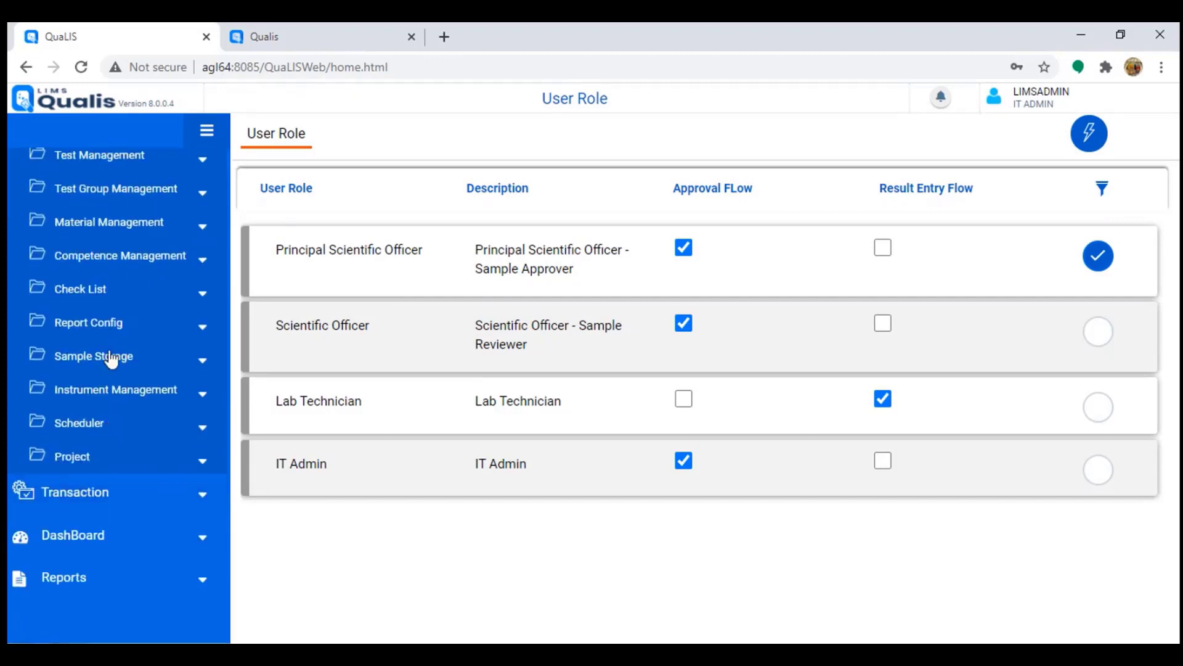
scroll(120, 346, "up", 7)
scroll(122, 331, "up", 1)
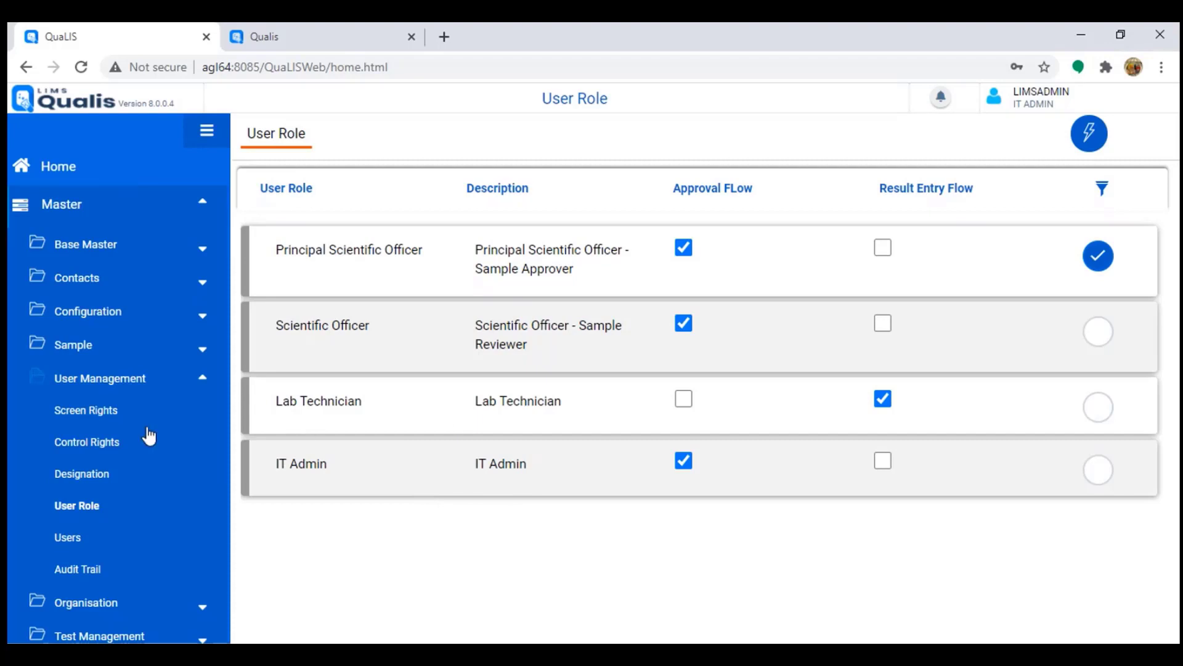
left_click(86, 410)
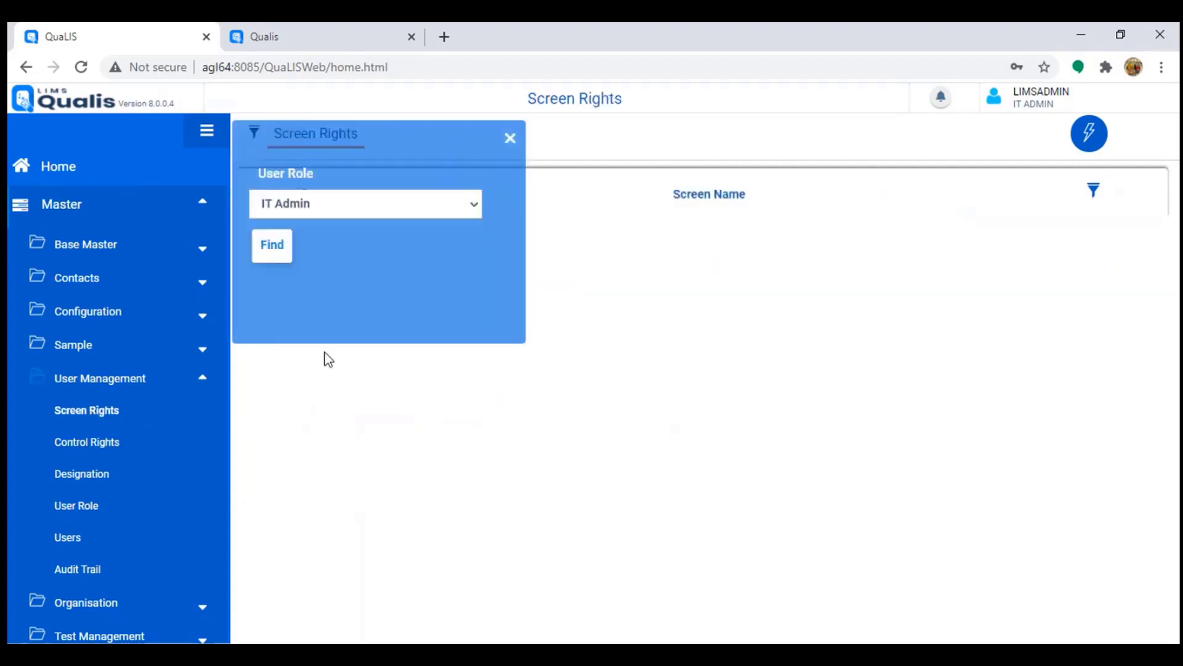
left_click(336, 210)
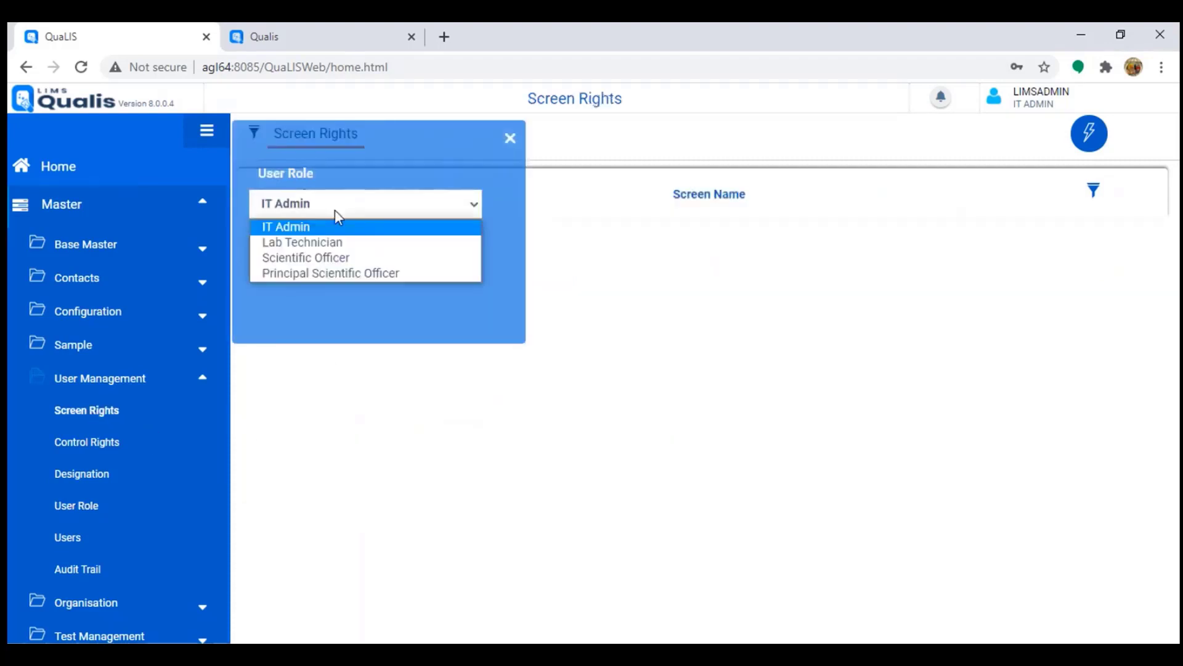
left_click(307, 242)
left_click(269, 244)
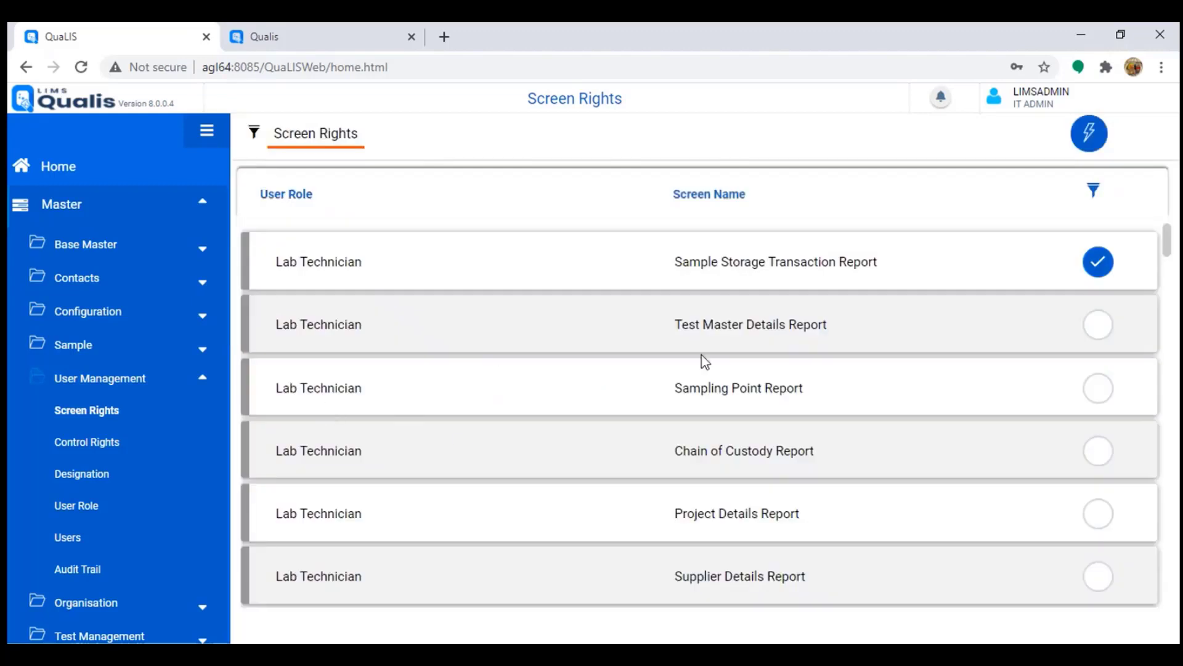
Examine the screen names assigned to the Lab Technician role, from Sample Storage Transaction Report through the logbook and inventory reports.
scroll(700, 363, "down", 2)
scroll(493, 328, "up", 1)
left_click_drag(720, 269, 835, 270)
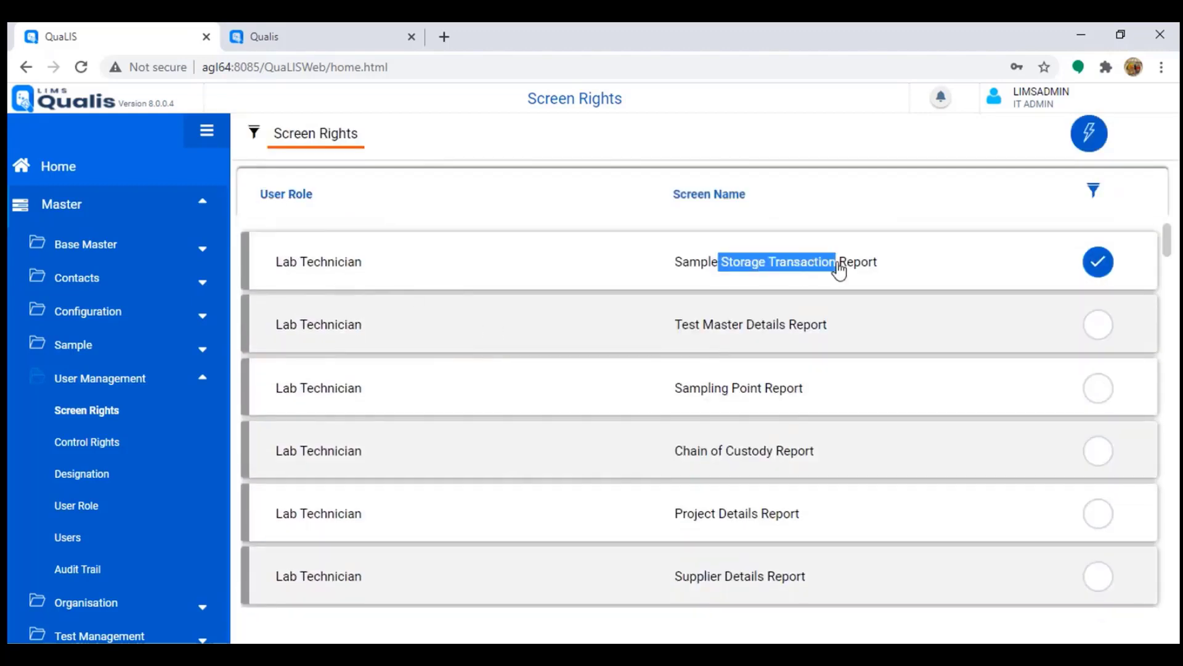
left_click_drag(713, 325, 797, 333)
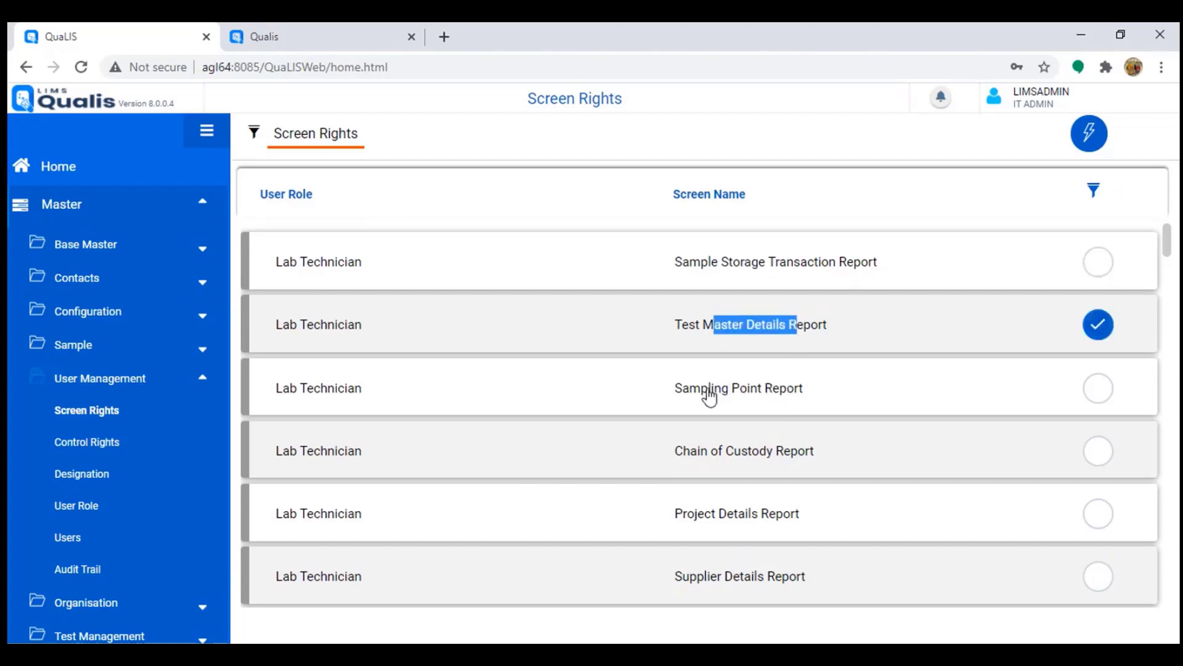
left_click_drag(706, 392, 762, 394)
left_click_drag(709, 453, 789, 460)
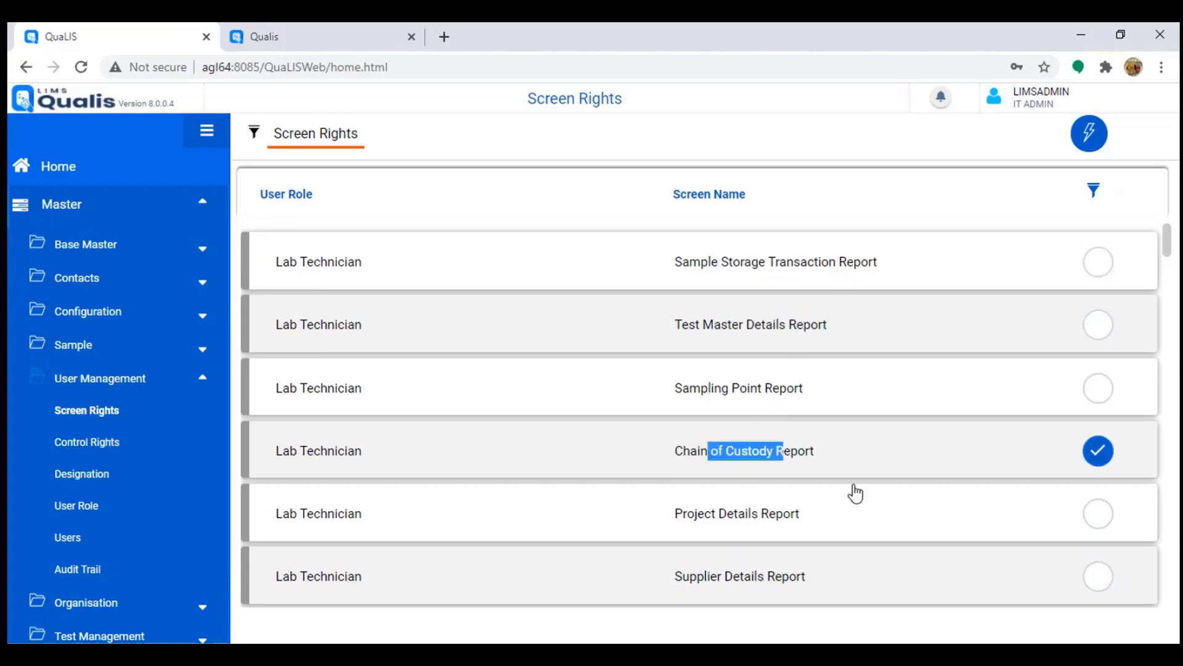
scroll(853, 487, "down", 11)
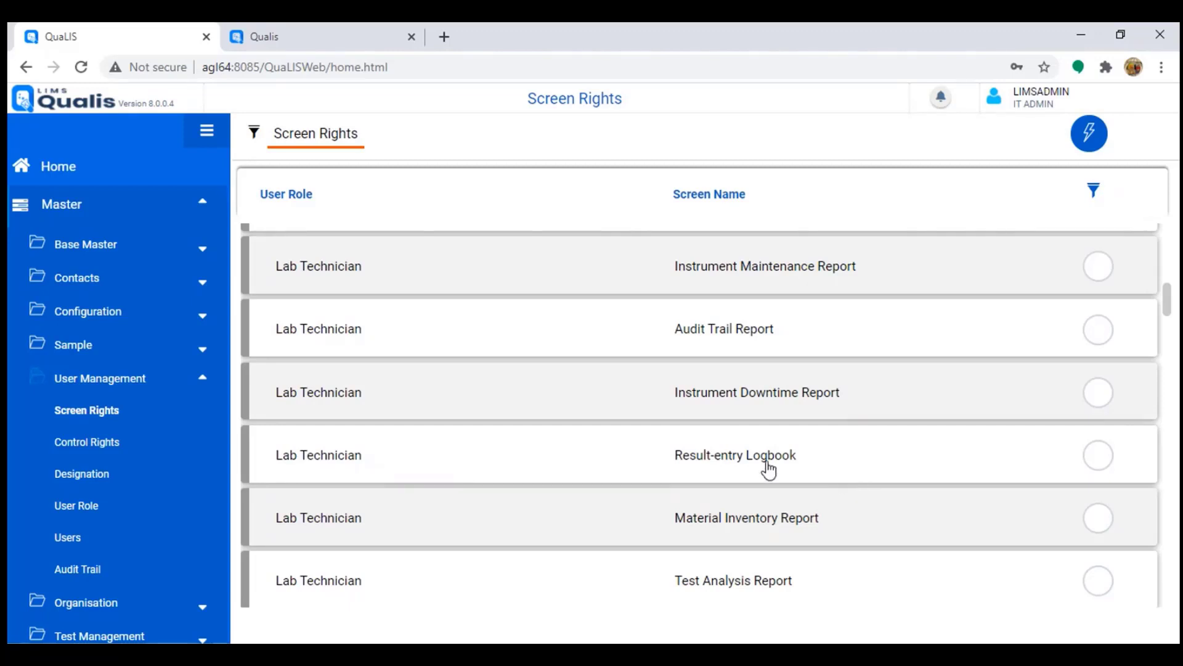
scroll(769, 456, "up", 5)
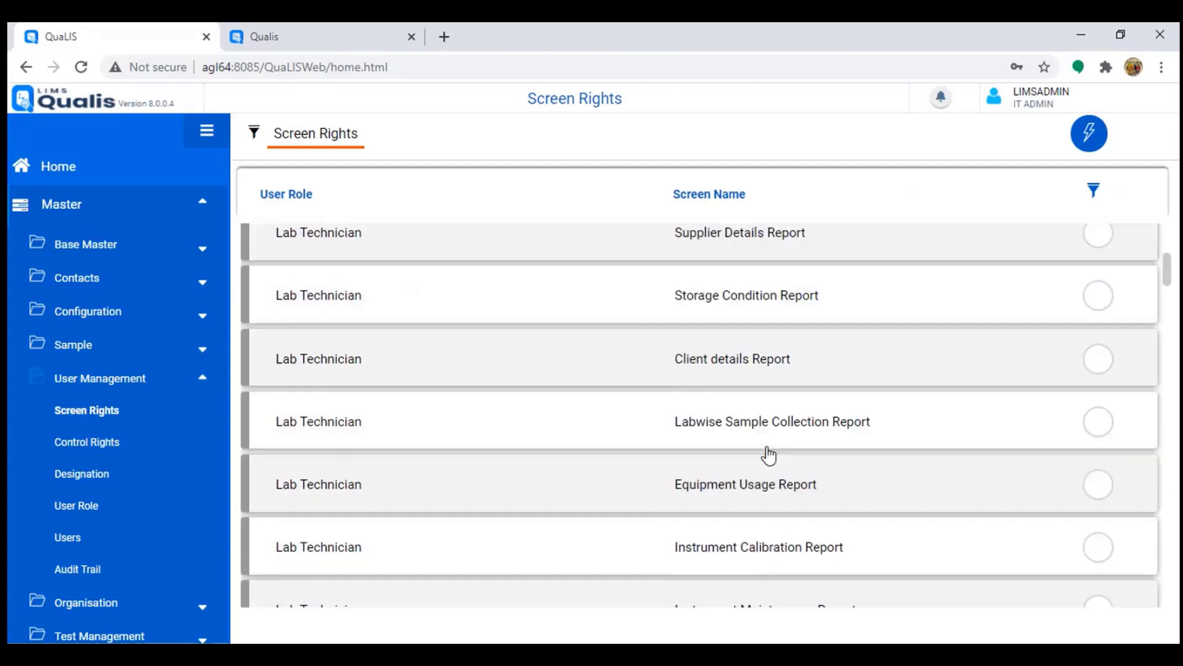
left_click_drag(709, 451, 779, 451)
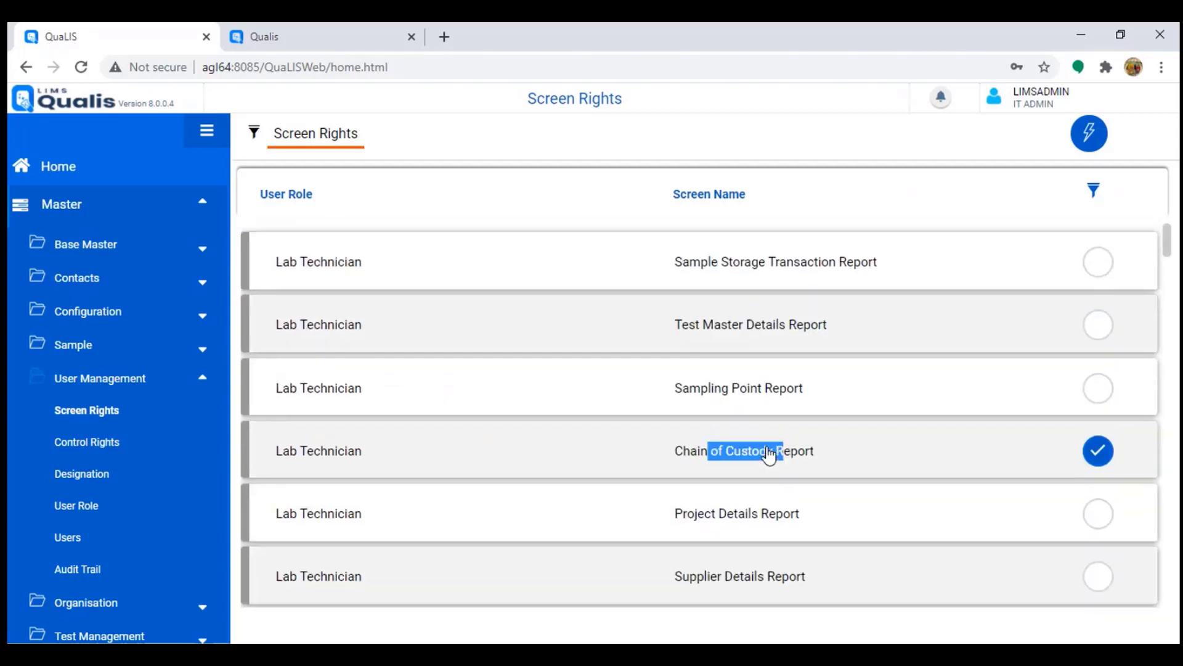
Open the Units of Measurement master under Base Master and examine the record actions it offers.
left_click(87, 246)
left_click(102, 276)
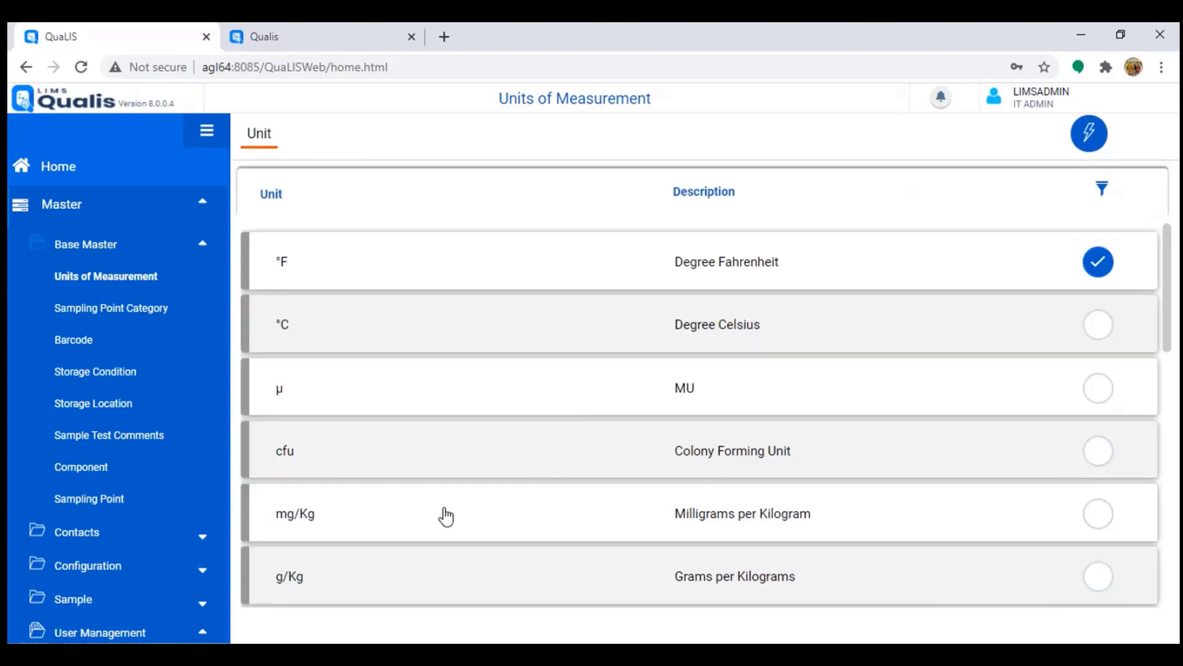
left_click(1090, 141)
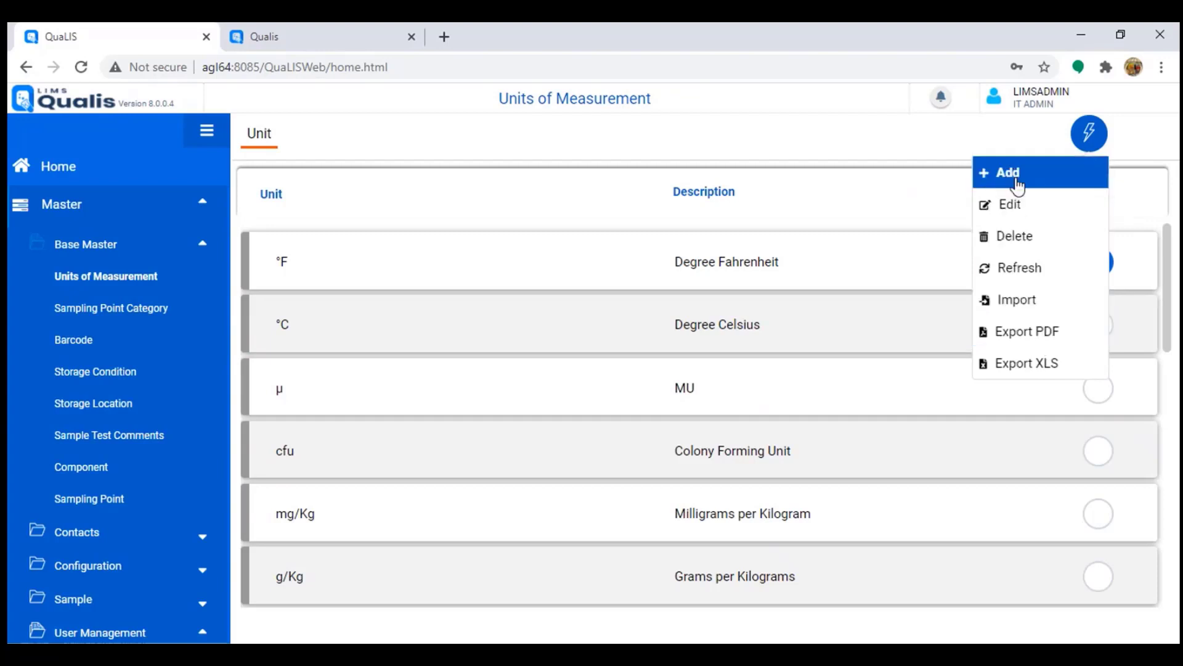
left_click(947, 135)
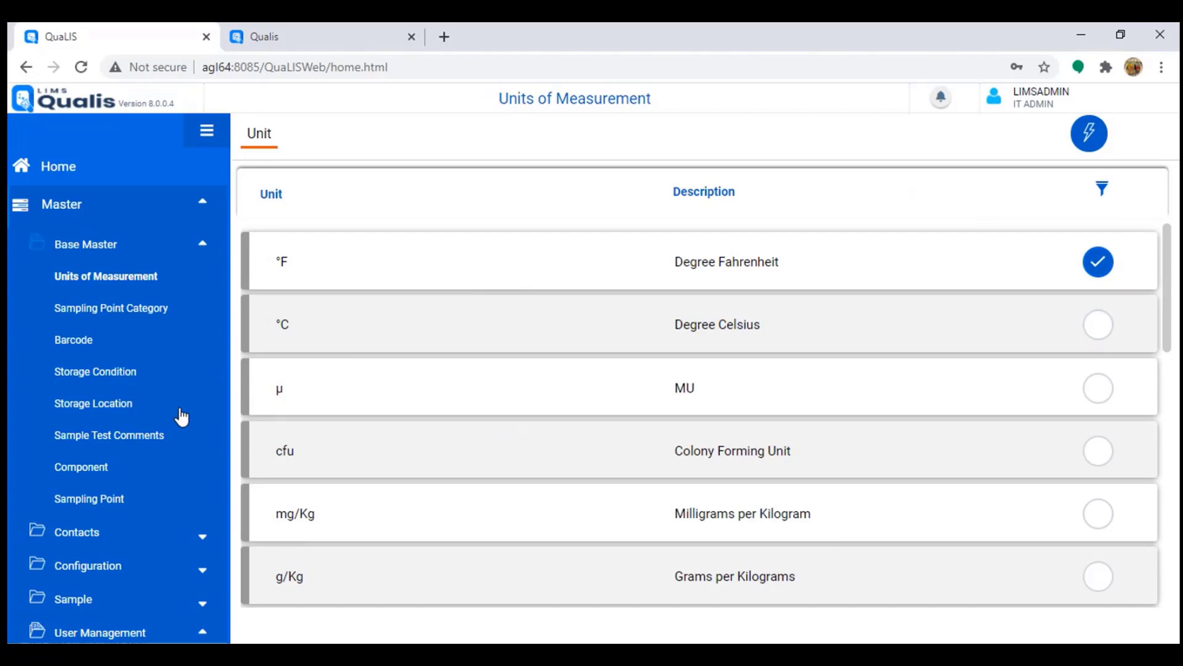
scroll(180, 416, "down", 7)
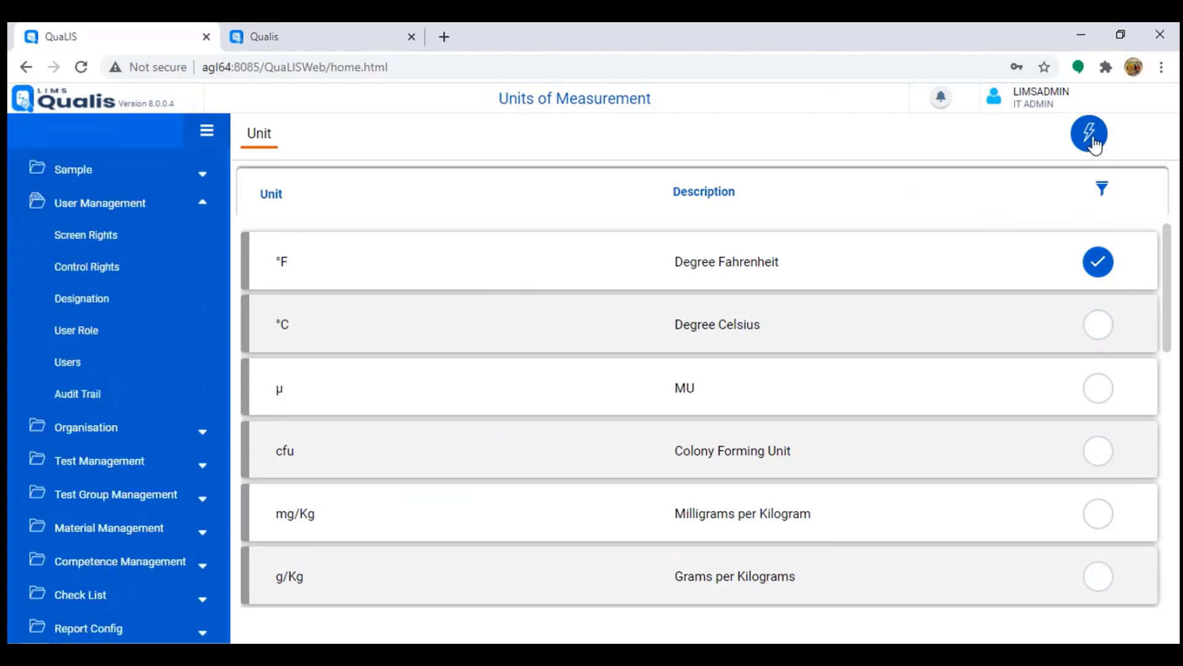
left_click(1089, 133)
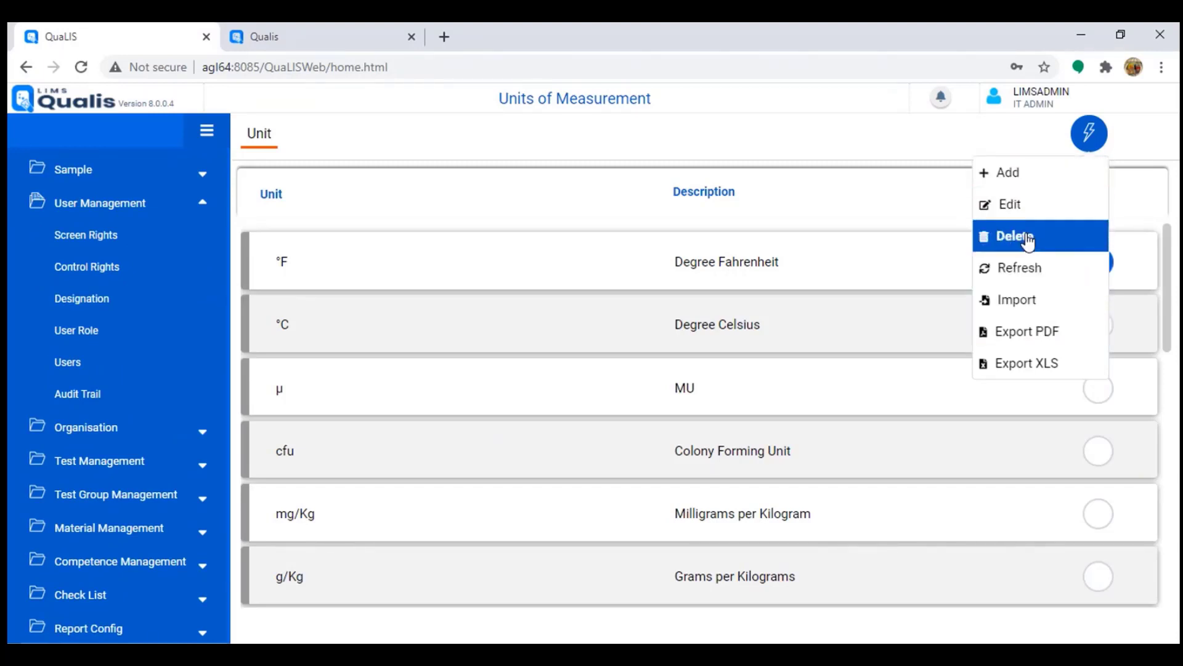
Open Control Rights under User Management and list the screens for the Lab Technician role.
left_click(1087, 138)
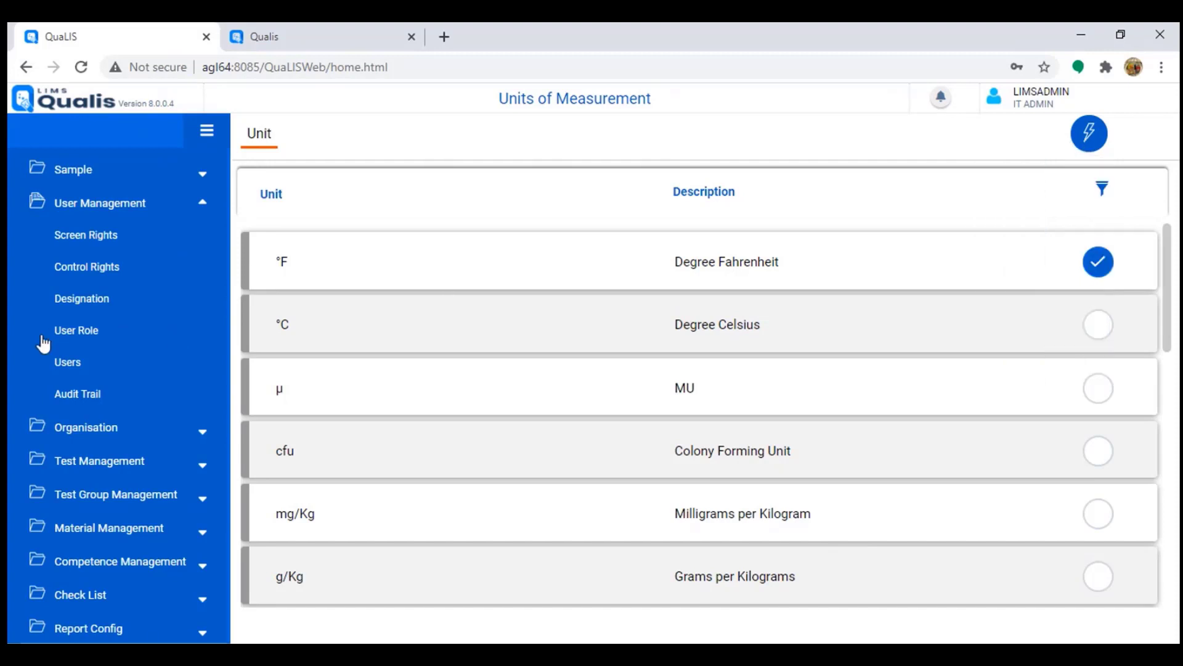
left_click(91, 267)
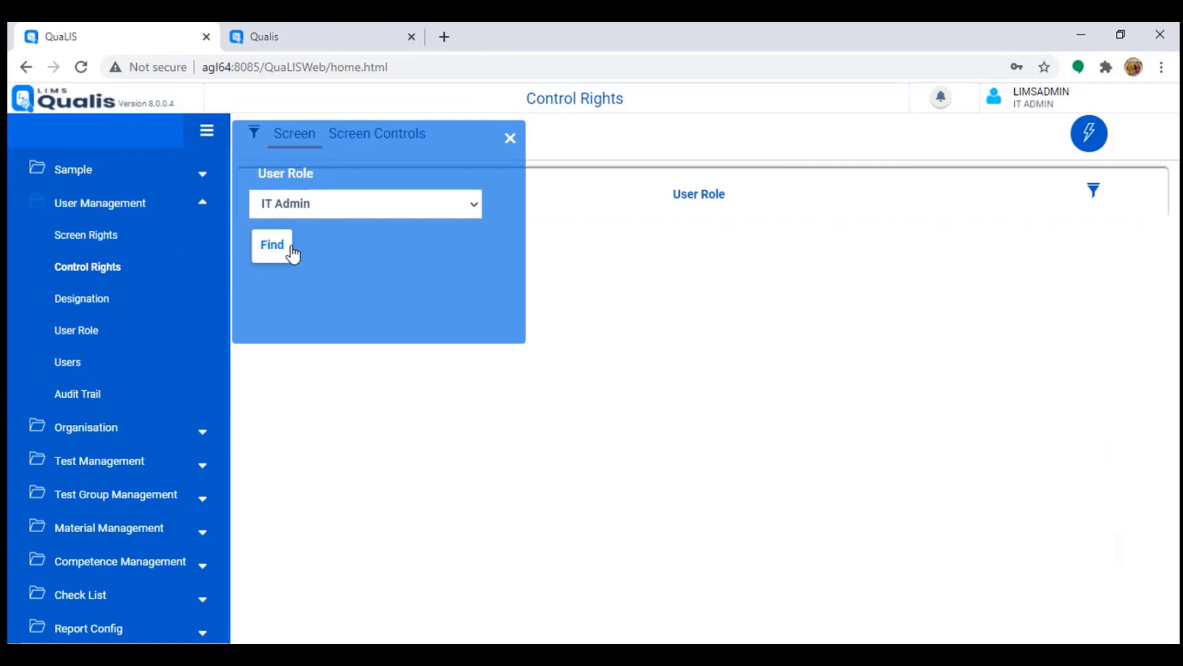
left_click(313, 203)
left_click(298, 241)
left_click(280, 256)
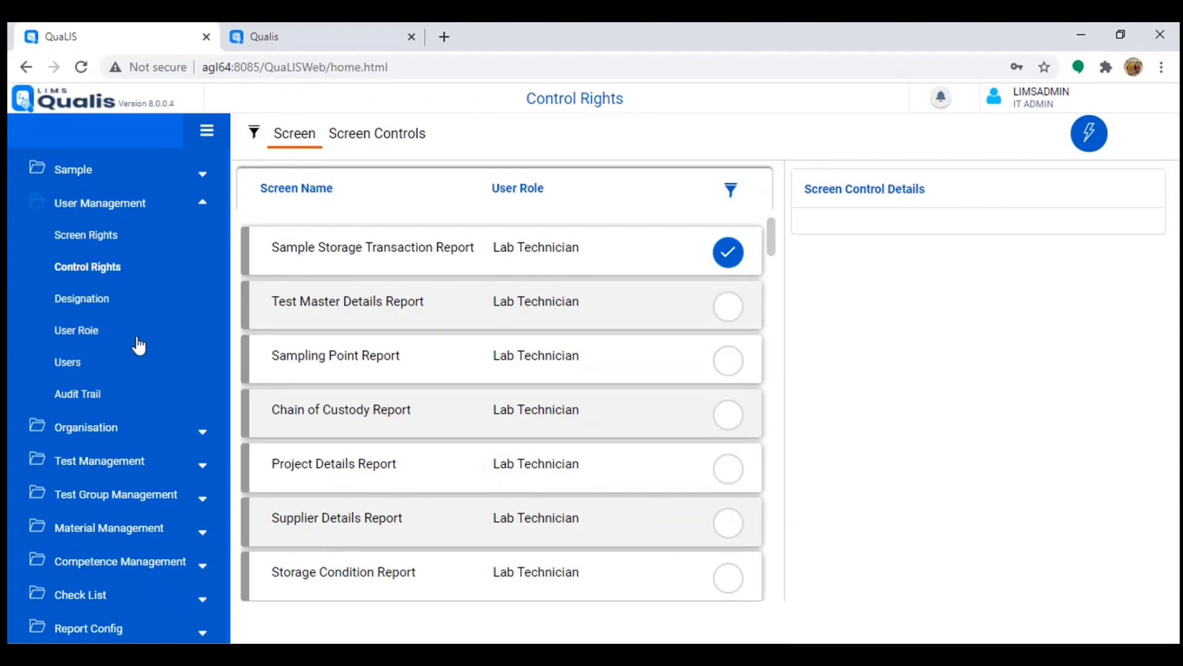
left_click_drag(287, 249, 411, 249)
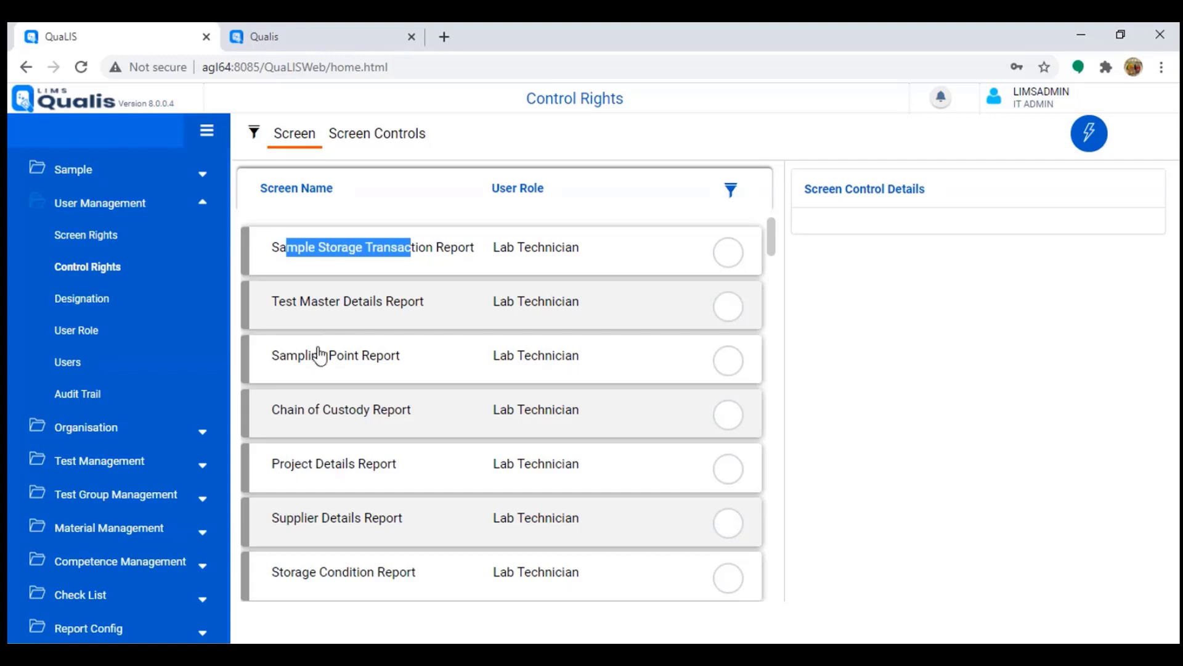
Open the Users master and bring up the analyst user's record in the edit form.
left_click(73, 363)
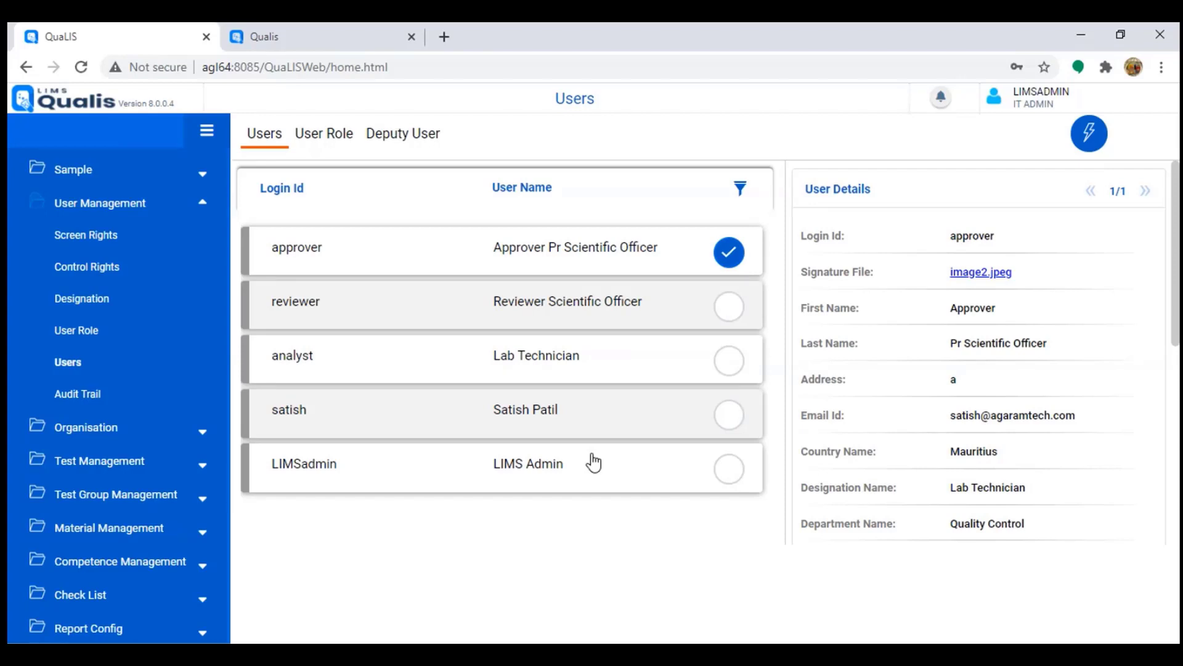
left_click(607, 361)
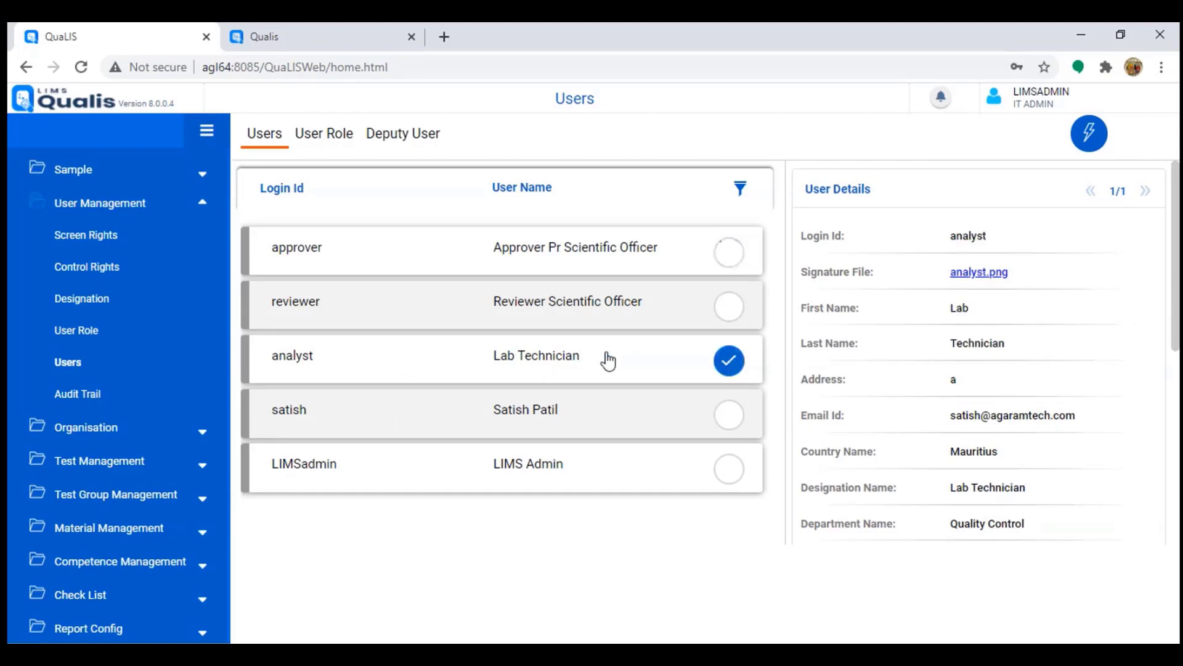
left_click(1089, 135)
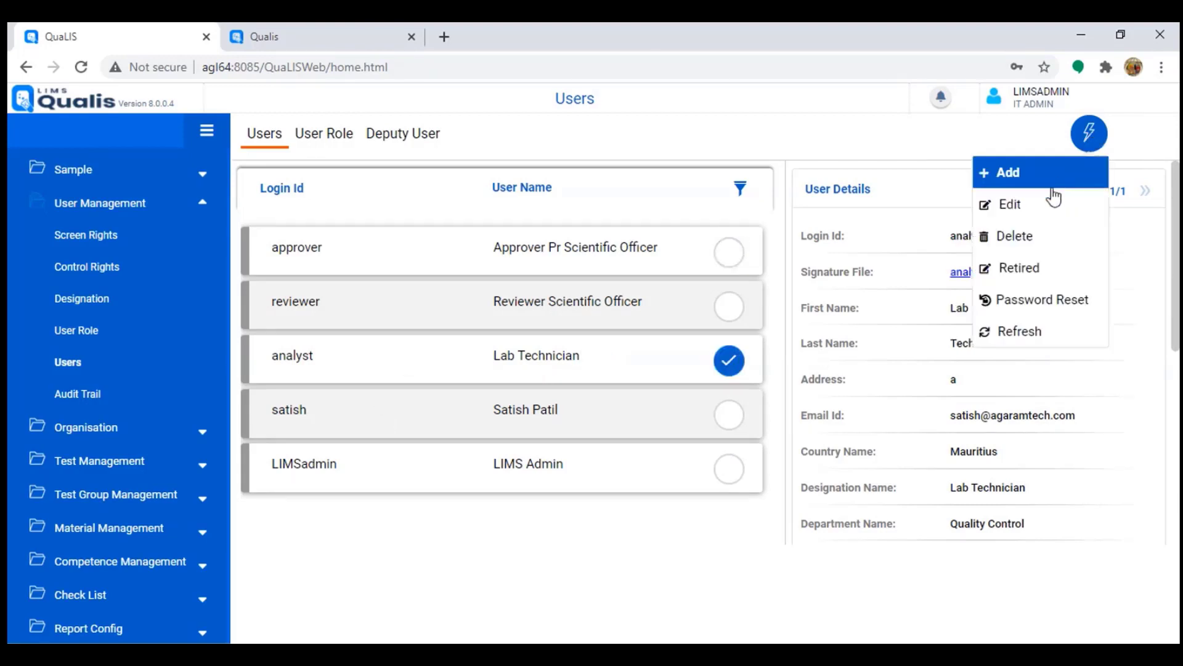
left_click(1032, 216)
scroll(917, 391, "down", 8)
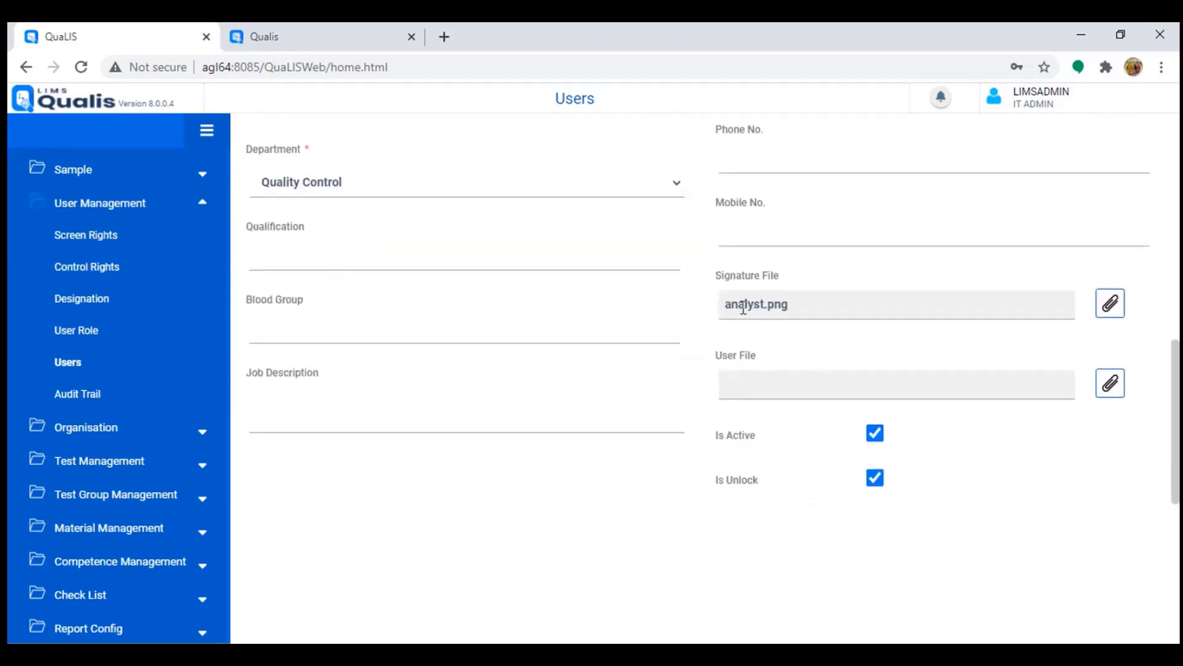
Examine the analyst user's signature file and email fields, check the notifications, and leave the edit form without saving.
left_click_drag(738, 303, 783, 304)
left_click(725, 356)
left_click_drag(731, 304, 796, 305)
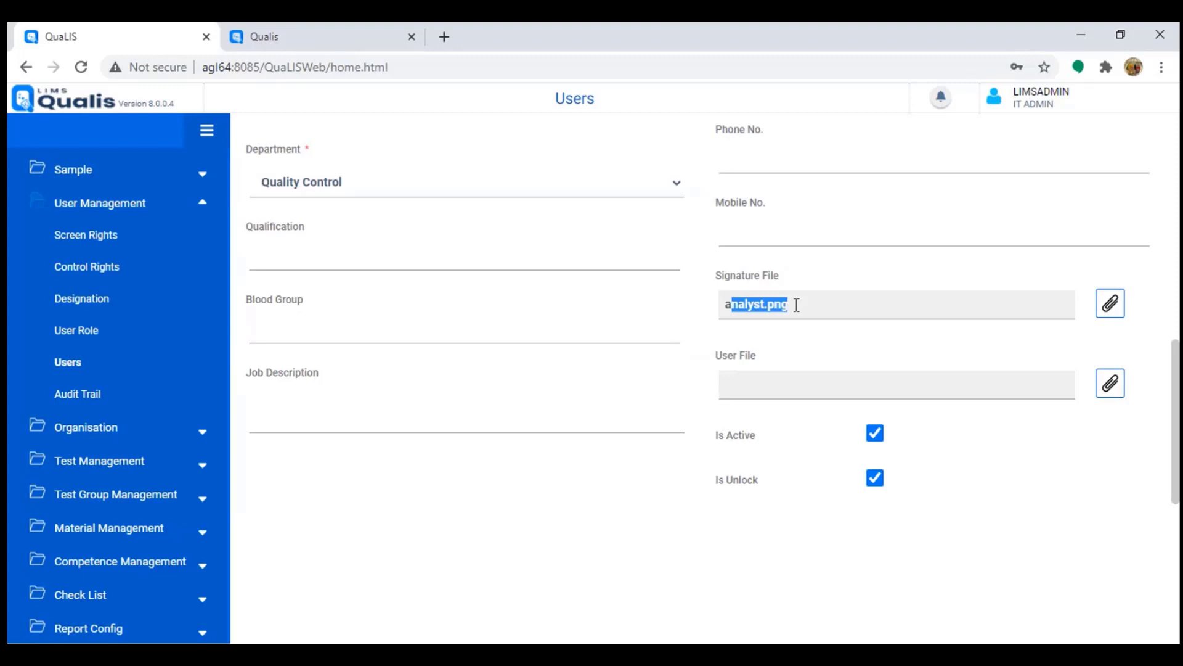
left_click(729, 307)
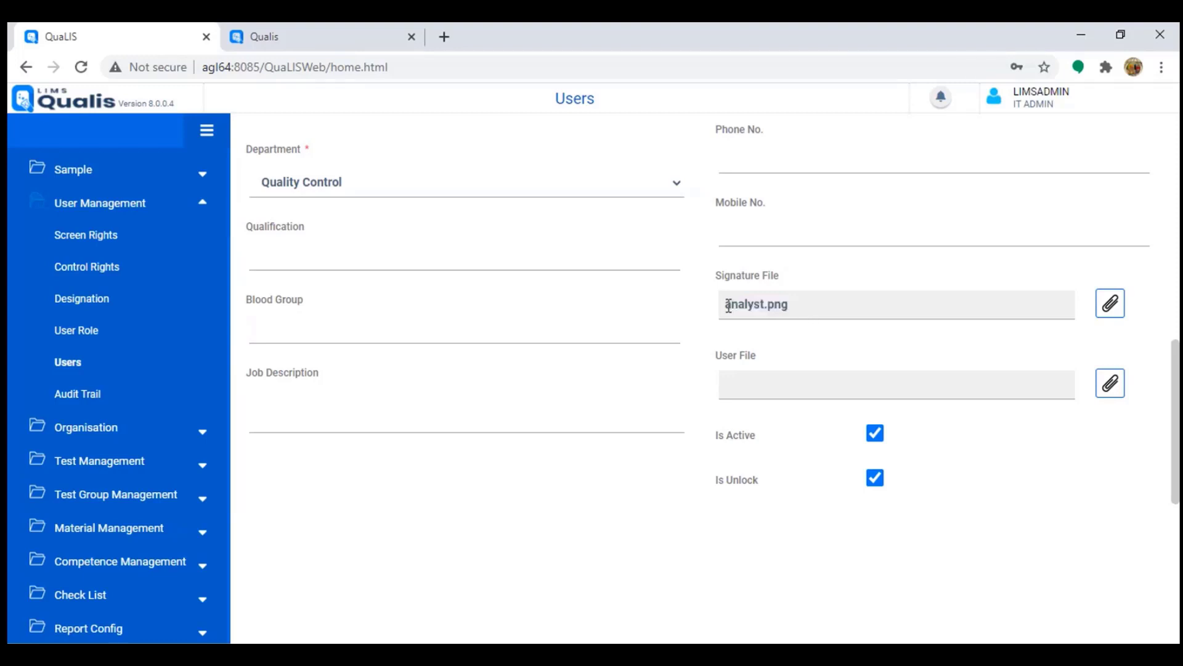
left_click_drag(729, 306, 806, 307)
scroll(800, 407, "up", 3)
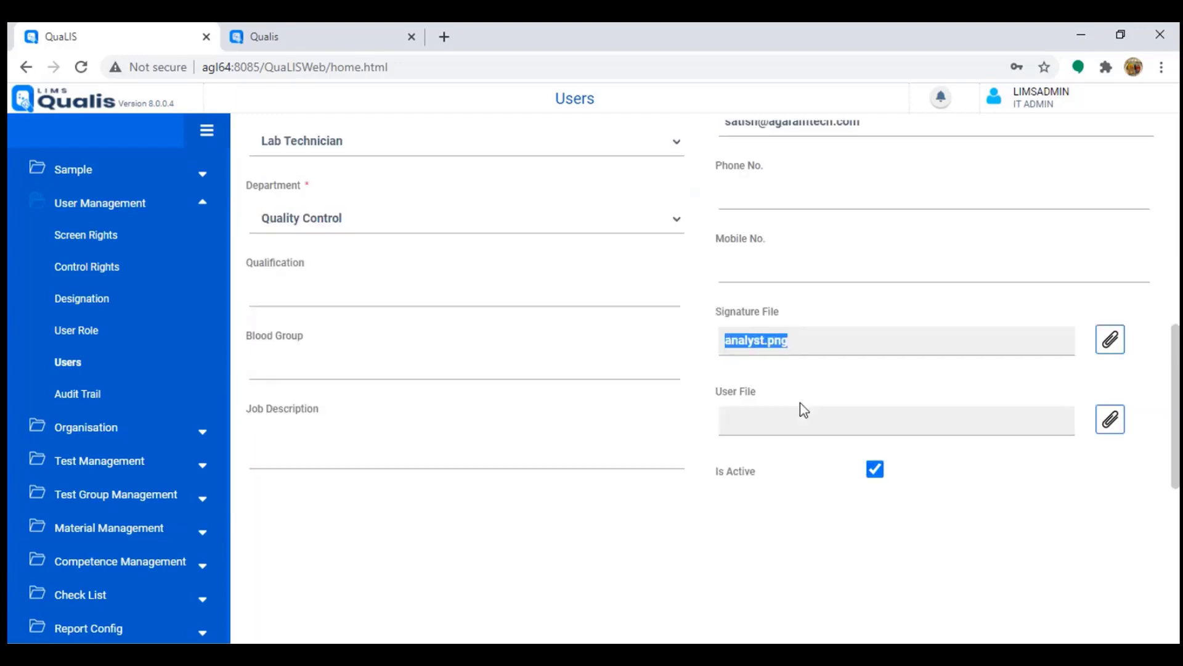
left_click_drag(742, 255, 833, 256)
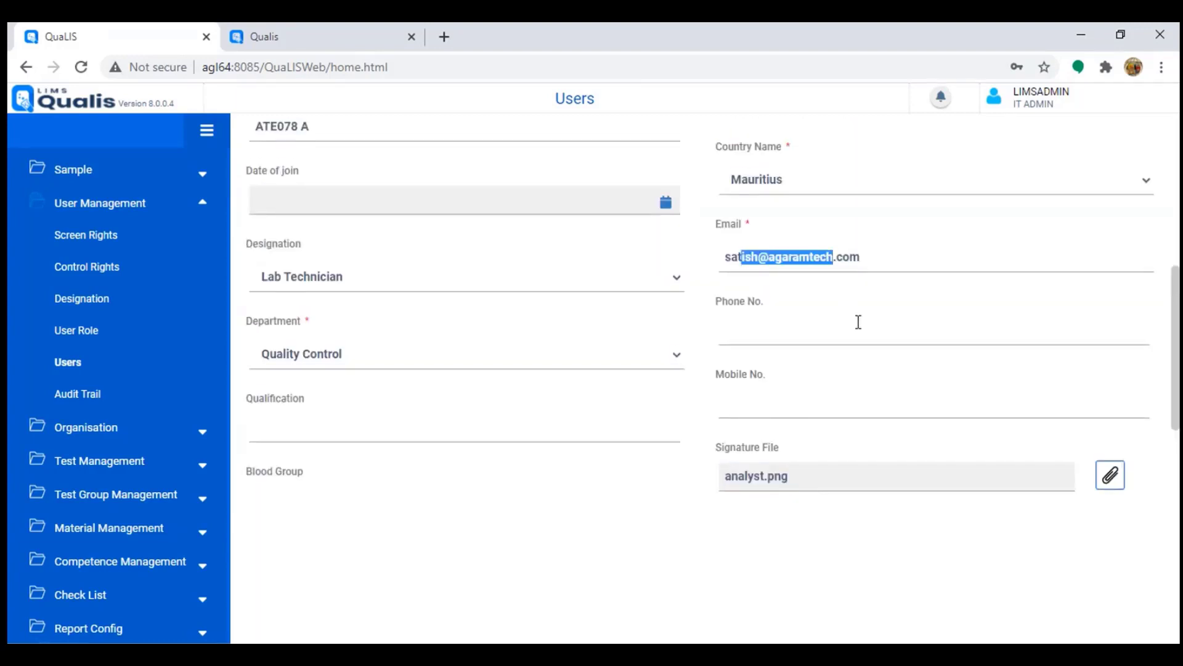
scroll(858, 322, "up", 5)
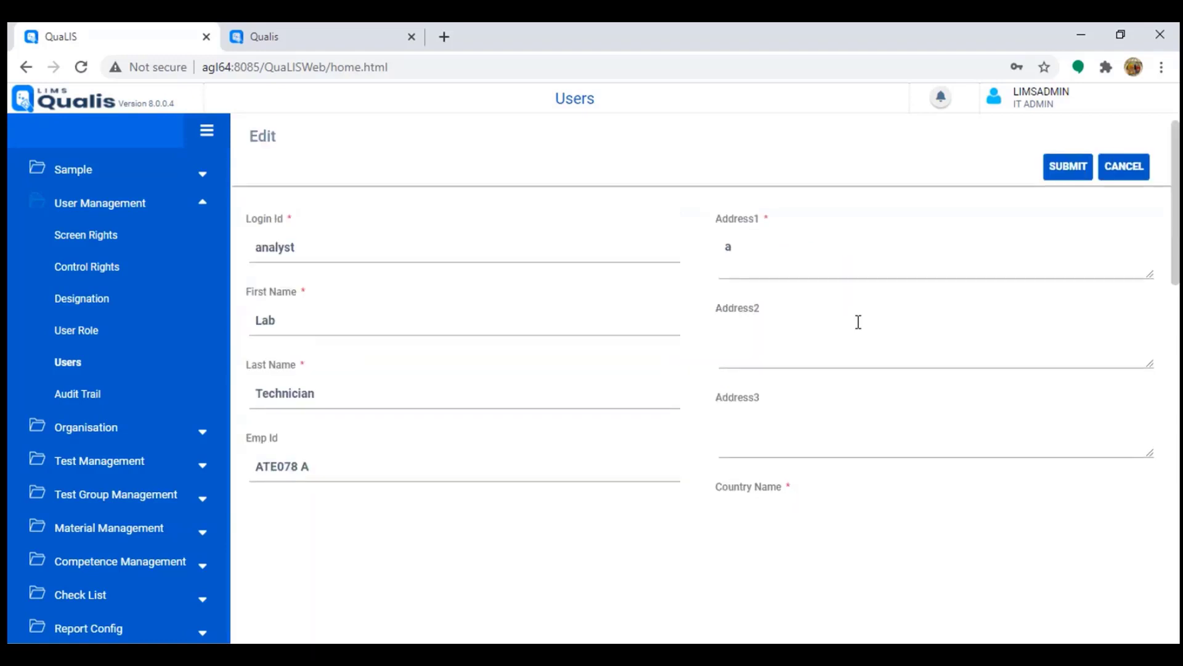
left_click(940, 100)
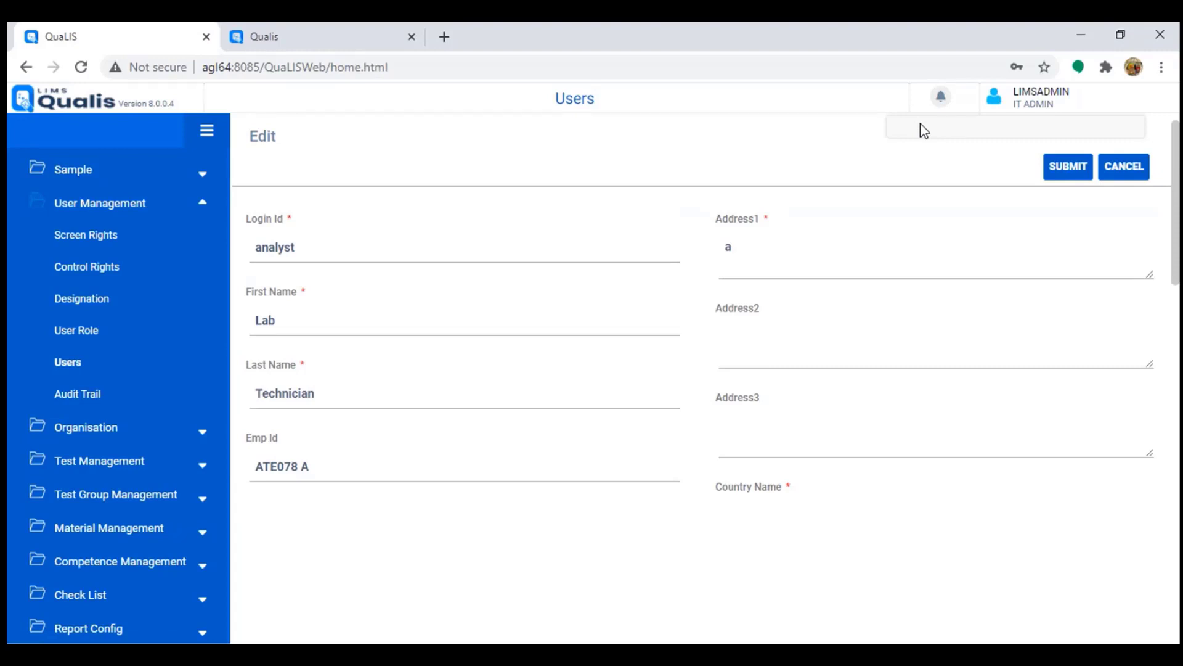
left_click(1139, 168)
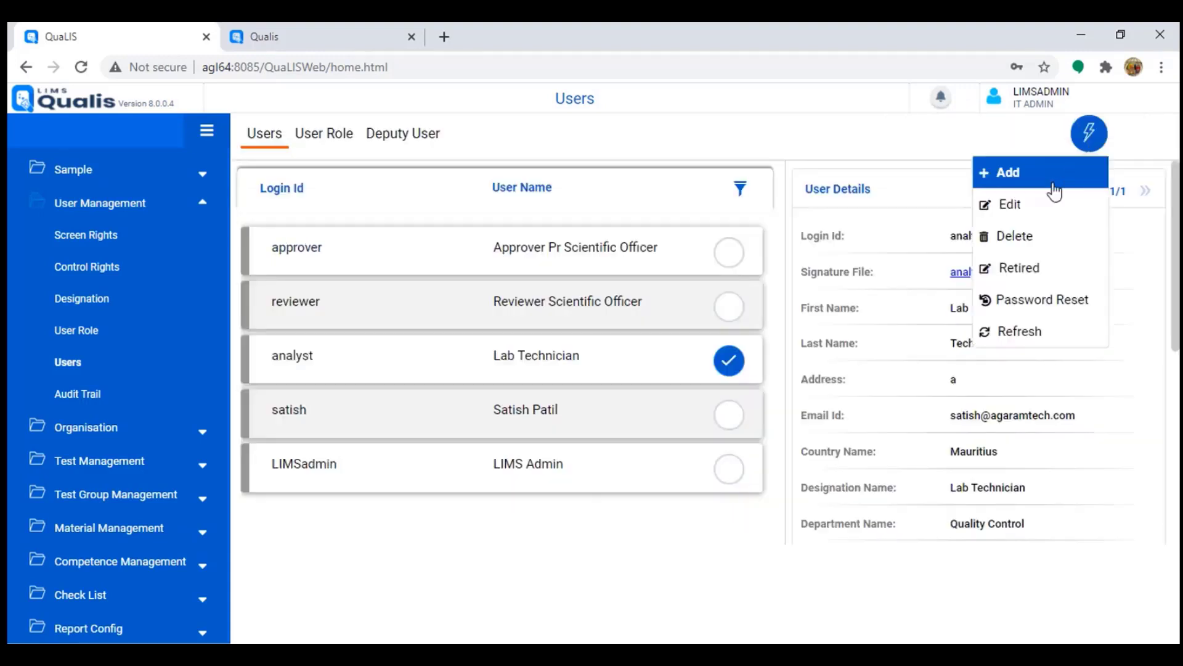
Reopen the analyst user's edit form to review the designation and department fields, and return to the users list without saving.
left_click(1011, 204)
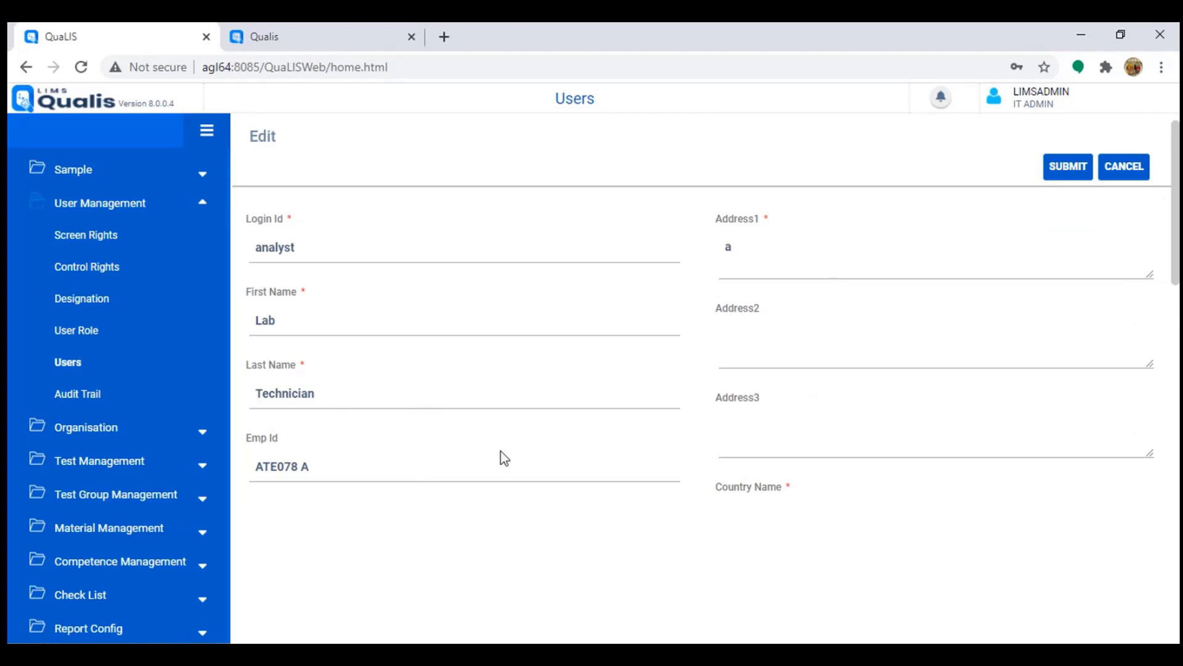
scroll(501, 457, "down", 3)
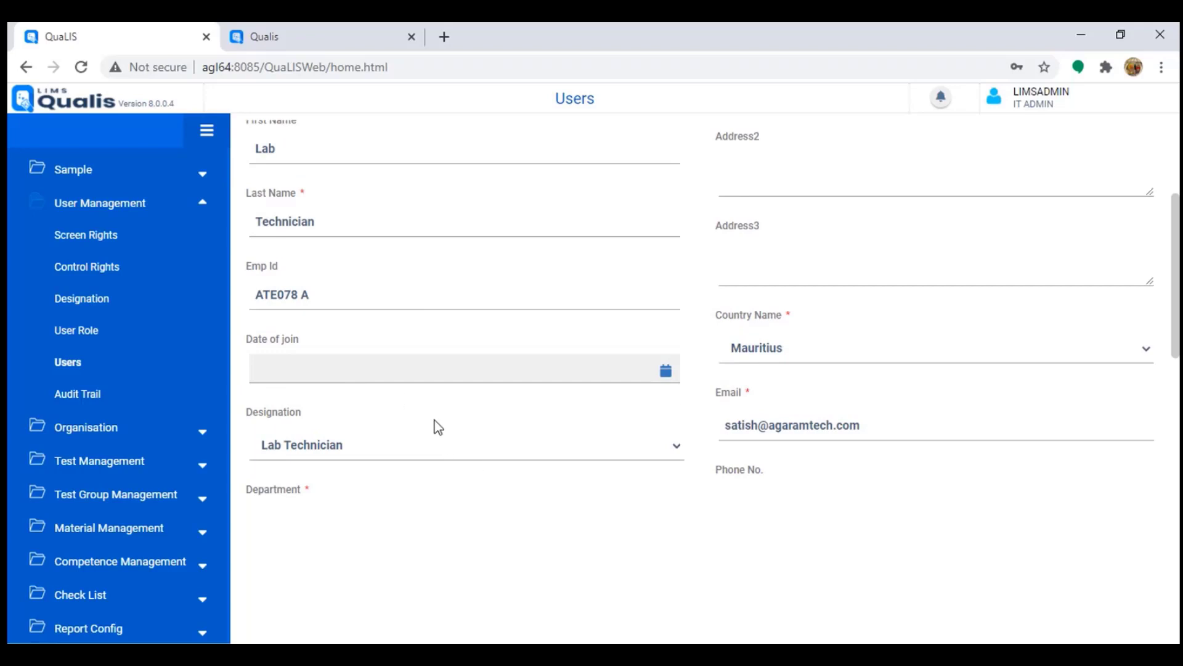
scroll(442, 438, "down", 1)
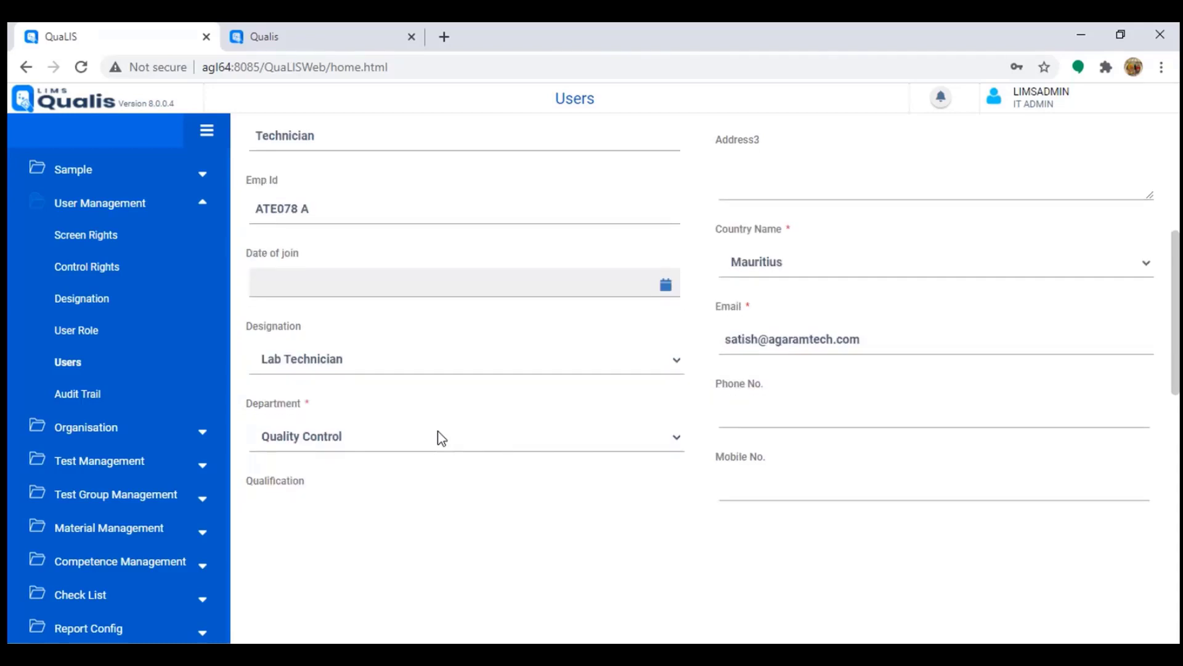
left_click(162, 365)
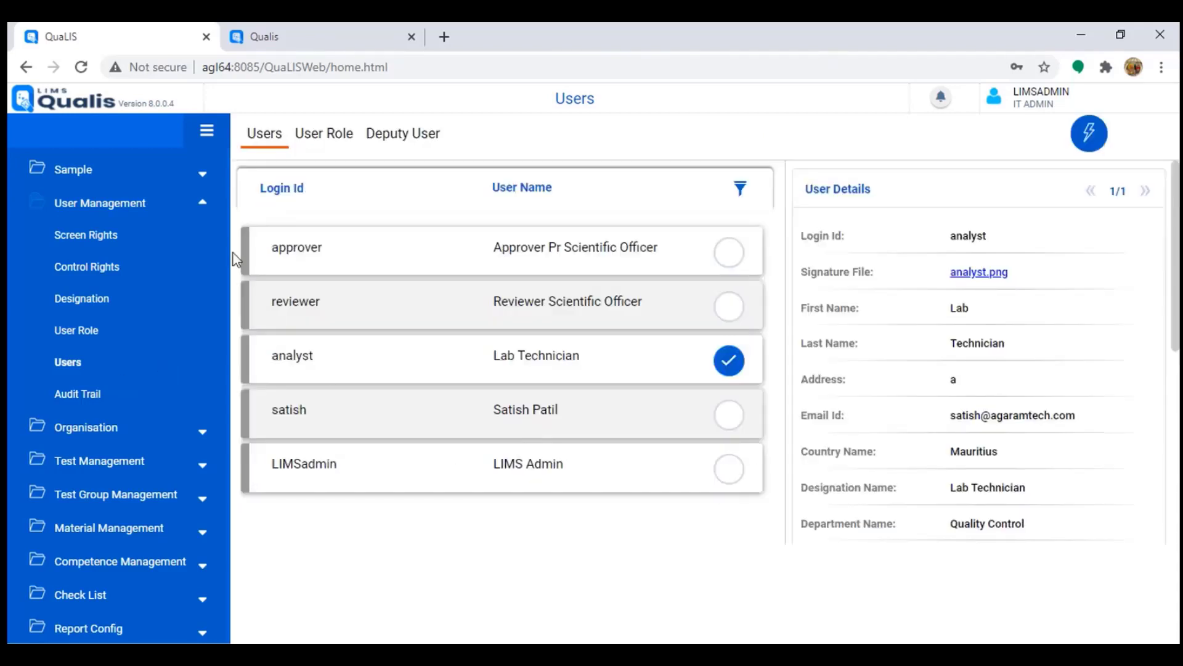
Review the role and the deputy user assignments of the analyst user, and return to the users list.
left_click(329, 142)
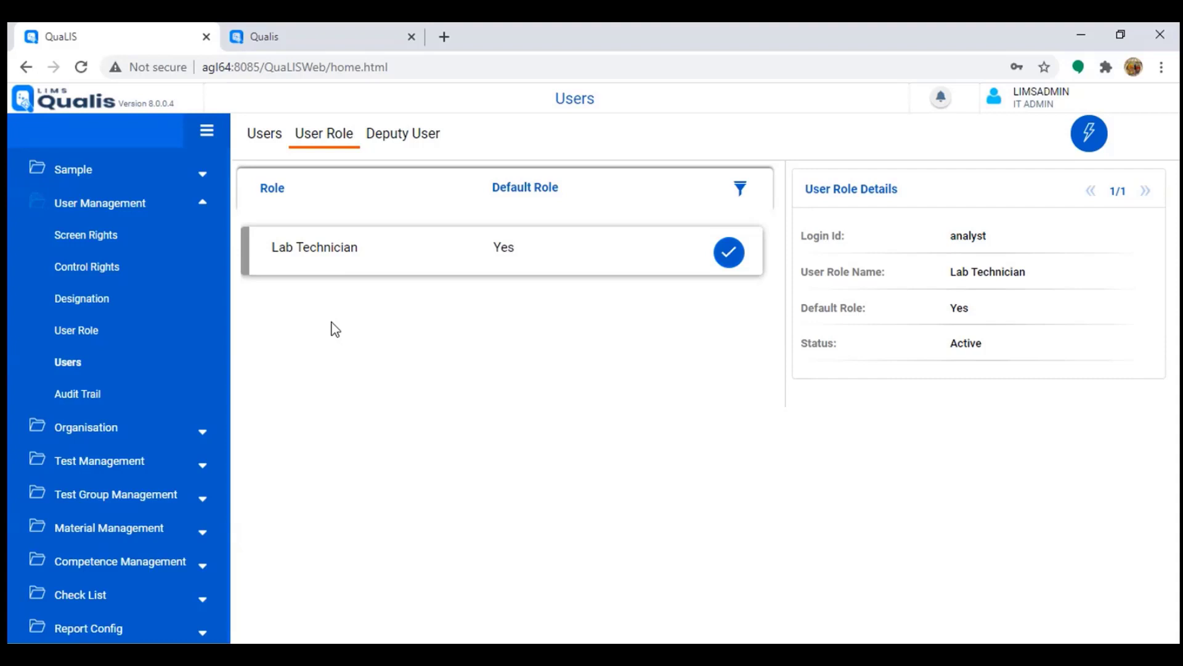
left_click(422, 137)
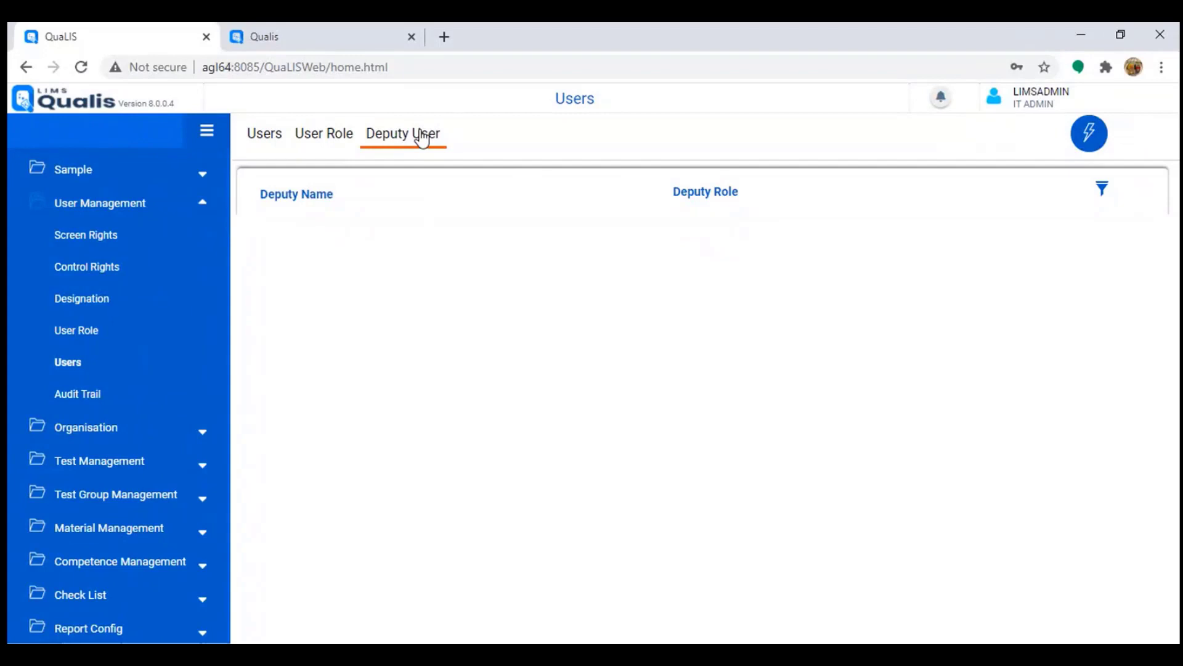
left_click(269, 137)
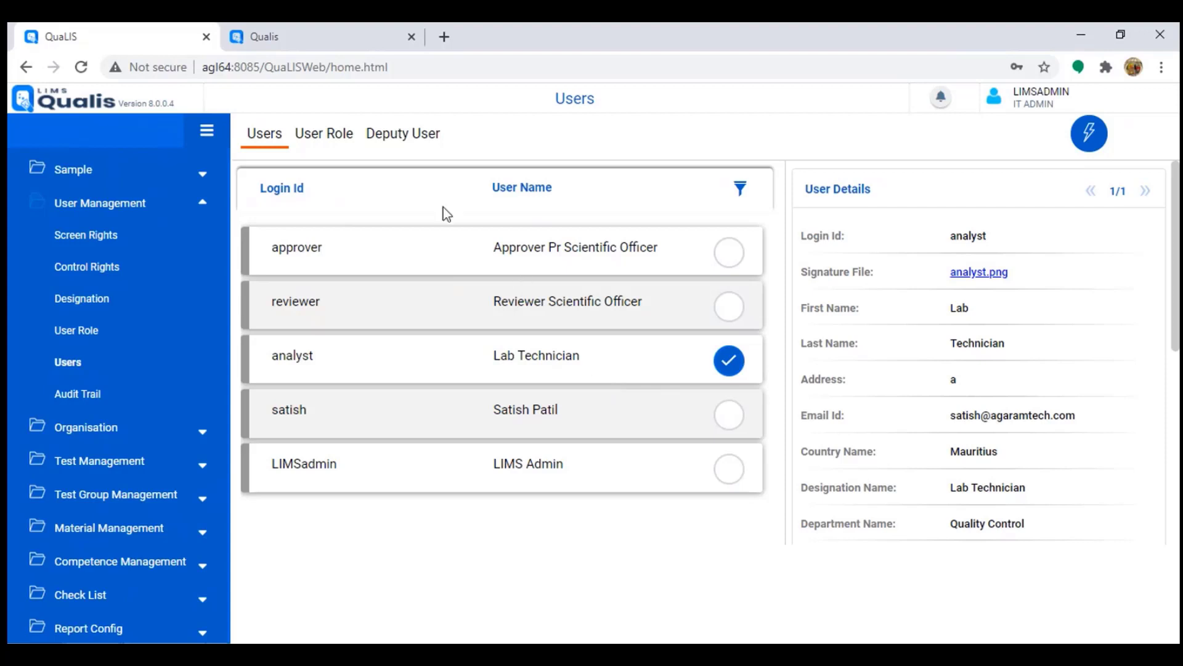
left_click(400, 141)
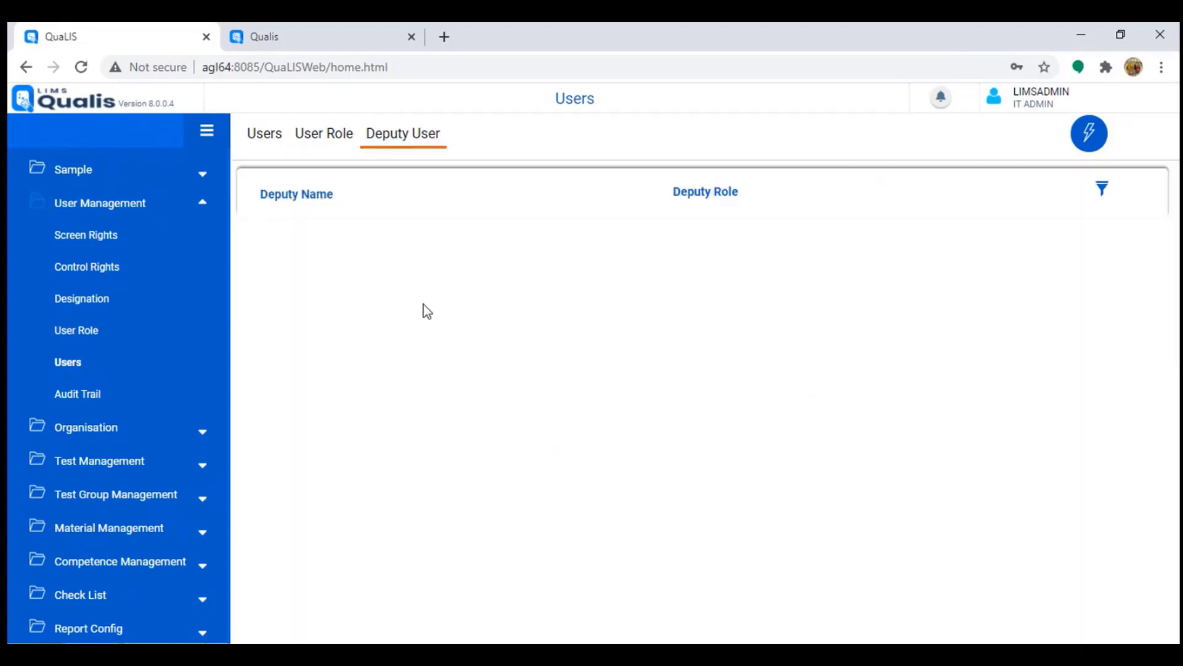
left_click(260, 145)
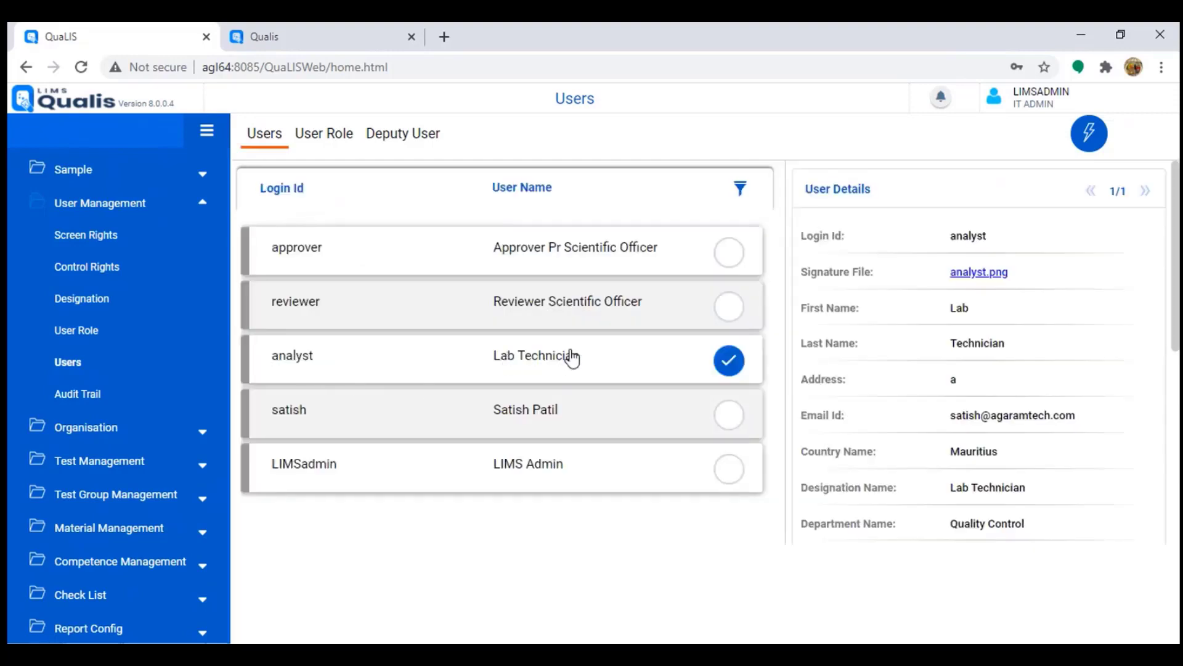
Examine the analyst user's role status in the user details, and check the deputy user list again.
scroll(1011, 478, "down", 5)
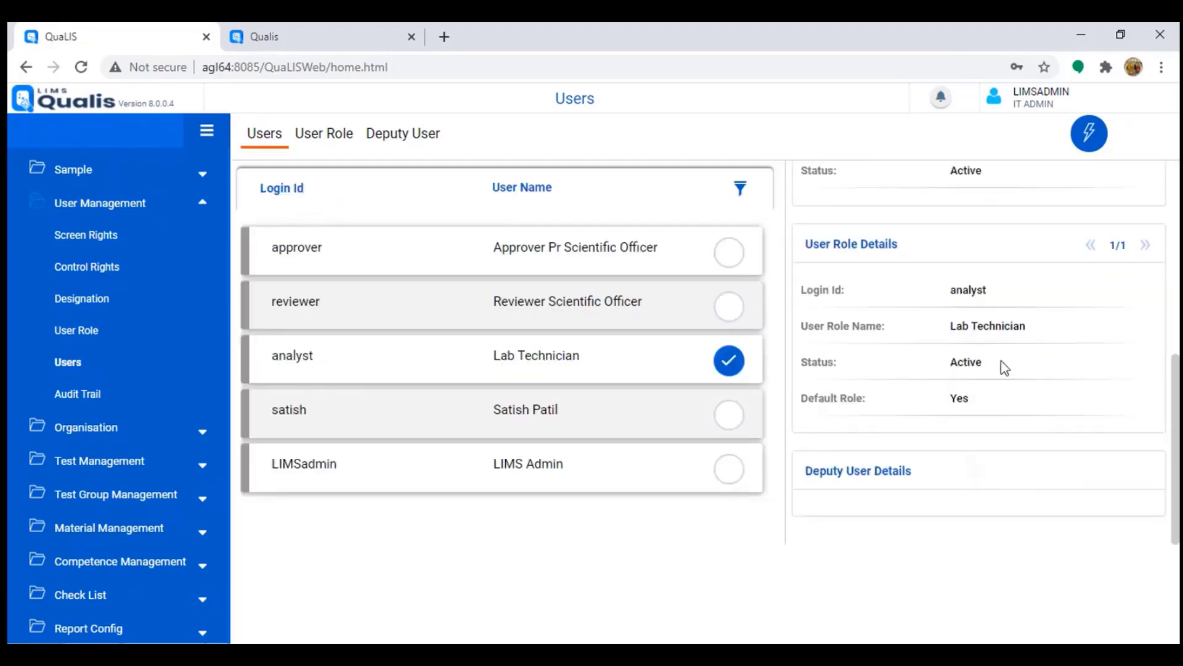
left_click_drag(950, 363, 1024, 367)
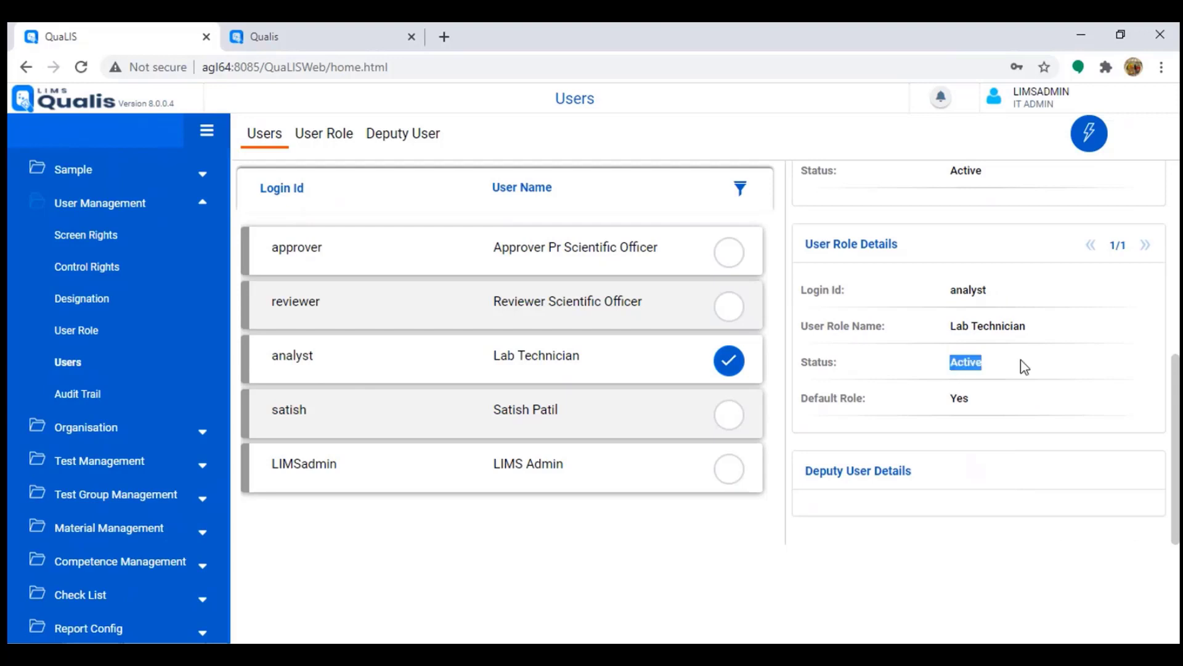
left_click(401, 144)
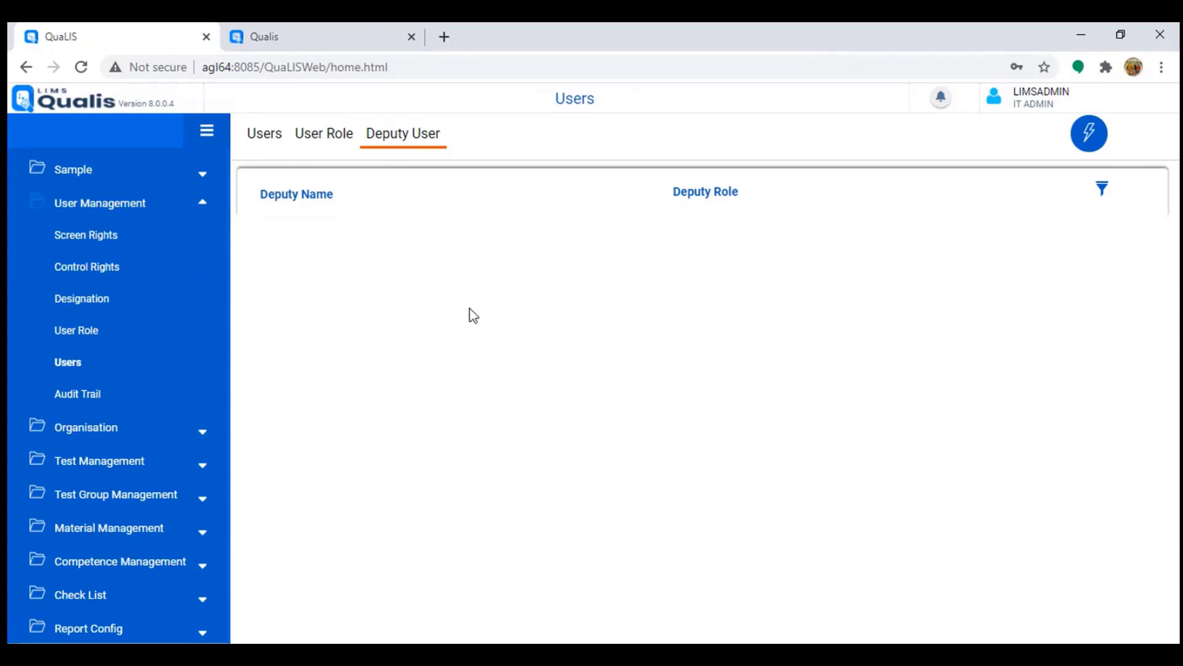
left_click(265, 134)
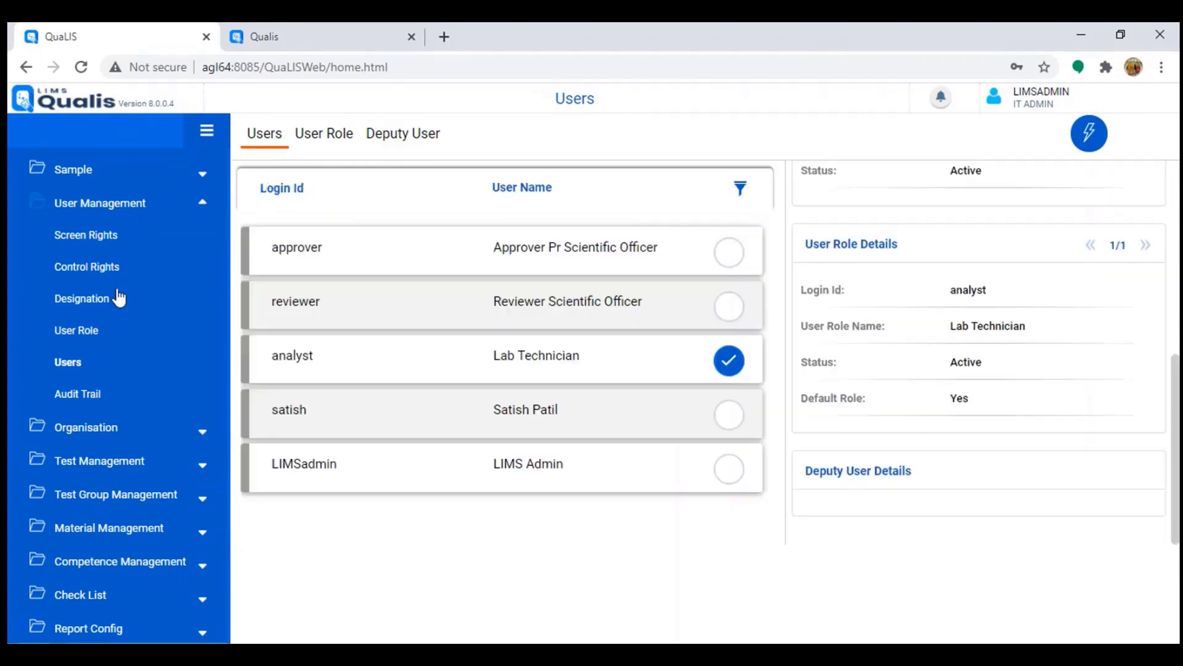
Open the Audit Trail under User Management and find entries for 2020-10-13, and again with the start date set to 2020-10-12.
left_click(90, 398)
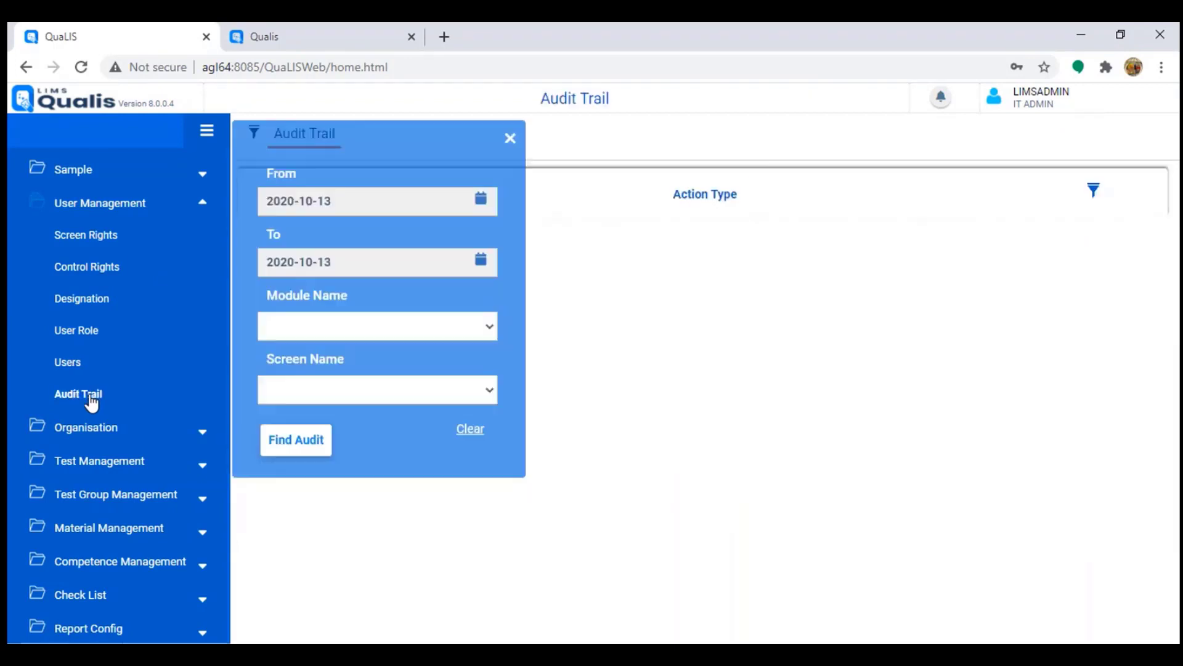
left_click(308, 445)
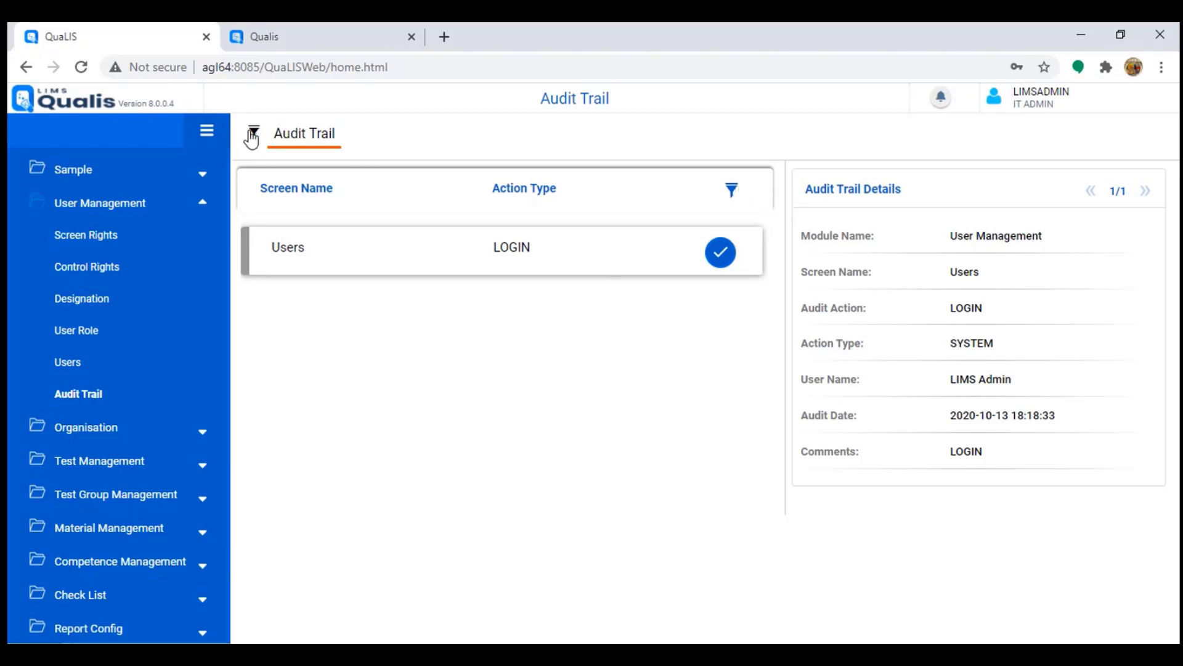
left_click(253, 134)
left_click(480, 199)
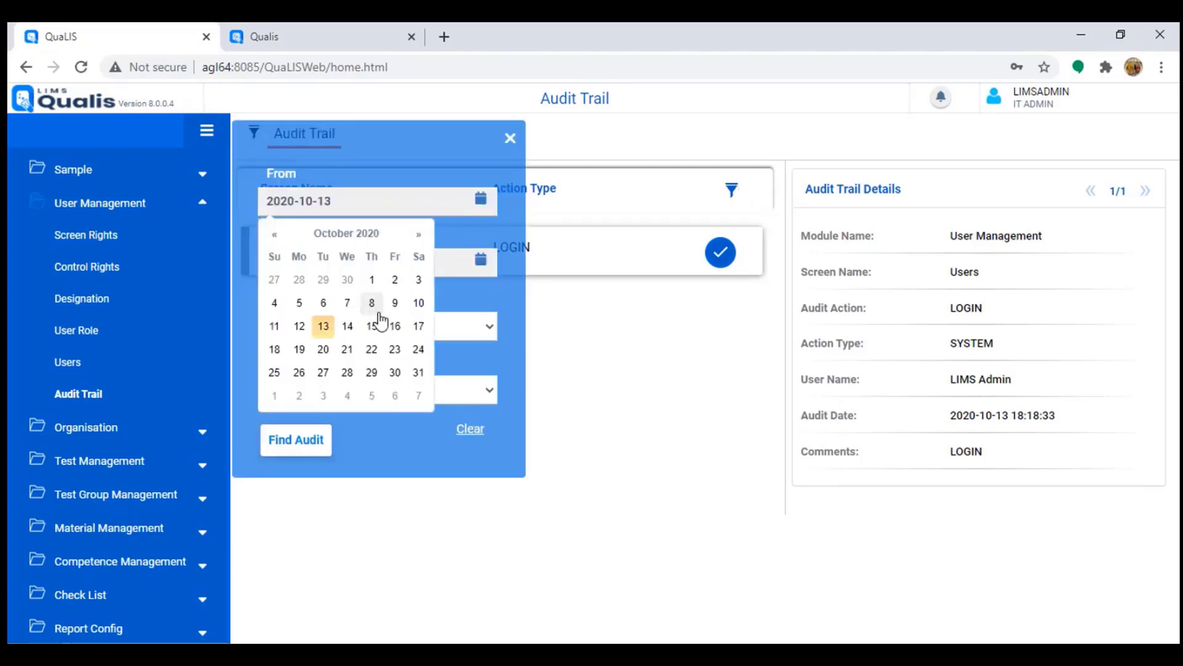
left_click(304, 326)
left_click(310, 445)
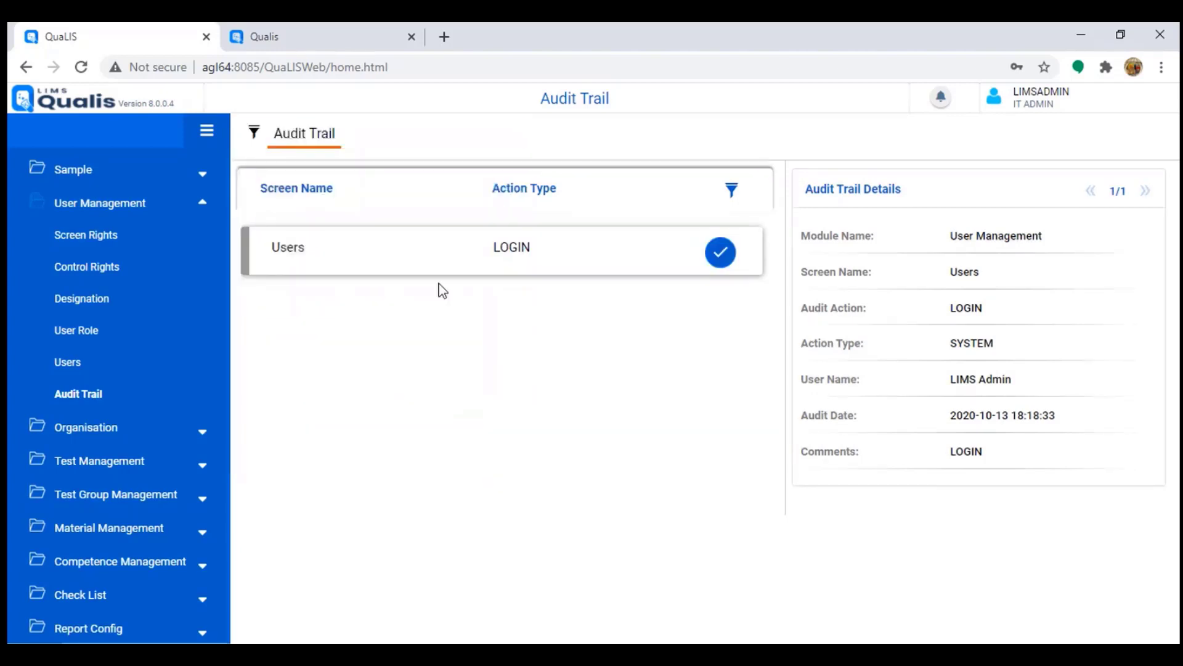
Set the audit trail's start date to 2020-08-01 and find the entries up to 2020-10-13.
left_click(254, 135)
left_click(481, 199)
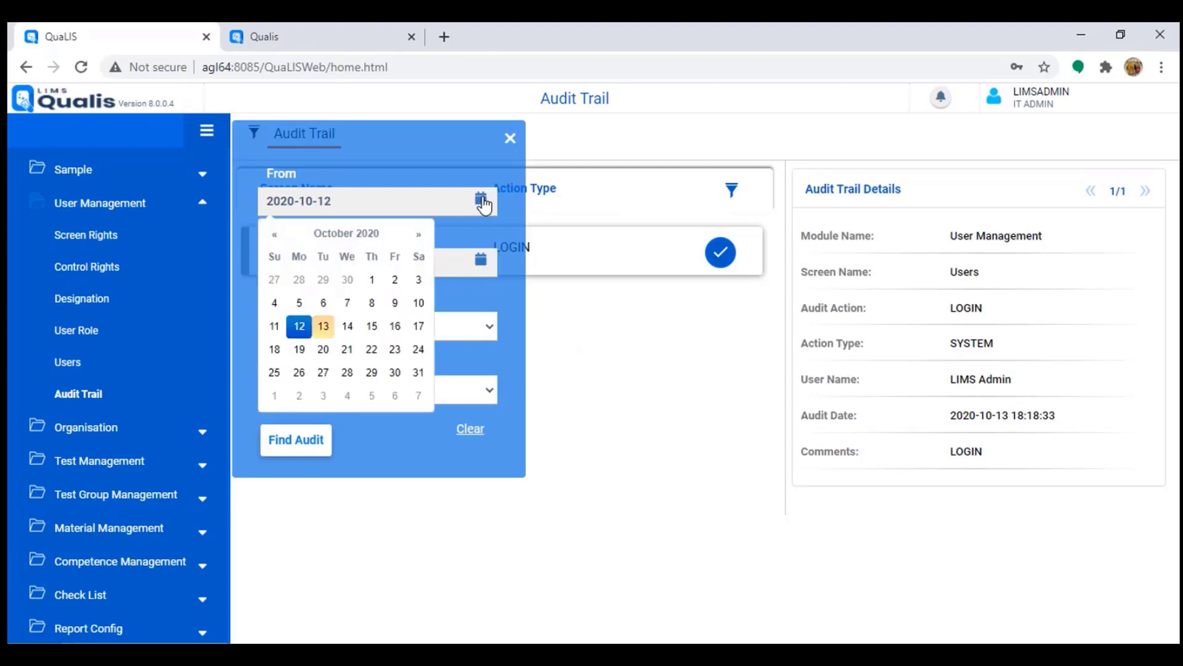
left_click(276, 235)
left_click(275, 235)
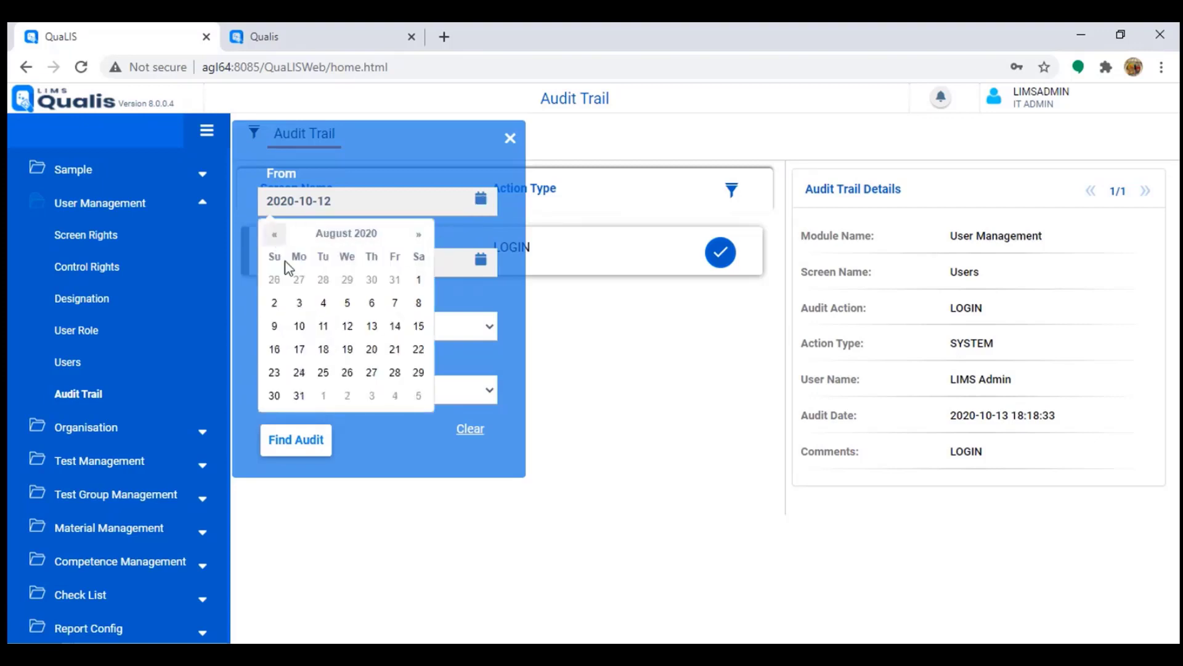
left_click(419, 281)
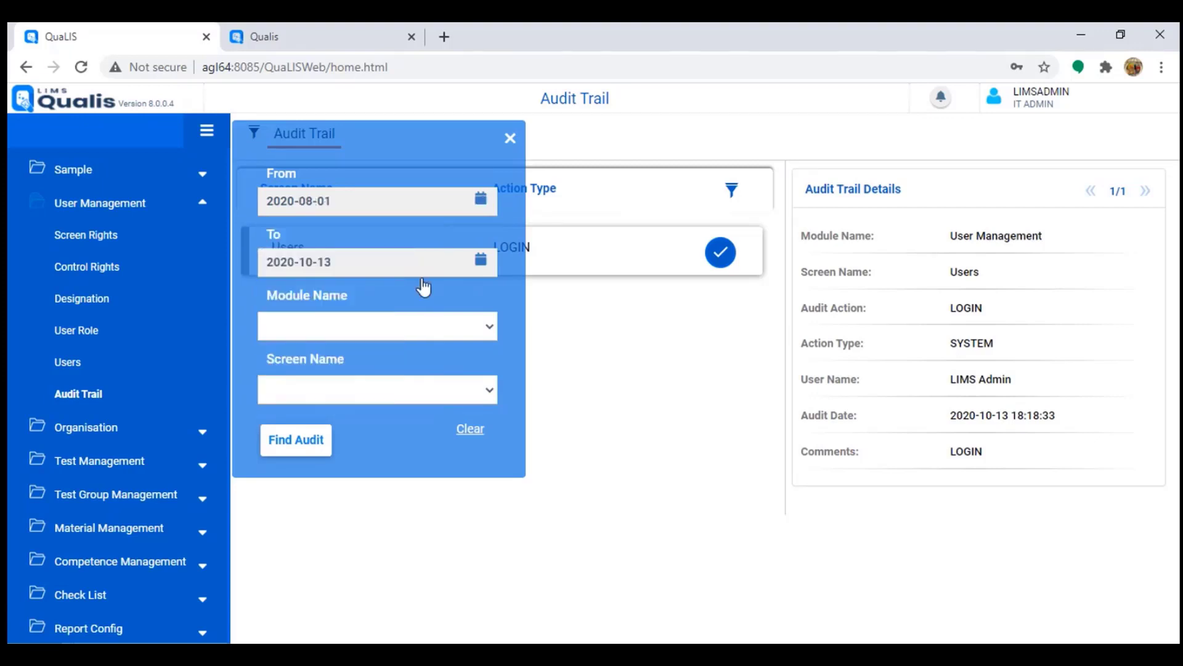
left_click(324, 445)
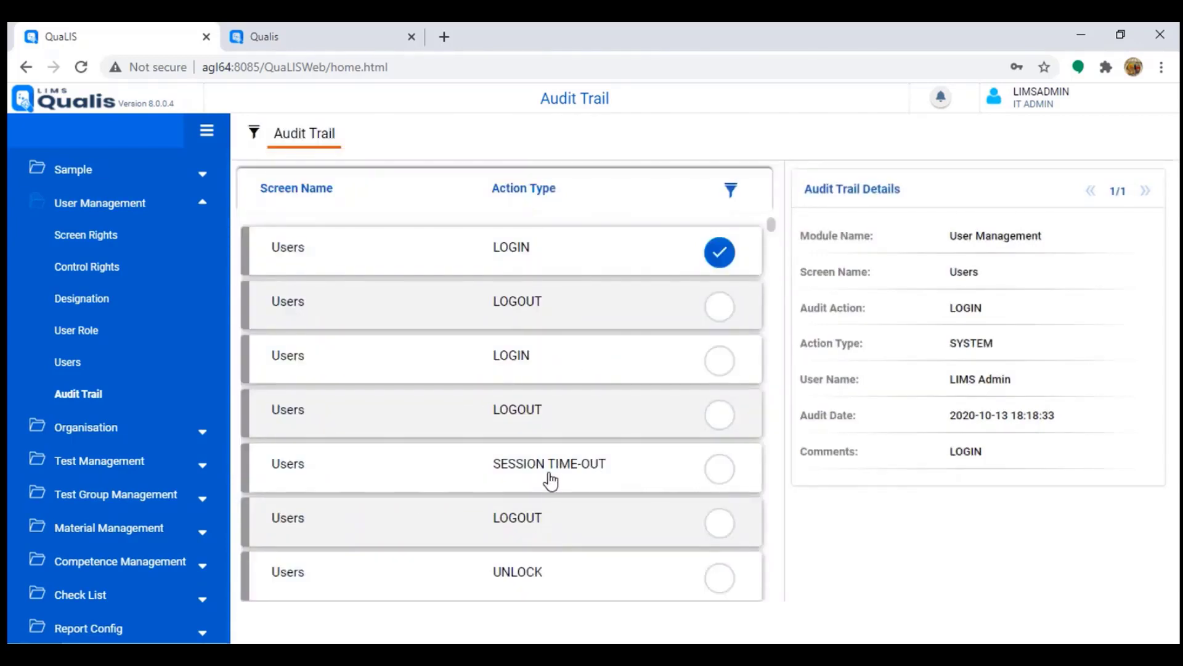
Examine the audit details of a SESSION TIME-OUT entry and browse the other action types recorded in the audit trail.
scroll(514, 468, "down", 1)
scroll(515, 467, "down", 2)
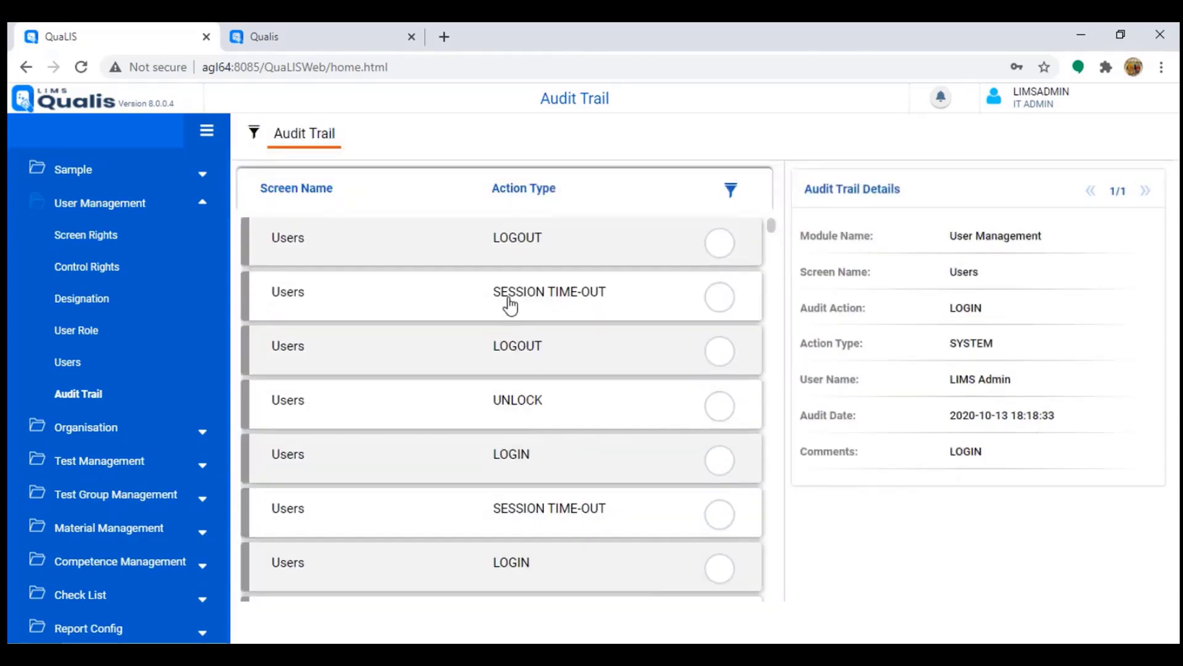
left_click_drag(491, 296, 610, 302)
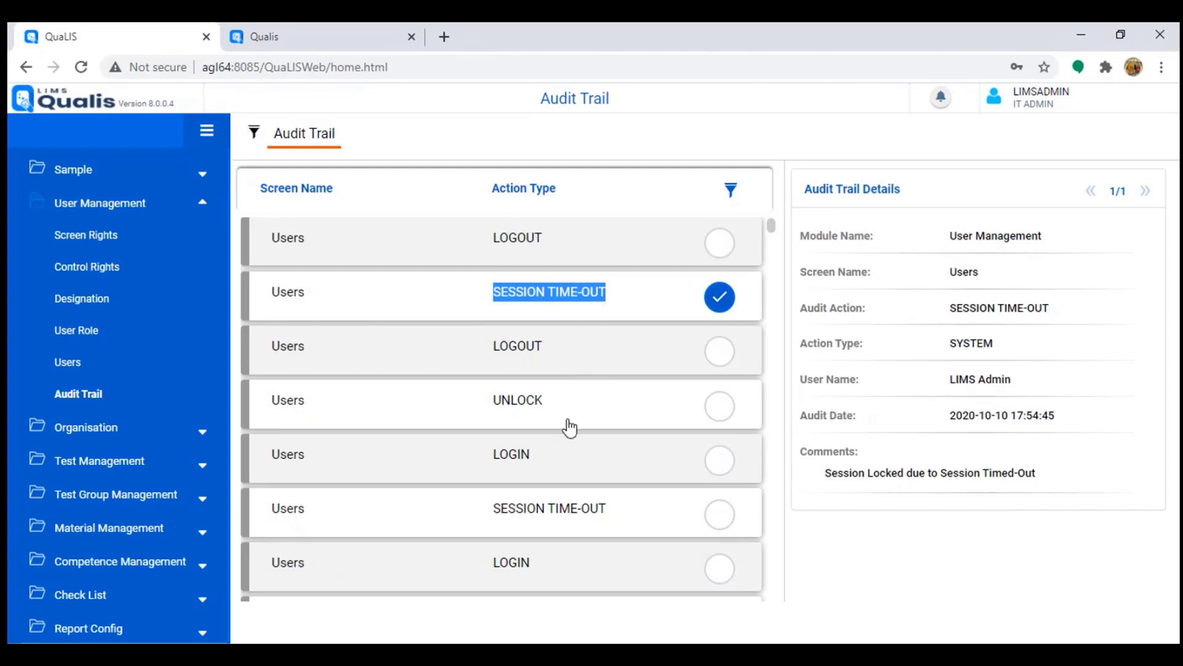
scroll(542, 406, "down", 5)
scroll(540, 401, "down", 1)
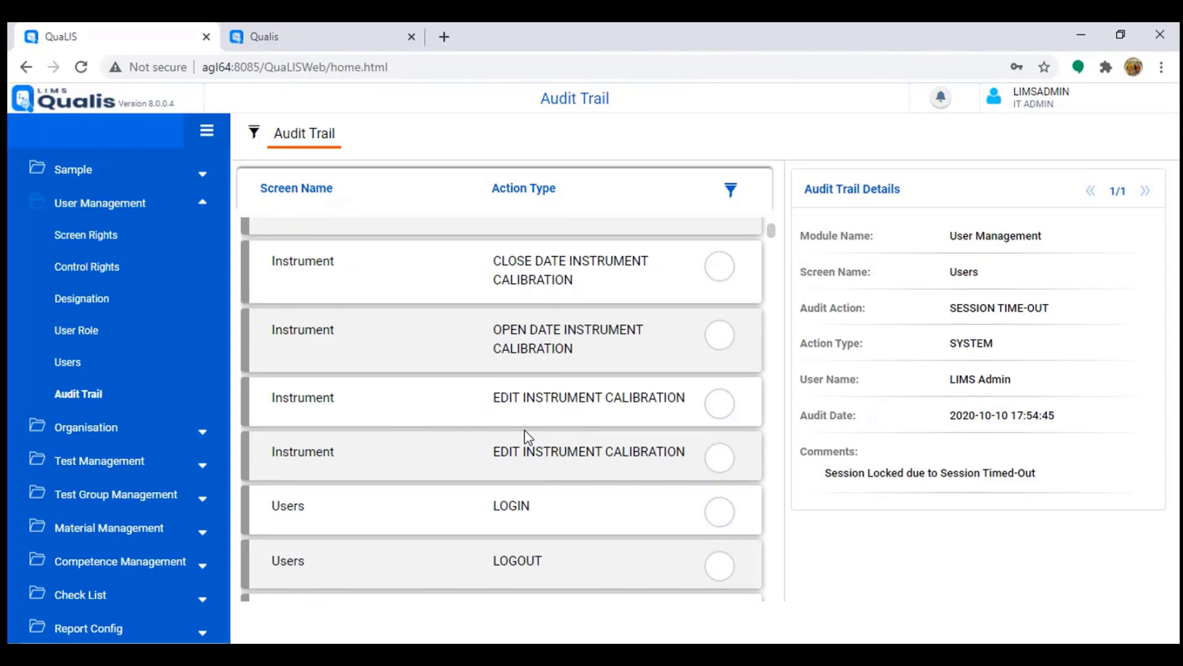
scroll(528, 436, "up", 5)
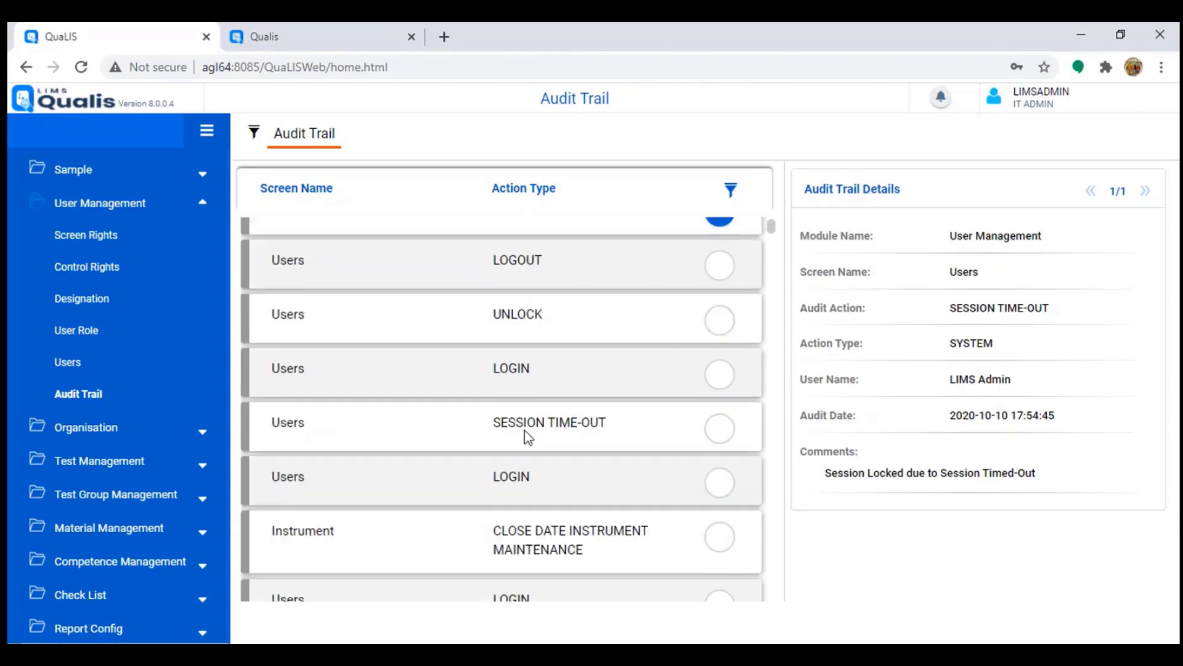
triple_click(524, 431)
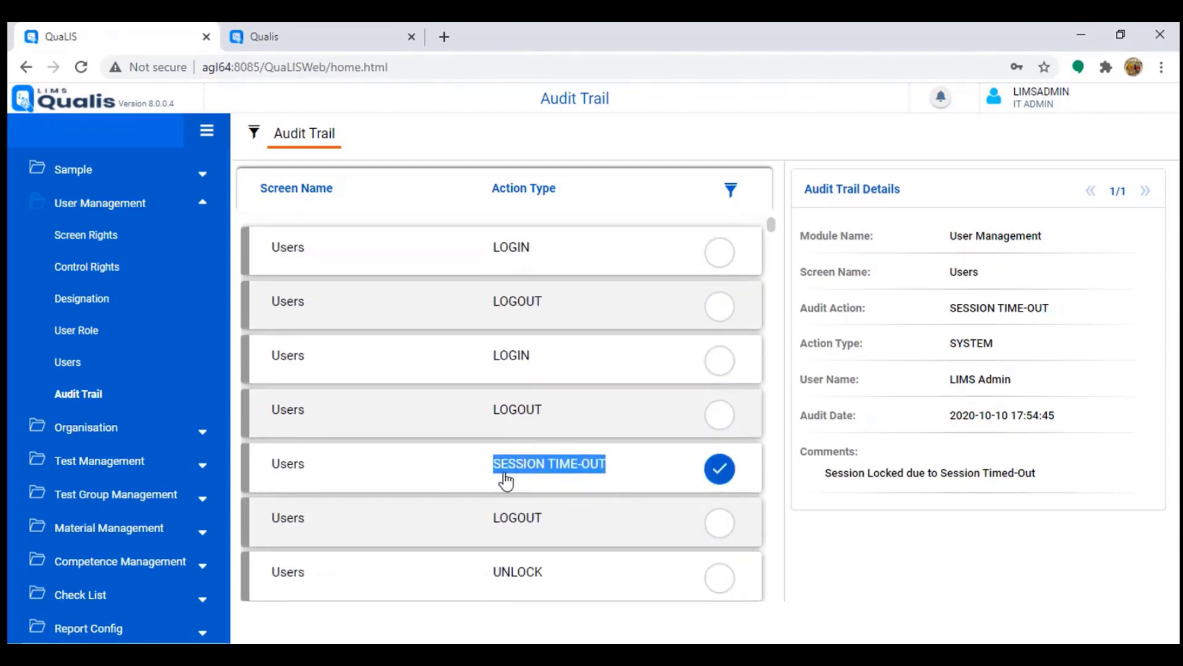
left_click(474, 473)
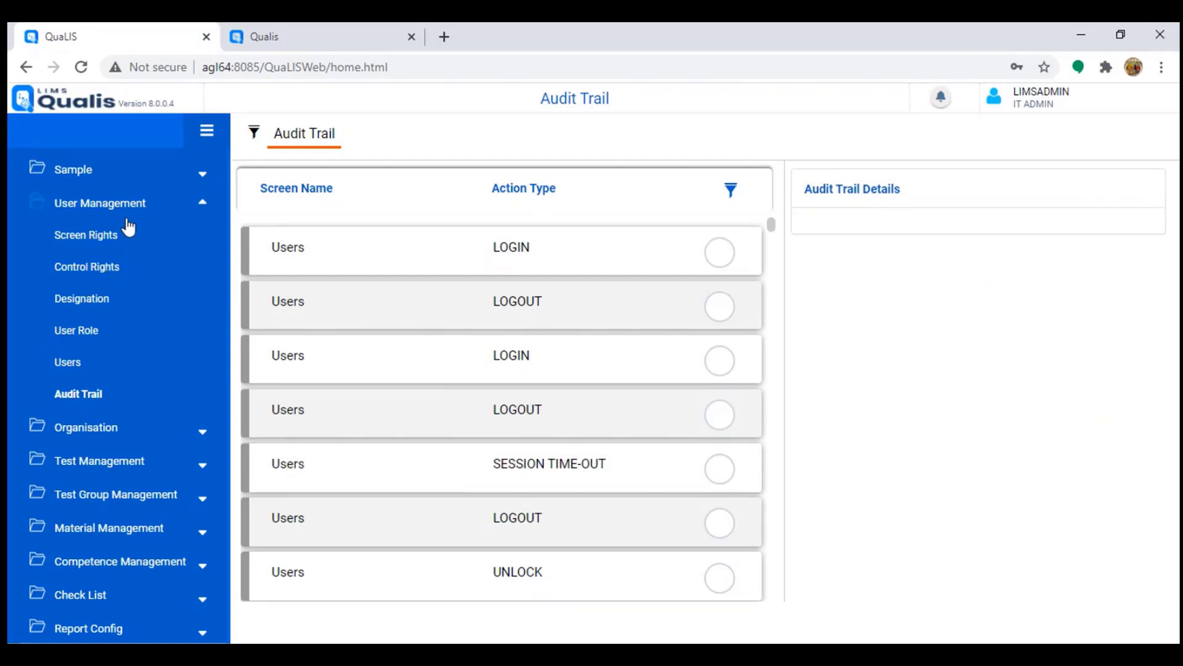
Open the Organisation screen and follow the Quality Control department through the Chemical lab to the Chromatography section's users.
left_click(114, 210)
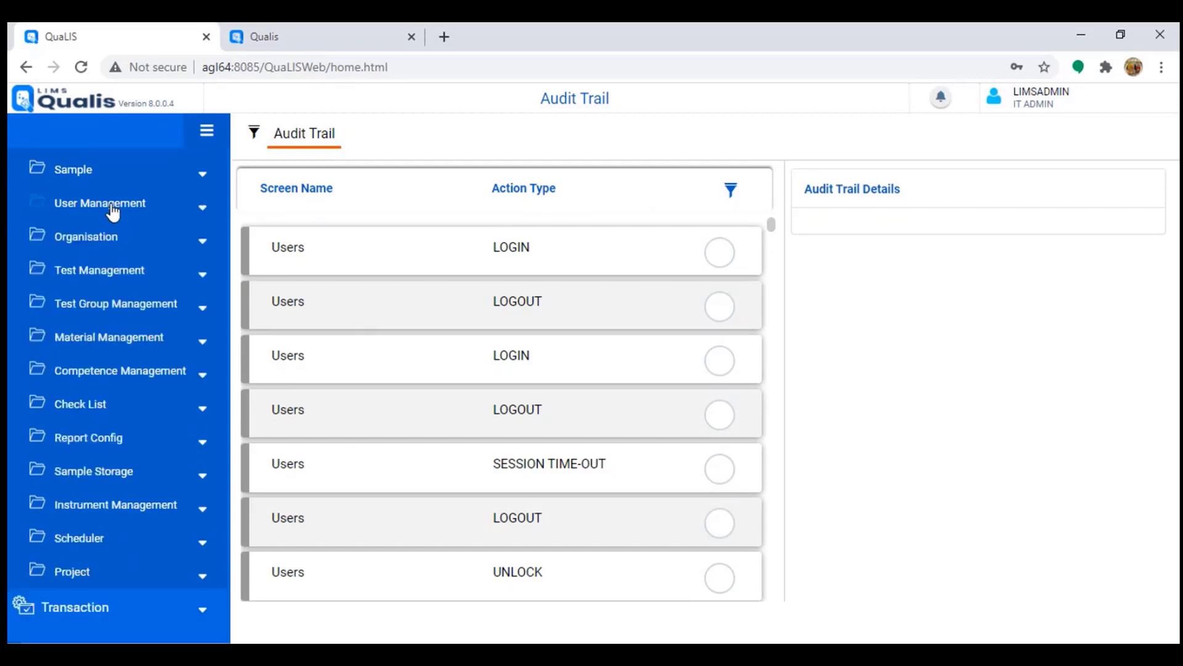
left_click(93, 244)
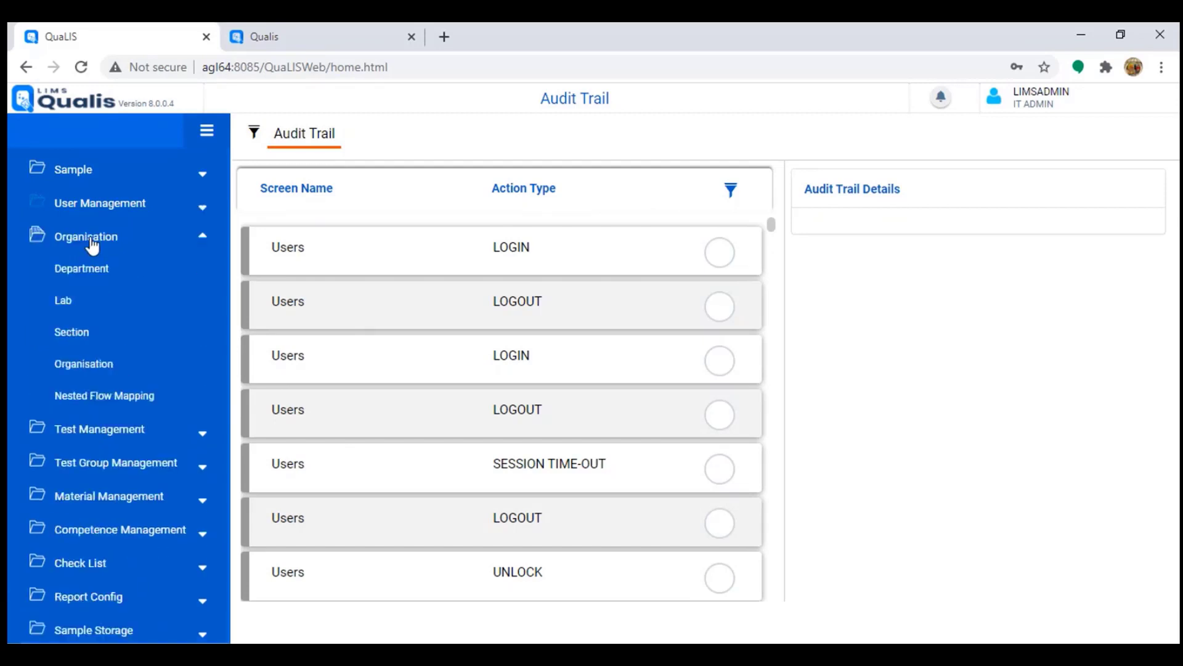
left_click(86, 368)
left_click(273, 246)
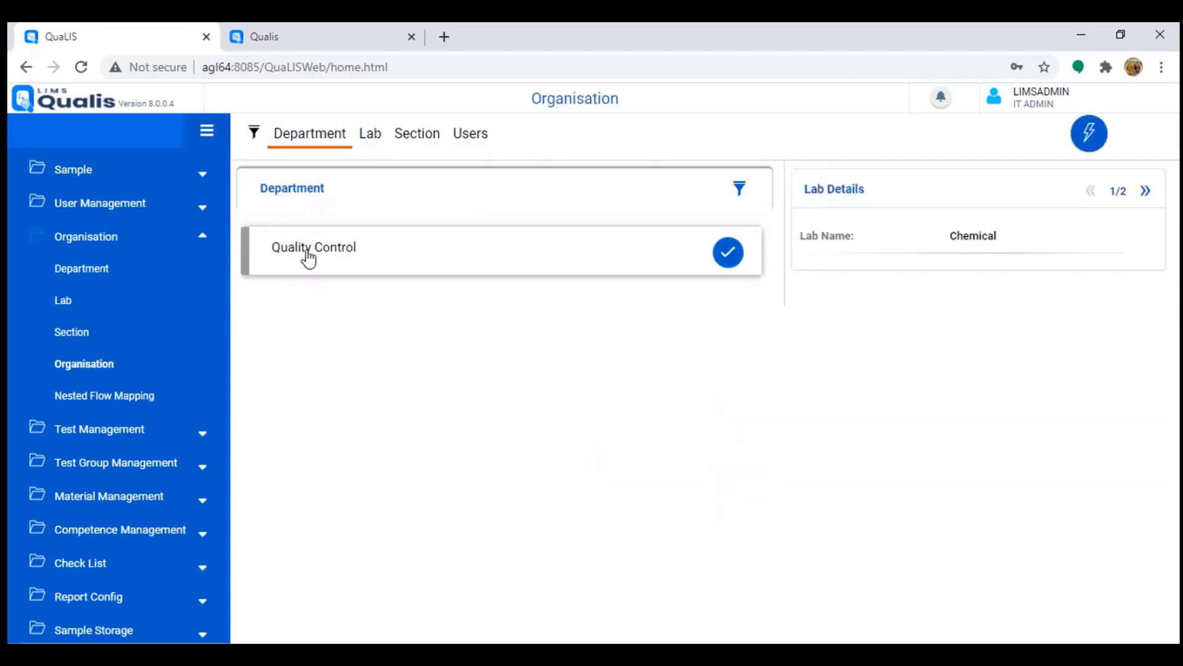
left_click(371, 139)
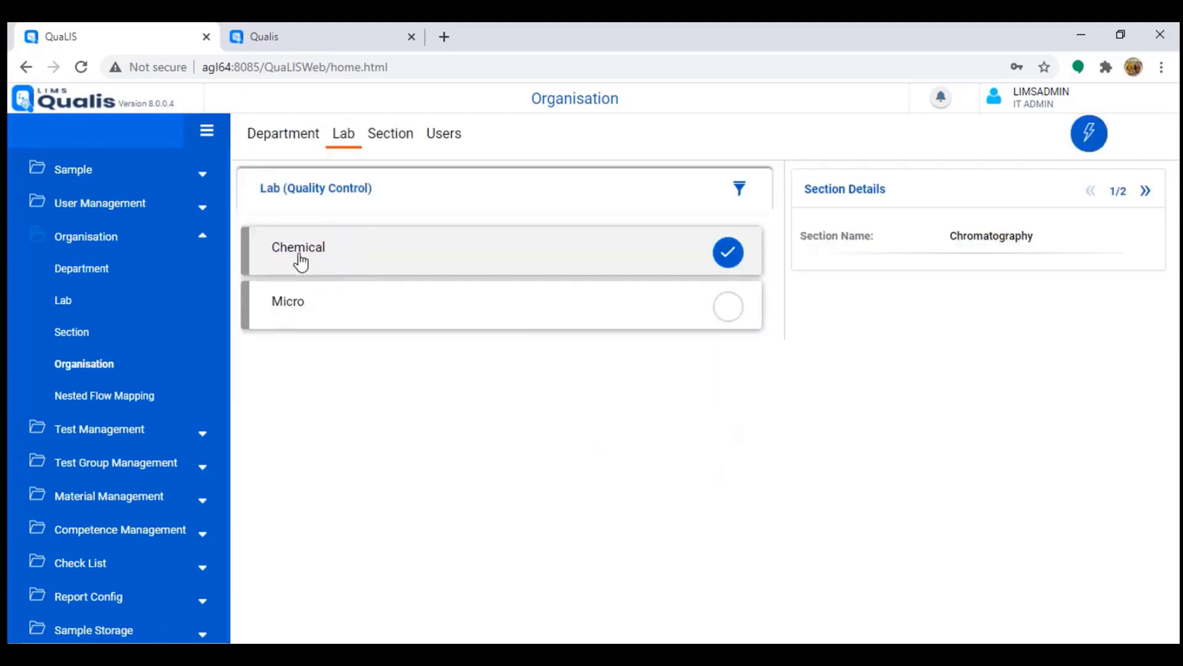
left_click(395, 141)
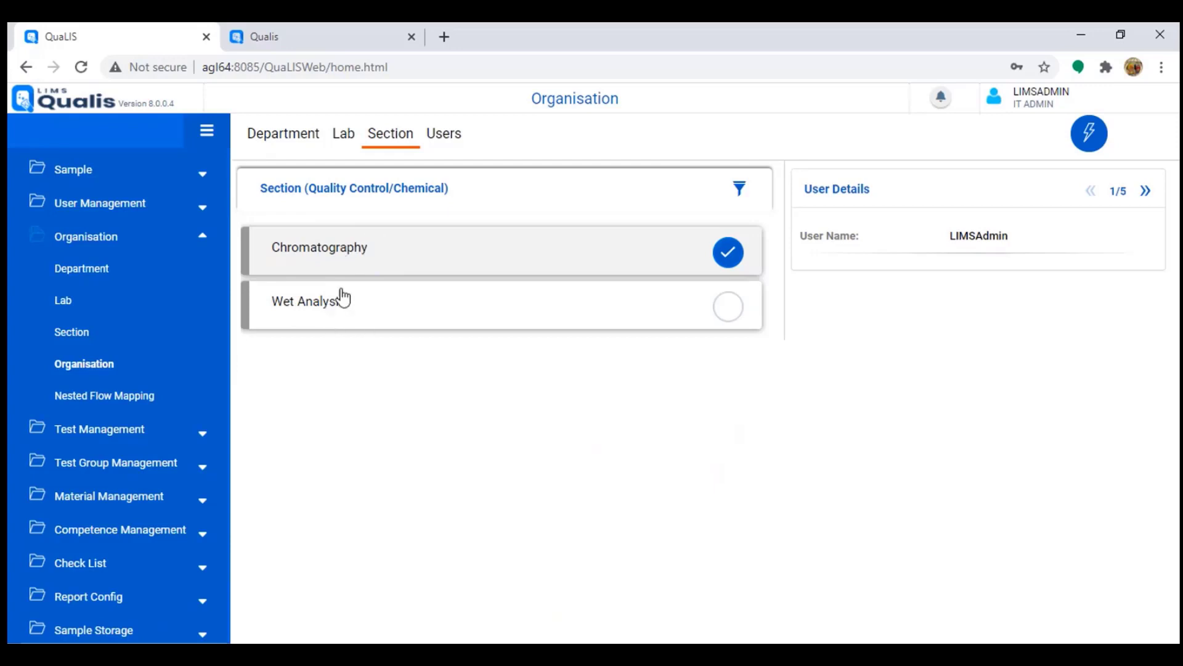
left_click(449, 137)
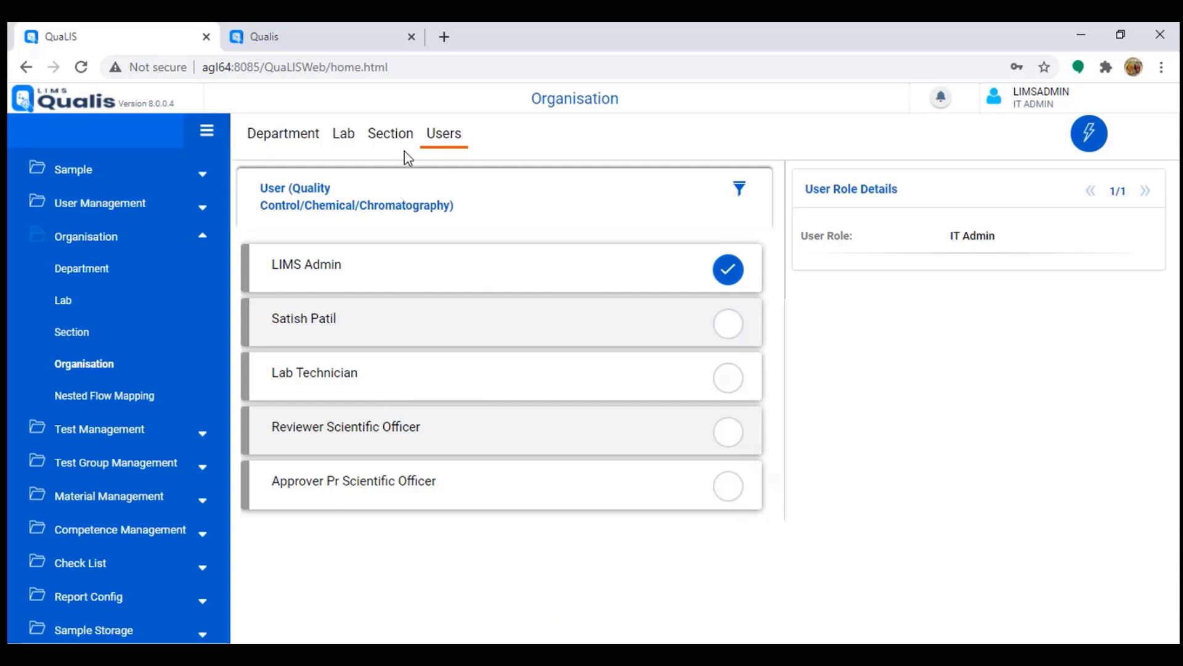
Select the Wet Analysis section of the Chemical lab and review its assigned users.
left_click(395, 135)
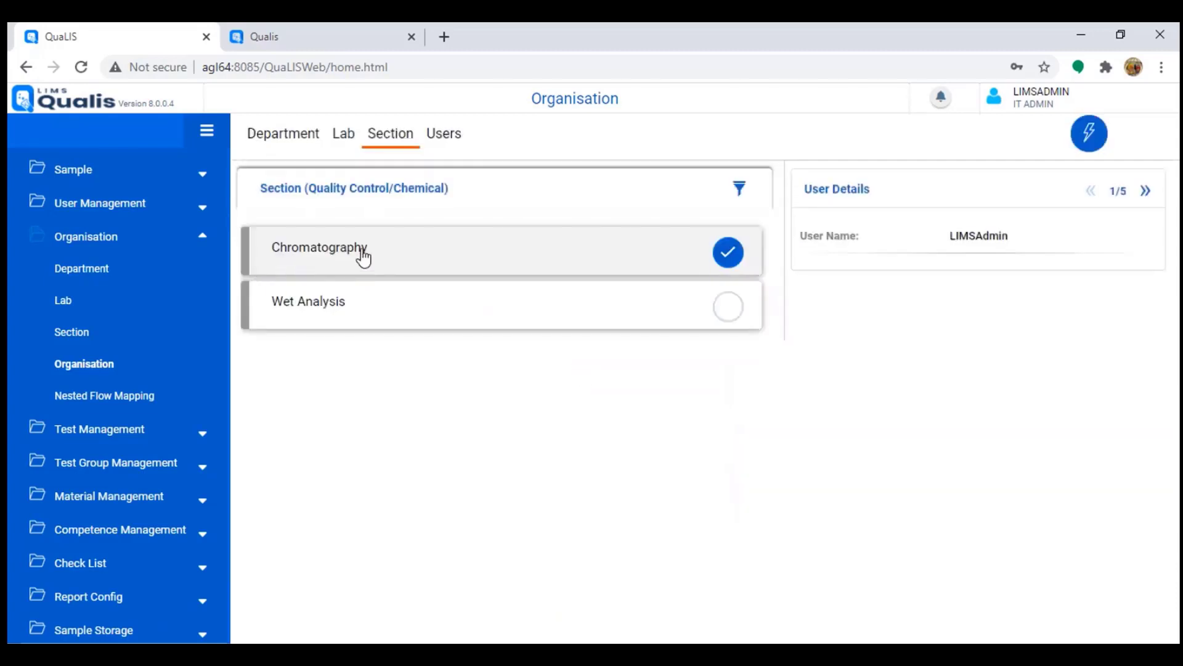
left_click(368, 306)
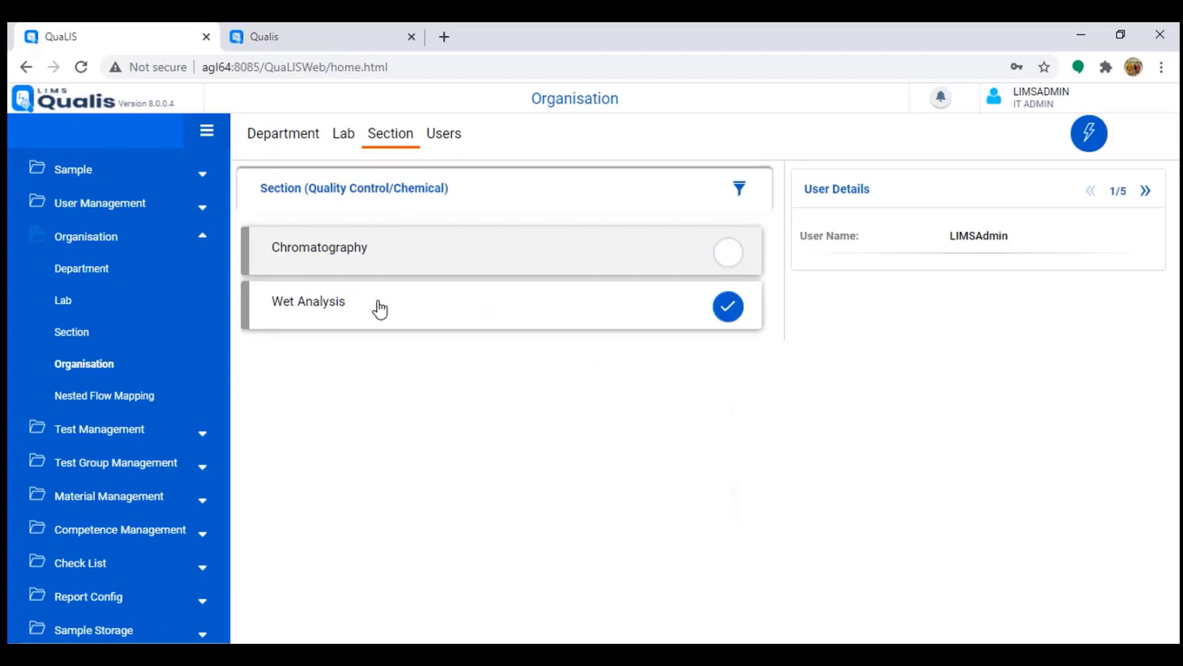
left_click(436, 135)
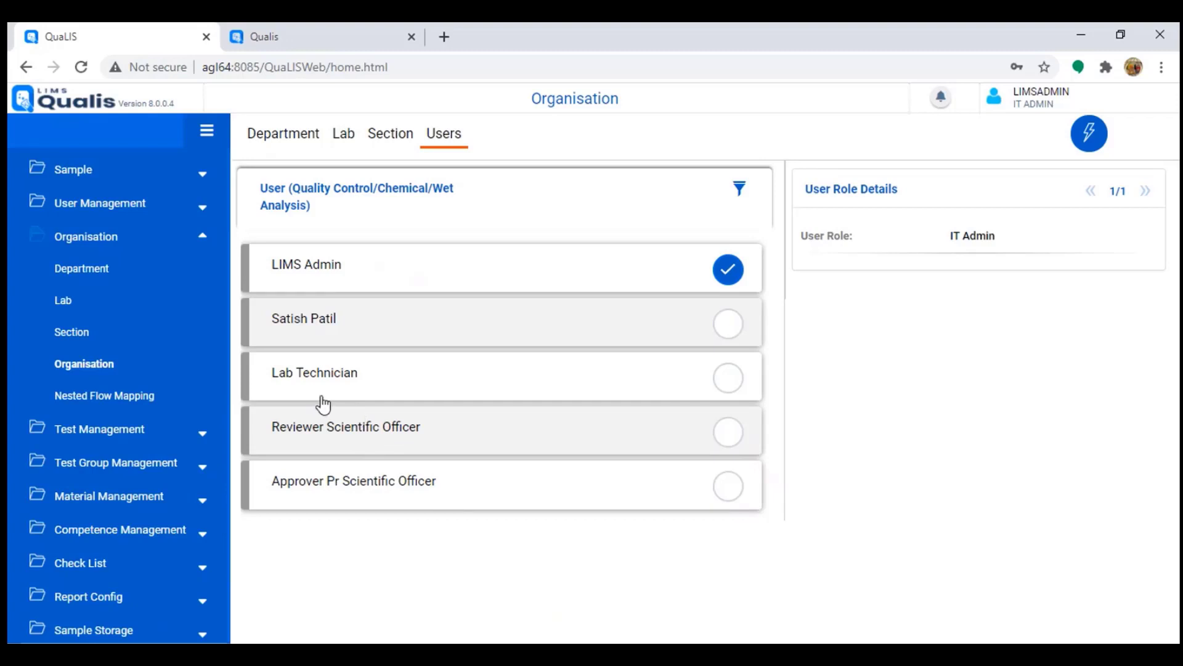
Find the users in Nested Flow Mapping with the preset filters, and review the lab technician mapped under the scientific officer.
left_click(97, 399)
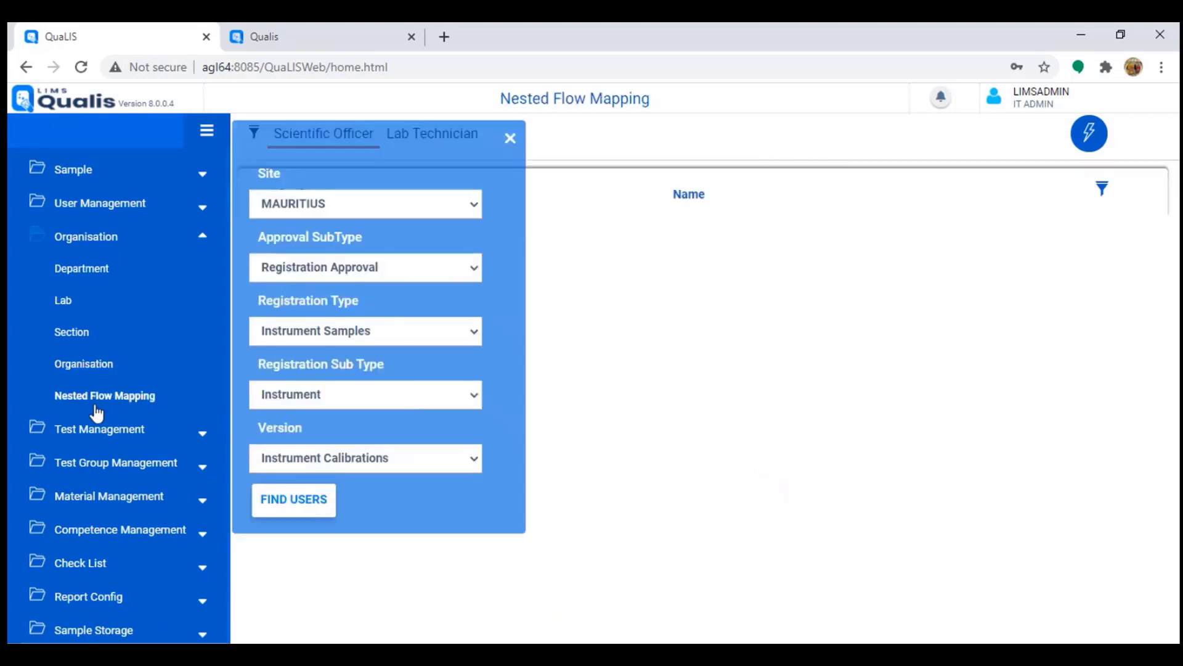
left_click(308, 509)
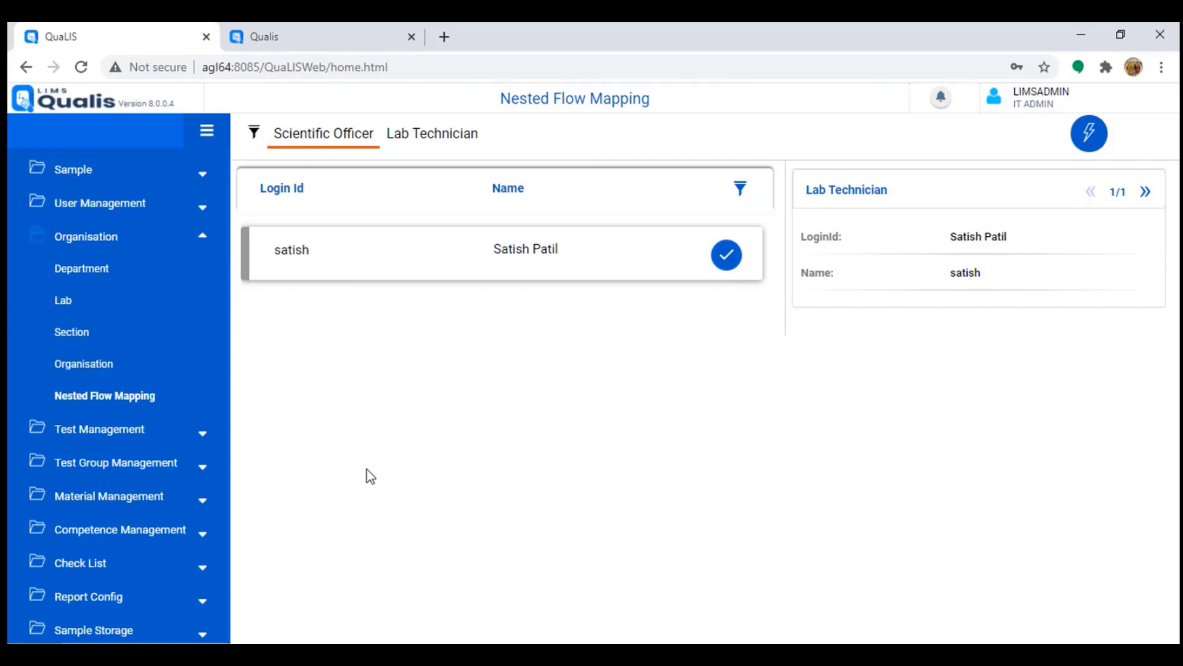
double_click(284, 263)
left_click(450, 136)
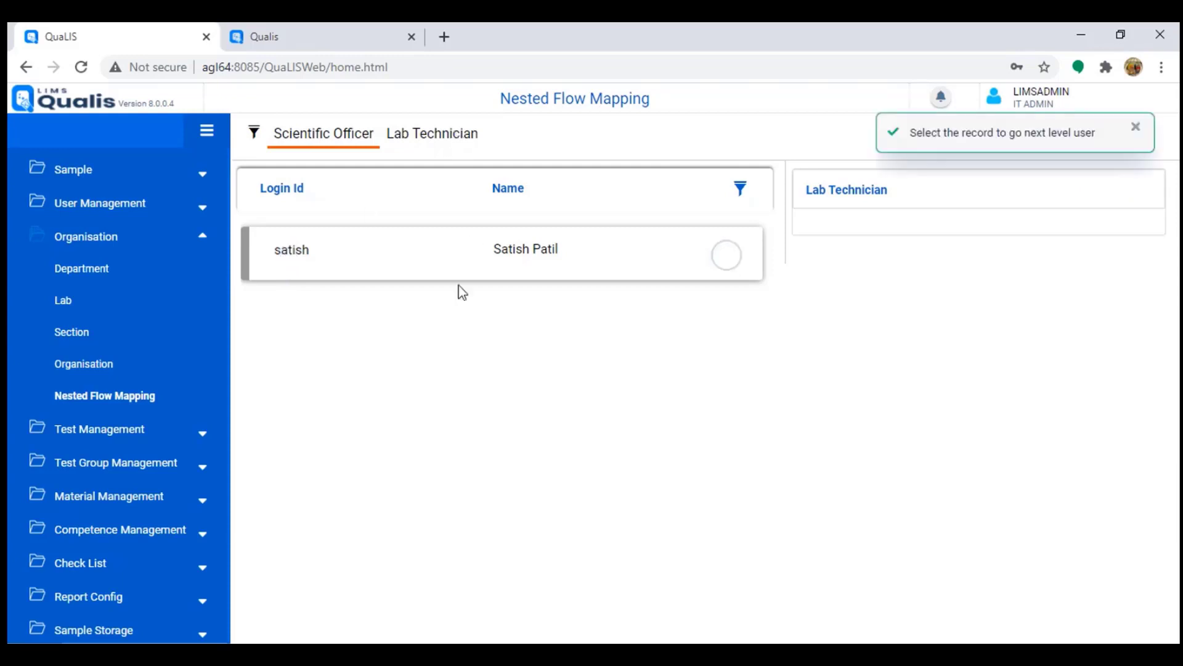
left_click(414, 134)
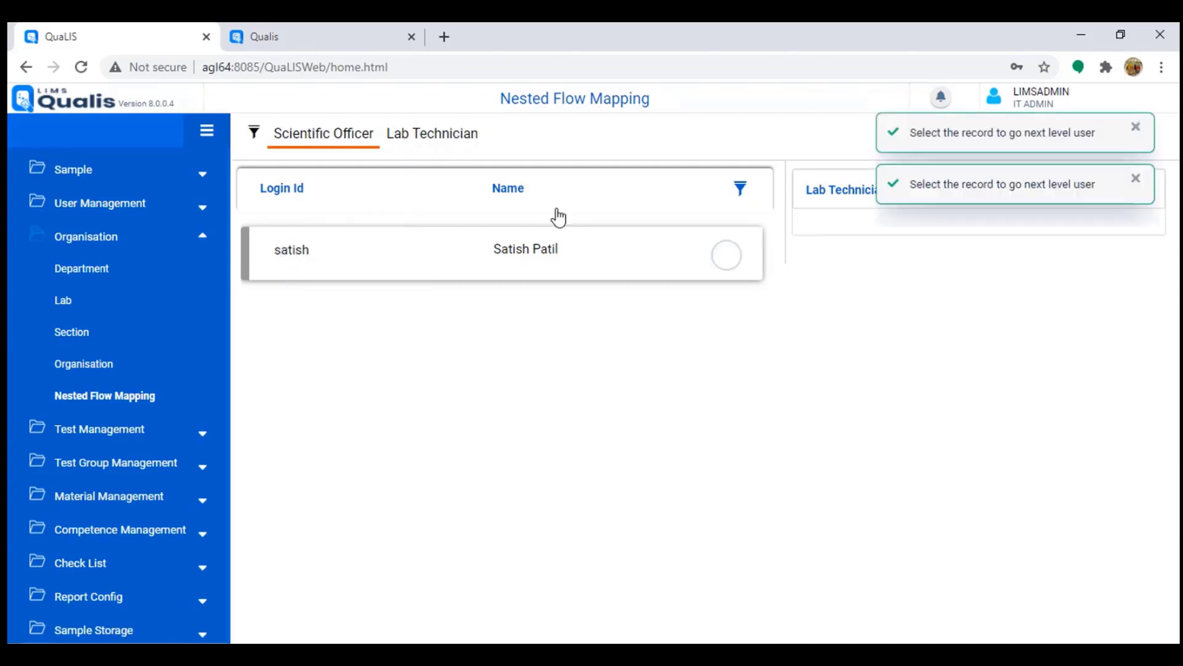
left_click(645, 241)
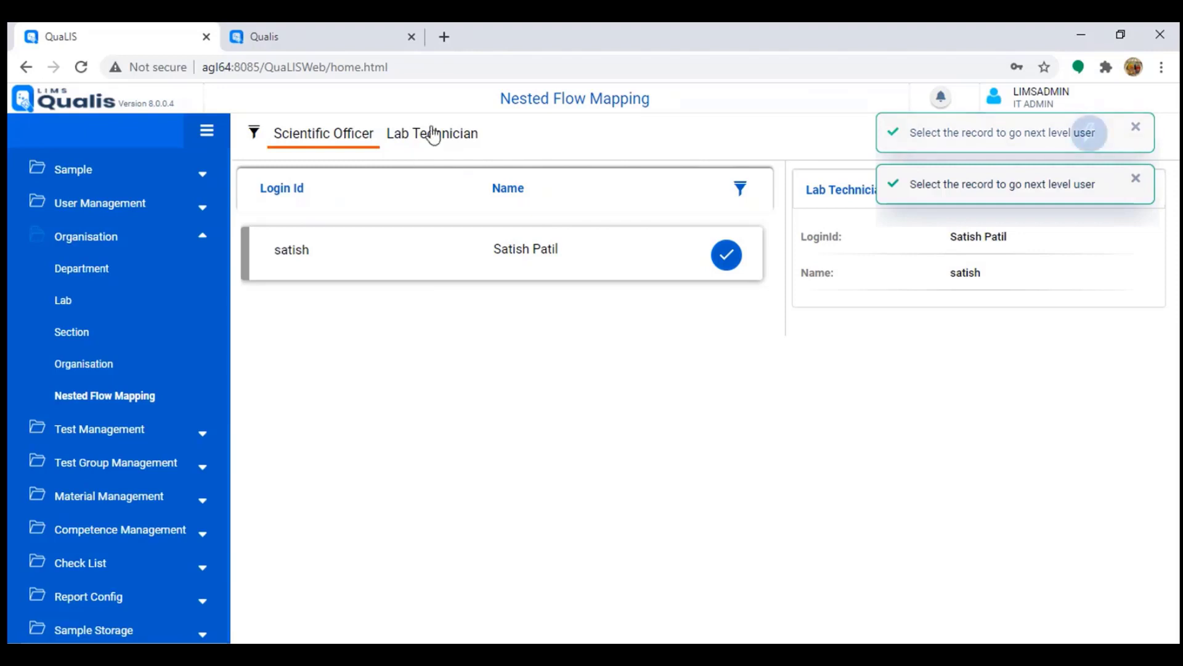
left_click(433, 134)
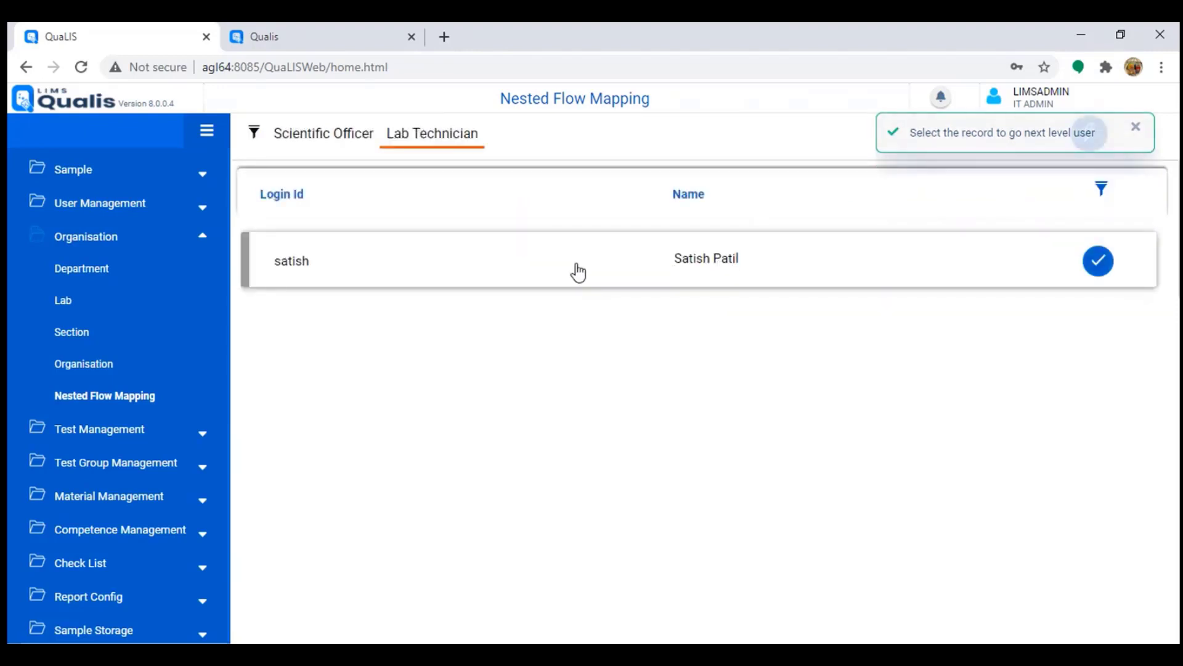
left_click(307, 135)
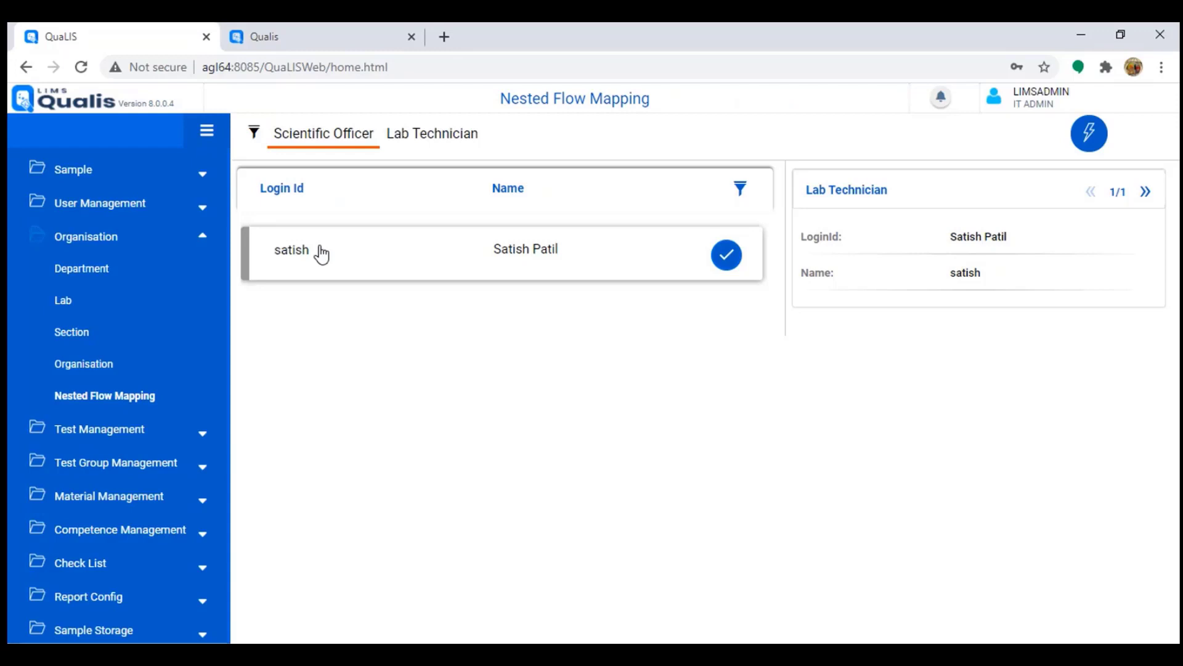
Open Template Master under Configuration and find the template for the Product sample type and the Fruits and Vegetables category.
left_click(118, 241)
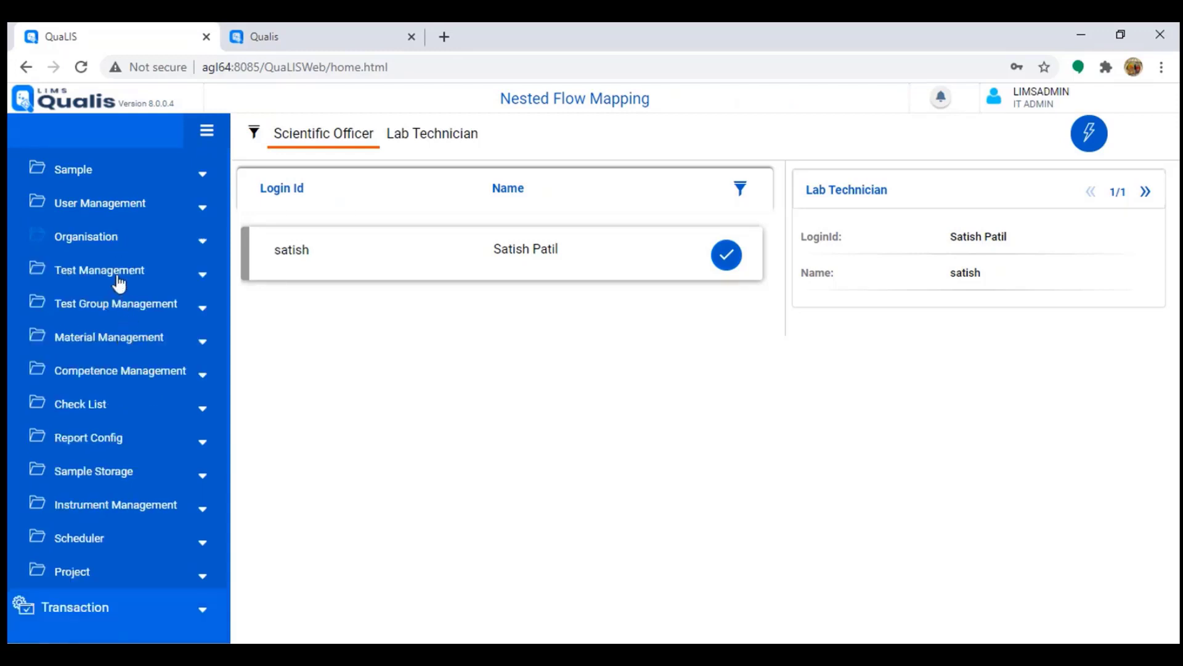
scroll(119, 283, "up", 10)
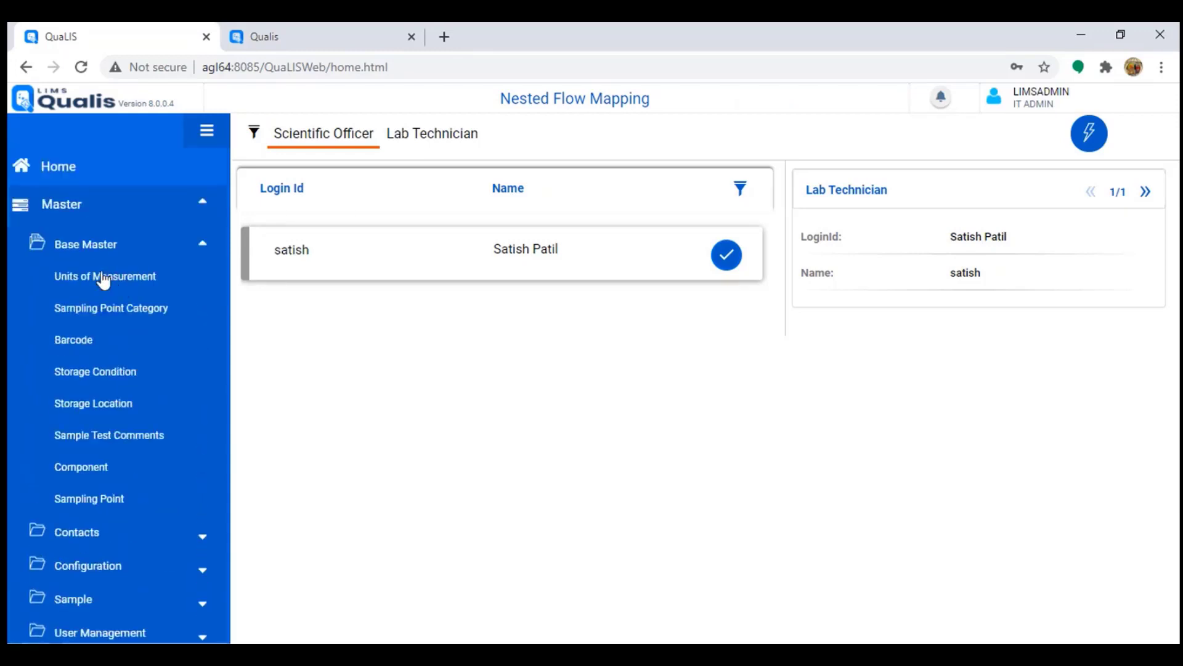
left_click(96, 245)
scroll(159, 466, "down", 3)
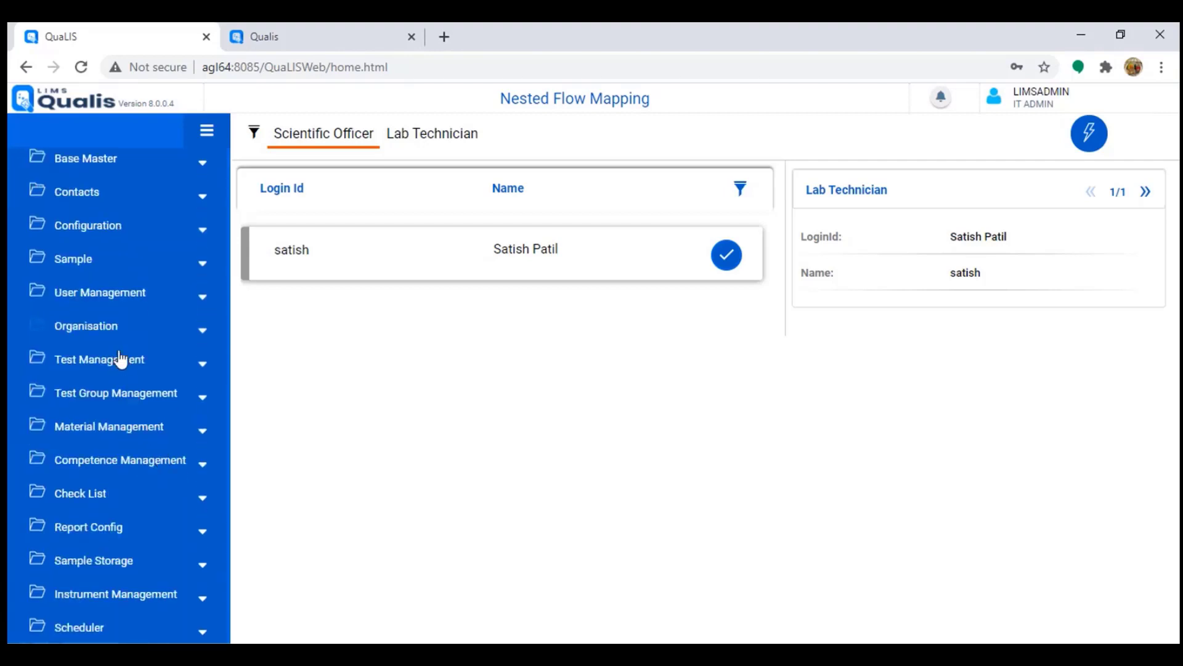
scroll(119, 413, "down", 1)
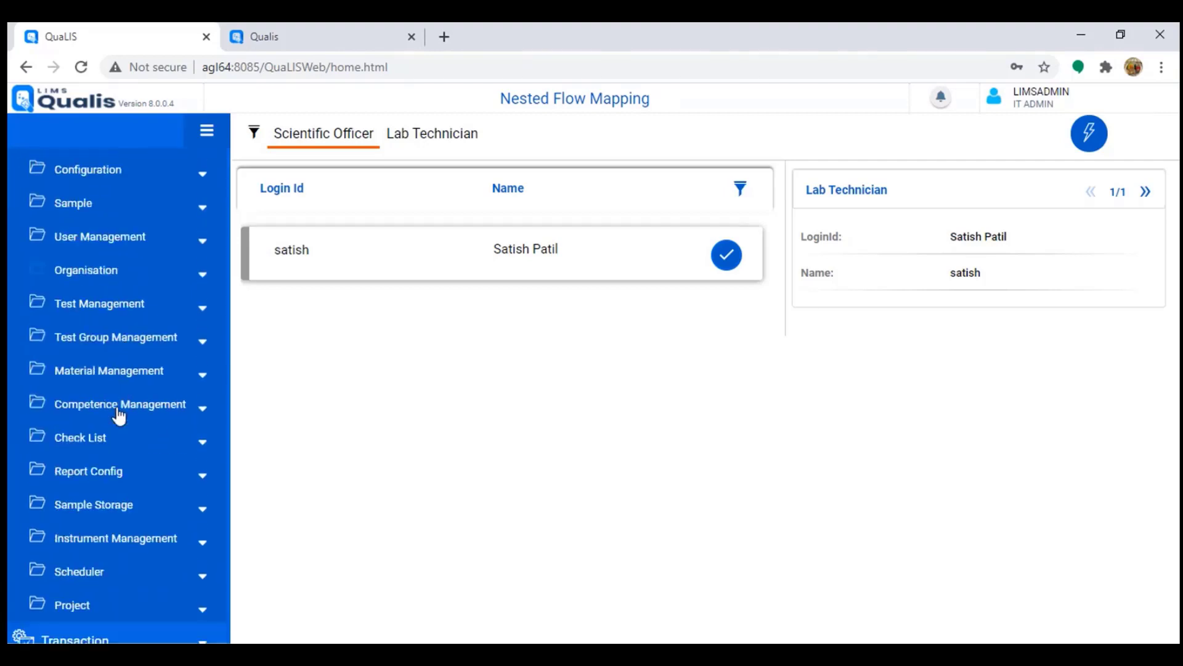
scroll(119, 416, "down", 1)
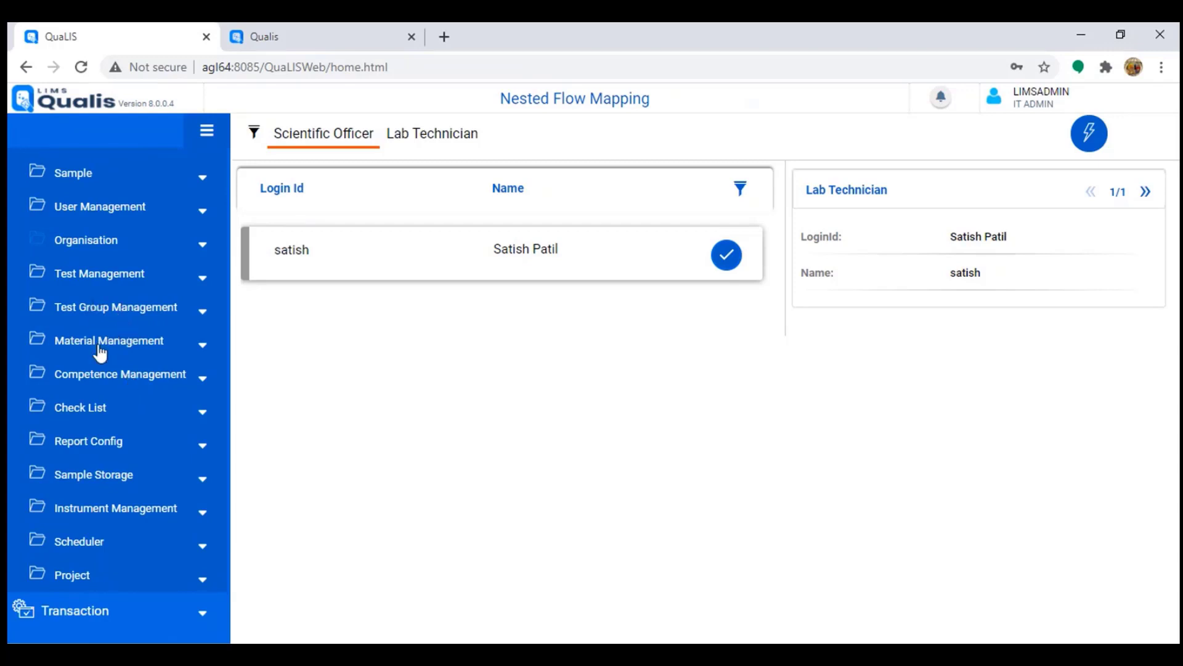
scroll(150, 376, "up", 3)
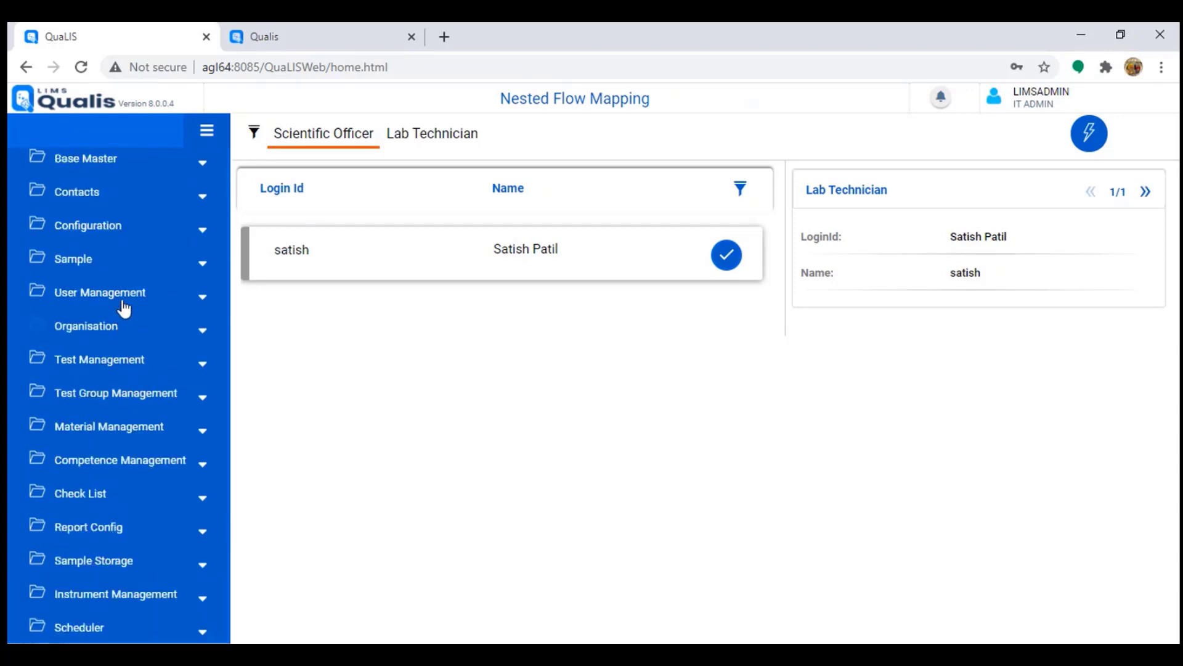
left_click(98, 227)
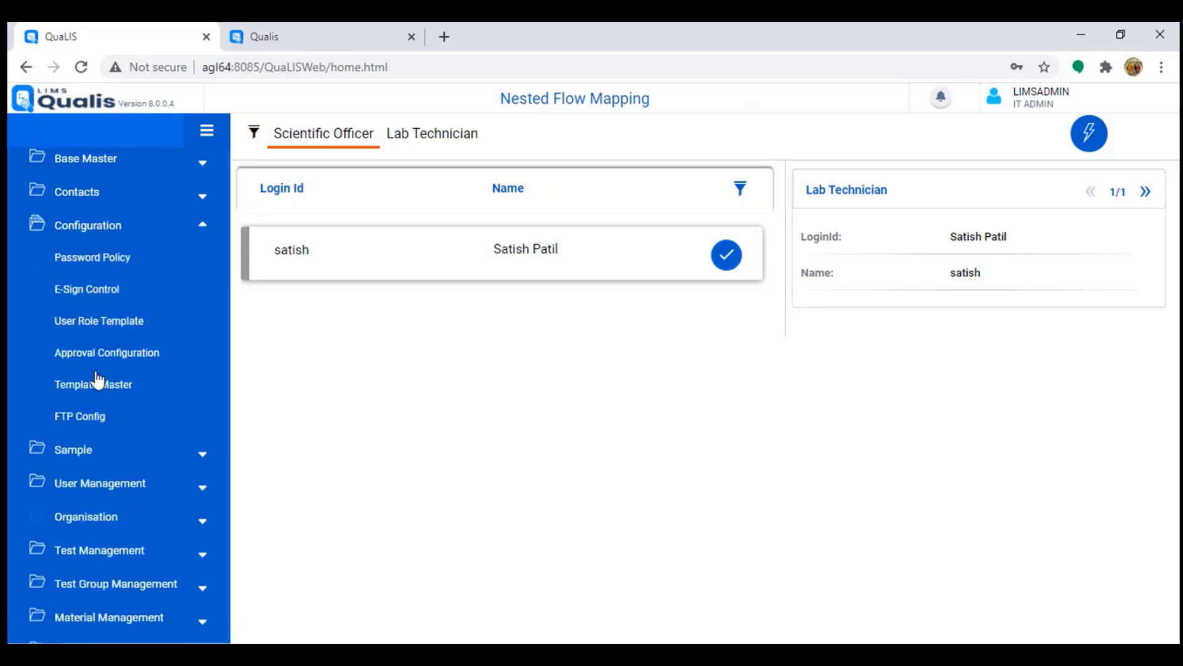
left_click(113, 391)
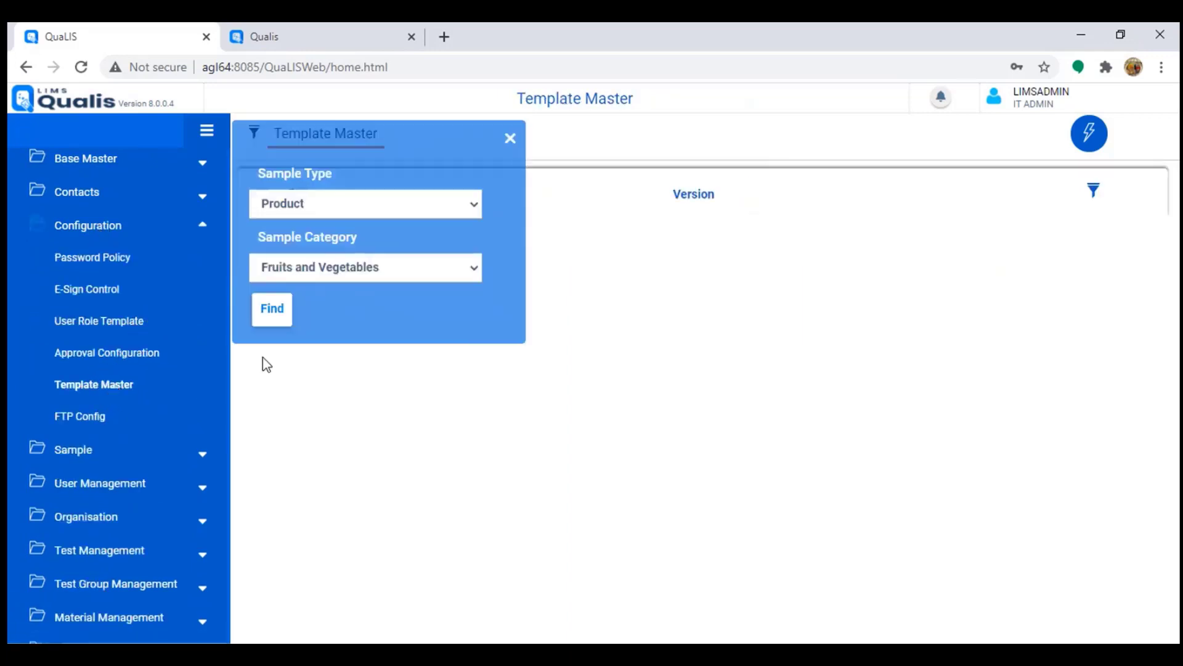
left_click(274, 311)
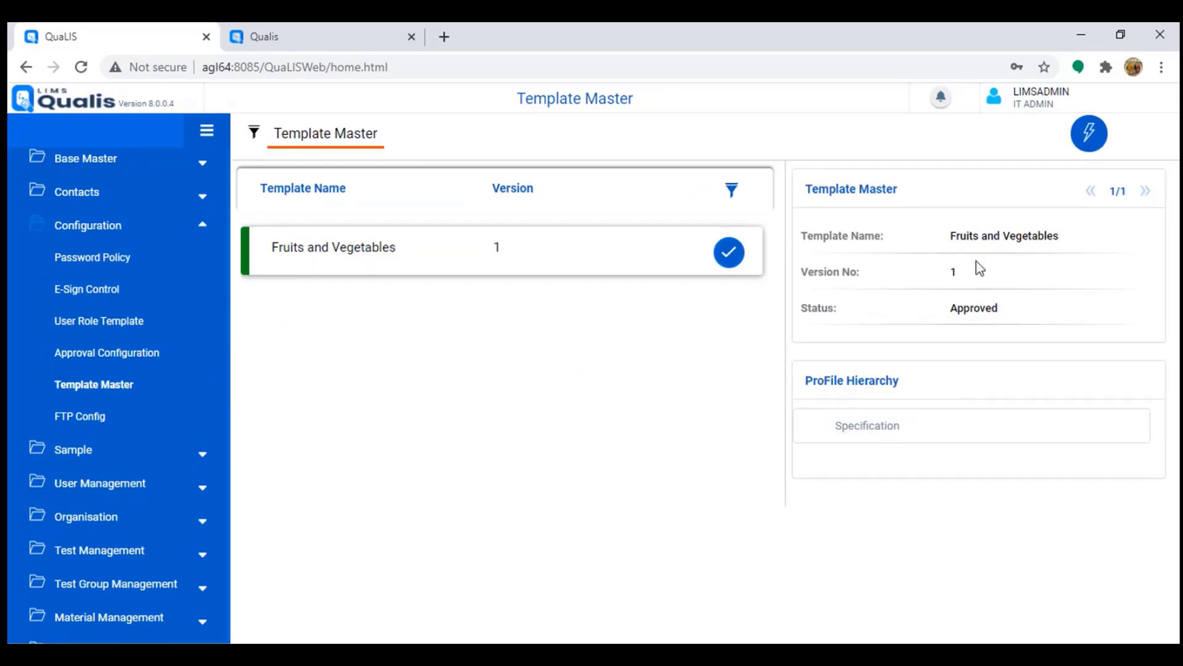
Review the Fruits and Vegetables template's version details and check the Sample Type options in the Template Master filter.
left_click_drag(944, 279, 1045, 281)
left_click(251, 135)
left_click(350, 207)
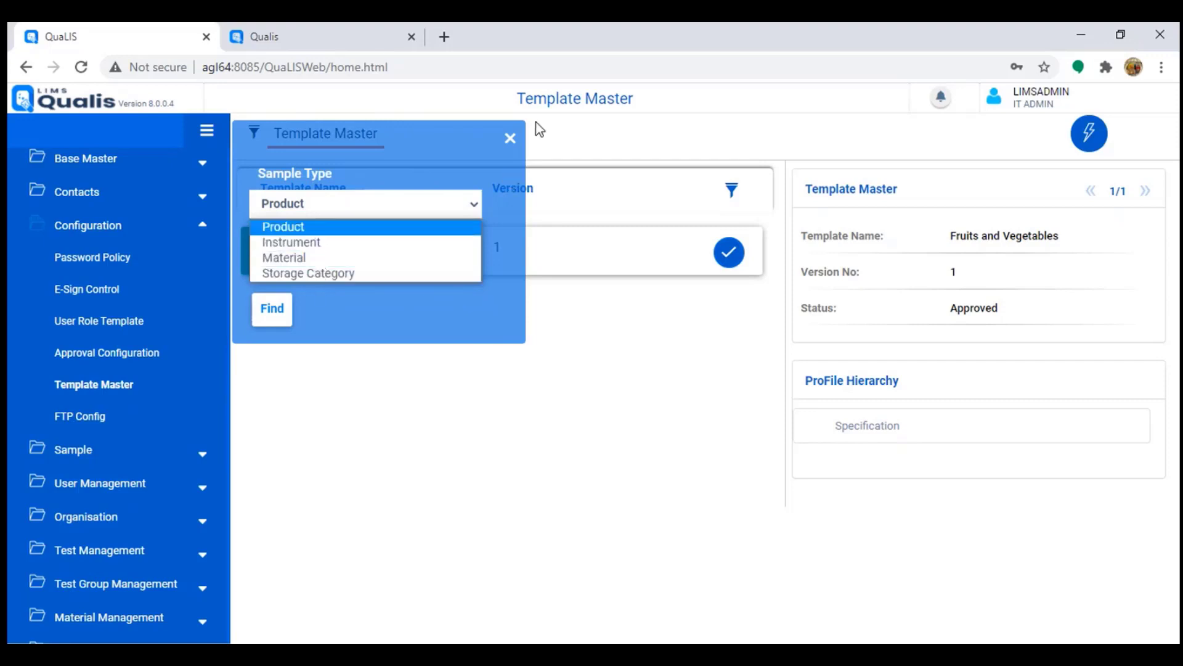
left_click(511, 138)
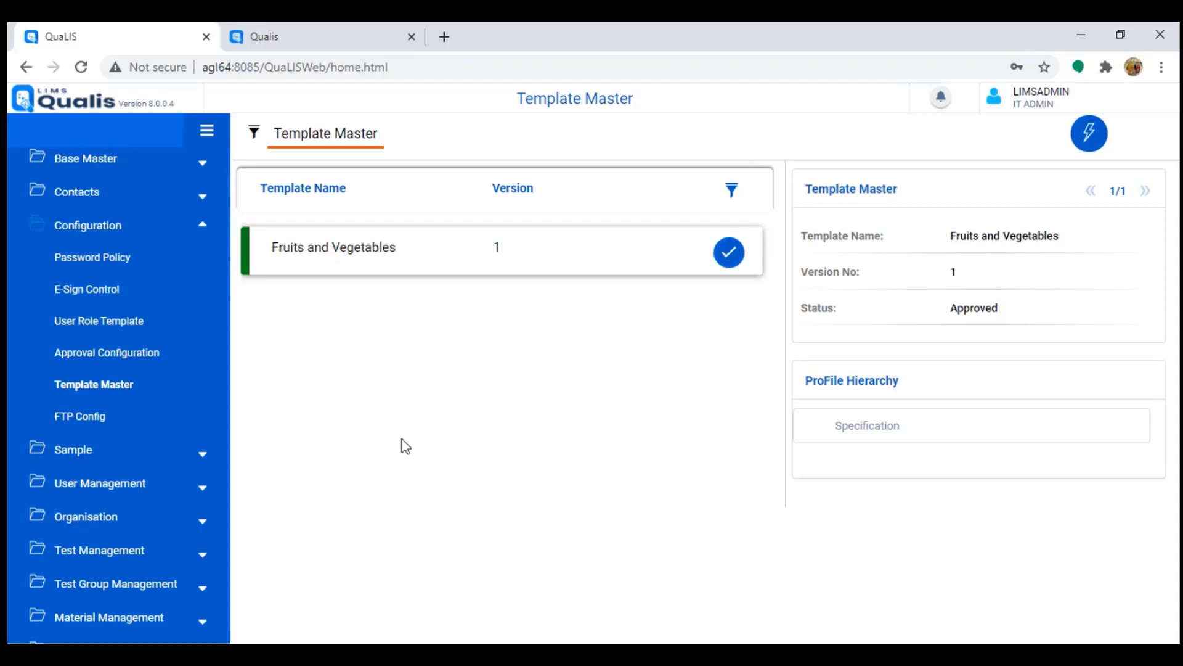
Open Units of Measurement under Base Master and look through the full list of units.
left_click(110, 229)
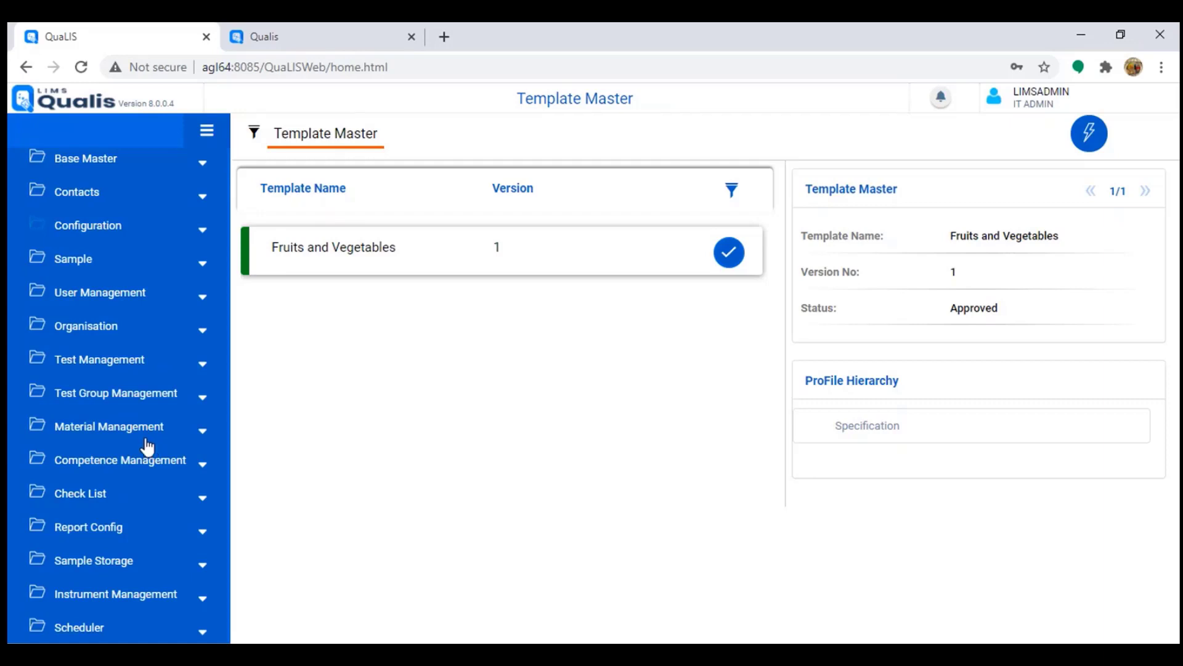
scroll(184, 456, "up", 2)
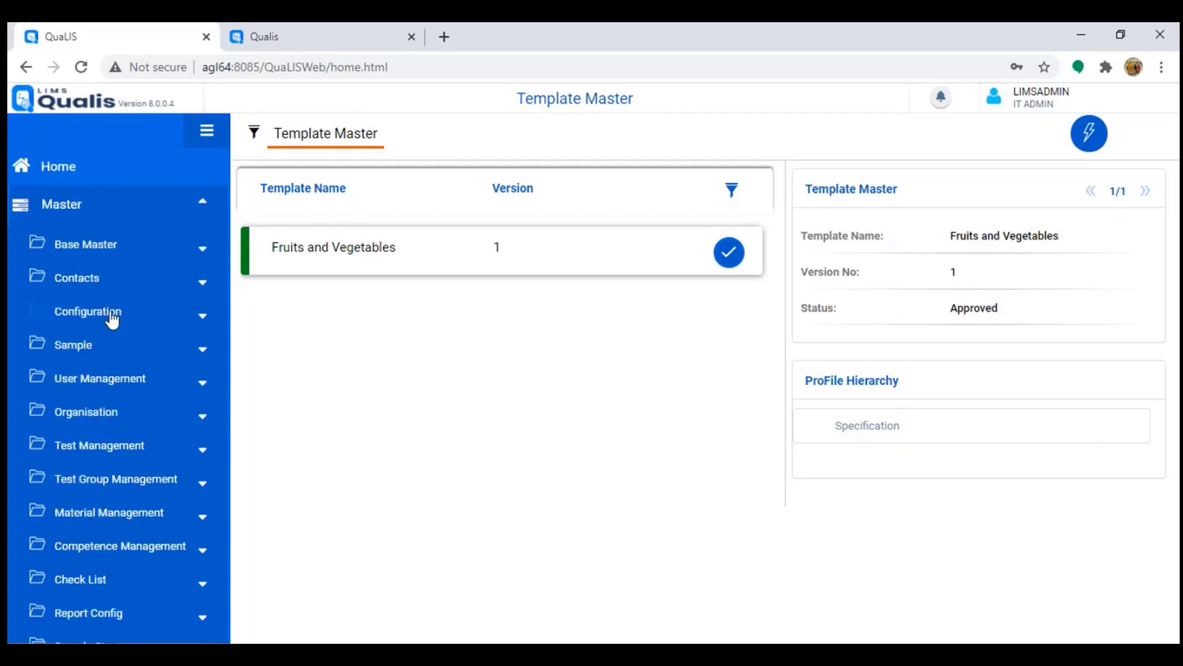
left_click(79, 251)
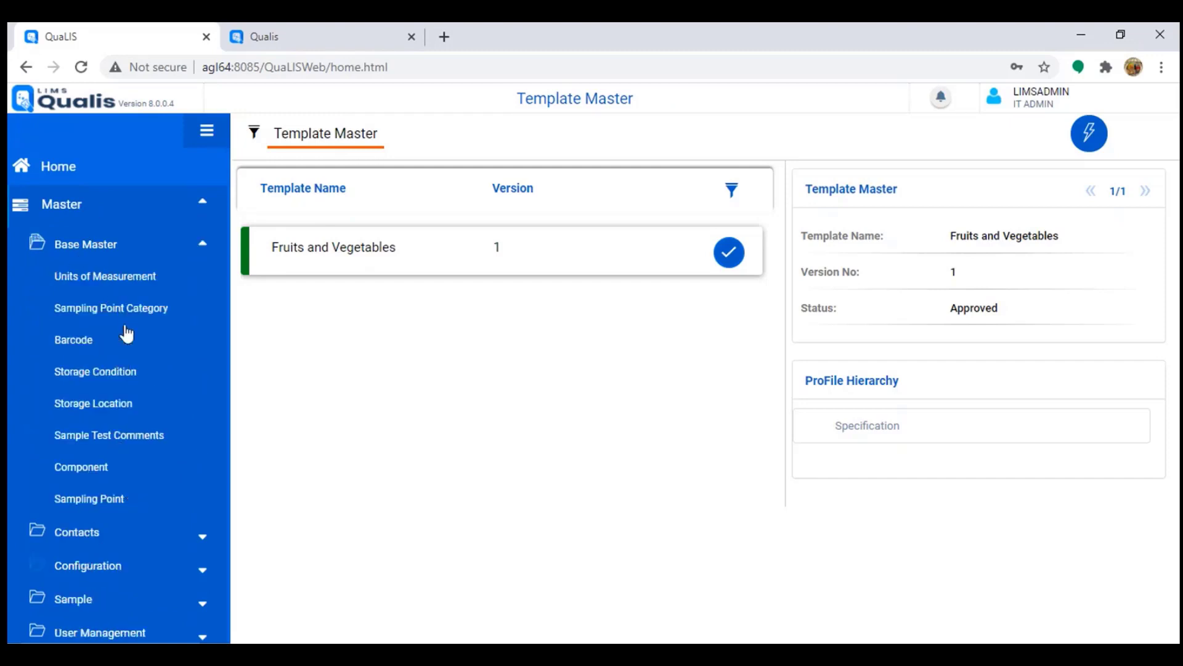
left_click(106, 276)
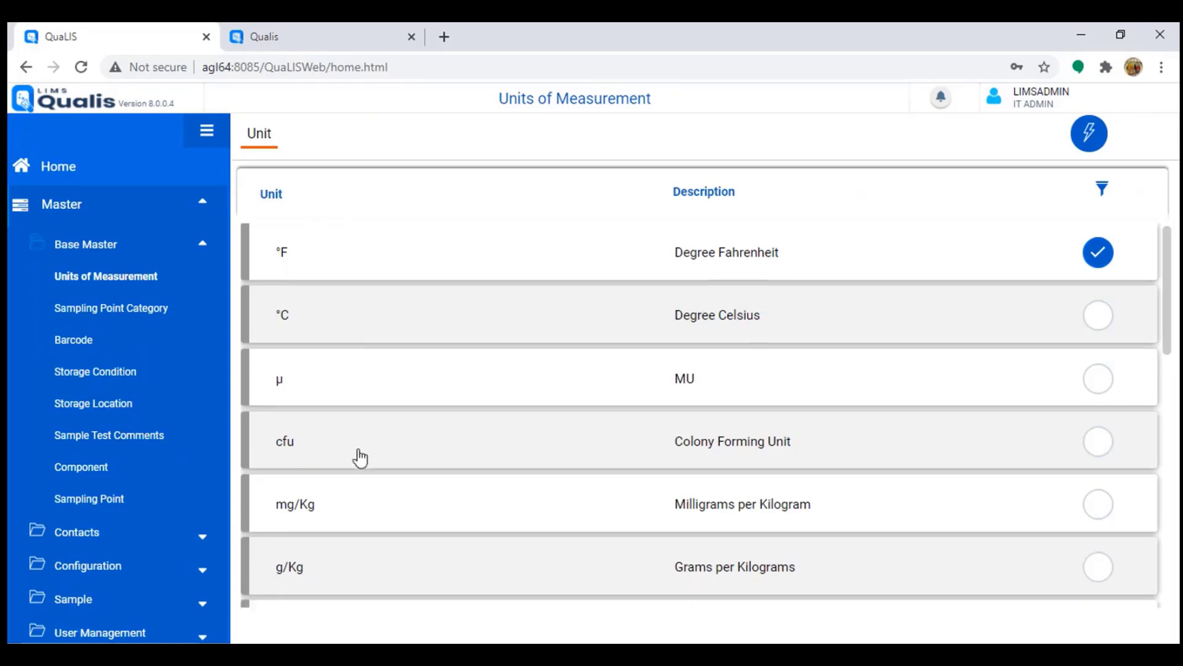
scroll(360, 456, "down", 6)
scroll(399, 583, "down", 5)
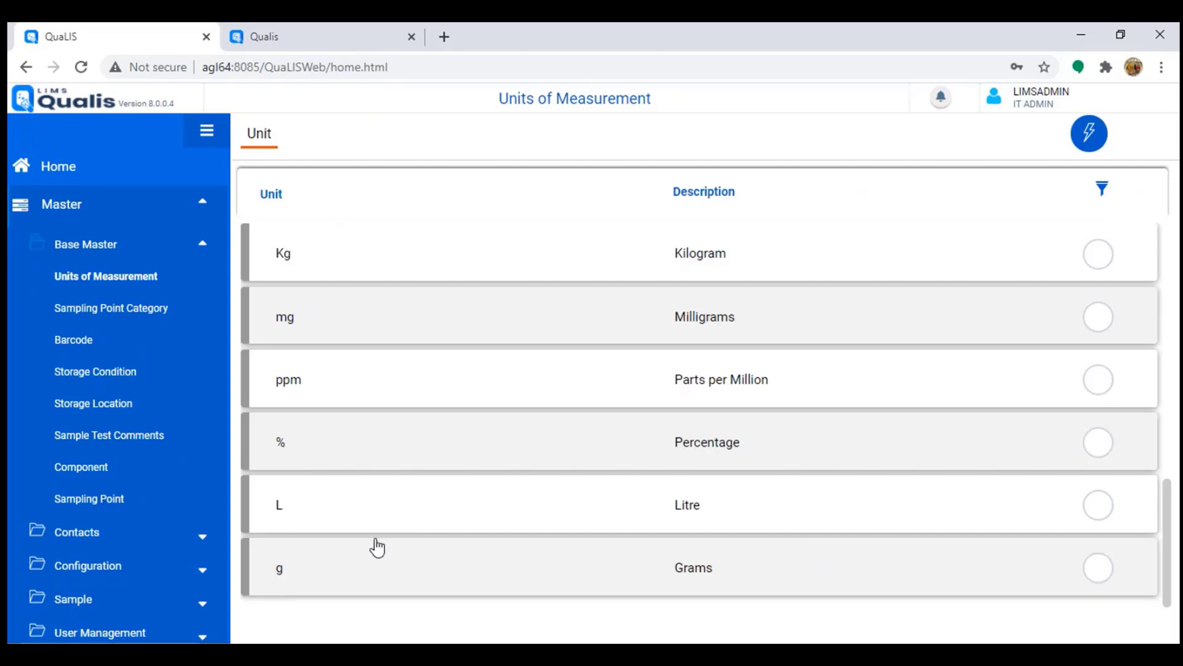
Open Storage Location under Base Master and examine the code and description of location R301C1S2R3.
left_click(100, 374)
left_click(106, 406)
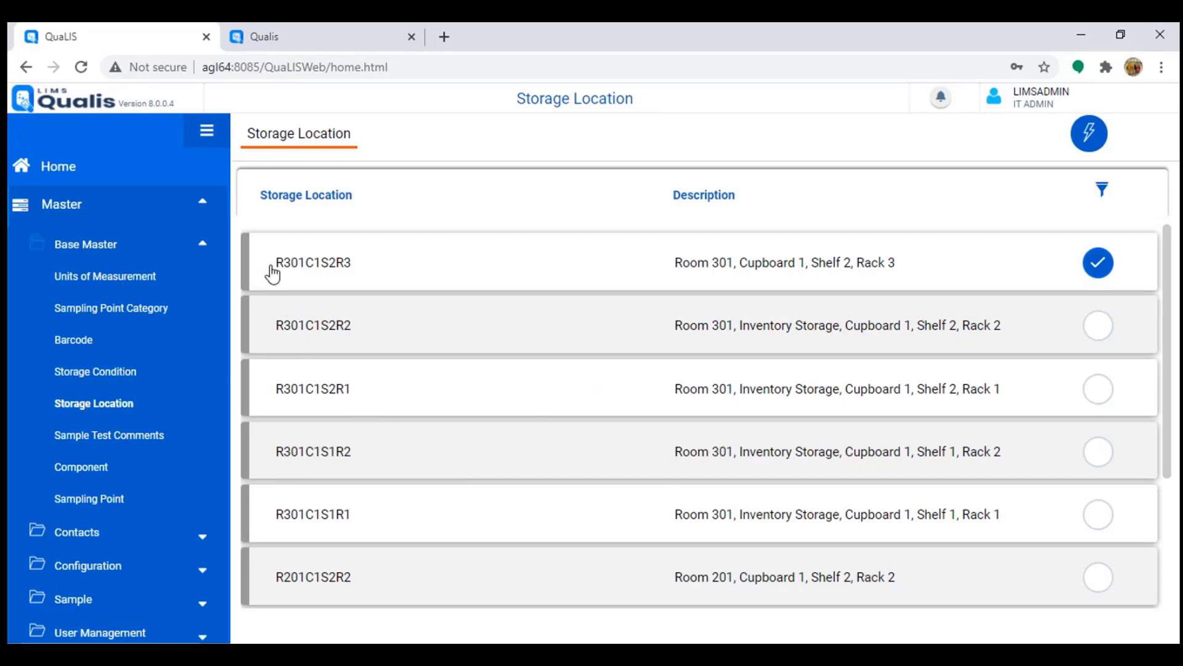
left_click_drag(280, 265, 355, 274)
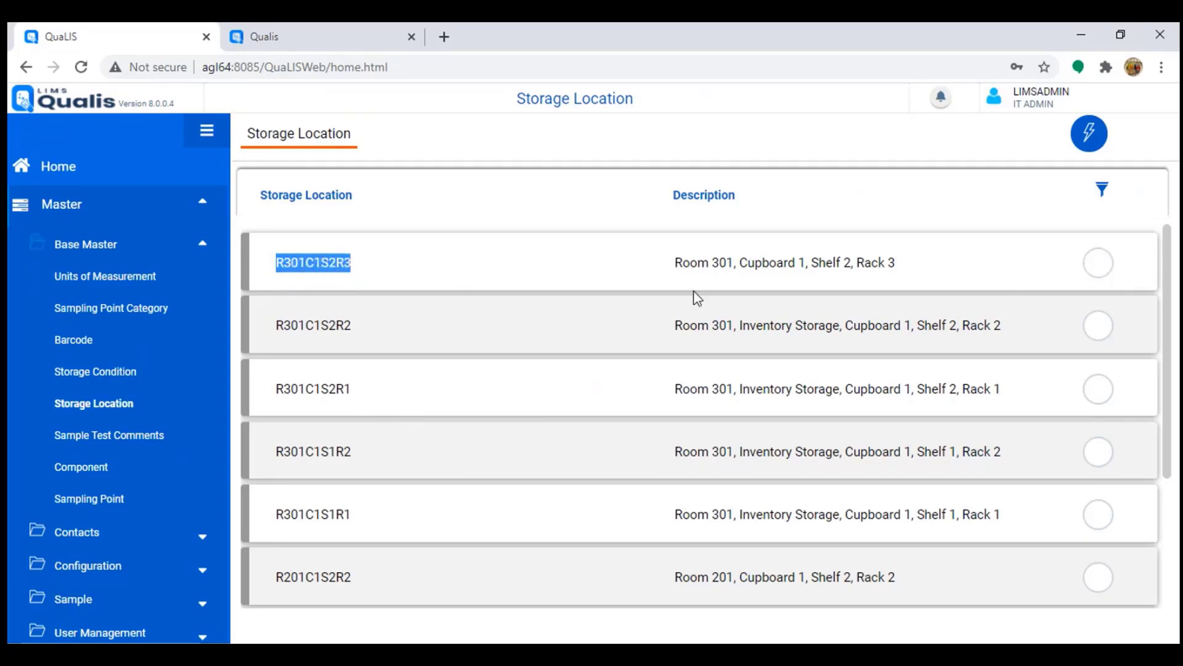
left_click_drag(682, 271, 861, 269)
left_click_drag(857, 271, 937, 267)
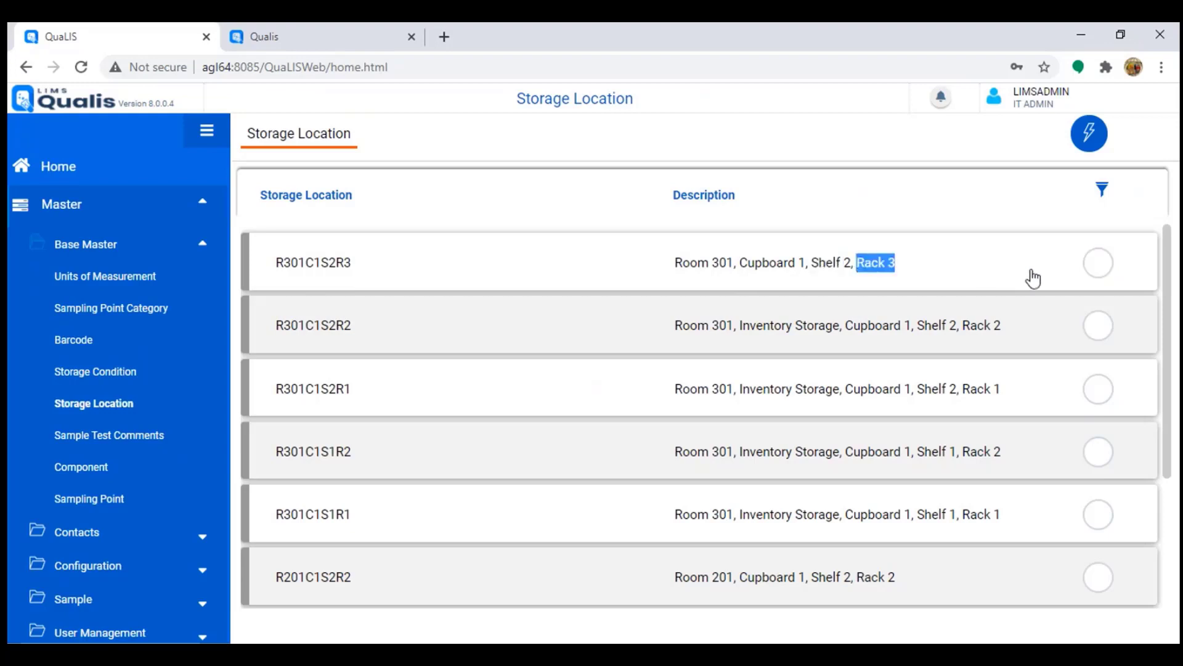
left_click(1094, 272)
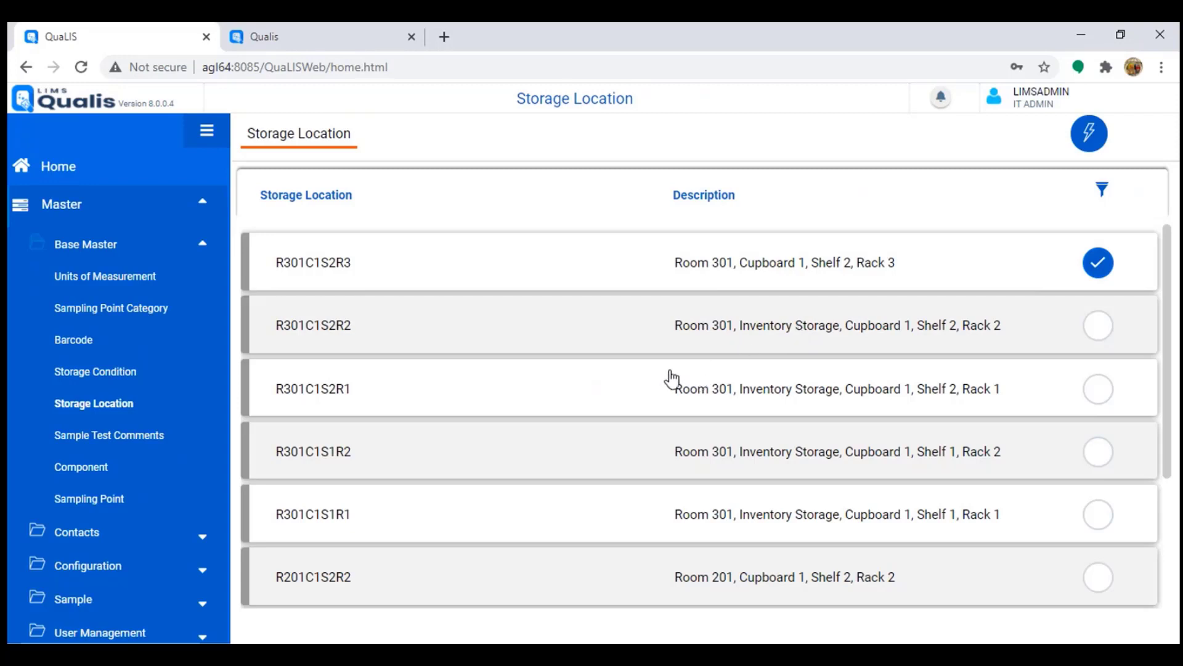
Expand Contacts and view the Client, Supplier and Manufacturer screens.
left_click(134, 259)
scroll(180, 322, "down", 2)
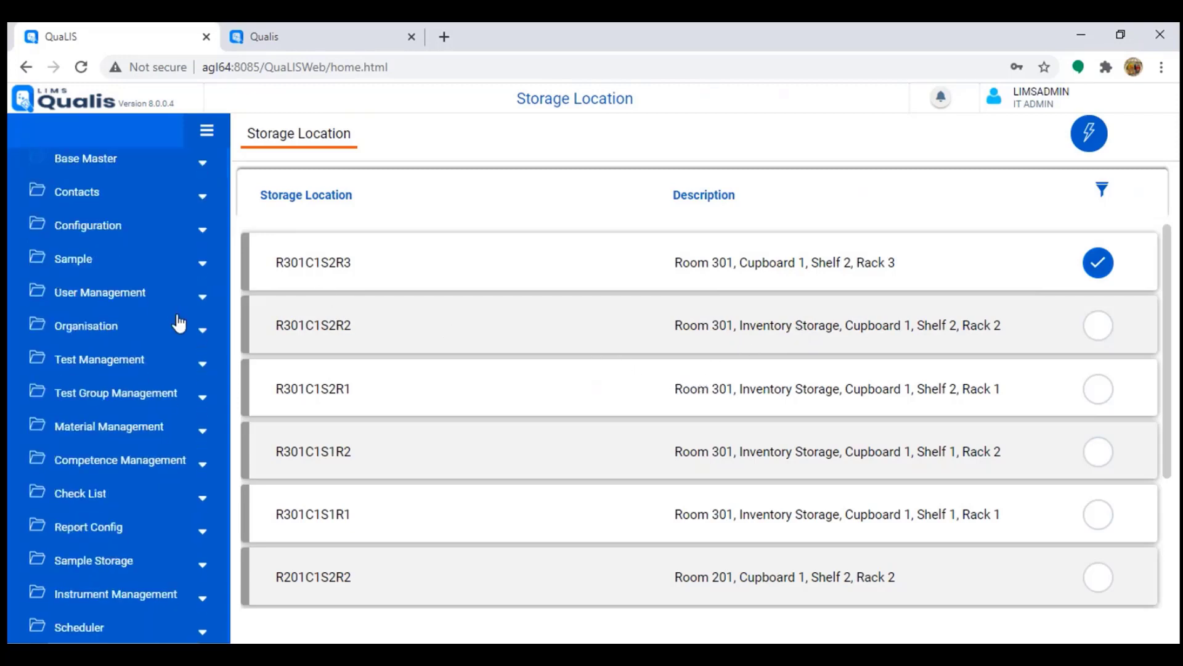
left_click(97, 199)
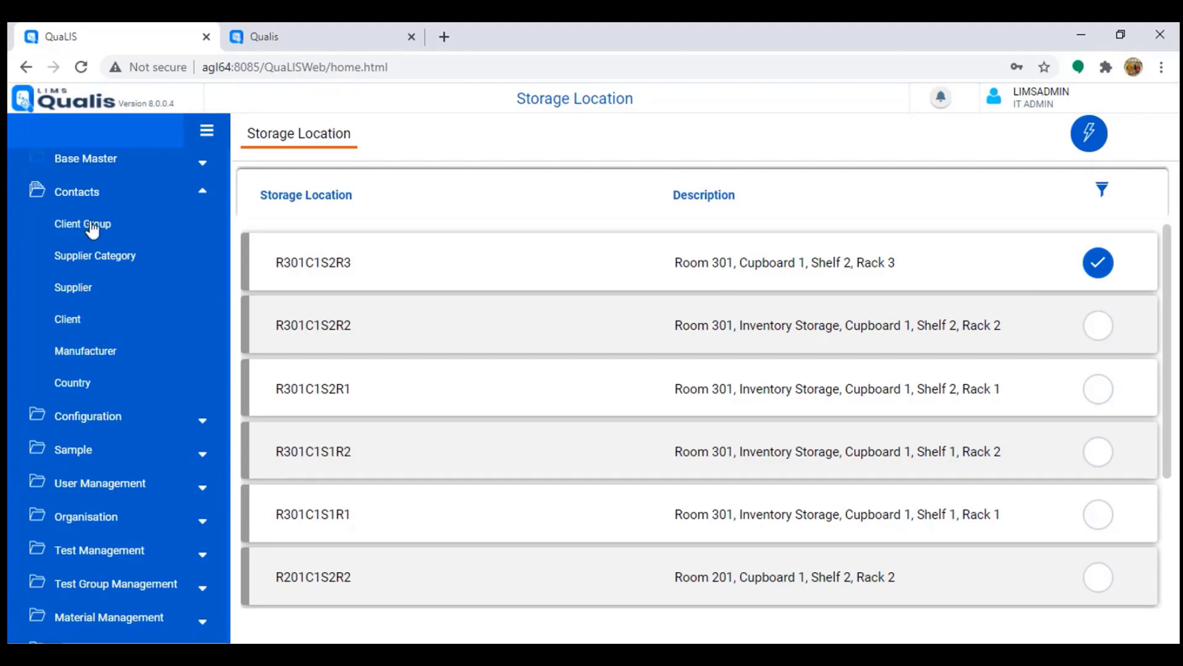
left_click(74, 321)
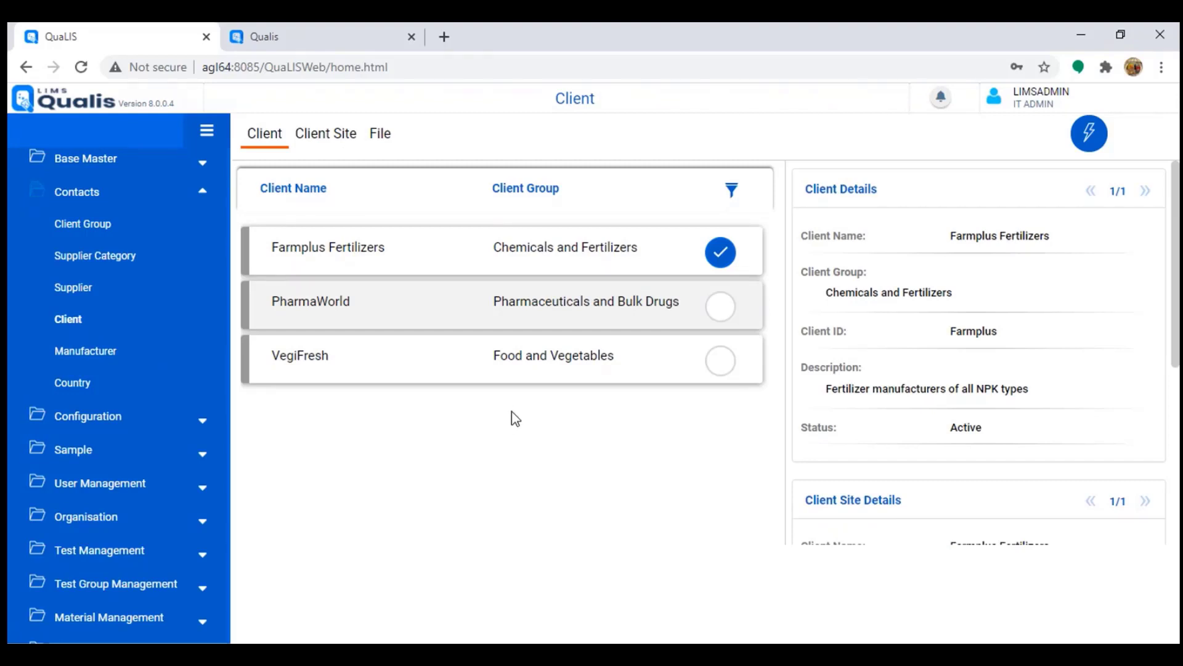
left_click(80, 290)
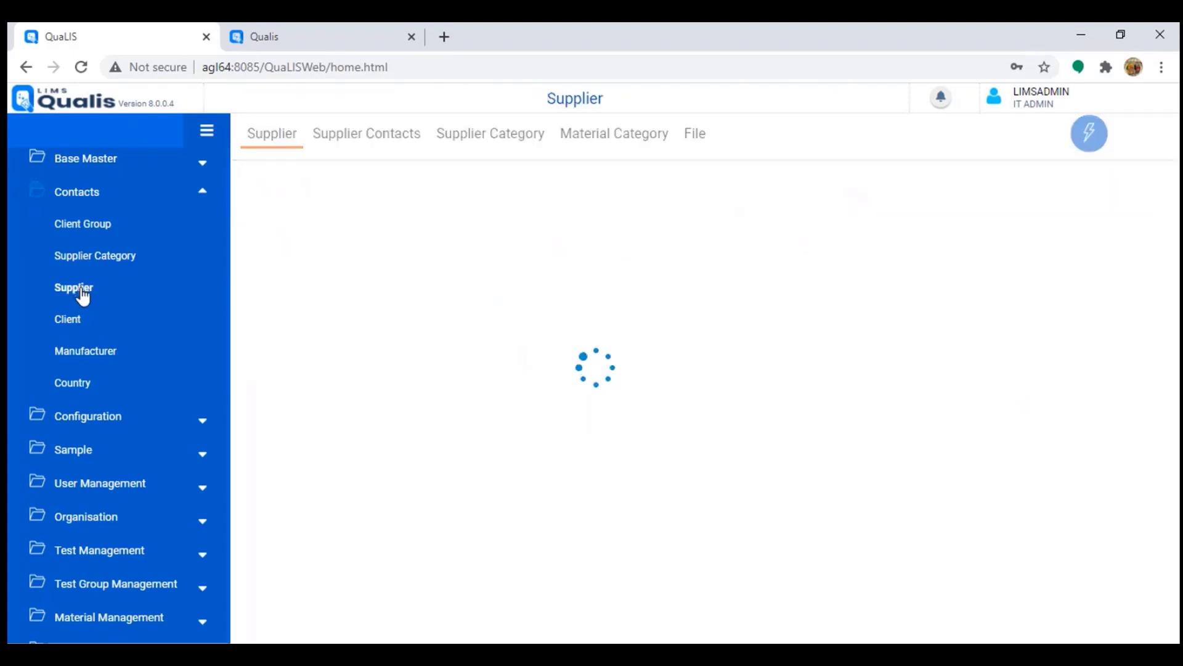
left_click(93, 352)
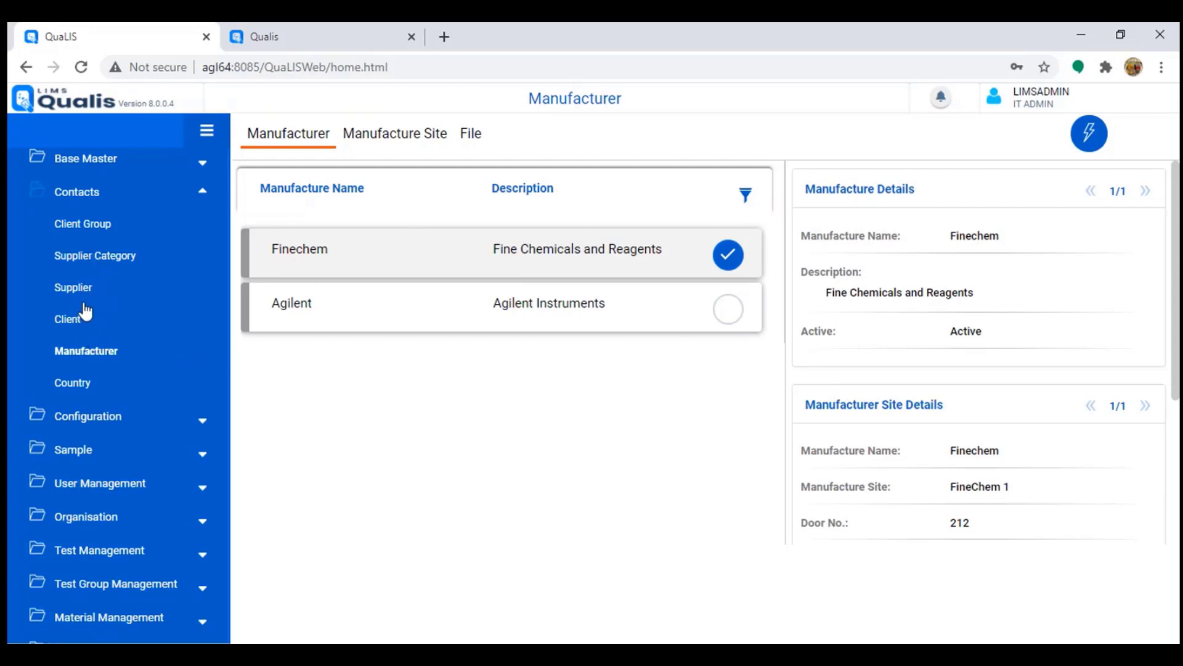
Return to the Client screen, view the fields of the Add Client form and cancel it.
left_click(69, 319)
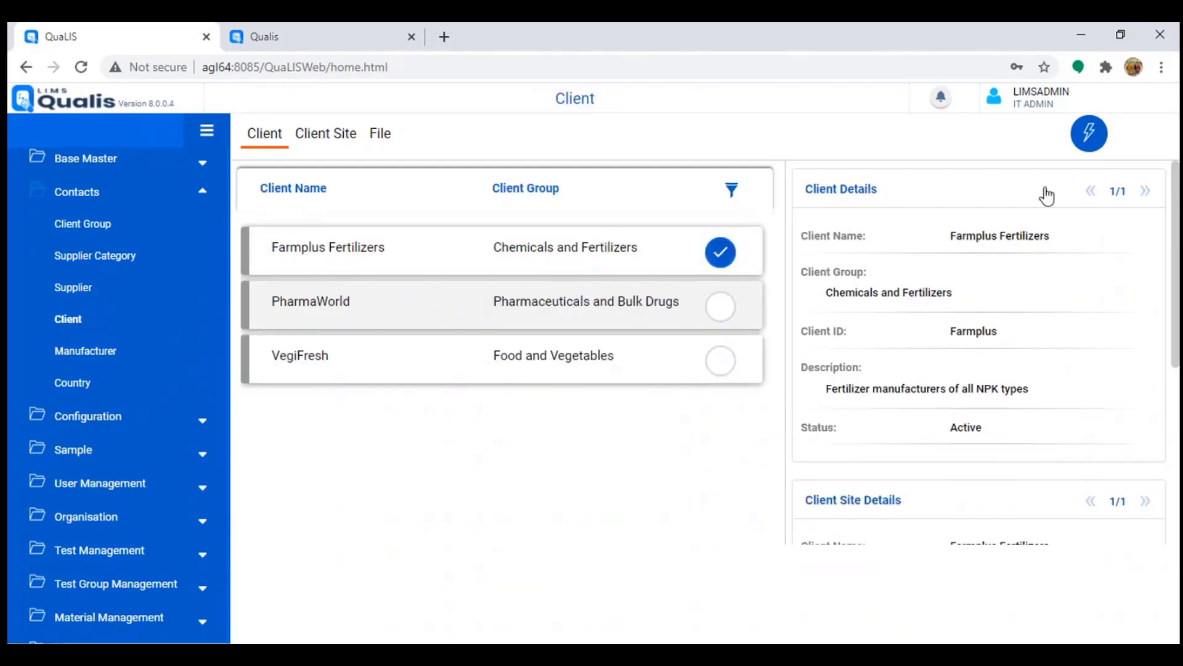
left_click(1090, 132)
left_click(1020, 185)
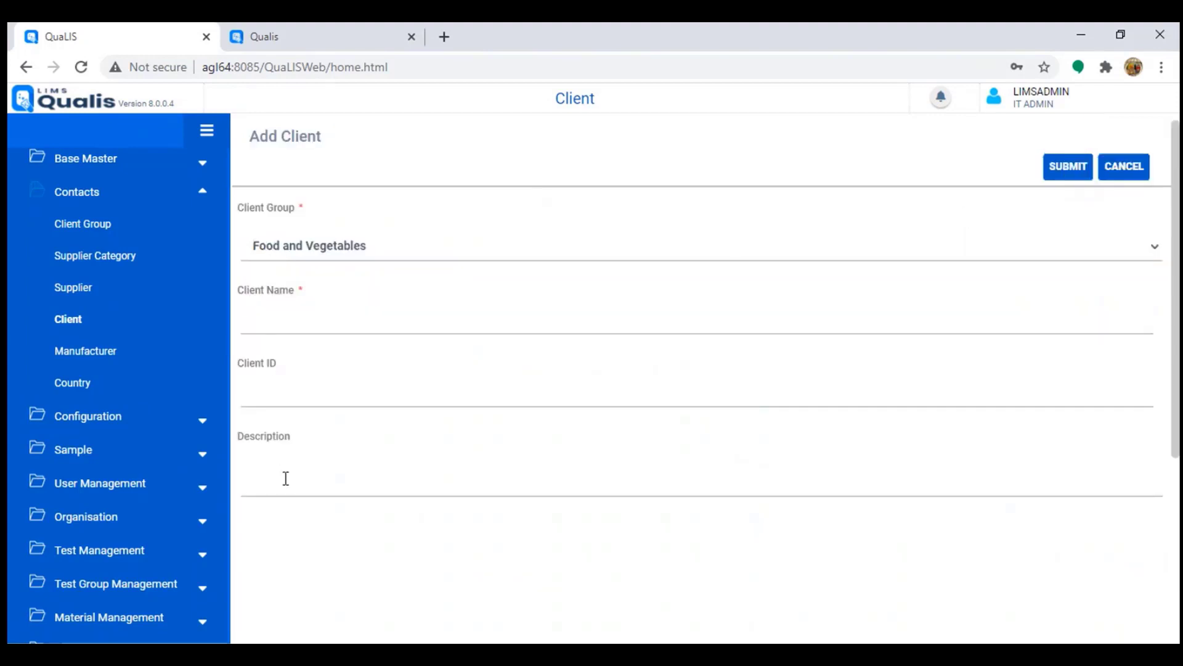
left_click(1138, 169)
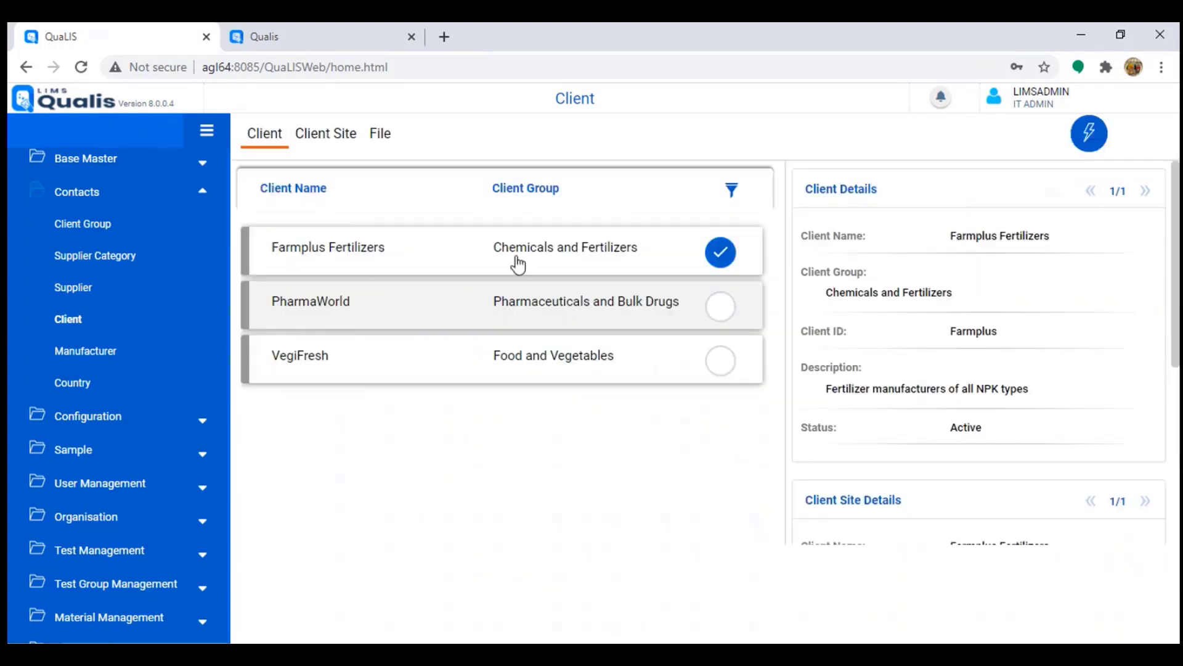
Review the client site of Farmplus Fertilizers and the e-mail field of its site contact.
left_click(331, 140)
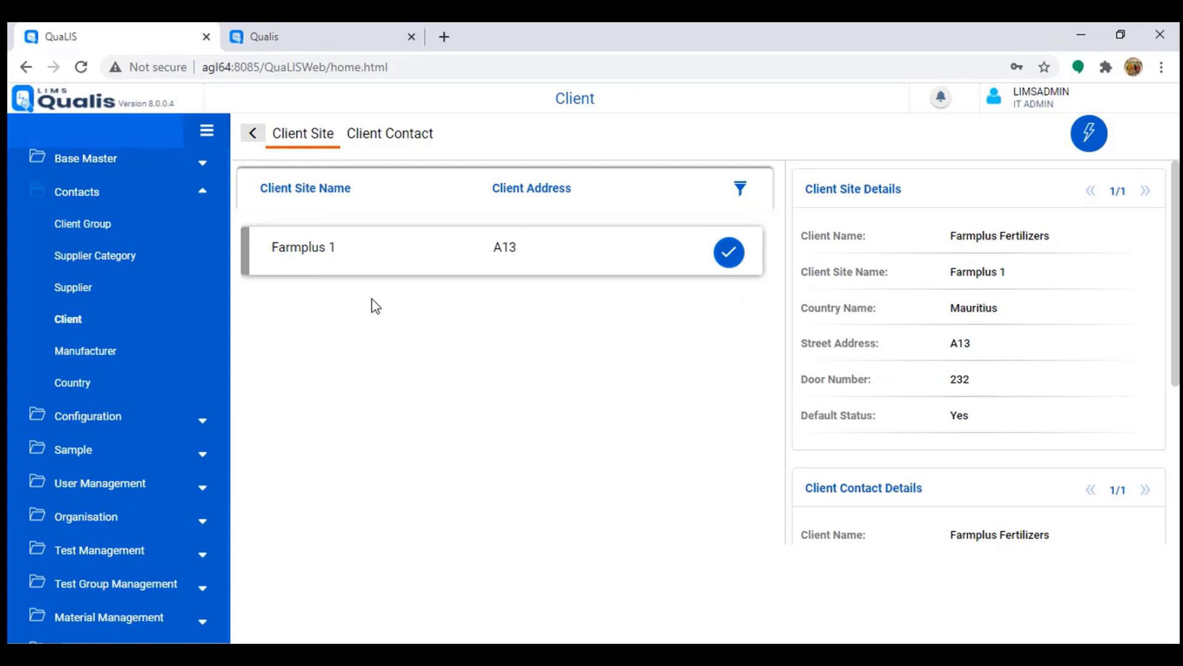
left_click(403, 141)
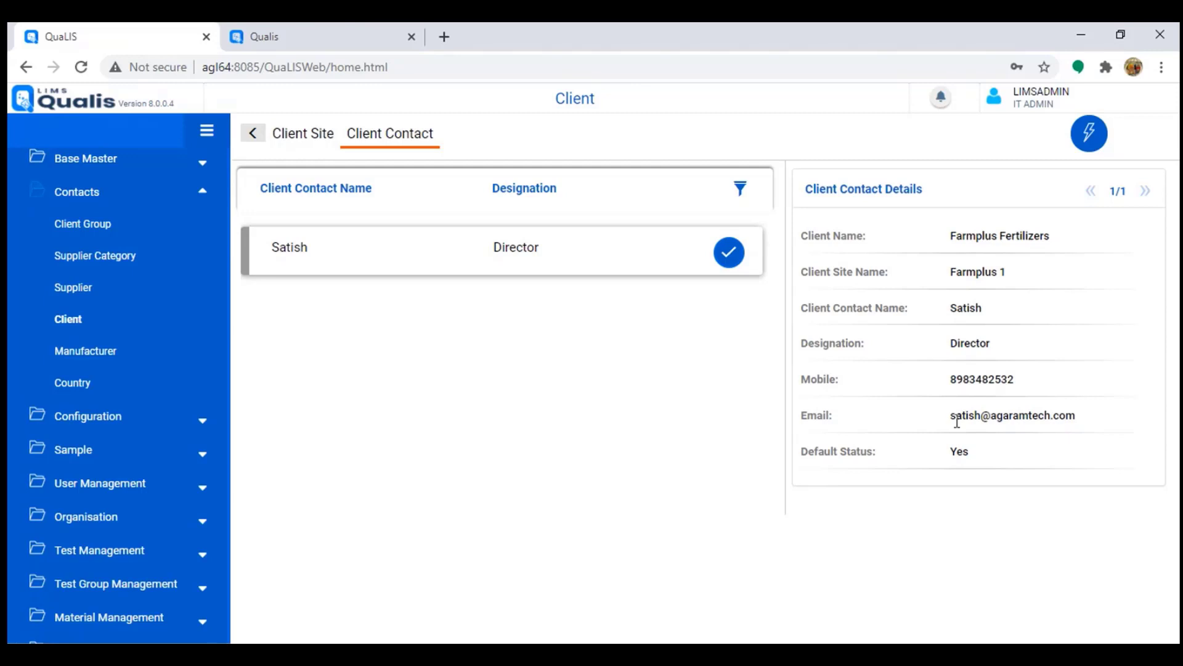
mouse_move(954, 416)
left_mouse_down()
mouse_move(1068, 413)
mouse_move(943, 423)
left_mouse_up()
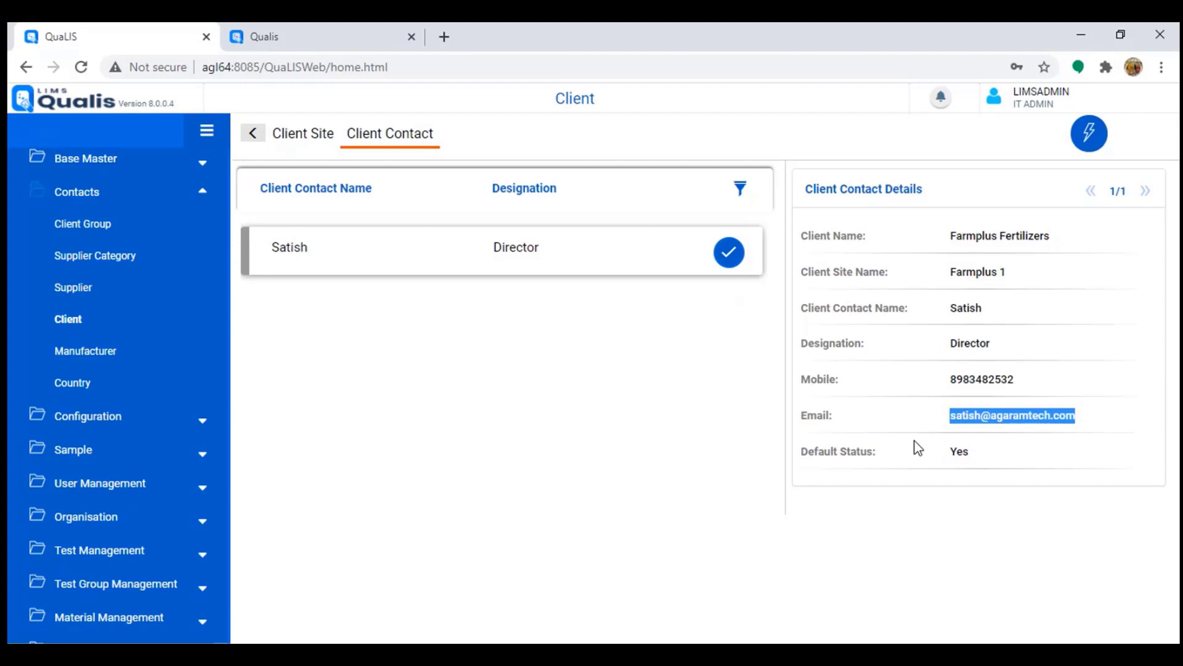
left_click(249, 137)
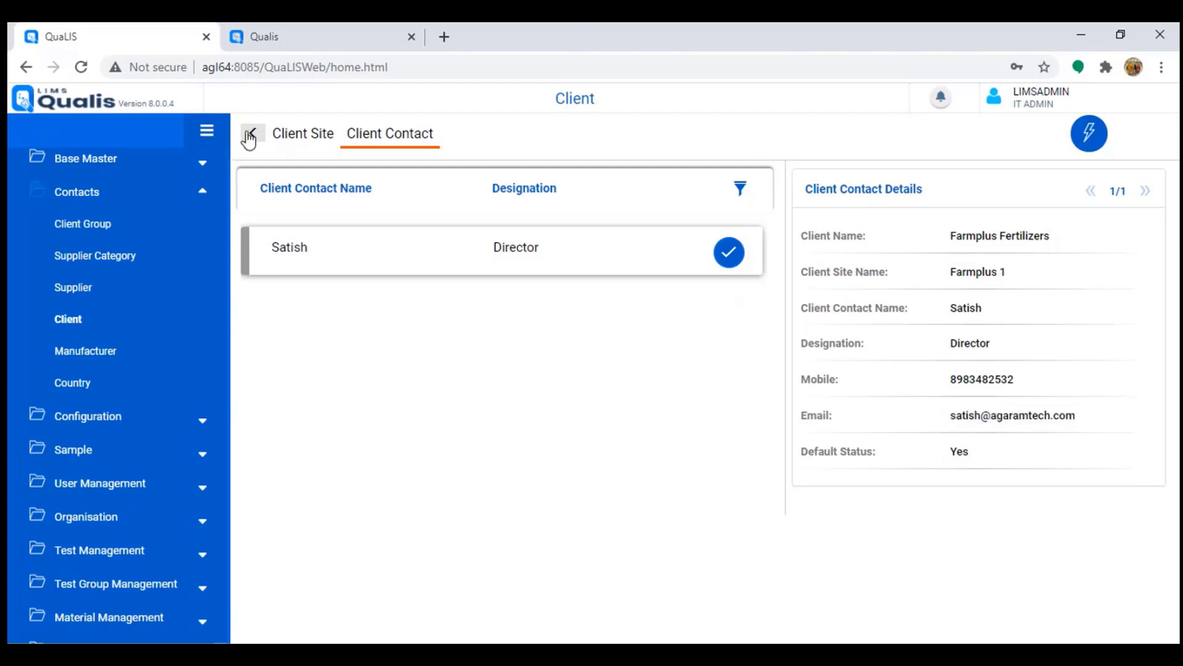
Review the supplier contacts of Glenmark and the manufacturing site and contact of Finechem.
left_click(80, 286)
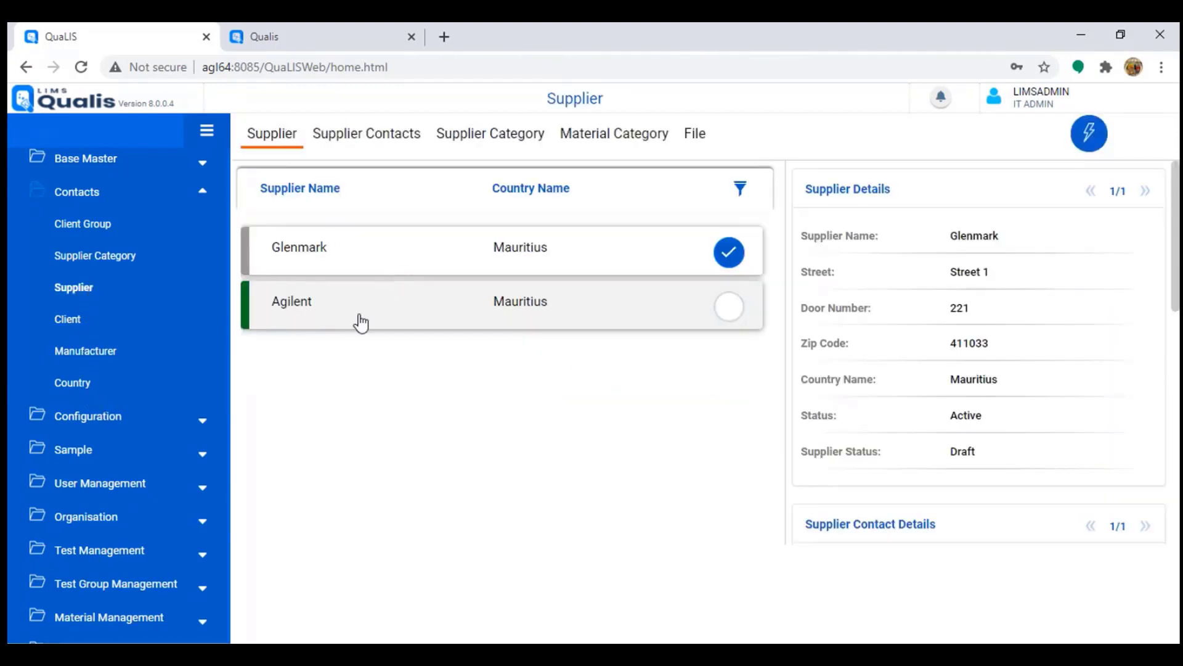
left_click(373, 139)
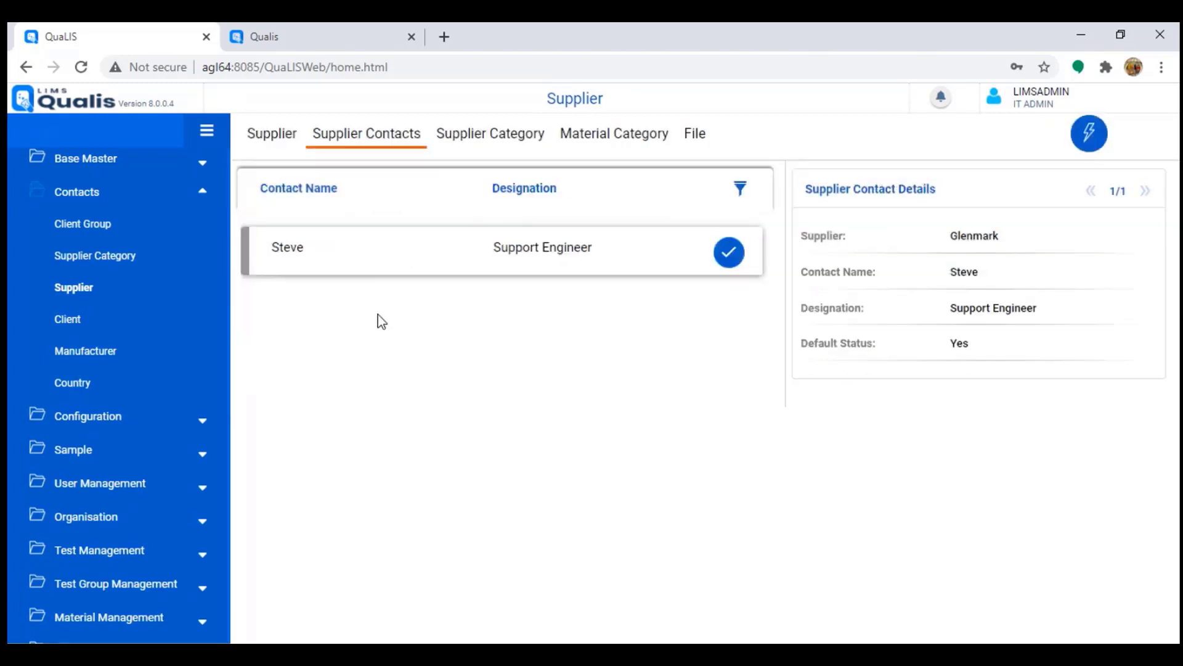
left_click(92, 358)
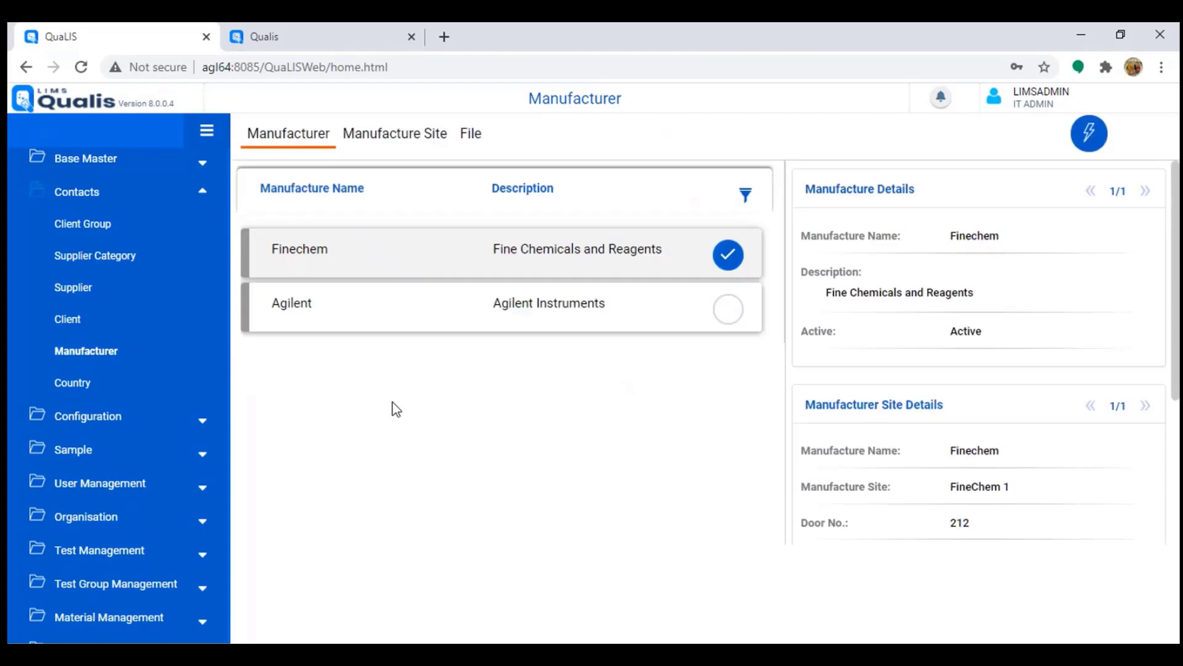
left_click(416, 136)
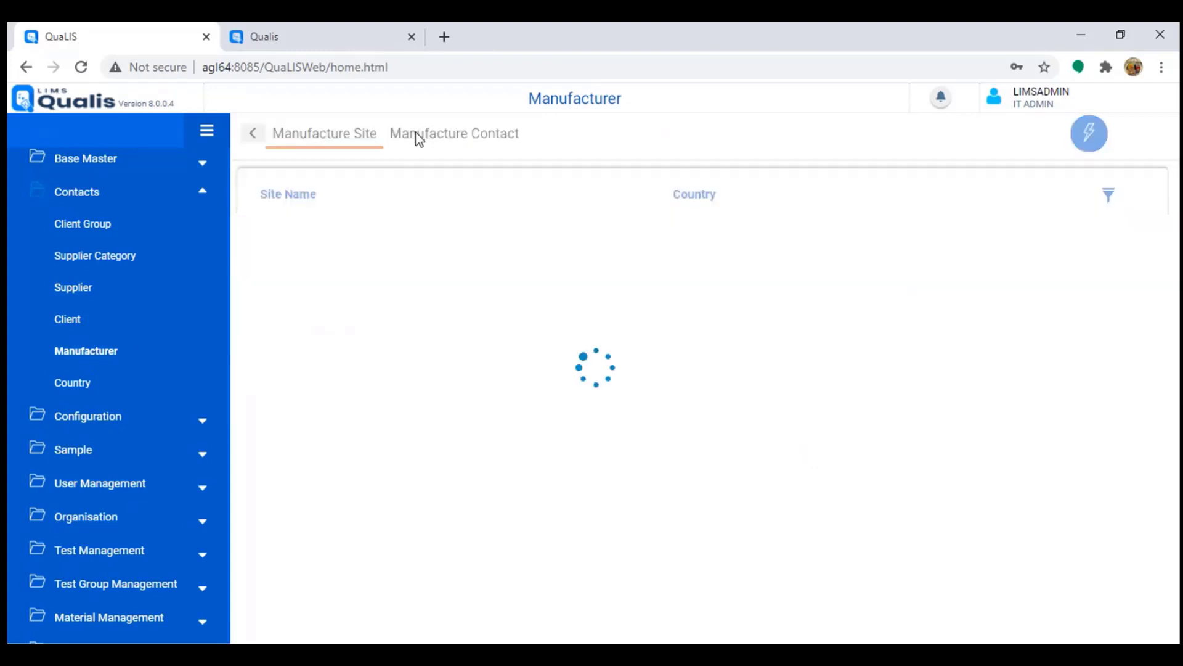
left_click(475, 138)
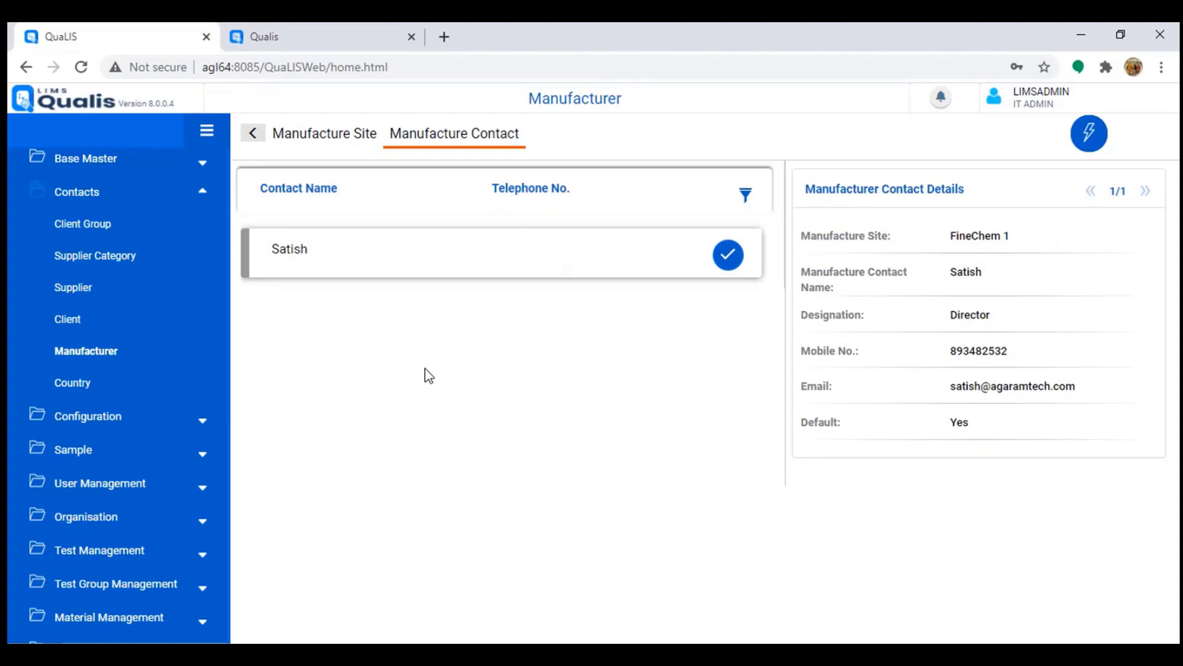
Open User Role Template under Configuration and find the template for Registration Approval with registration type Routine-MUS.
left_click(121, 198)
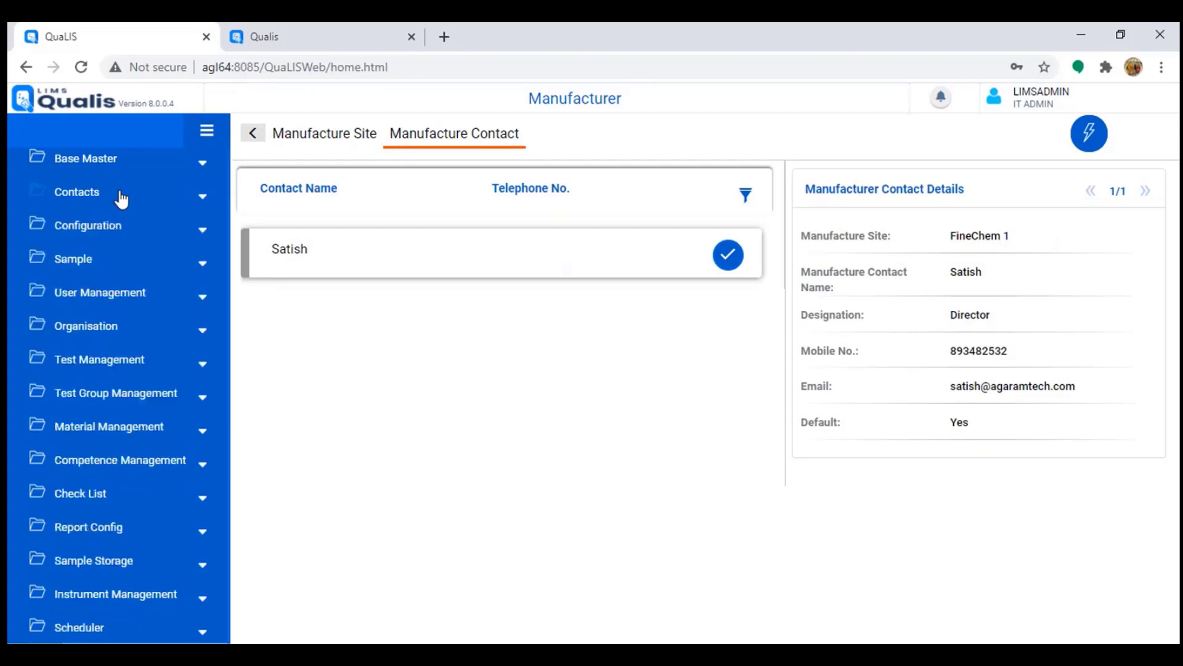
left_click(111, 239)
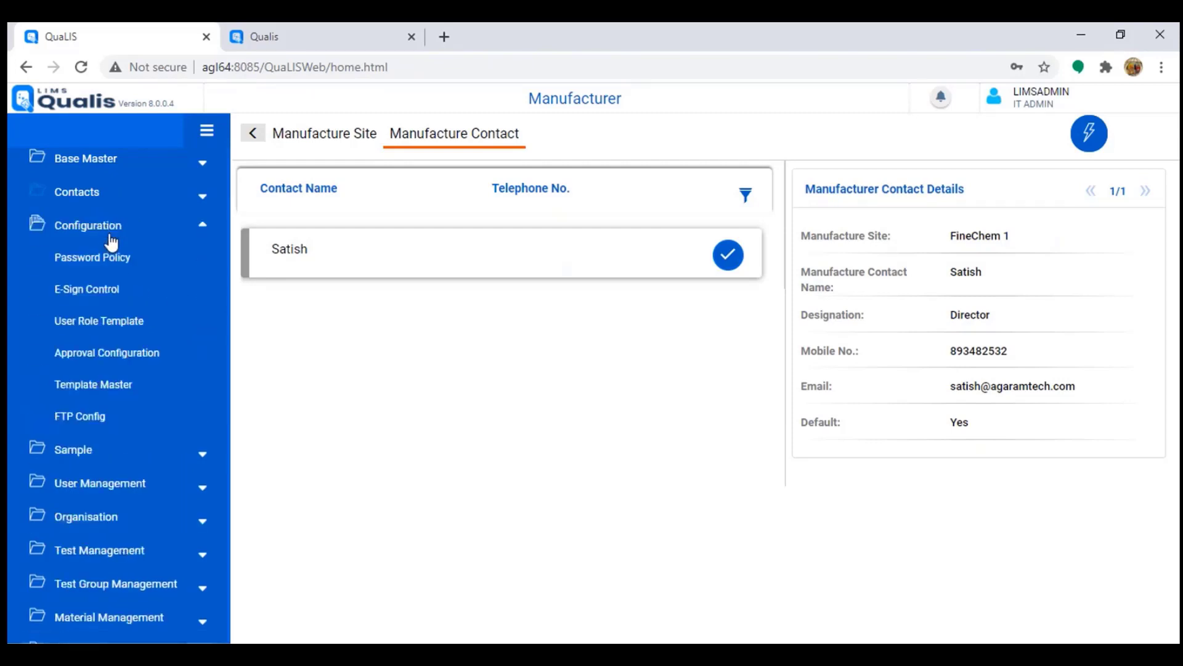
left_click(116, 325)
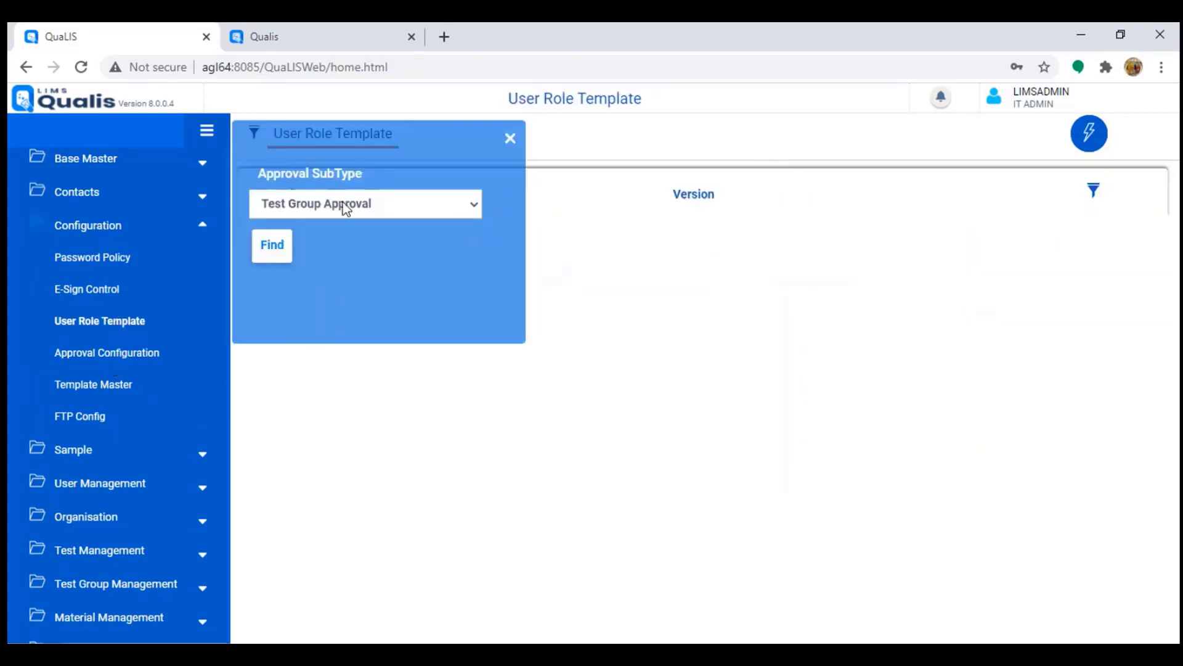
left_click(343, 206)
left_click(315, 241)
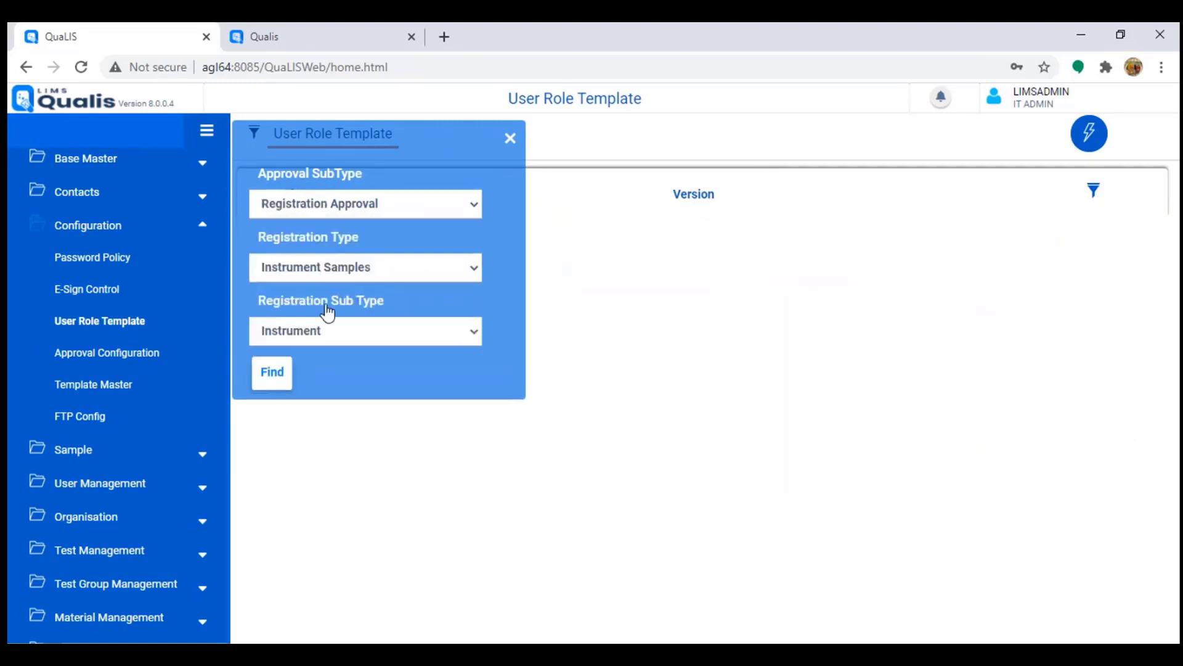
left_click(347, 276)
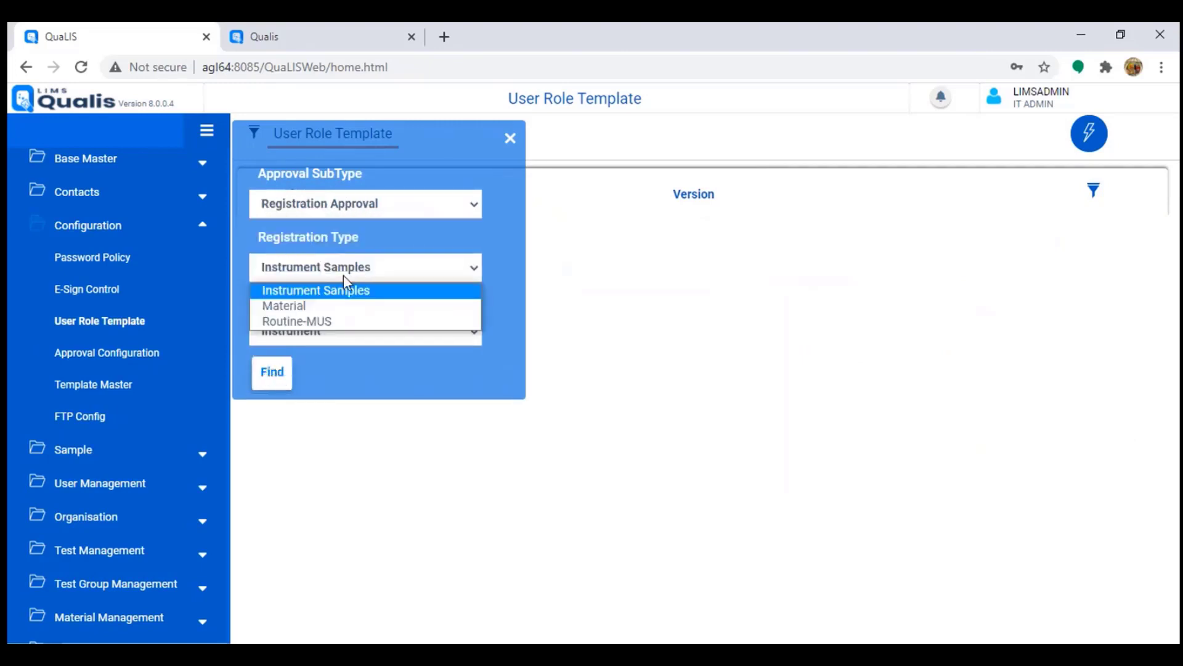
left_click(309, 321)
left_click(269, 372)
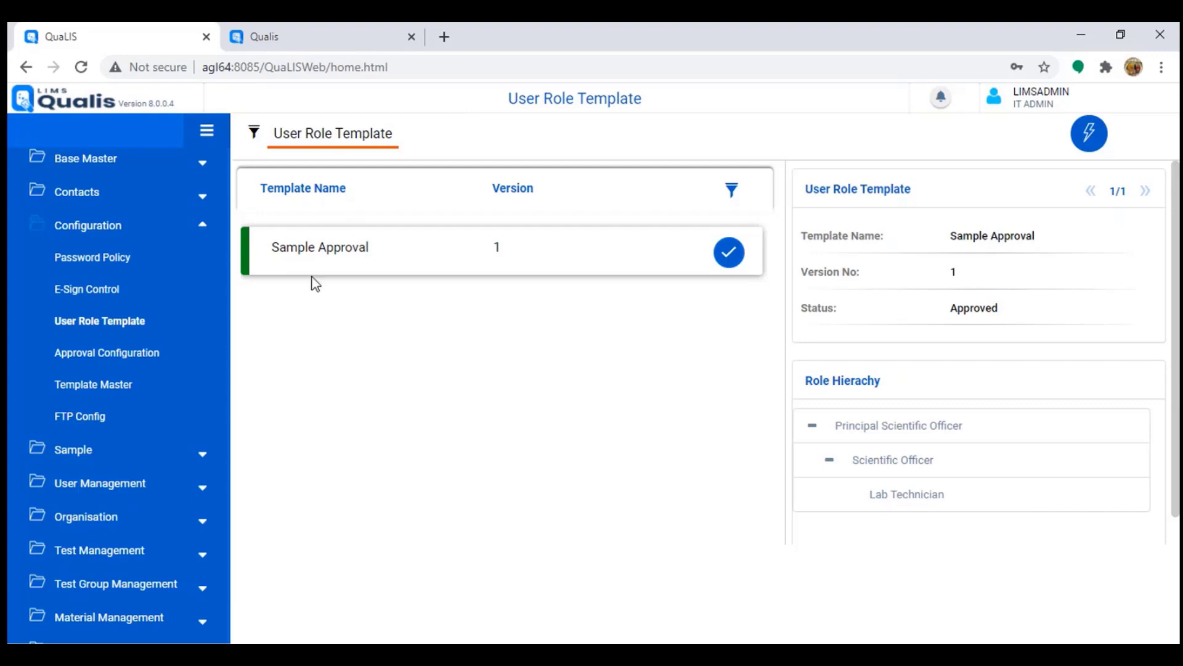
Find the user role template for the Test Group Approval subtype and review its role hierarchy.
left_click(256, 135)
left_click(328, 209)
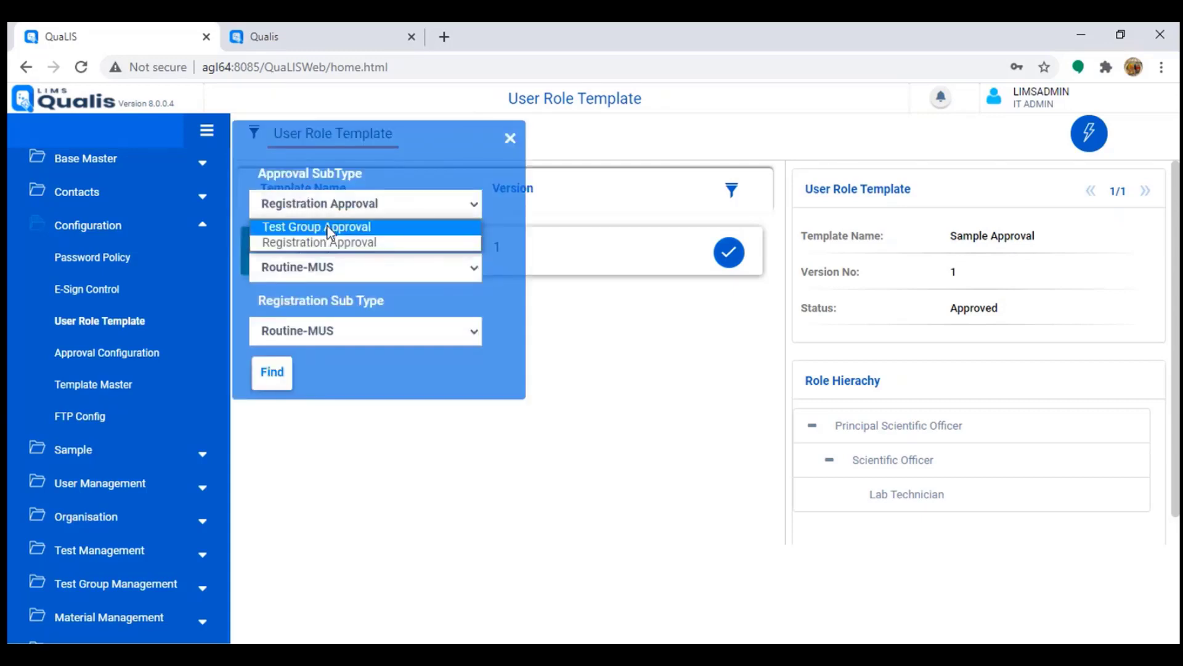
left_click(327, 228)
left_click(265, 246)
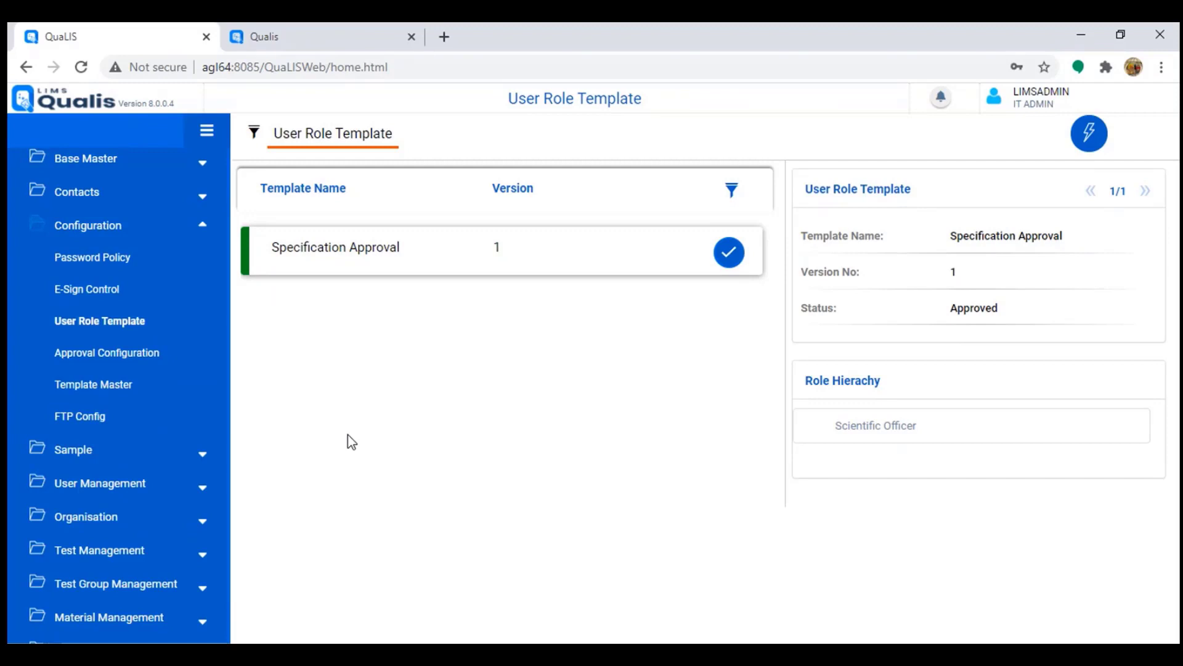
Review the e-sign controls of the Supplier screen and find the password policy for the IT Admin user role.
left_click(92, 293)
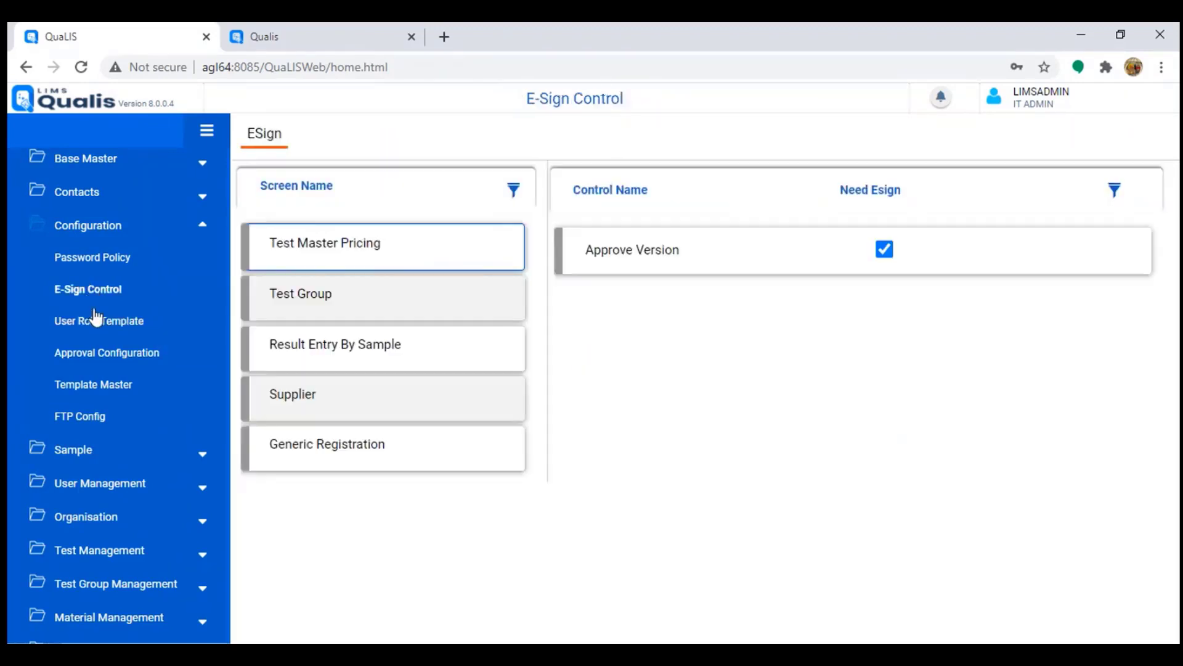
left_click(435, 412)
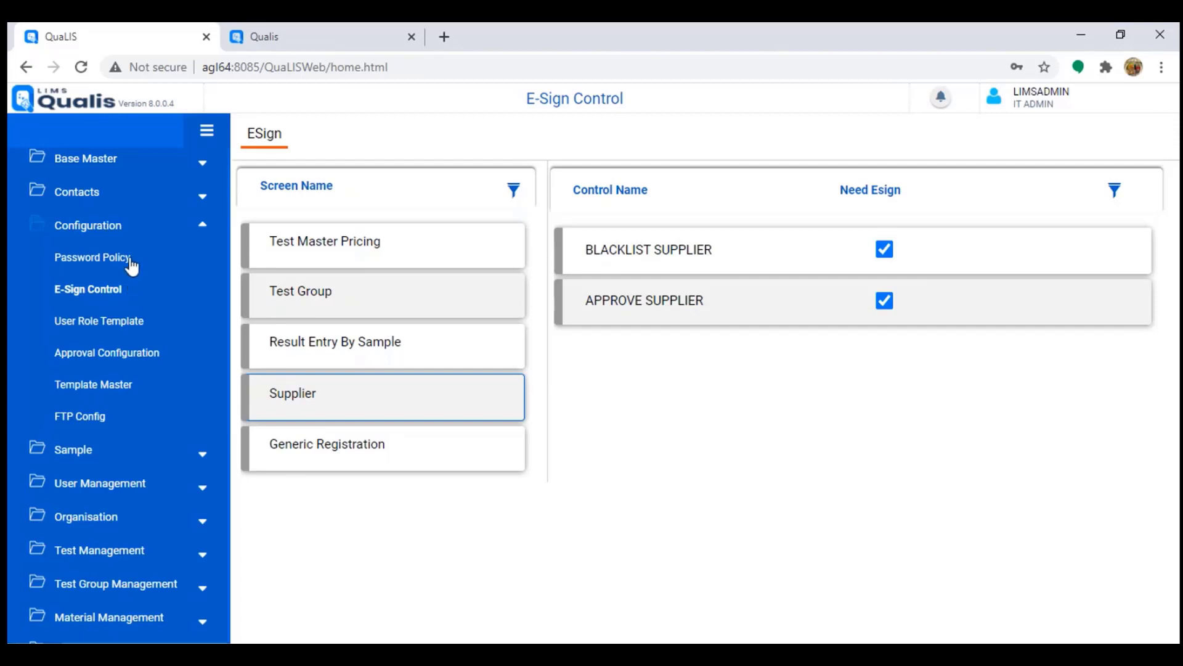
left_click(112, 266)
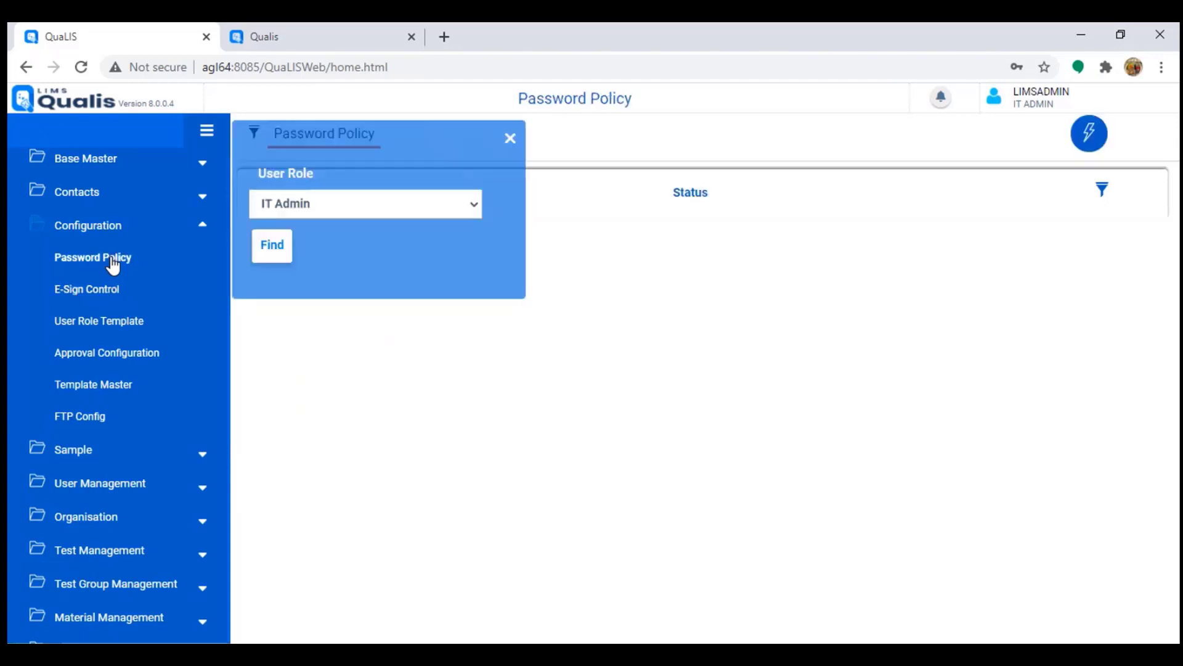
left_click(280, 245)
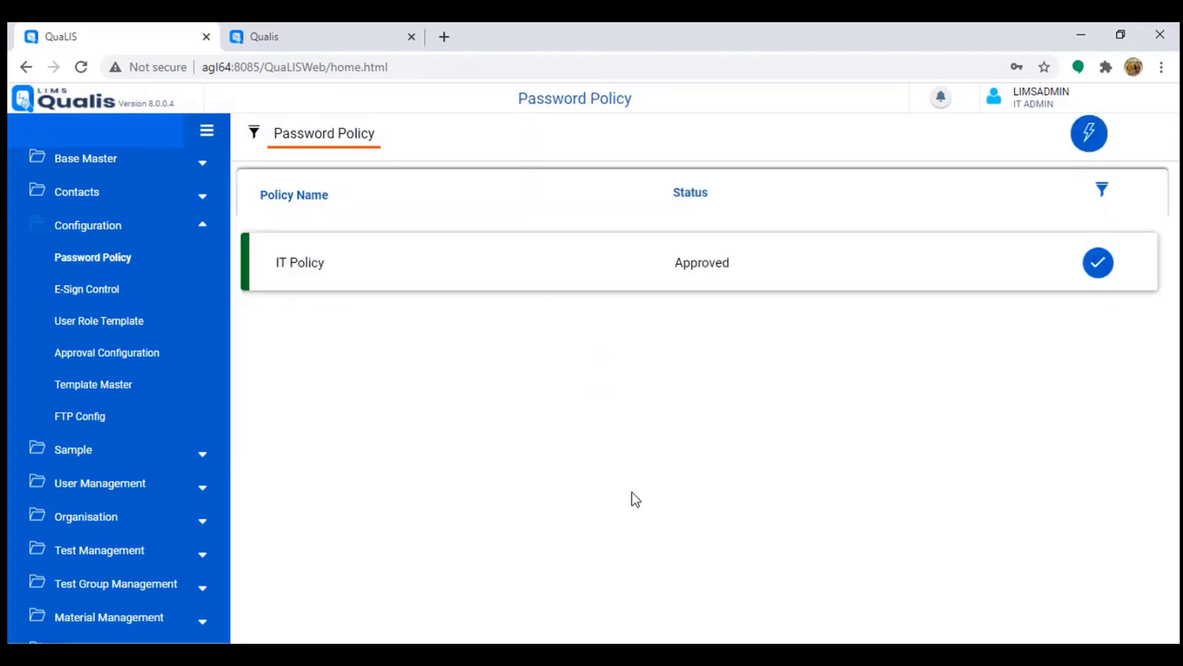
View the details of IT Policy, examining the character, length, account lock and expiry rules.
left_click(1087, 132)
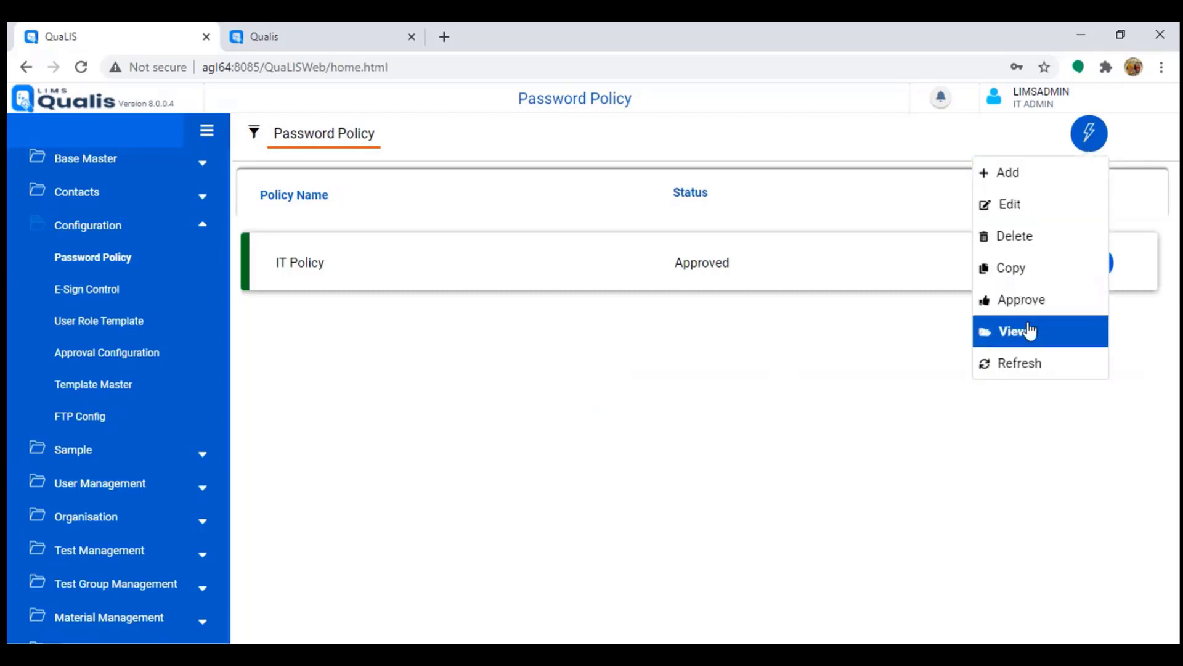
left_click(1025, 333)
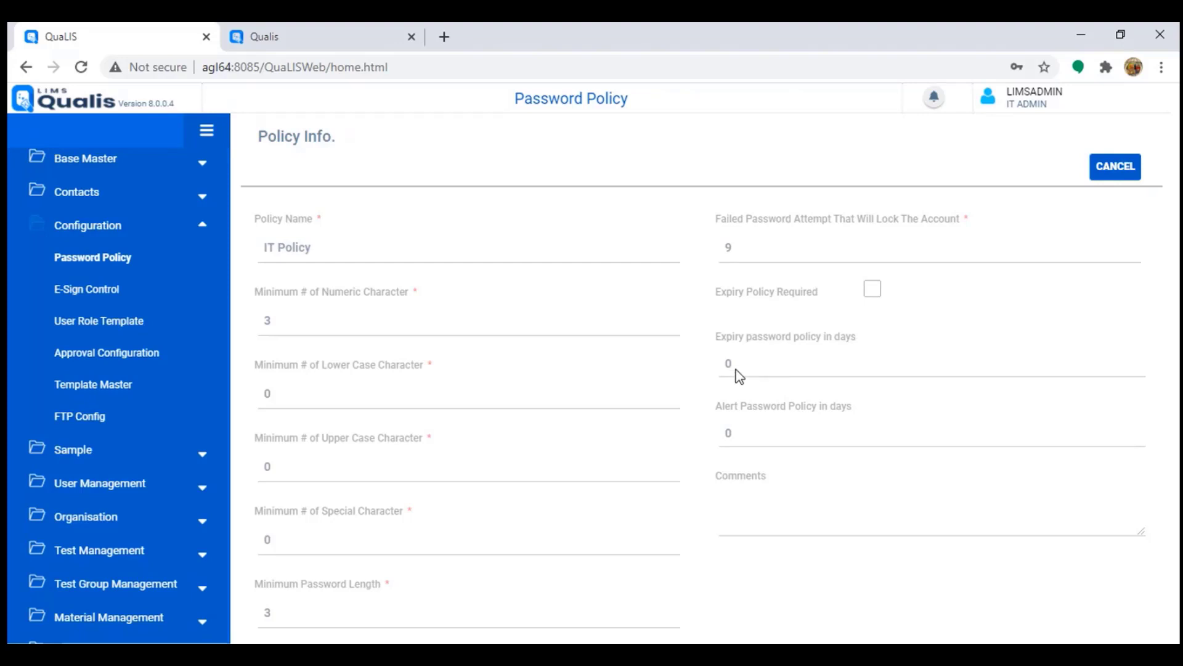
scroll(681, 379, "down", 1)
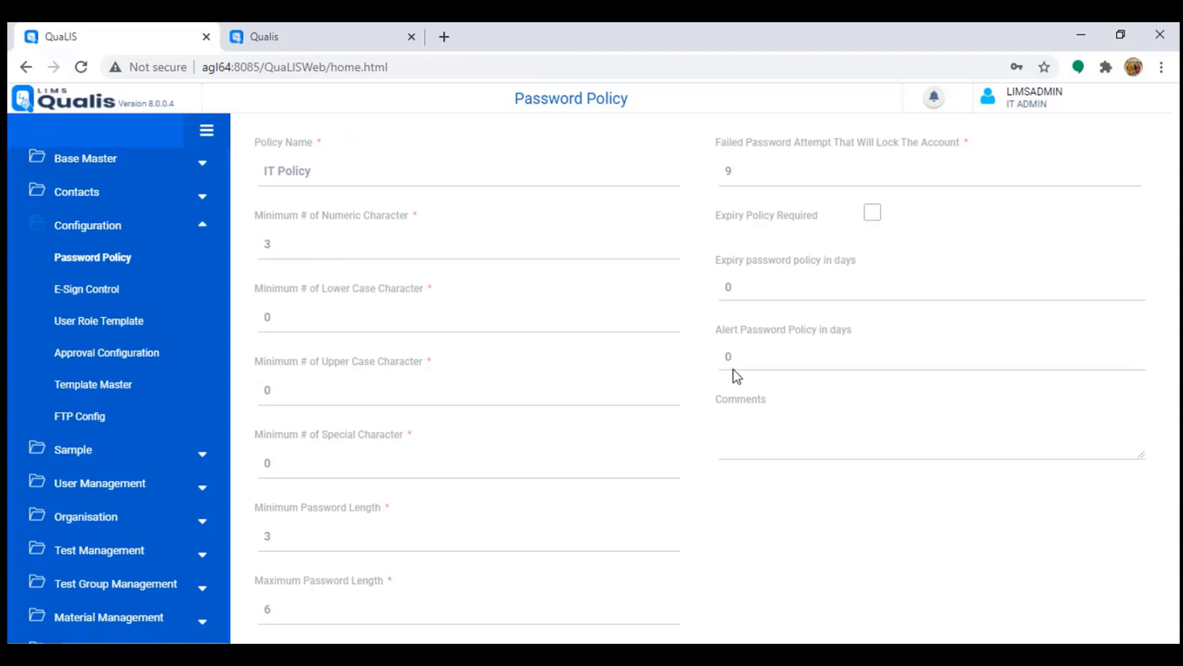
scroll(778, 364, "up", 1)
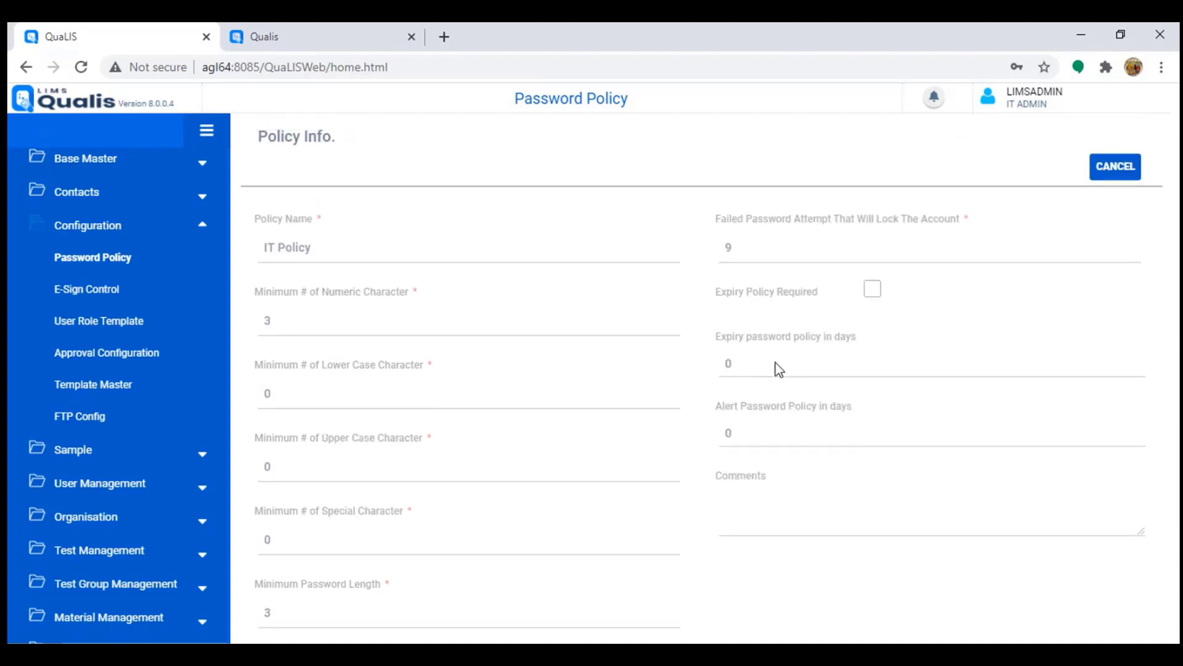
scroll(547, 320, "down", 1)
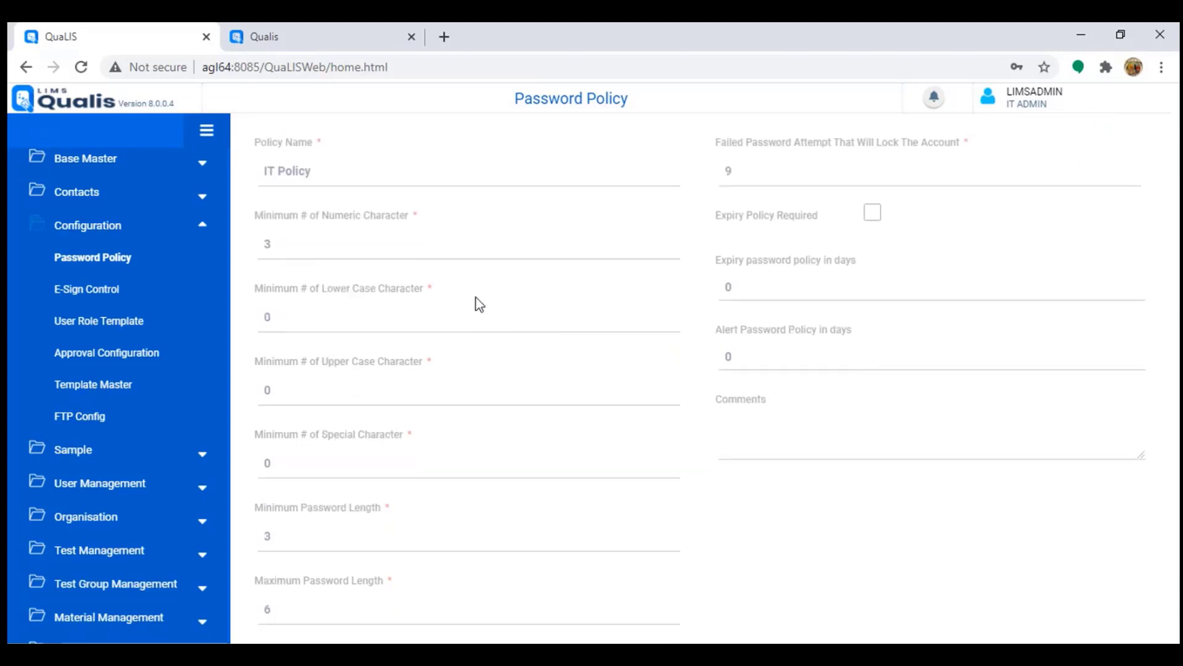
scroll(457, 312, "up", 1)
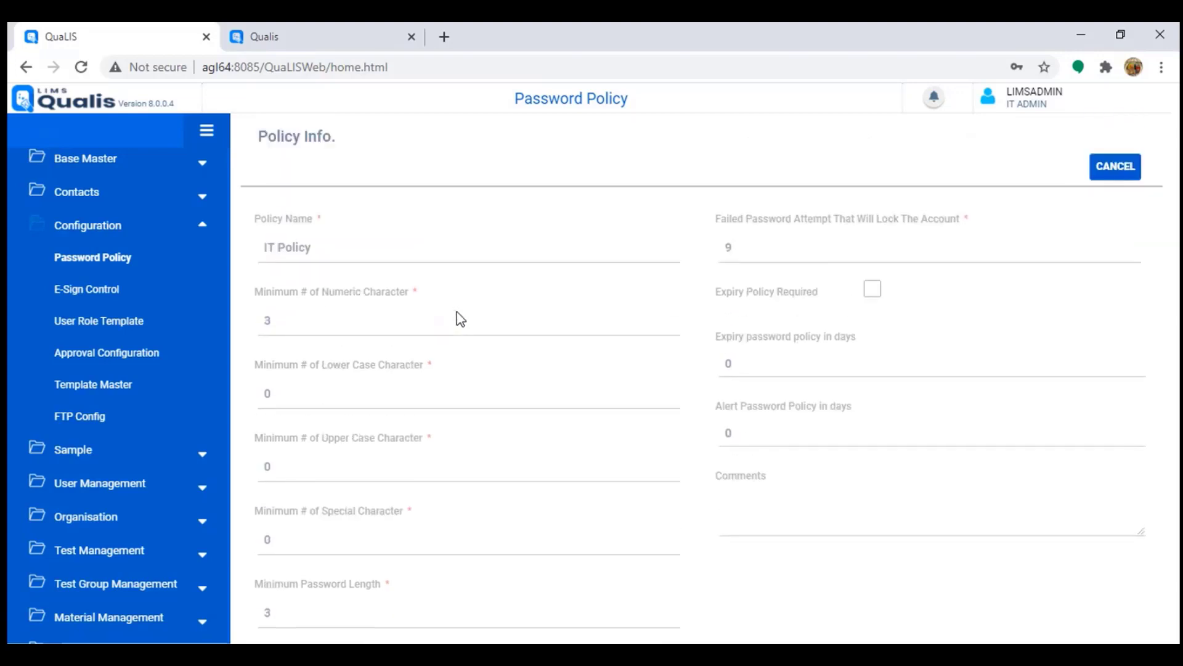
scroll(325, 363, "down", 1)
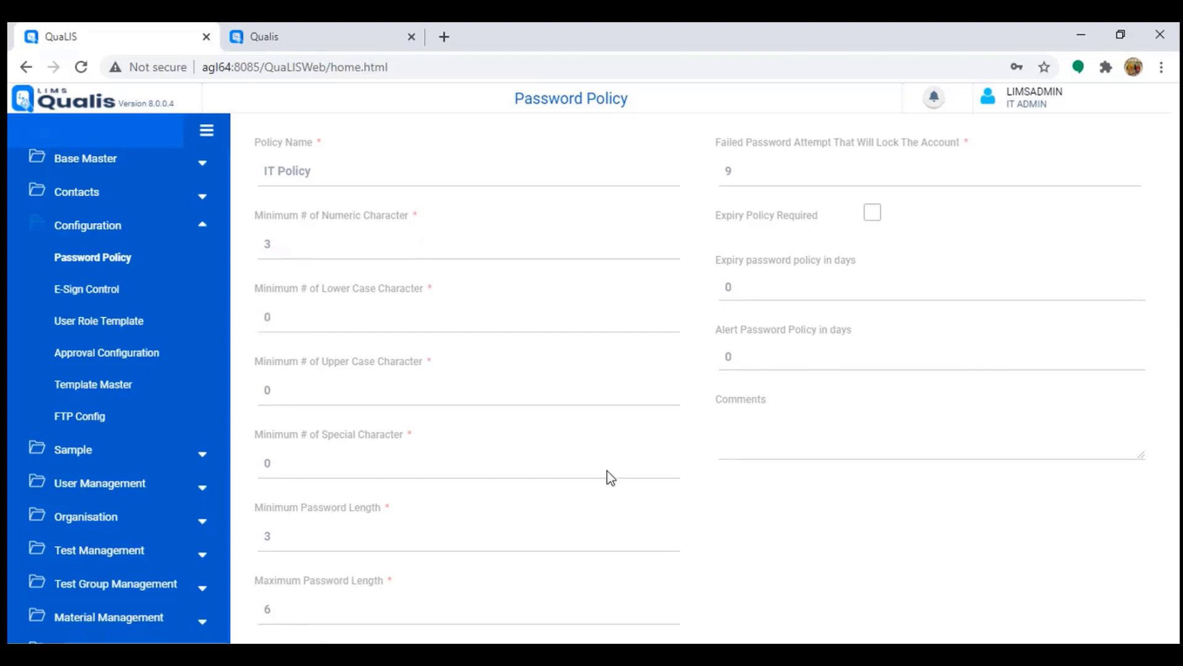
scroll(620, 513, "up", 1)
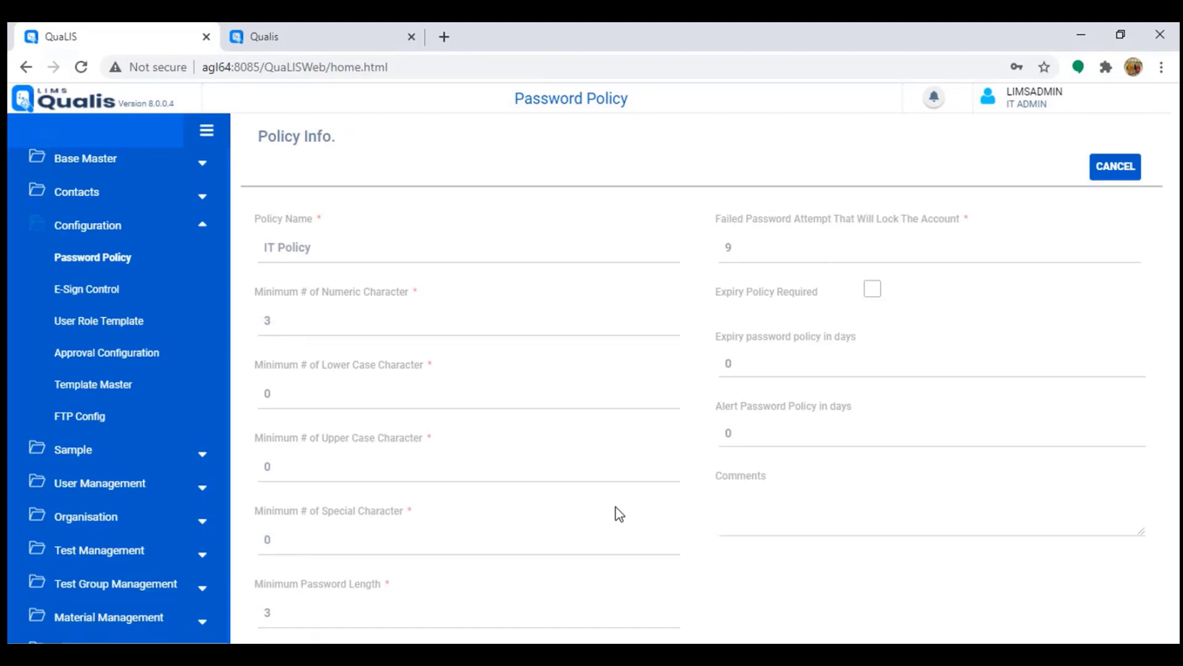
Open Sample Type under Sample and review the Pharmaceutical and Environmental entries.
left_click(89, 228)
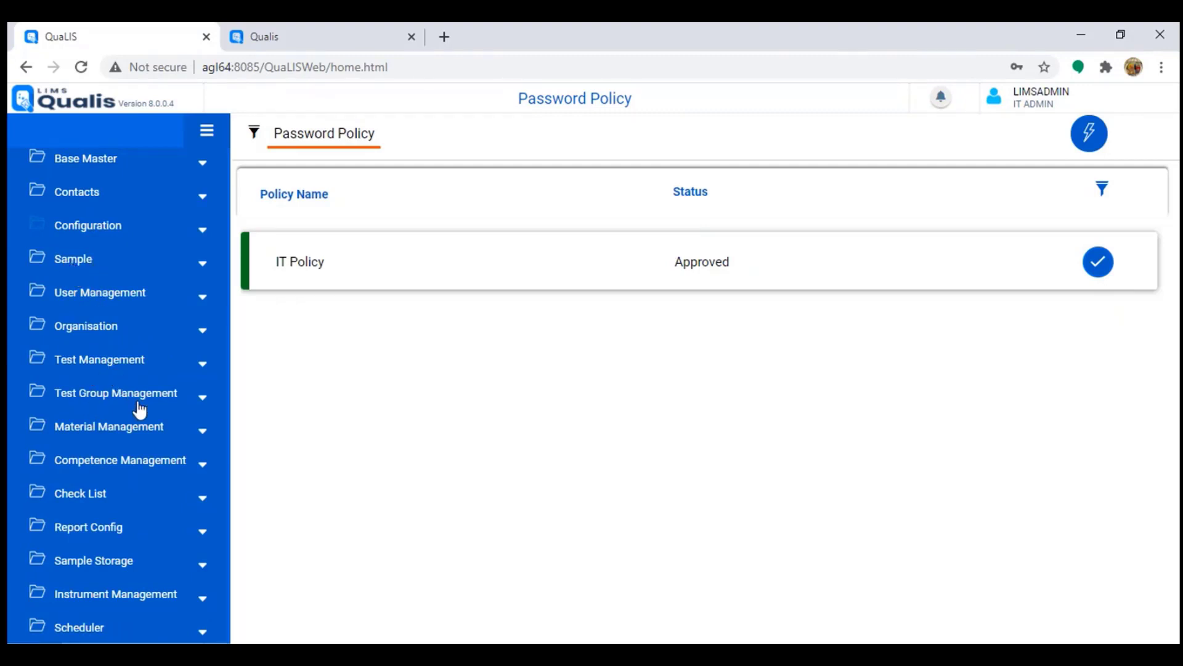
left_click(102, 260)
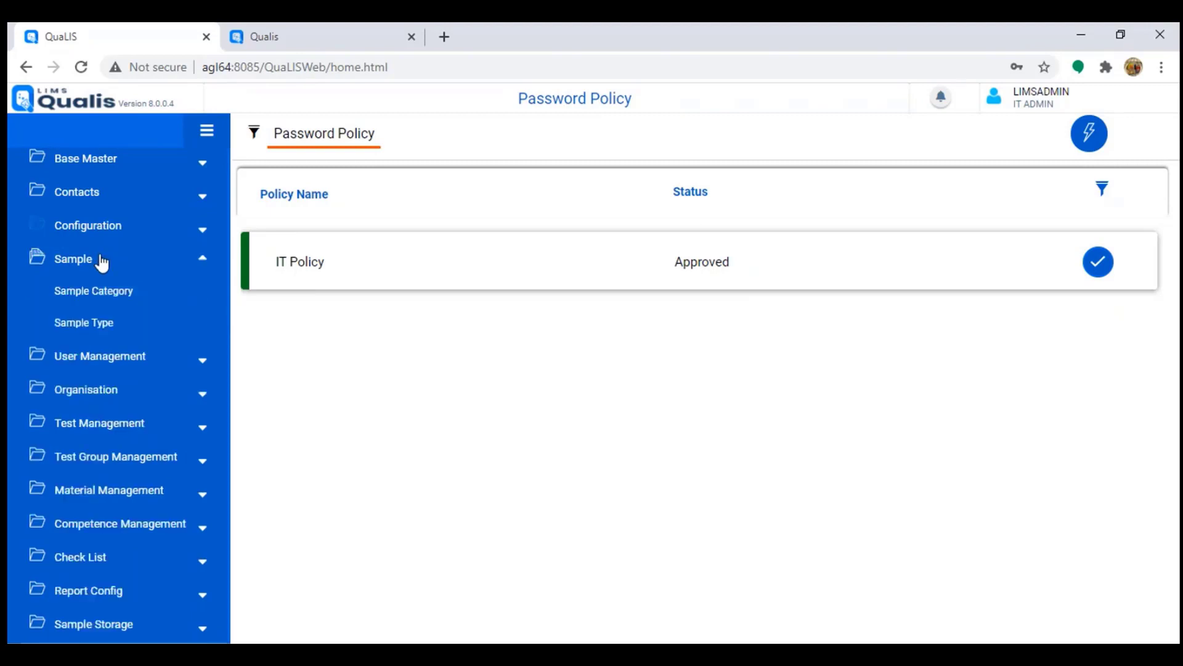
left_click(93, 331)
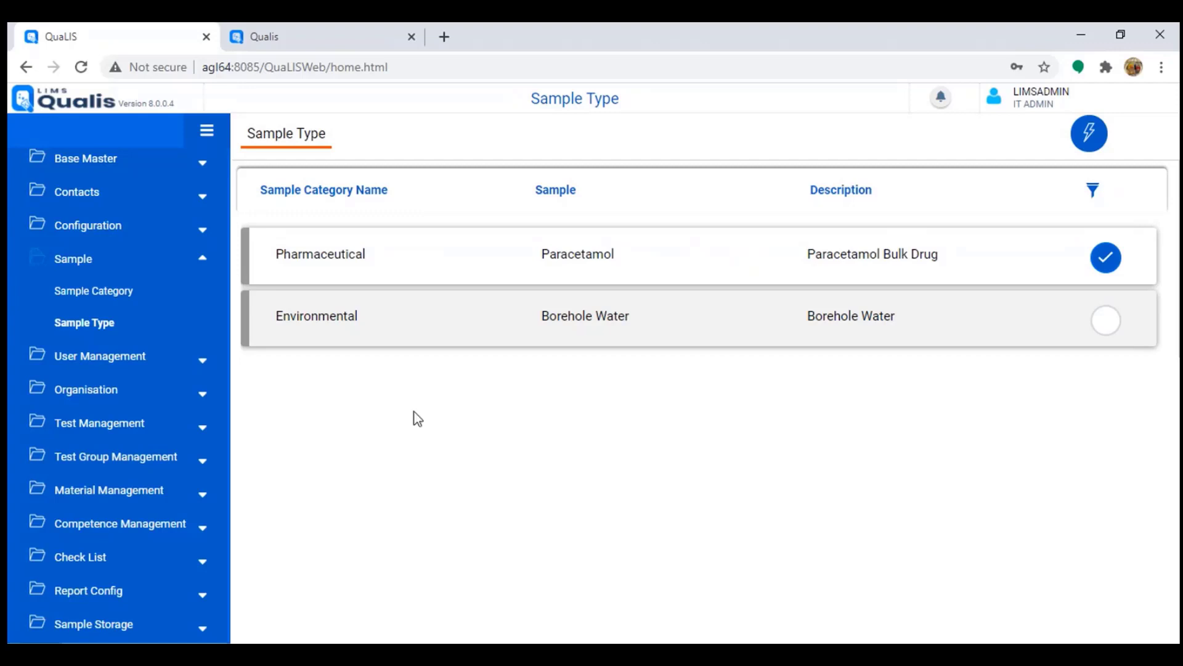
left_click_drag(284, 258, 399, 262)
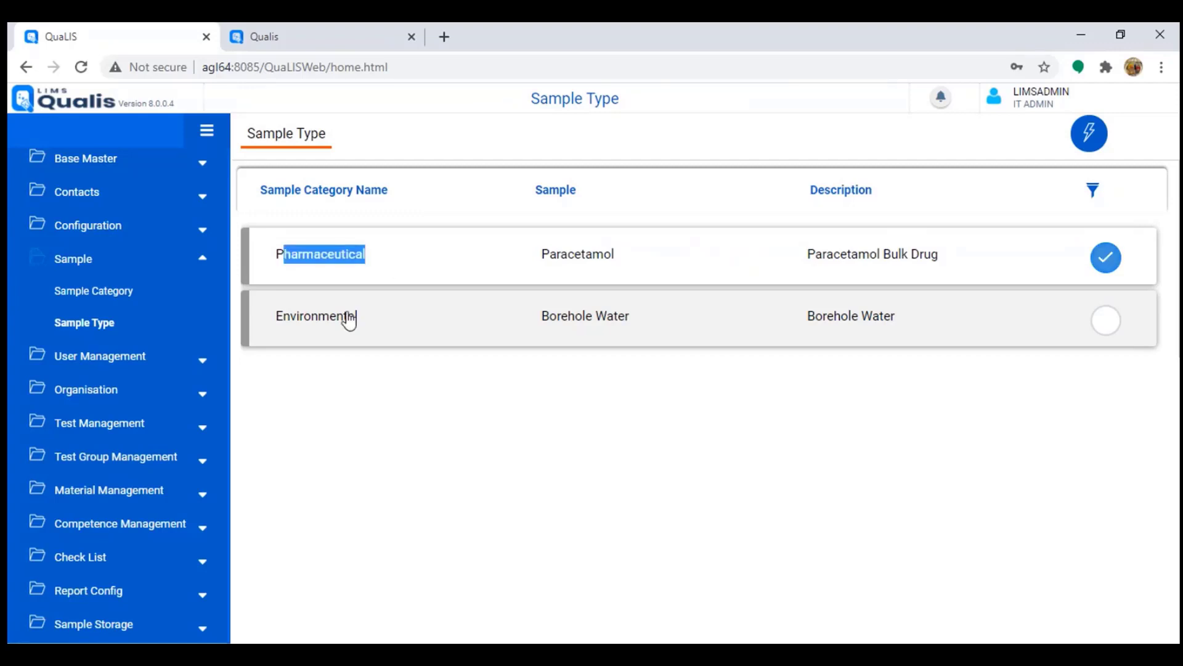
left_click_drag(283, 322, 376, 326)
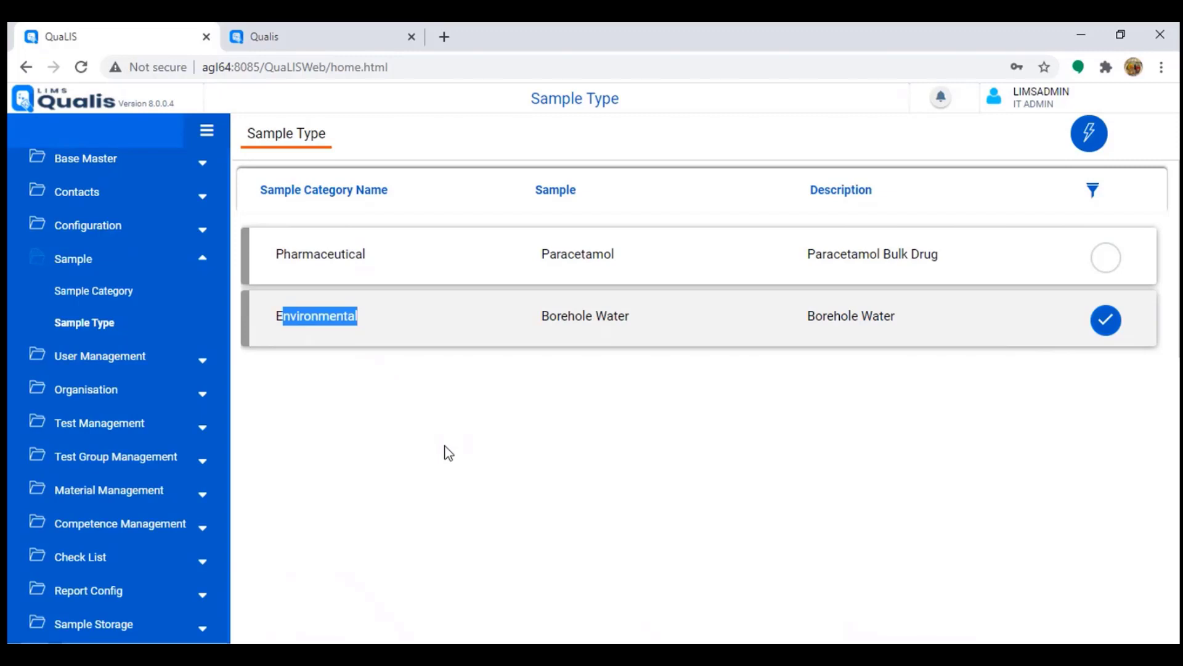
left_click(314, 256)
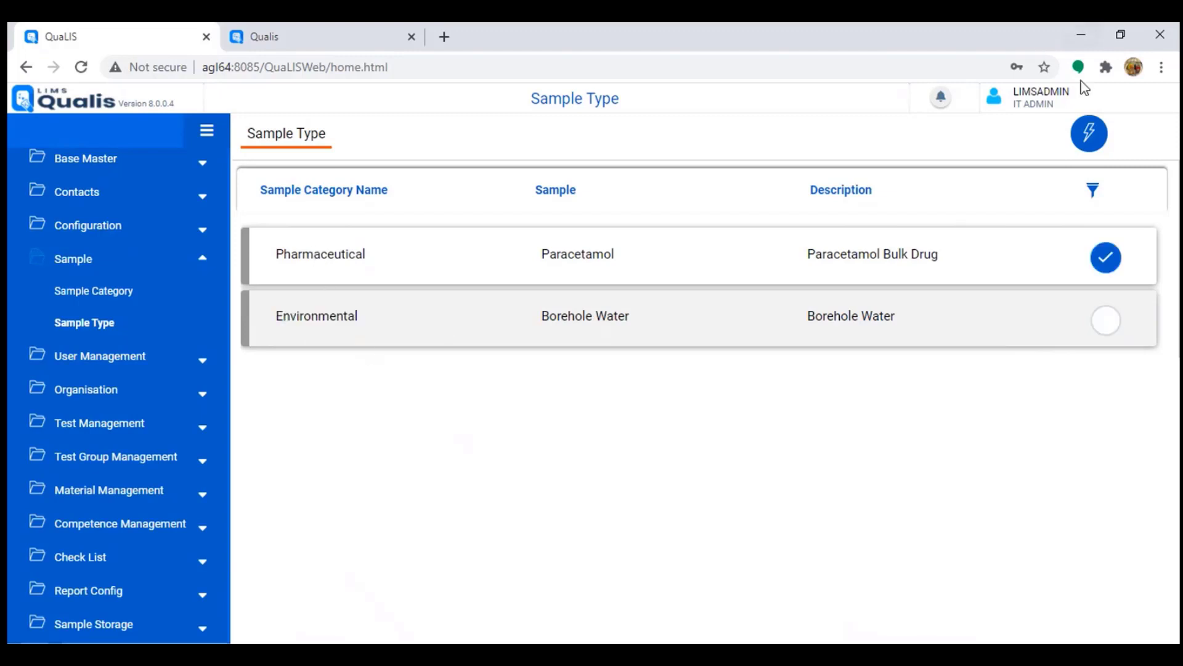
View the fields of the form for adding a sample type and cancel it.
left_click(1097, 139)
left_click(1017, 170)
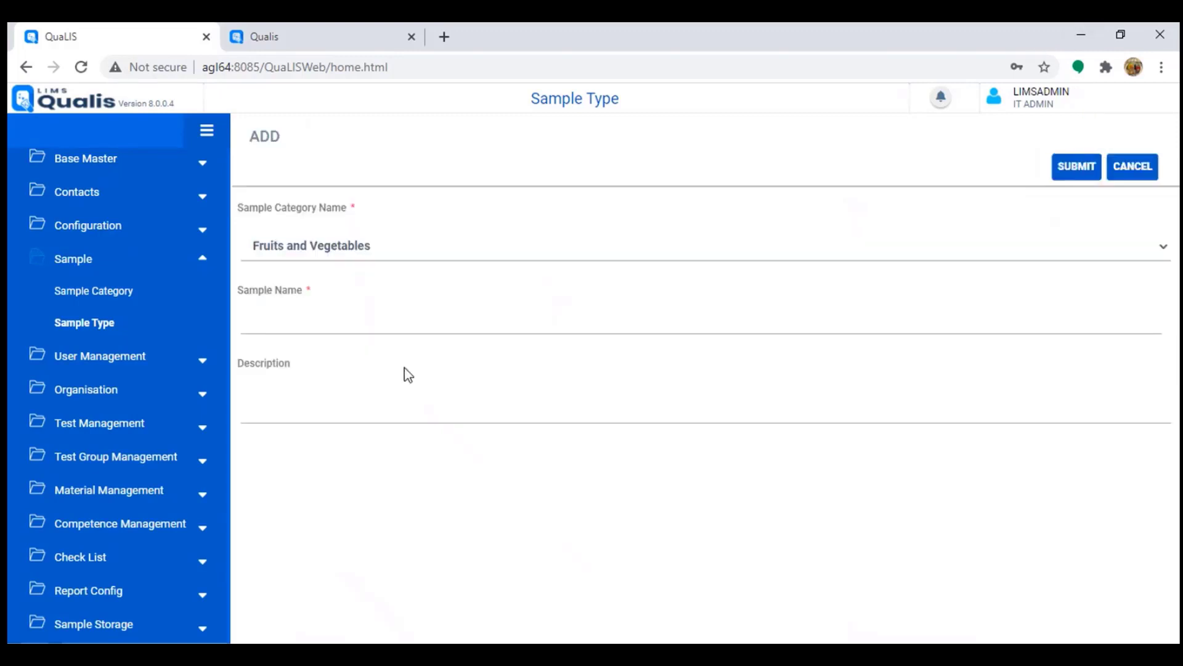
left_click(290, 322)
left_click(1137, 176)
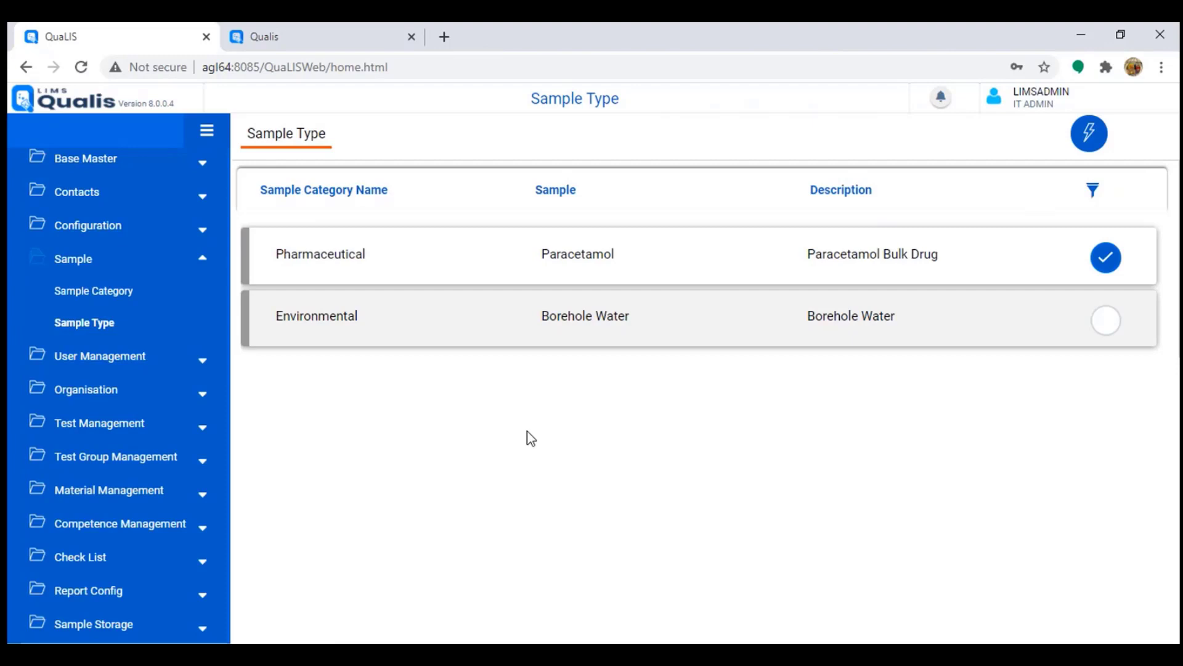
Open Test Master under Test Management and find the tests in the Chromatography category.
left_click(107, 425)
scroll(131, 396, "down", 3)
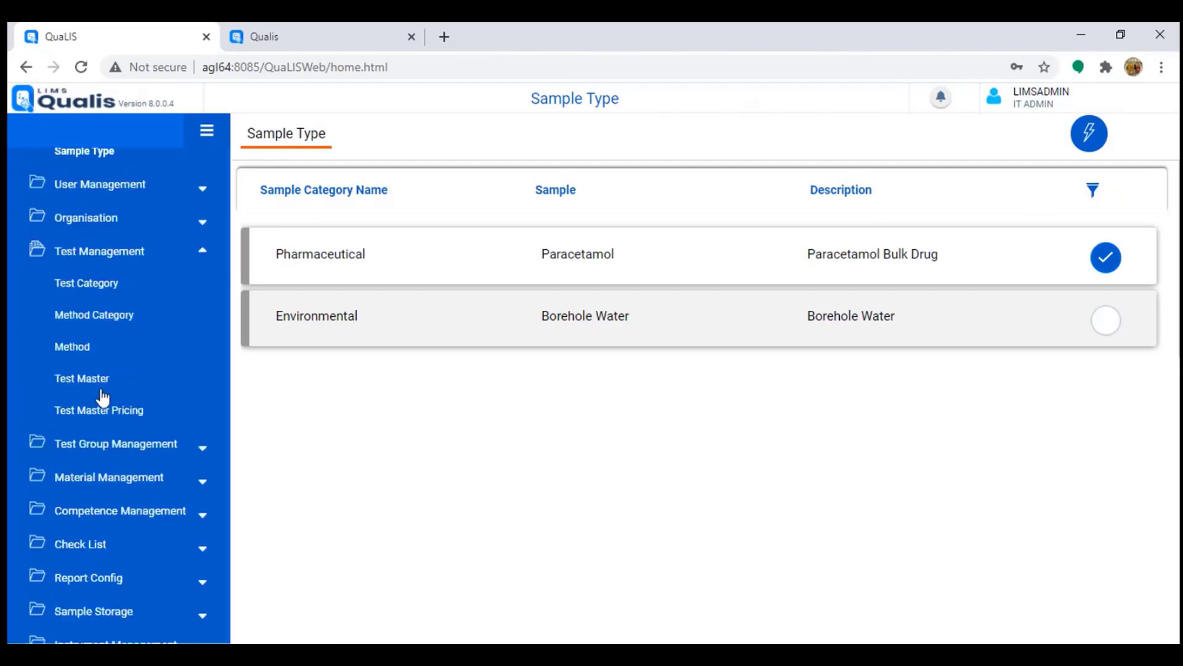
left_click(88, 379)
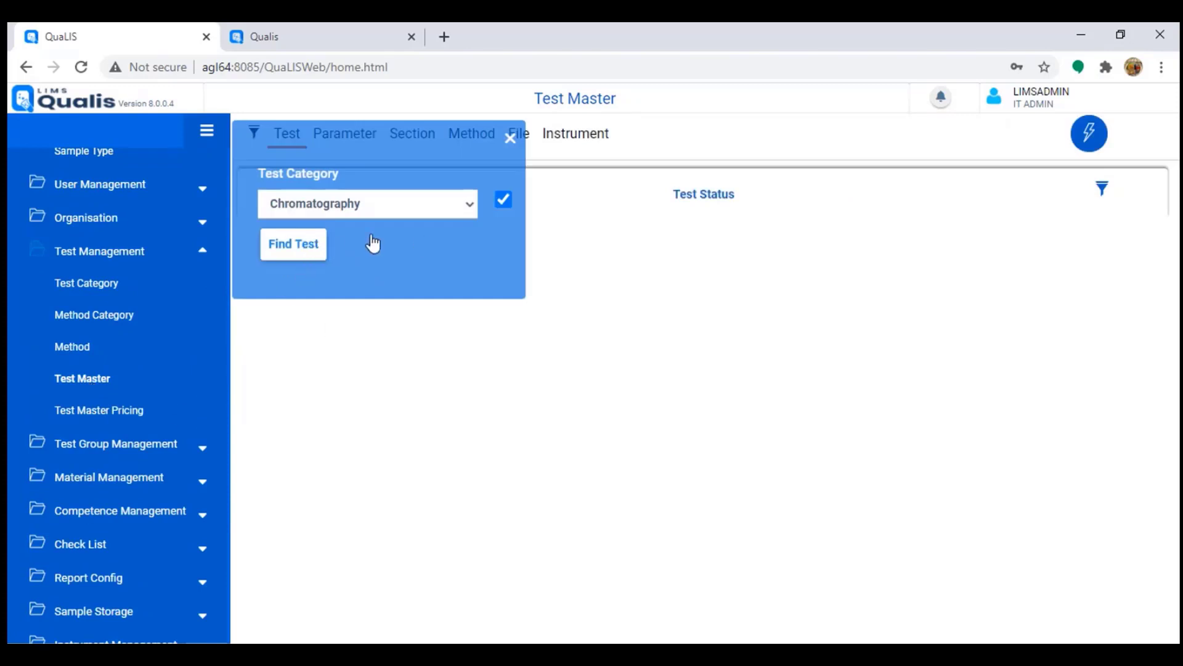
left_click(302, 251)
left_click(303, 258)
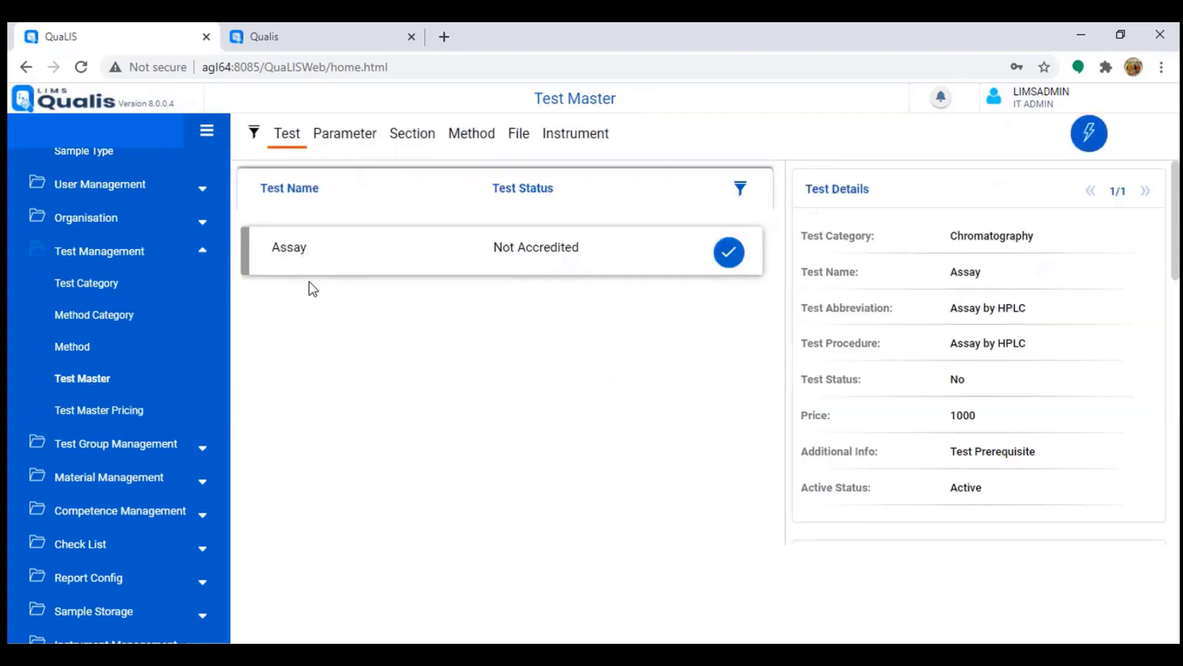
Remove the test category restriction from the filter and find the tests of all categories.
left_click(255, 135)
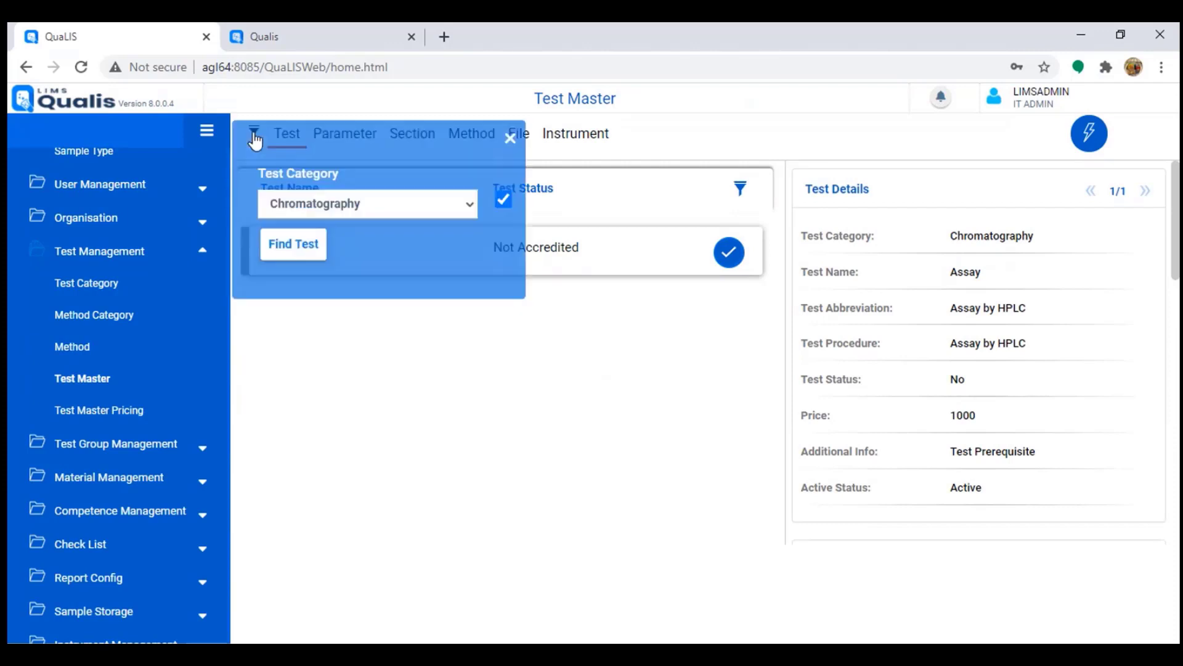
left_click(504, 198)
left_click(290, 245)
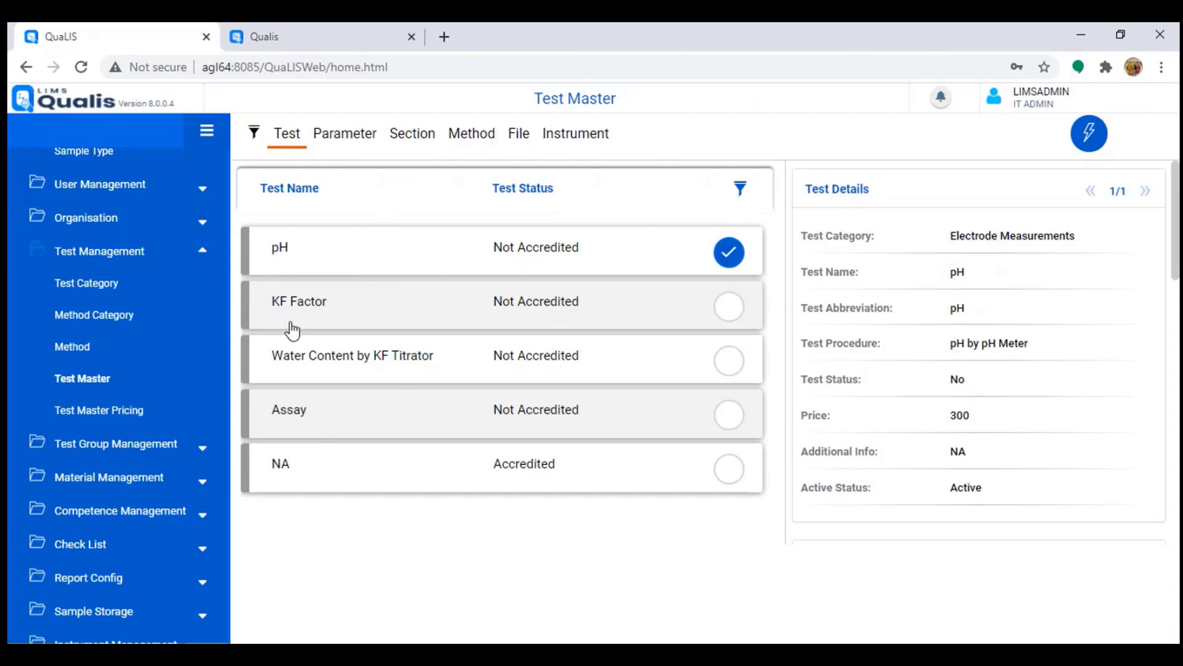
Review the parameter details of the pH test, return to the test list and inspect the Assay test.
left_click(345, 137)
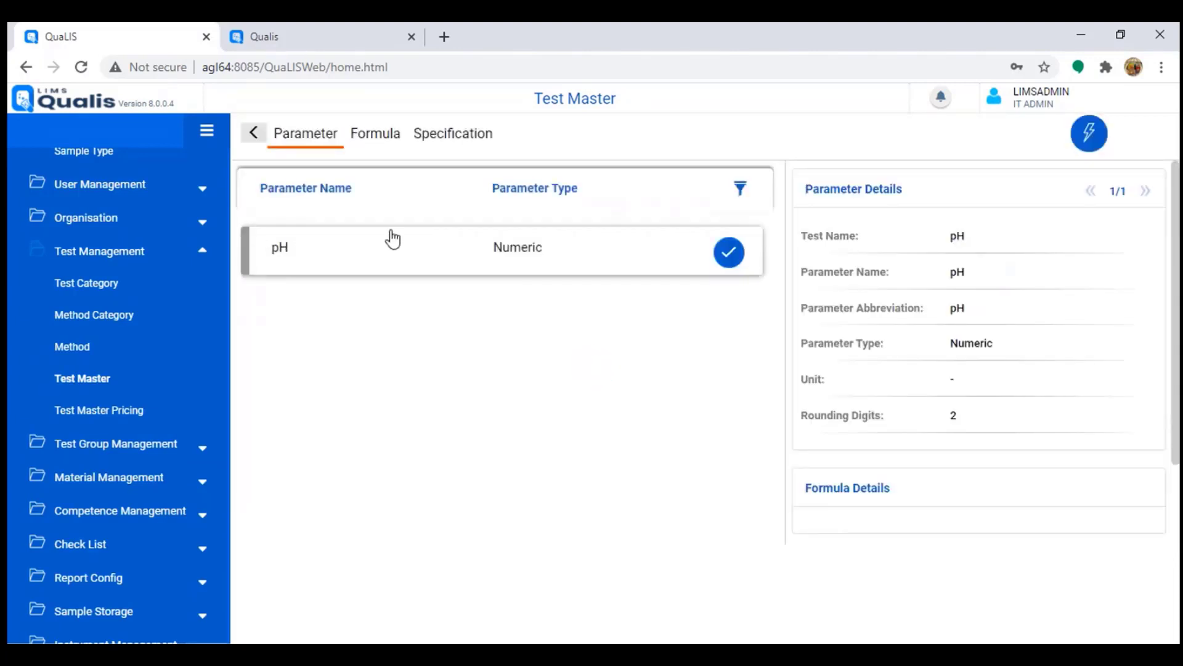
left_click(253, 133)
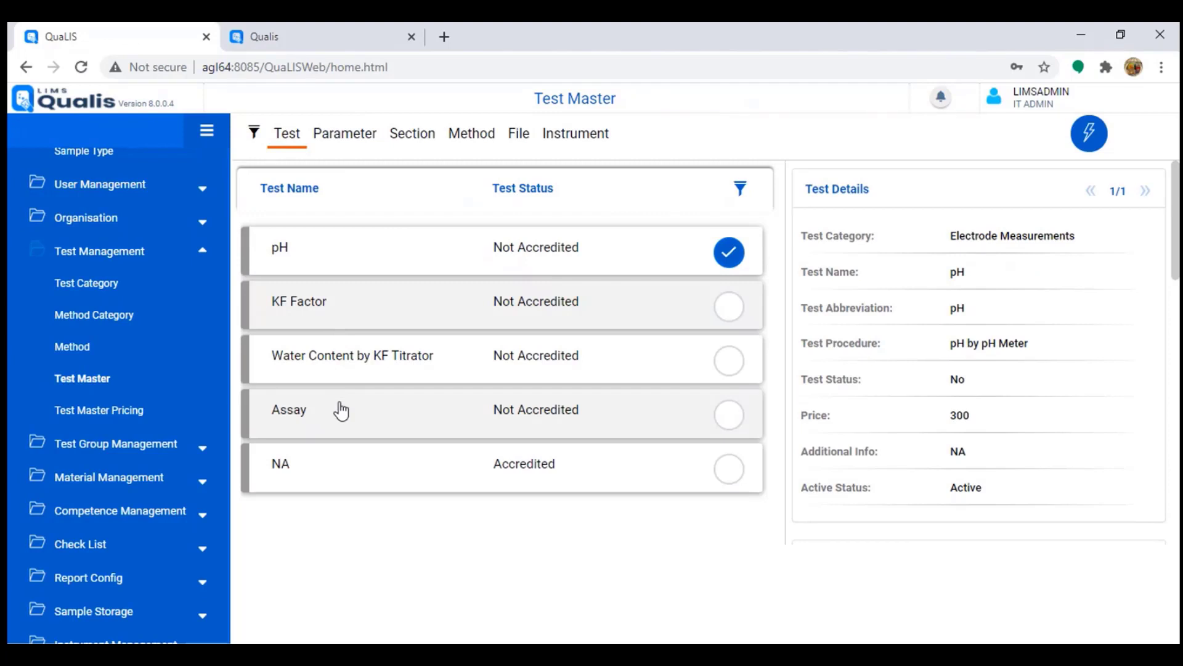
left_click(339, 408)
left_click(349, 139)
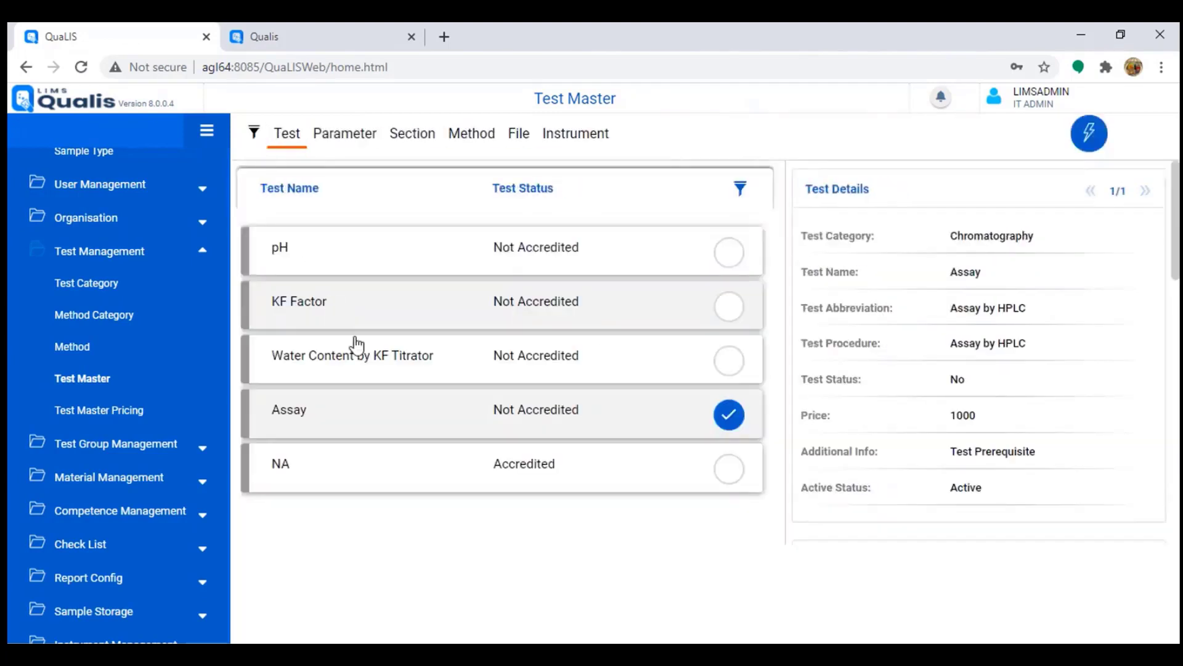
Review the parameter of the Water Content by KF Titrator test and open the Add Formula form for it.
left_click(356, 360)
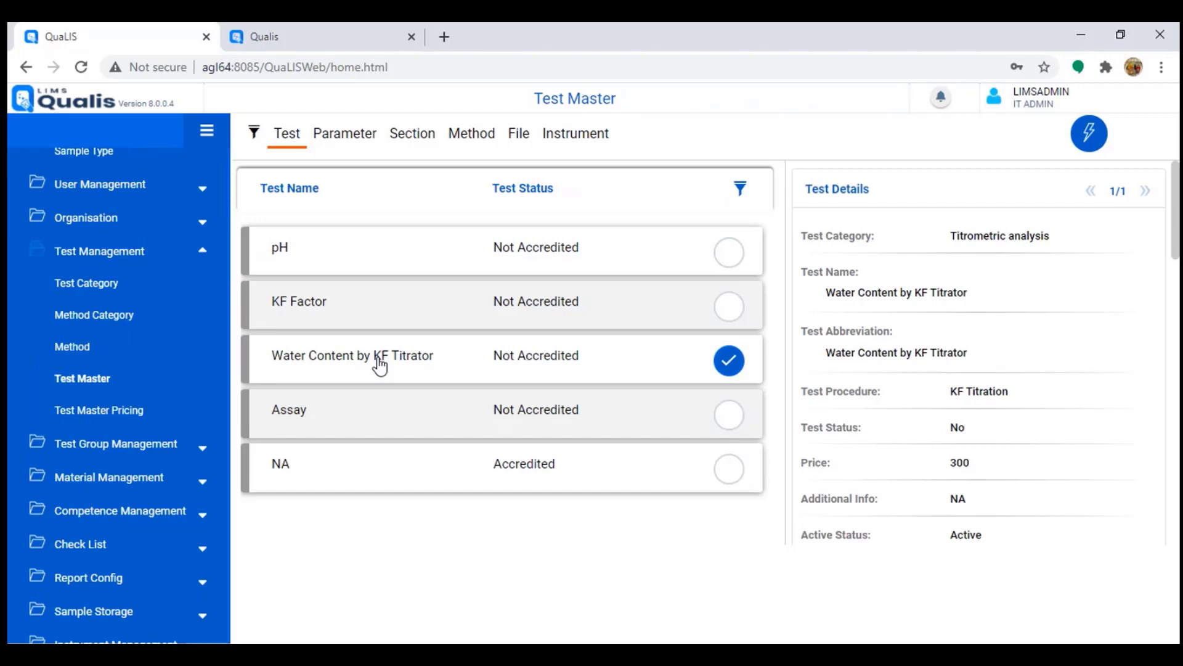
left_click(344, 134)
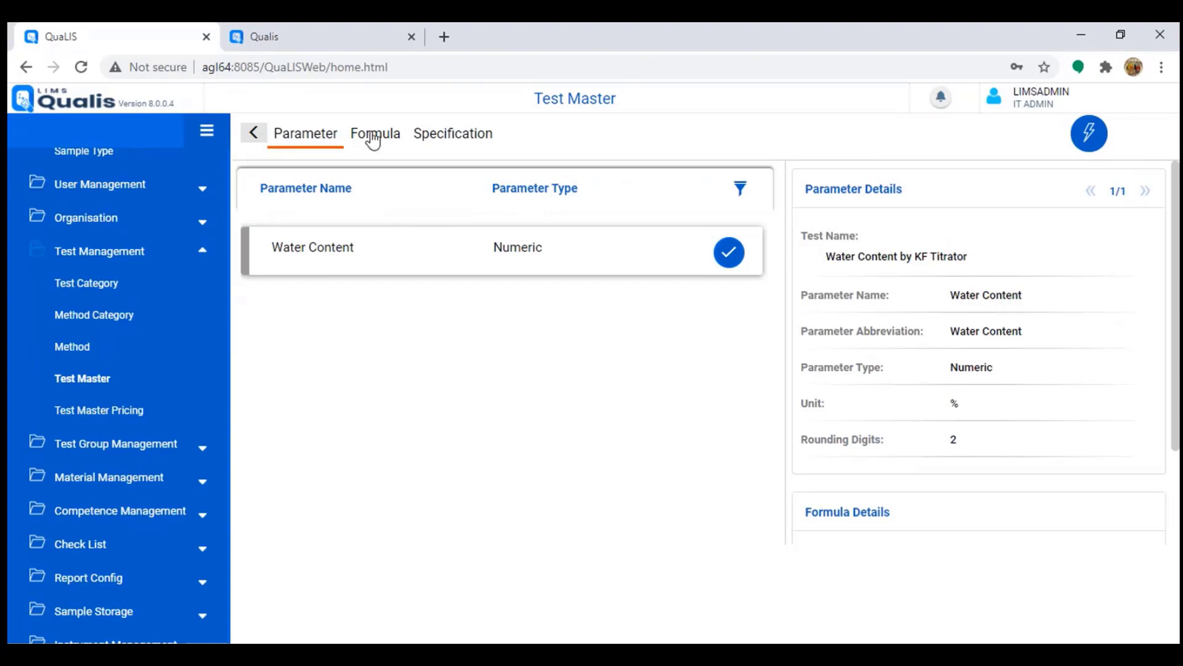
left_click(381, 143)
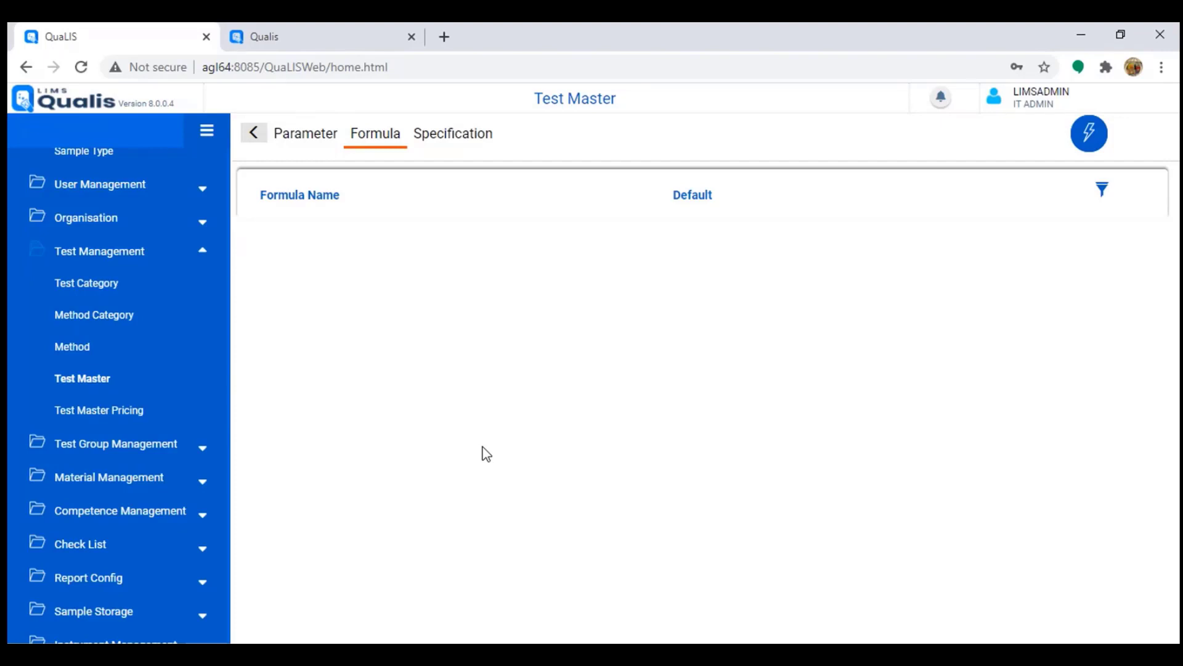
left_click(1088, 148)
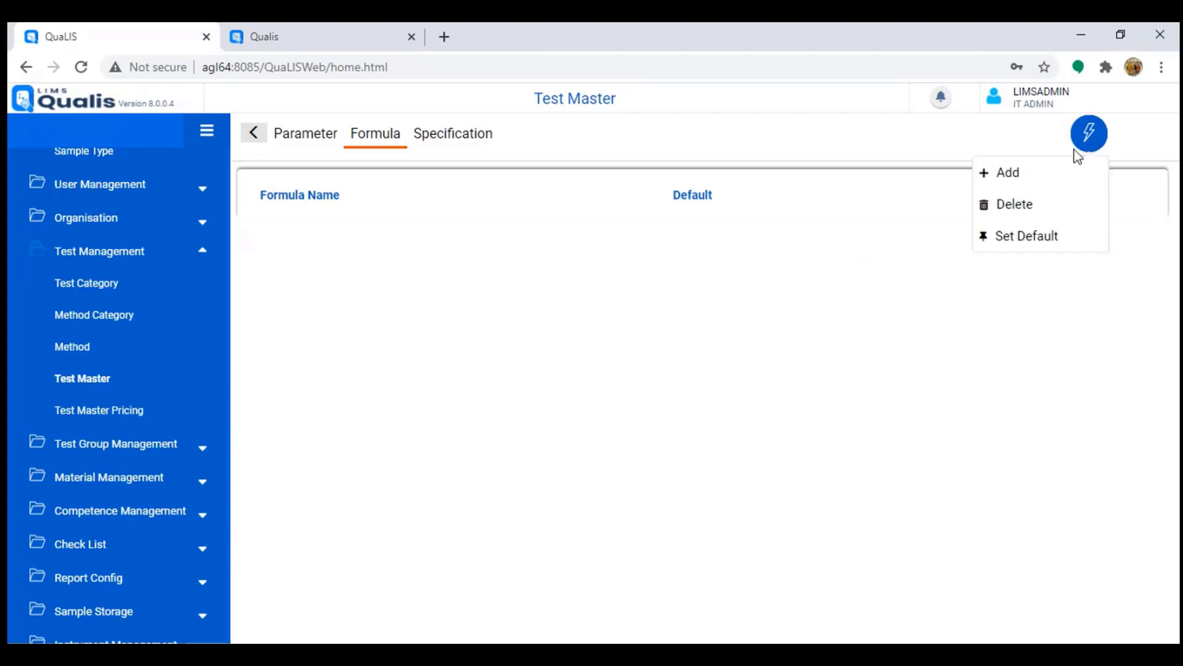
left_click(1008, 173)
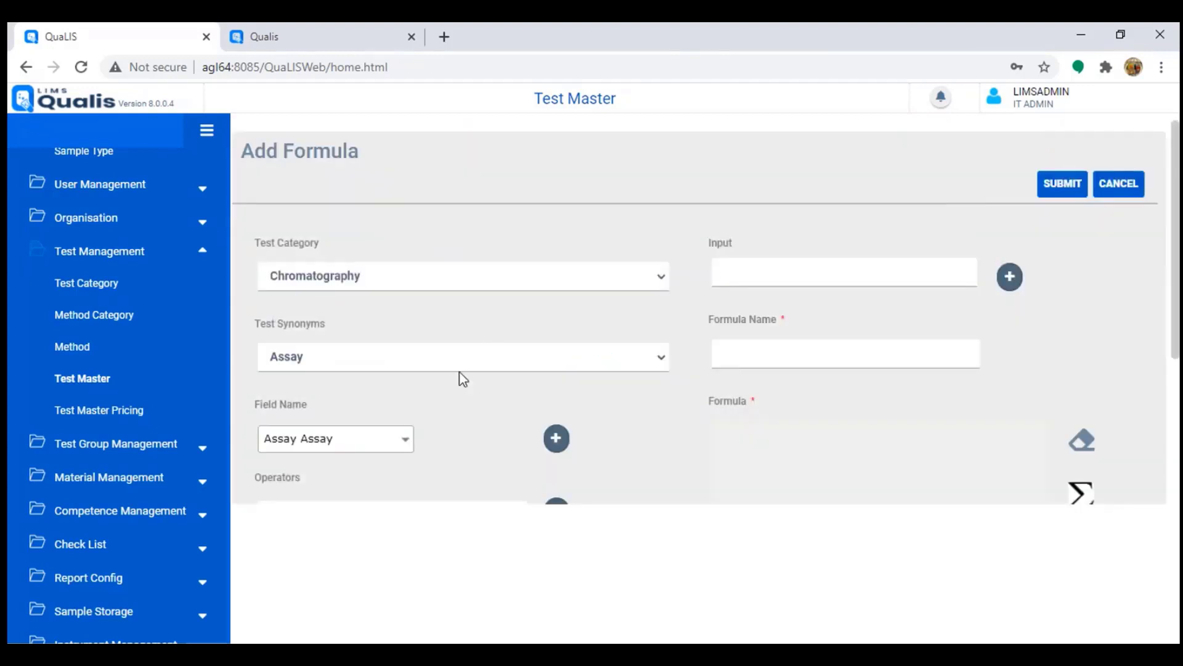
Examine the operators and functions offered in the Add Formula form, then leave the form without adding a formula.
scroll(447, 371, "down", 3)
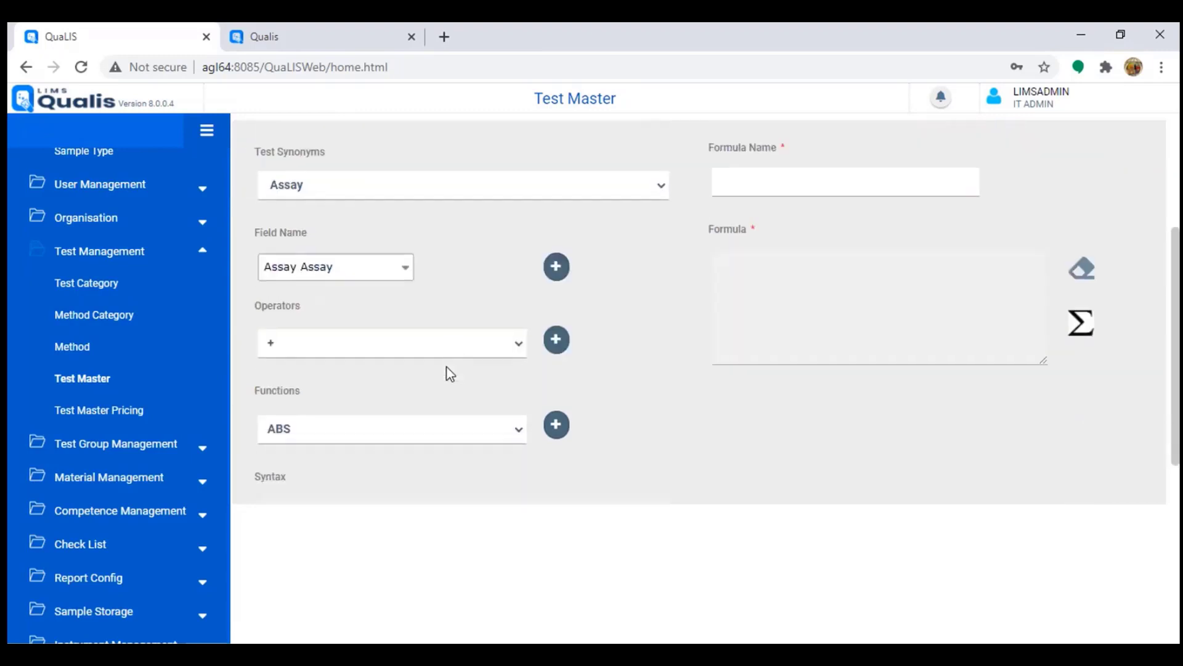
left_click(519, 350)
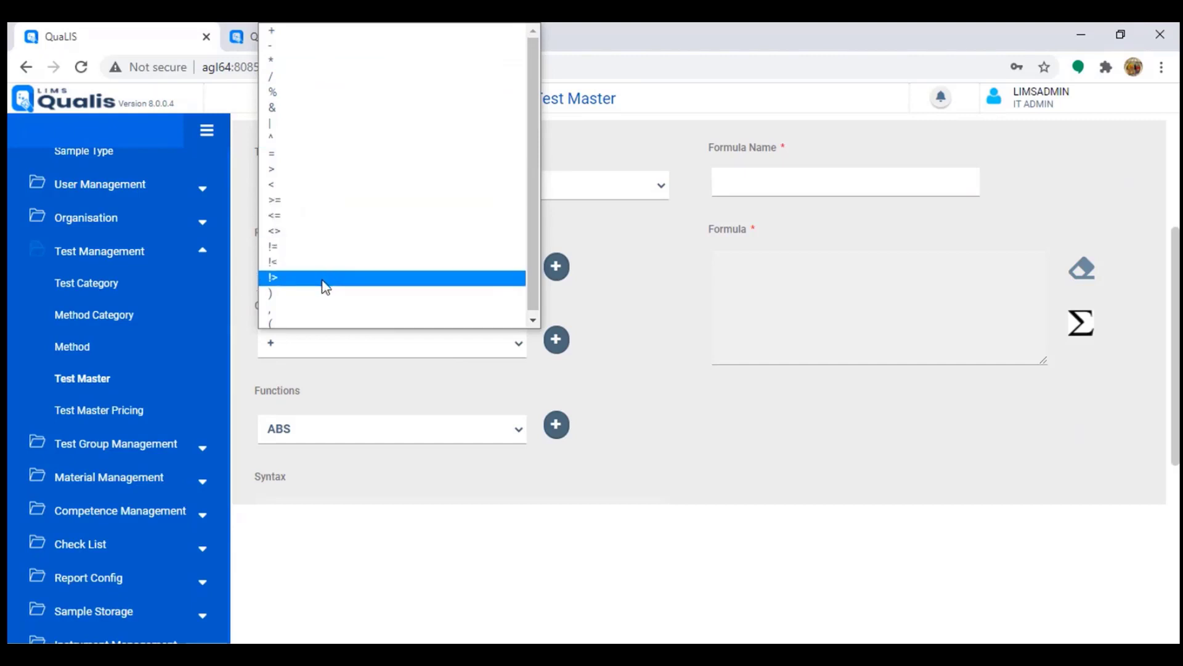
left_click(622, 322)
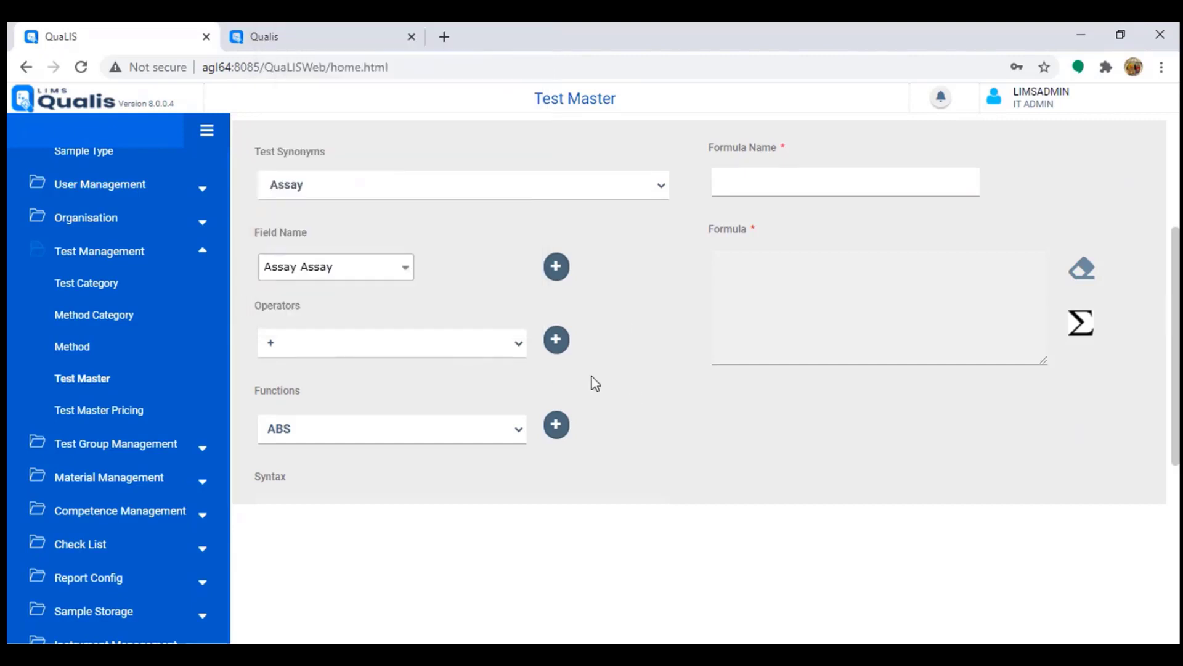
left_click(519, 430)
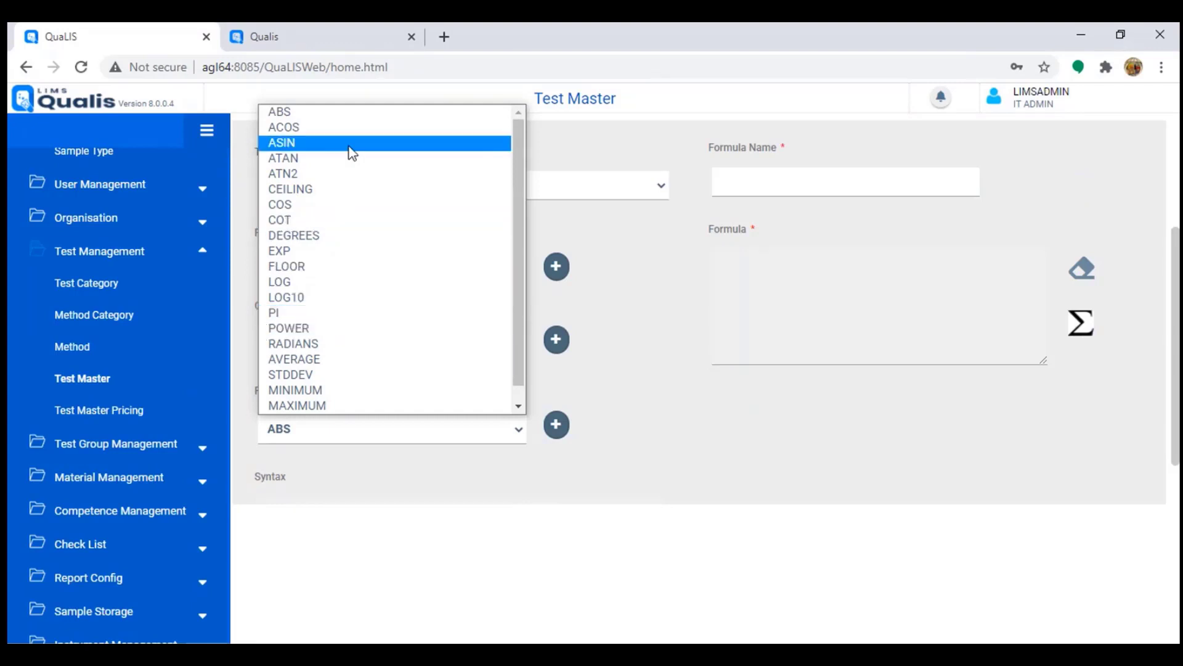
left_click(525, 501)
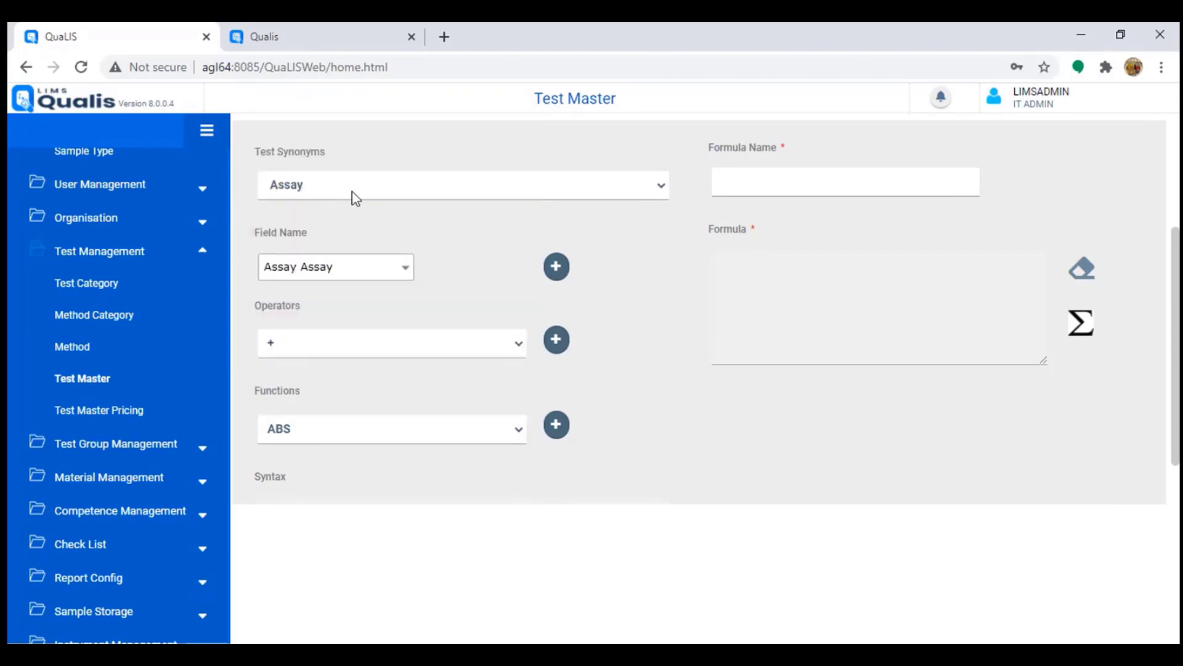
scroll(904, 256, "up", 3)
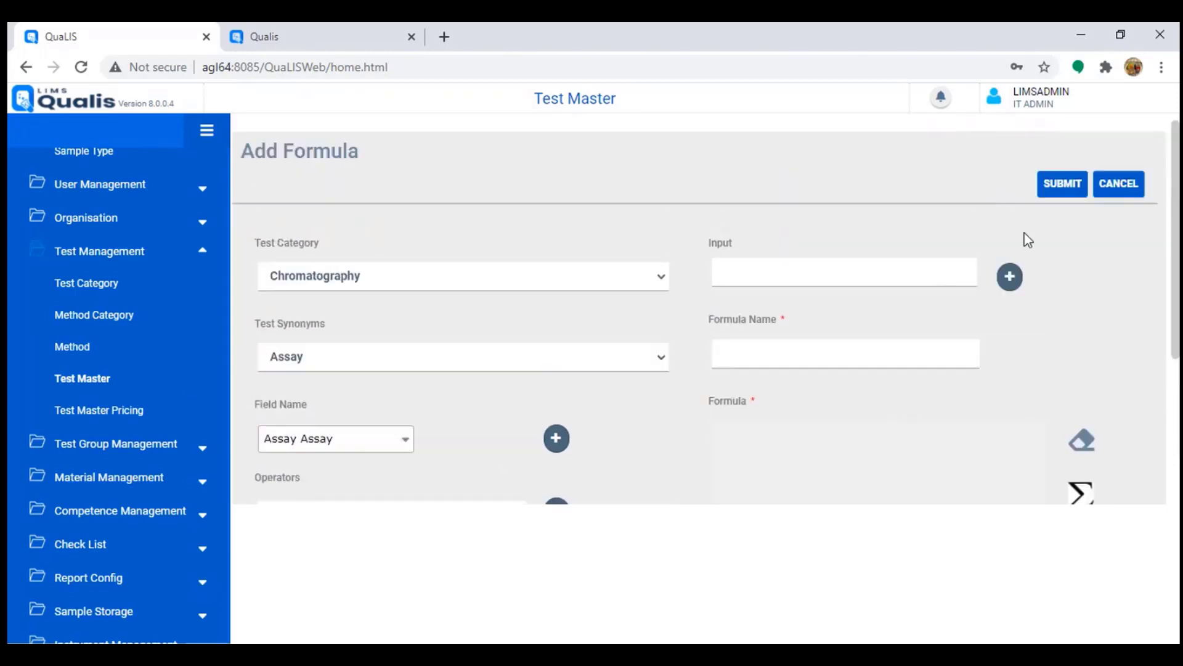
left_click(1121, 185)
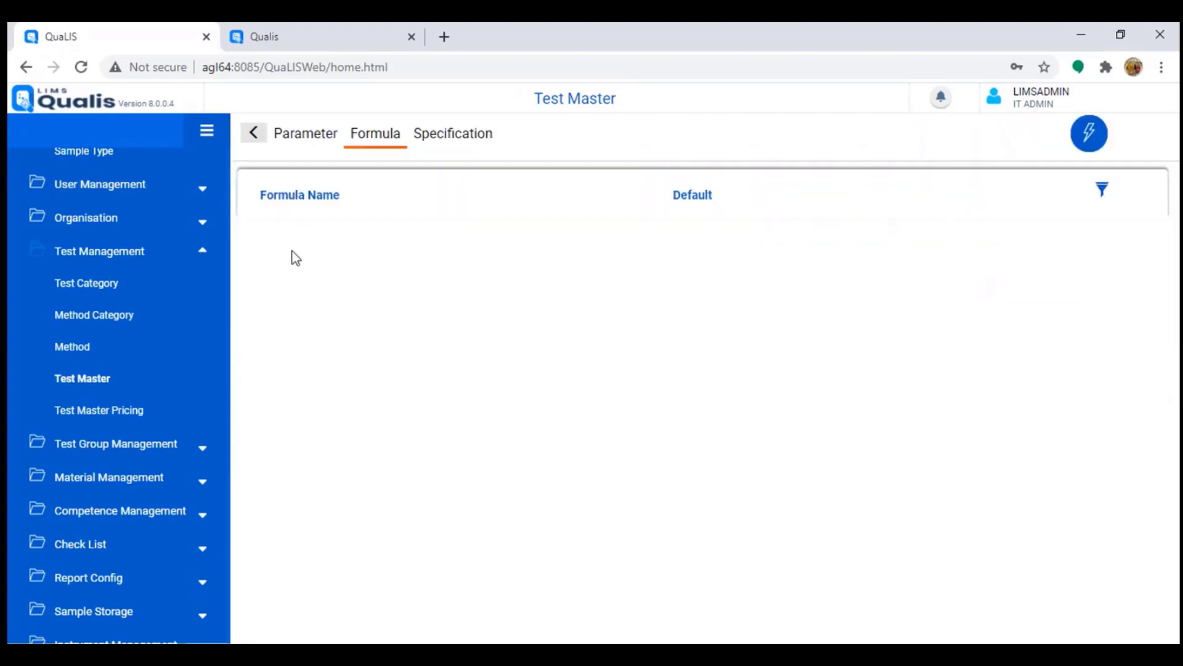
Open the Add Parameter form for the Water Content by KF Titrator test, examine the available parameter types and return to the test list.
left_click(254, 135)
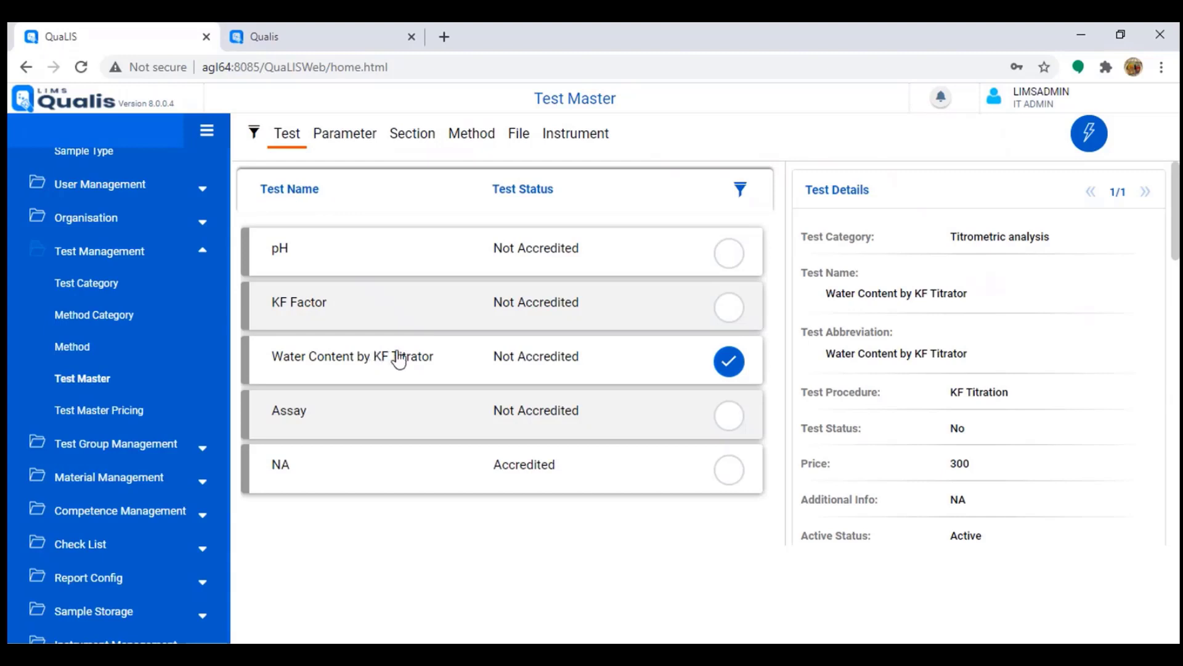
left_click(347, 134)
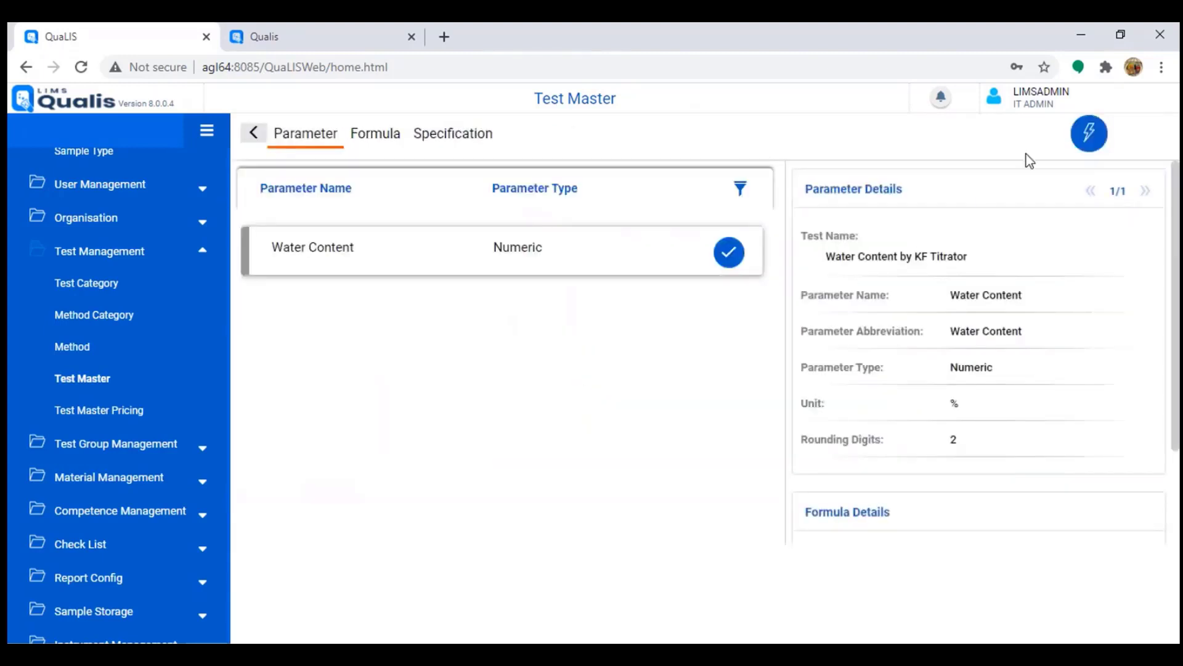
left_click(1088, 132)
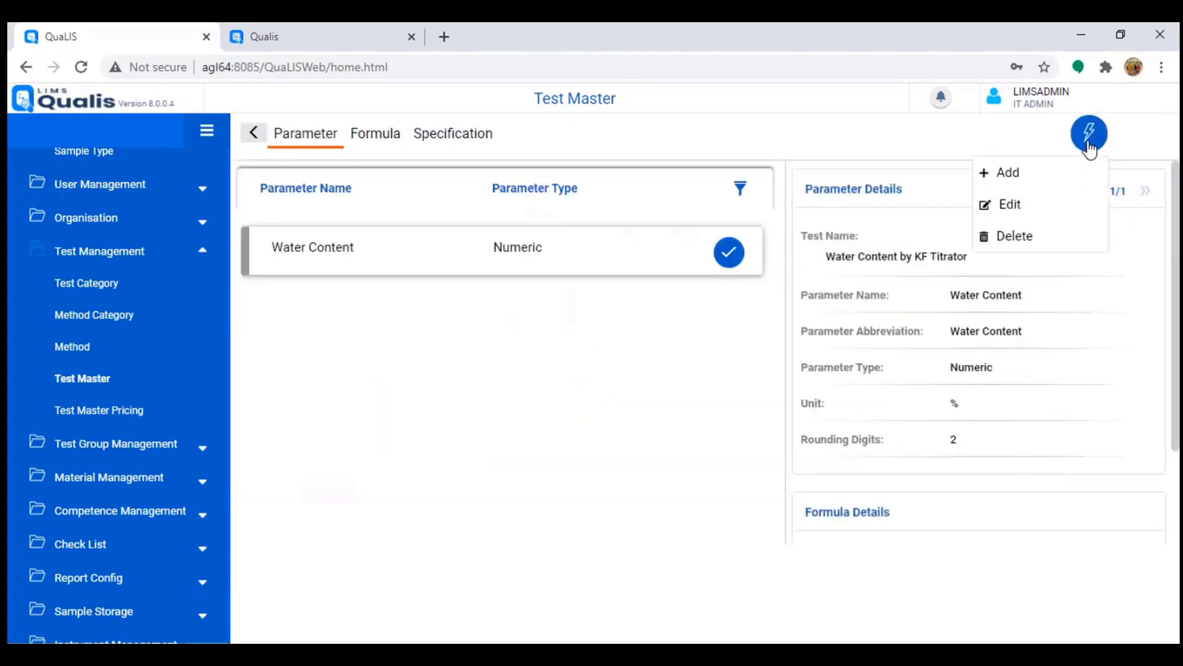
left_click(1017, 180)
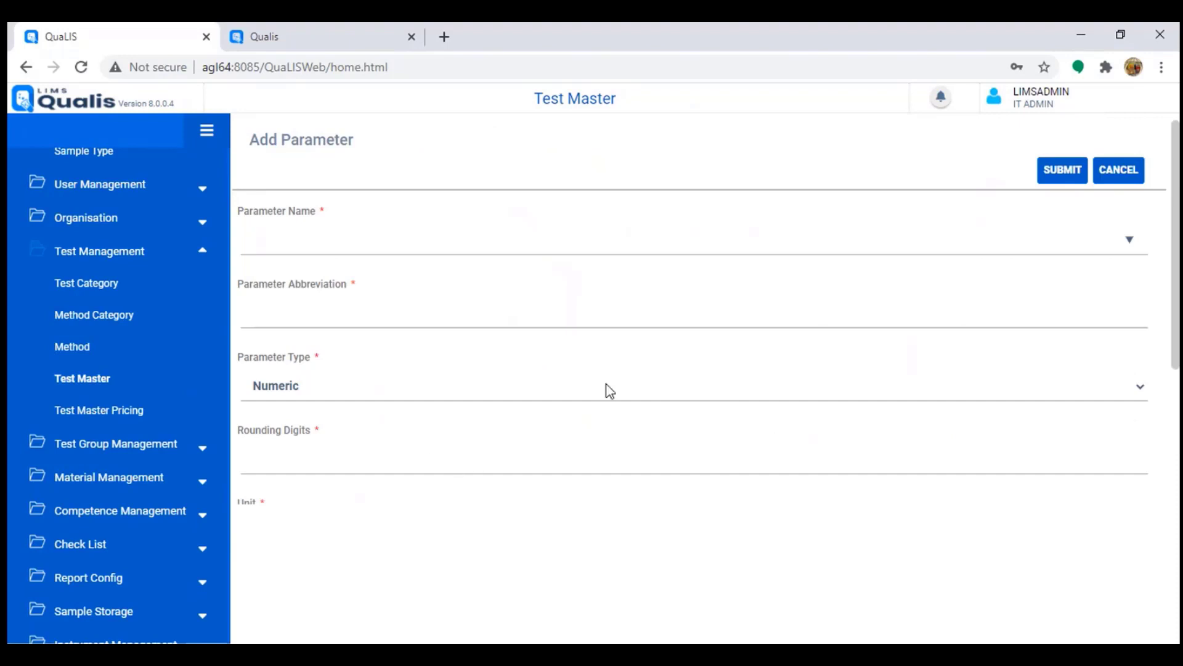
left_click(717, 400)
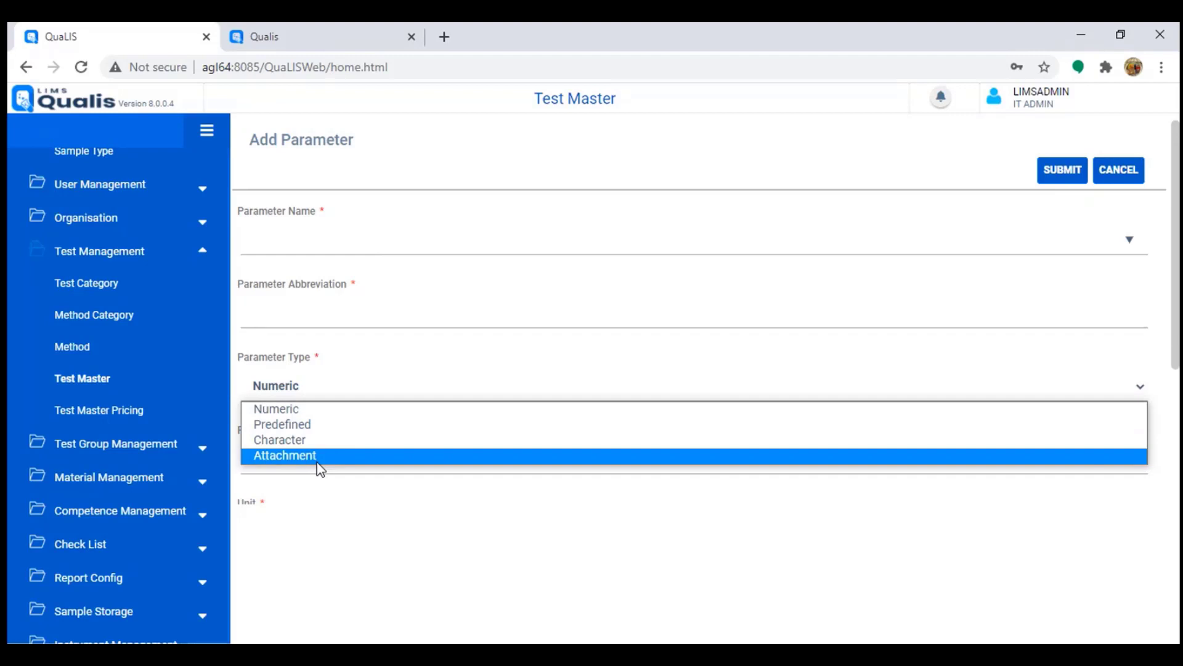
left_click(79, 383)
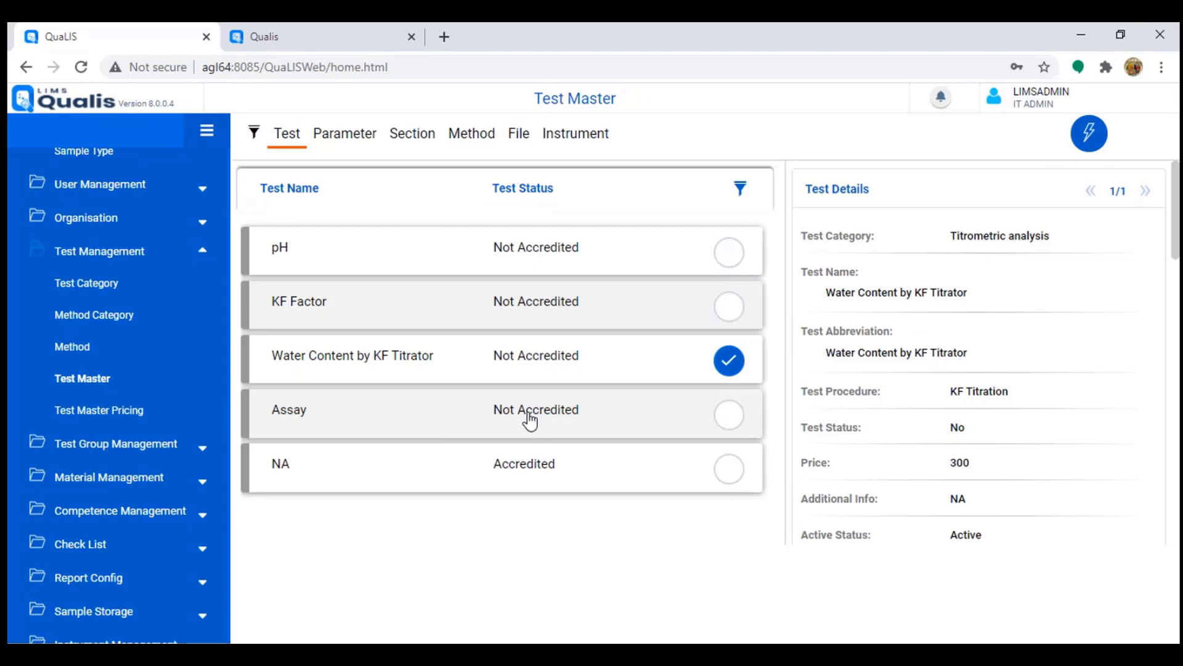
Review the KF-WC-01 and AT-ASY-LC-01 entries in Method, and find the Chromatography tests in Test Master.
left_click(72, 350)
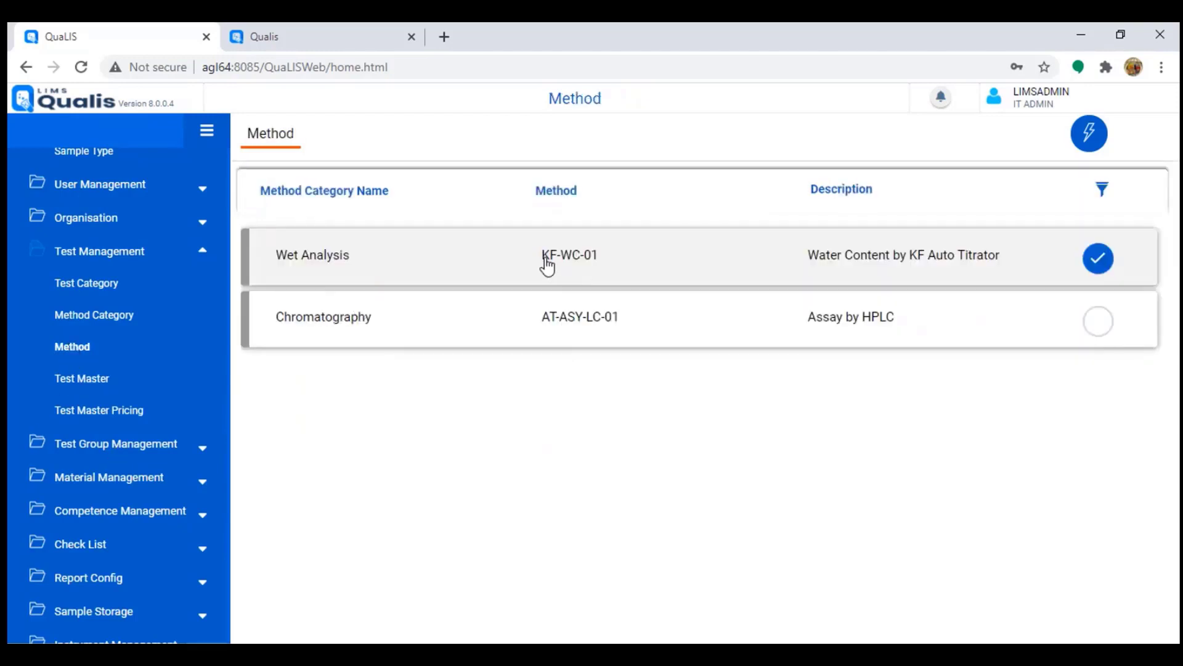
left_click_drag(546, 259, 597, 270)
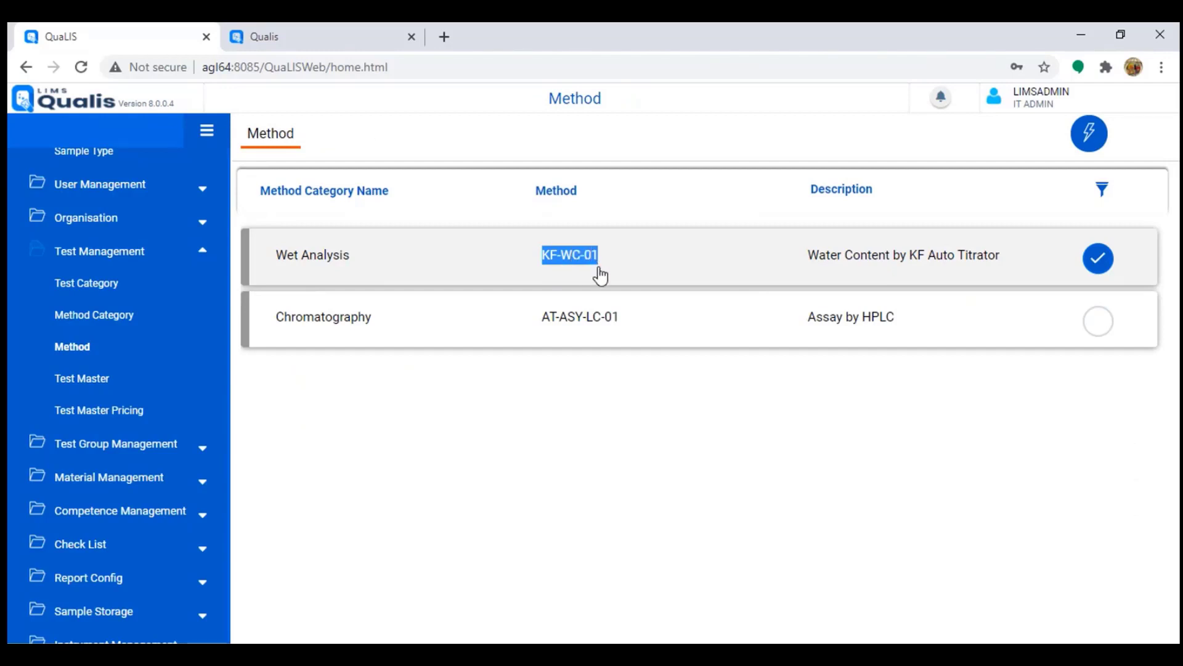
left_click_drag(542, 321, 622, 332)
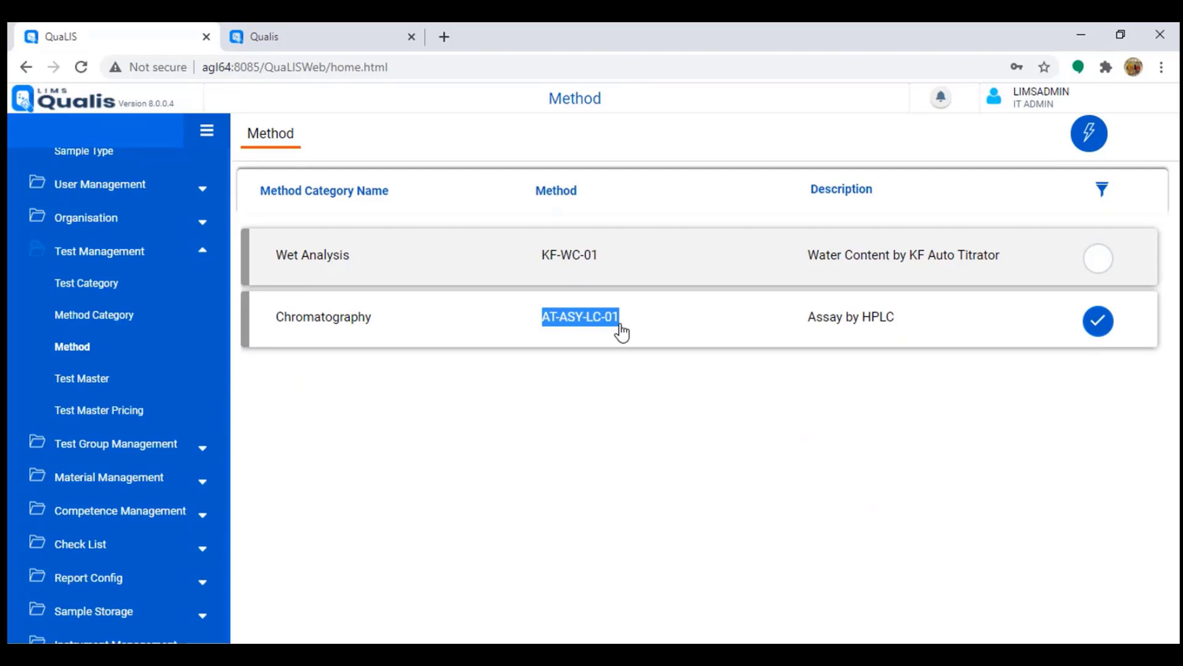
left_click(91, 382)
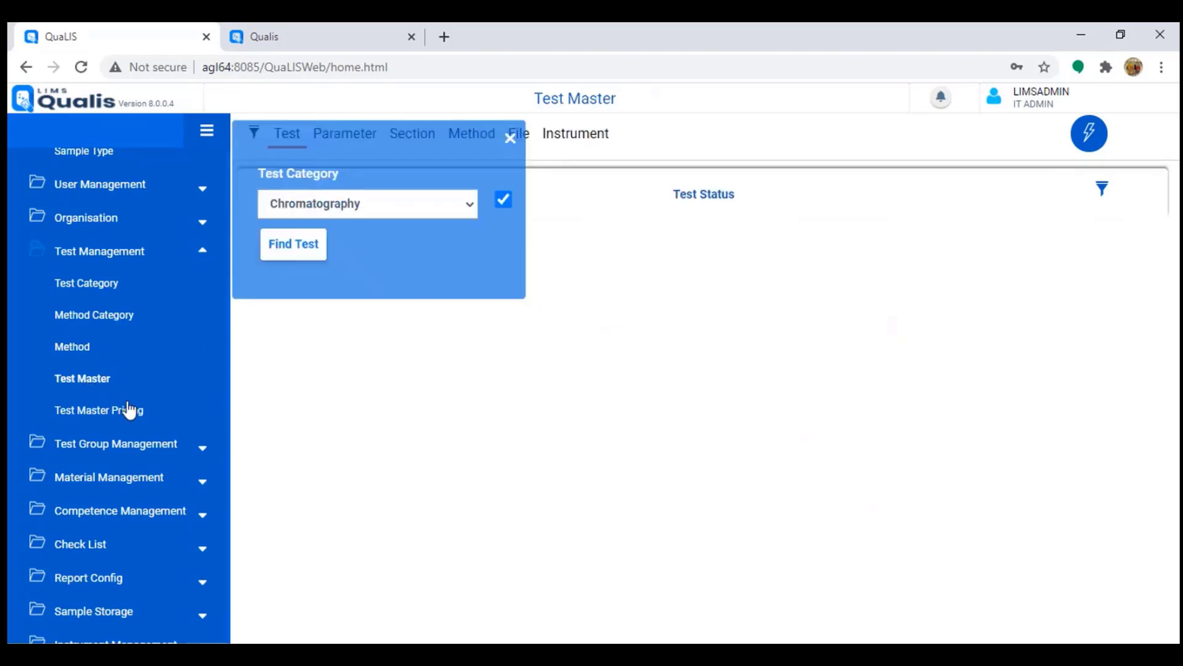
left_click(312, 255)
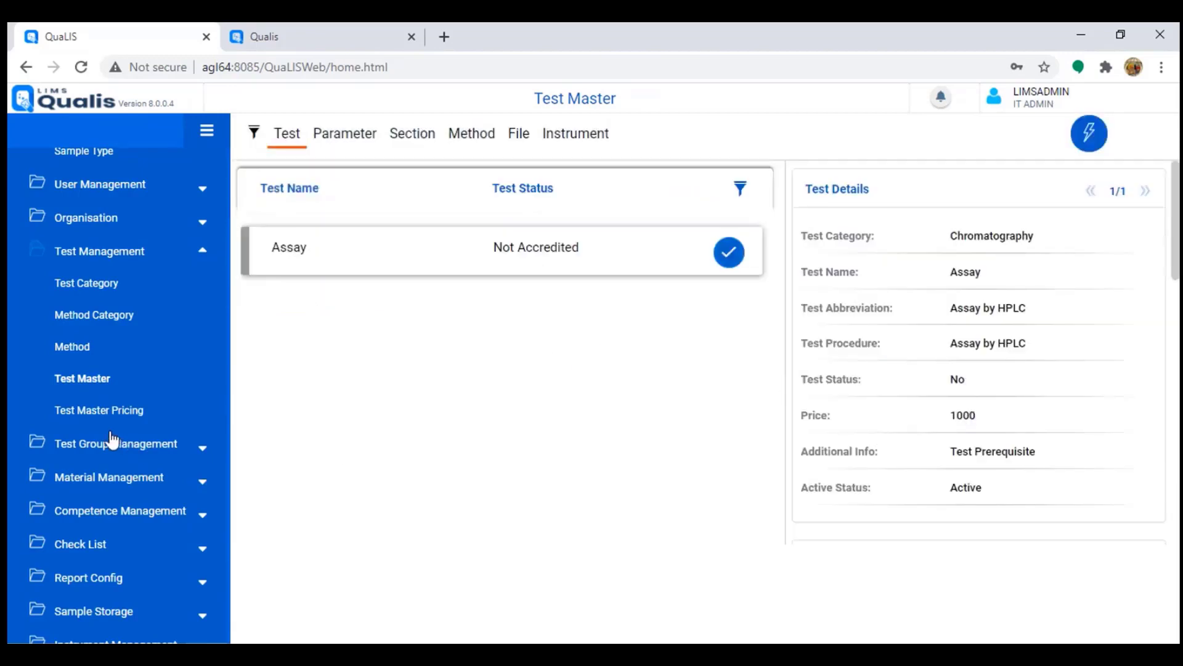
Open Test Master Pricing and review the test price list, the 2020 Price List version and the actions available for it.
left_click(94, 416)
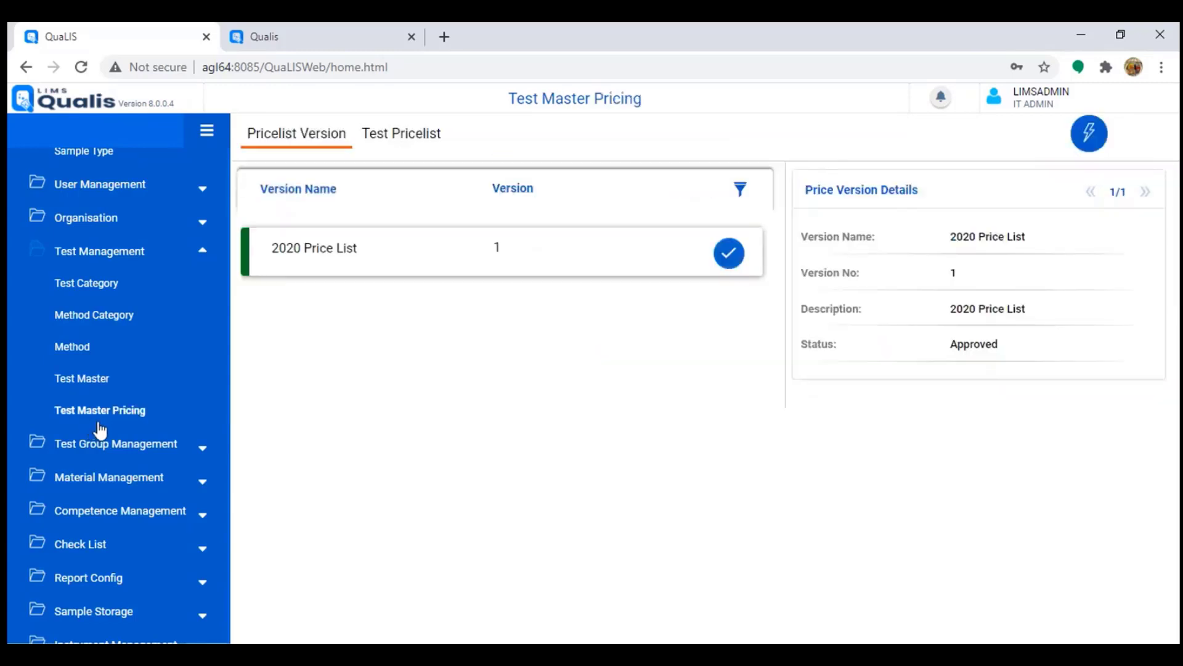
left_click(429, 140)
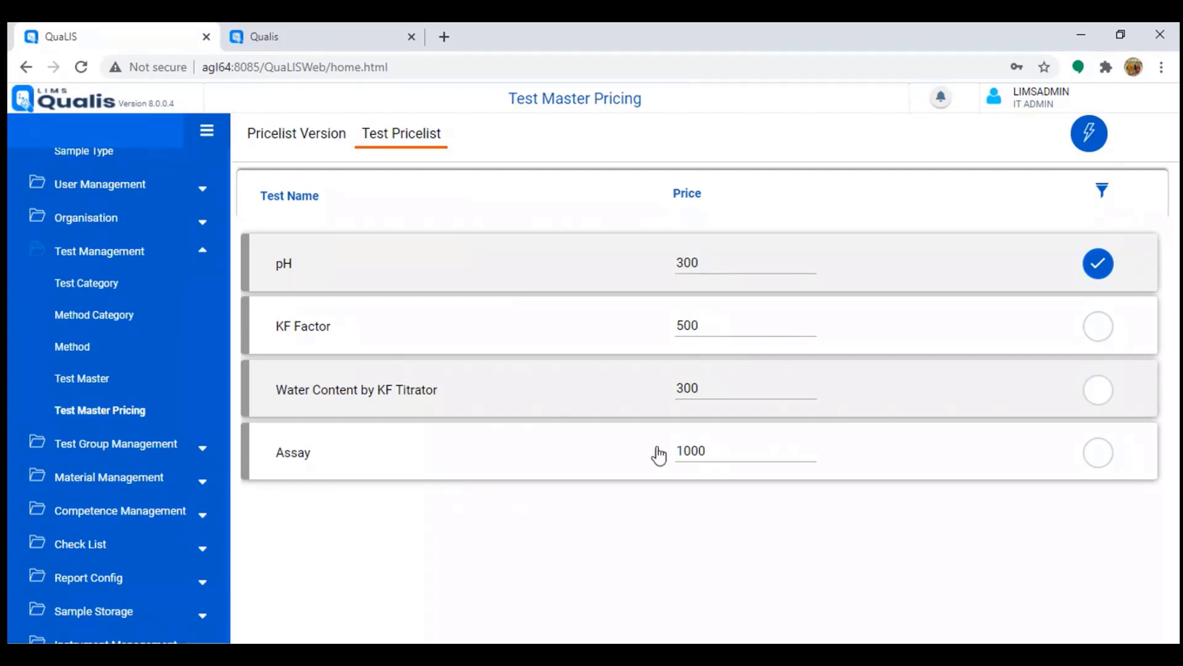
left_click(283, 141)
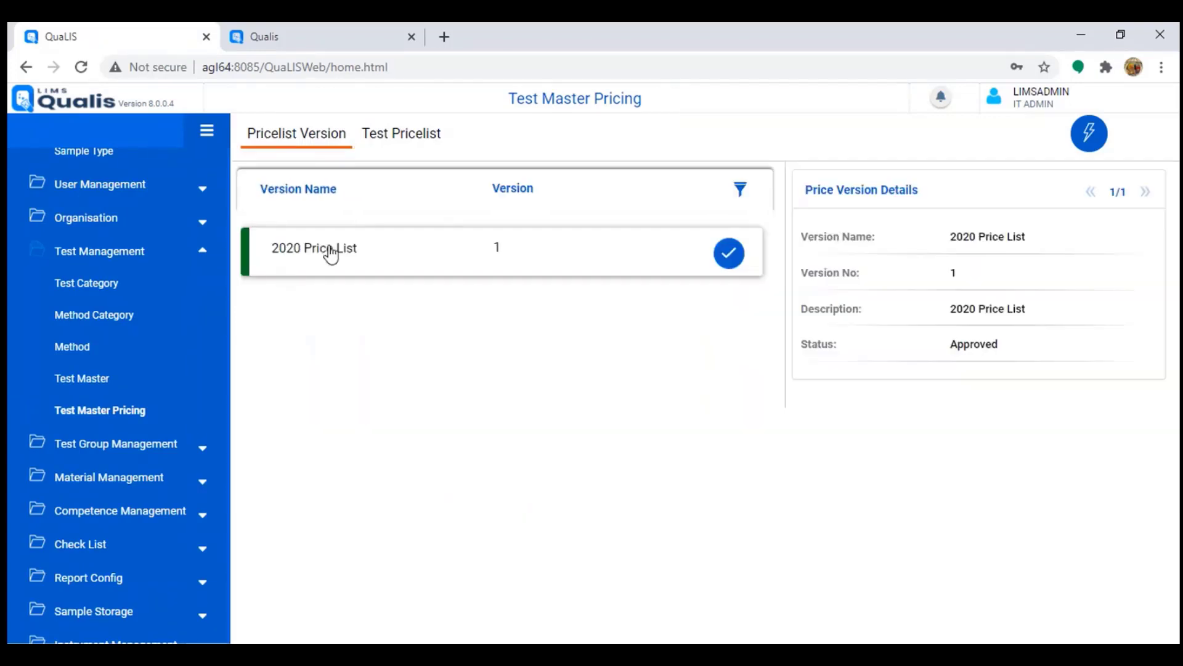
left_click_drag(285, 254, 360, 251)
left_click(744, 264)
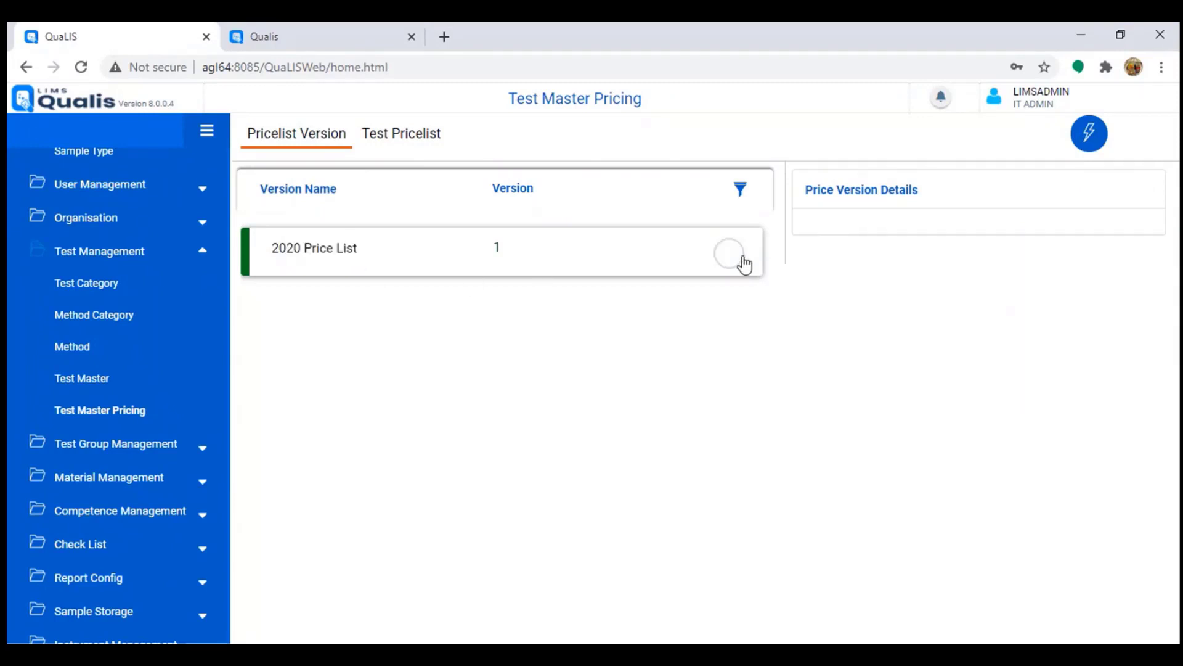
left_click(745, 264)
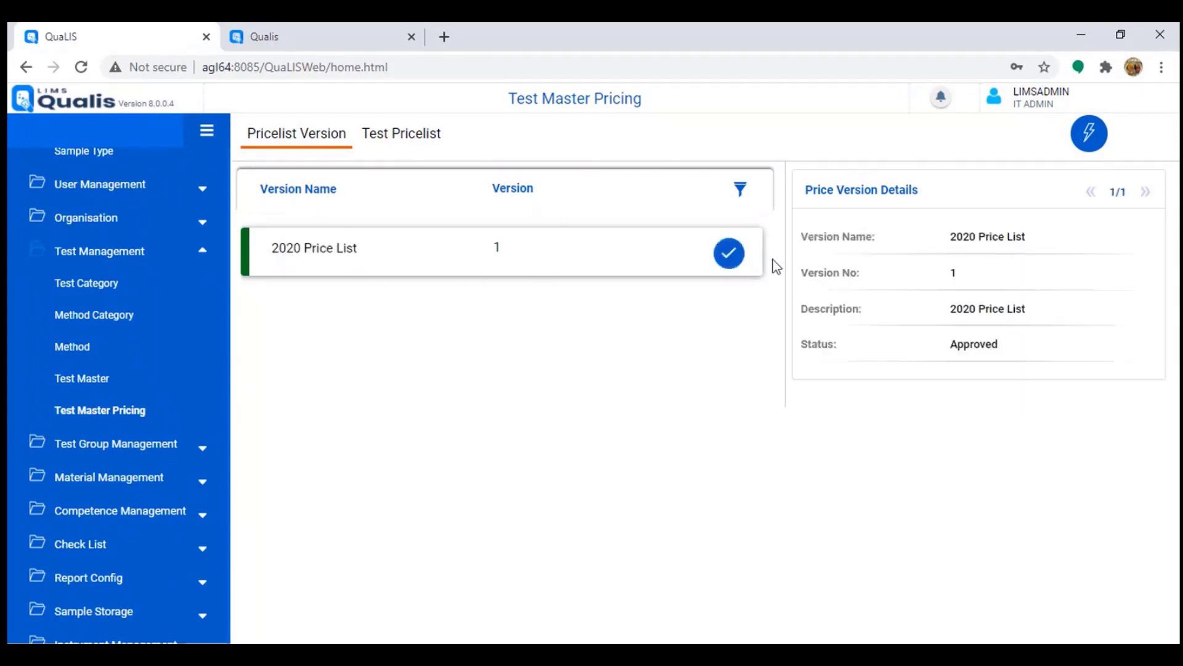
left_click(1091, 148)
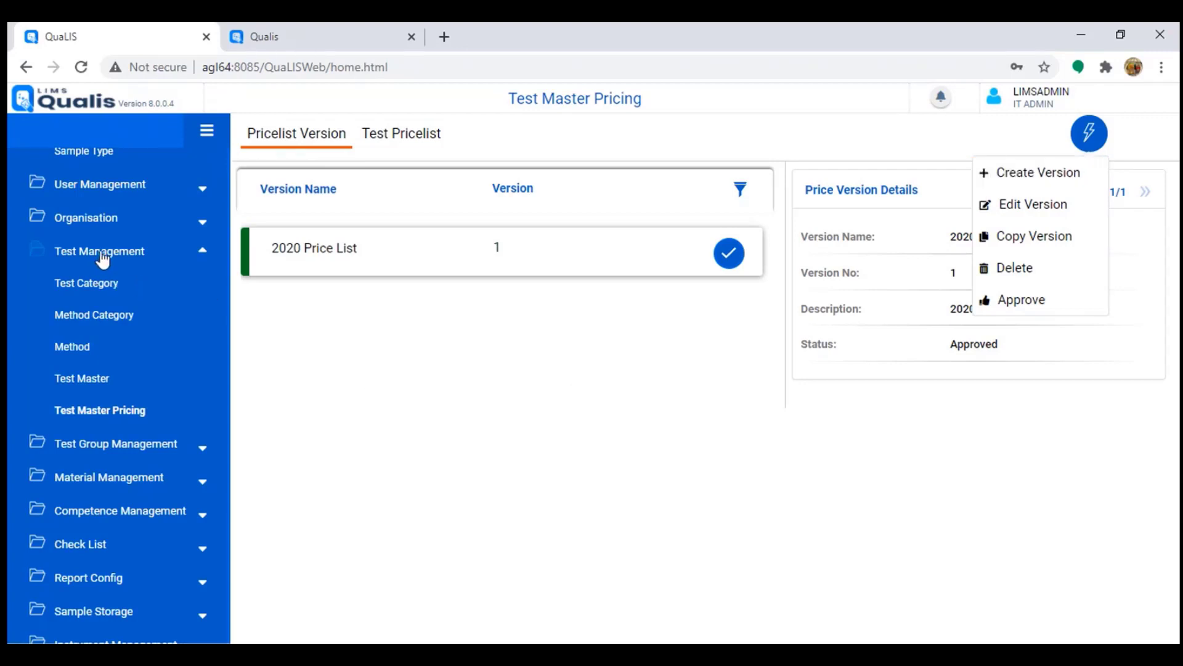
Open Test Group under Test Group Management and find the Paracetamol specifications in the Pharmaceutical sample category.
scroll(102, 259, "up", 3)
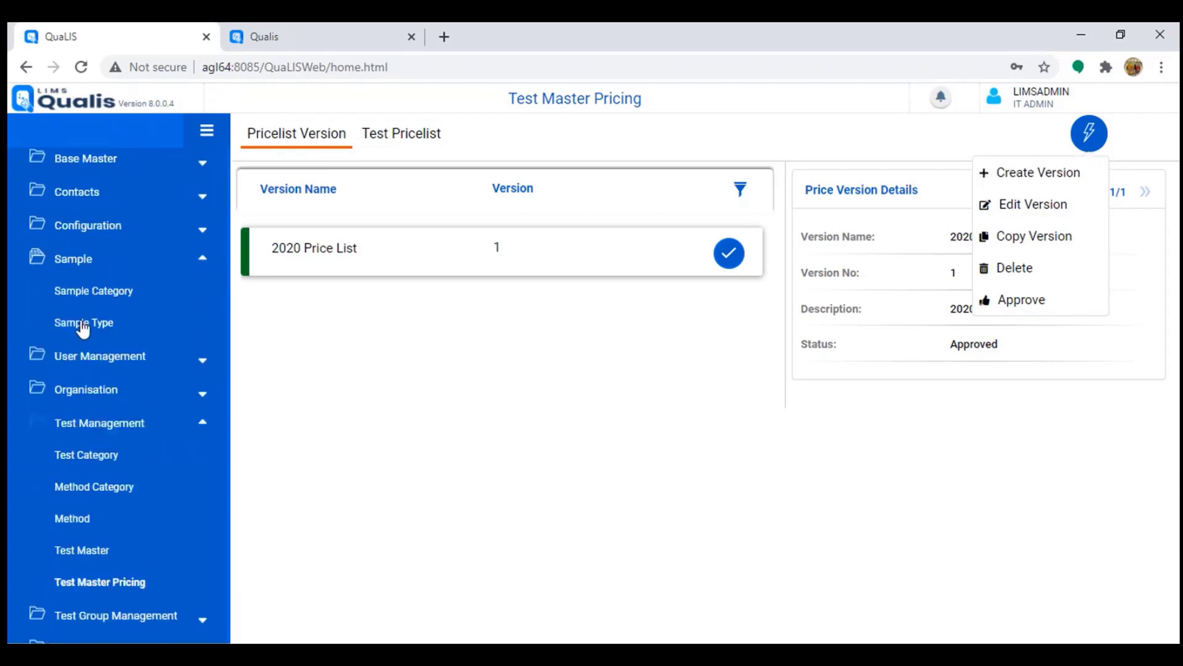
scroll(145, 383, "down", 3)
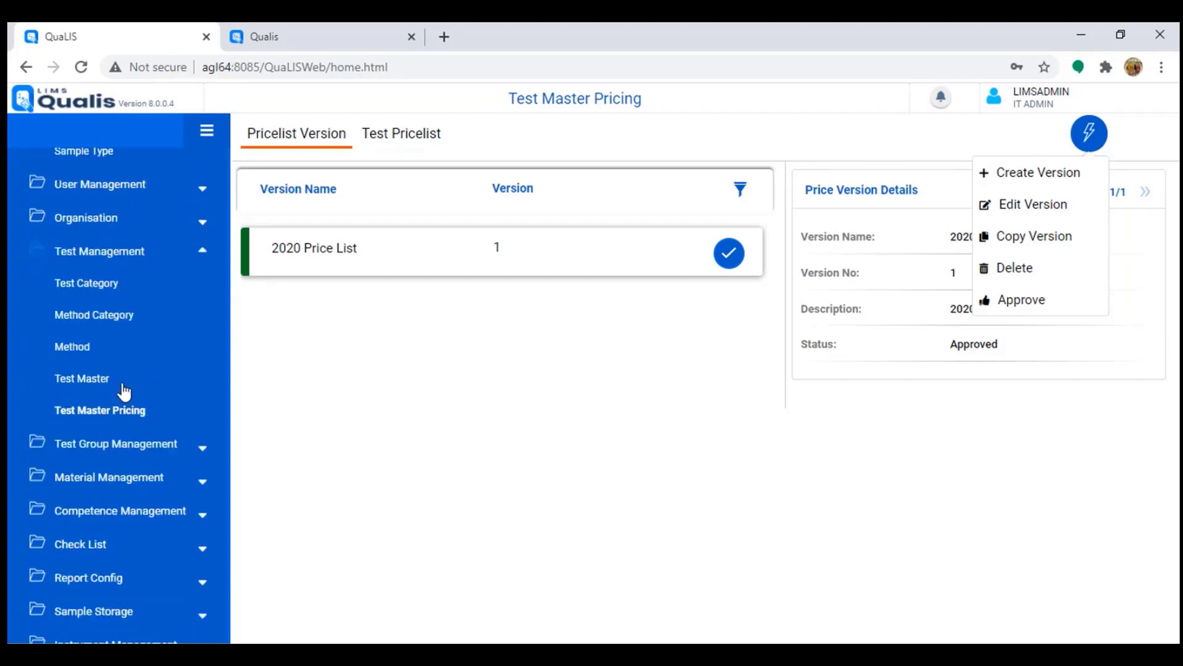
left_click(126, 449)
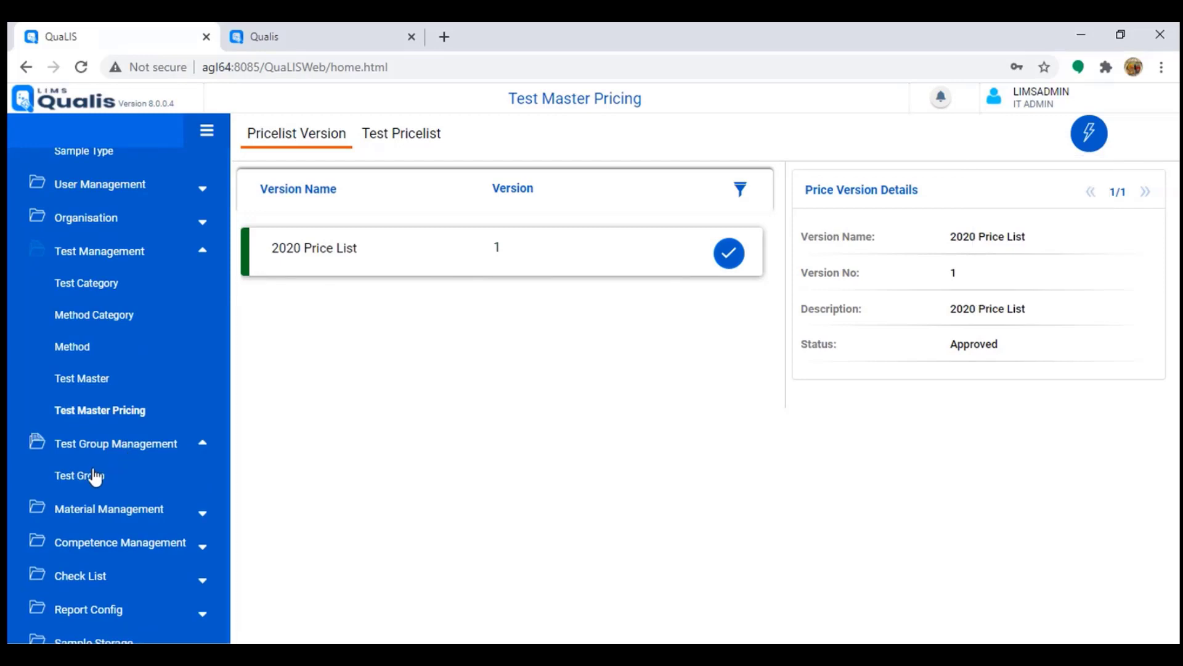
left_click(77, 478)
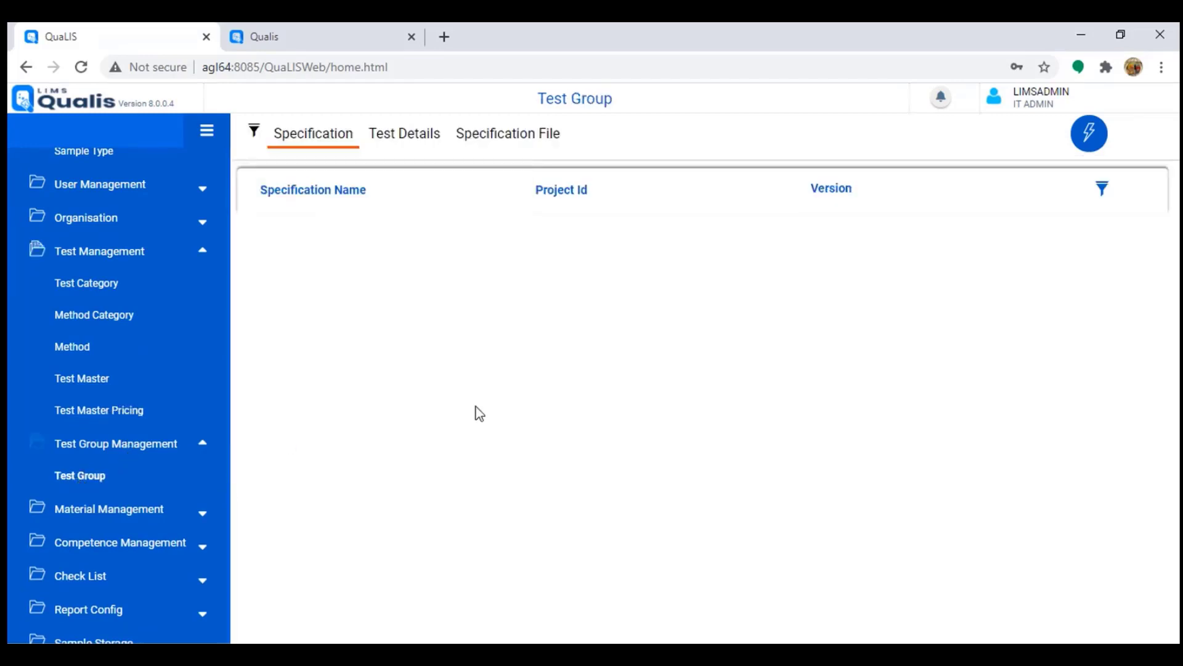
left_click(255, 135)
left_click(385, 270)
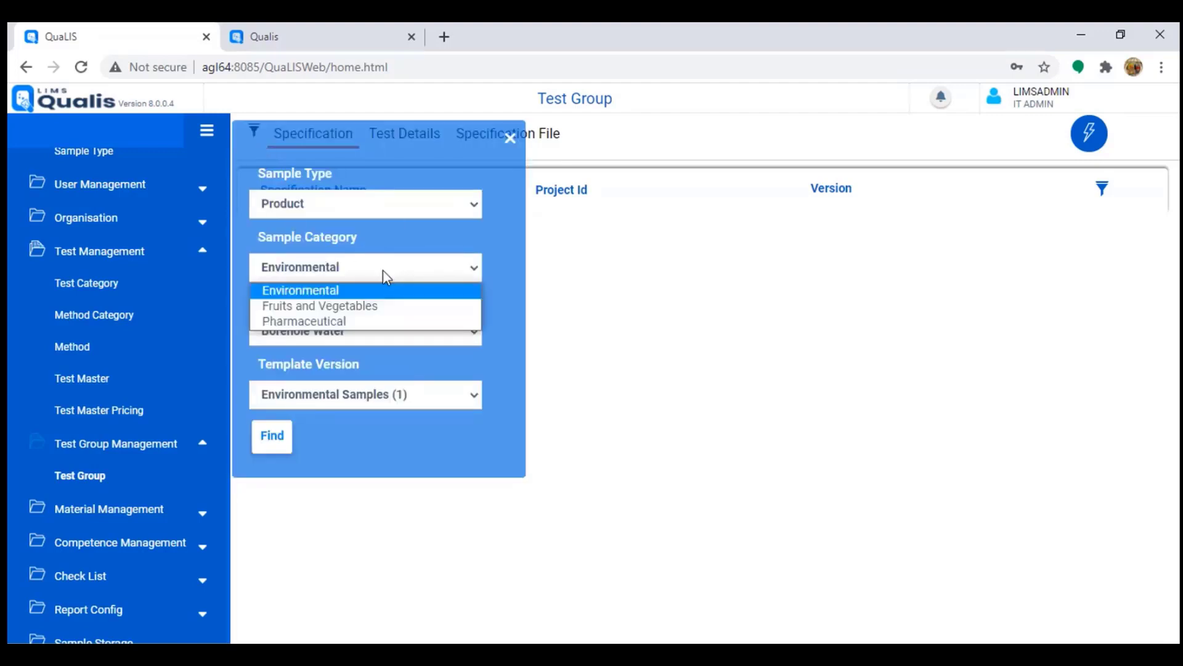
left_click(321, 321)
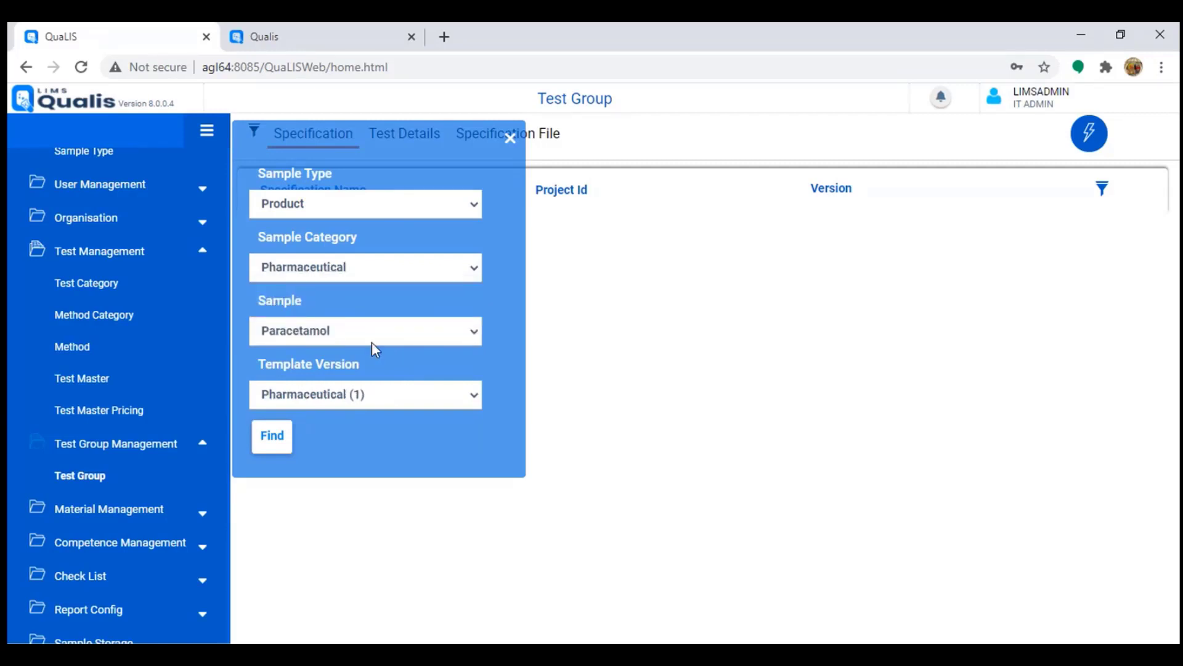
left_click(271, 438)
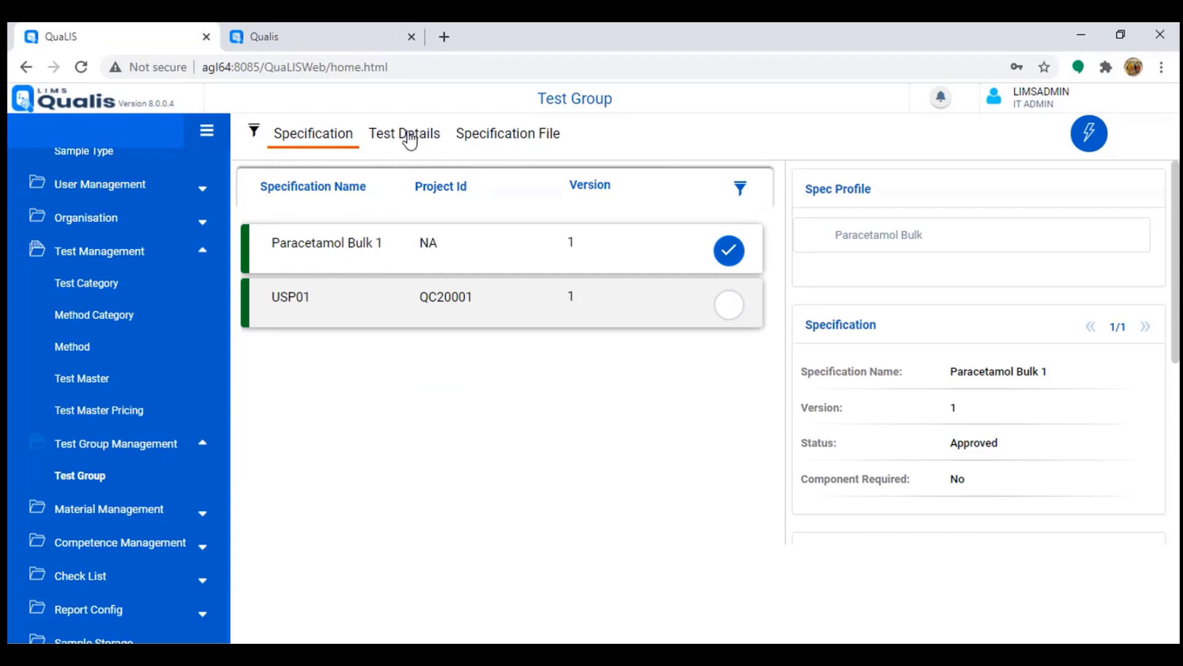
Review the tests, the Assay parameter and its parameter limits in the Paracetamol Bulk 1 specification, and return to the specification list.
left_click(368, 249)
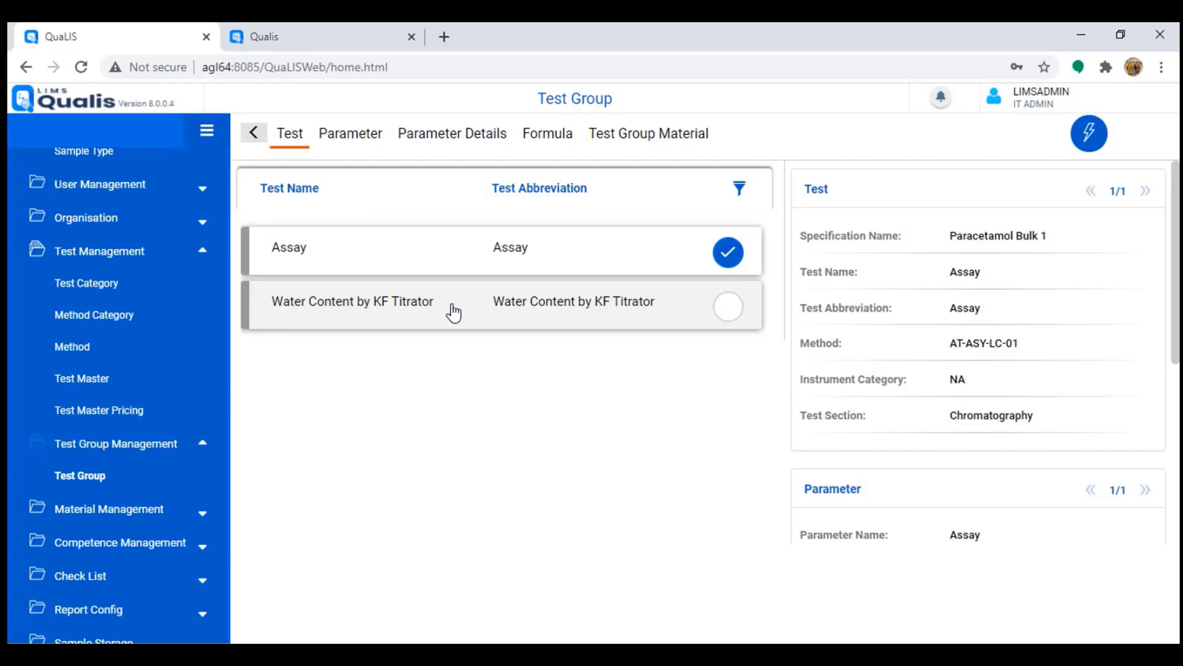
left_click(348, 142)
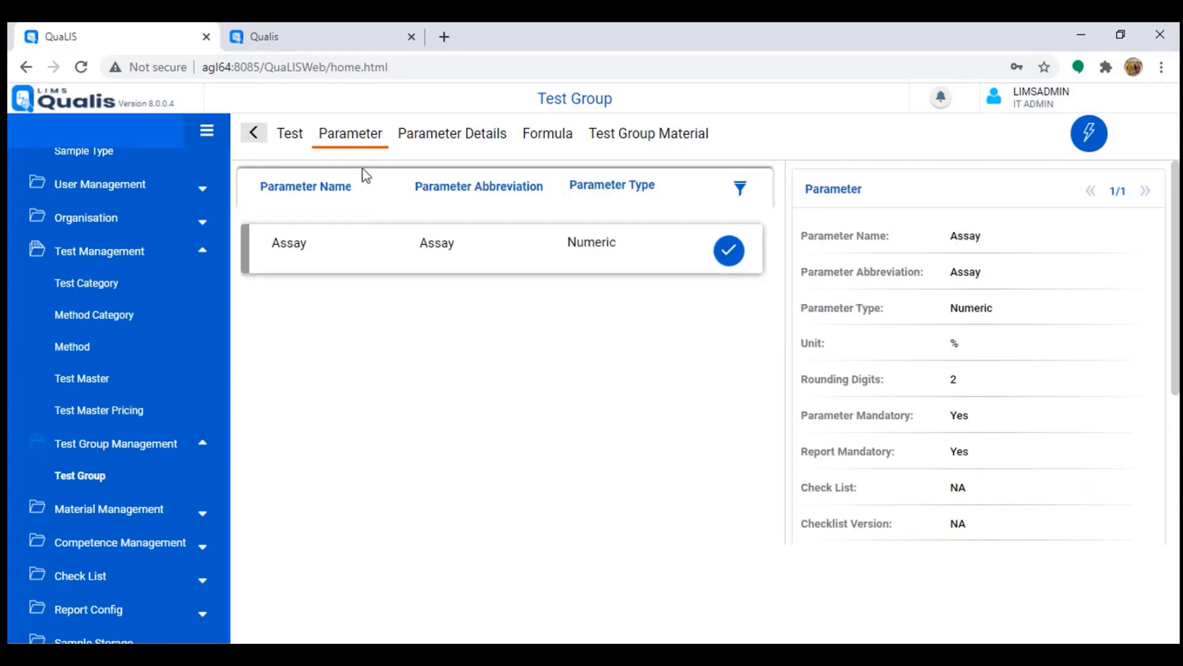
left_click(453, 137)
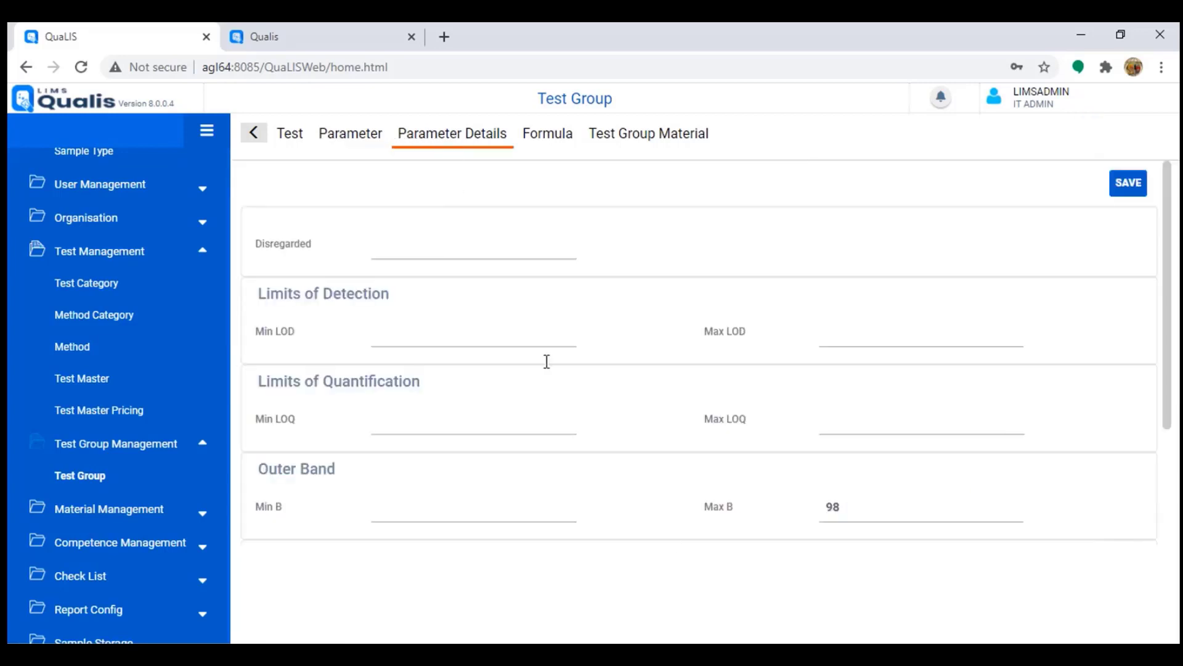
left_click_drag(858, 509, 827, 509)
left_click(255, 133)
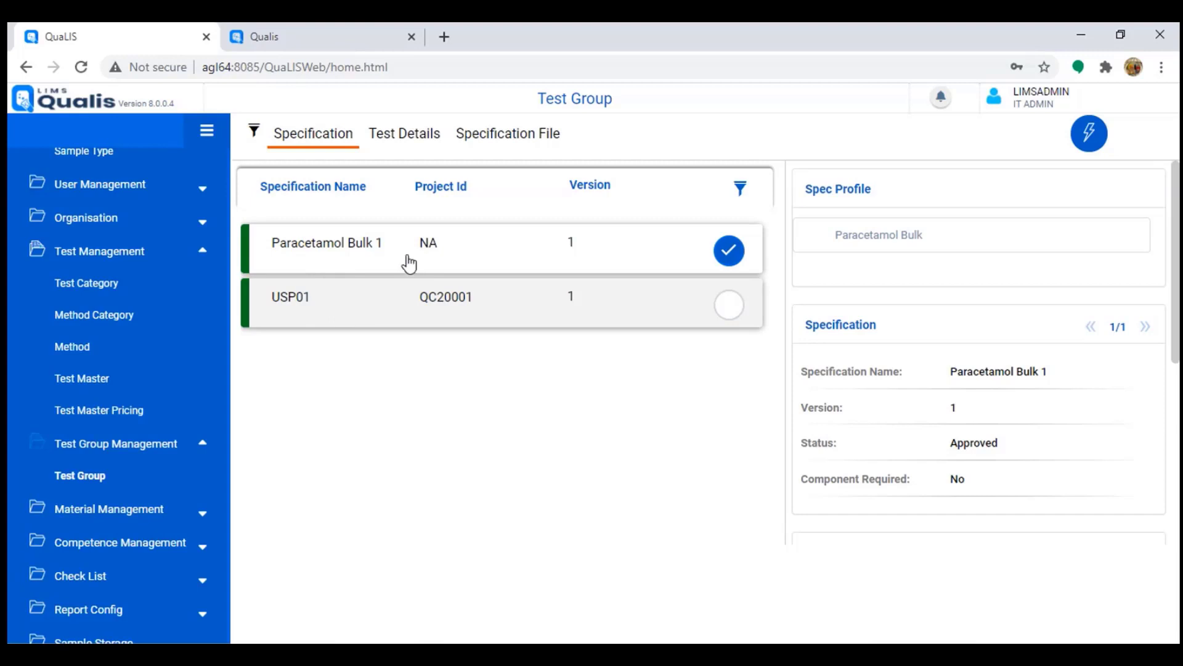
Compare the USP01 and Paracetamol Bulk 1 specifications, and review the latter's Assay parameter limits and the available specification actions.
left_click(603, 314)
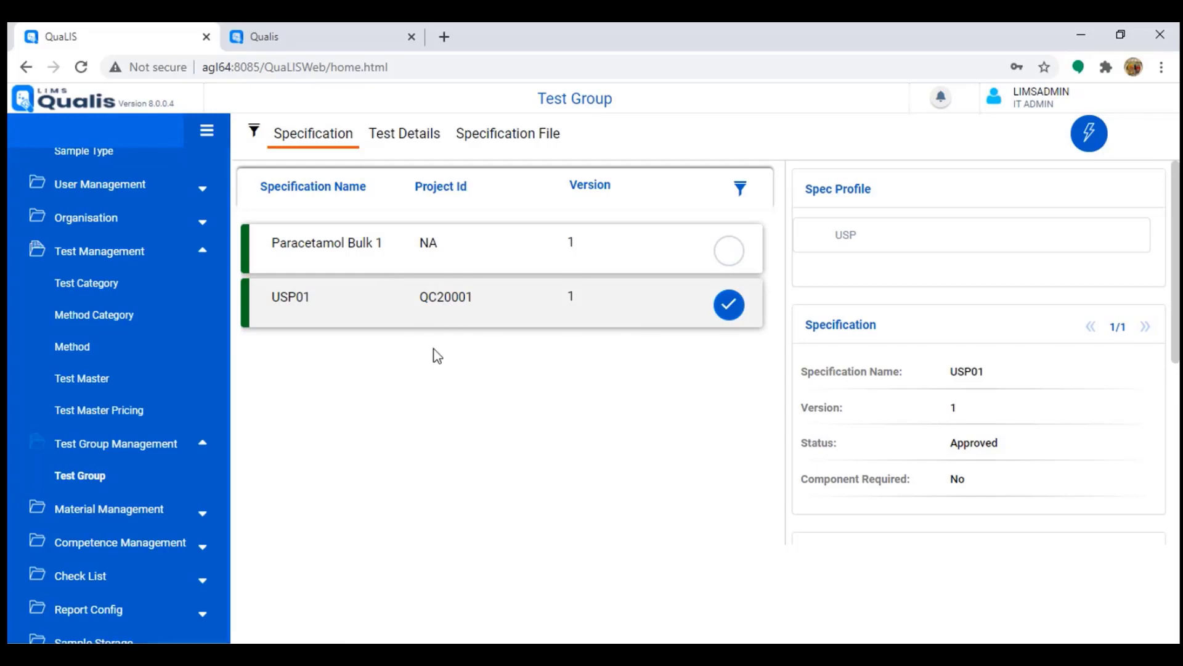
left_click(396, 253)
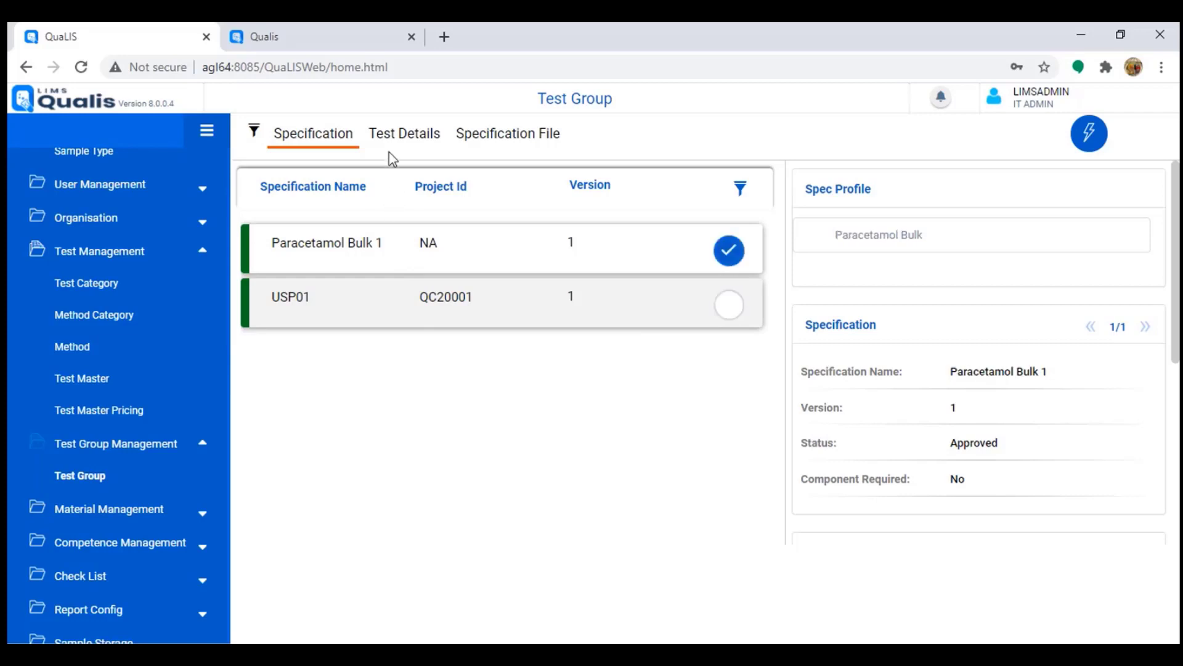
left_click(395, 141)
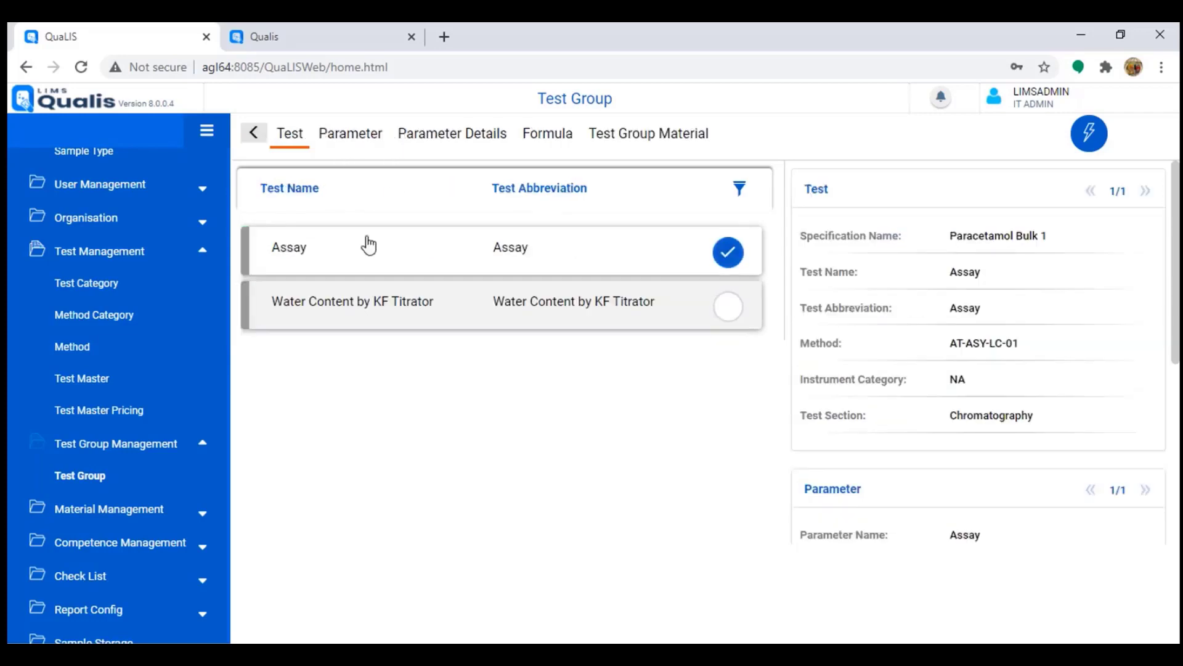
left_click(369, 133)
left_click(478, 136)
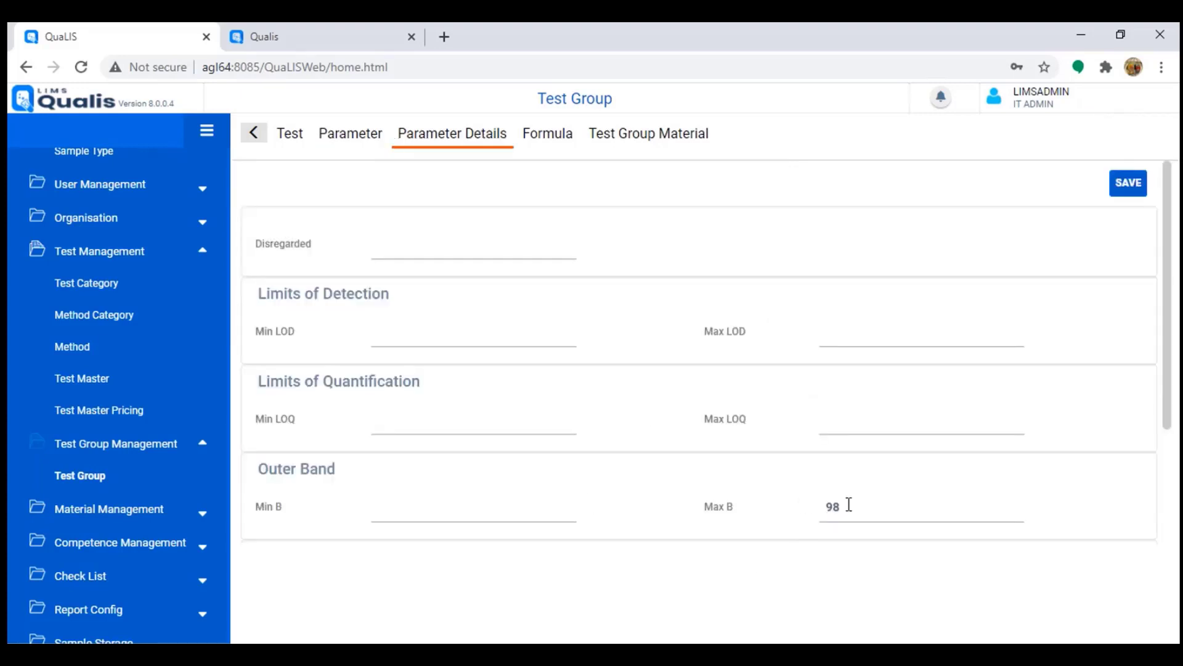
left_click(253, 137)
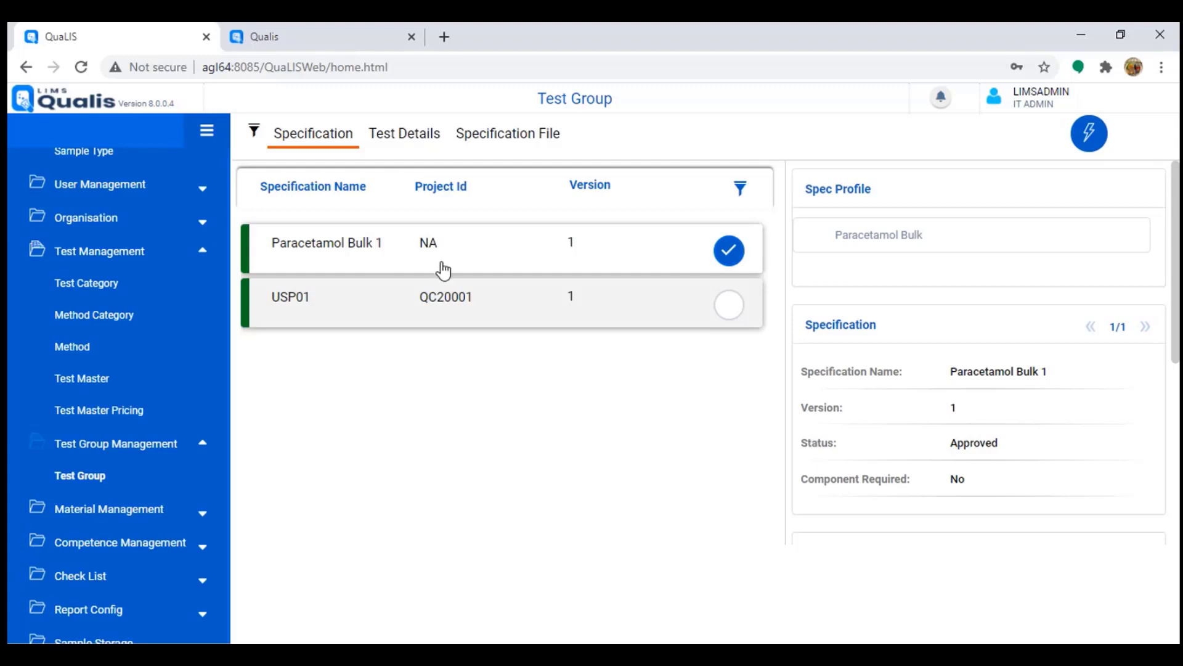
left_click(1086, 147)
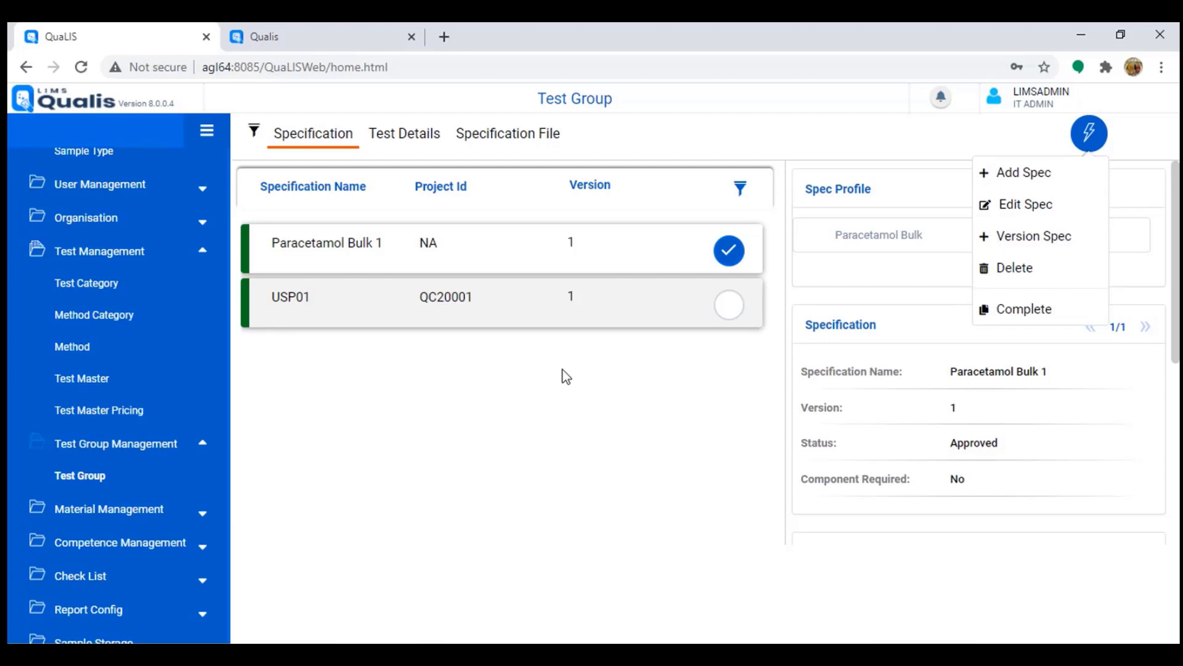
left_click(473, 387)
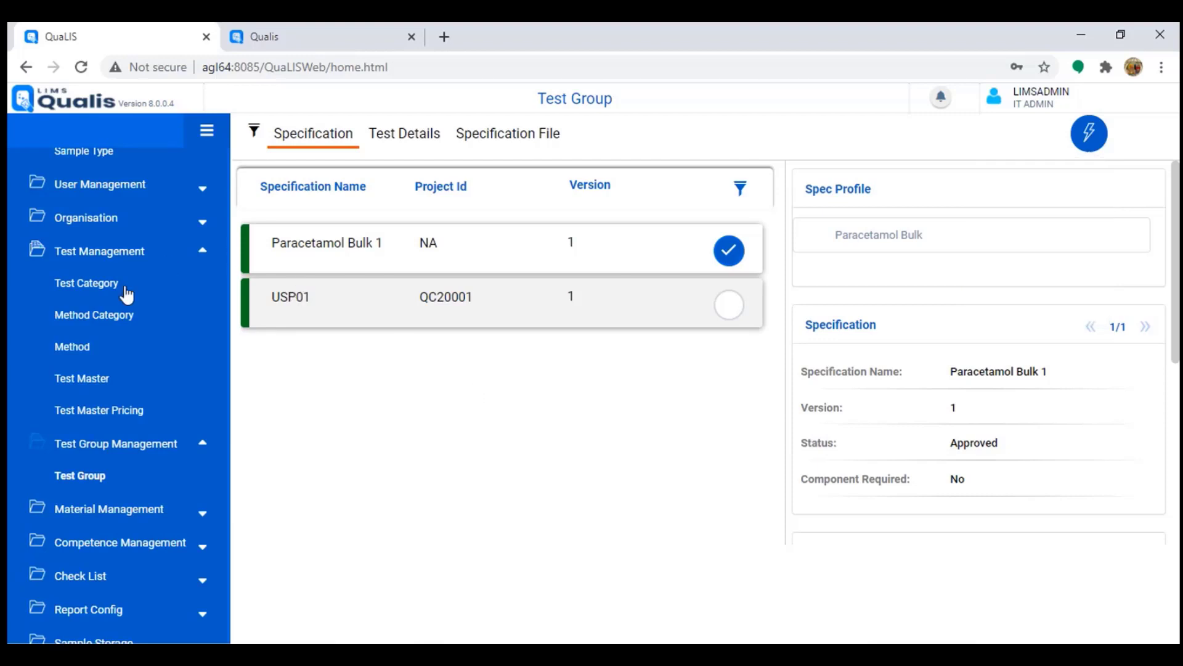
Open Approval Configuration, find the Test Group Approval subtype and review the user role assigned to its approval level.
scroll(126, 294, "up", 4)
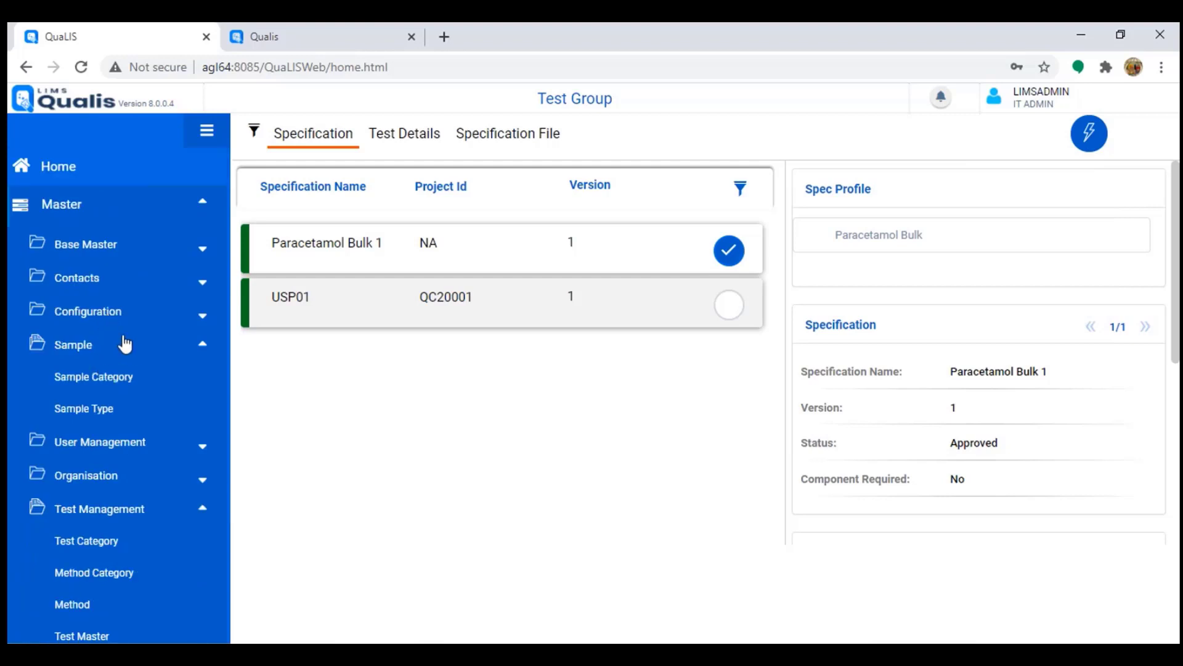
left_click(102, 313)
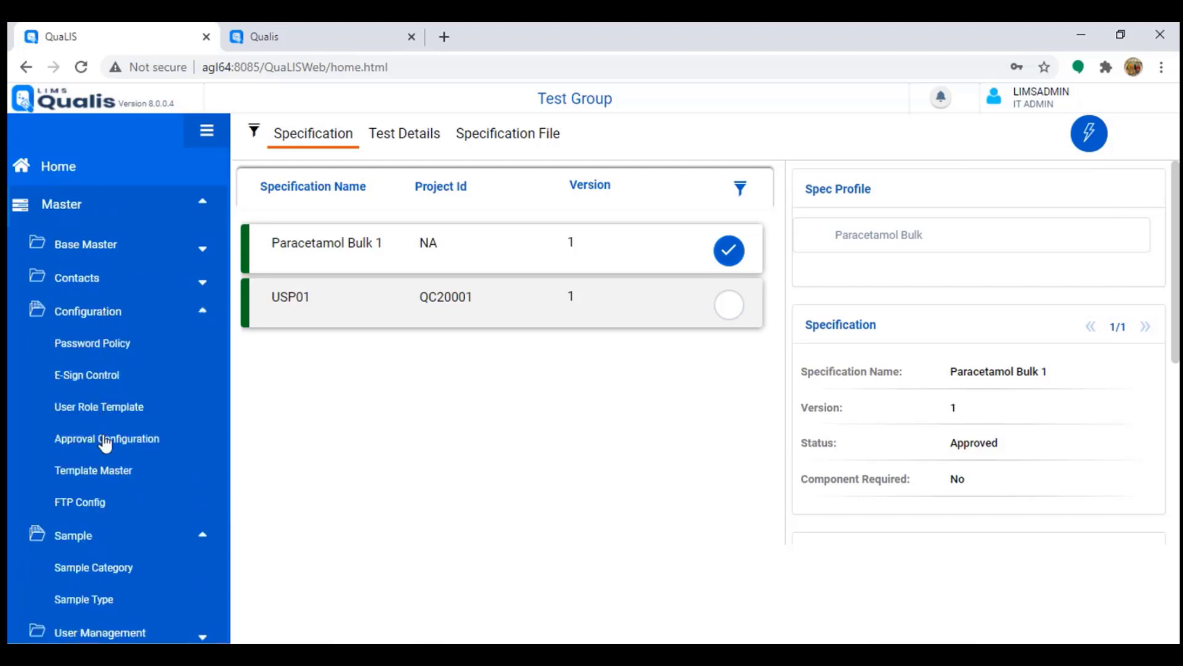
left_click(105, 440)
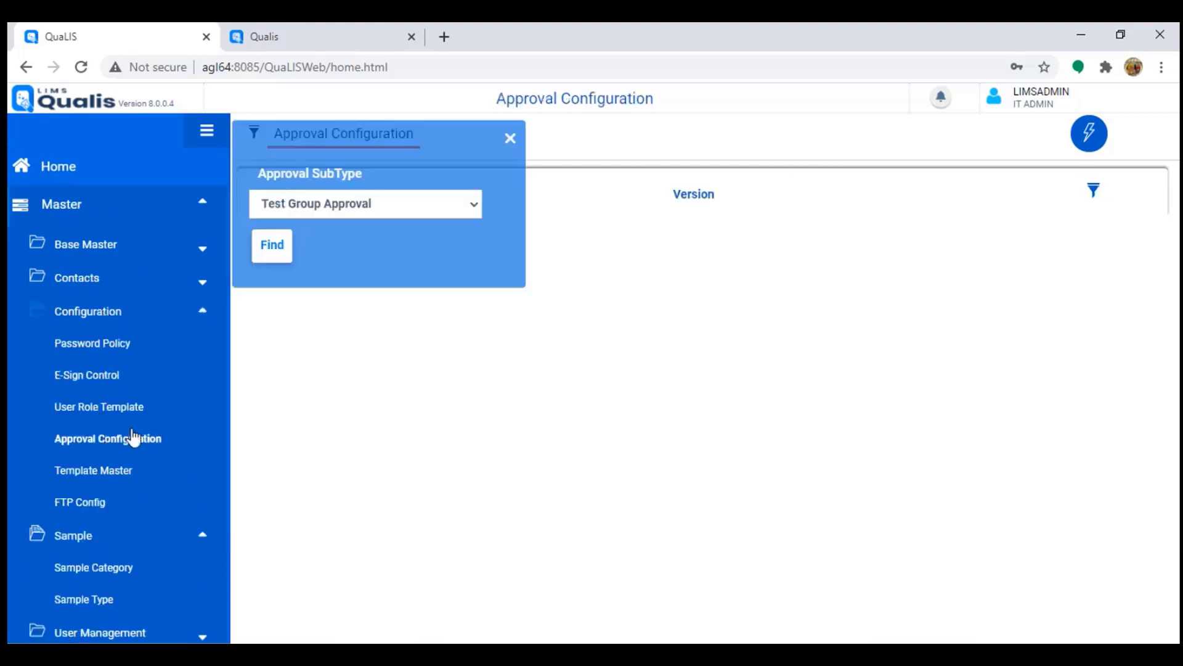
left_click(285, 252)
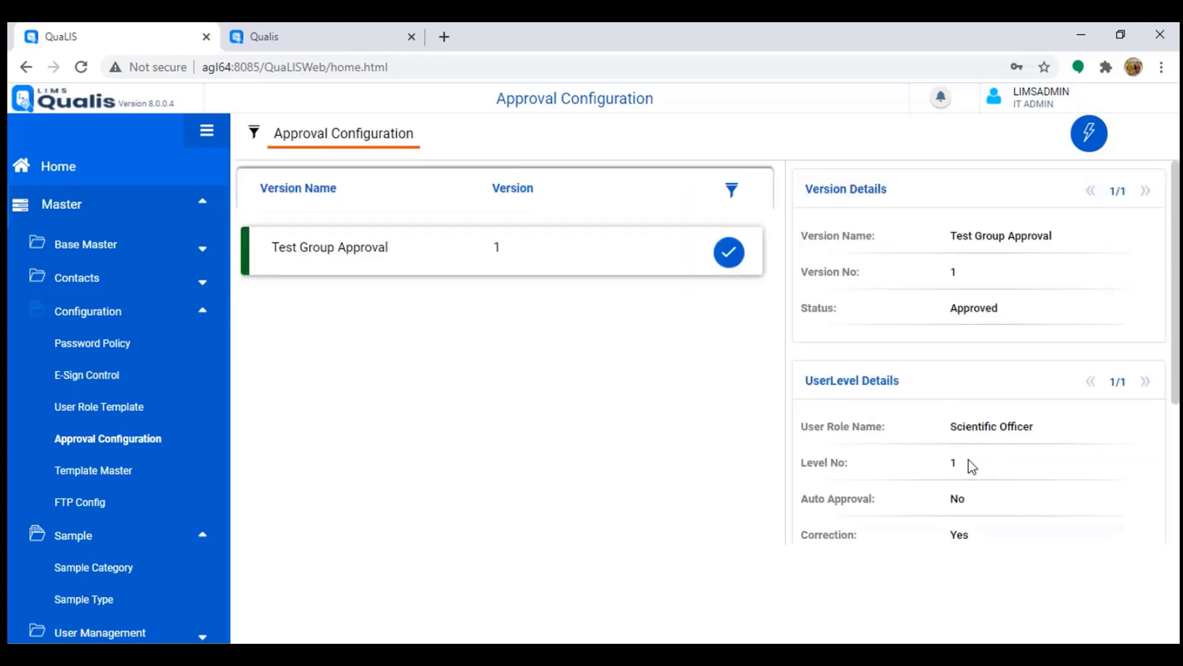
left_click_drag(956, 426, 1086, 436)
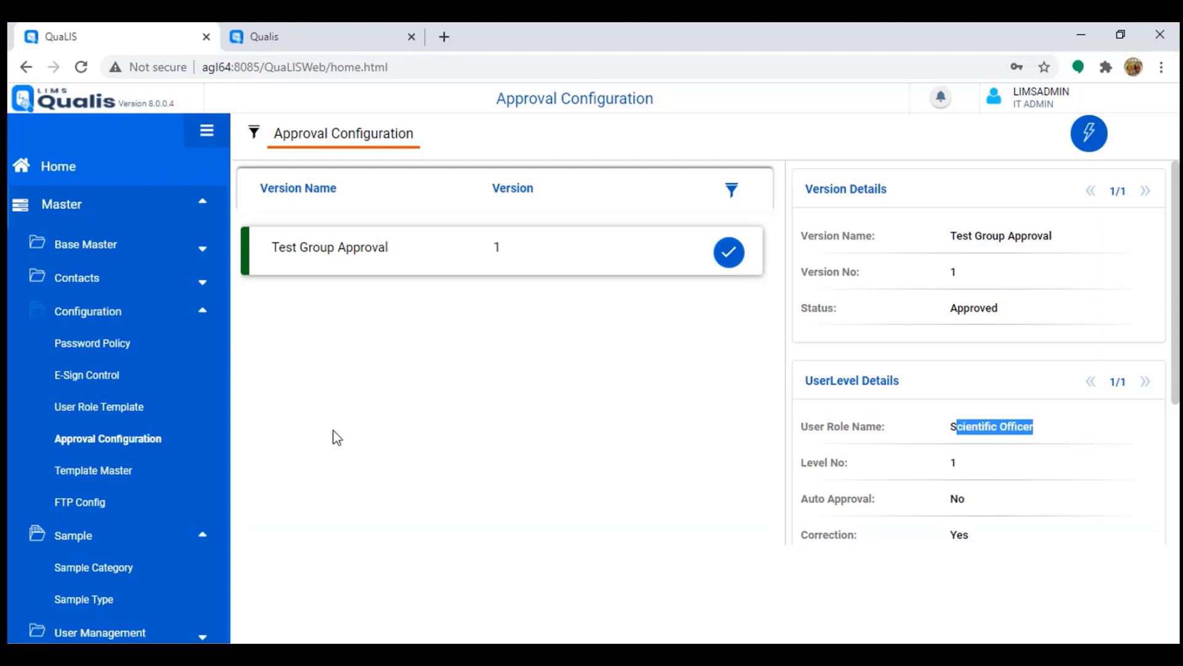
Open Instrument under Instrument Management, find the Auto Titrator instruments and review the KF-001 details.
left_click(113, 321)
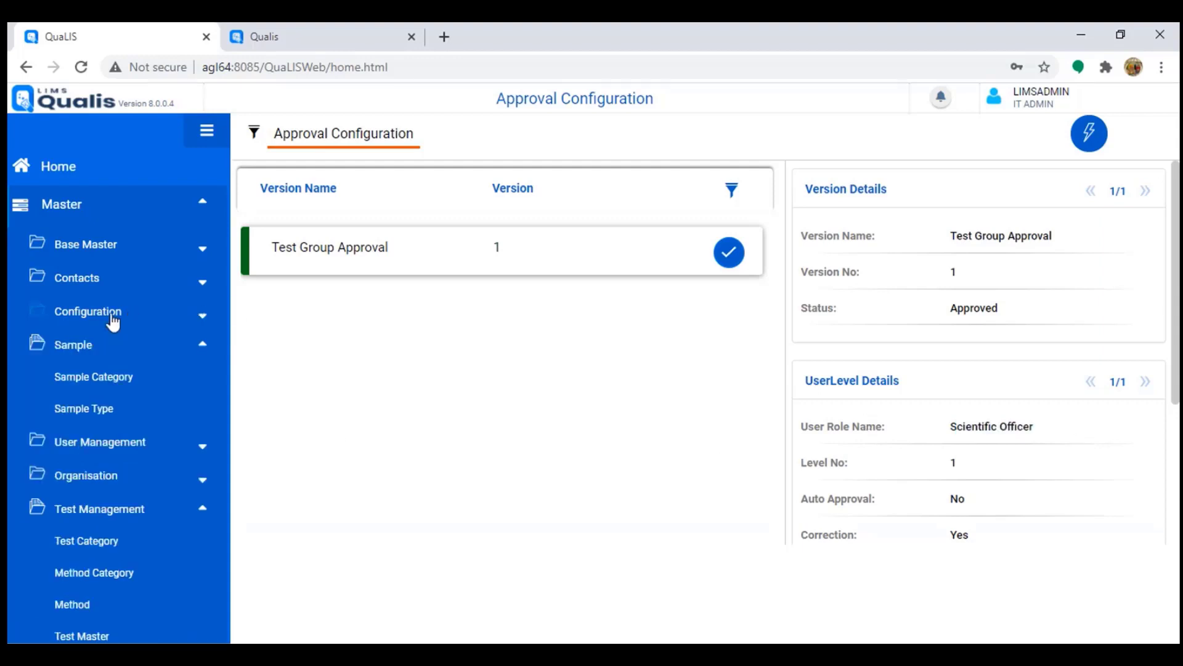
scroll(80, 401, "down", 8)
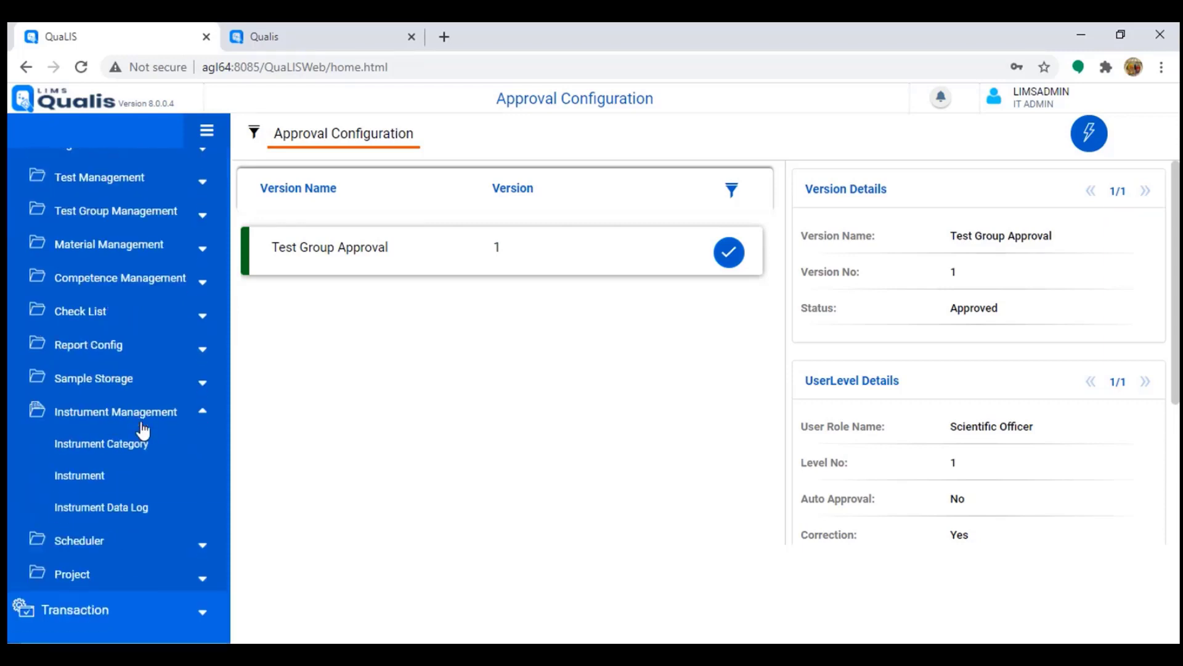
left_click(91, 364)
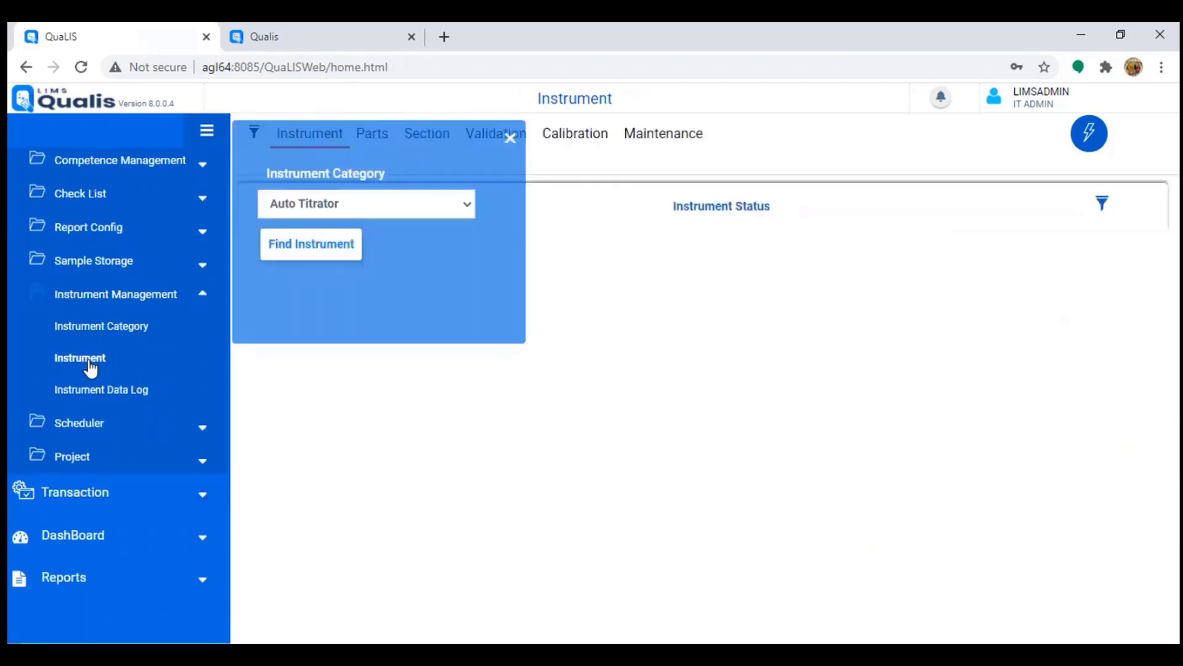
left_click(333, 254)
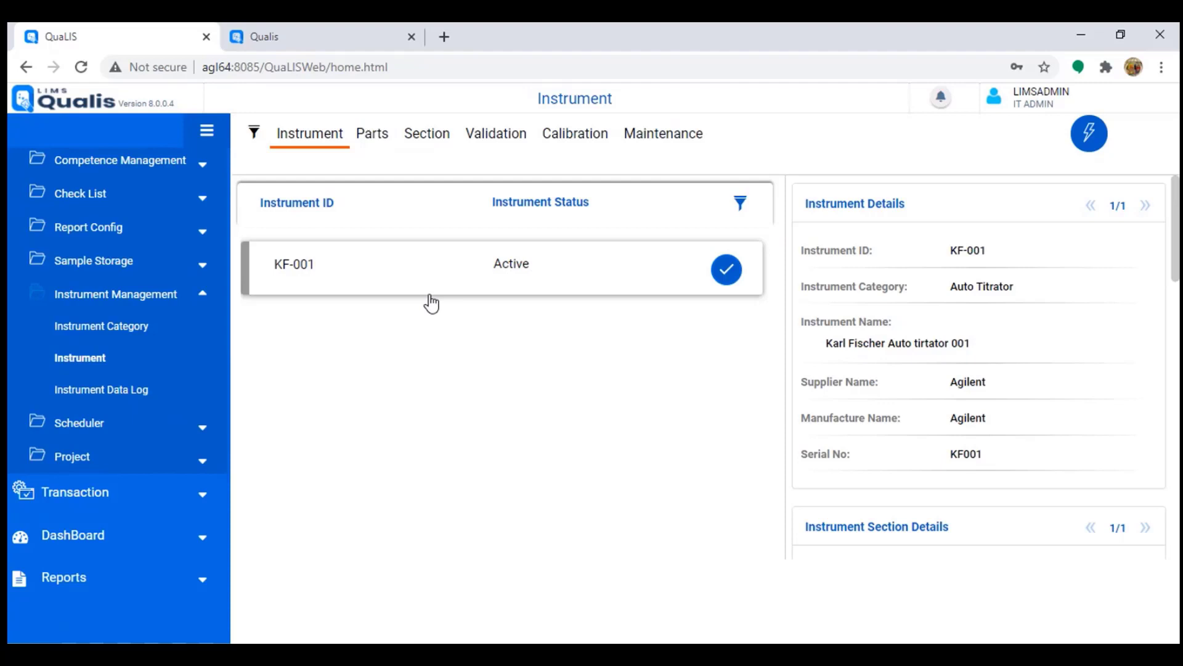
triple_click(306, 266)
left_click(288, 267)
Review the calibration and validation records of instrument KF-001, and return to the instrument list.
left_click(586, 134)
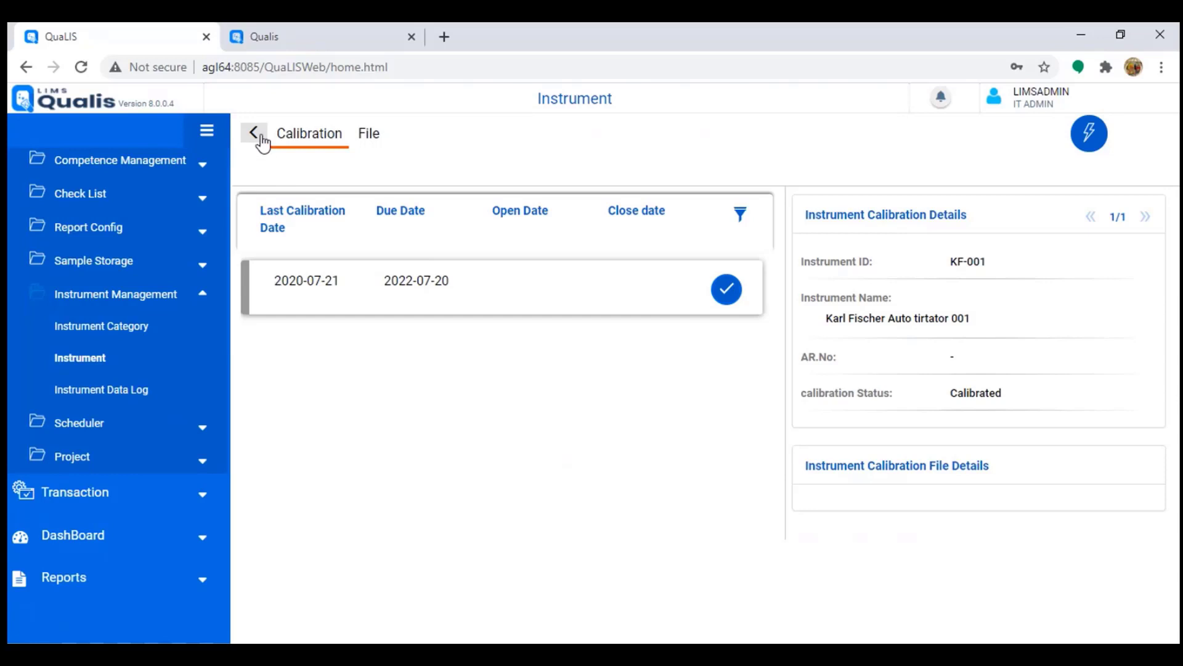
left_click(253, 133)
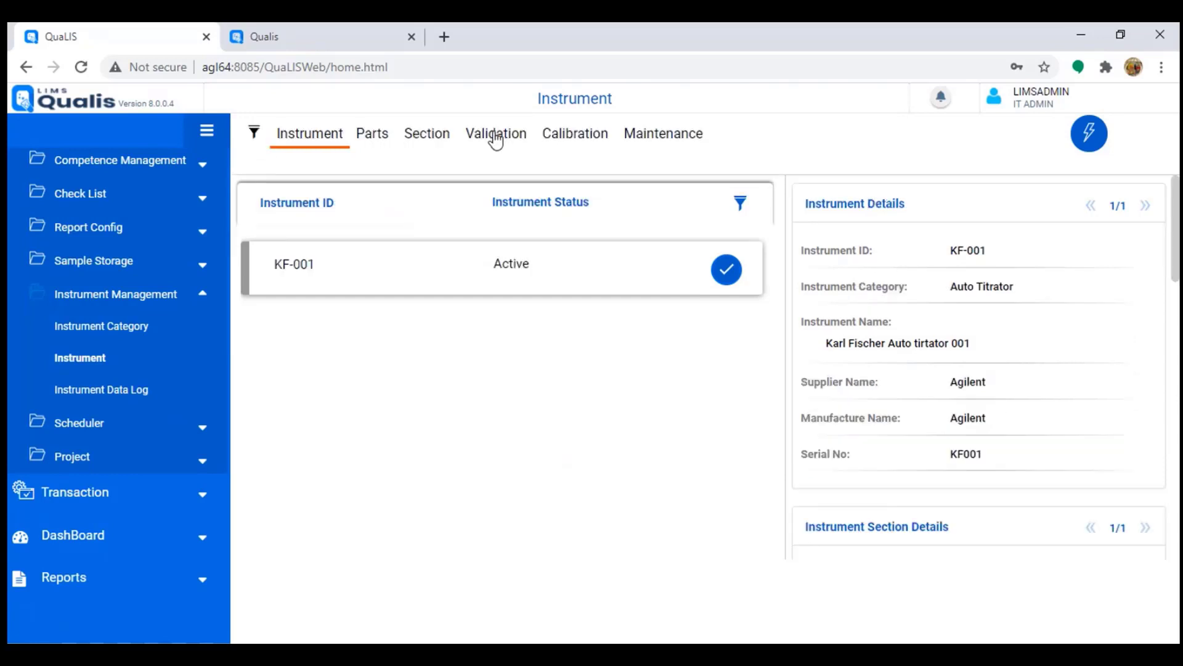
left_click(496, 134)
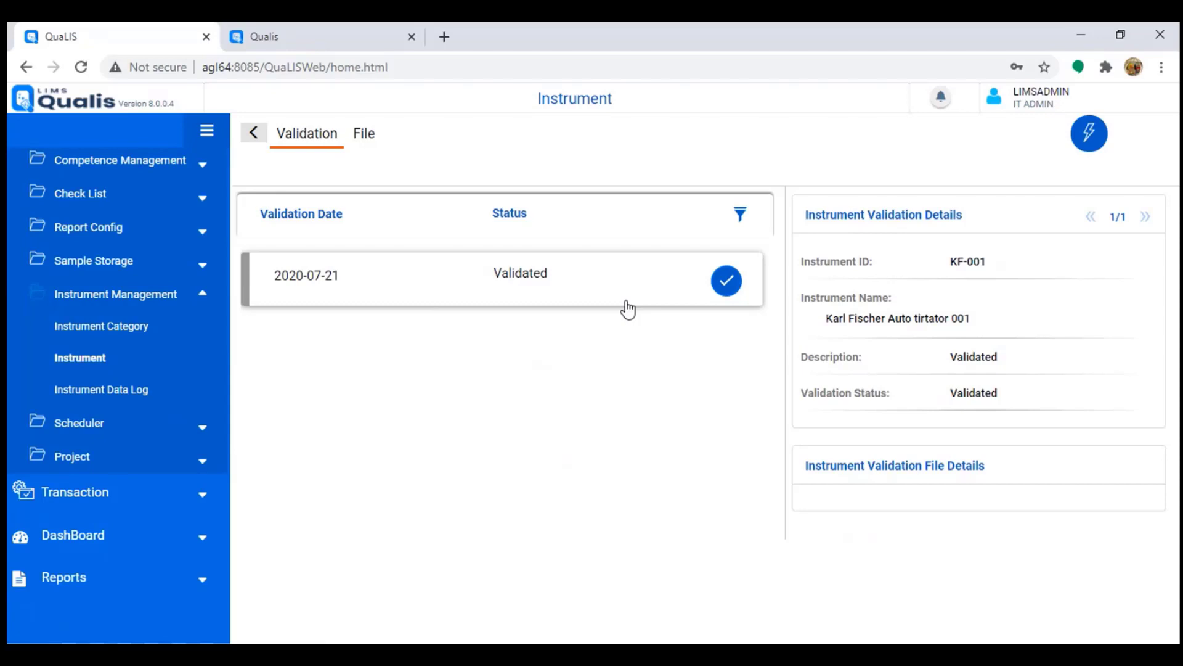
left_click(254, 135)
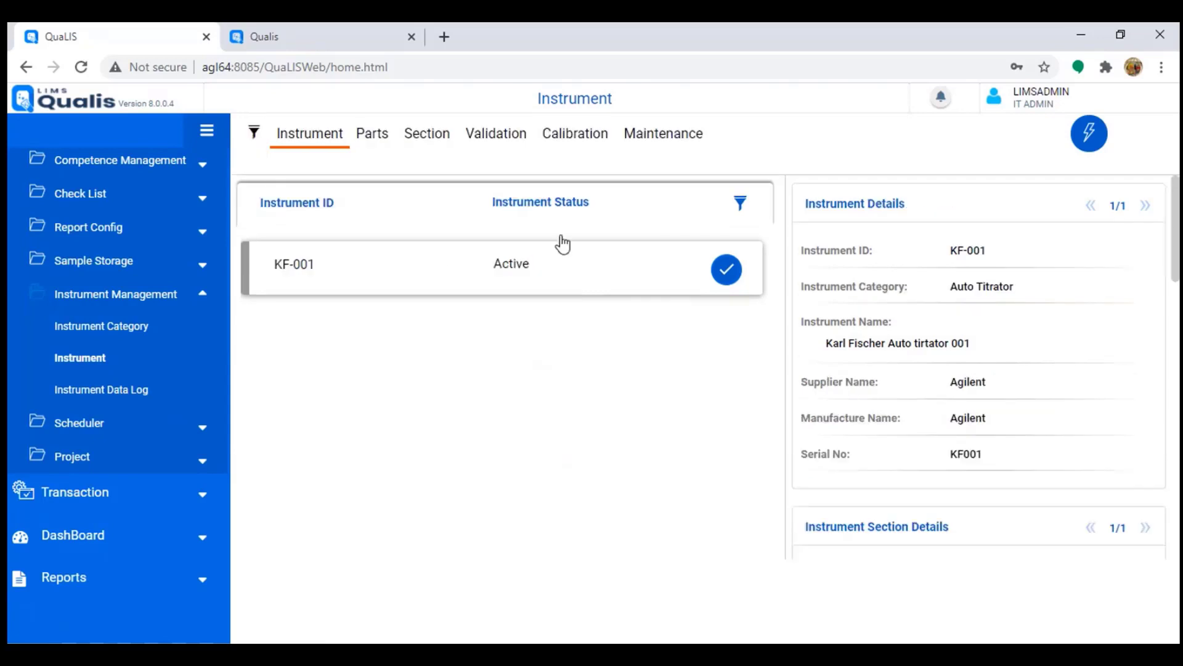
Check the maintenance status, calibration status and calibration due date of KF-001, and look at the notifications.
left_click(669, 140)
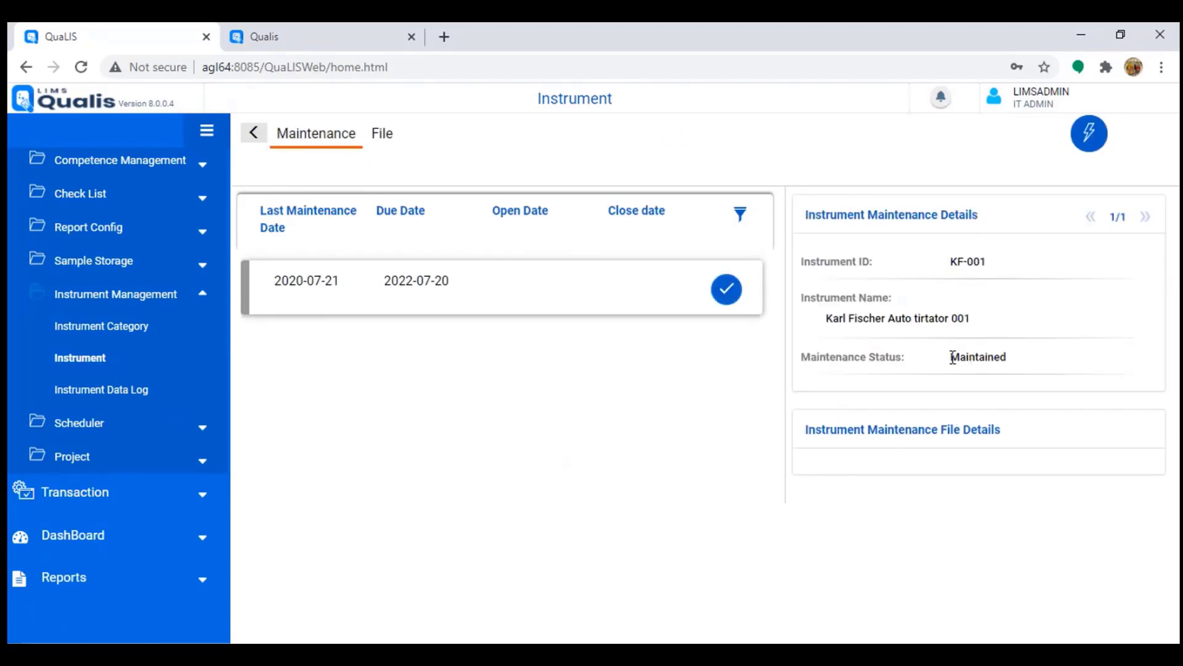
left_click_drag(954, 357, 1016, 358)
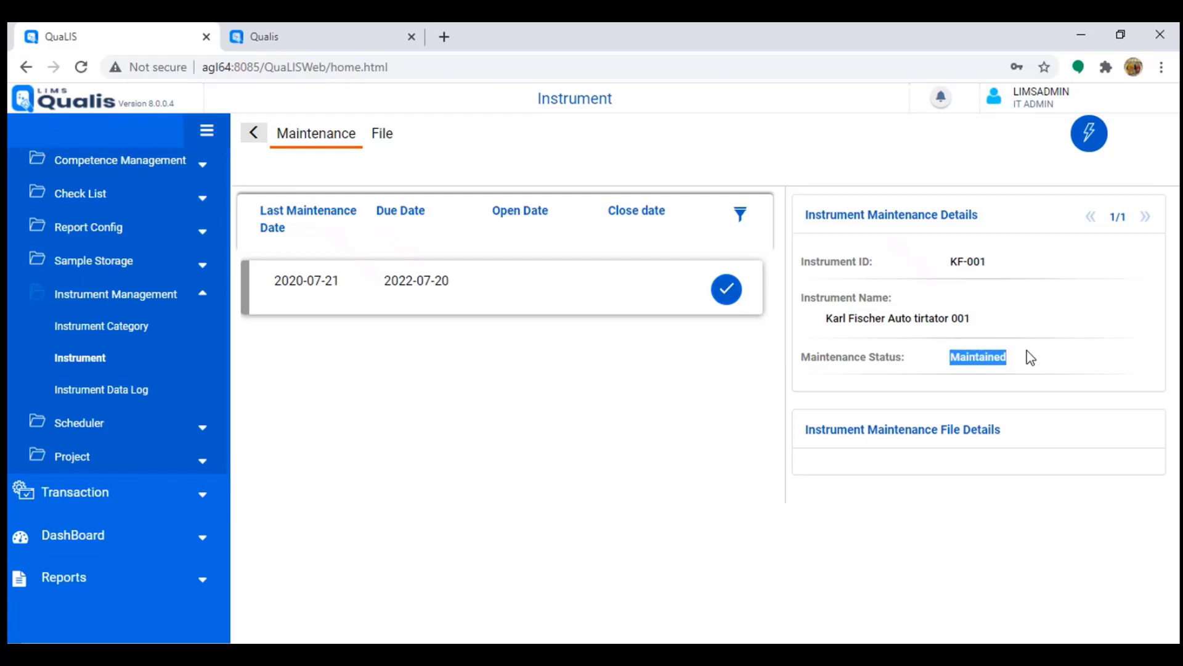
left_click(252, 135)
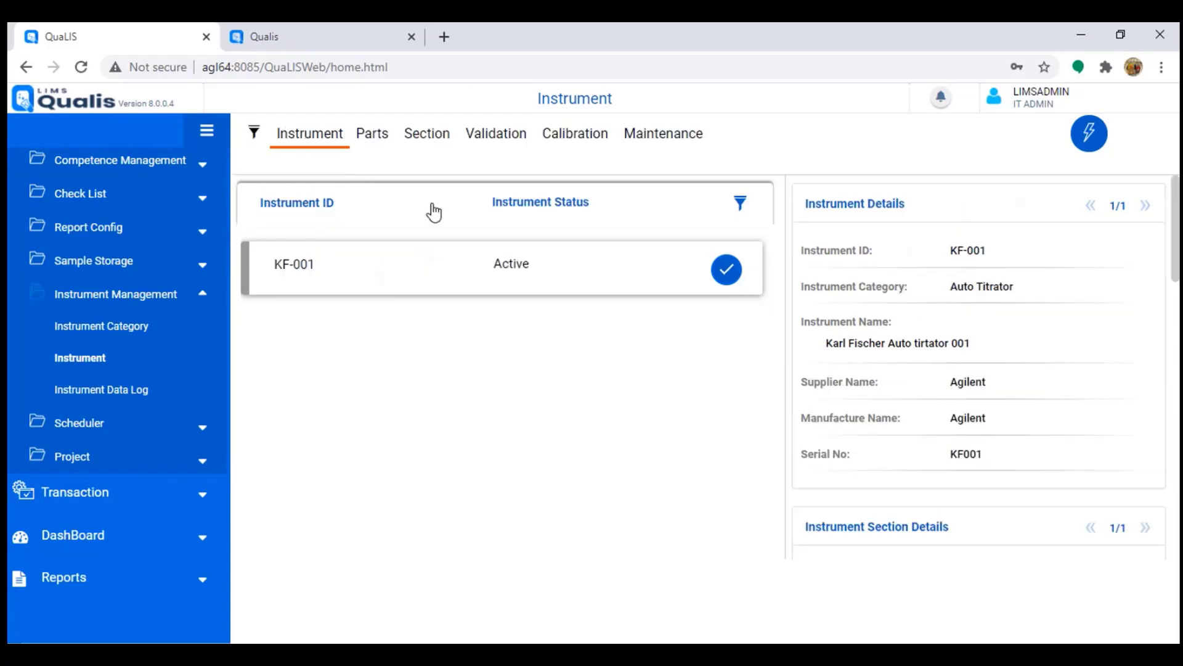
left_click(577, 133)
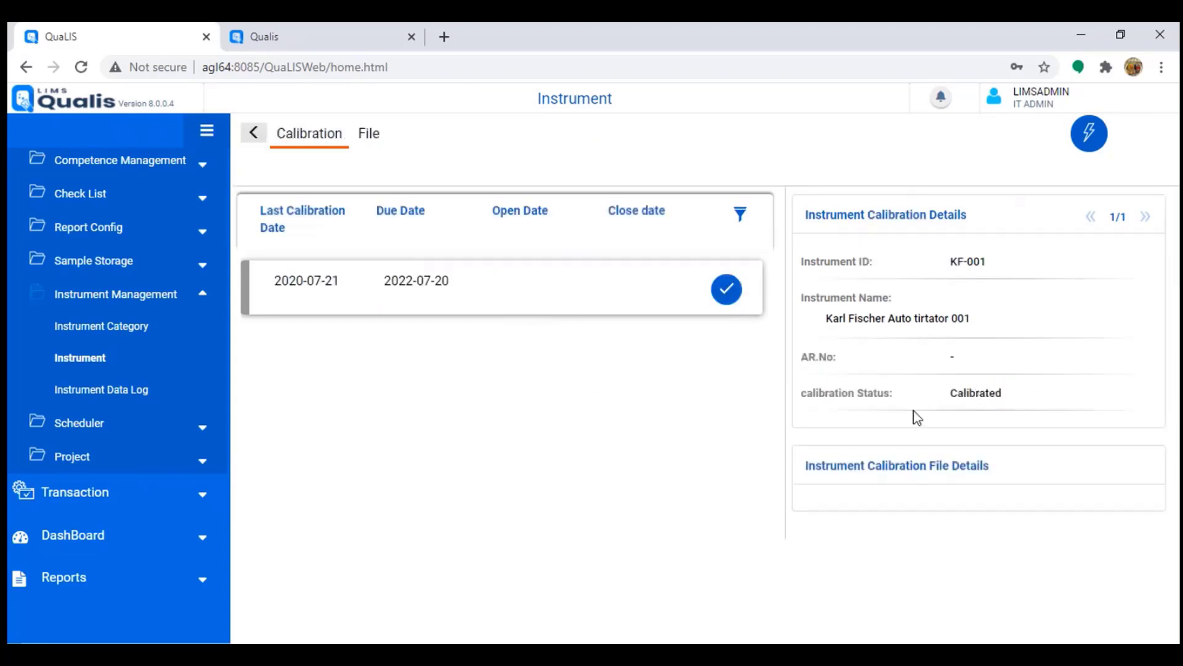
left_click_drag(950, 391, 1046, 401)
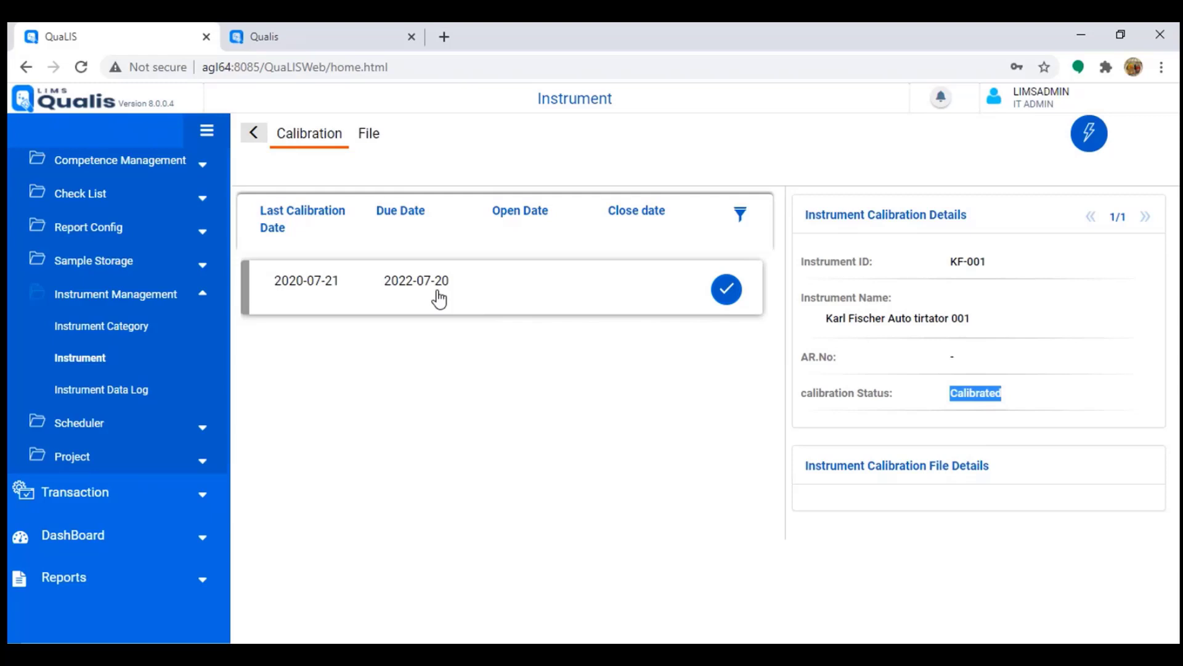
left_click(254, 133)
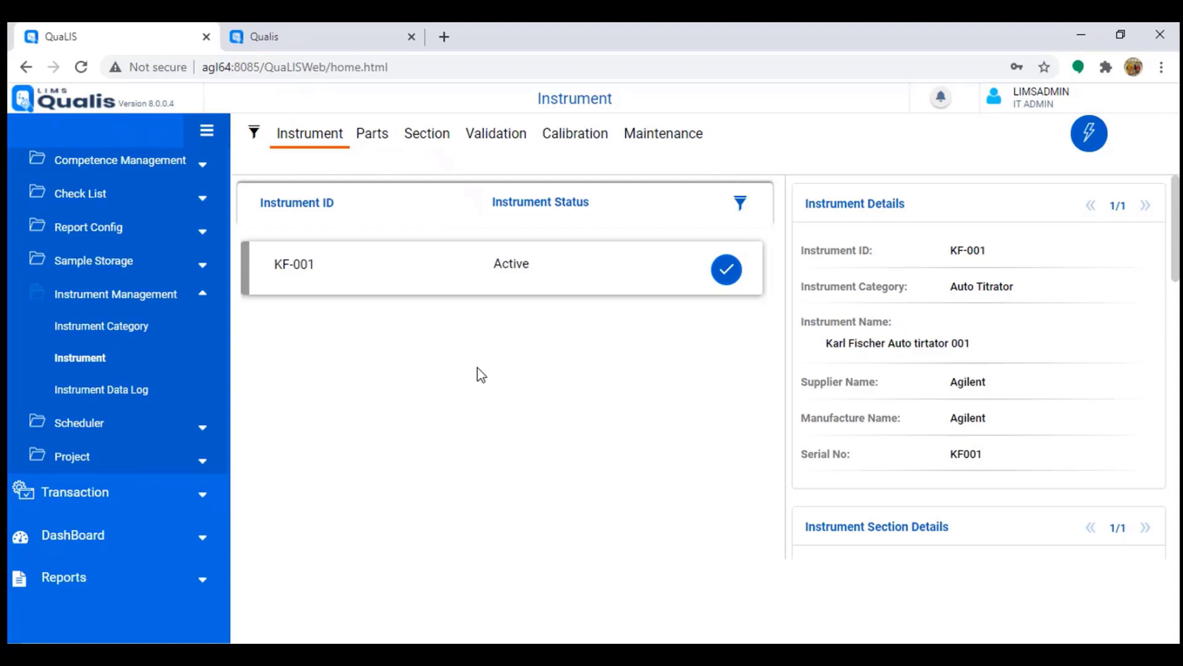
left_click(937, 98)
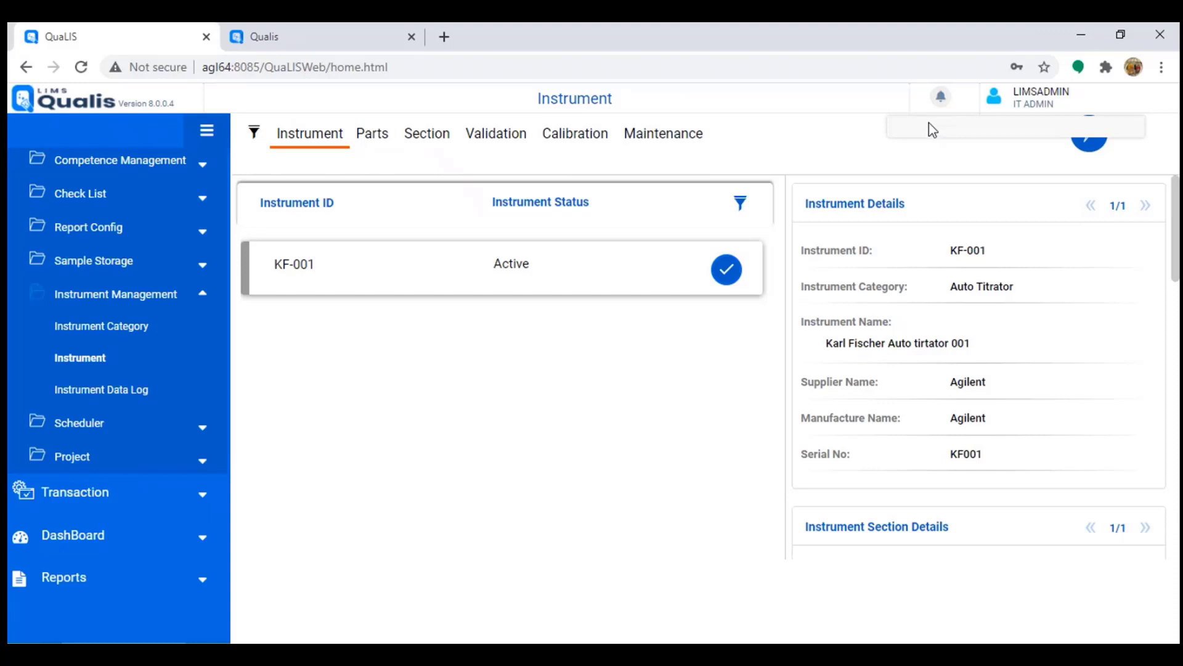
left_click(942, 98)
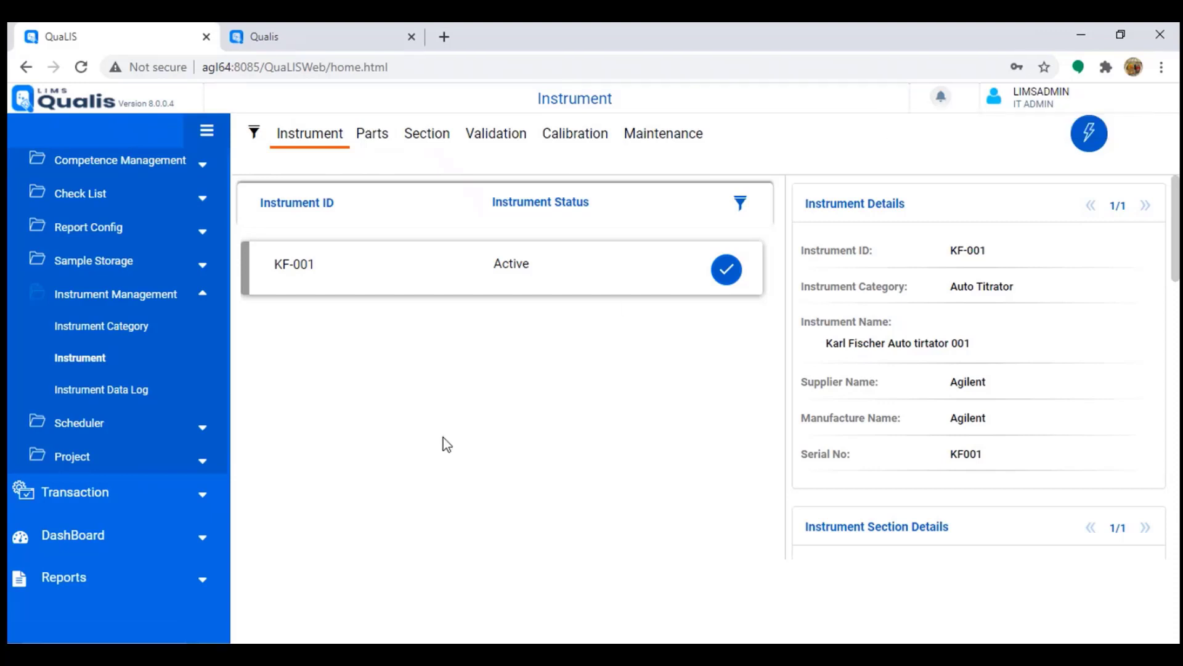
Open Material under Material Management and find the Material Inventory Type materials in the Instrument Spares category.
left_click(137, 295)
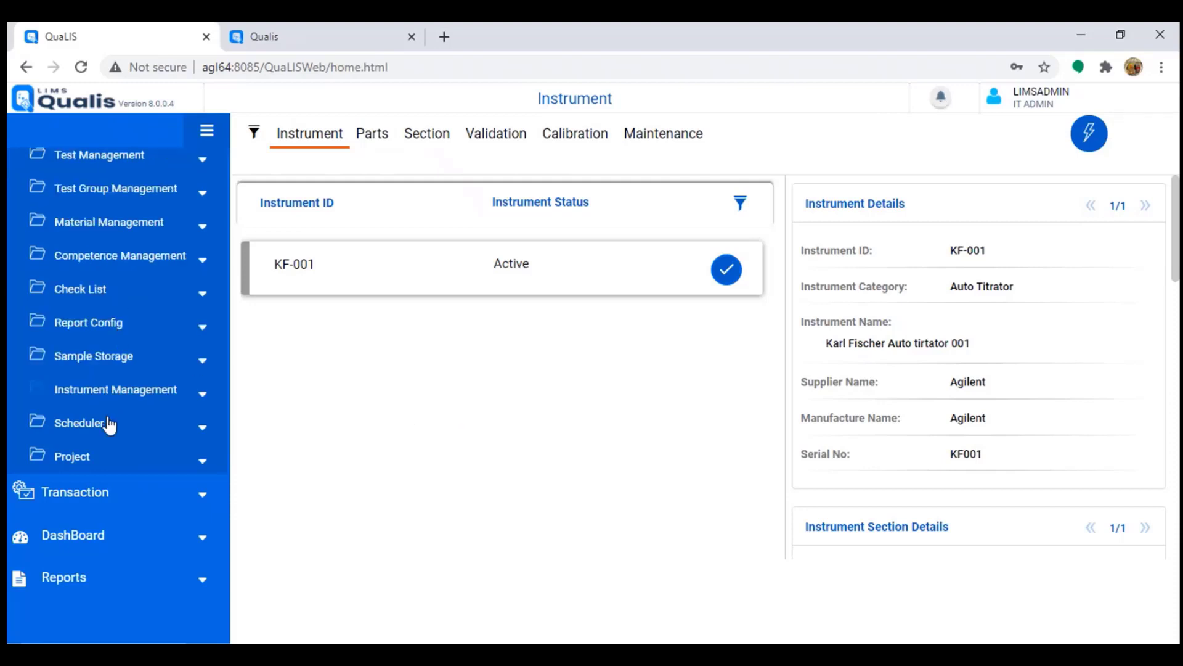
left_click(111, 223)
scroll(111, 234, "up", 1)
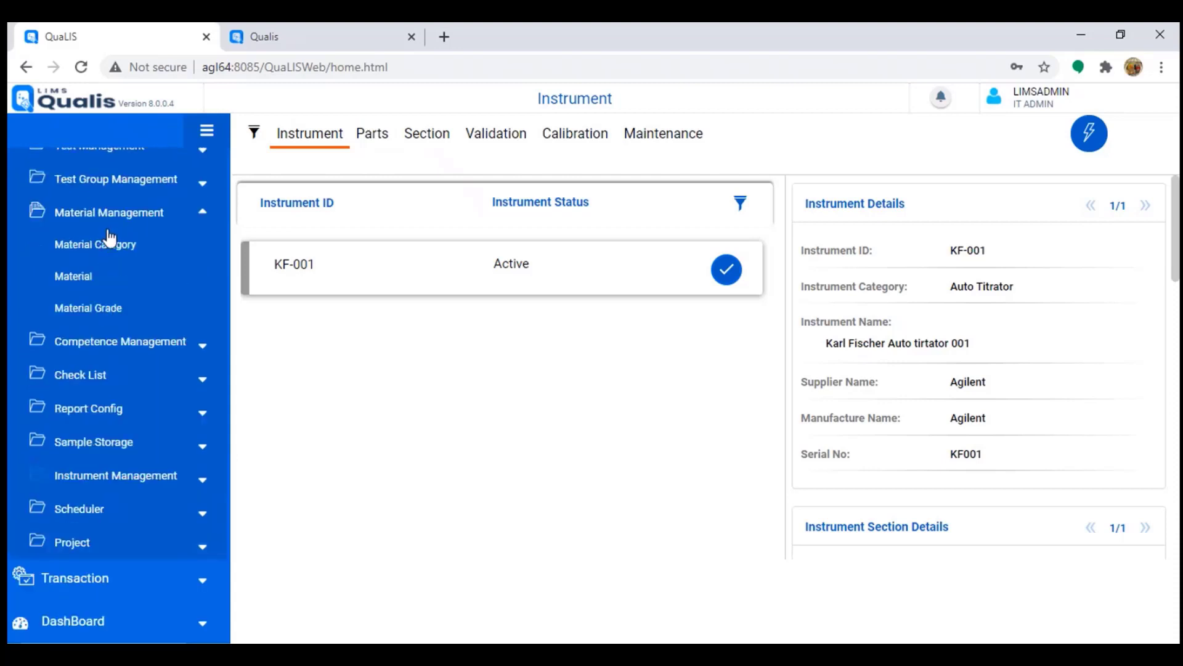
left_click(71, 277)
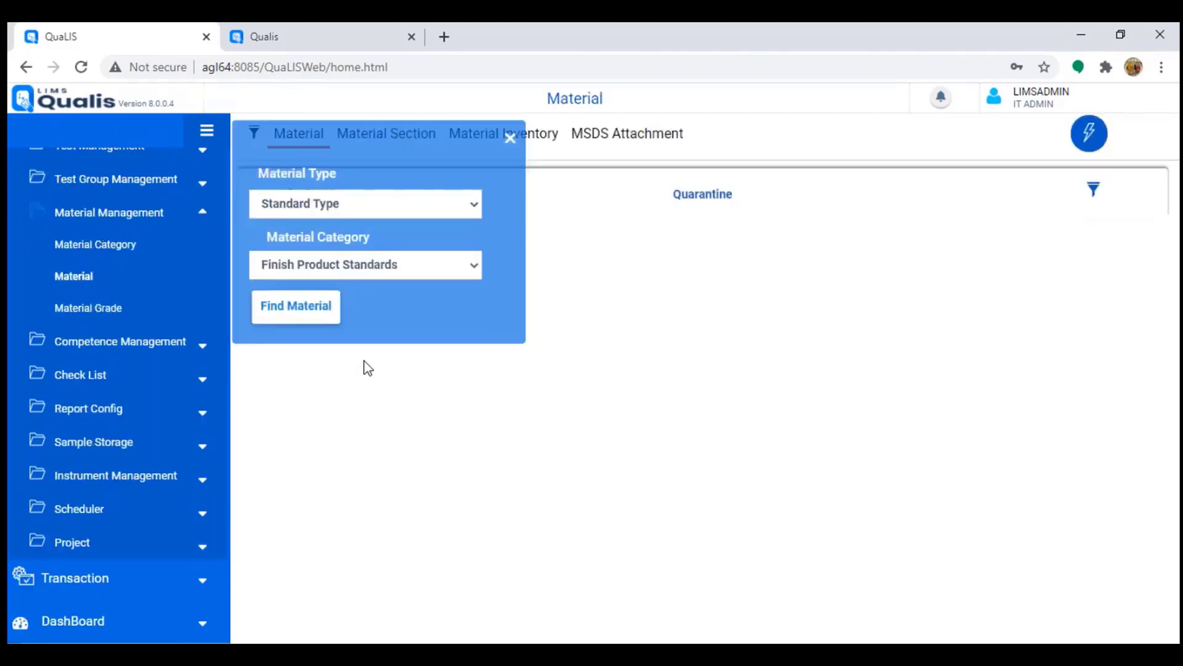
left_click(361, 203)
left_click(312, 258)
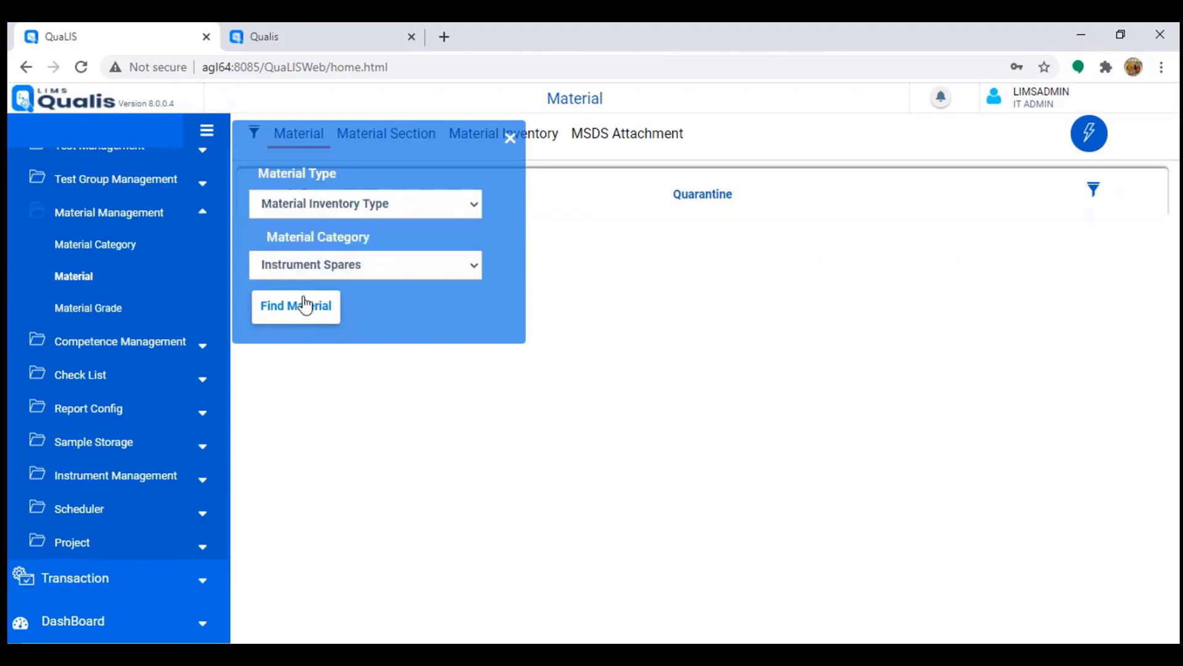
left_click(305, 304)
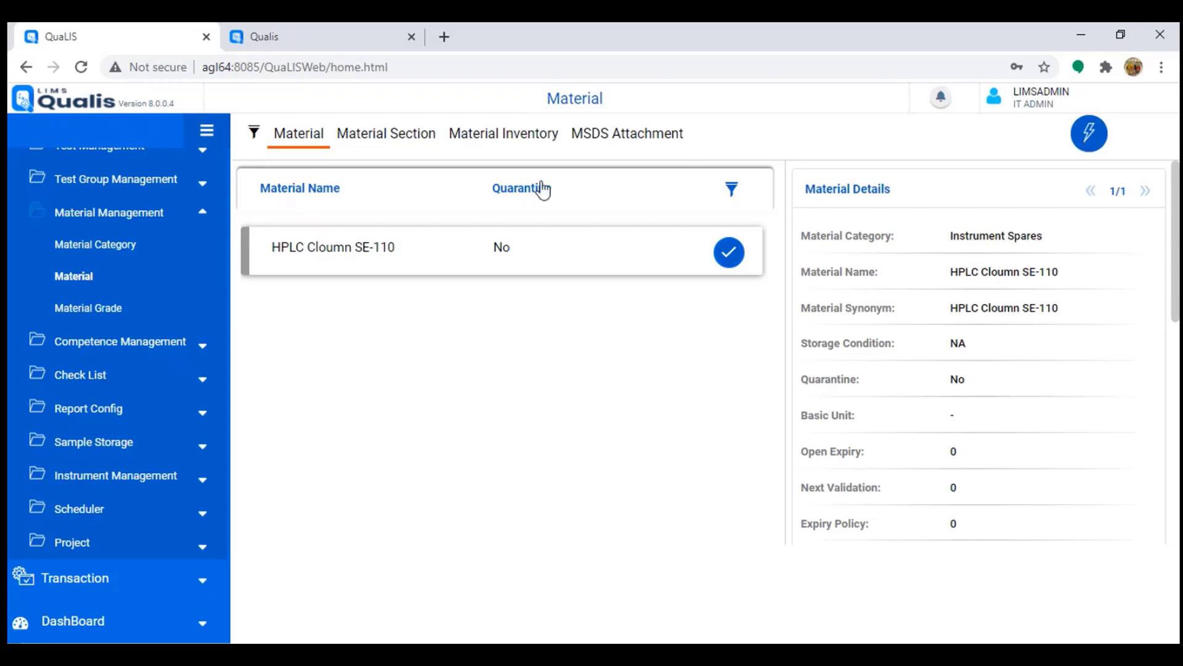
Open the Material Inventory of HPLC Cloumn SE-110, start a new inventory entry and review its batch and lot number fields.
left_click(506, 139)
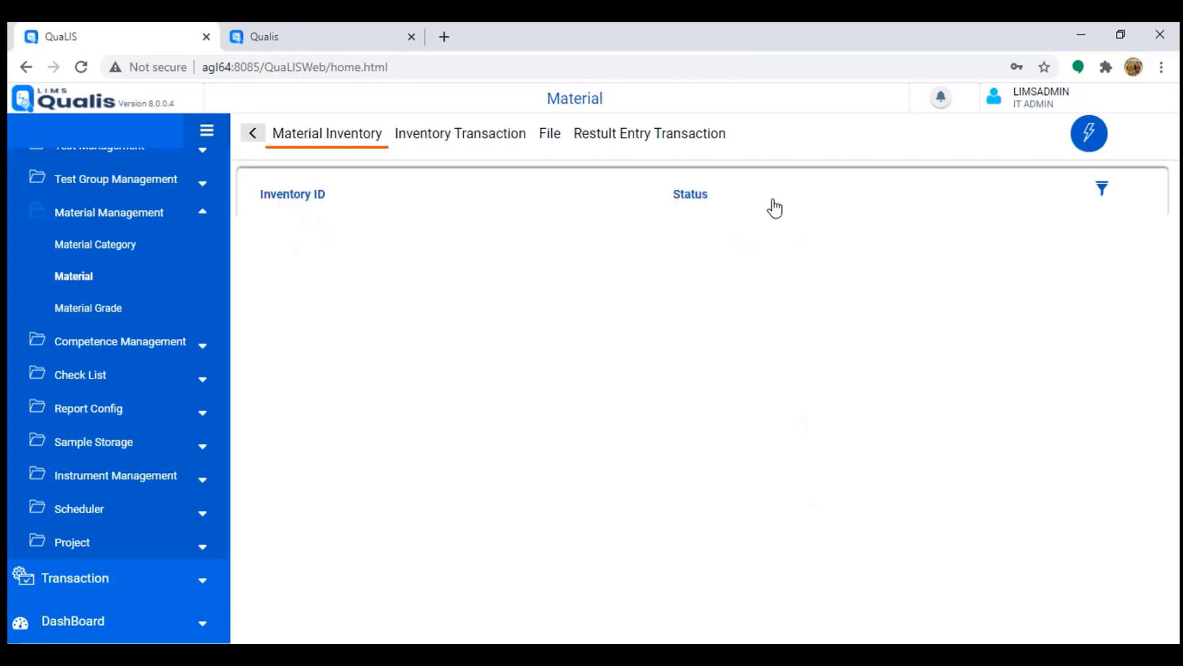
left_click(1086, 149)
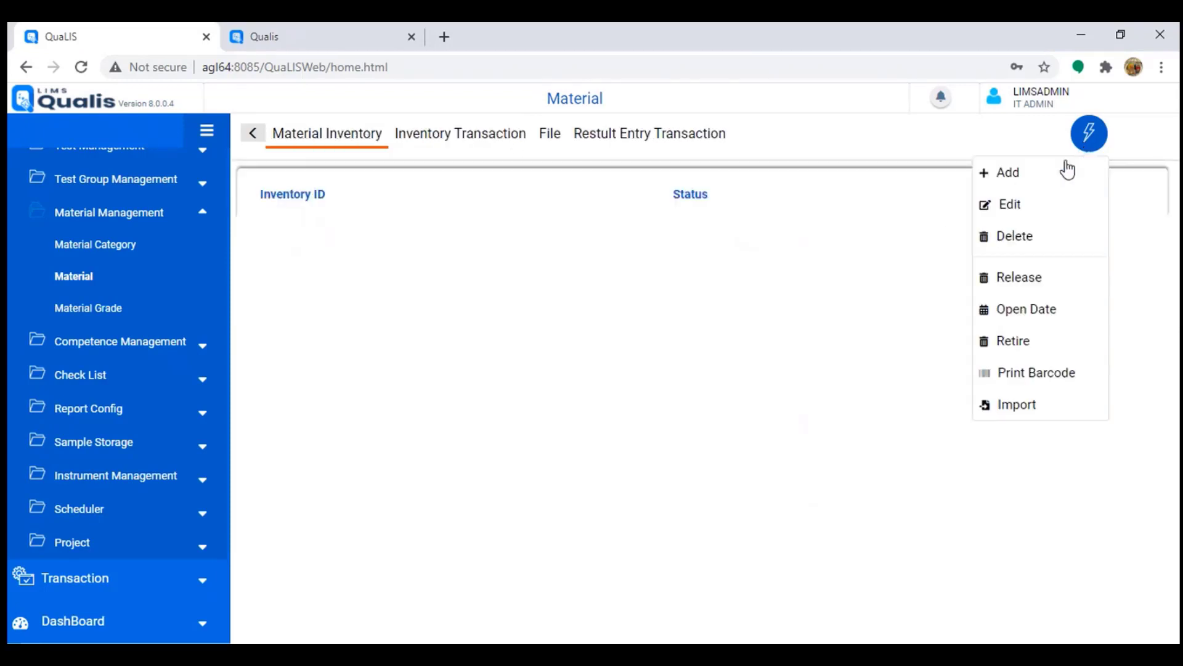
left_click(1021, 185)
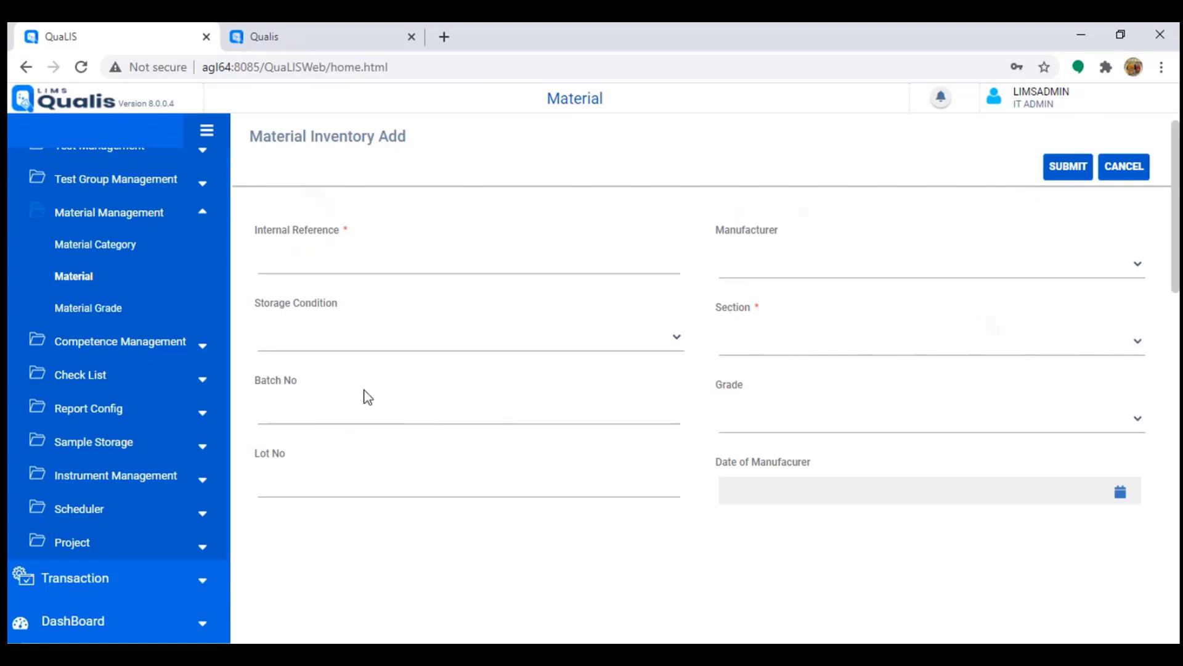
left_click(291, 408)
left_click(281, 472)
scroll(856, 308, "down", 1)
scroll(856, 308, "down", 4)
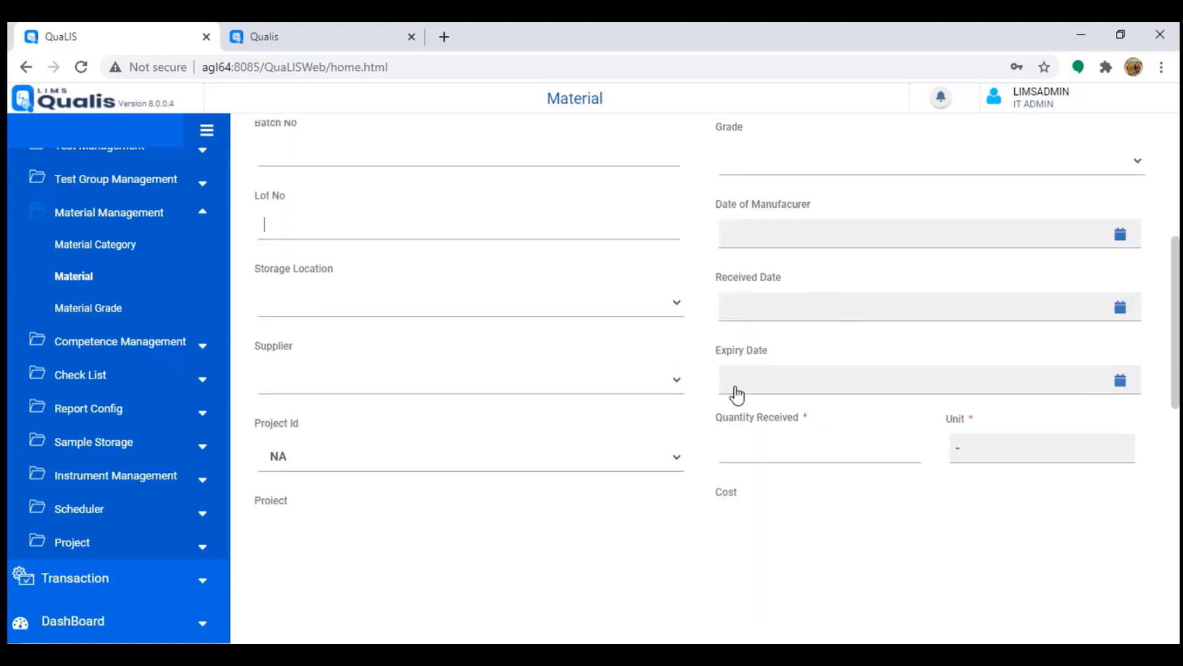
Try an expiry date of 2020-10-13 in the inventory entry, review the quantity and cost fields, and cancel the entry.
left_click(763, 392)
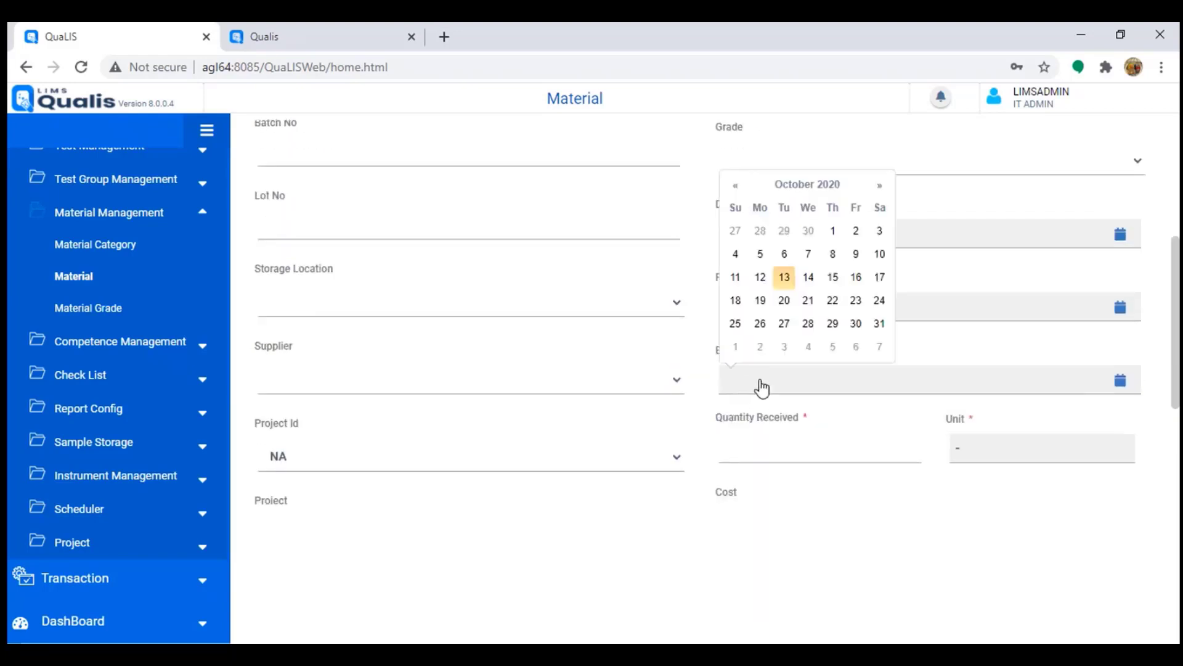
left_click(785, 277)
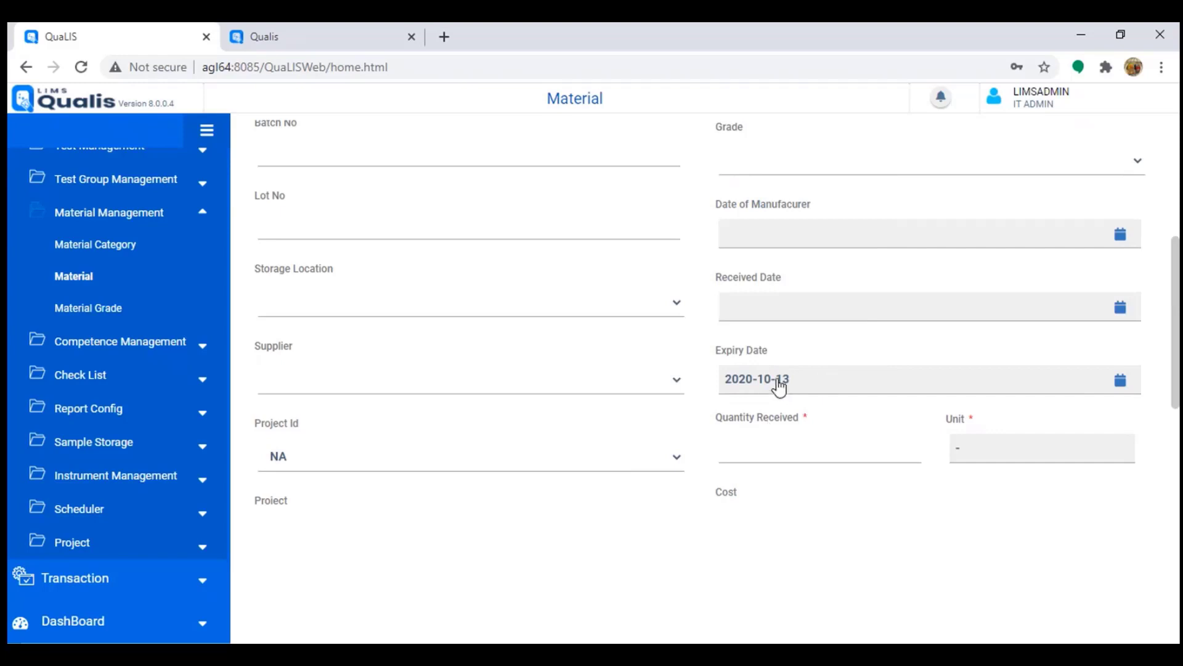
scroll(562, 415, "down", 3)
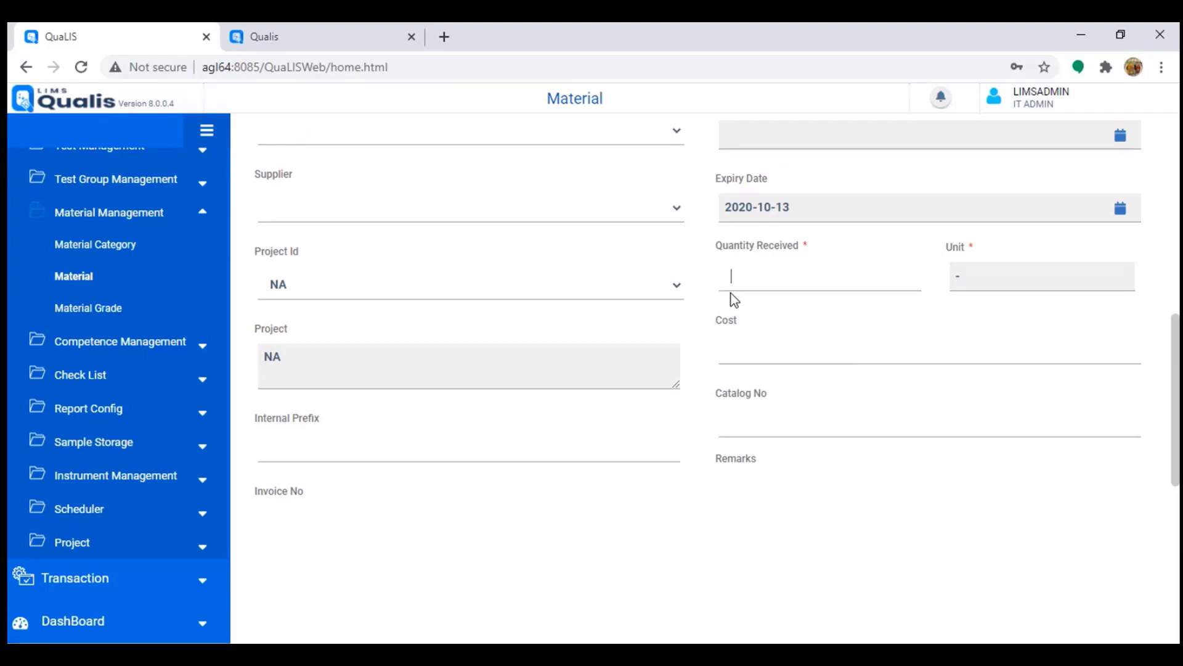
scroll(809, 287, "up", 5)
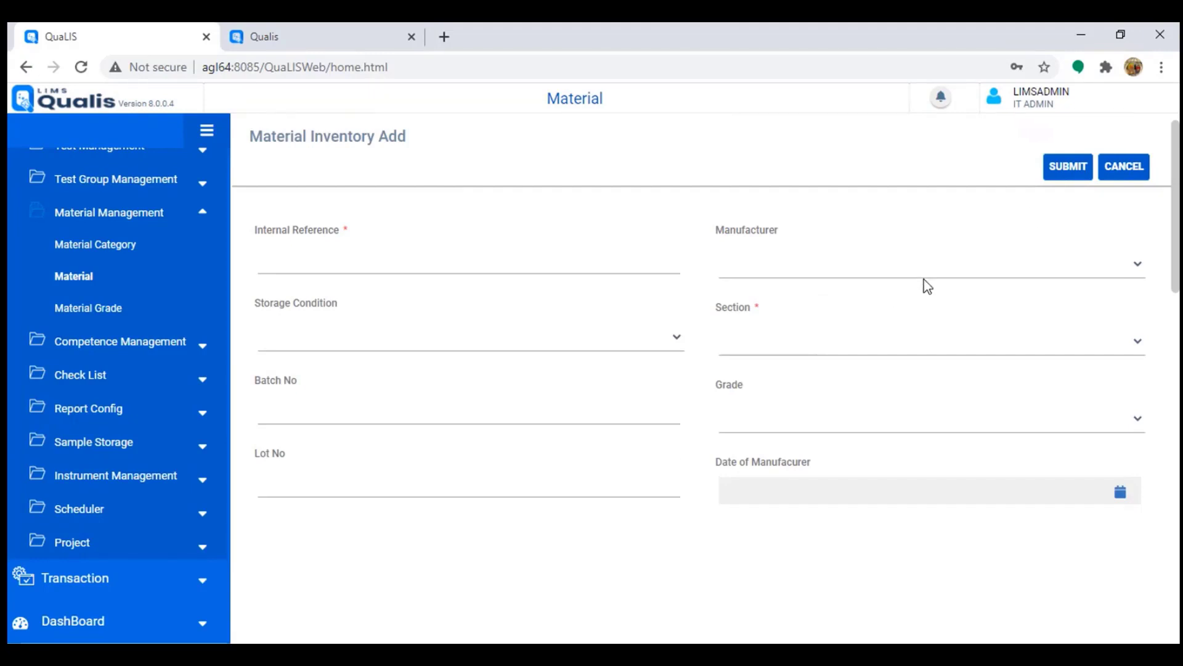
left_click(1124, 171)
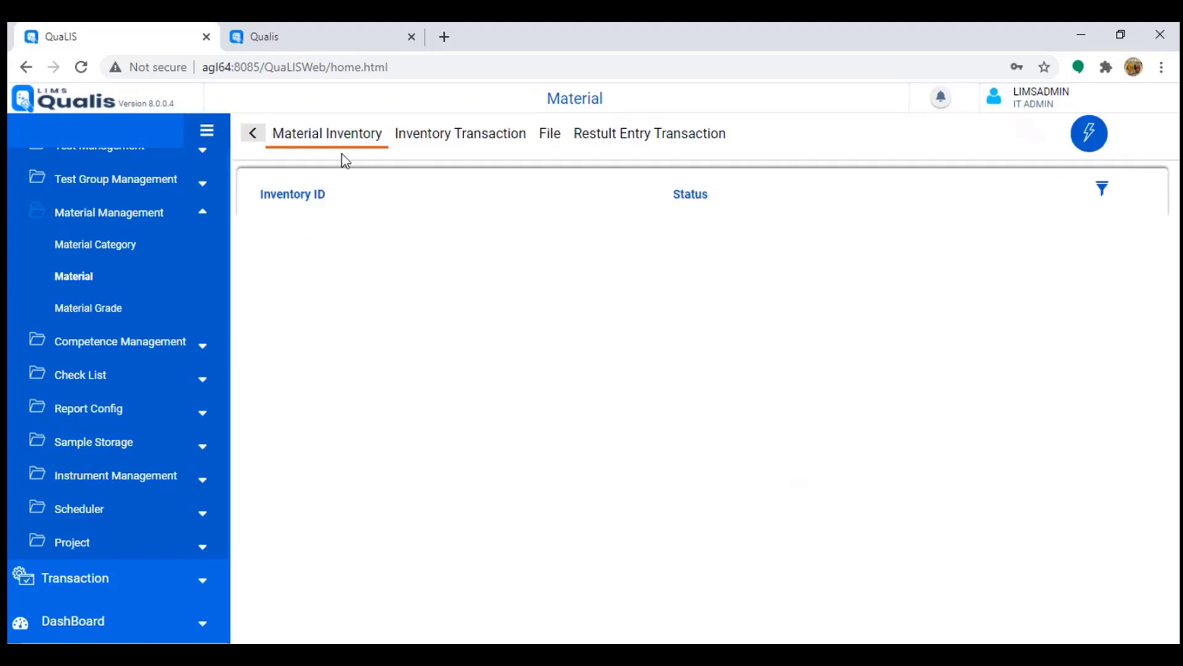
Start a new material from the Material list and examine its reorder level, open expiry, next validation and expiry policy fields.
left_click(1089, 133)
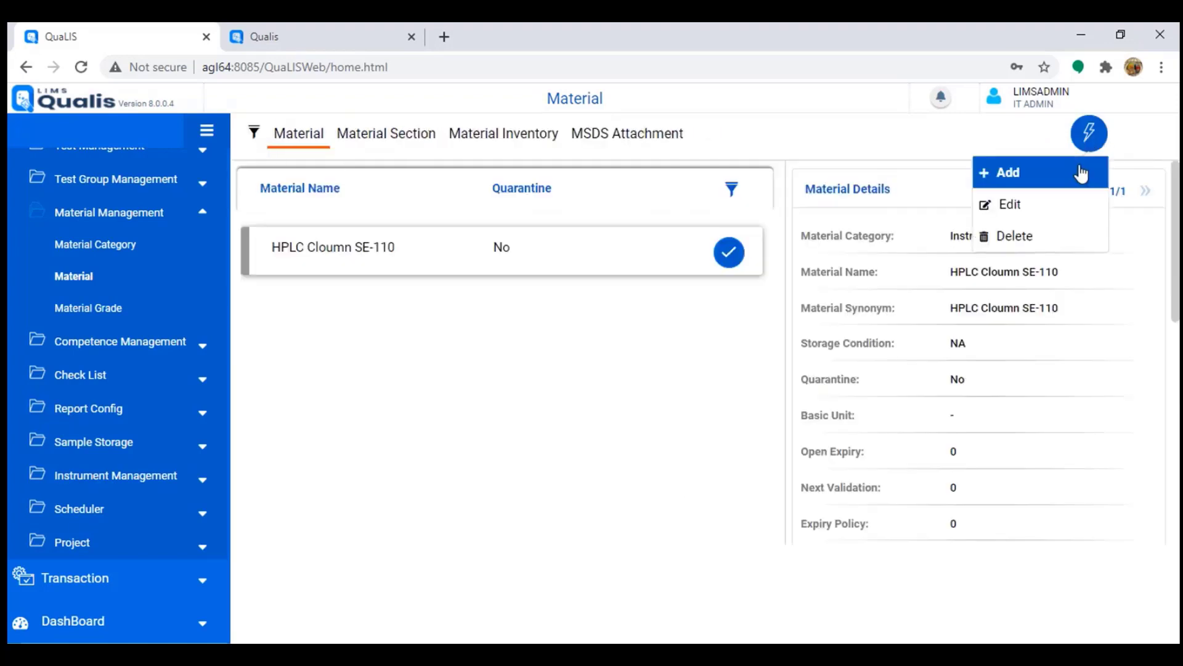
left_click(1018, 172)
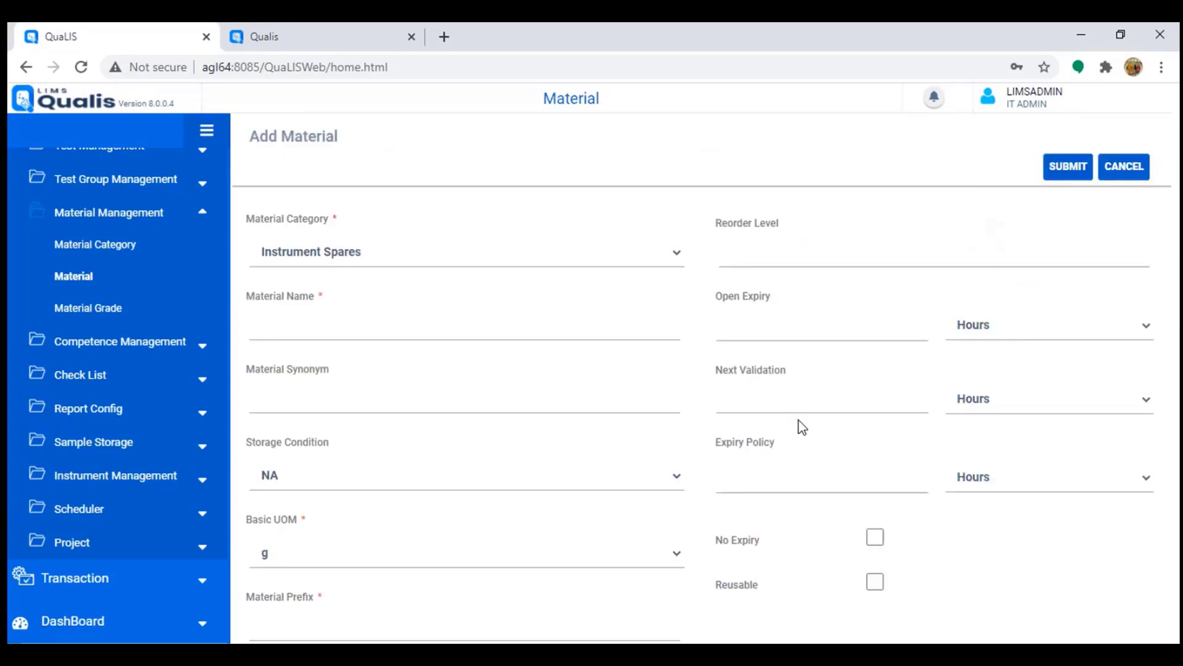
scroll(801, 420, "down", 1)
scroll(801, 419, "up", 1)
left_click(759, 256)
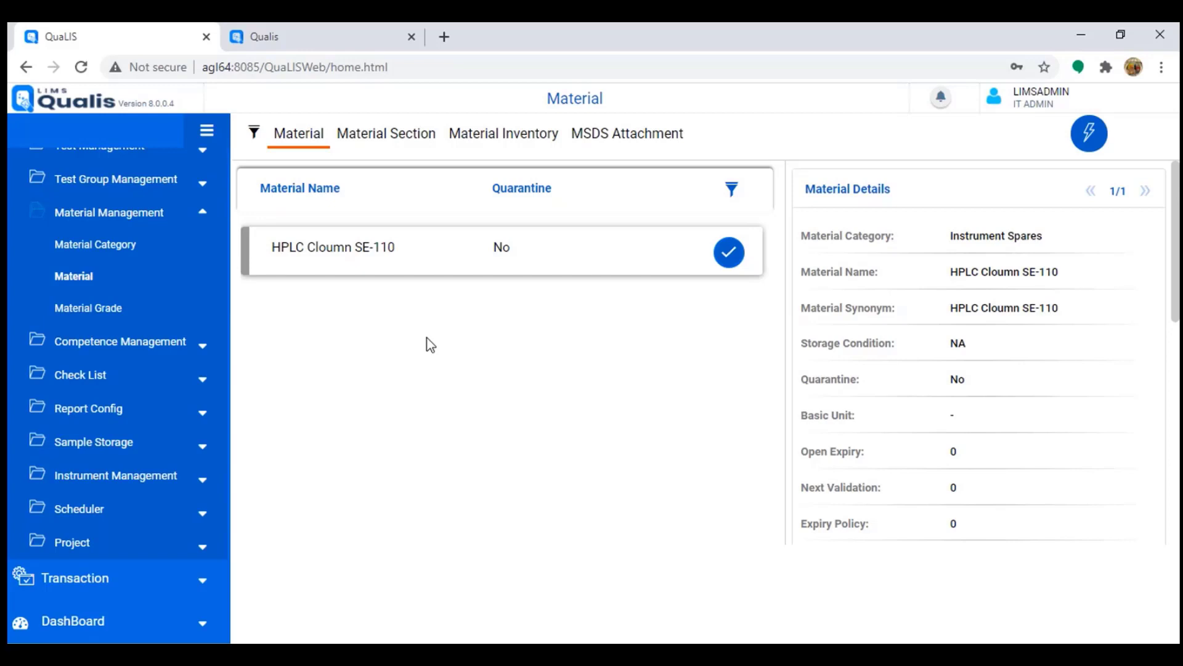
Open Technique under Competence Management and select the Auto Titrators technique.
scroll(128, 398, "up", 3)
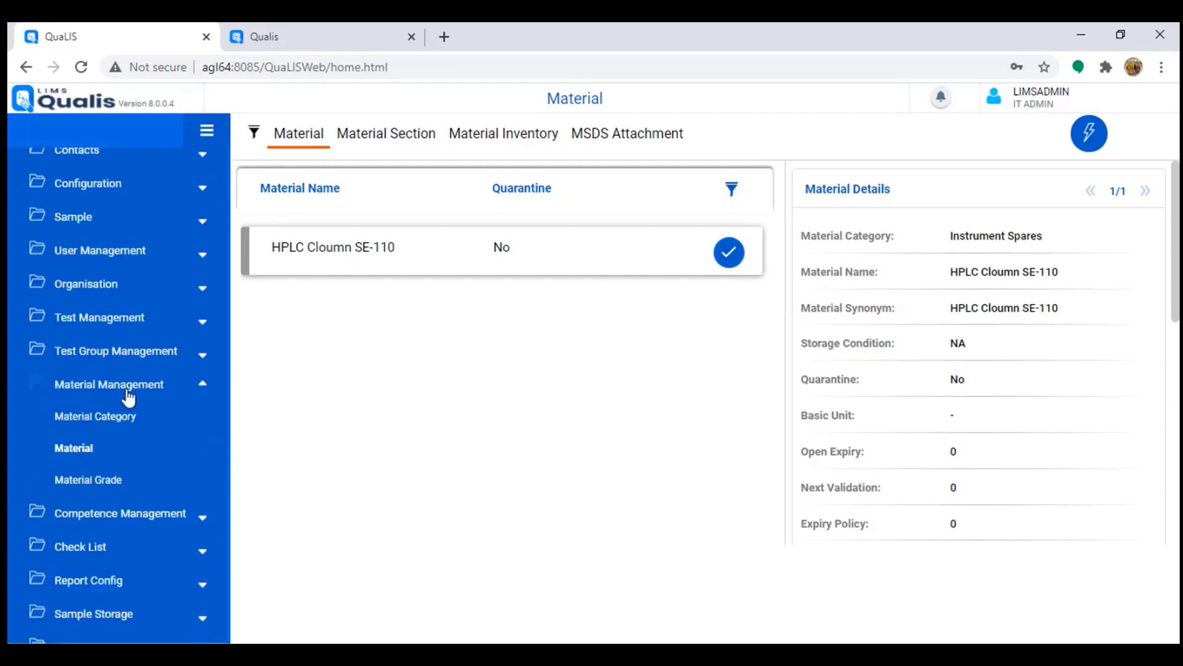
left_click(128, 394)
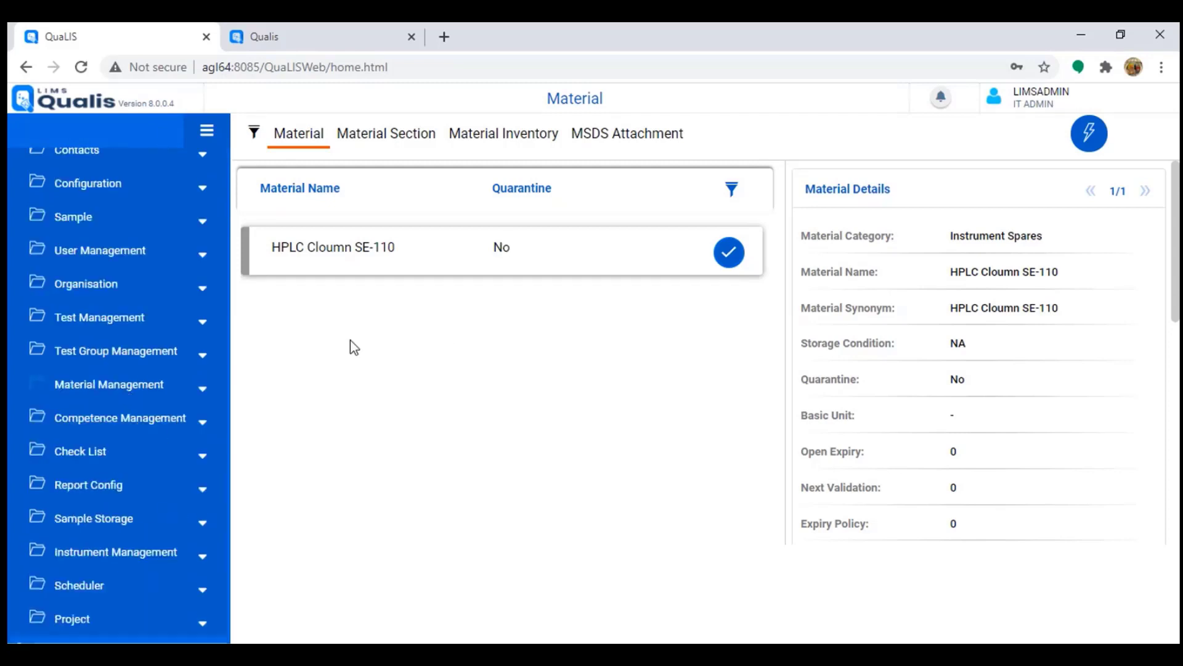
left_click(114, 424)
scroll(115, 425, "down", 3)
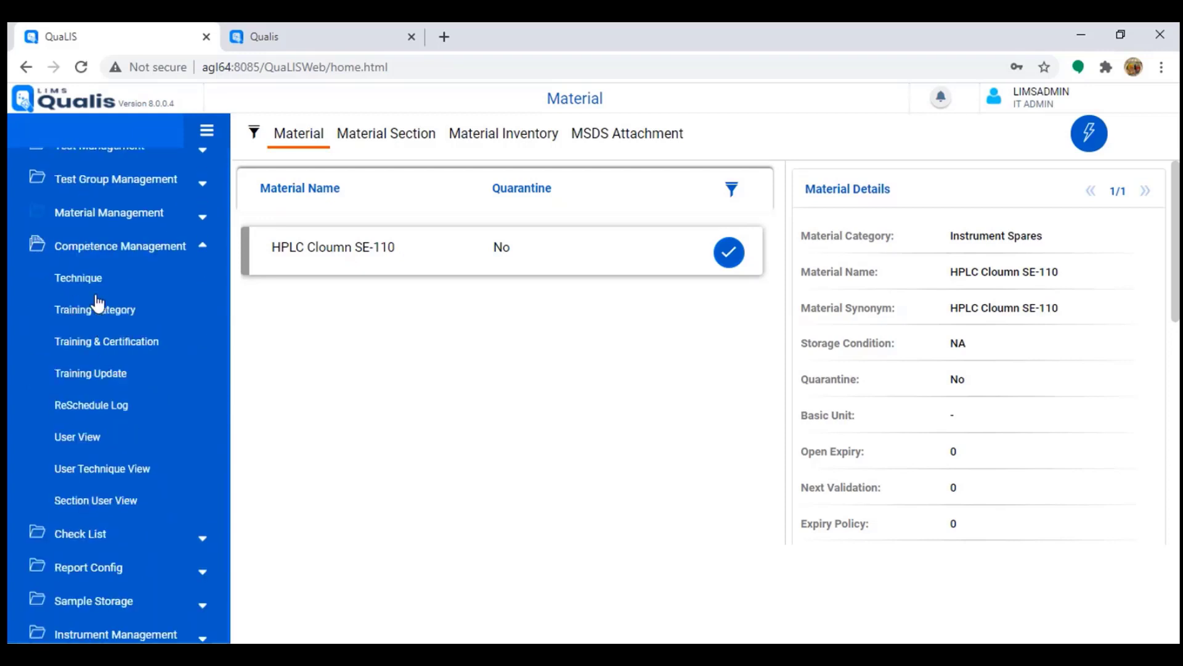
left_click(79, 278)
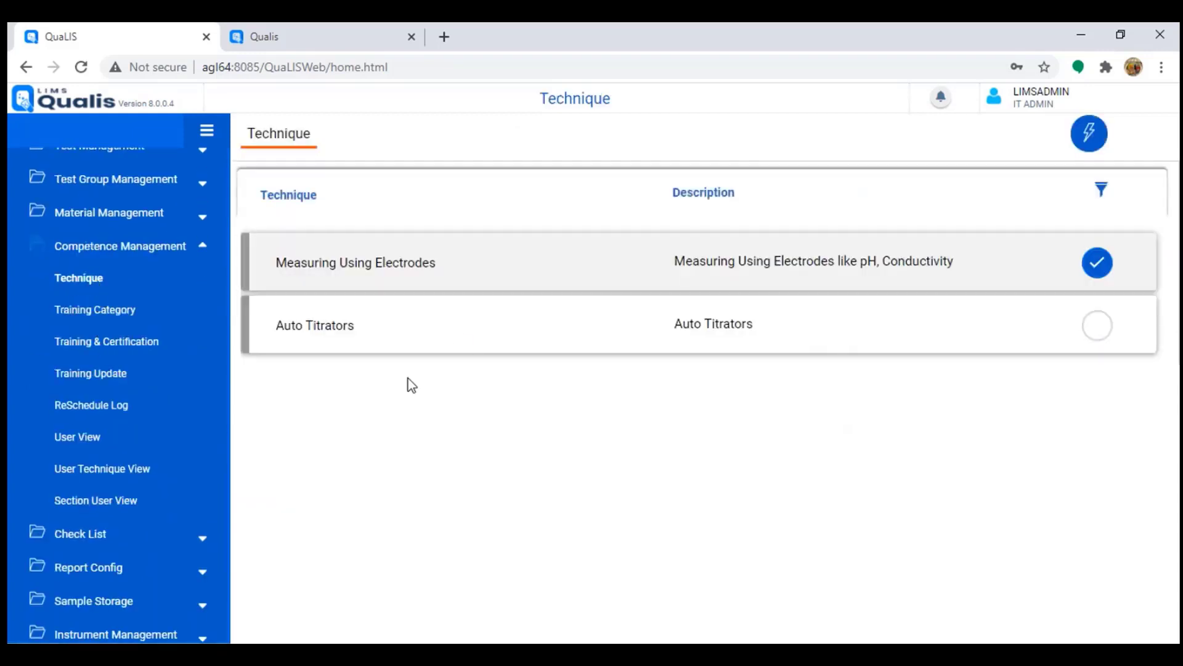
left_click_drag(275, 326, 363, 328)
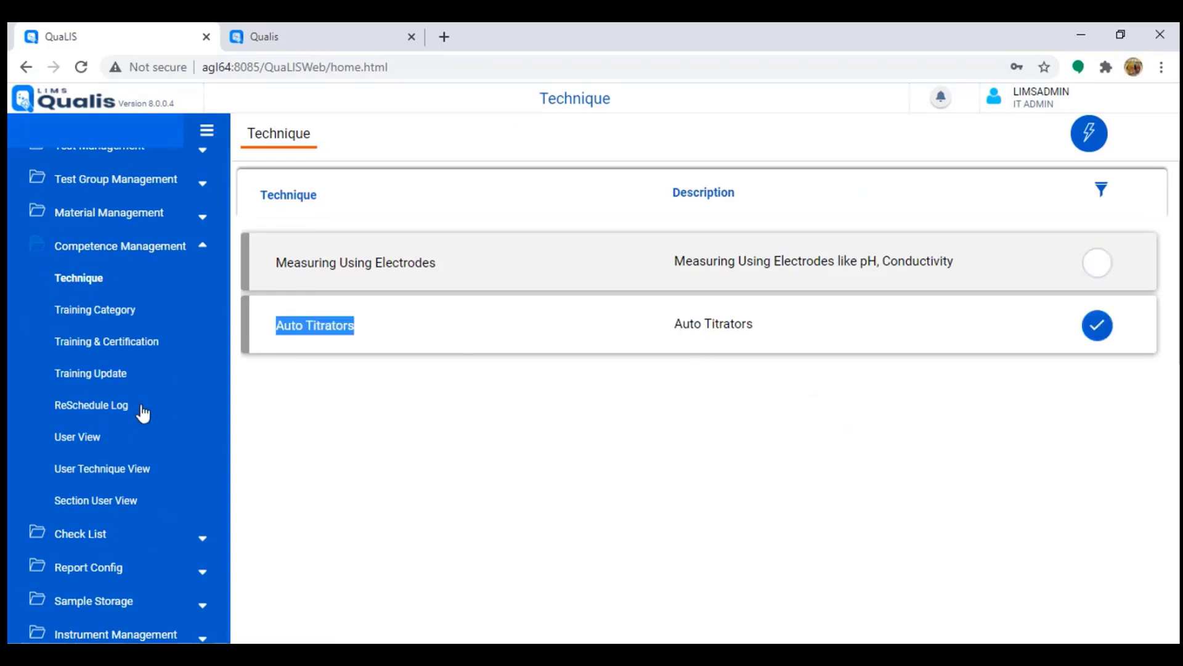
Open Training & Certification, start a new training program and review the fields of its form.
left_click(121, 344)
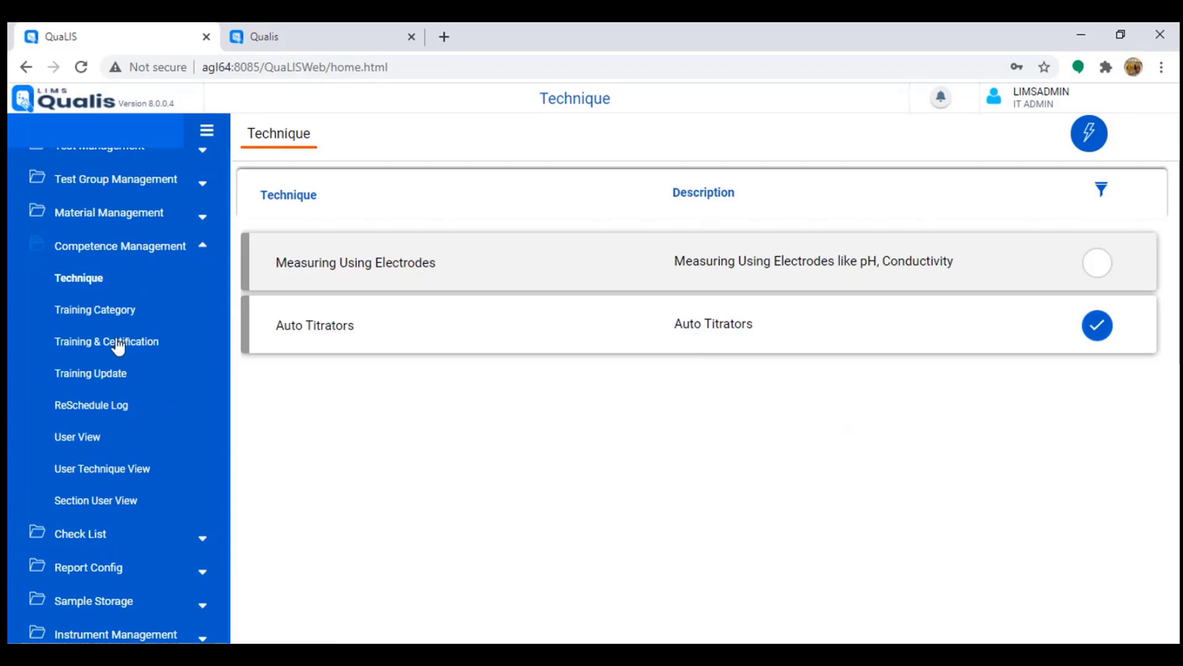
left_click(276, 309)
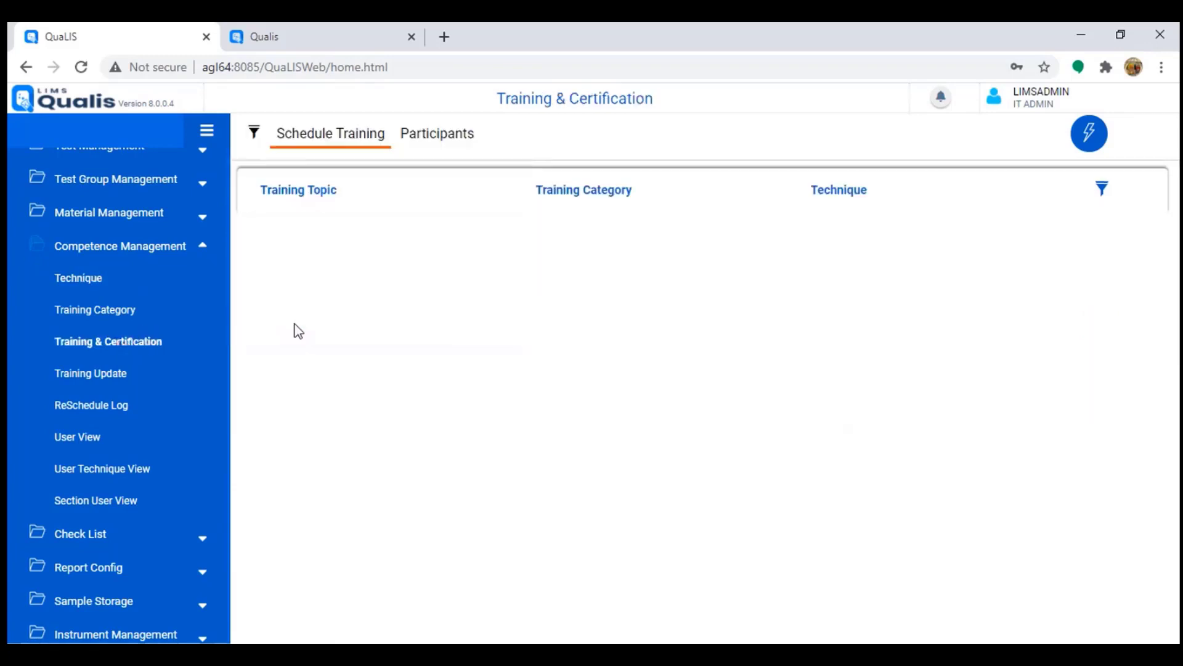
left_click(1086, 145)
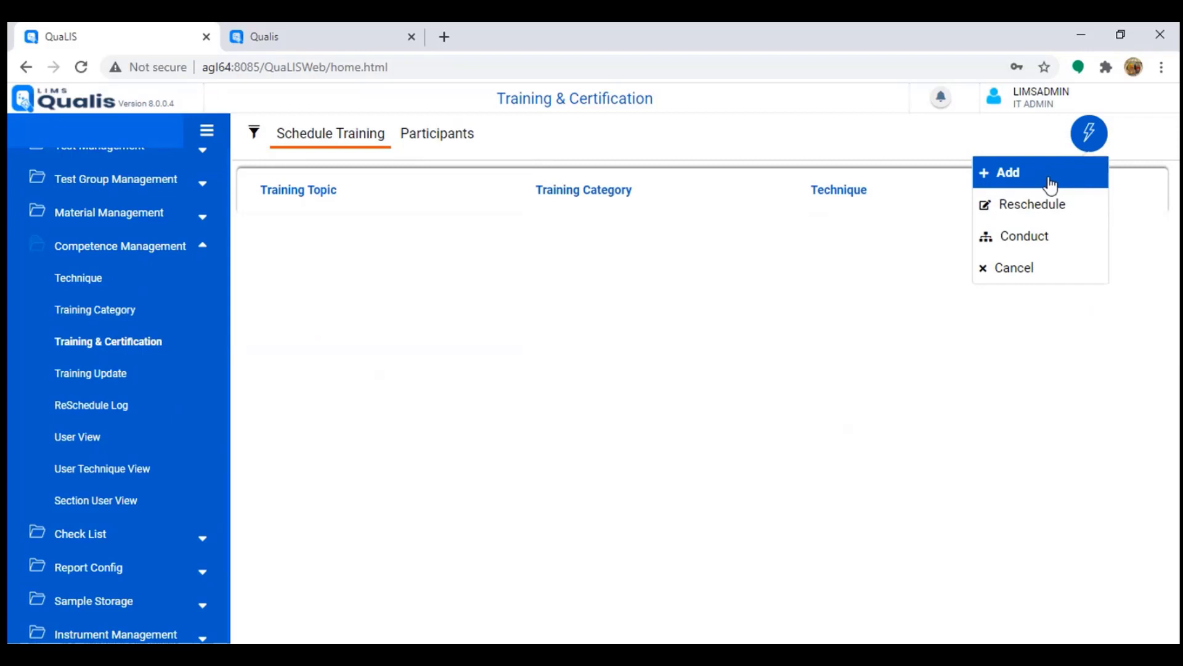
left_click(1051, 184)
scroll(483, 412, "down", 5)
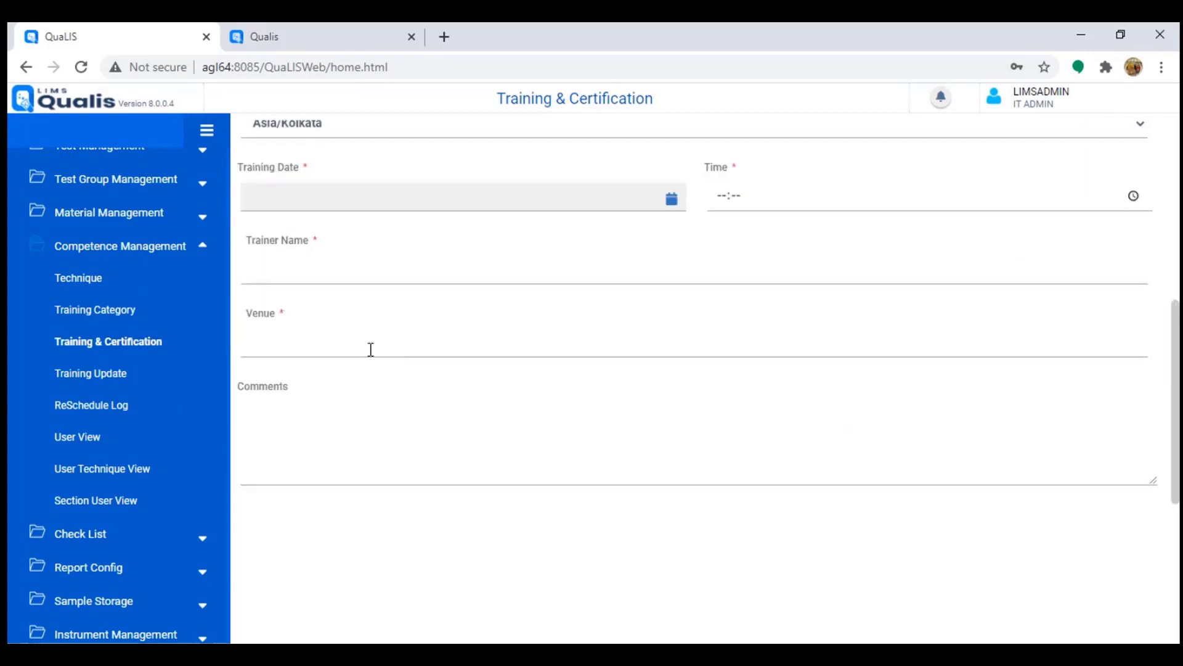
scroll(370, 349, "up", 6)
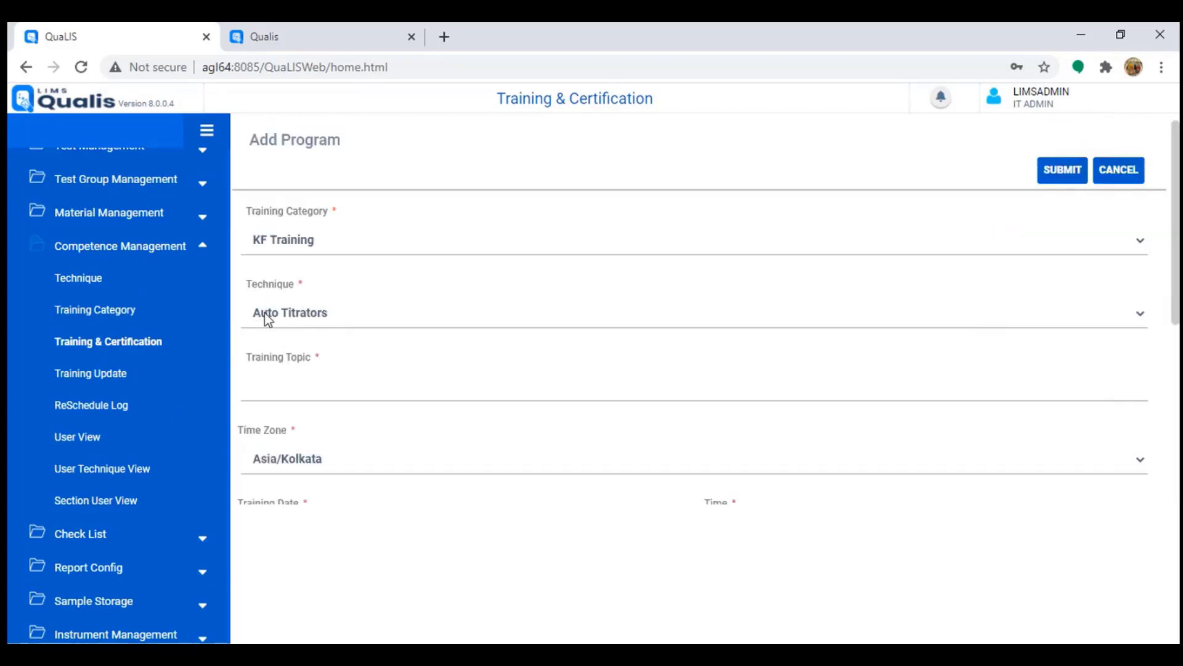
Check the technique options, training topic and training date of the new program, cancel it, and view the schedule training actions.
left_click(331, 318)
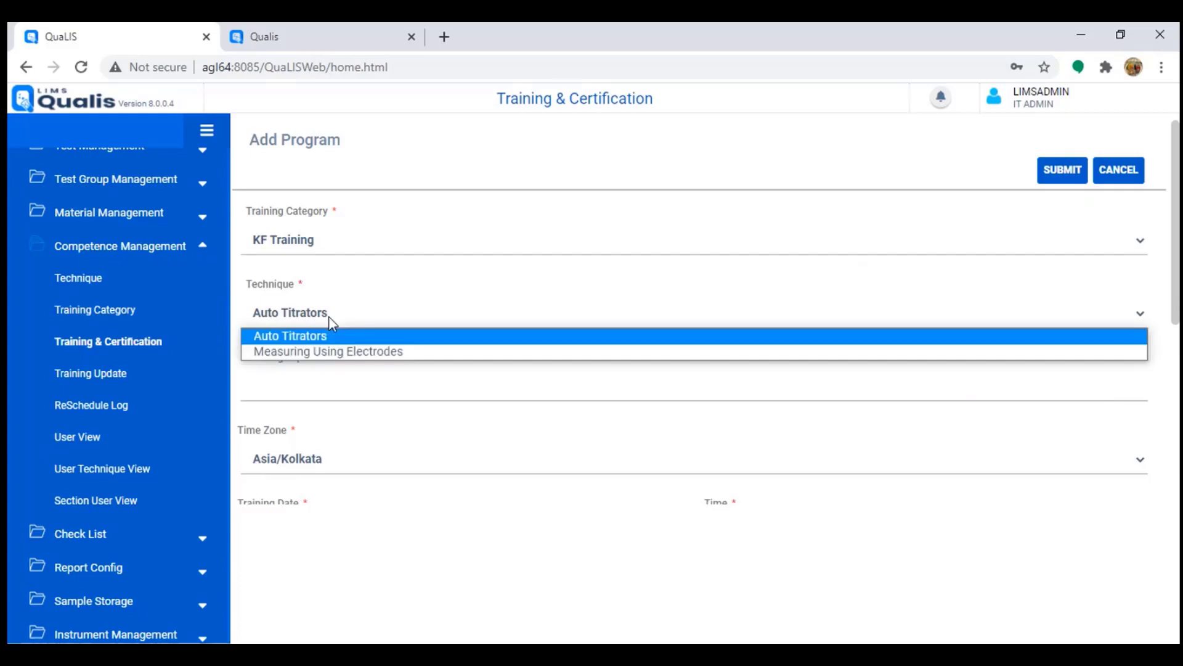
left_click(328, 317)
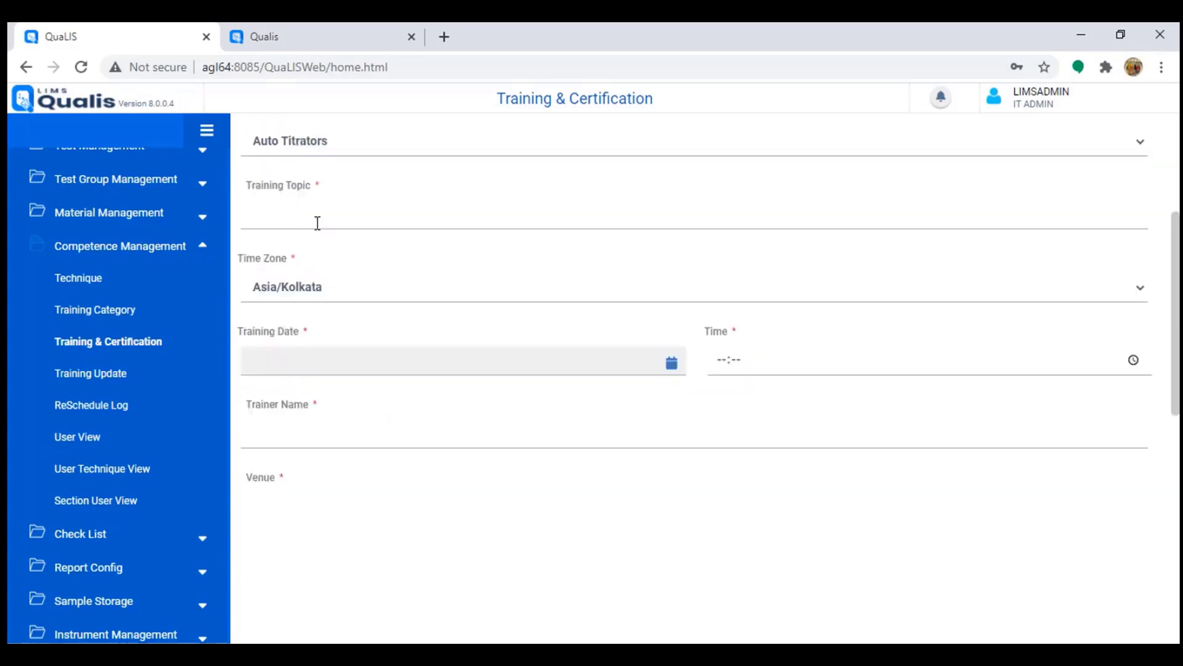
left_click(268, 220)
left_click(261, 375)
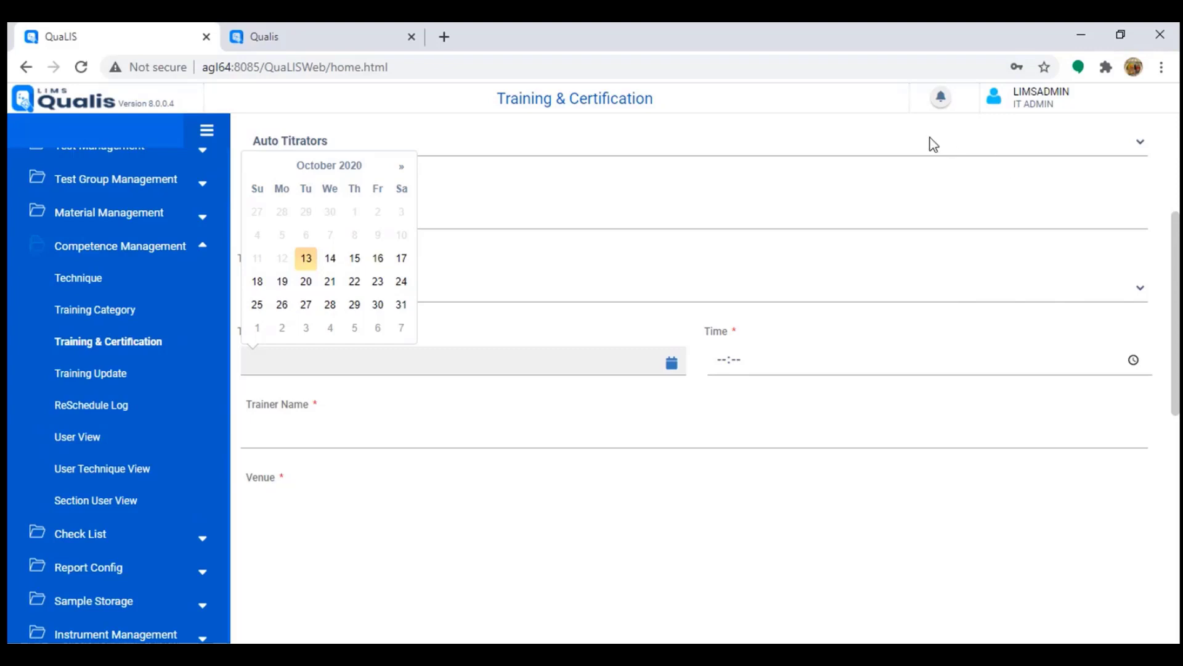
scroll(927, 314, "up", 3)
left_click(1121, 179)
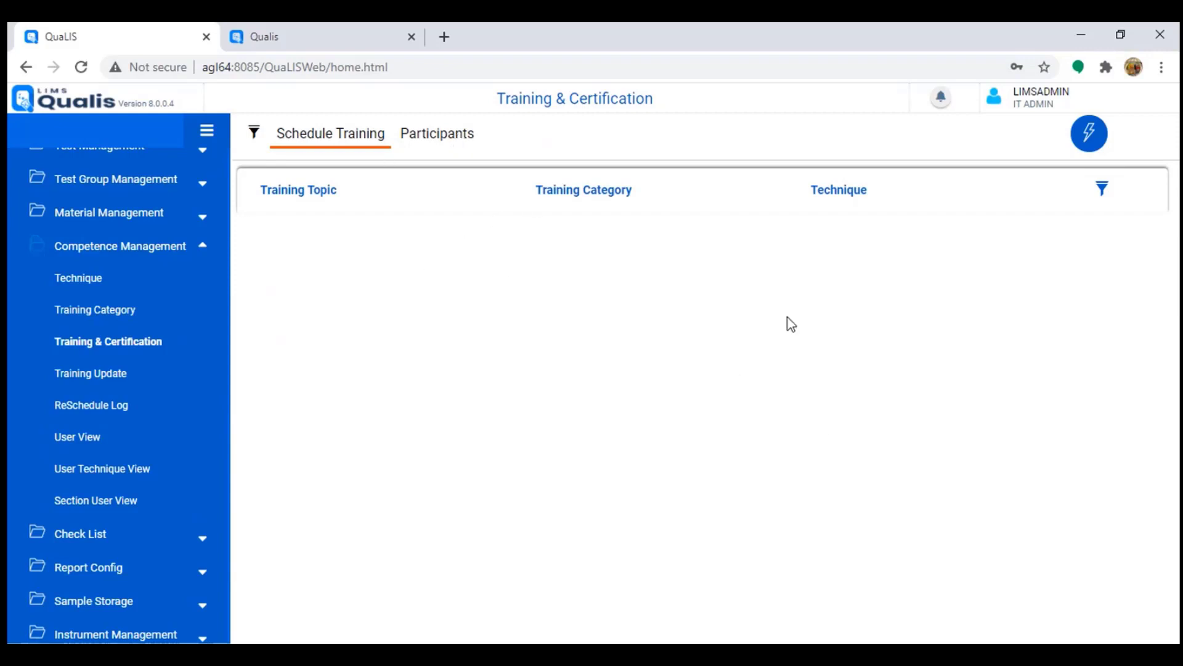
left_click(1077, 146)
Open Training Update, find the Auto Titrators trainings for 2020-10-13 and check the actions available for them.
left_click(105, 380)
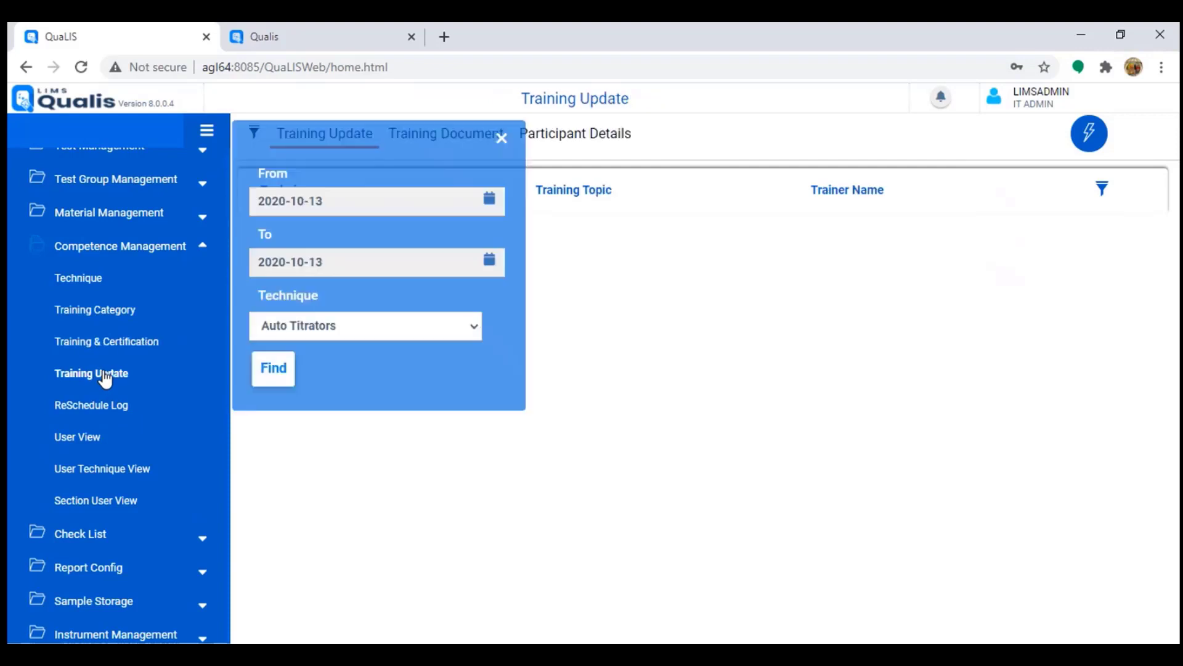
left_click(273, 382)
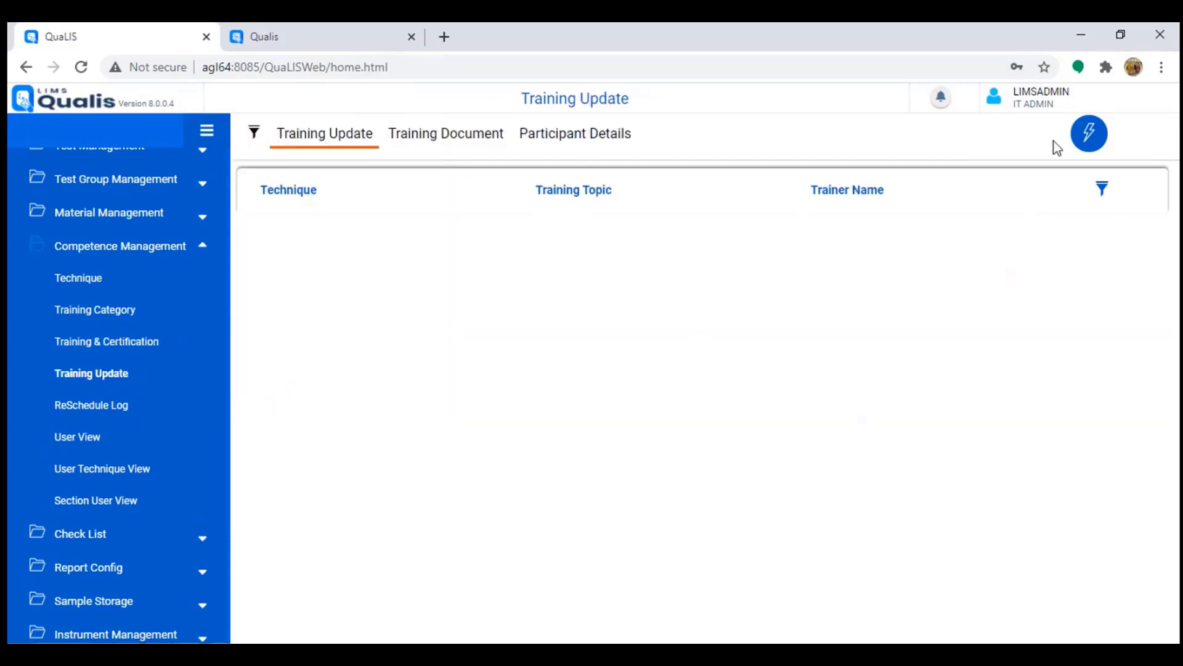
left_click(1090, 148)
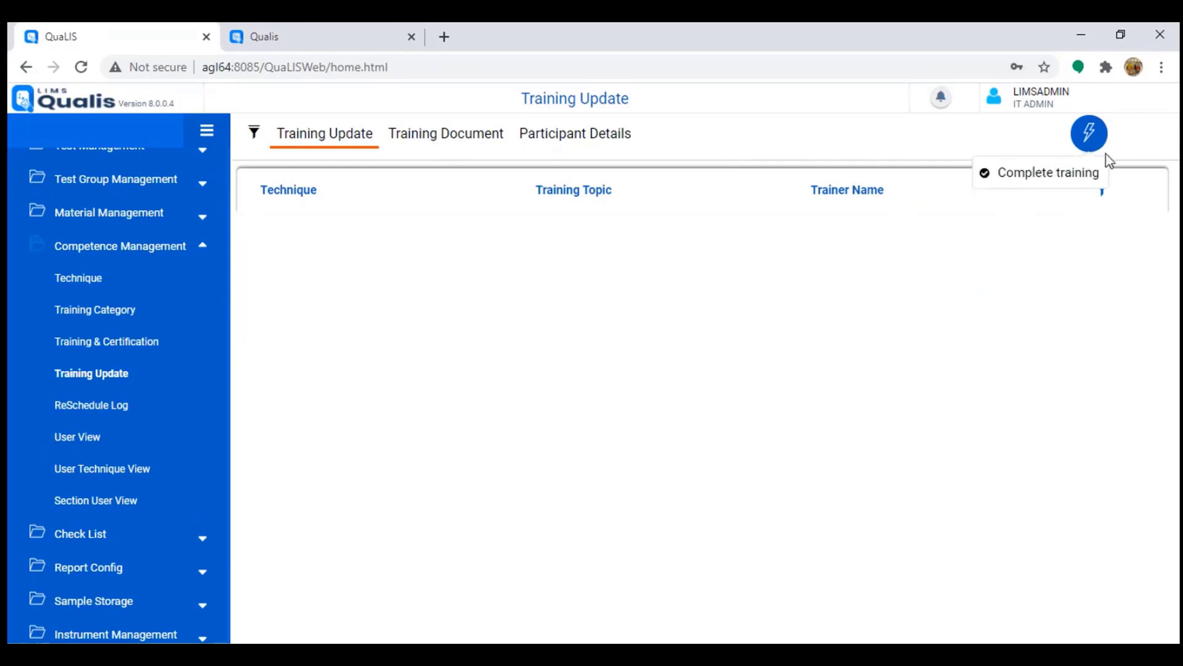
left_click(1091, 138)
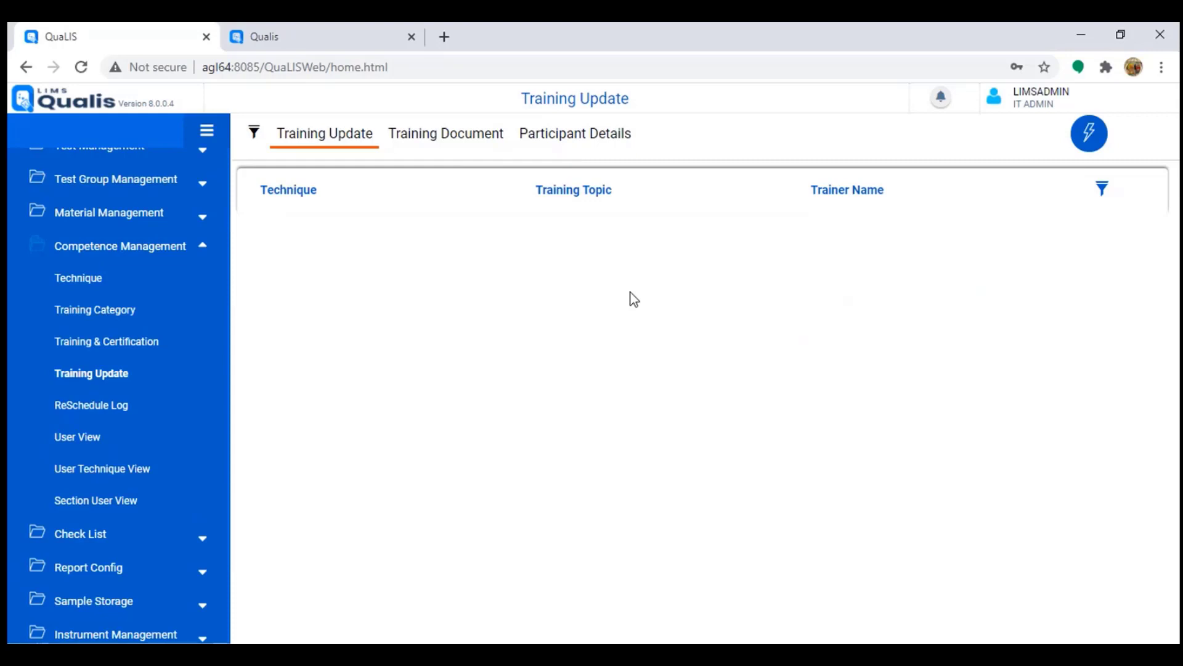
Return to the Technique list and review the Measuring Using Electrodes and Auto Titrators techniques.
left_click(86, 283)
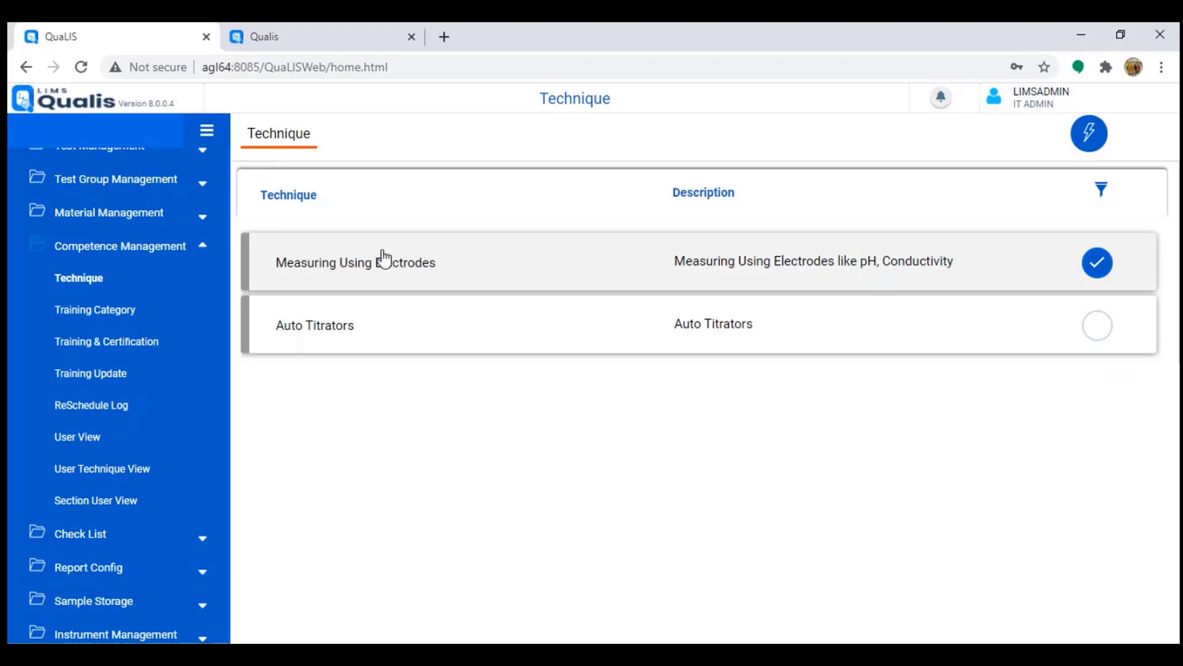
left_click_drag(293, 265, 419, 267)
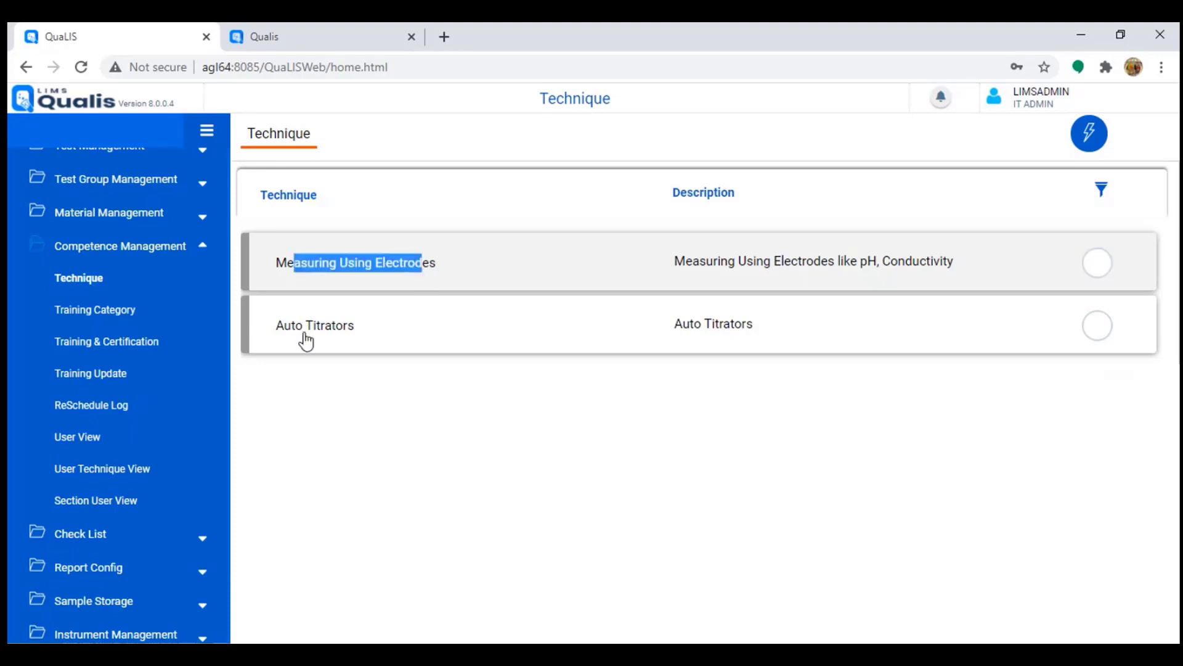
left_click_drag(276, 327, 375, 343)
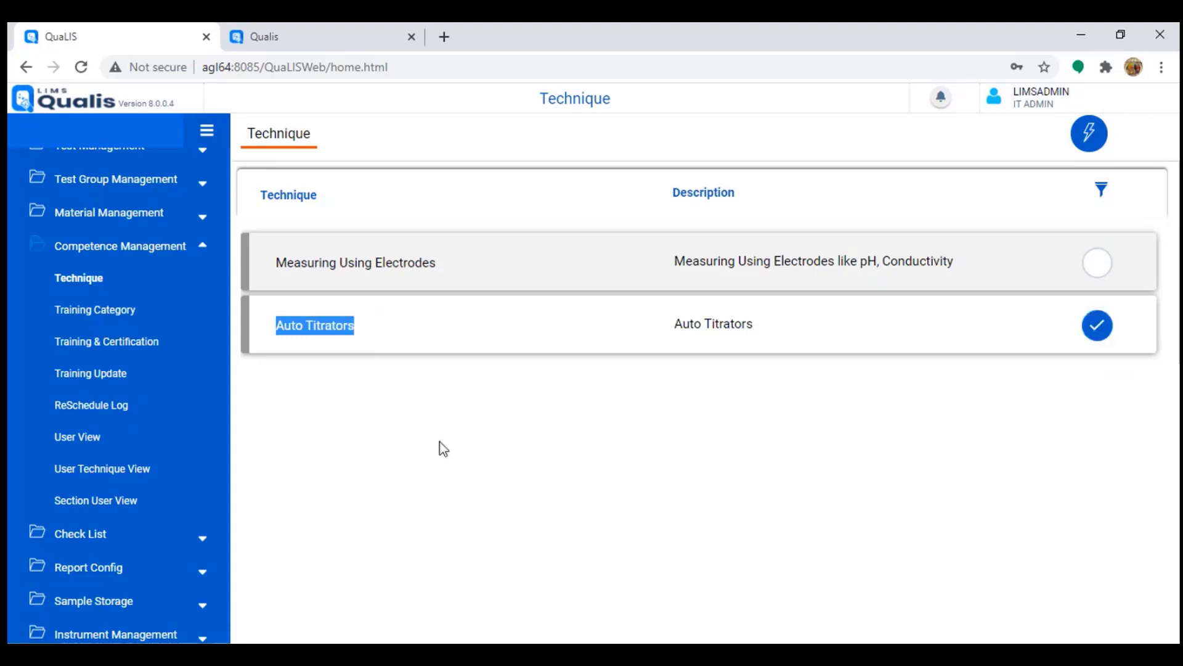
Open the Project master, review the details and members of project QC001, and view the Project View Details screen.
left_click(119, 253)
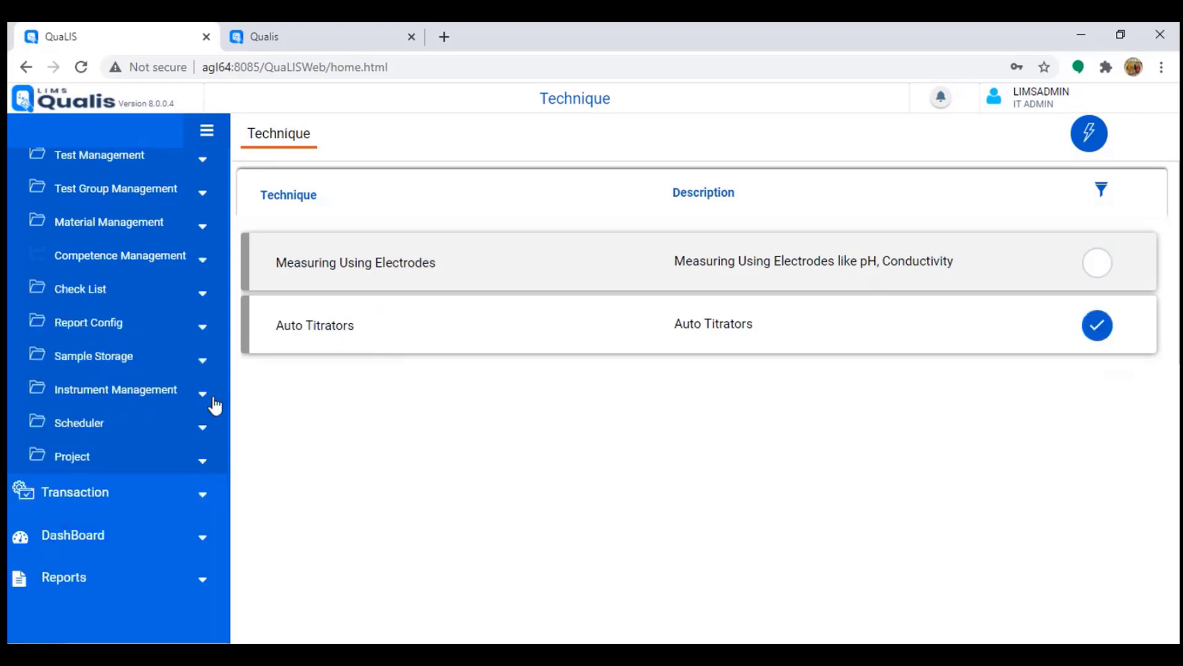
left_click(95, 463)
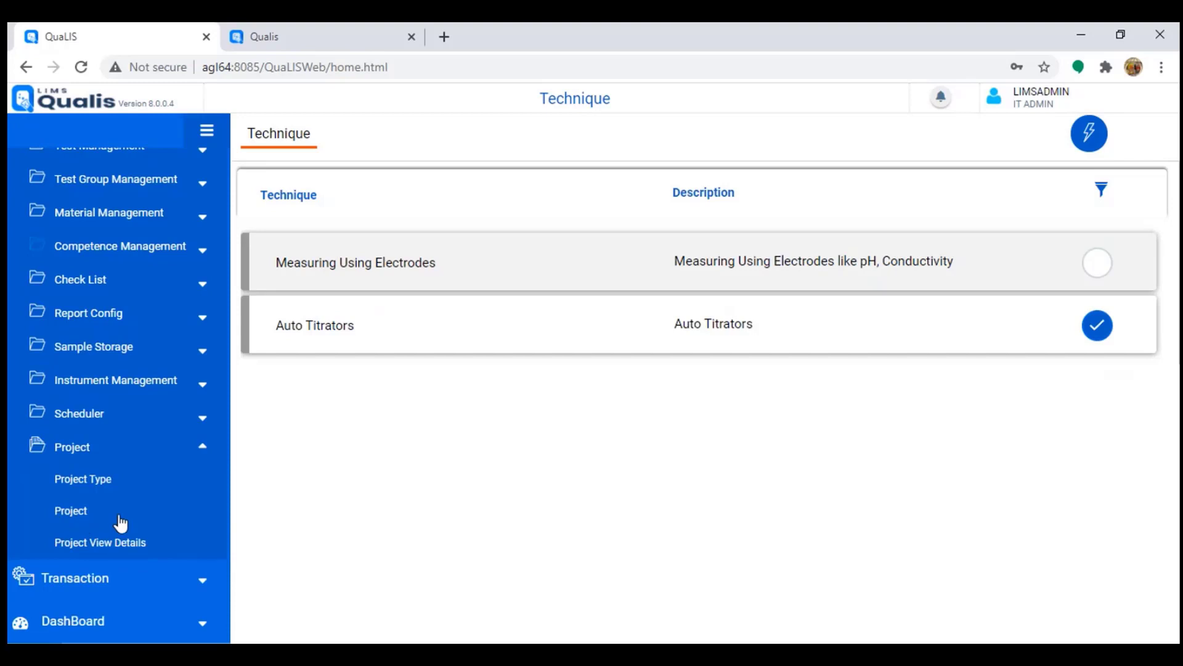
scroll(119, 523, "down", 2)
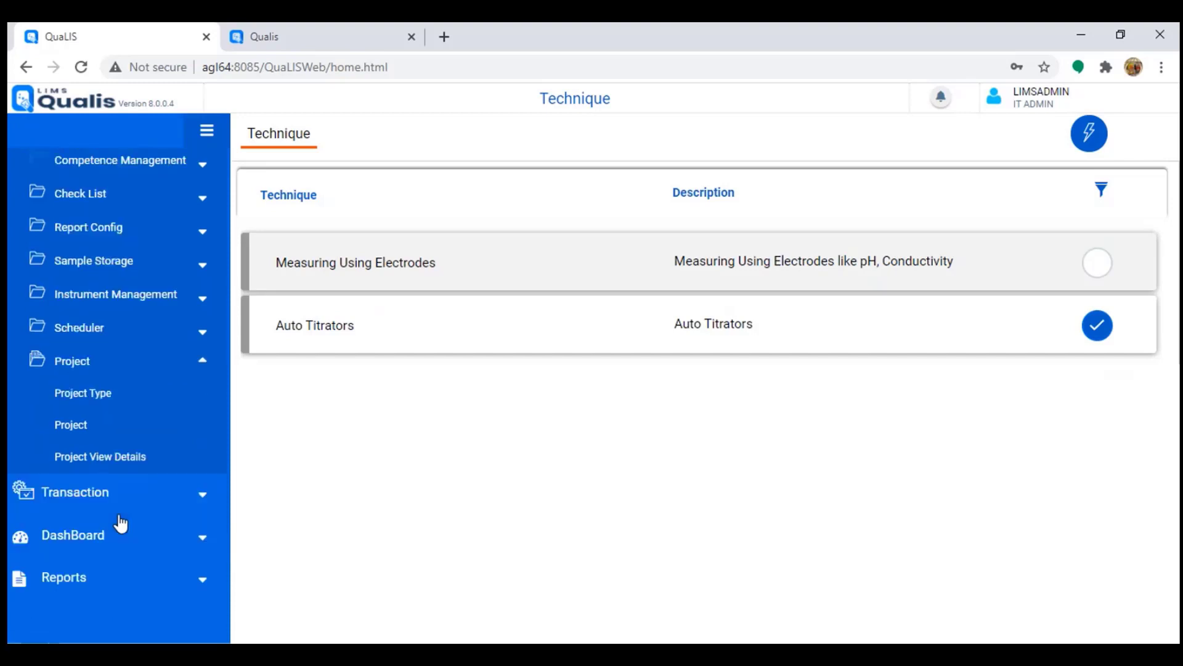
left_click(86, 429)
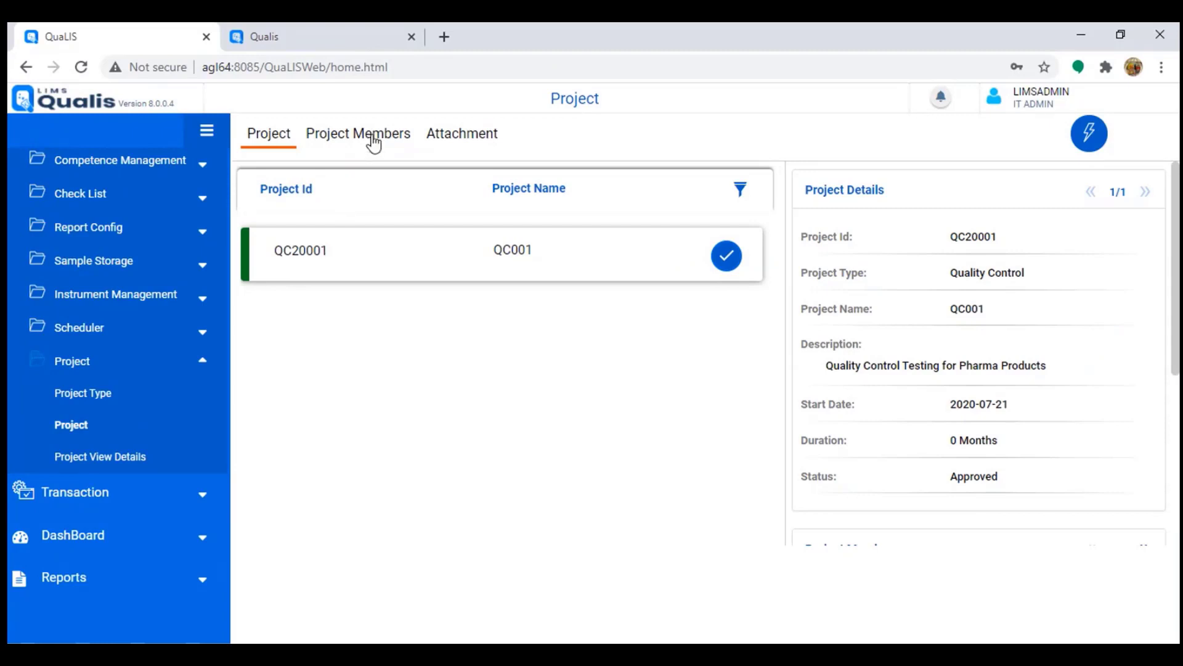
left_click(374, 143)
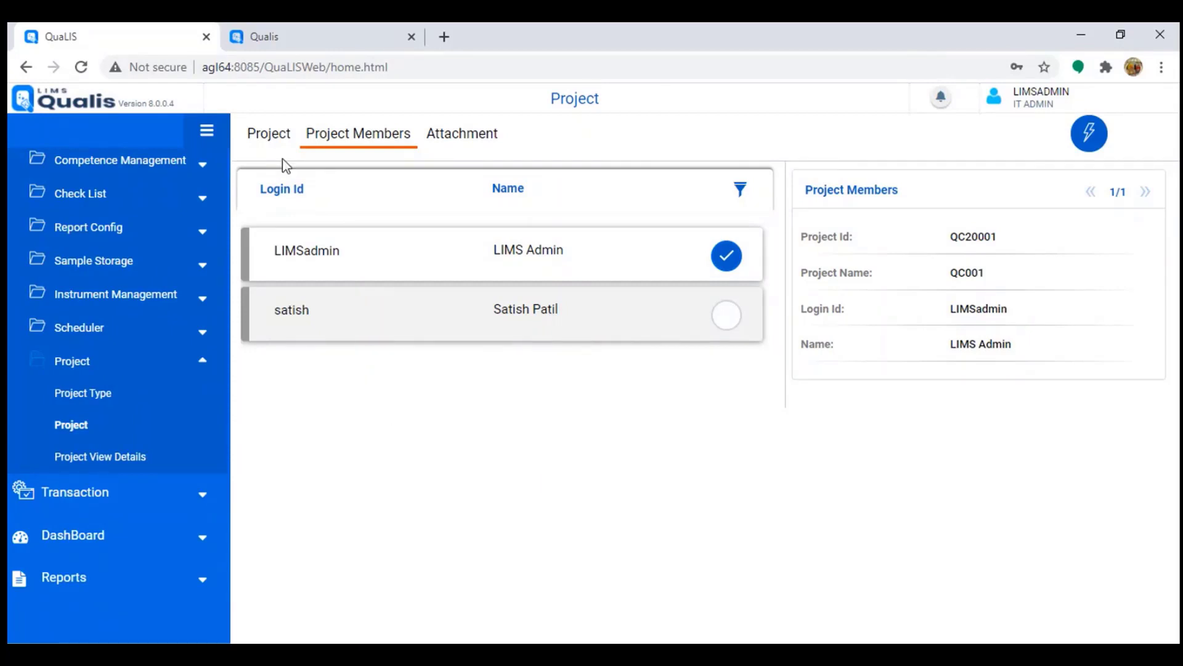
left_click(269, 138)
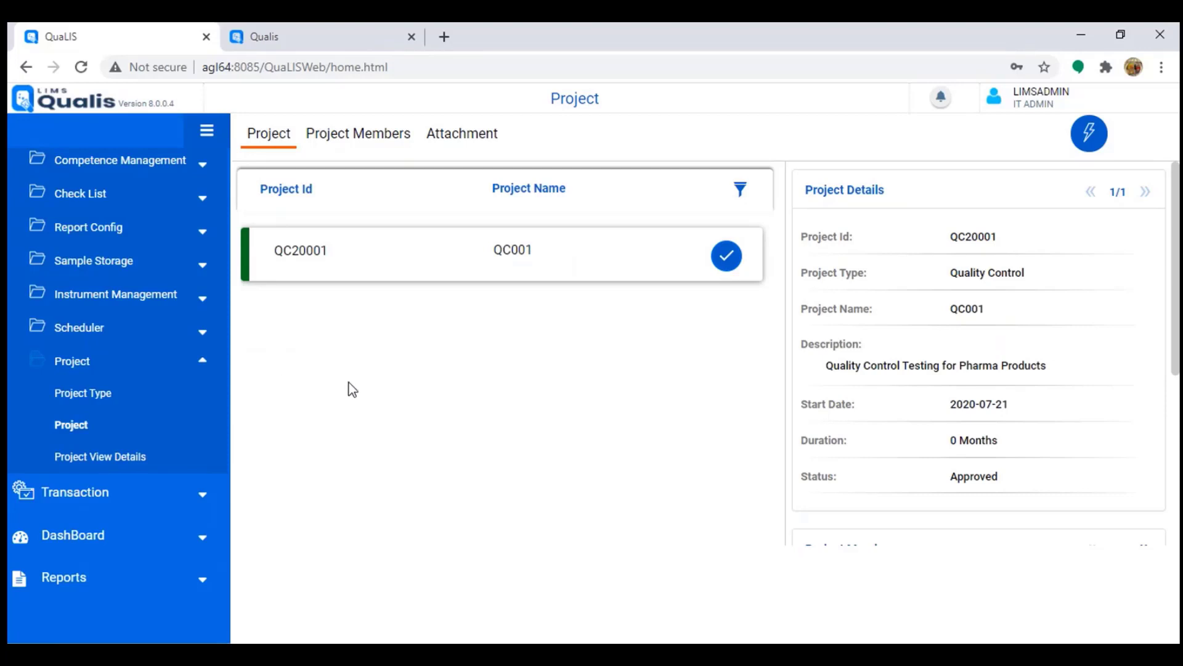
left_click(119, 459)
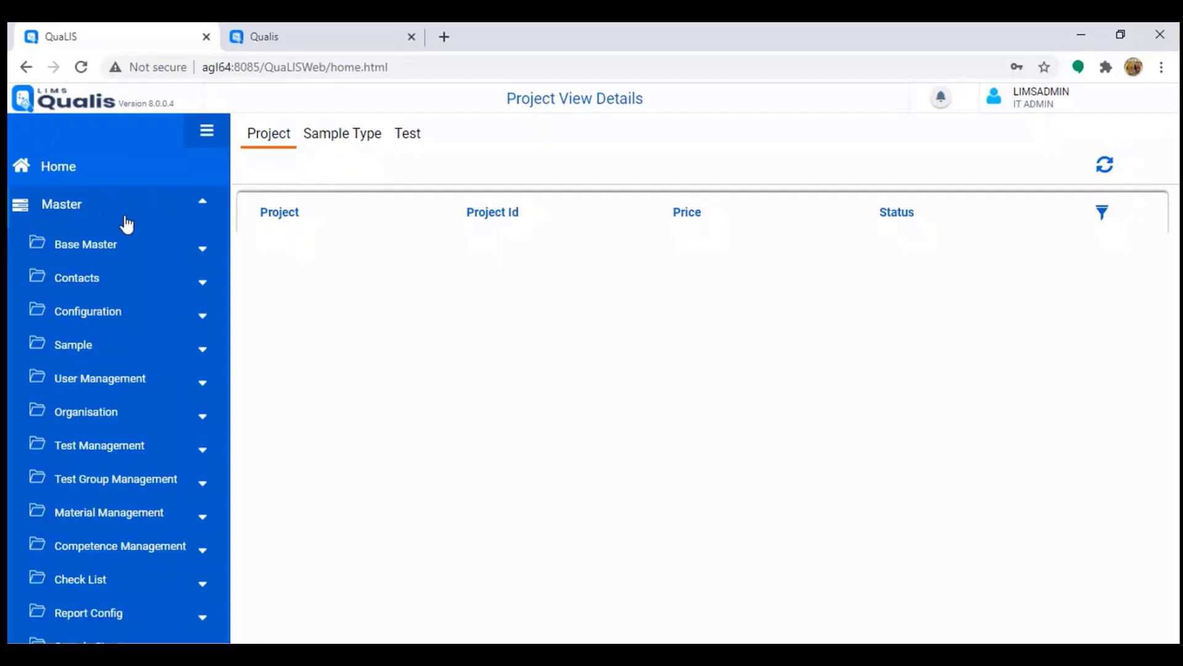
Expand the Transaction section and view the screens under Registration, Job Allocation, Result Entry and Approval.
left_click(126, 215)
left_click(108, 253)
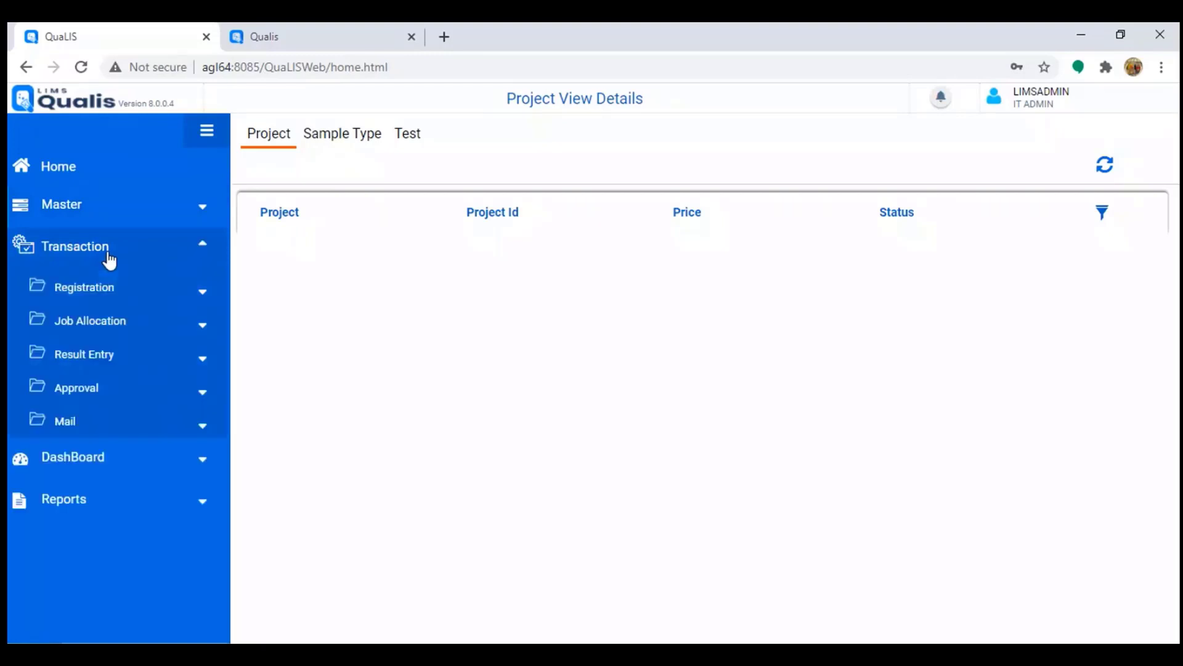
left_click(101, 296)
left_click(96, 363)
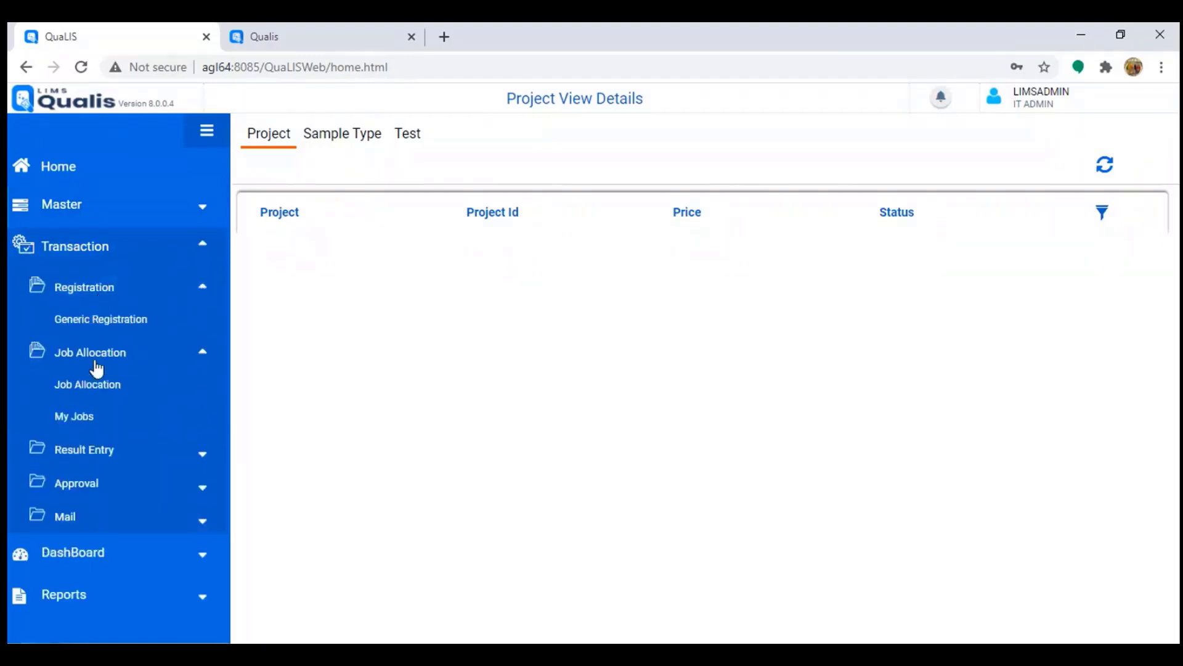
left_click(93, 458)
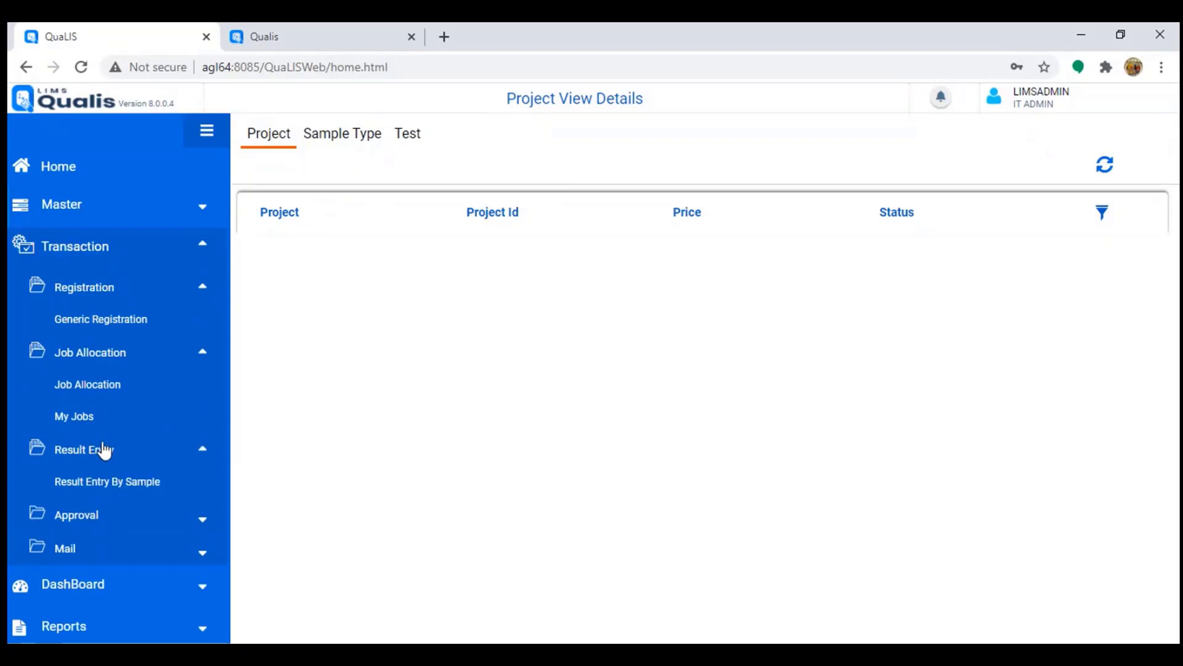
scroll(99, 453, "down", 1)
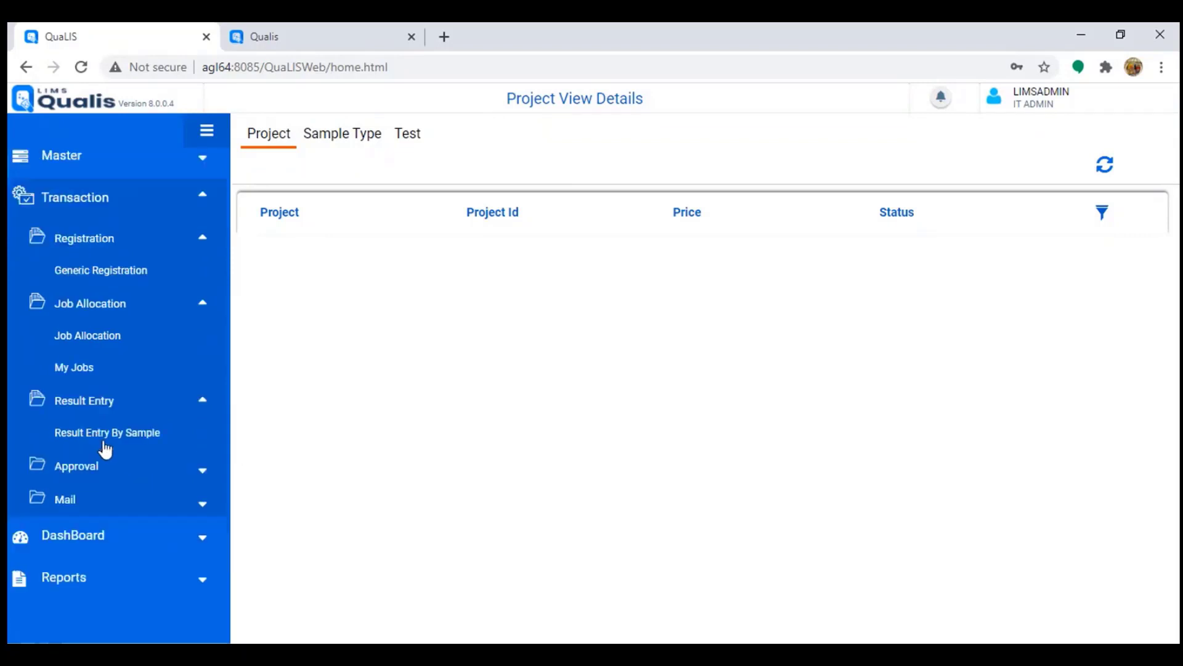
left_click(74, 473)
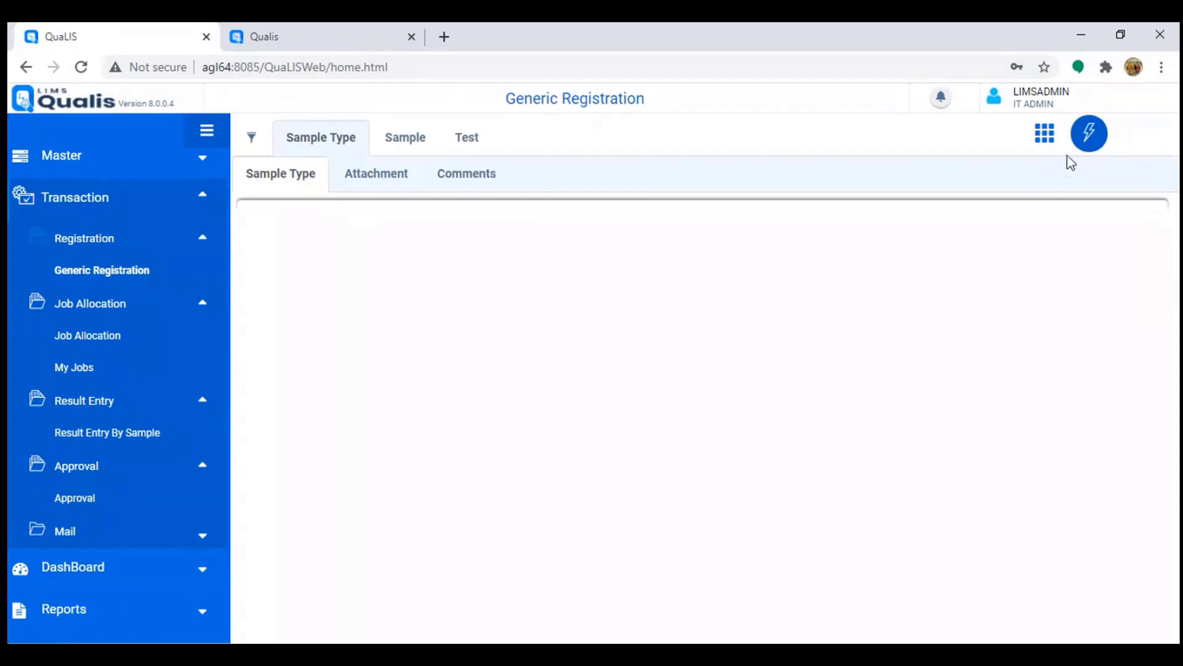
Start a sample pre-registration in Generic Registration with client PharmaWorld, sample category Pharmaceutical and sample type Paracetamol.
left_click(1082, 145)
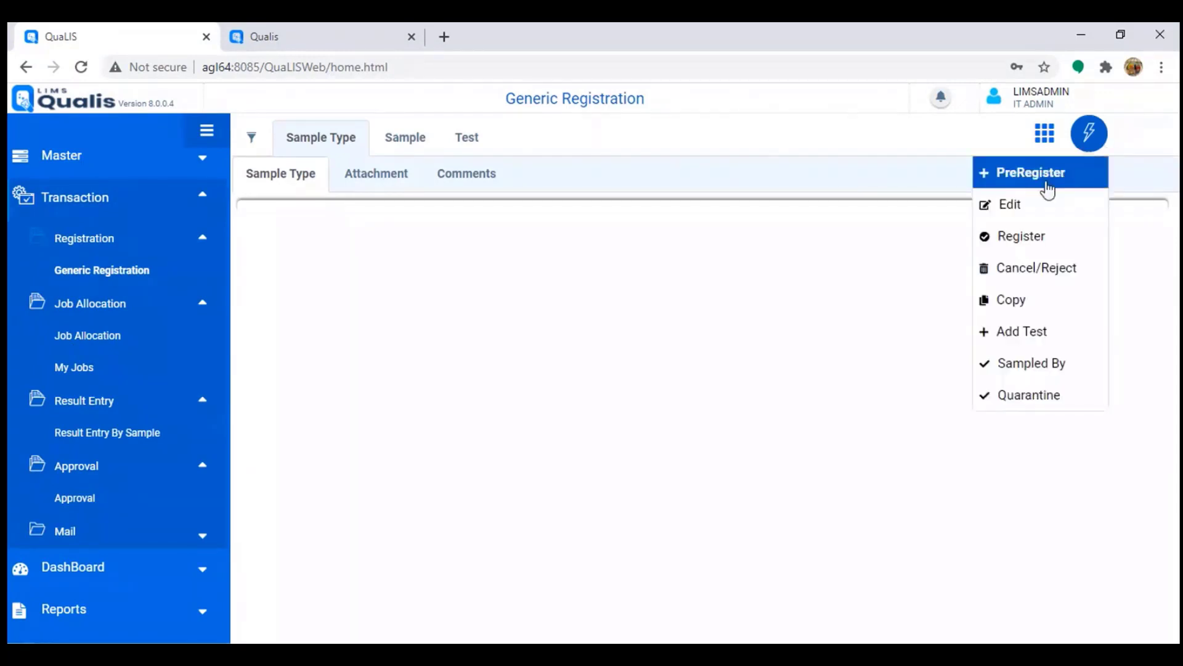
left_click(1048, 174)
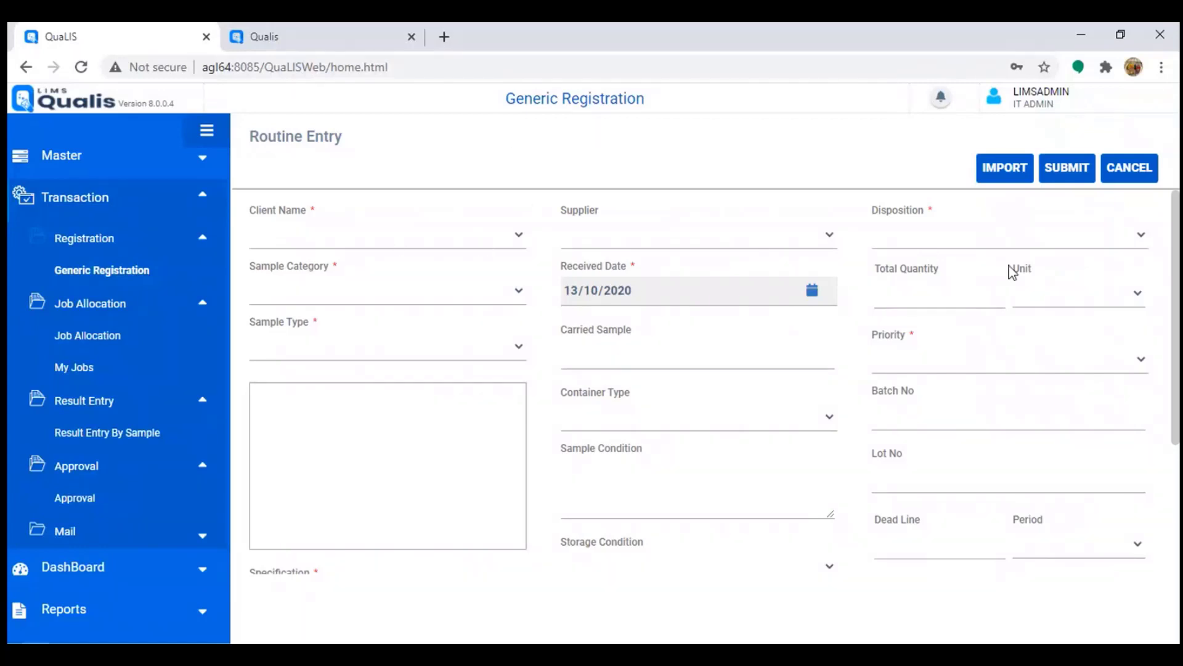
left_click(501, 241)
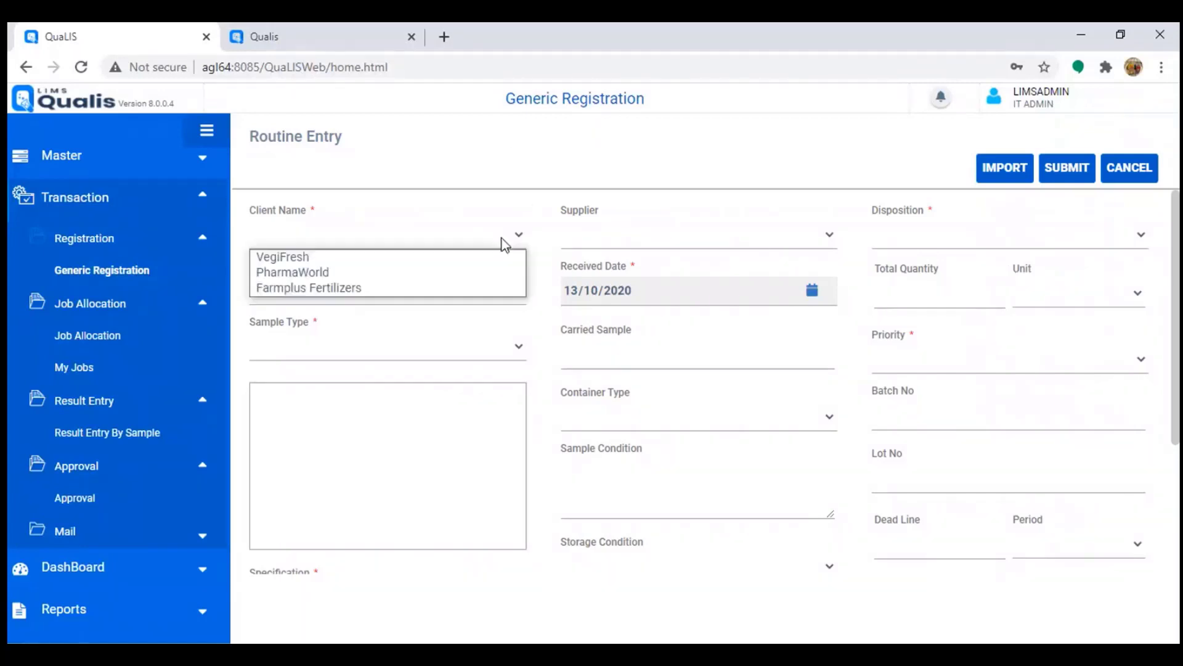
left_click(364, 272)
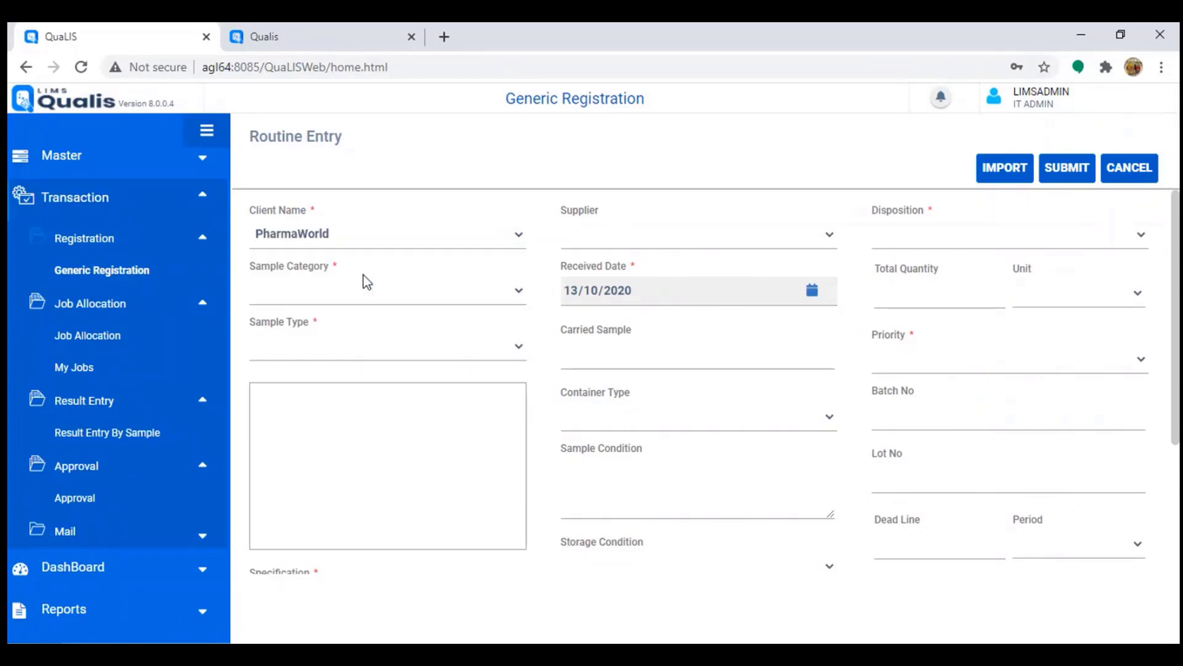
left_click(387, 305)
left_click(357, 320)
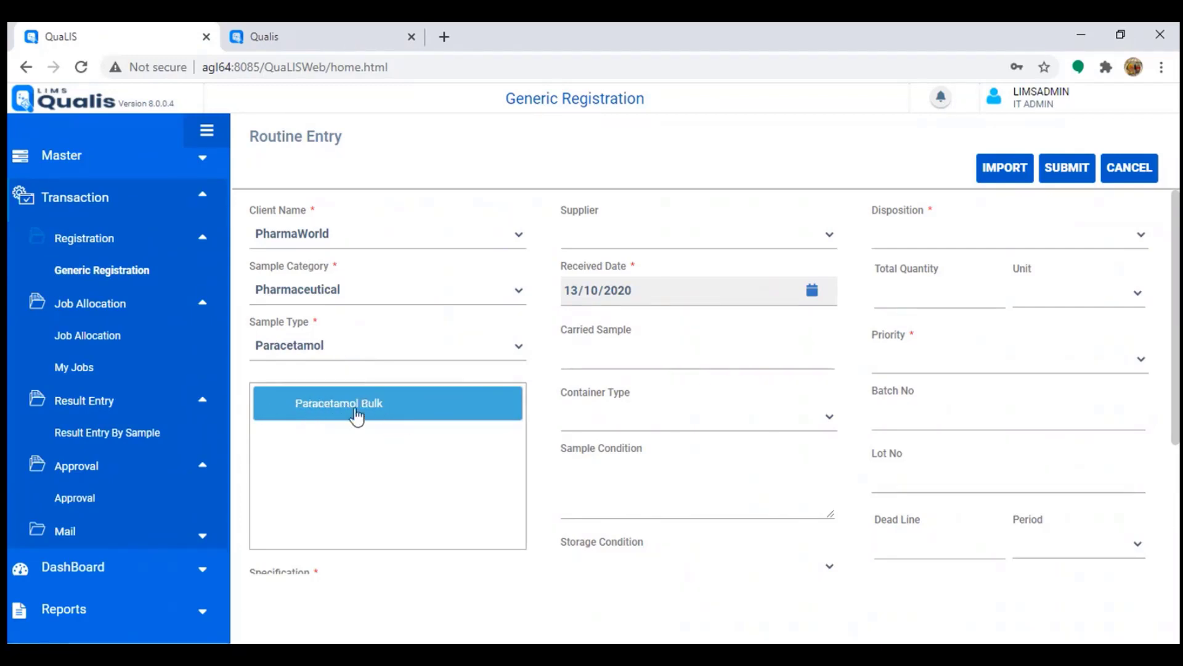
Set the routine entry's disposition to Dispose, the total quantity to 200 g and the priority to Normal.
scroll(671, 449, "down", 3)
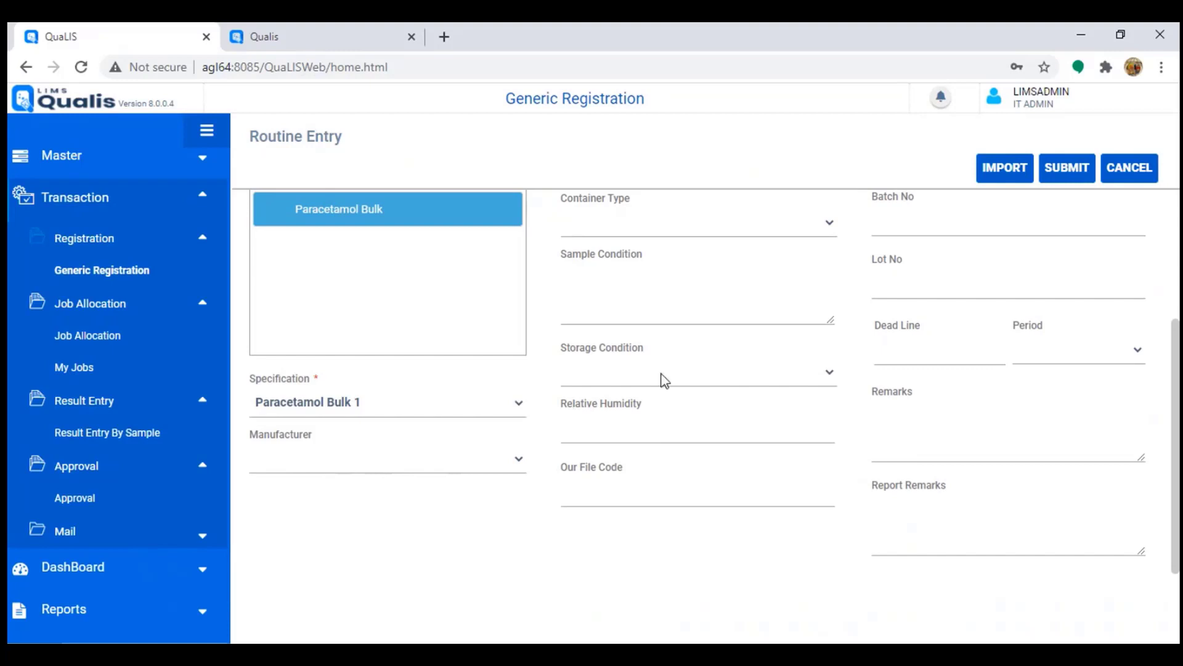
scroll(664, 341, "up", 3)
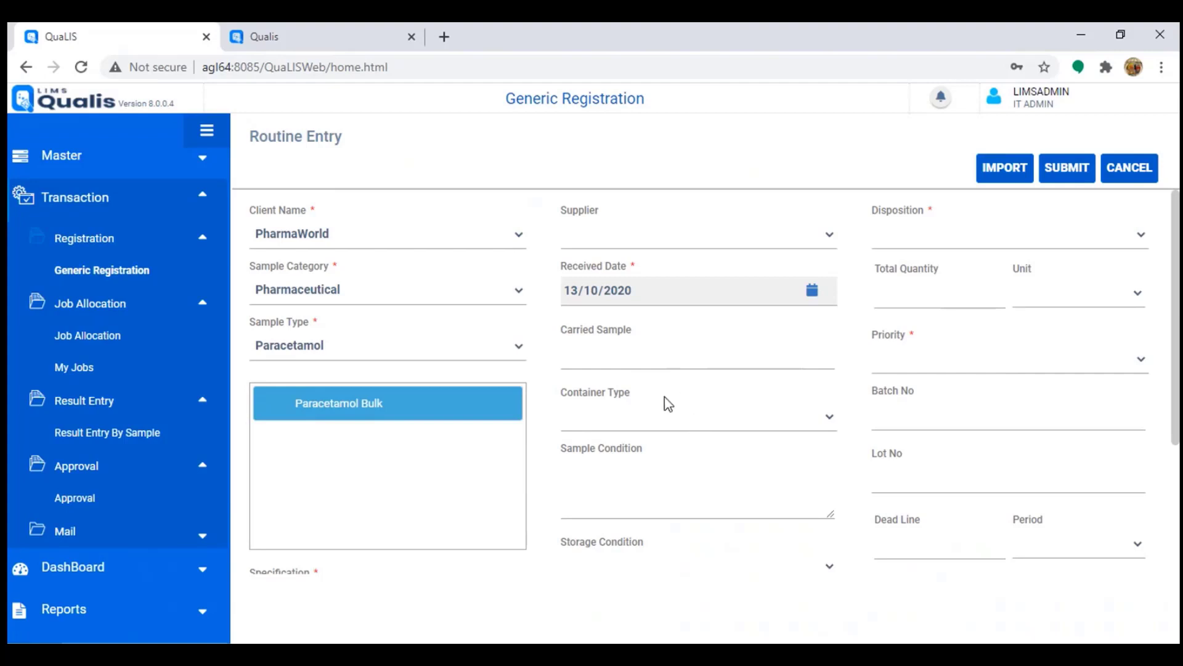
scroll(758, 409, "down", 3)
scroll(758, 409, "up", 3)
left_click(931, 242)
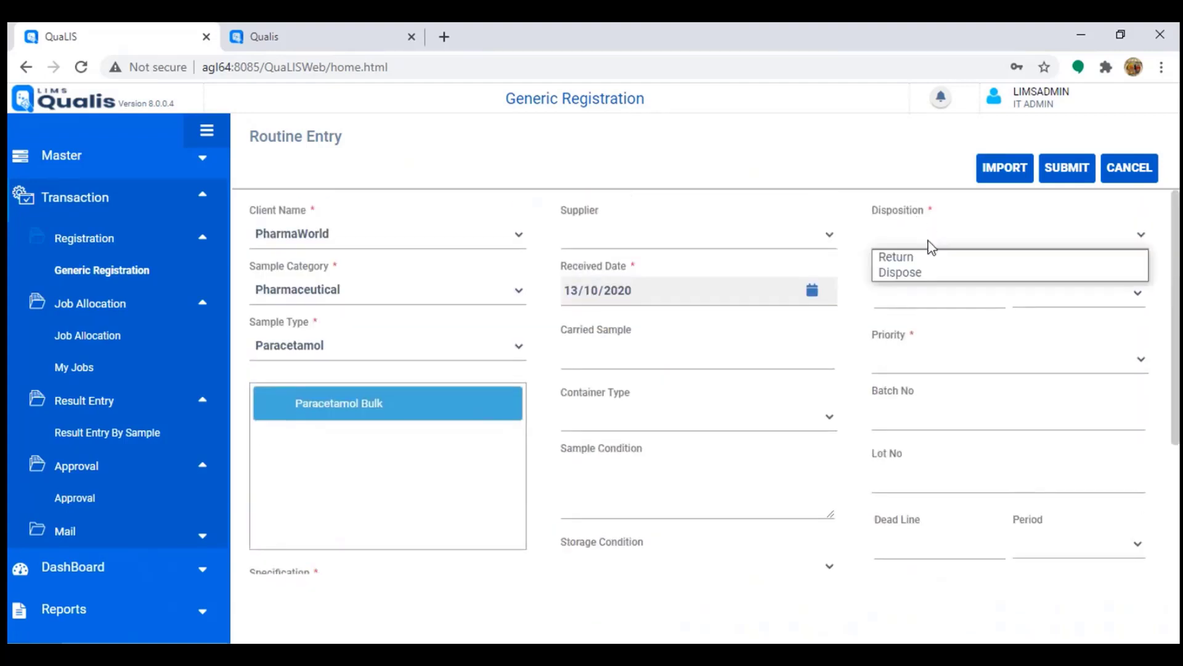
left_click(913, 278)
left_click(908, 292)
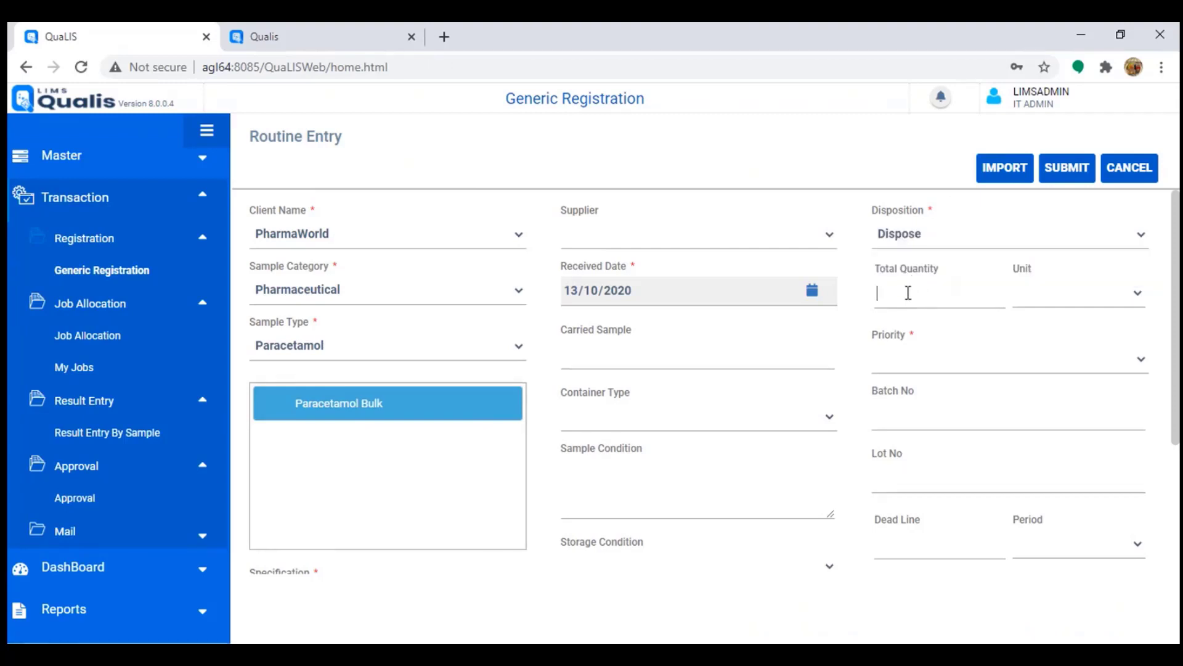
type("200")
left_click(927, 366)
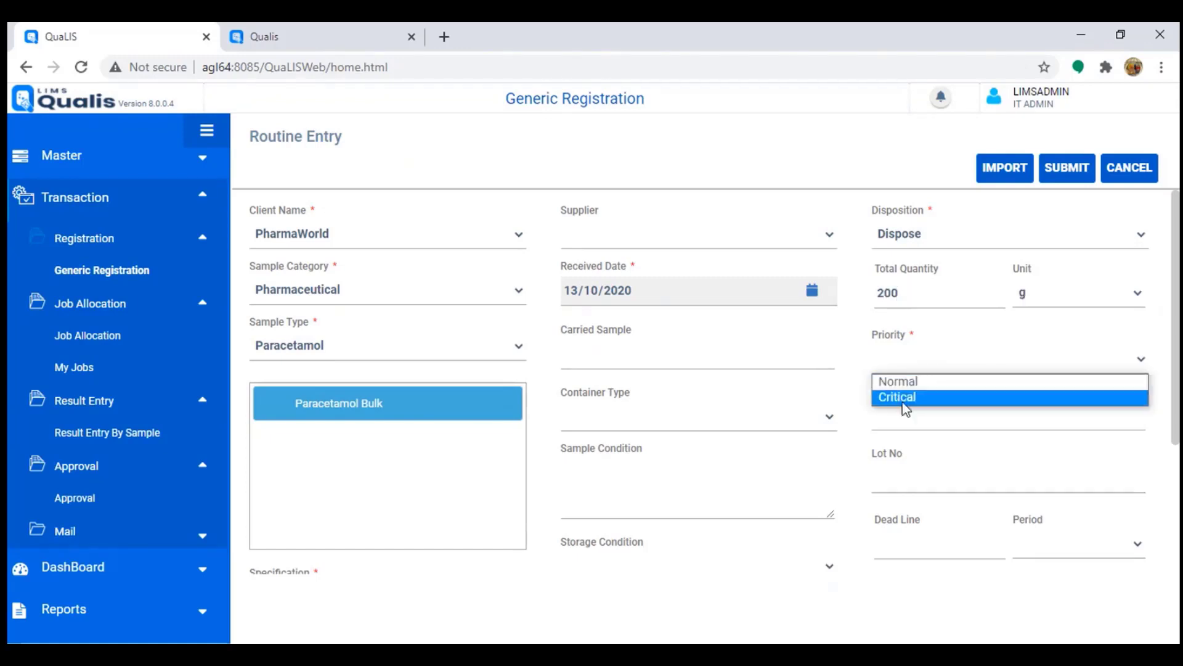
left_click(908, 386)
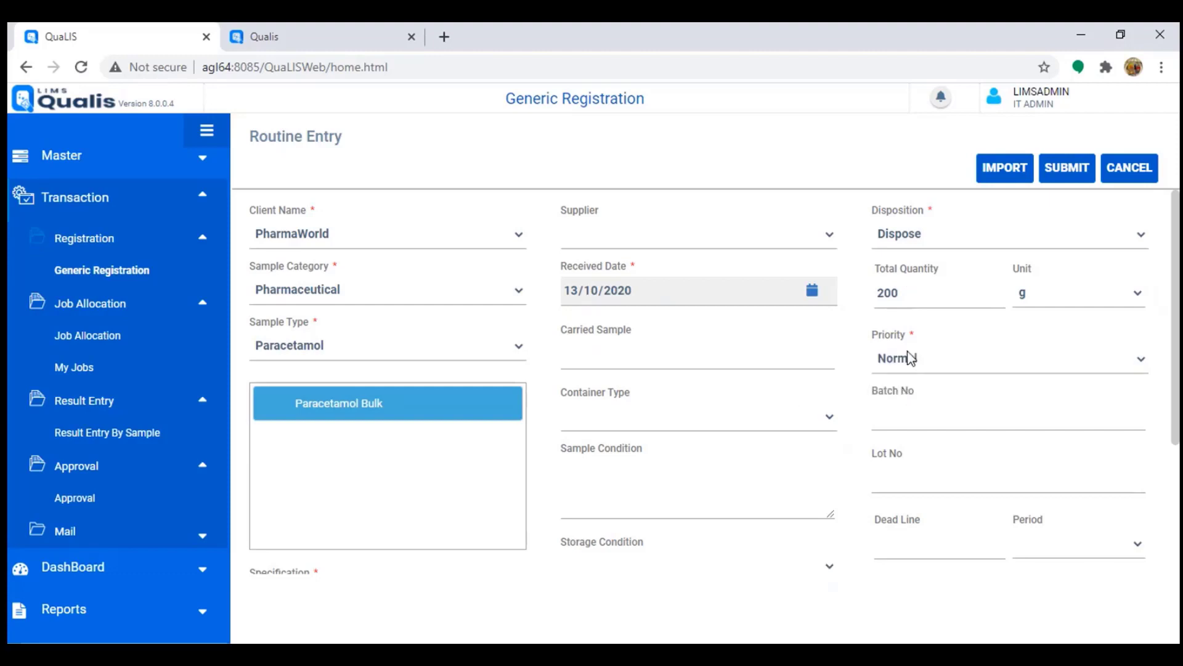
Enter batch number NIG001 and lot number NIG001L1 for the Paracetamol Bulk entry.
left_click(904, 424)
type("NIG001")
key("Tab")
type("NIG001L1")
Set the deadline to 5 Days and submit the routine entry.
scroll(894, 441, "down", 3)
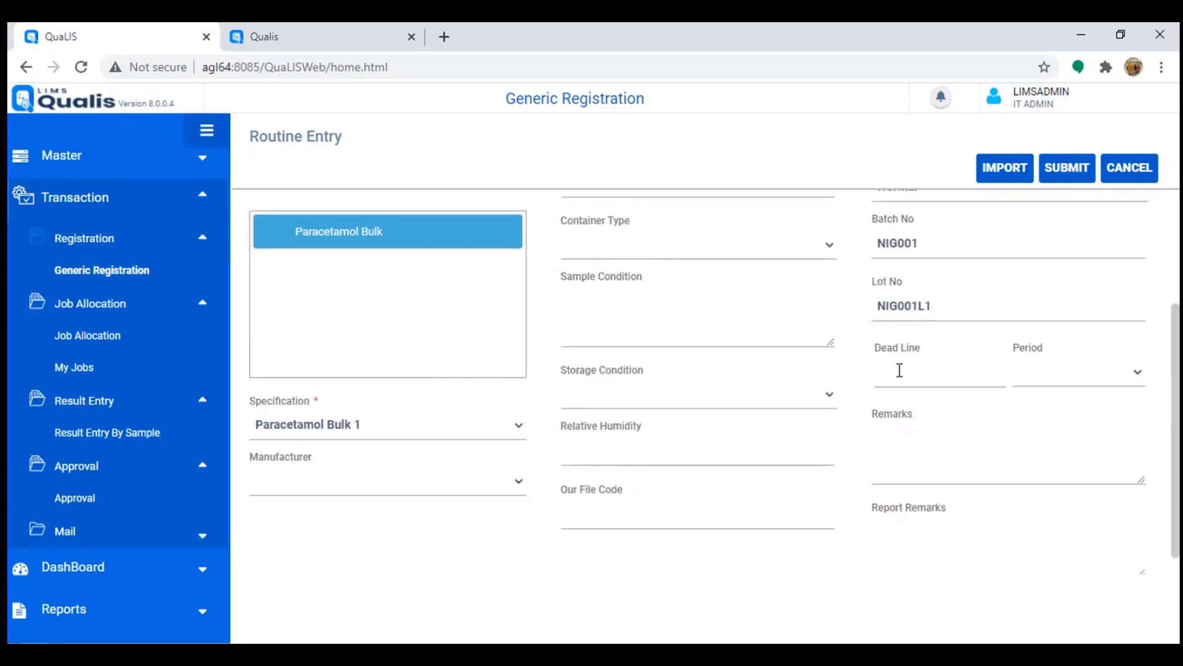
left_click(900, 370)
type("5")
left_click(1112, 381)
scroll(970, 461, "up", 3)
scroll(937, 450, "down", 3)
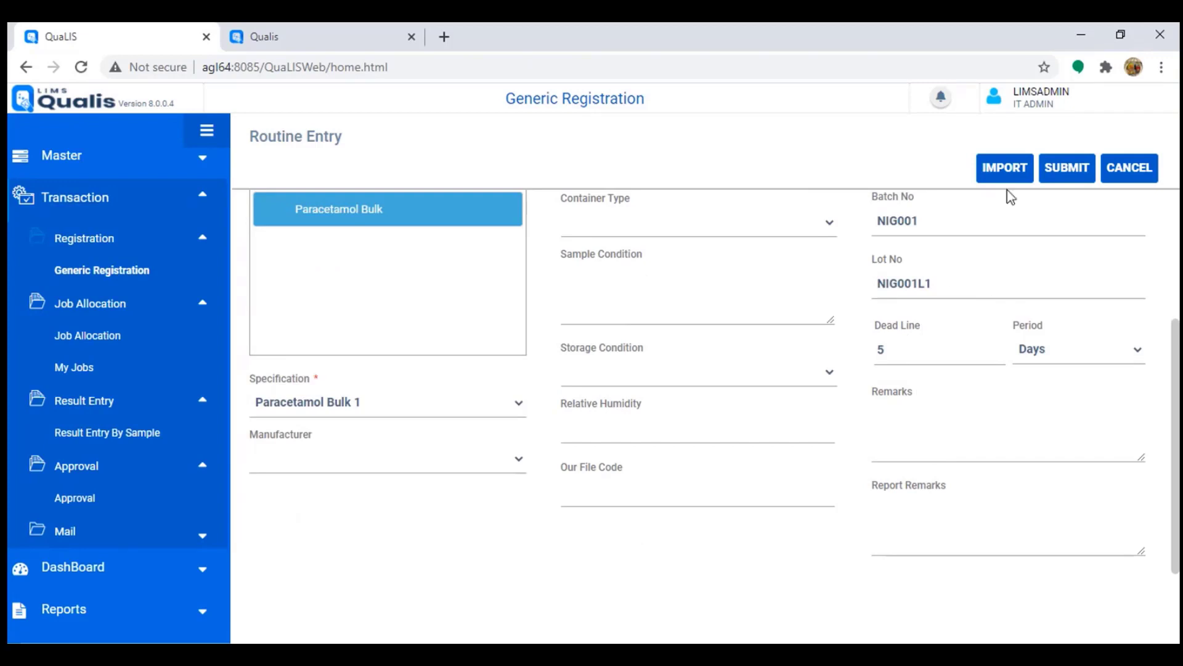
scroll(880, 300, "up", 3)
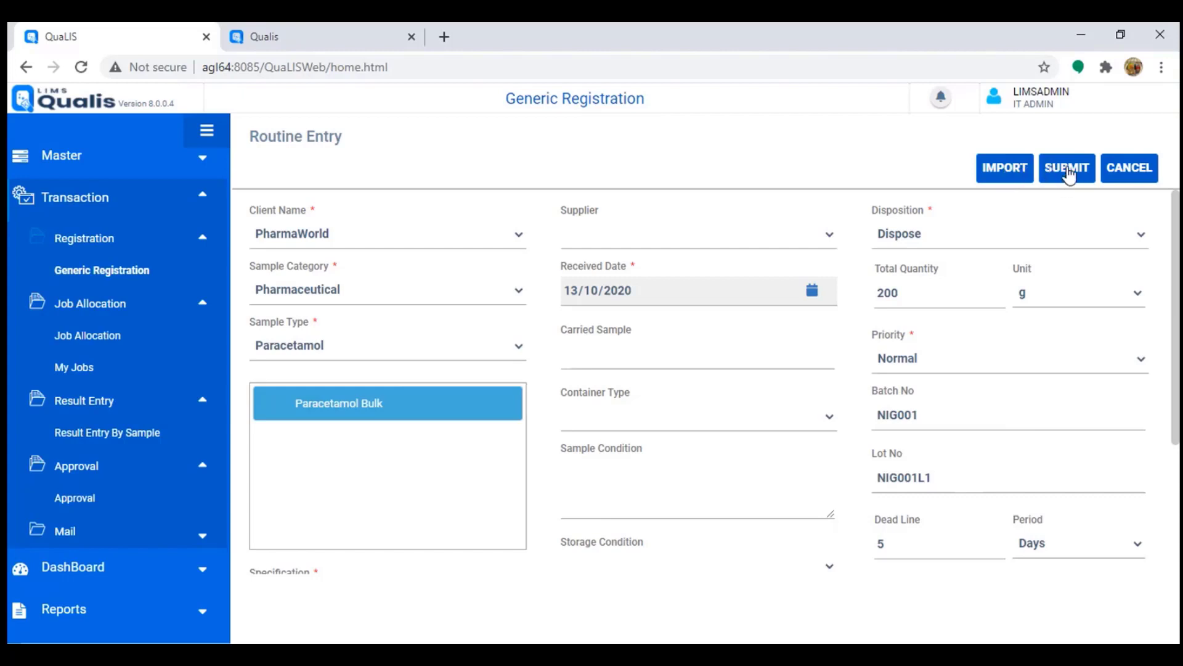
left_click(1065, 172)
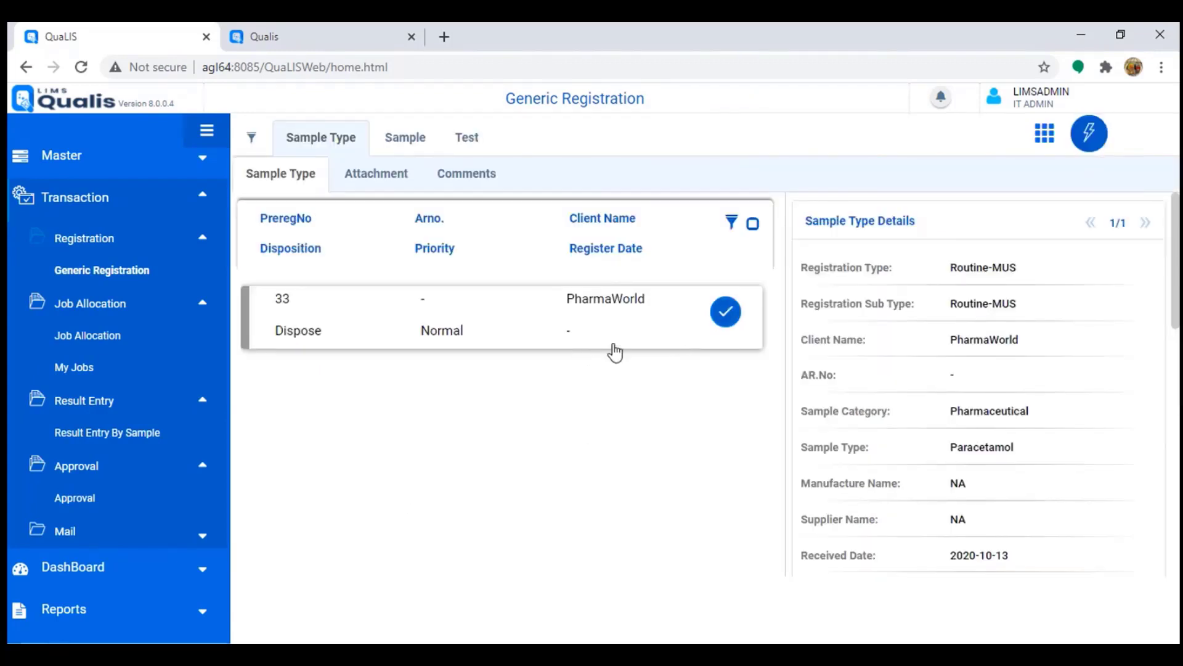
Review the preregistered PharmaWorld entry in its edit form and leave the form without changes.
double_click(423, 301)
left_click(441, 311)
left_click(1090, 147)
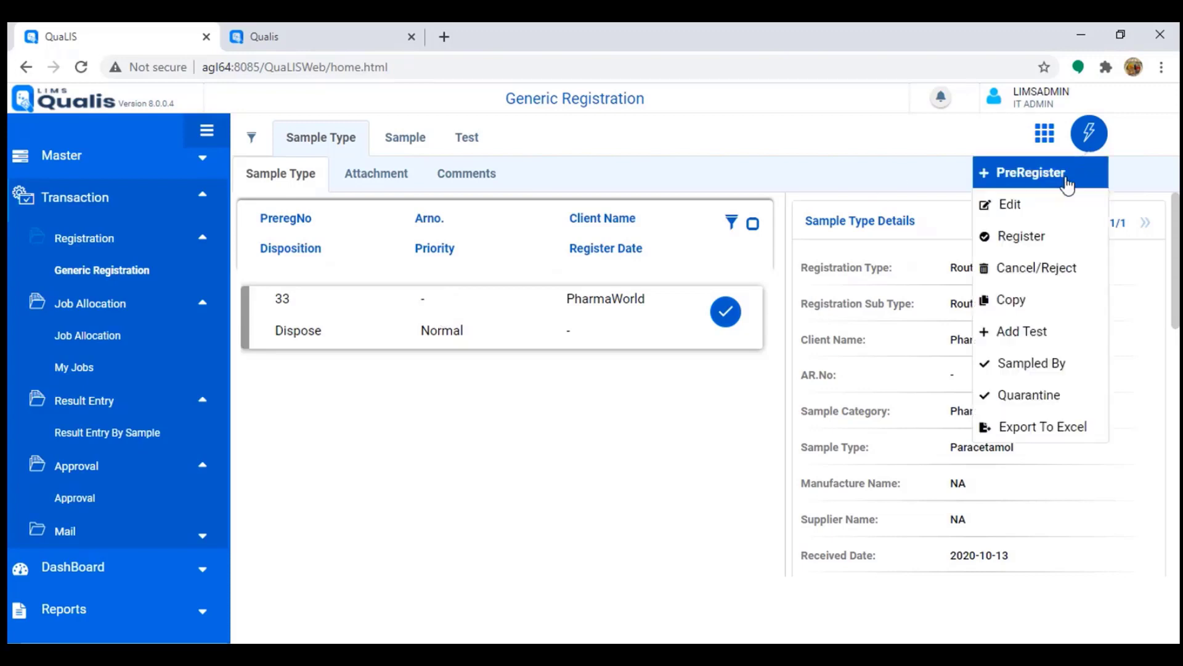
left_click(1025, 211)
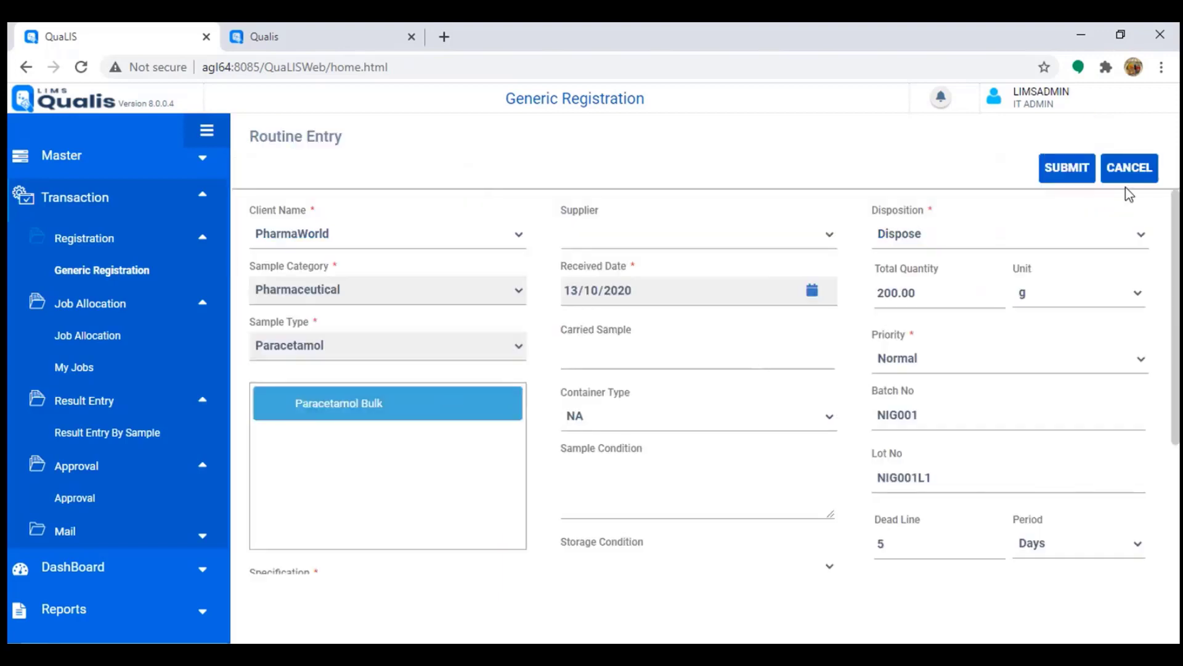
left_click(1129, 168)
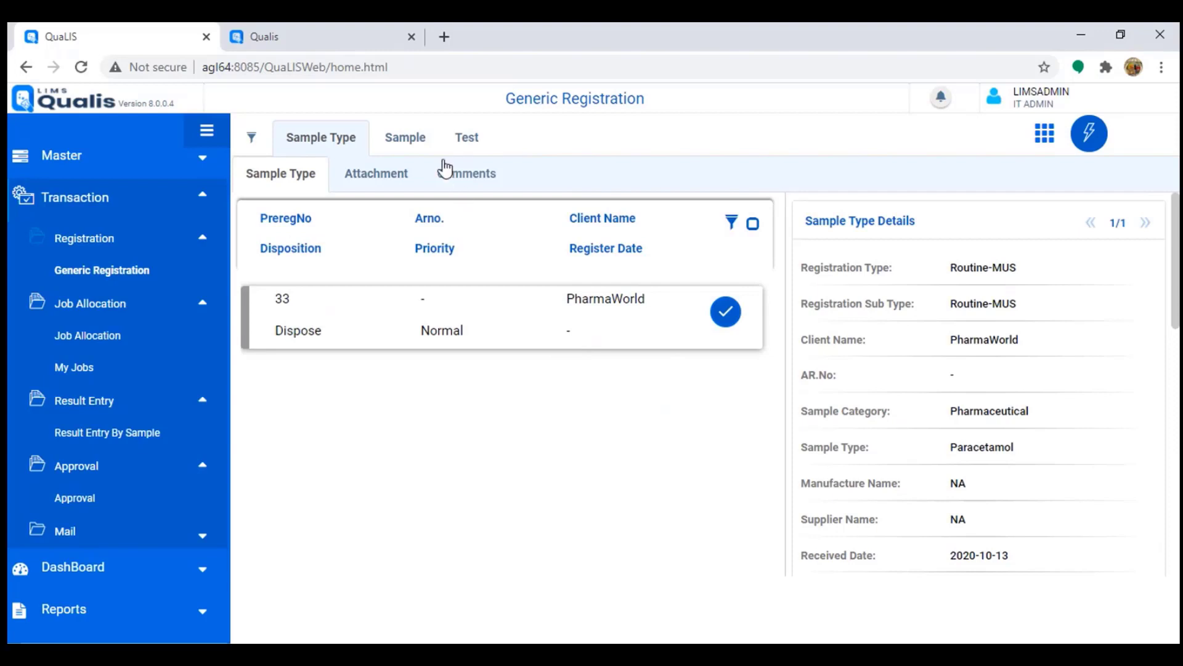
Start adding a sample to the PharmaWorld entry with the name Part1 and a quantity of 50 g.
left_click(406, 140)
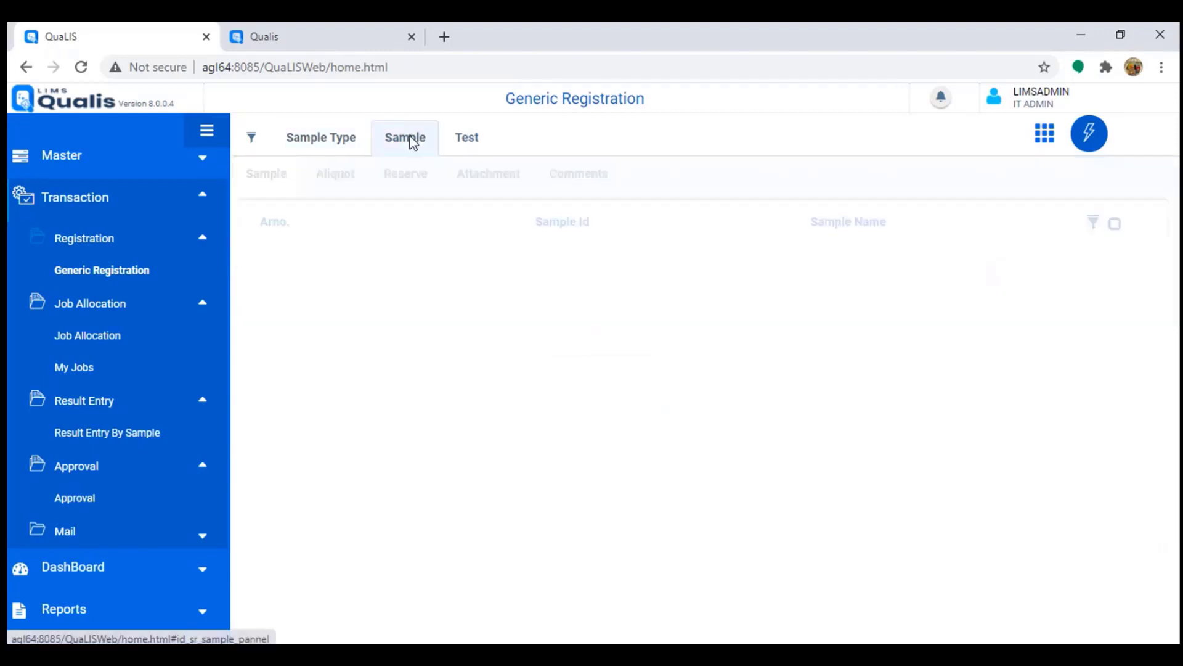
left_click(1087, 140)
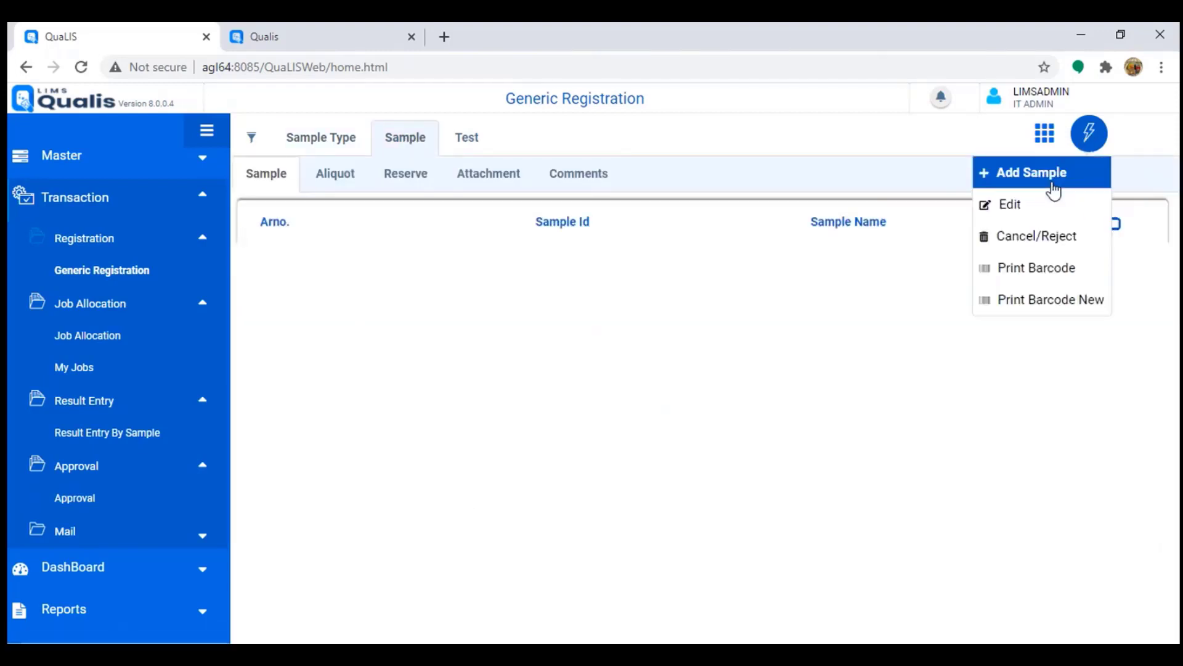
left_click(1030, 176)
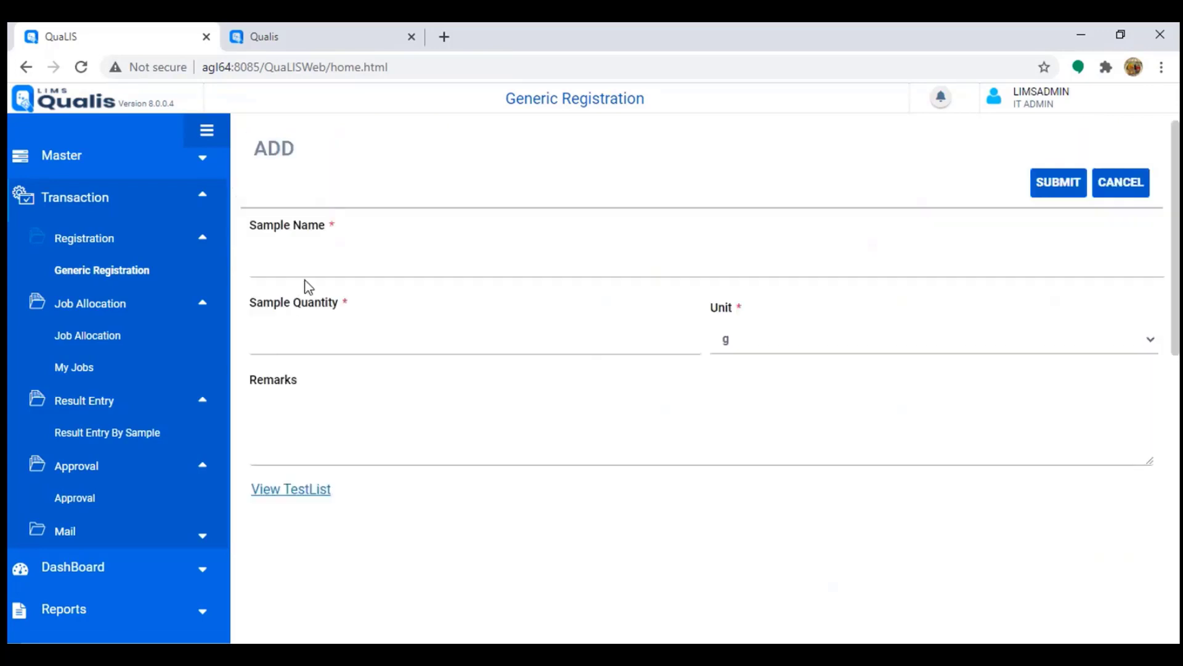
type("Part1")
type("50")
Assign all listed tests, Assay and Water Content by KF Titrator, to sample Part1 and submit it.
scroll(344, 407, "down", 3)
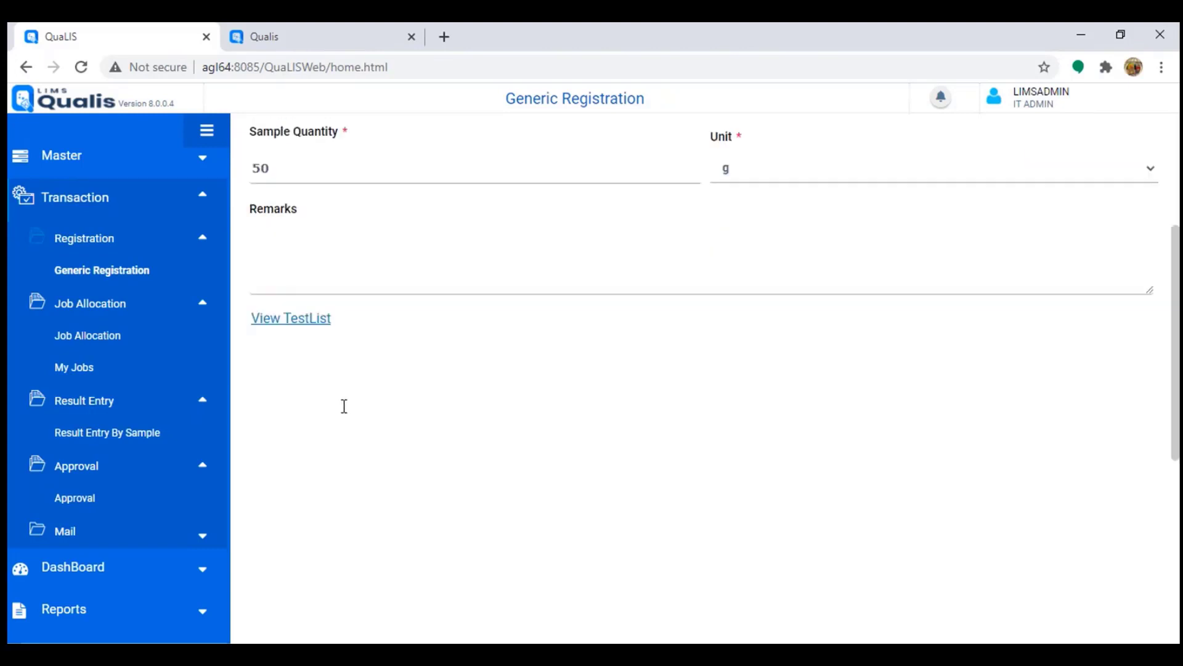
left_click(309, 321)
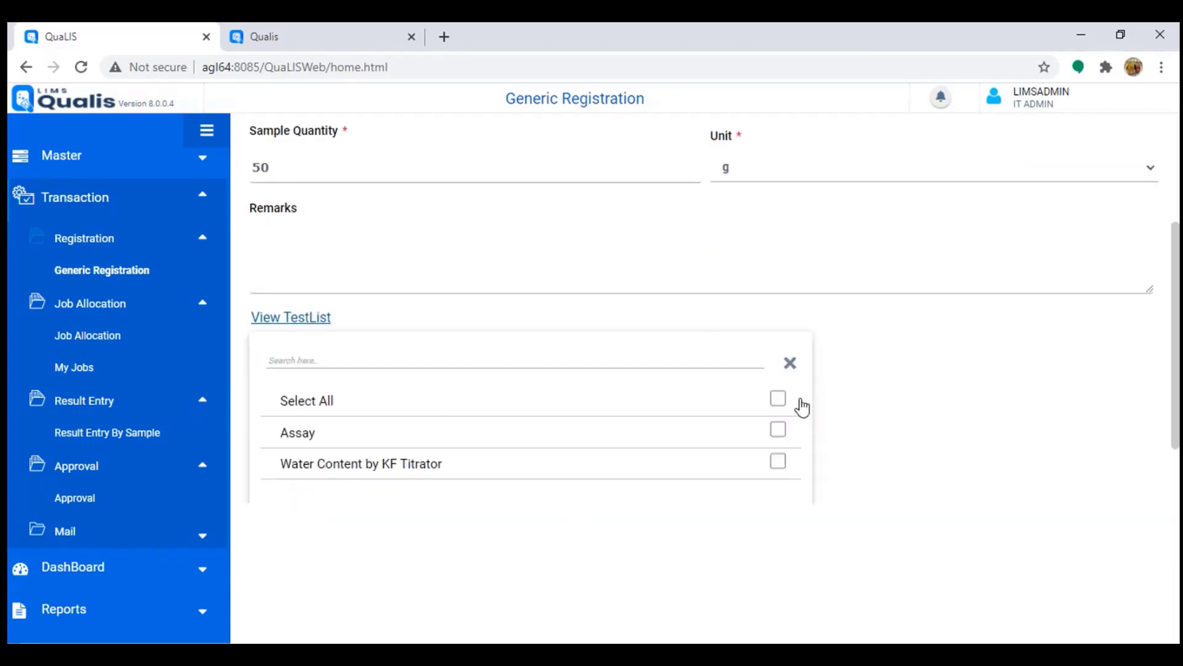
left_click(779, 404)
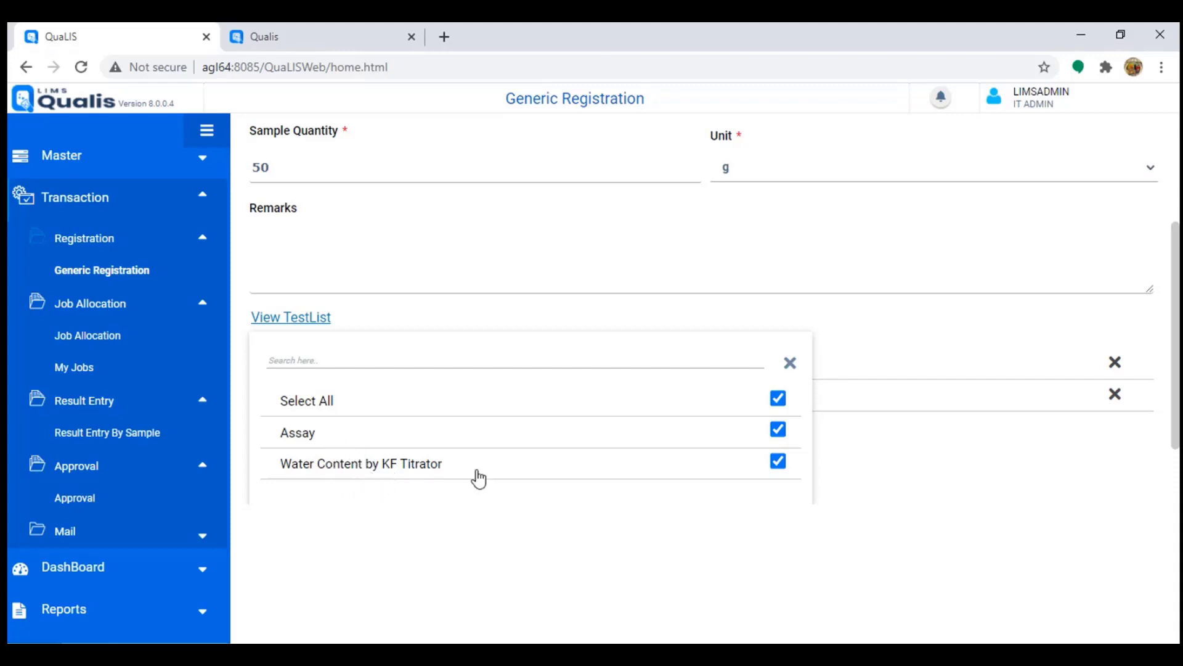
left_click(790, 364)
scroll(857, 507, "up", 3)
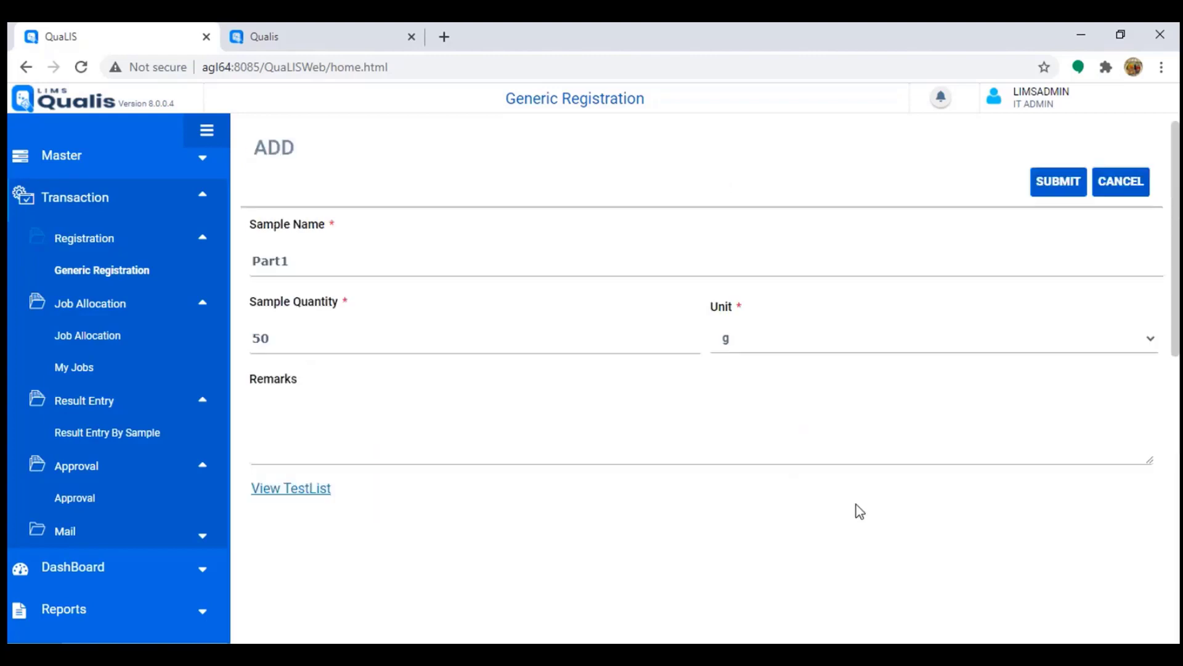
scroll(538, 464, "down", 4)
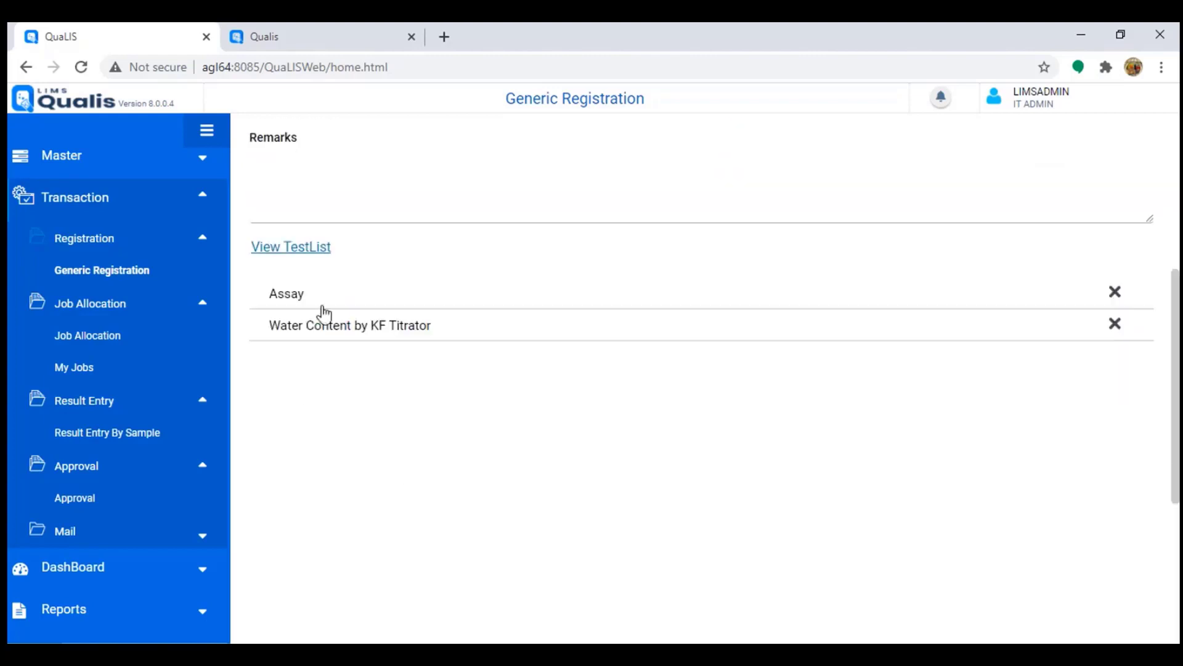
scroll(849, 452, "up", 4)
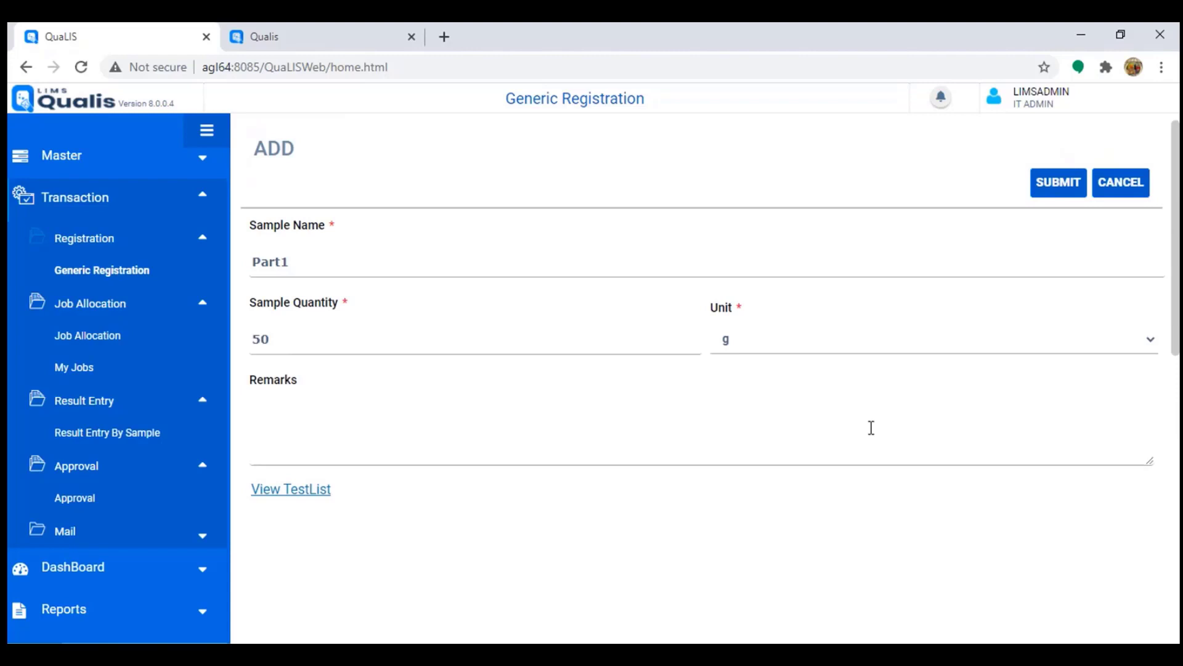
left_click(1059, 183)
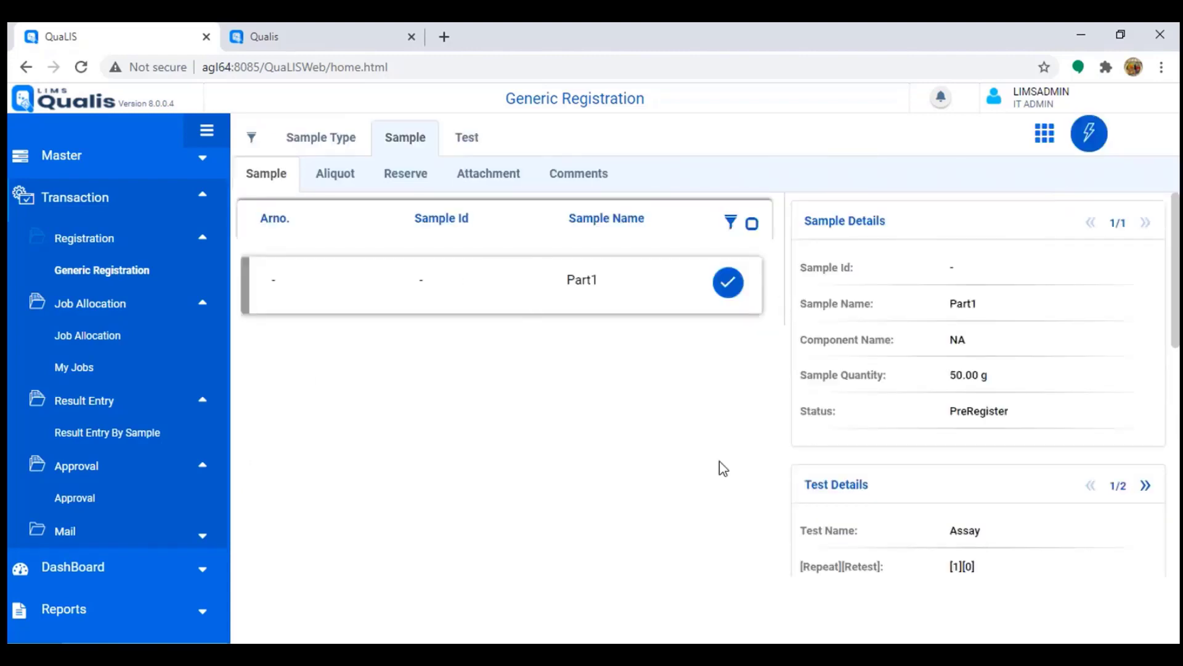
View the tests assigned to sample Part1.
left_click(468, 135)
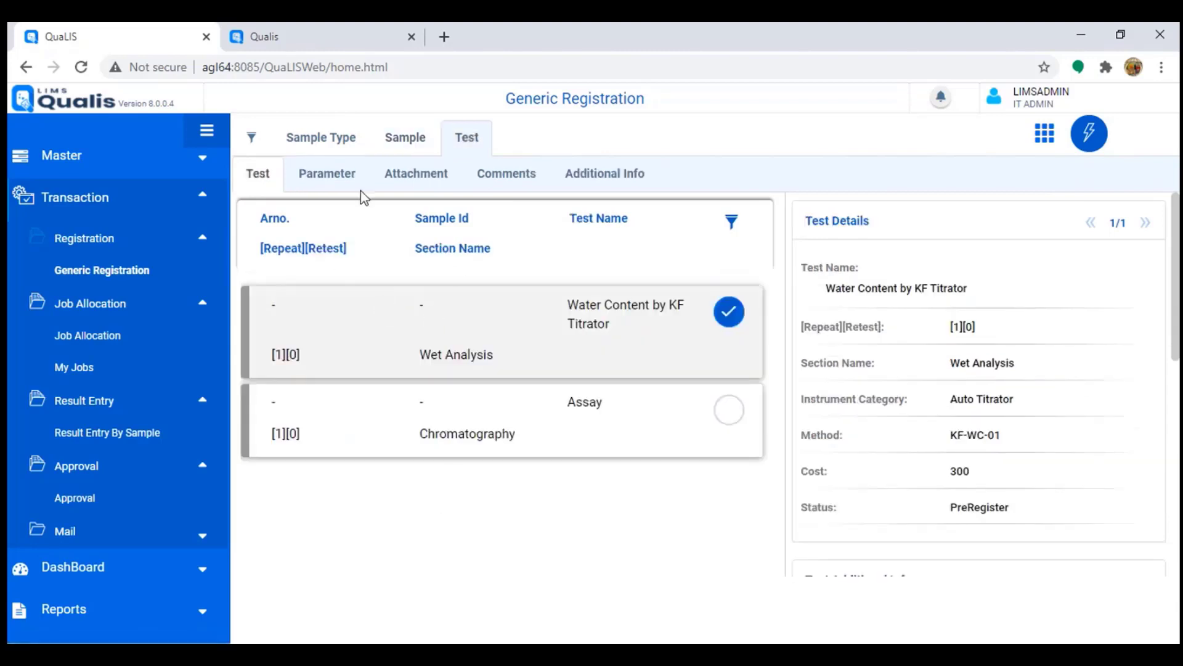
left_click(418, 141)
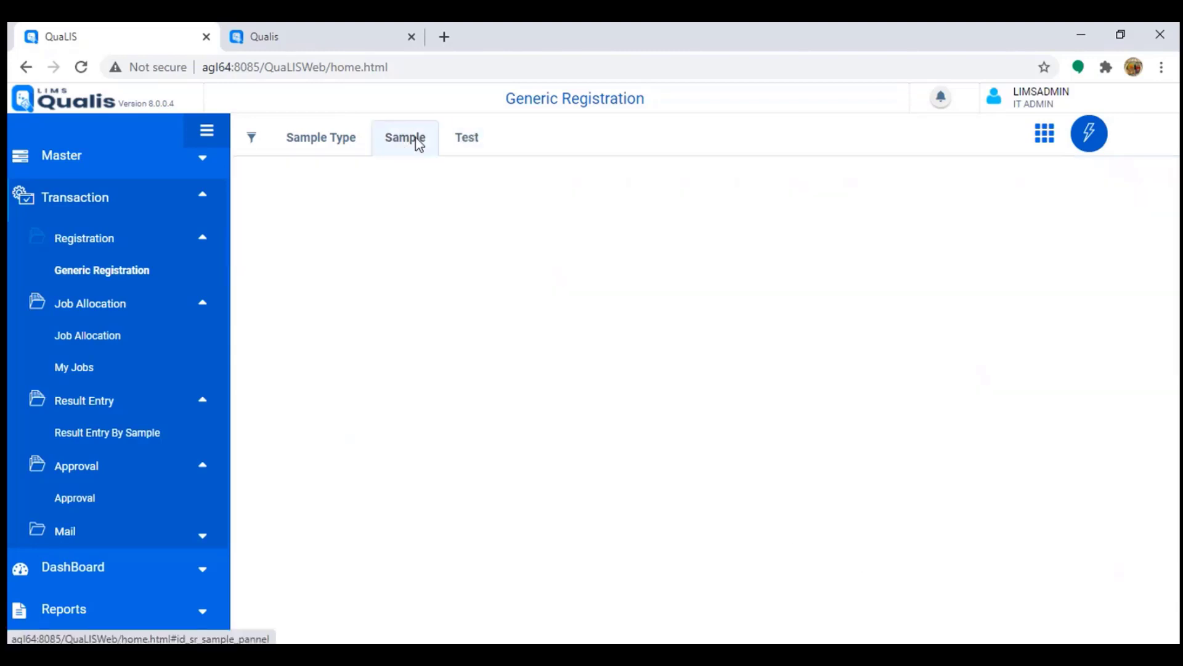
Try to register the preregistered PharmaWorld entry.
left_click(308, 143)
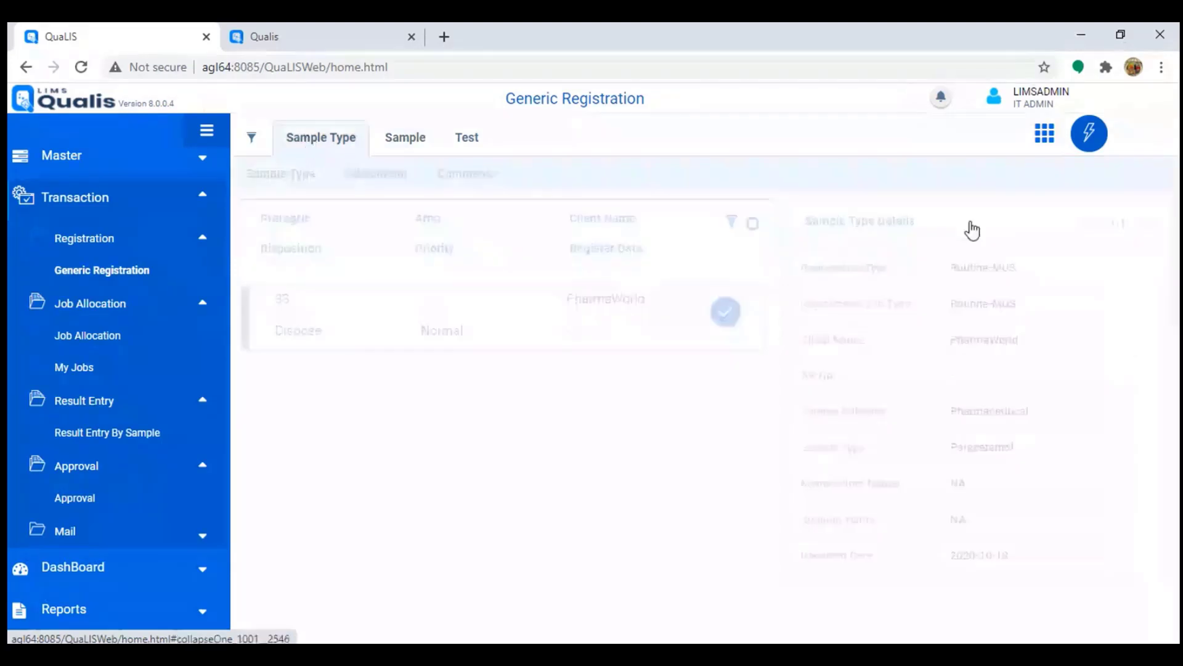
left_click(1100, 137)
left_click(1031, 244)
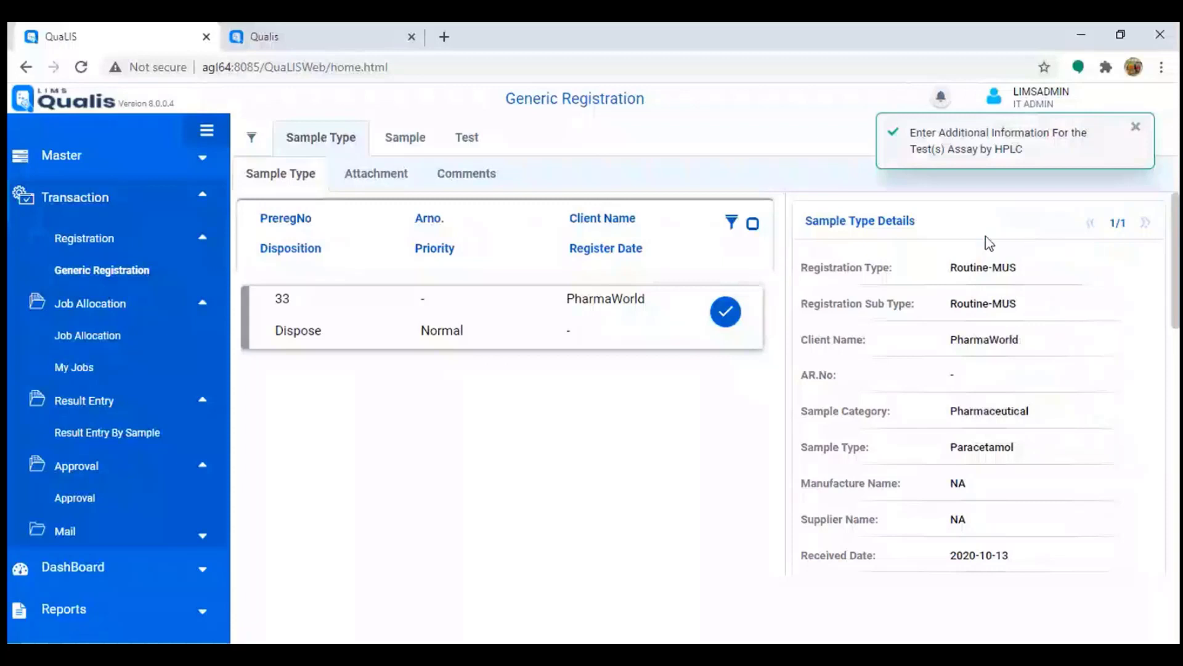
left_click_drag(939, 132, 1061, 132)
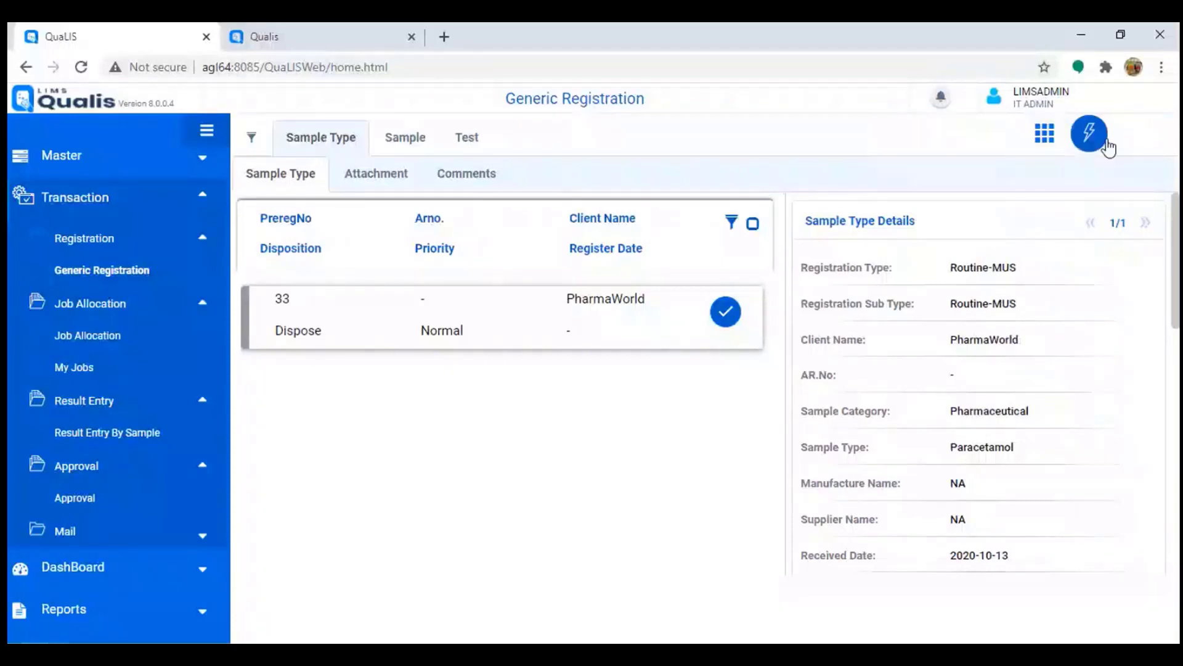
left_click(1094, 148)
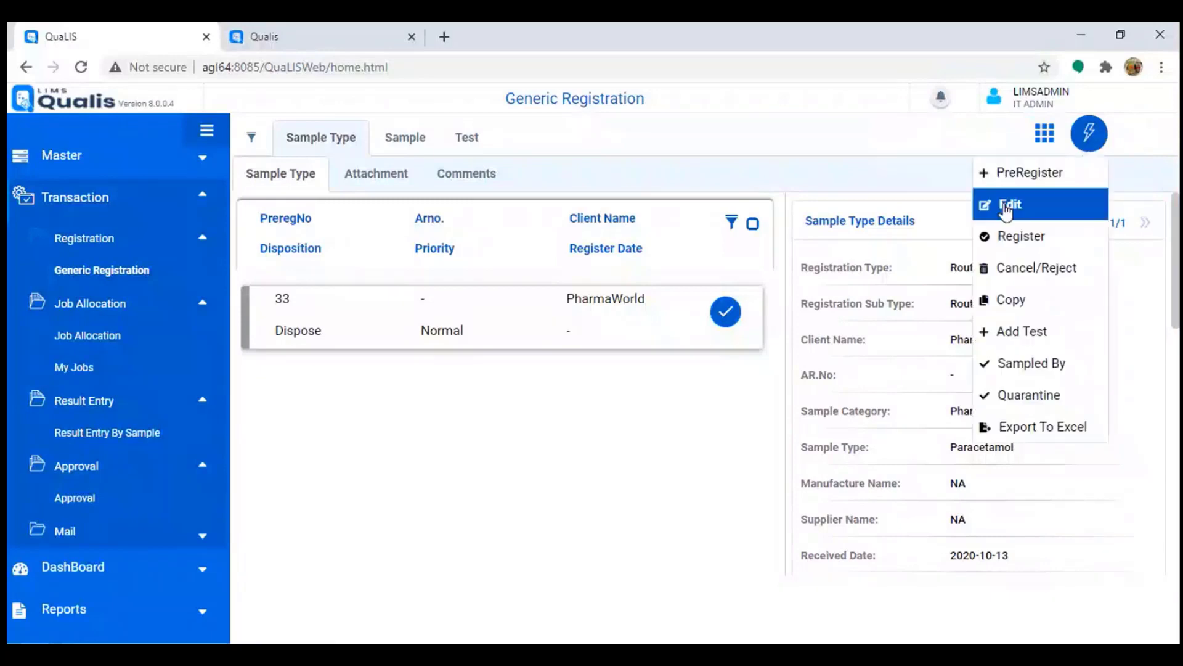
left_click(1021, 242)
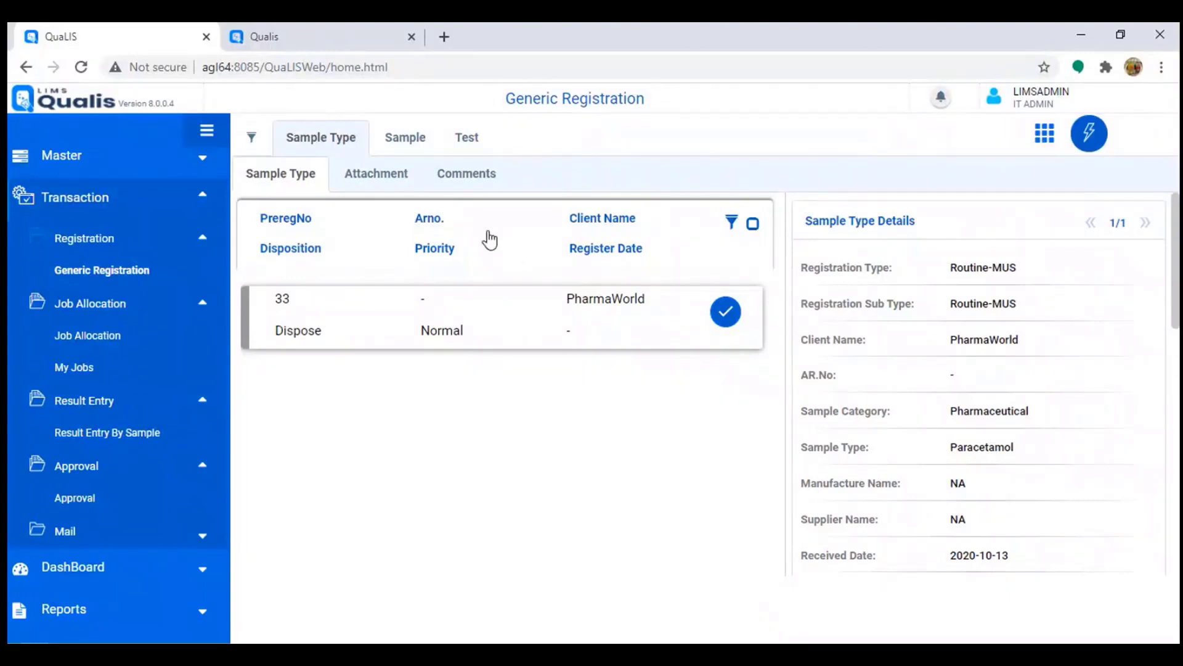
Fill in the Assay test's additional information with Yes for both required questions and "YEs all good" for sample consistency and appearance, then save it.
left_click(407, 141)
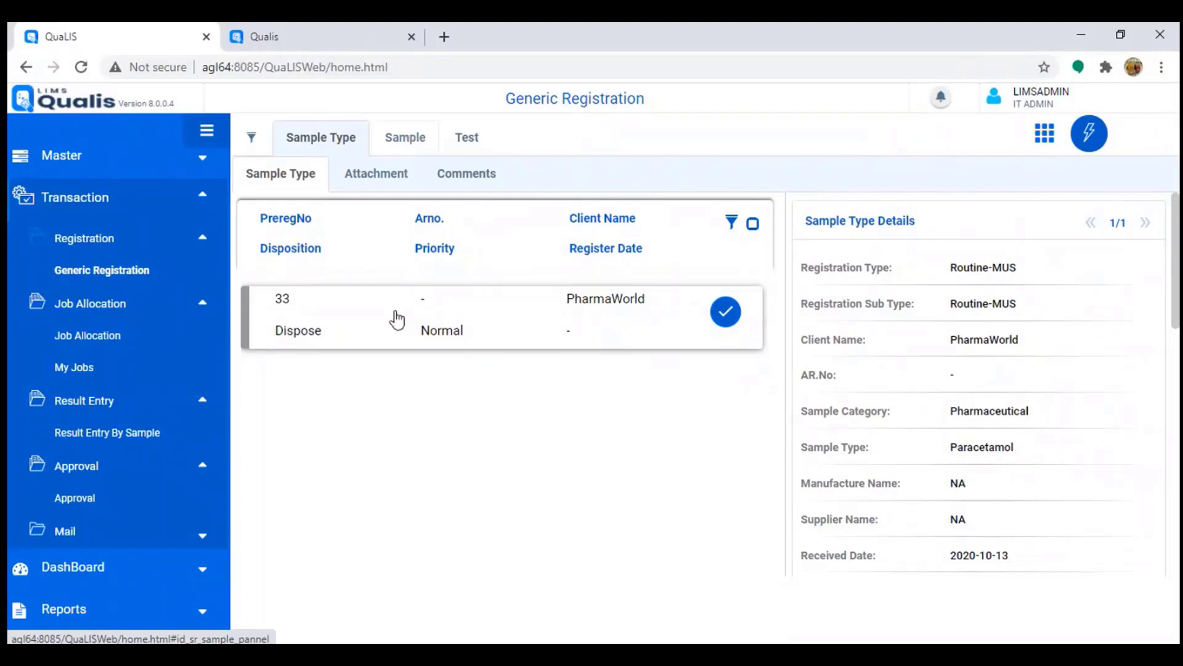
left_click(465, 138)
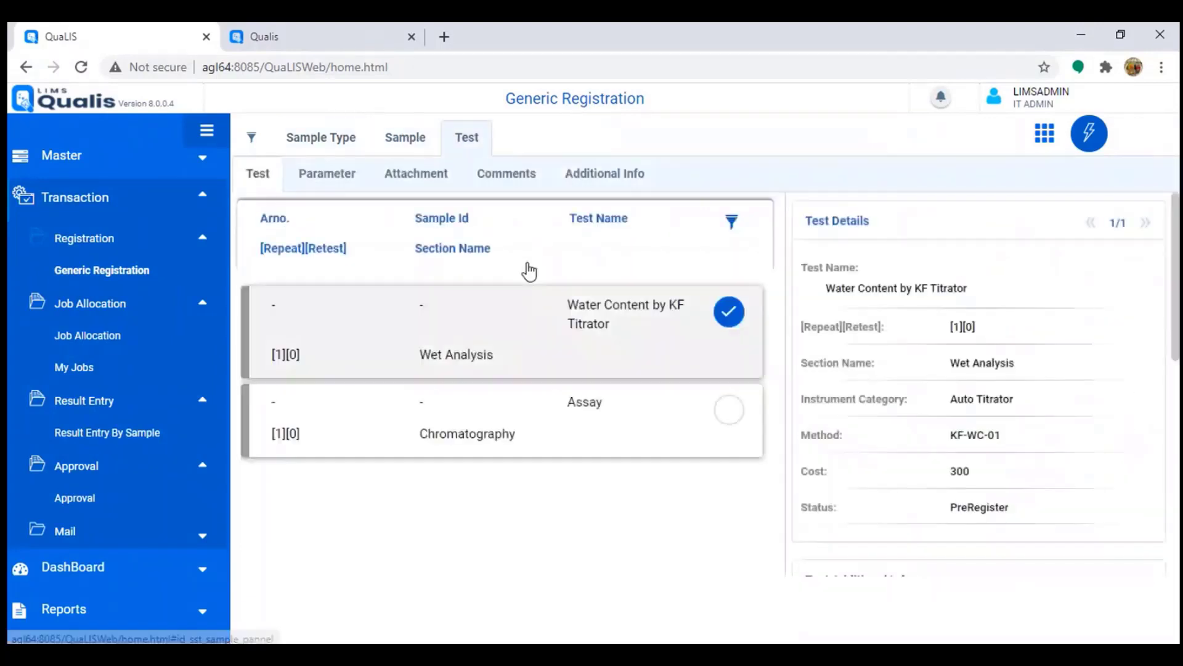
left_click(608, 177)
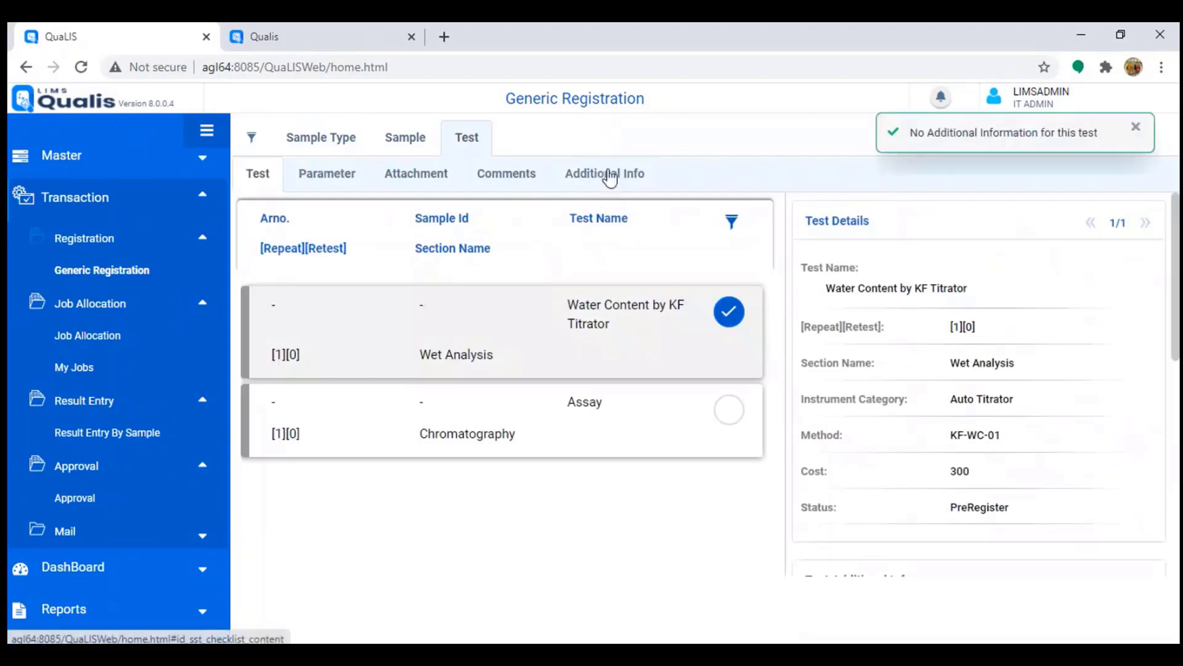
left_click(614, 179)
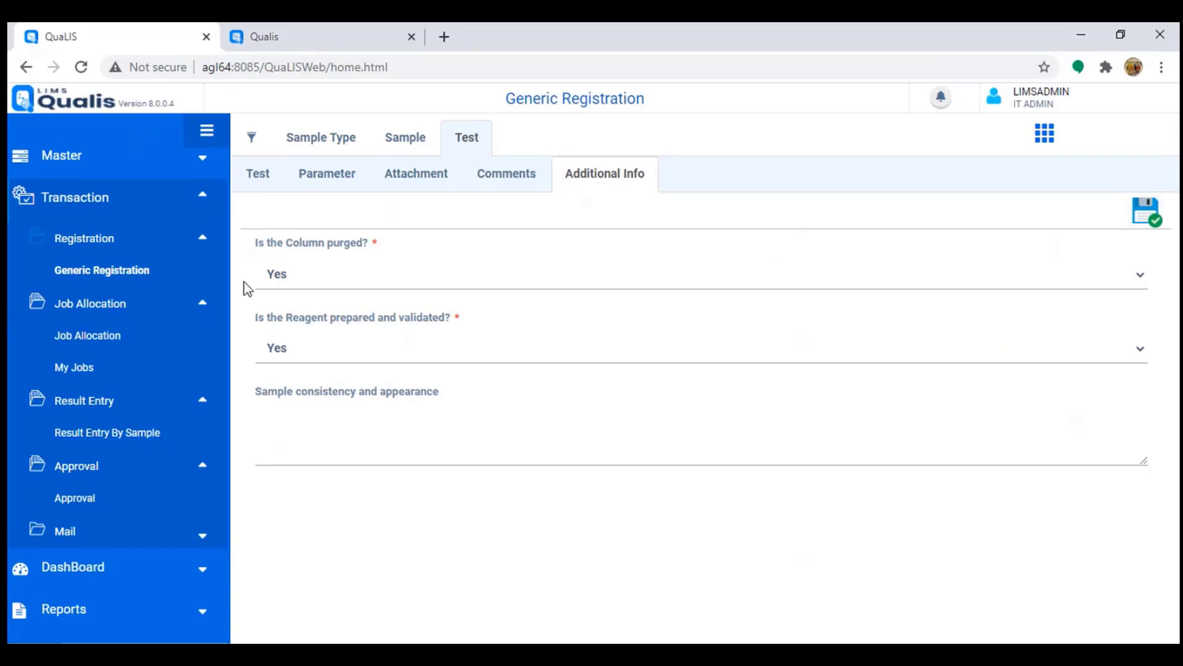
left_click(320, 275)
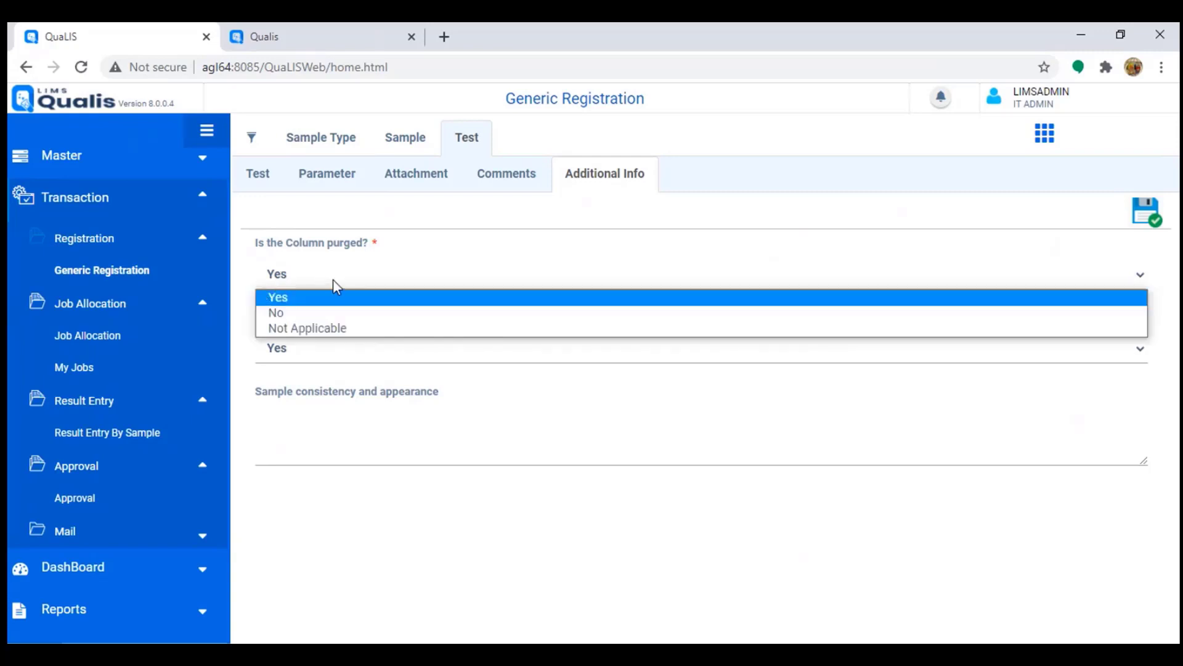
left_click(334, 280)
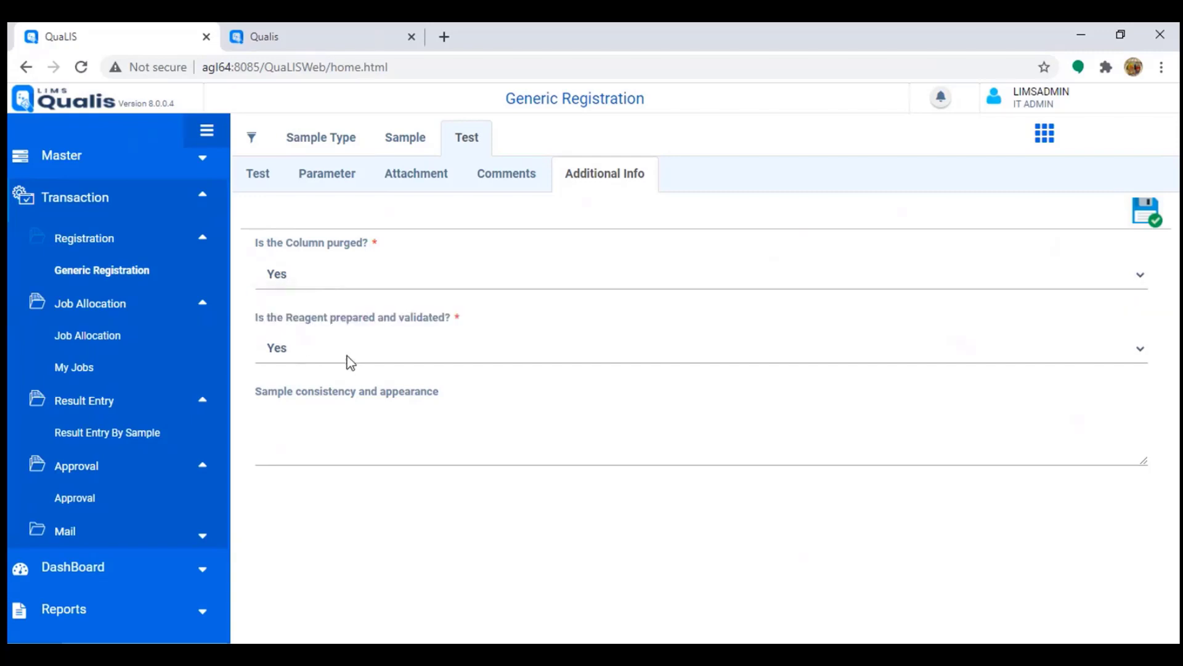
left_click(304, 445)
type("YEs all good")
left_click(1145, 213)
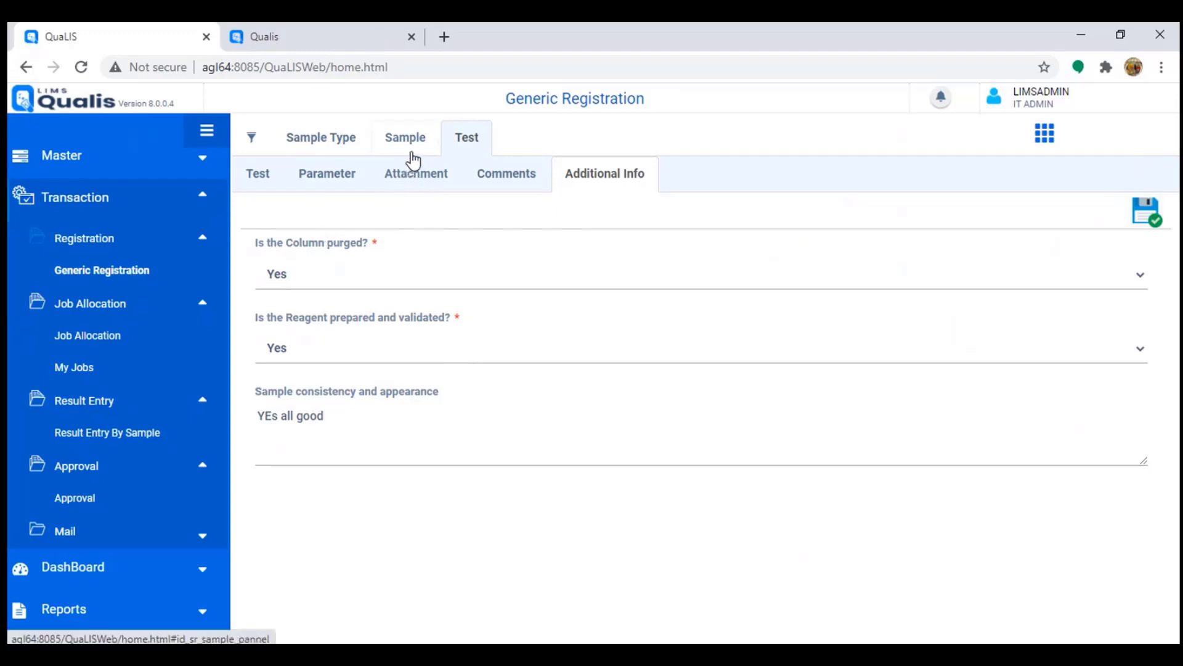
Check whether the Water Content by KF Titrator test needs additional information, and dismiss the notification.
left_click(261, 179)
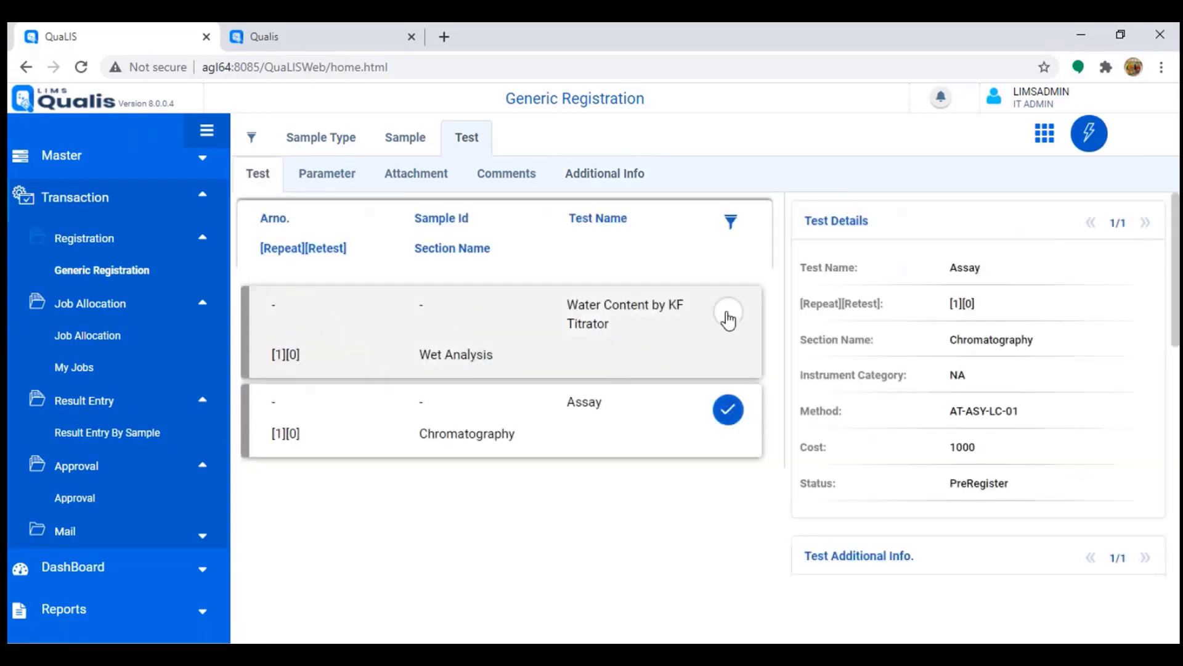
left_click(728, 317)
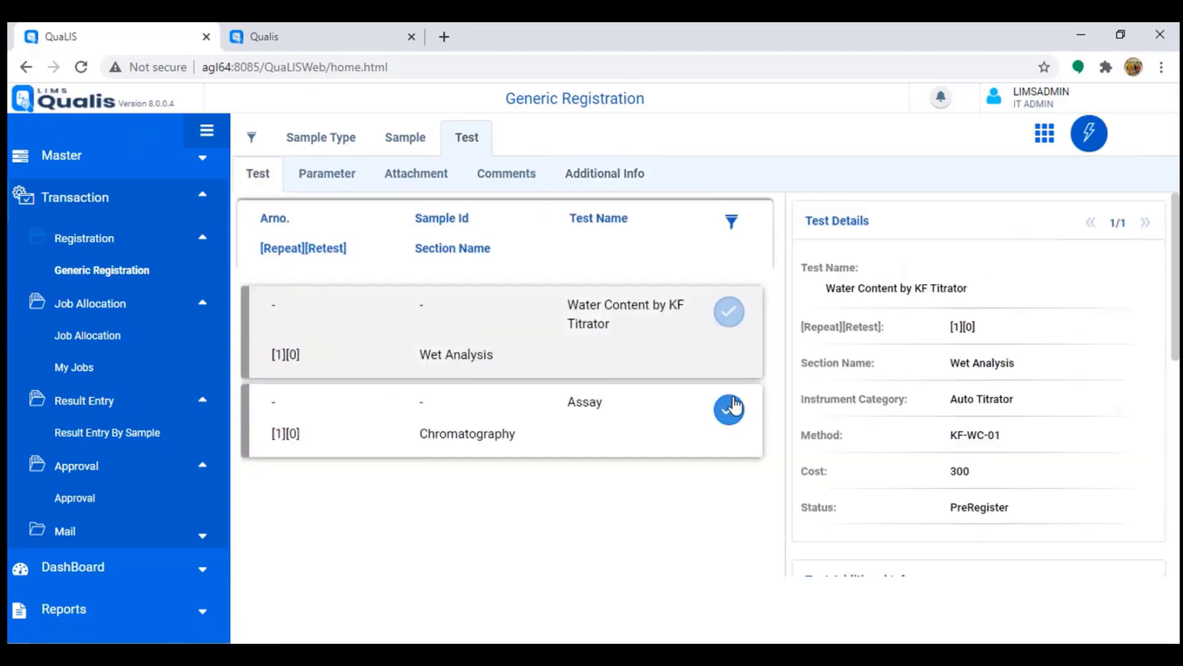
left_click(621, 179)
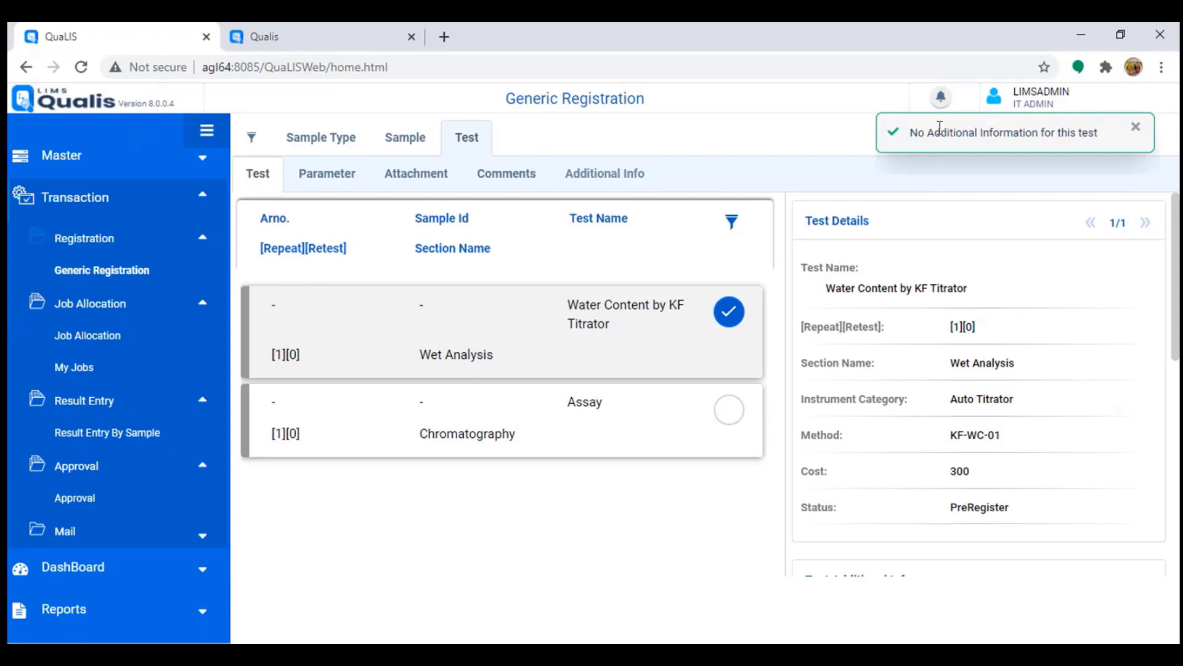
left_click_drag(937, 127, 1116, 158)
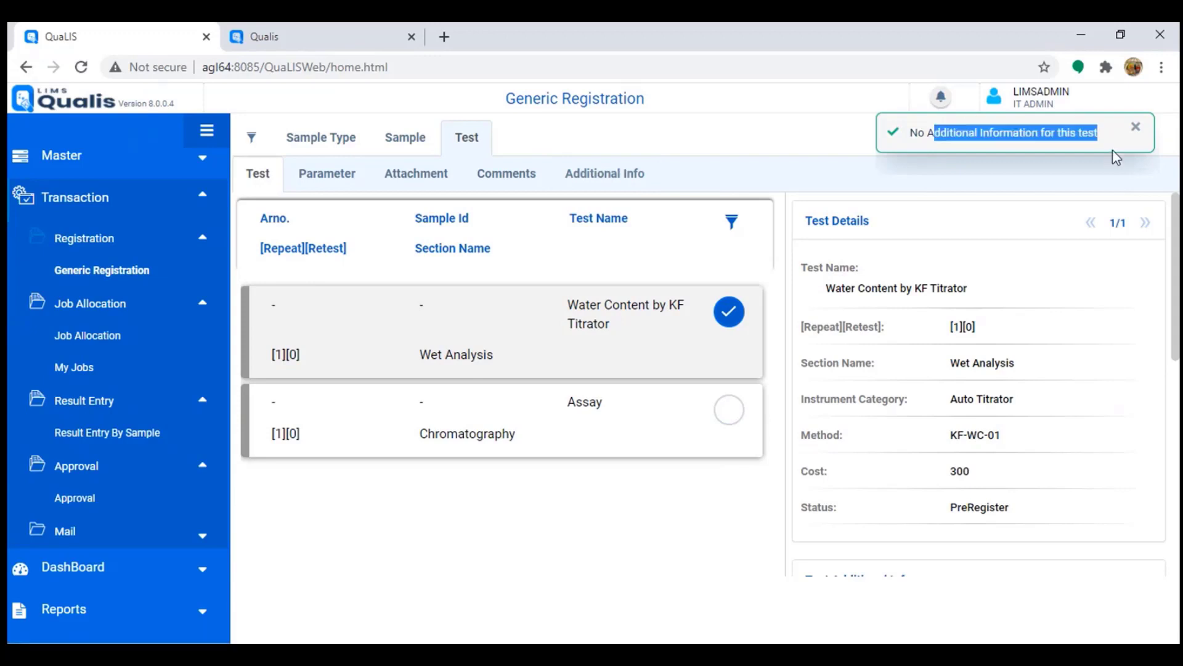
left_click(1136, 127)
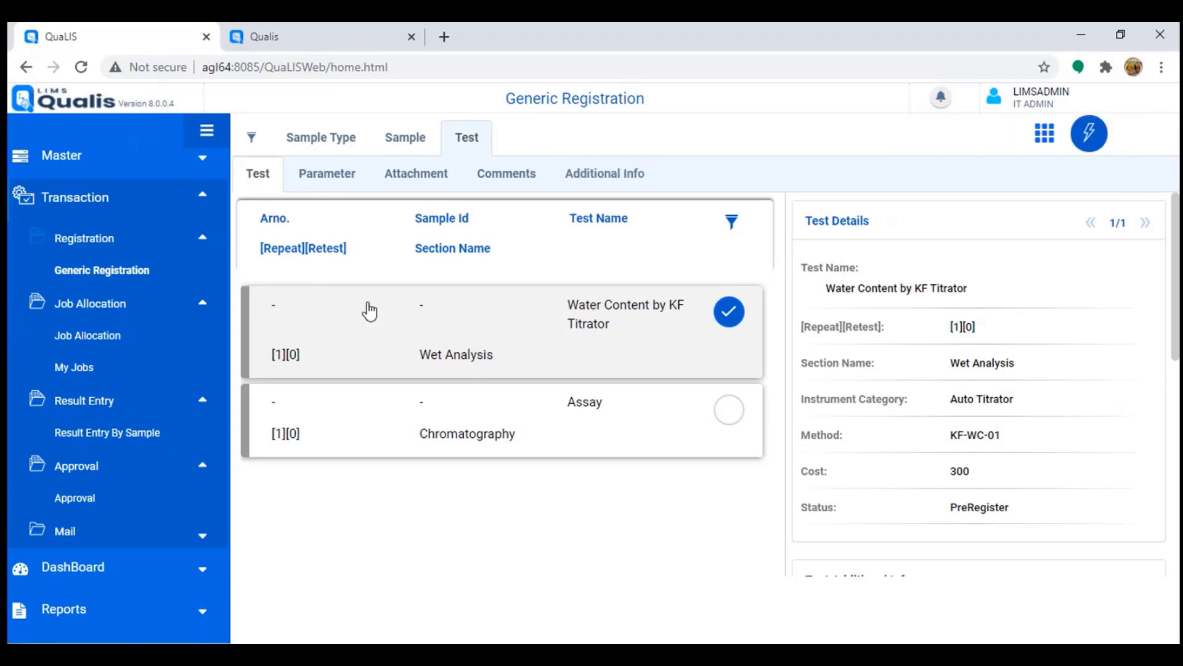
Register the preregistered PharmaWorld entry and keep it selected.
left_click(326, 139)
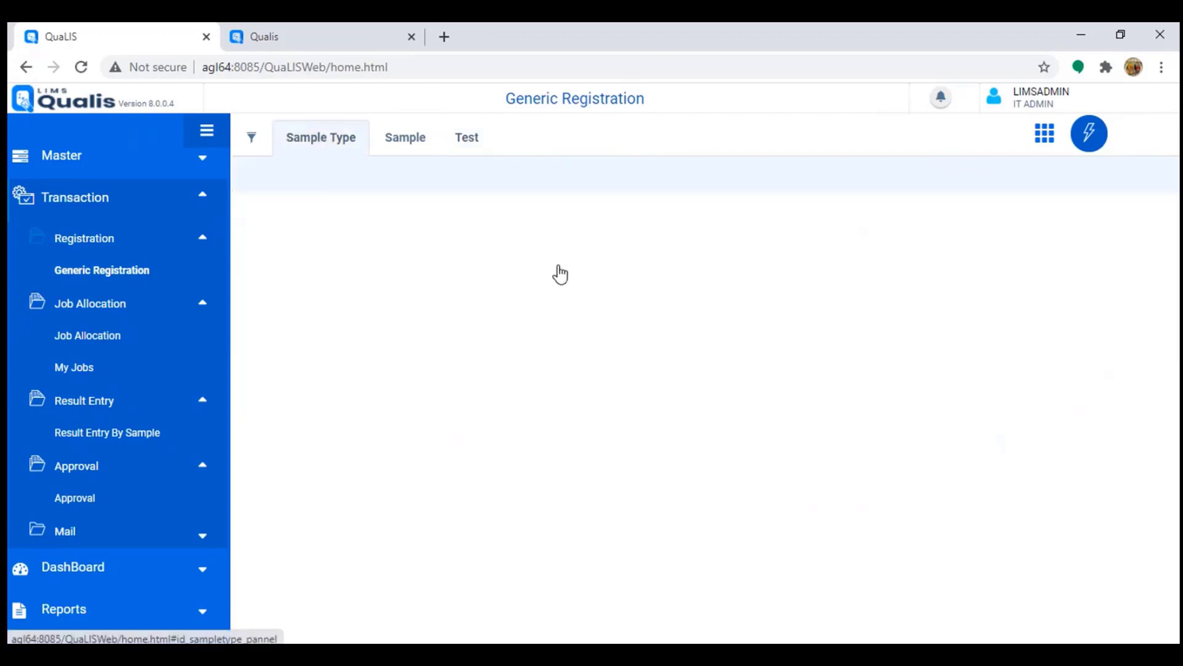
left_click(1090, 141)
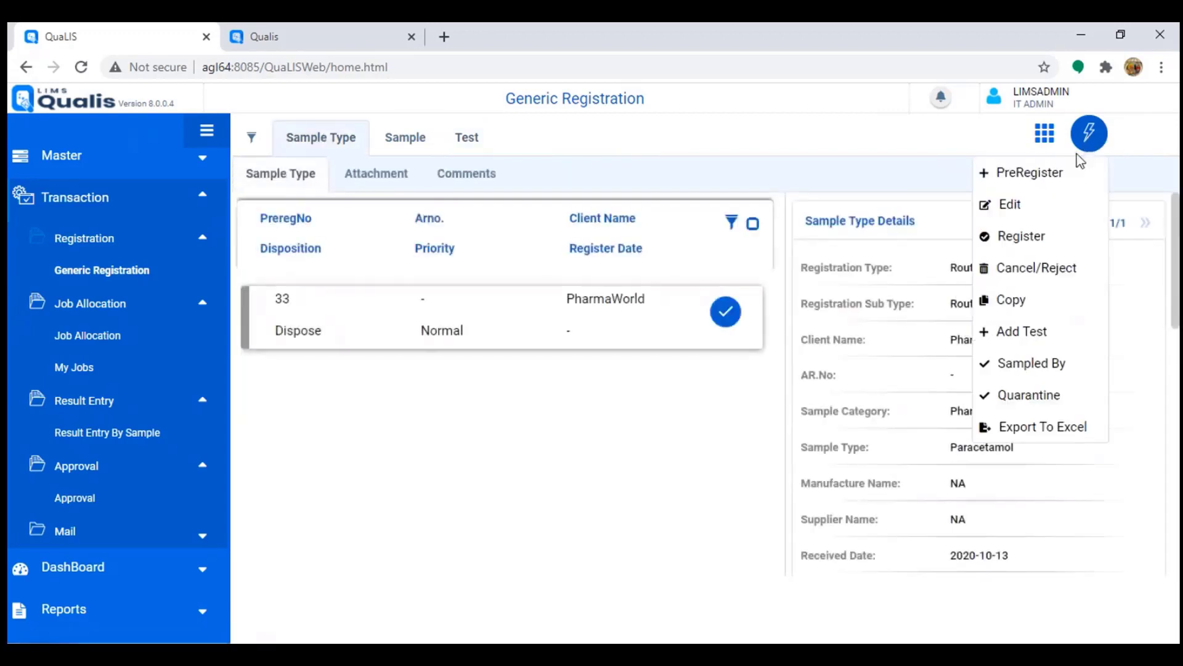
left_click(1030, 243)
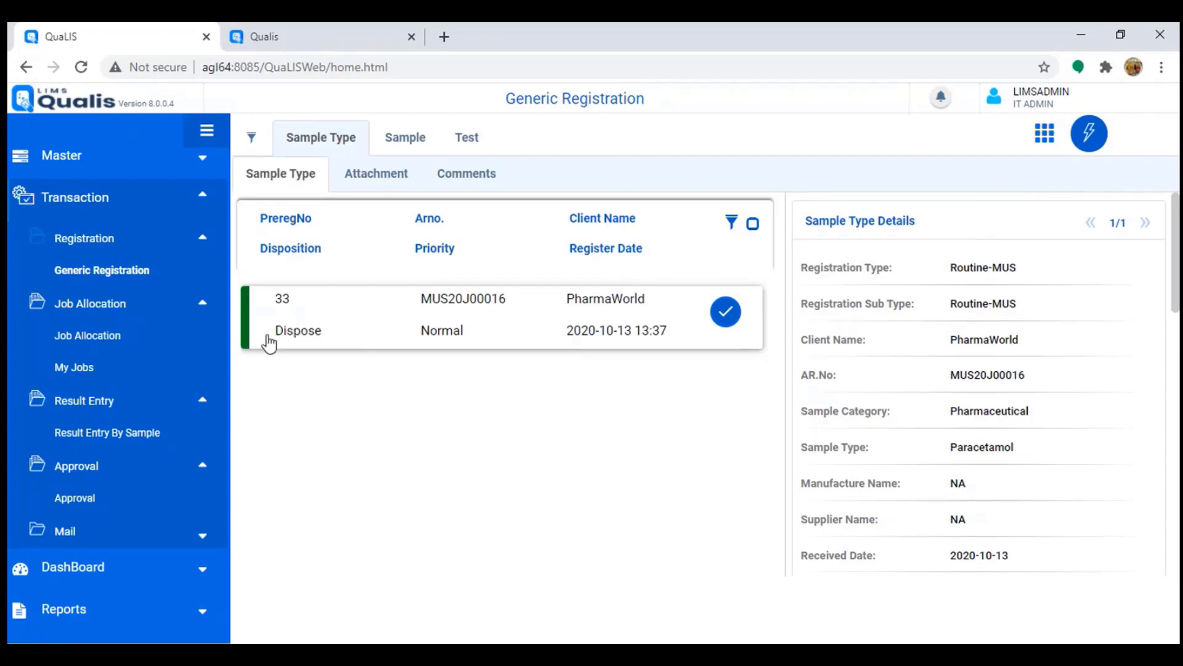
left_click_drag(423, 301, 505, 306)
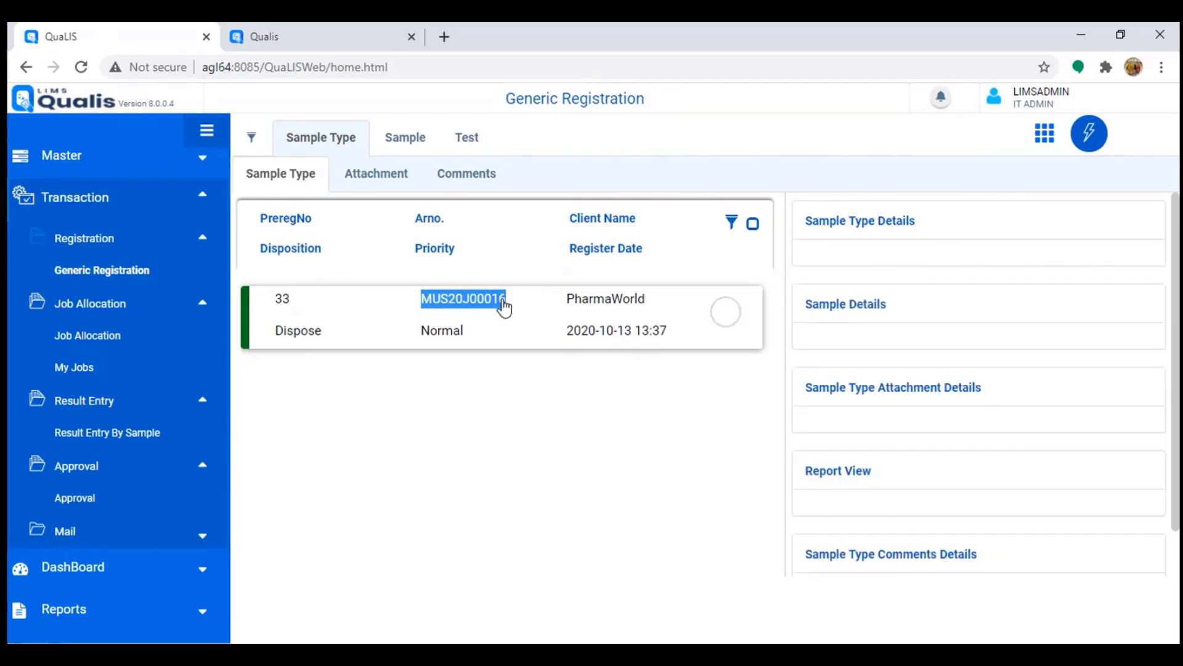
left_click(725, 318)
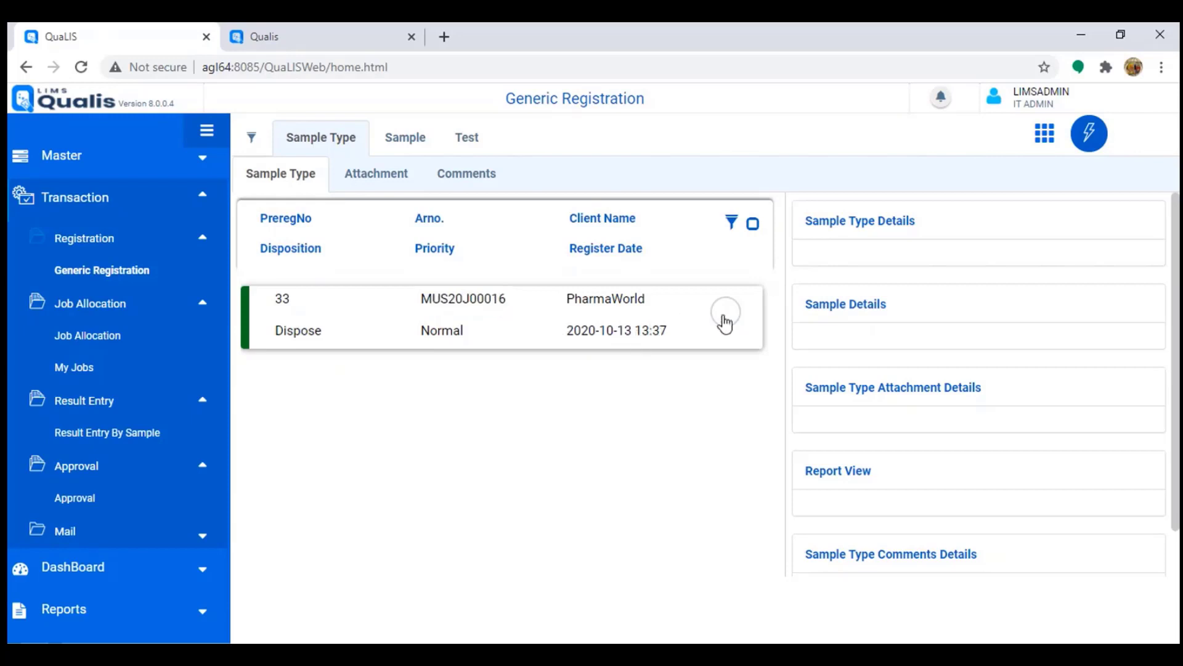
Review the actions available for the registered PharmaWorld entry and the tests assigned to it.
left_click(1089, 140)
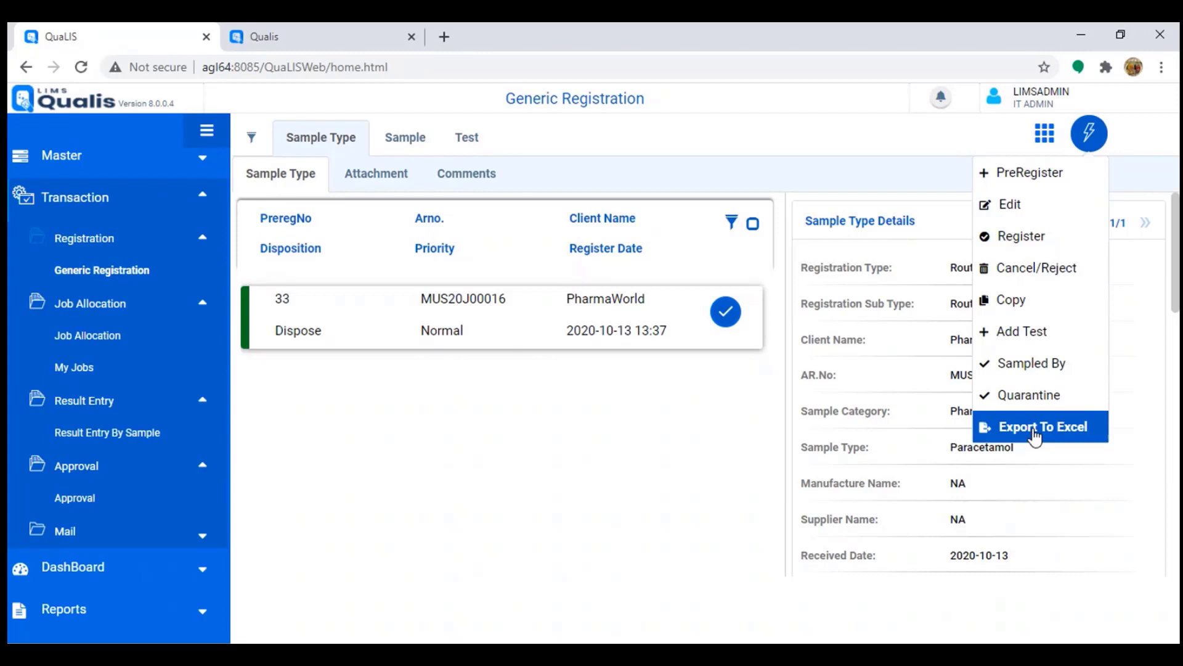
left_click(1040, 304)
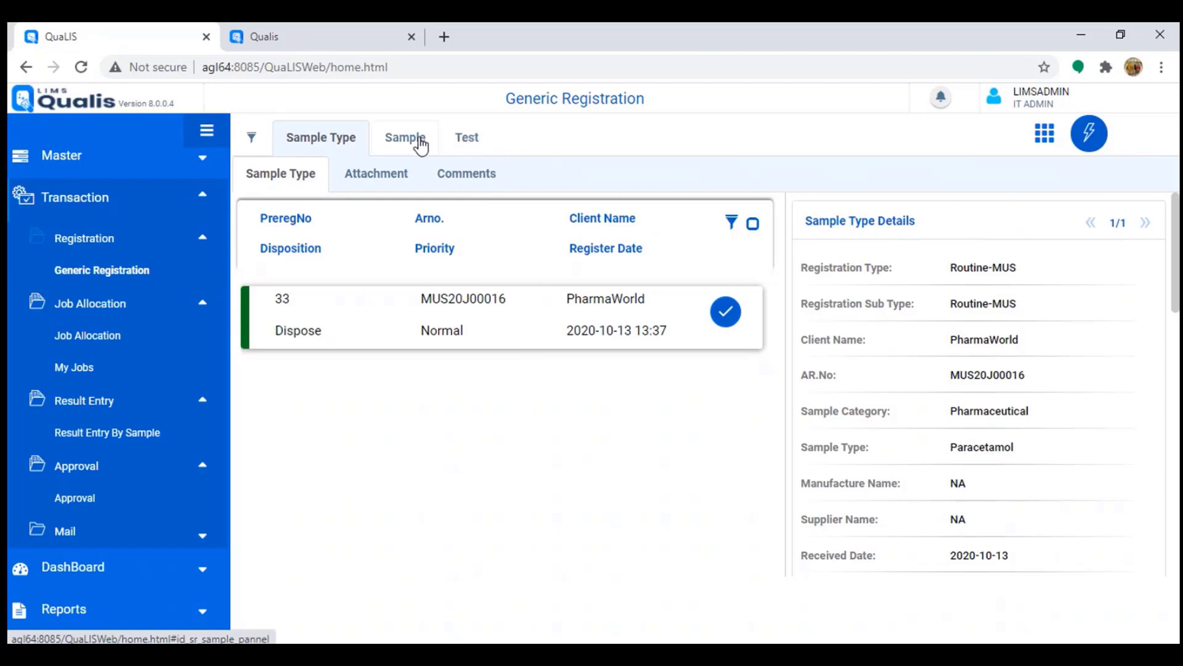
left_click(473, 143)
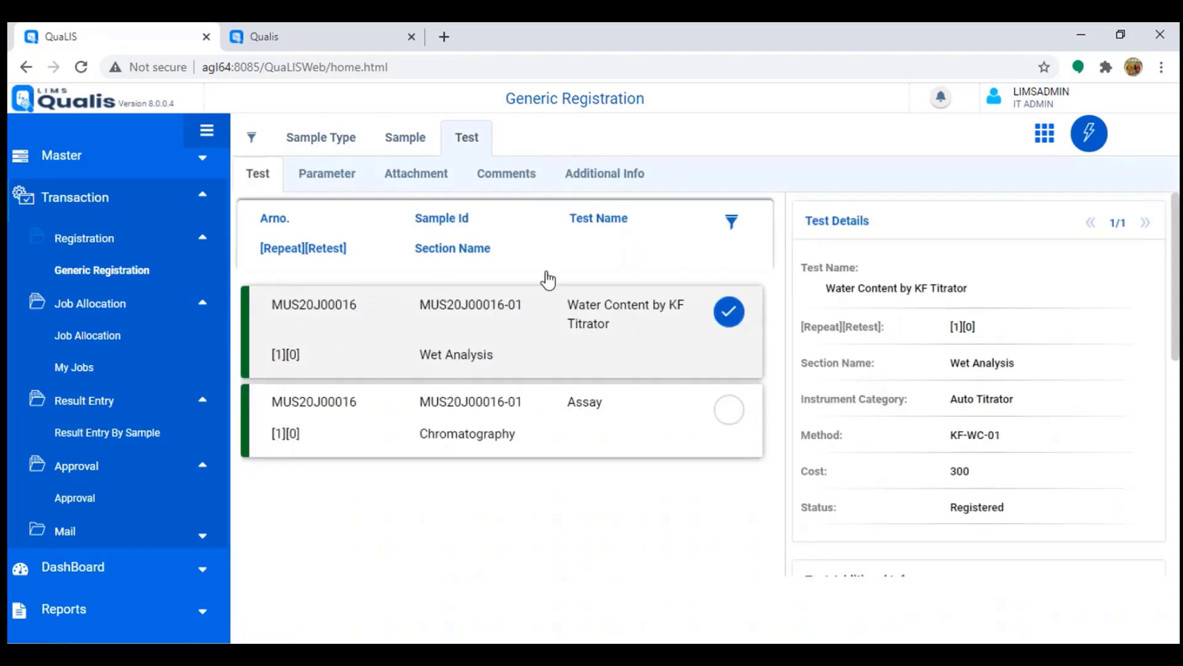
left_click(321, 145)
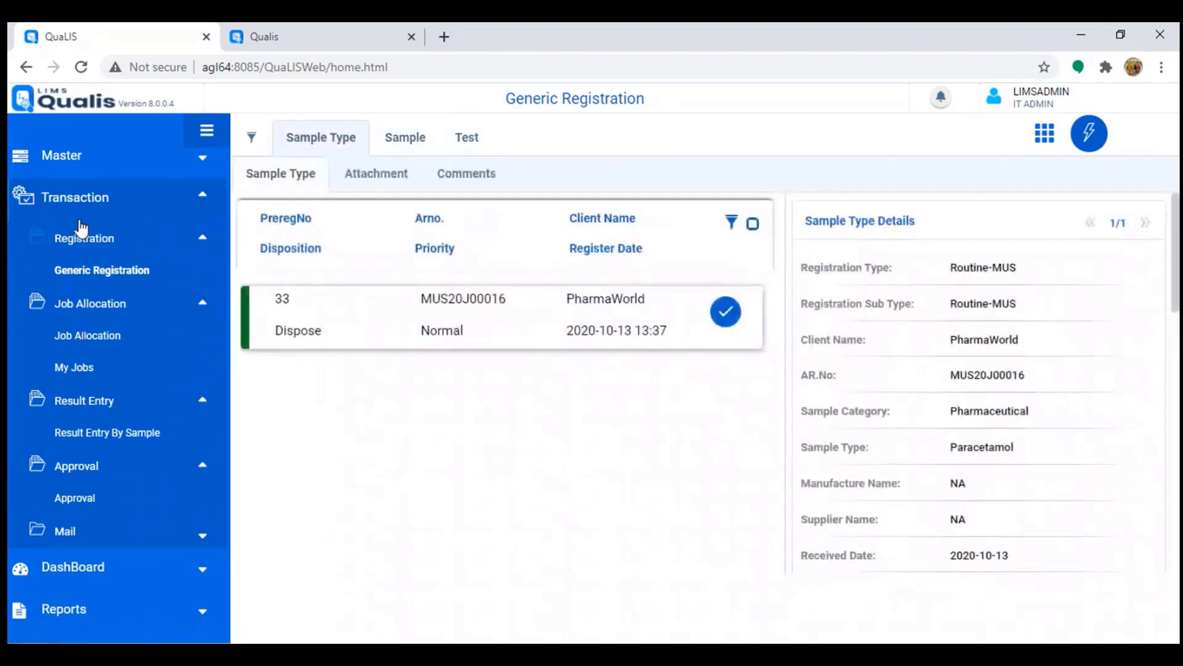
View the Job Allocation records and examine the section of each test, expanding the Wet Analysis record.
left_click(79, 338)
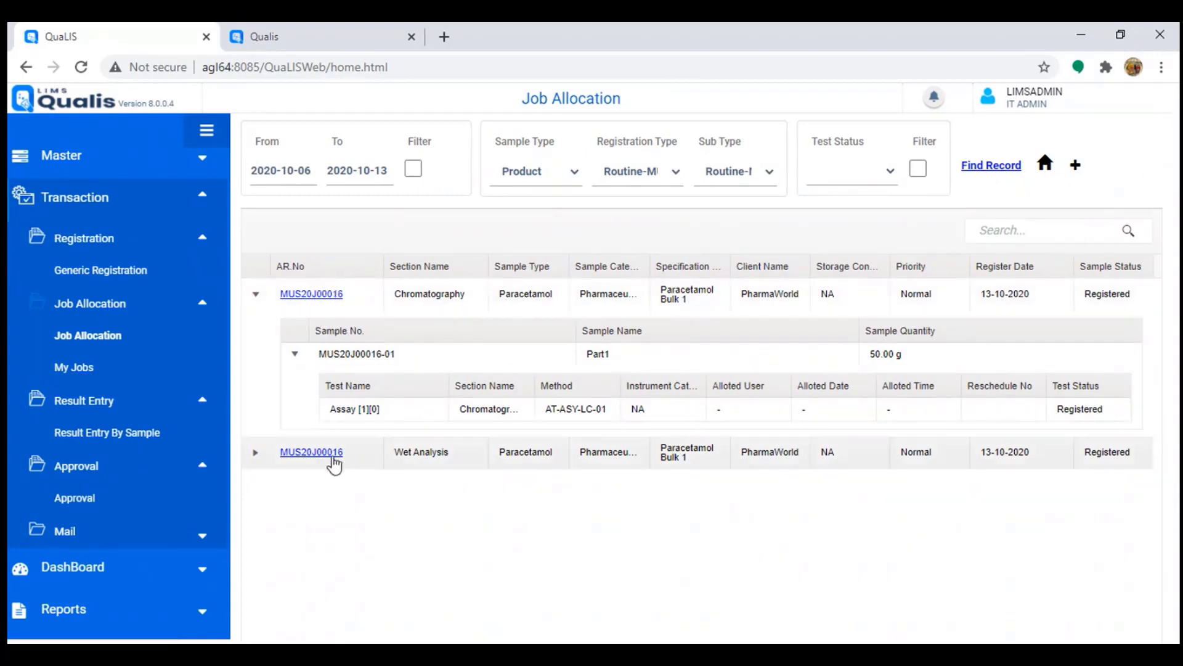
left_click(255, 454)
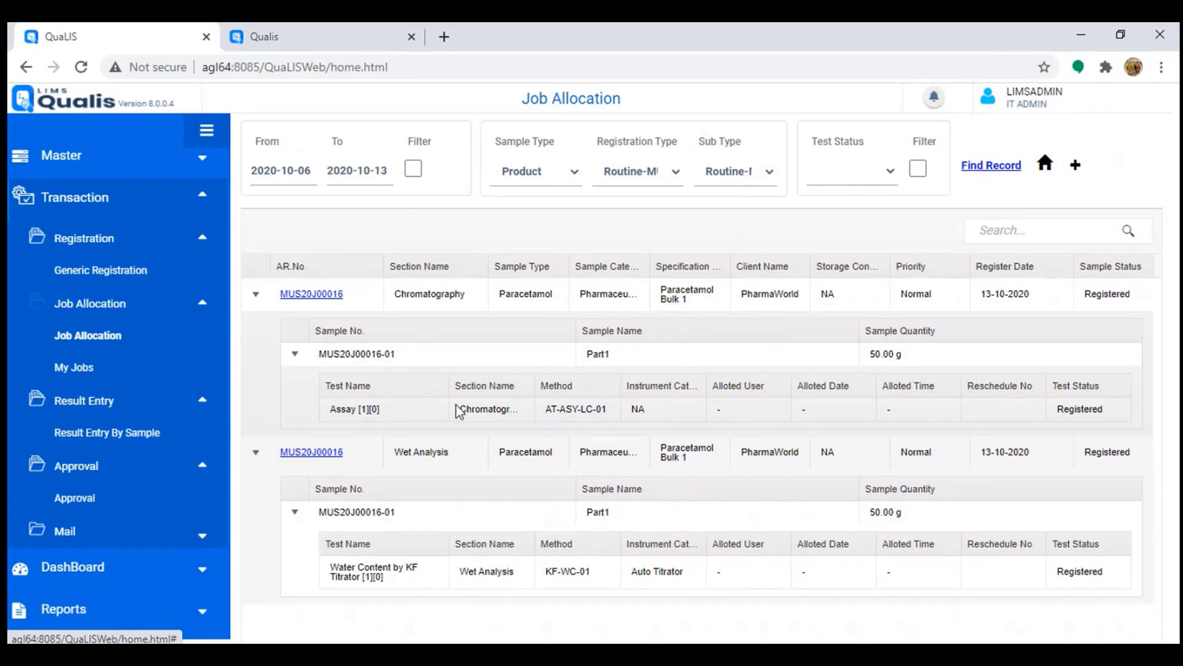
left_click_drag(461, 409, 515, 414)
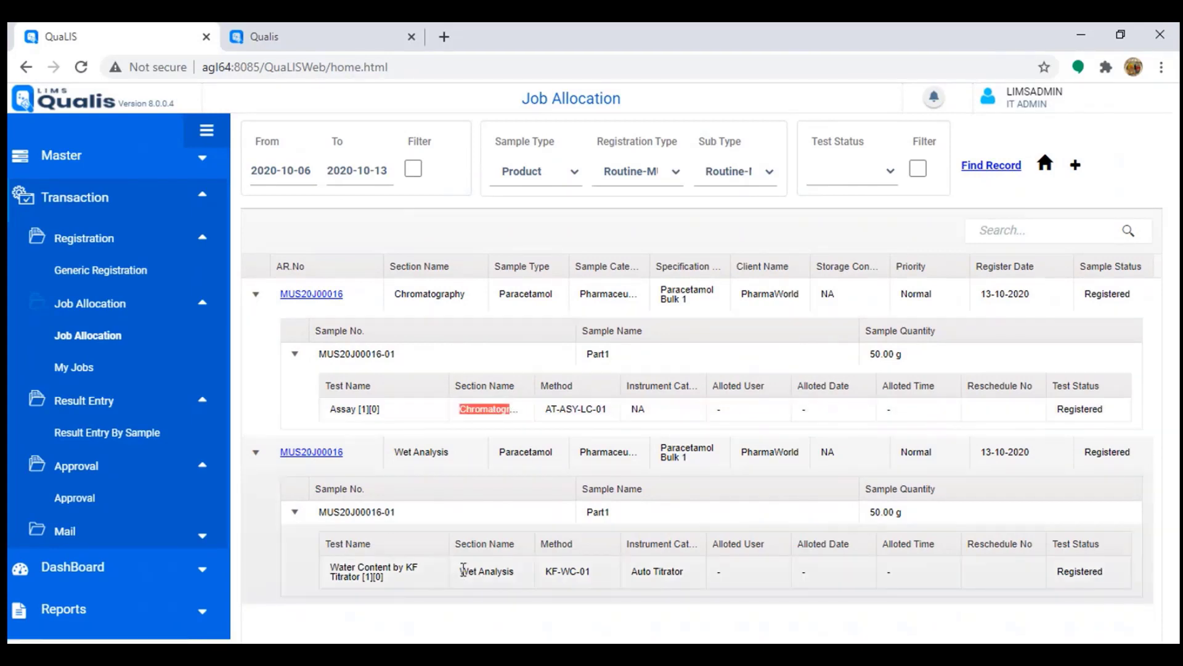
left_click_drag(463, 569, 523, 579)
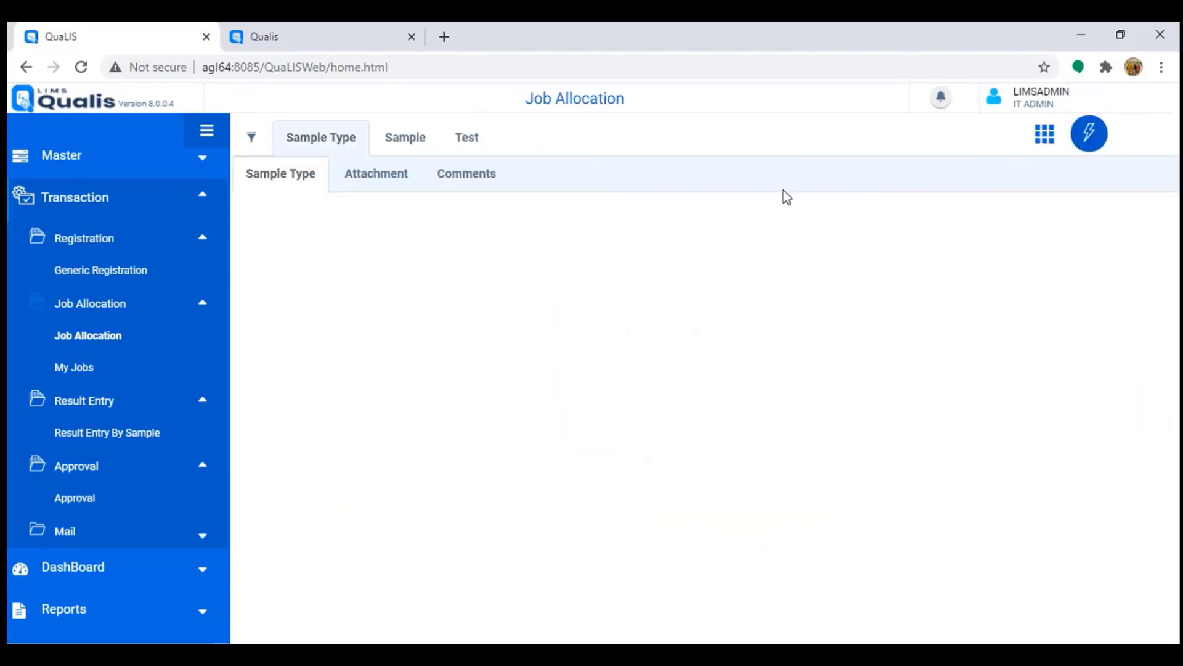
Find the registered Routine-MUS product samples in Job Allocation and receive the Wet Analysis Paracetamol sample in the lab.
left_click(252, 138)
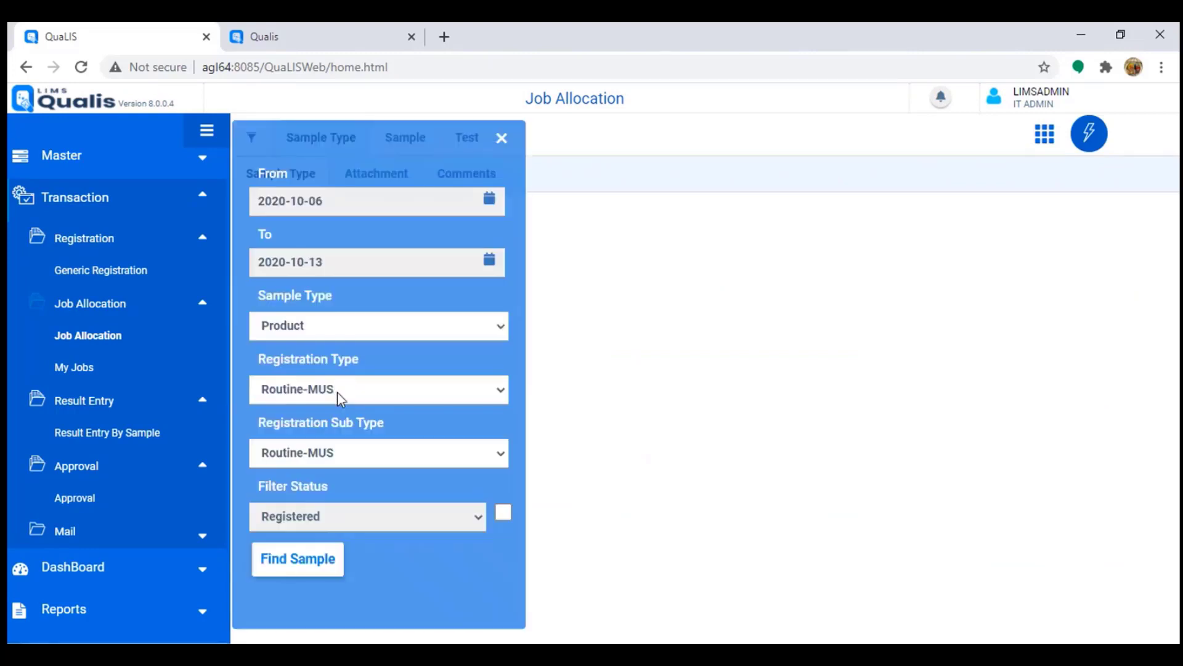
left_click(319, 559)
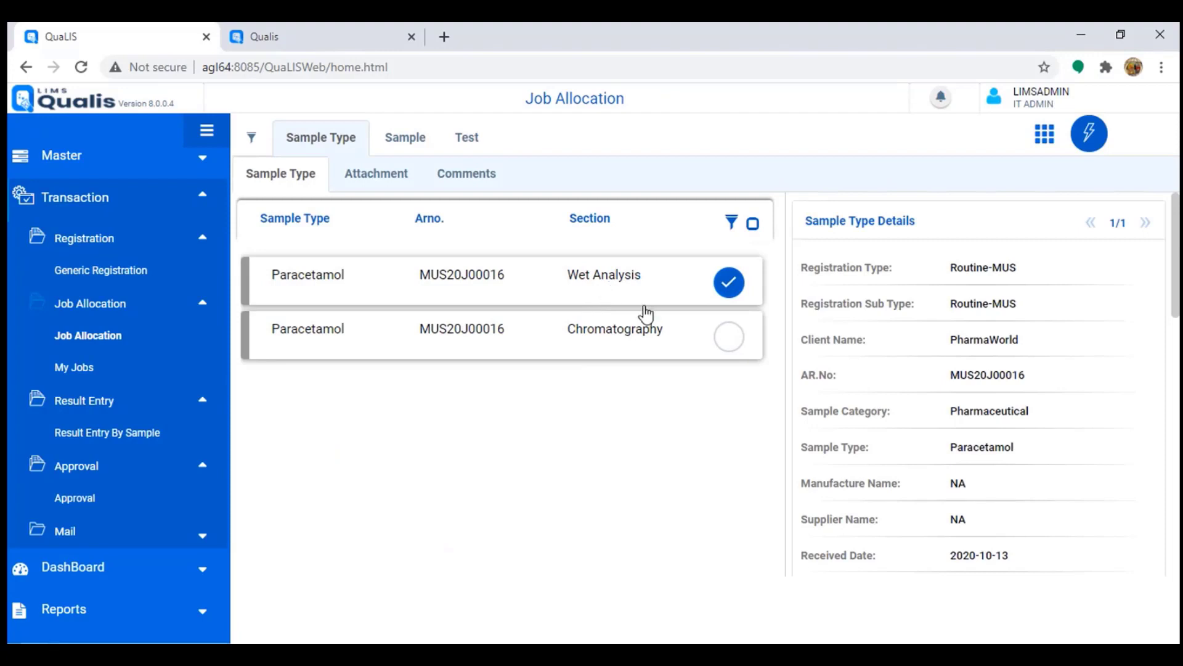
left_click(1090, 143)
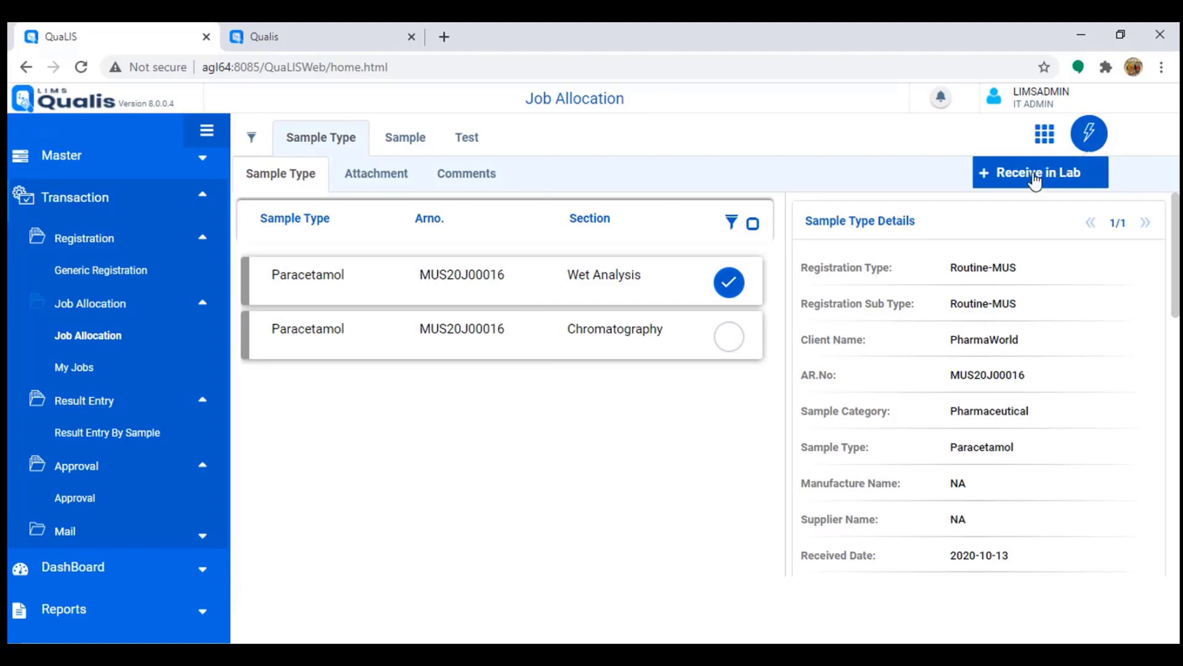
left_click(1036, 176)
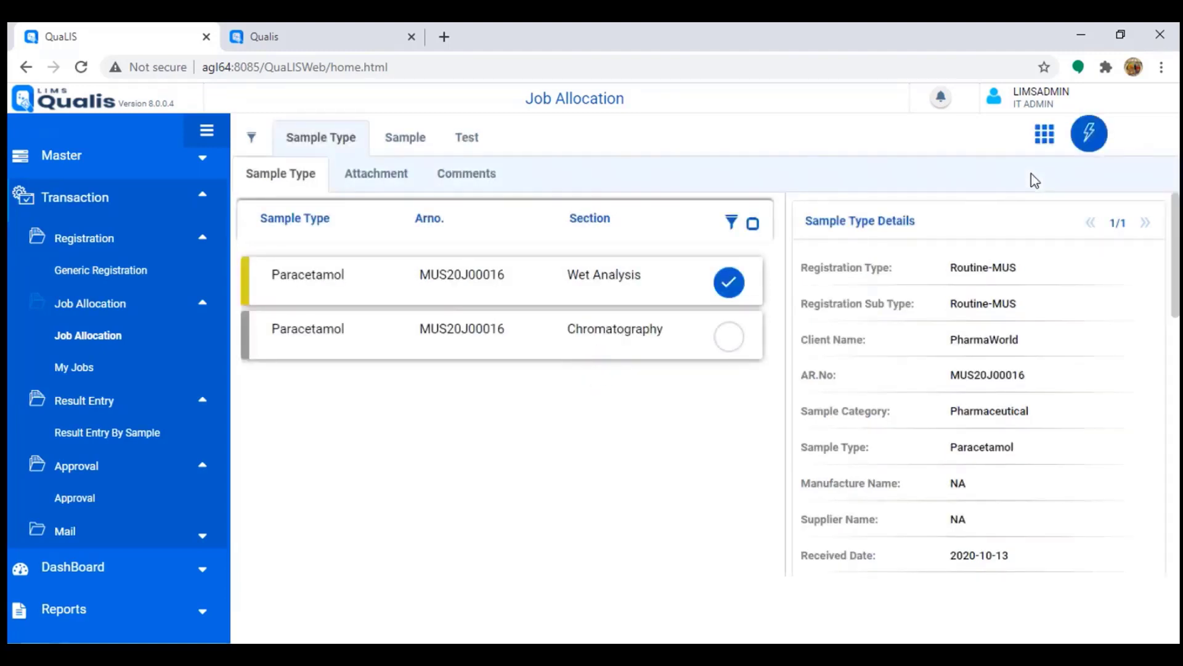
Assign the Wet Analysis test Water Content by KF Titrator to the available certified analyst, with Auto Titrator instrument KF-001.
left_click(470, 141)
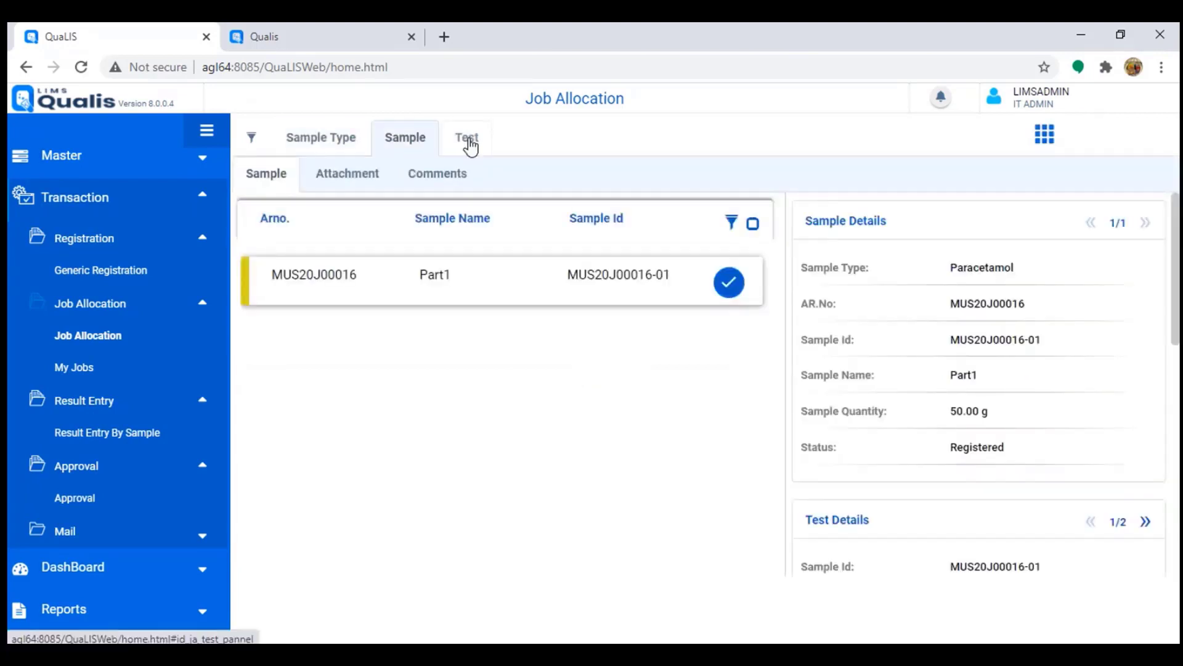
left_click(479, 157)
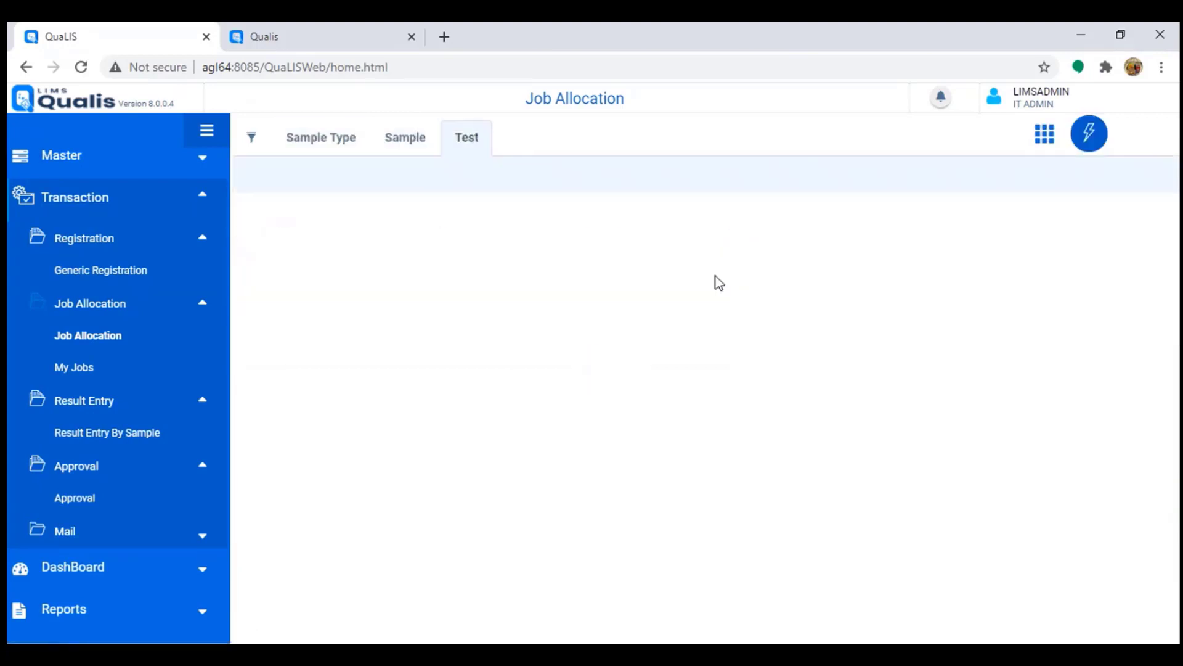
left_click(1100, 151)
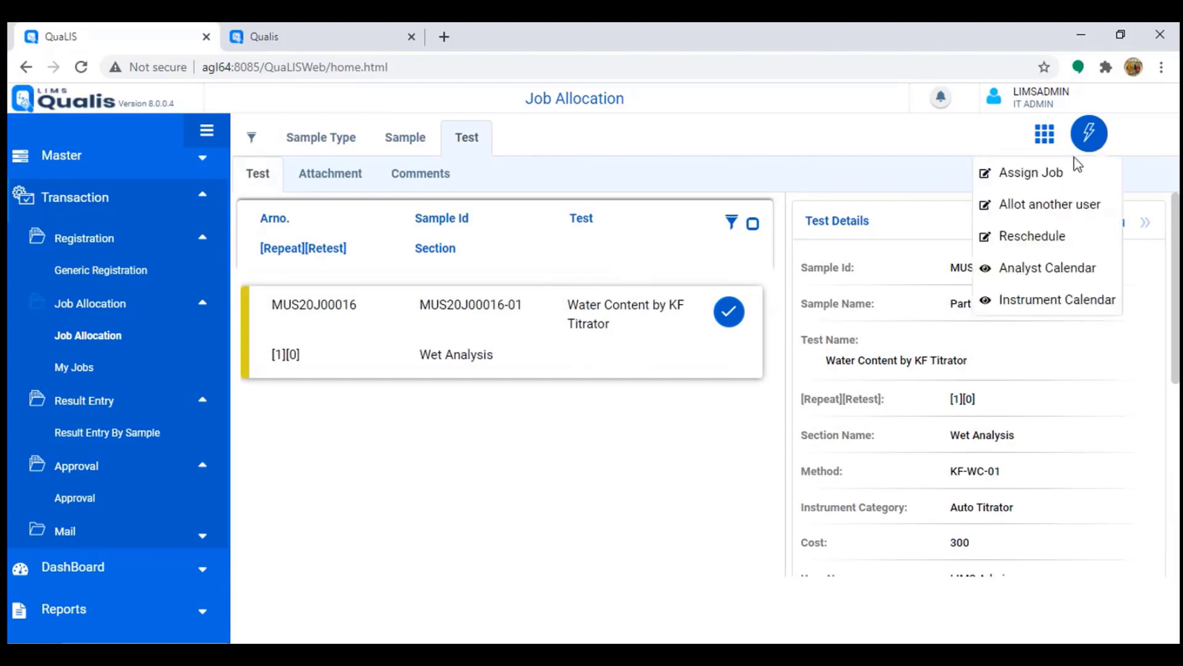
left_click(1041, 179)
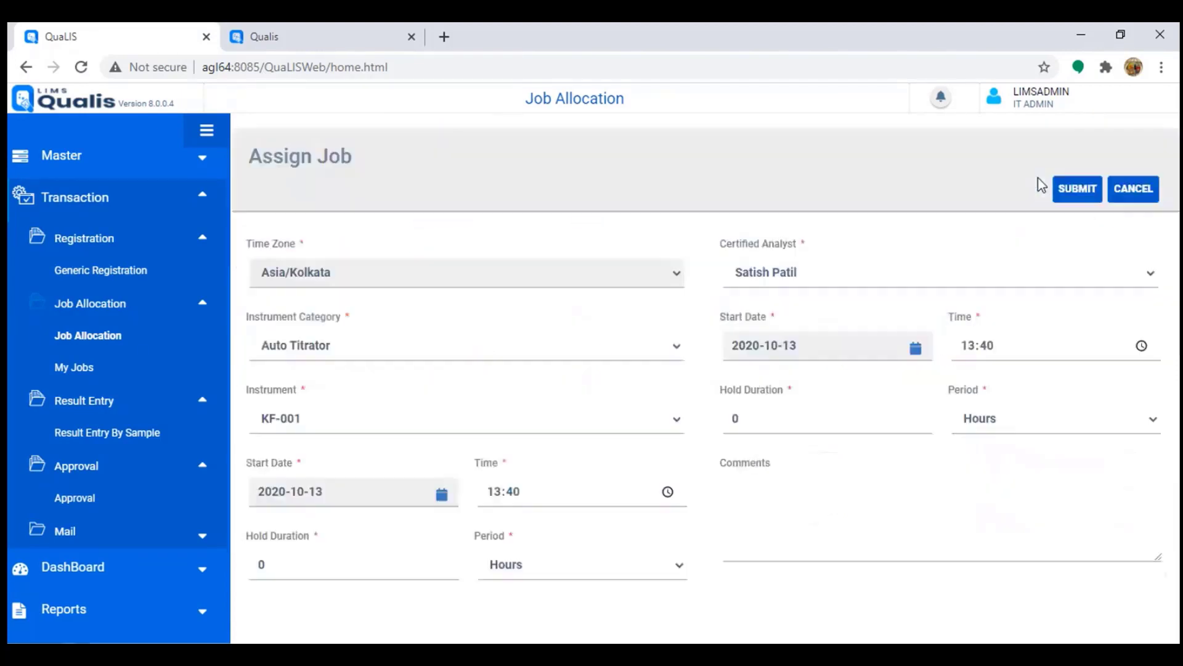
left_click(945, 284)
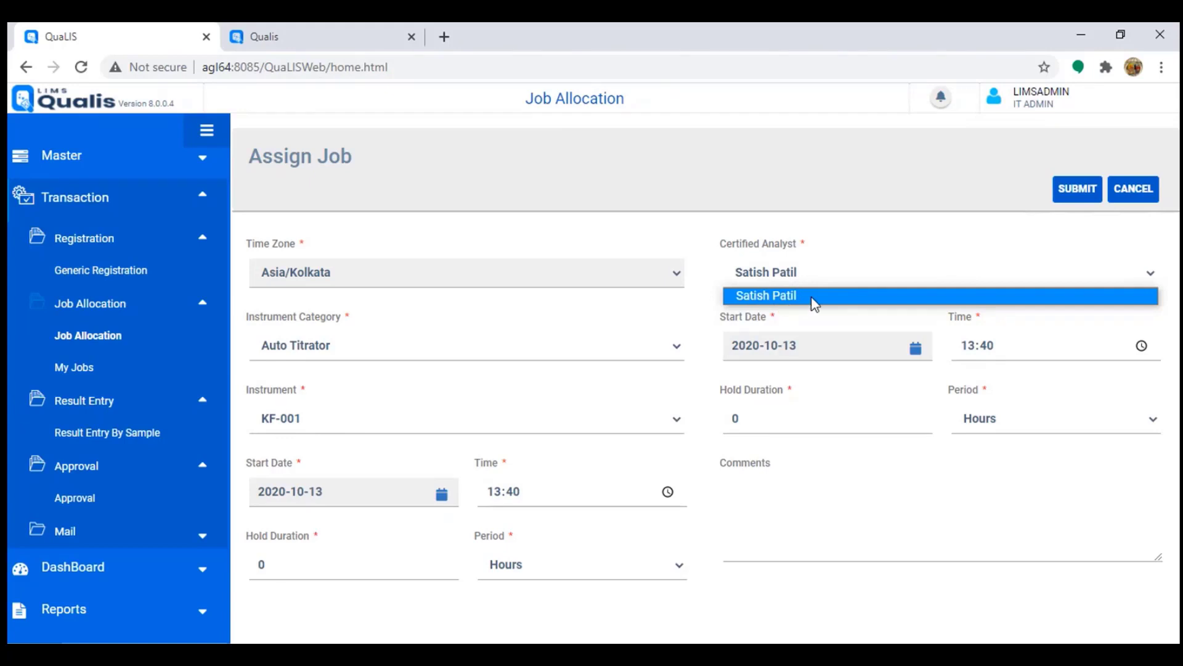
left_click(892, 294)
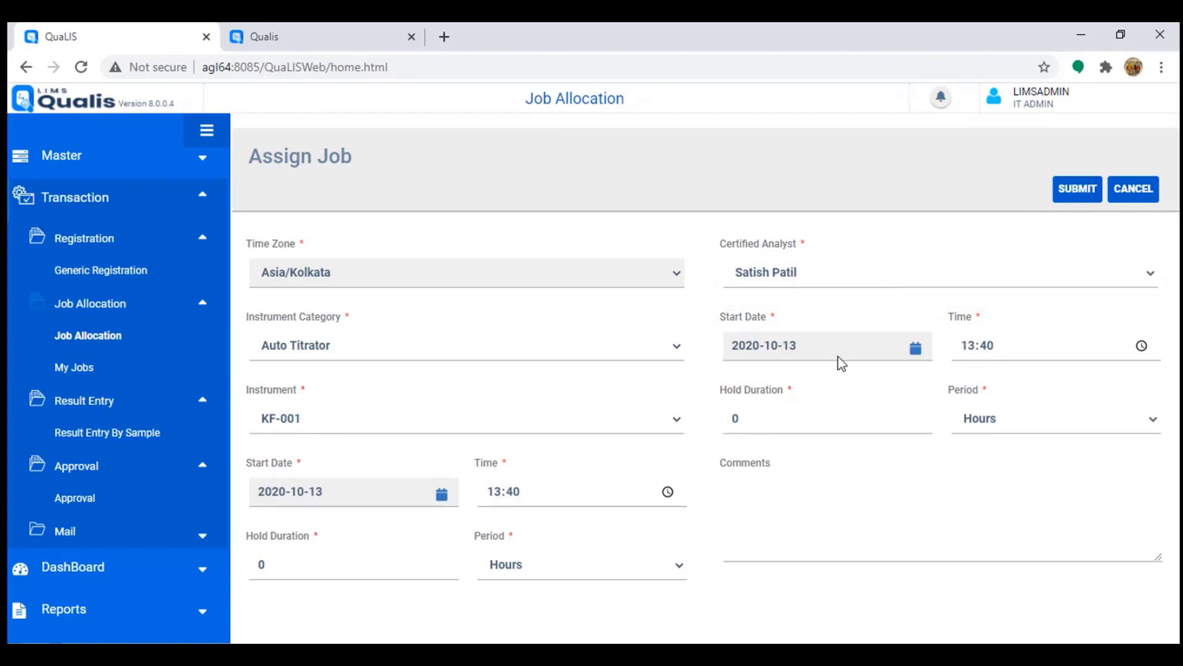
left_click(1078, 190)
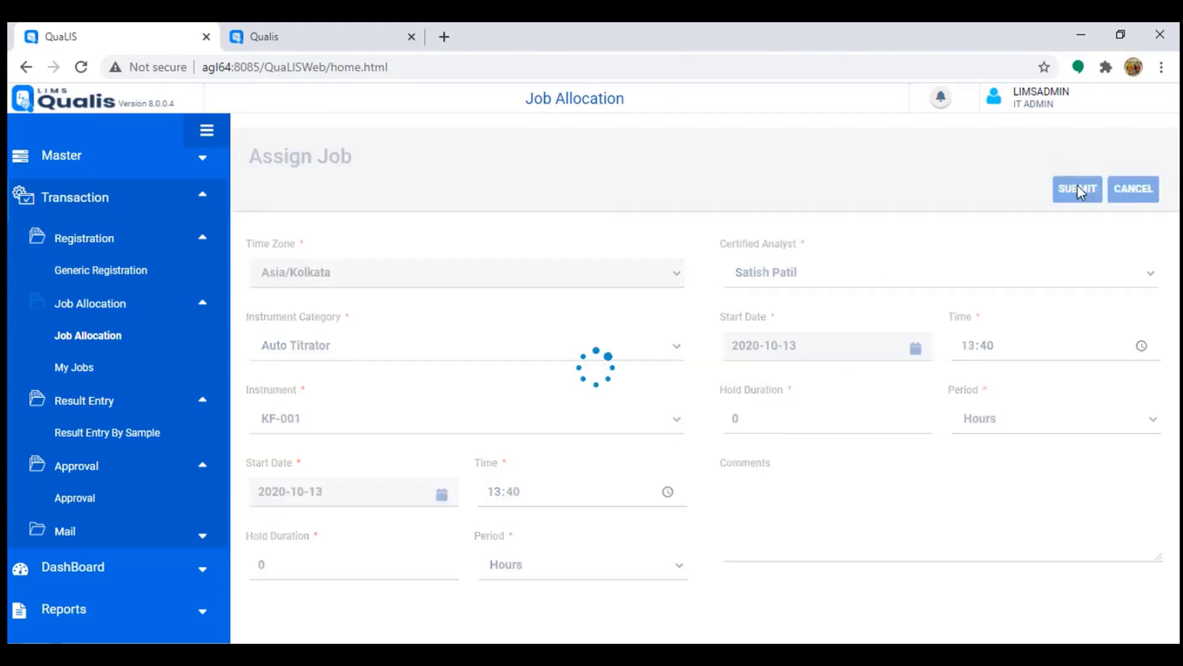
Return to the sample types and receive only the Chromatography Paracetamol sample in the lab.
left_click(409, 148)
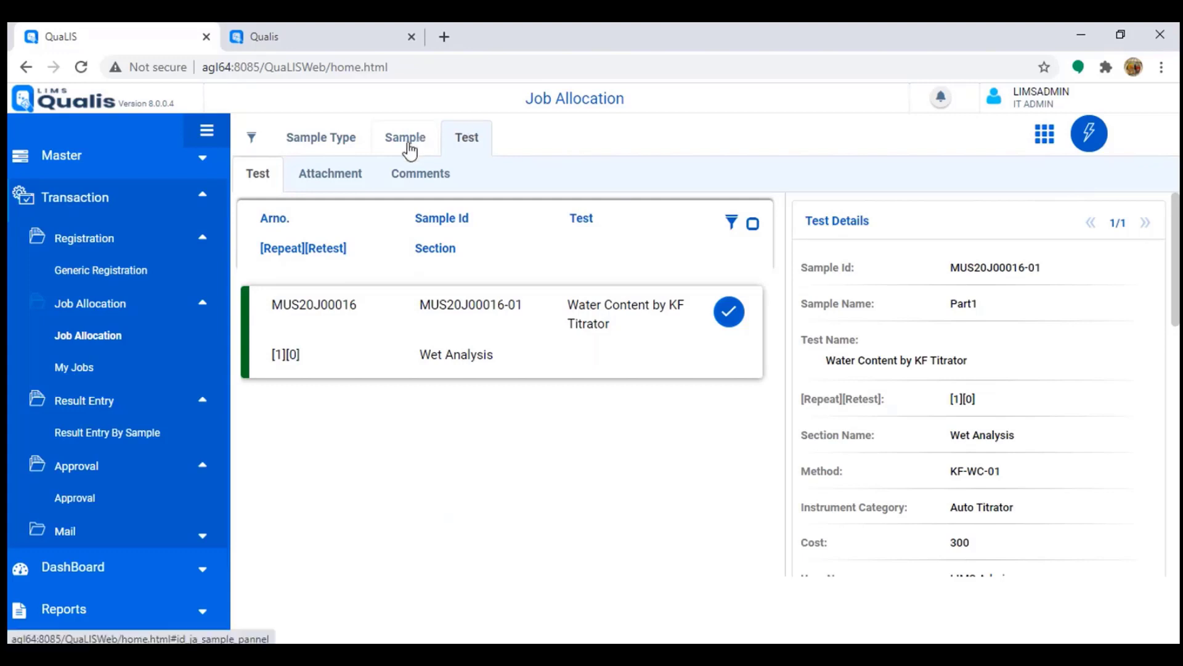
left_click(332, 147)
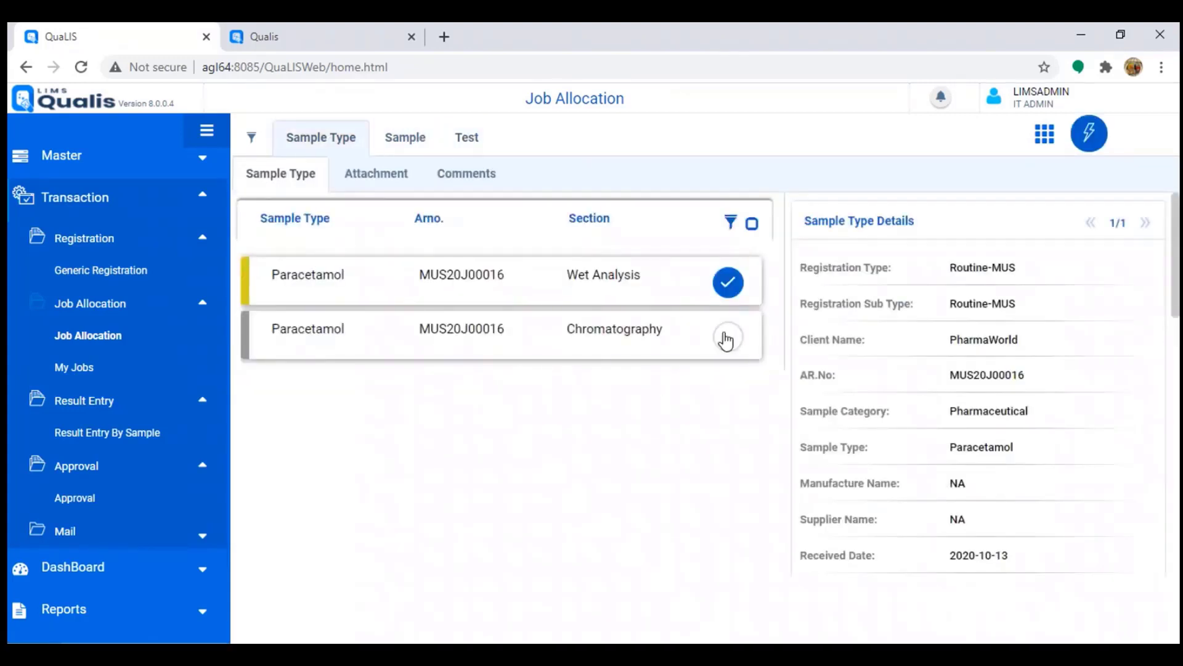
left_click(726, 338)
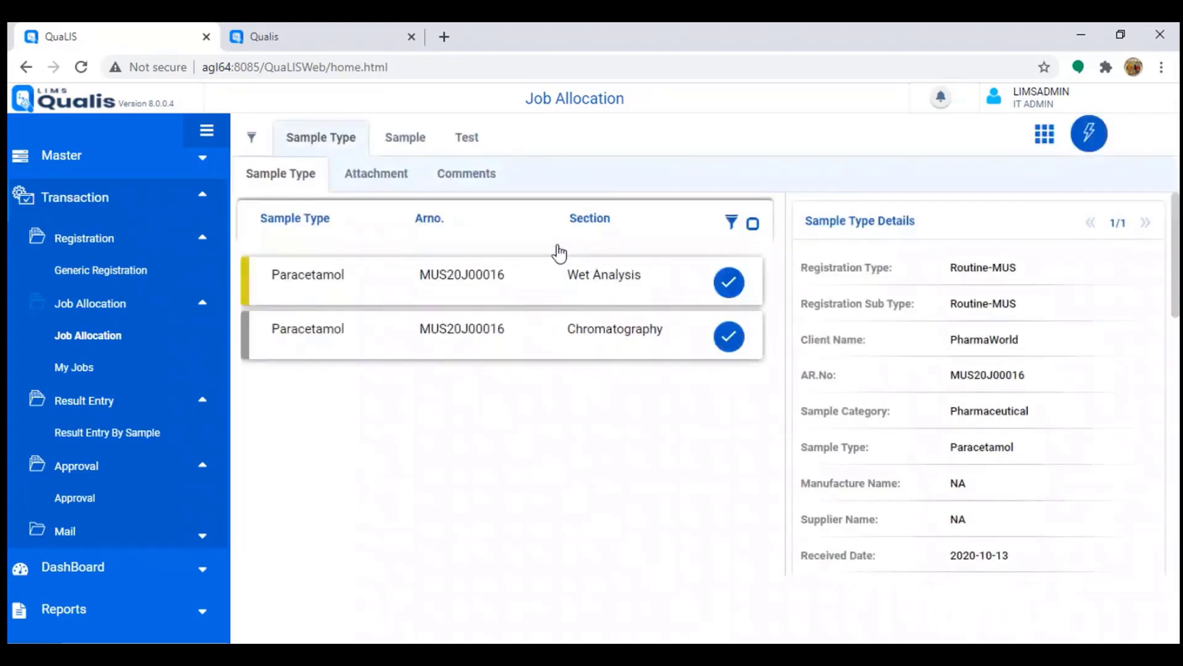
left_click(1095, 139)
left_click(1068, 181)
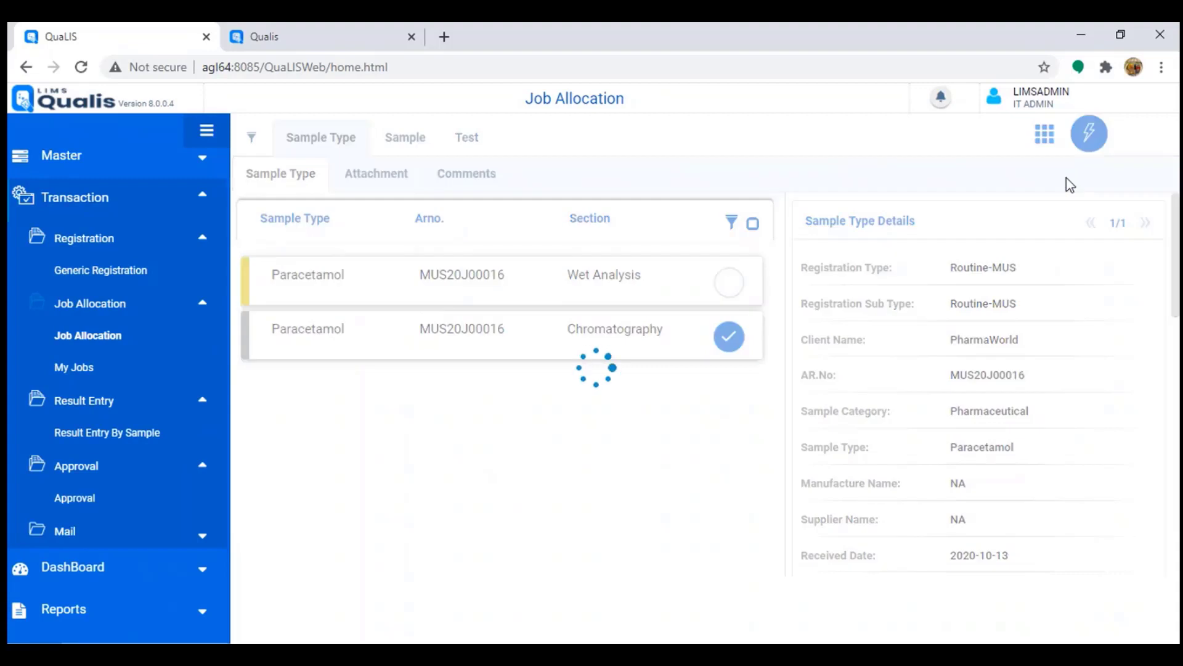
Start assigning the Chromatography Assay job and choose the named certified analyst instead of Lab Technician.
left_click(467, 140)
left_click(472, 147)
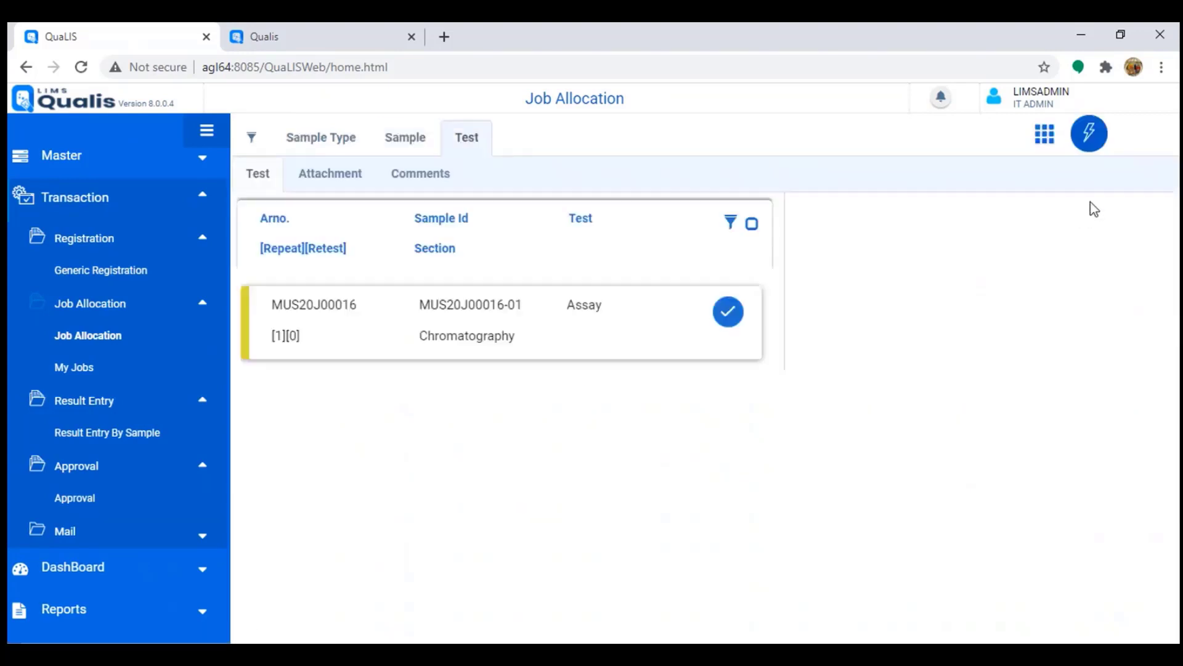
left_click(1089, 143)
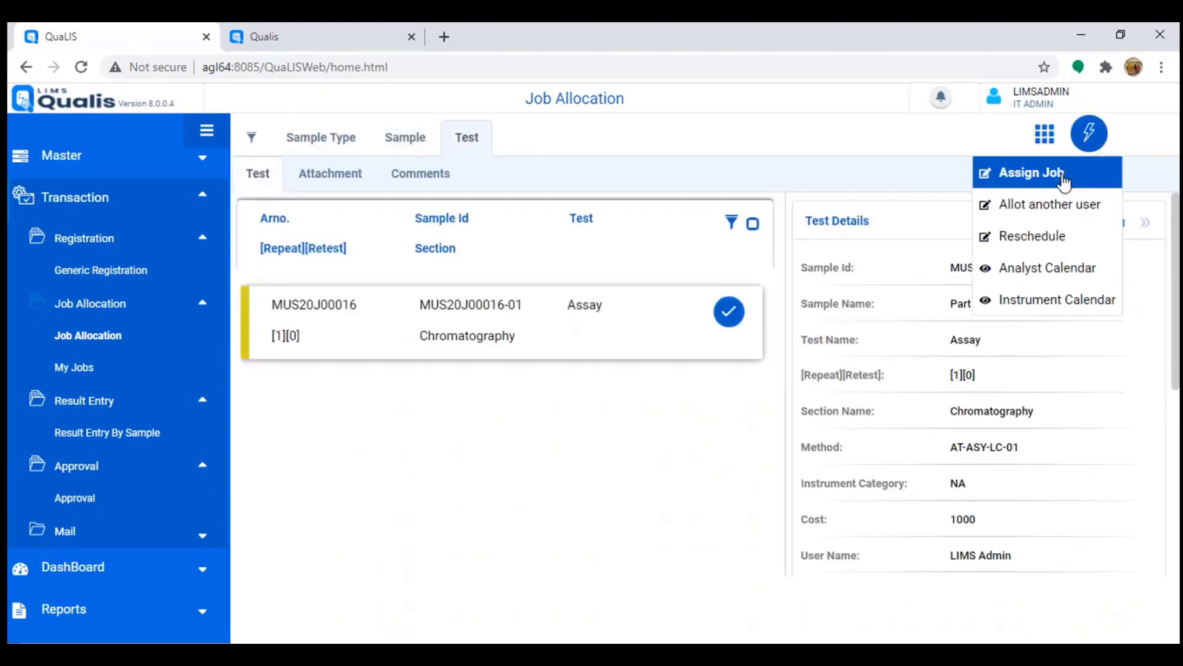
left_click(1031, 174)
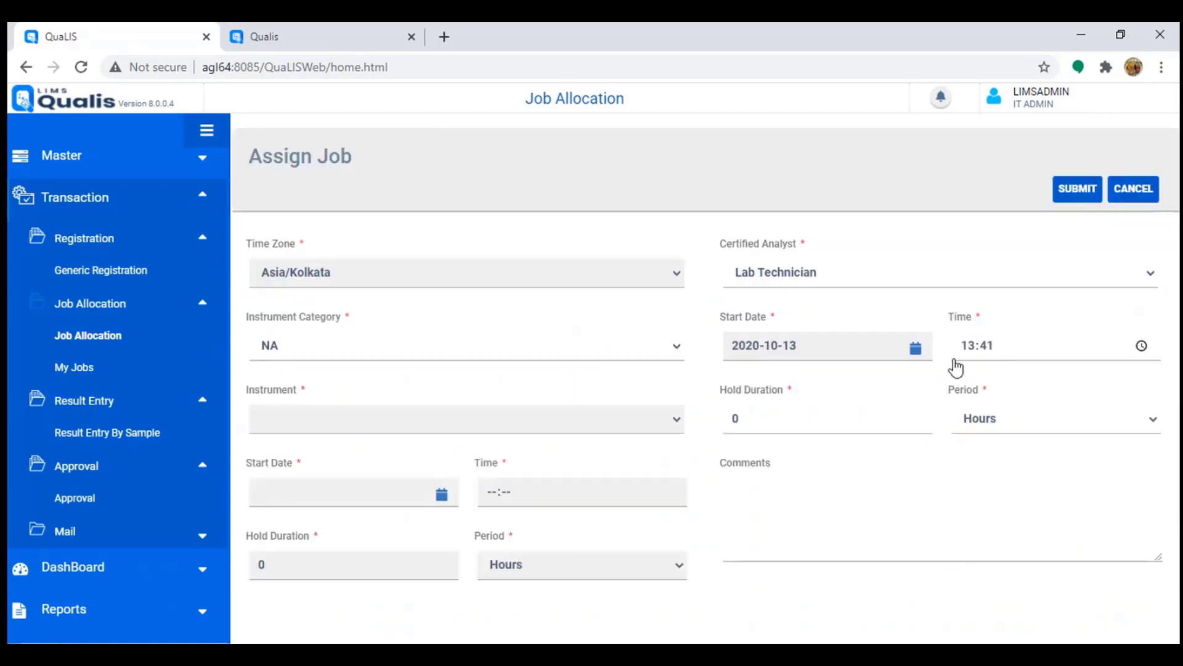
left_click(872, 273)
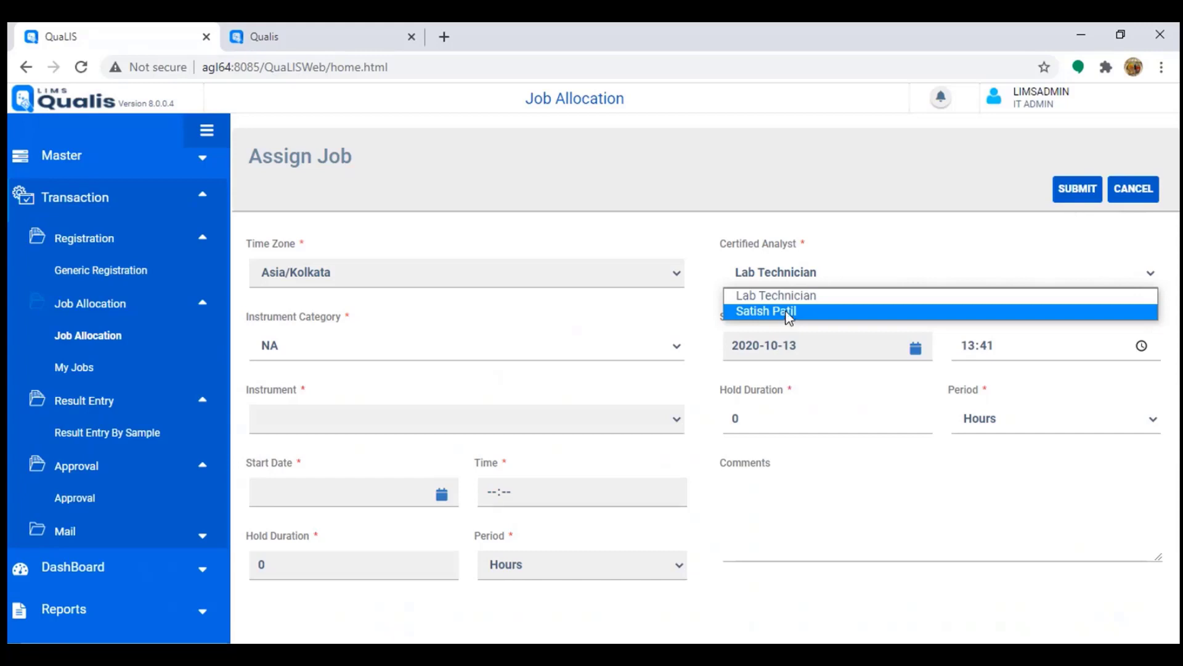
left_click(763, 310)
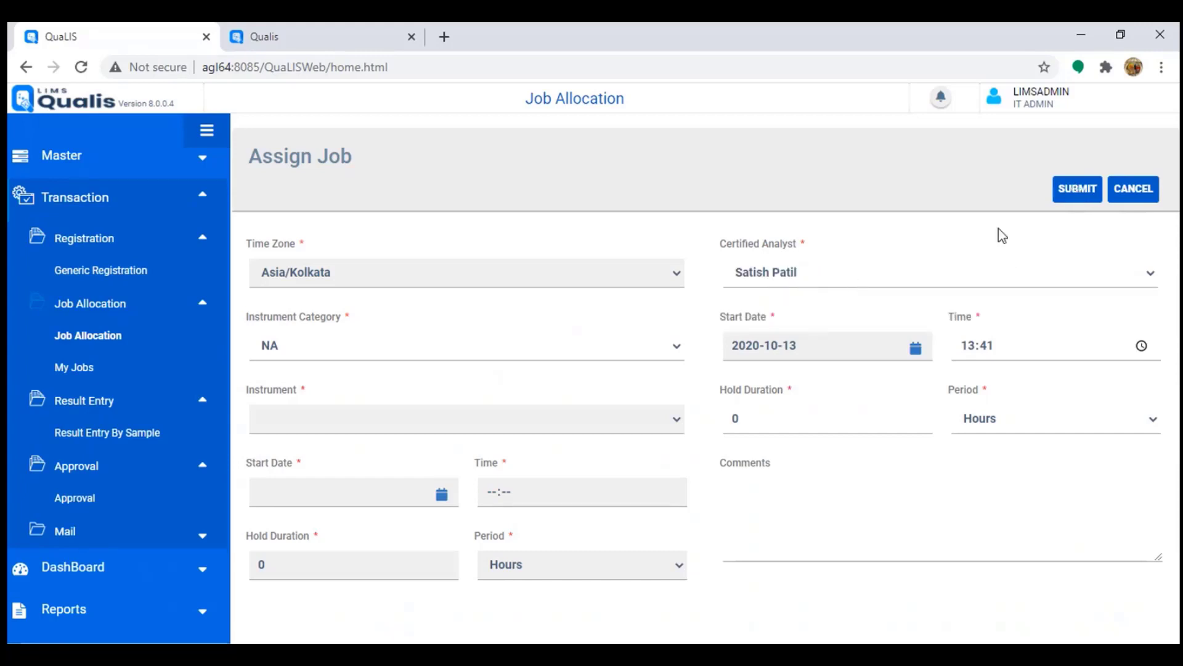
Check the available instrument categories, keep NA, and submit the Assay job assignment.
left_click(627, 347)
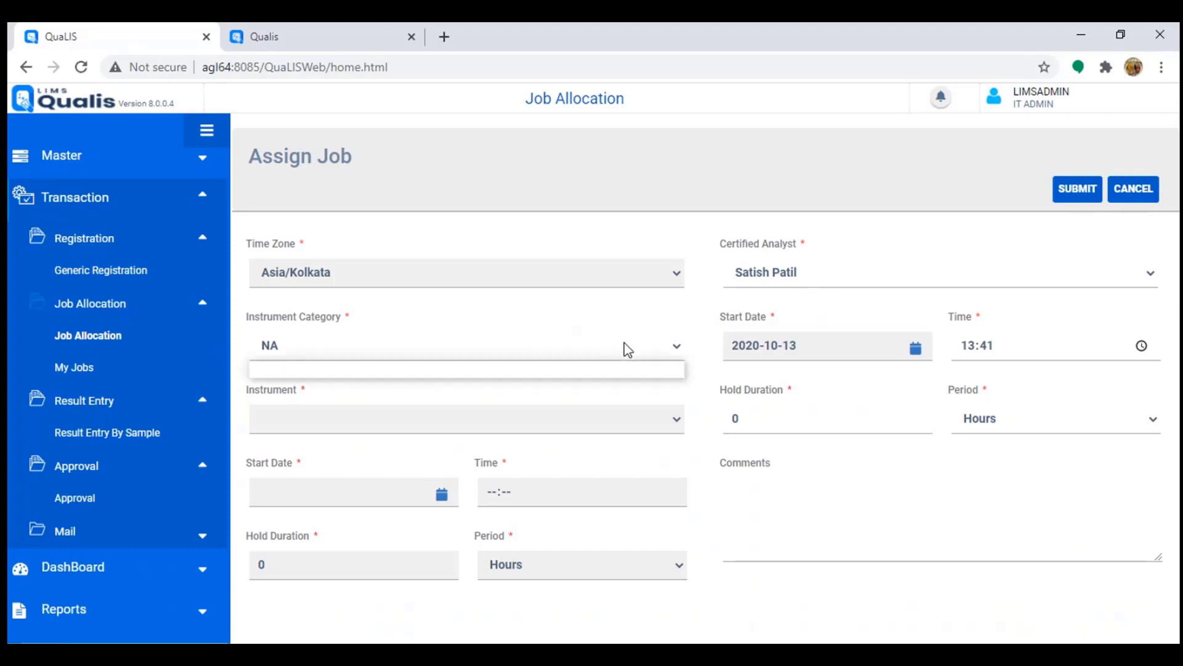
left_click(682, 349)
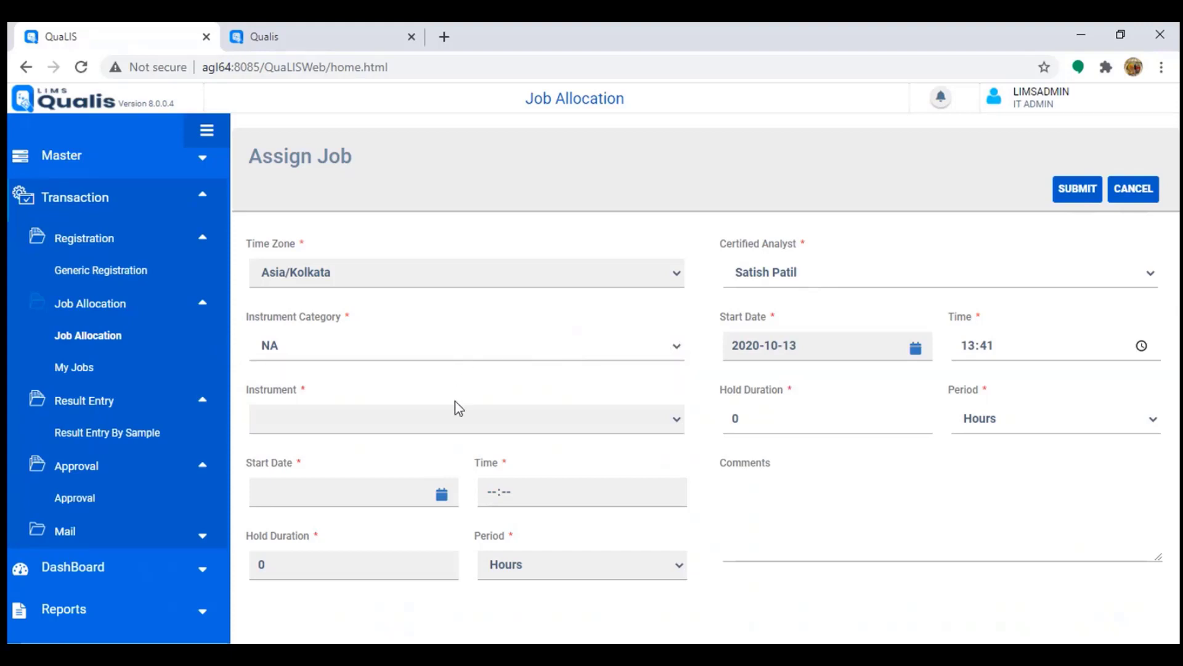
left_click(659, 348)
left_click(671, 349)
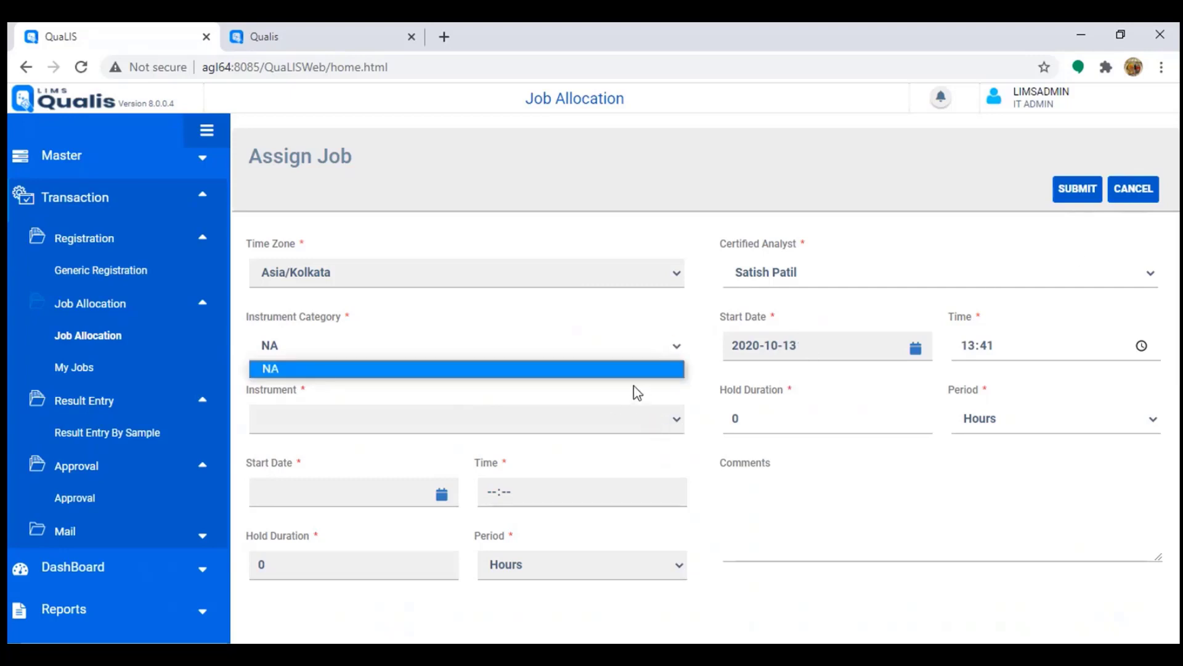
left_click(1062, 222)
left_click(1072, 189)
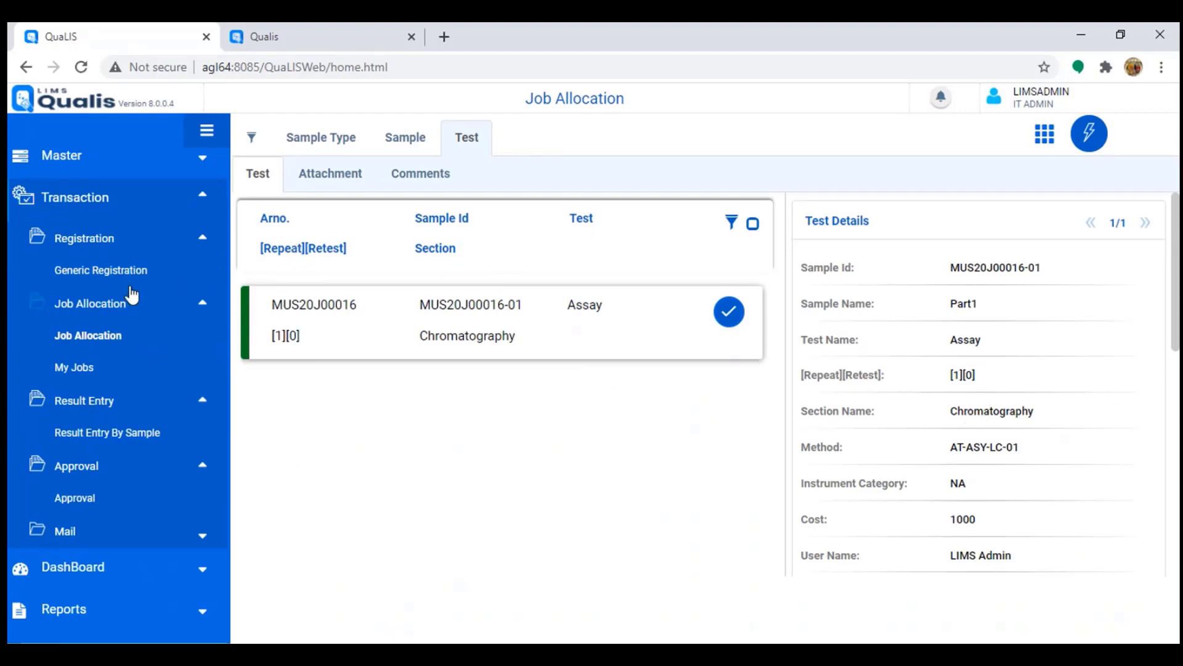
Look up the administrator's own Product jobs of type Routine-MUS in My Jobs.
left_click(75, 368)
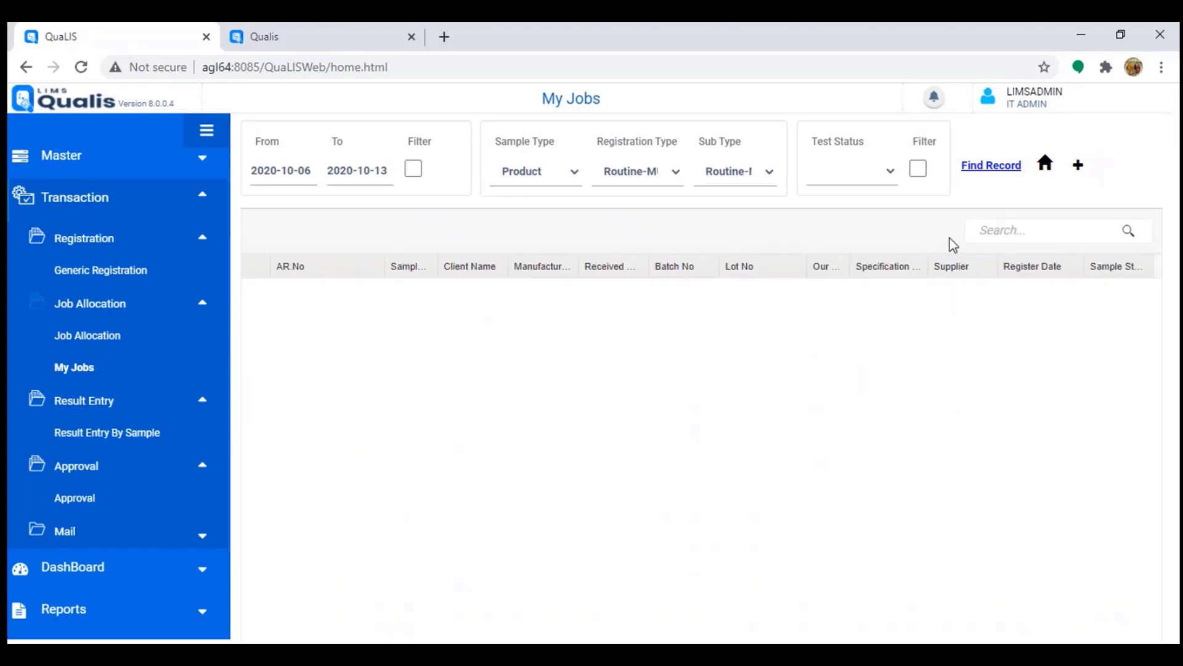
left_click(988, 166)
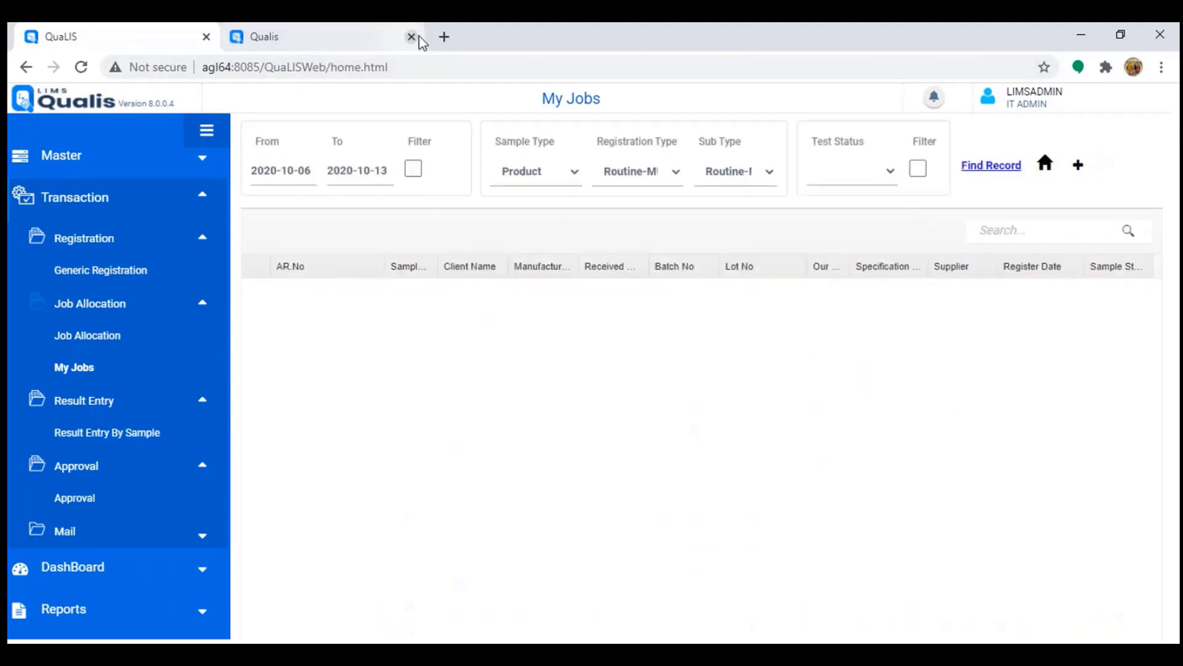
Switch to the second Qualis session and log in as the assigned analyst with the account password.
left_click(378, 38)
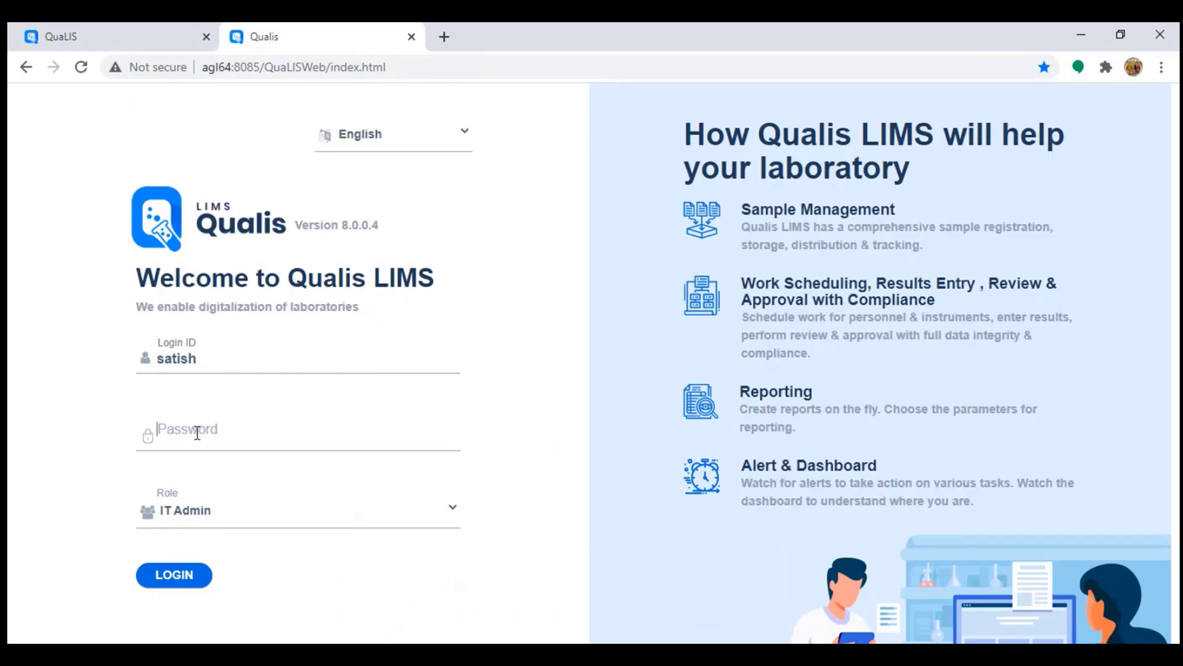
type("•••")
key("Return")
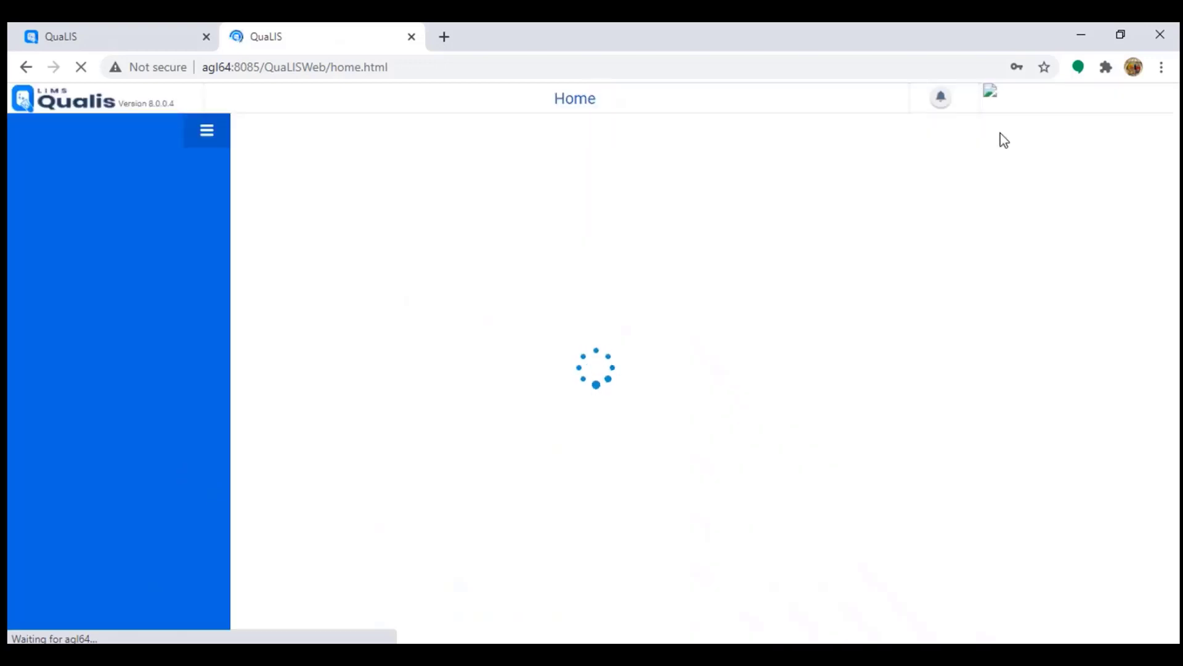
Change the analyst's role from IT Admin to Lab Technician.
left_click(935, 98)
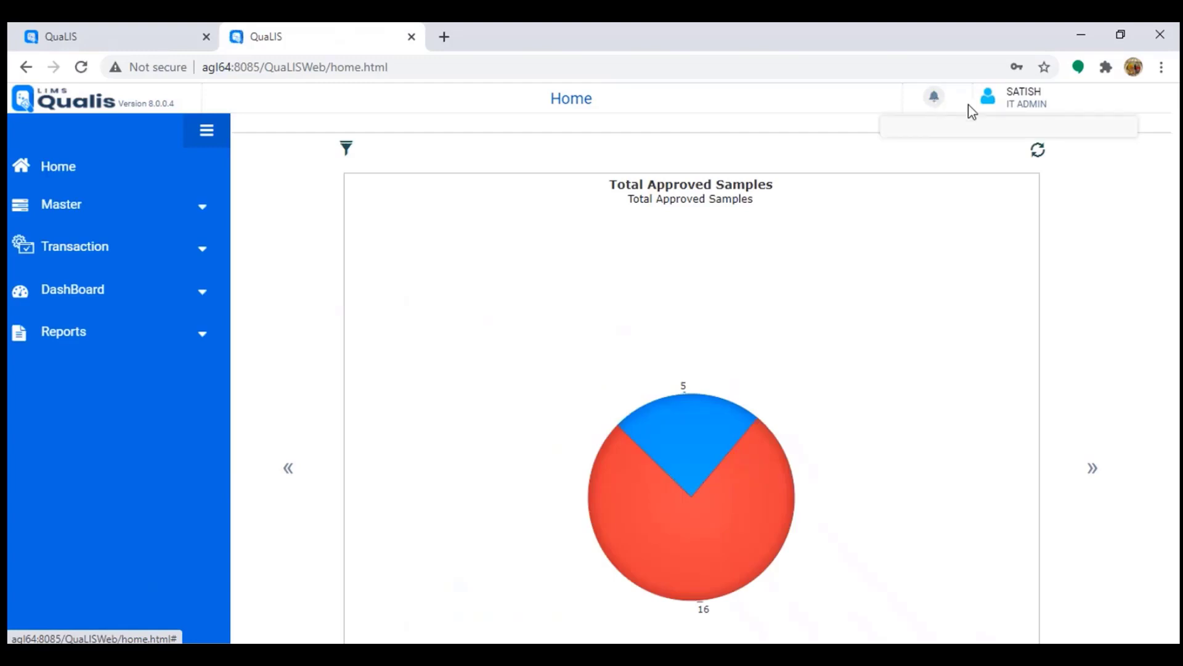
left_click(987, 106)
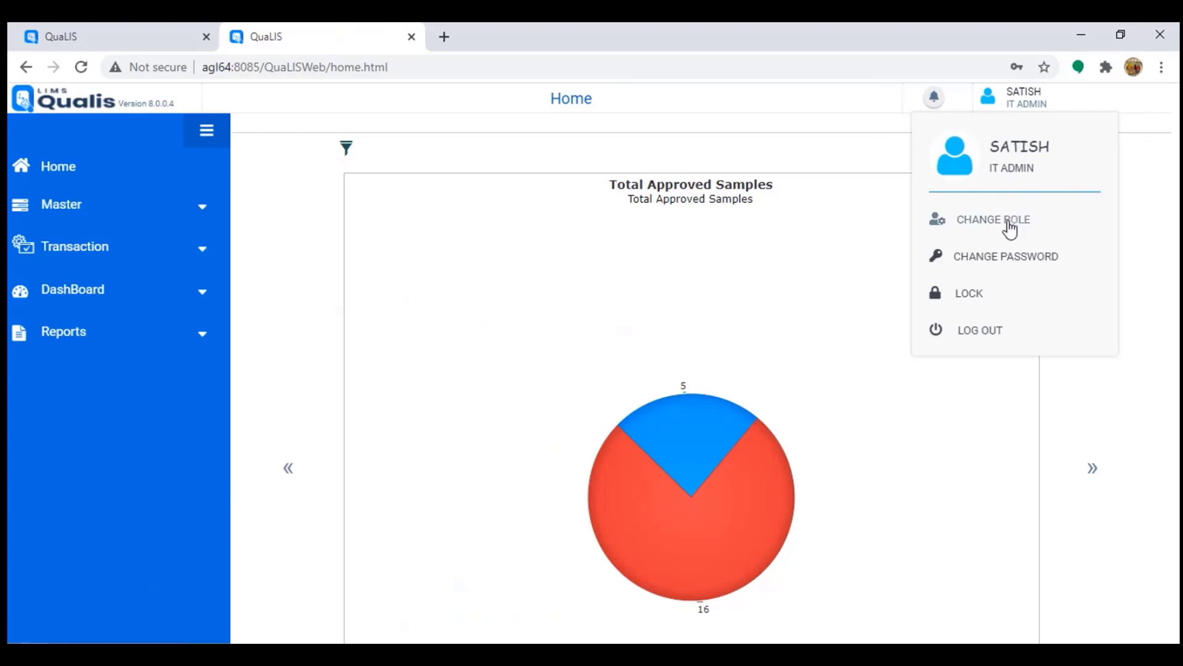
left_click(938, 223)
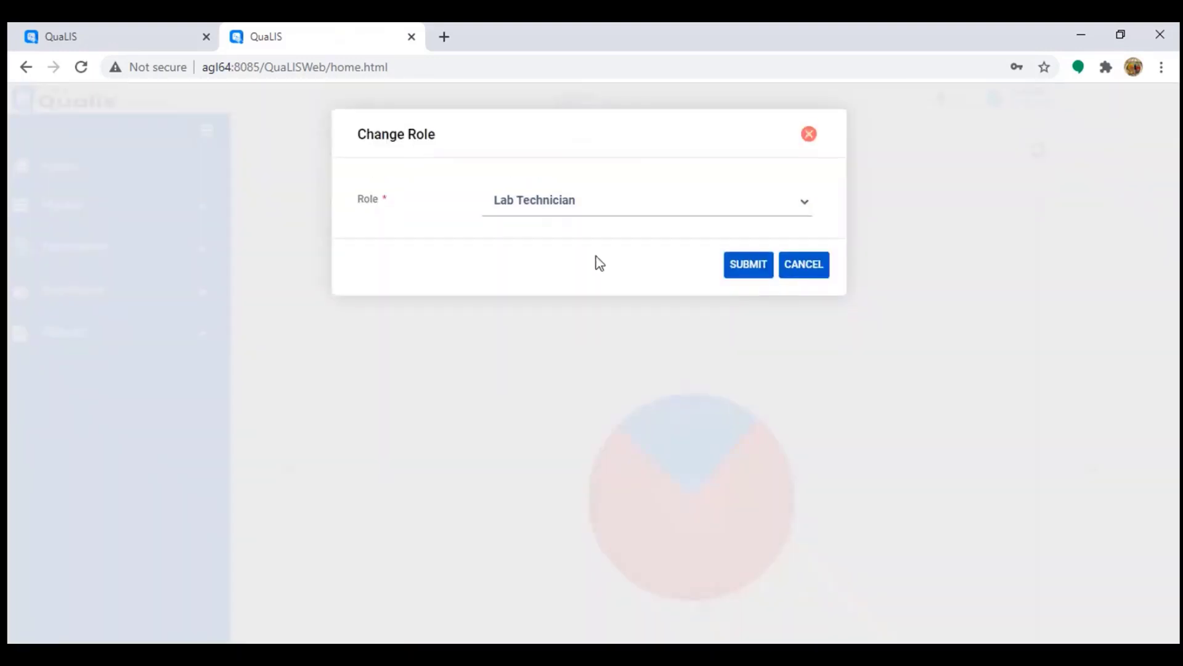
left_click(747, 270)
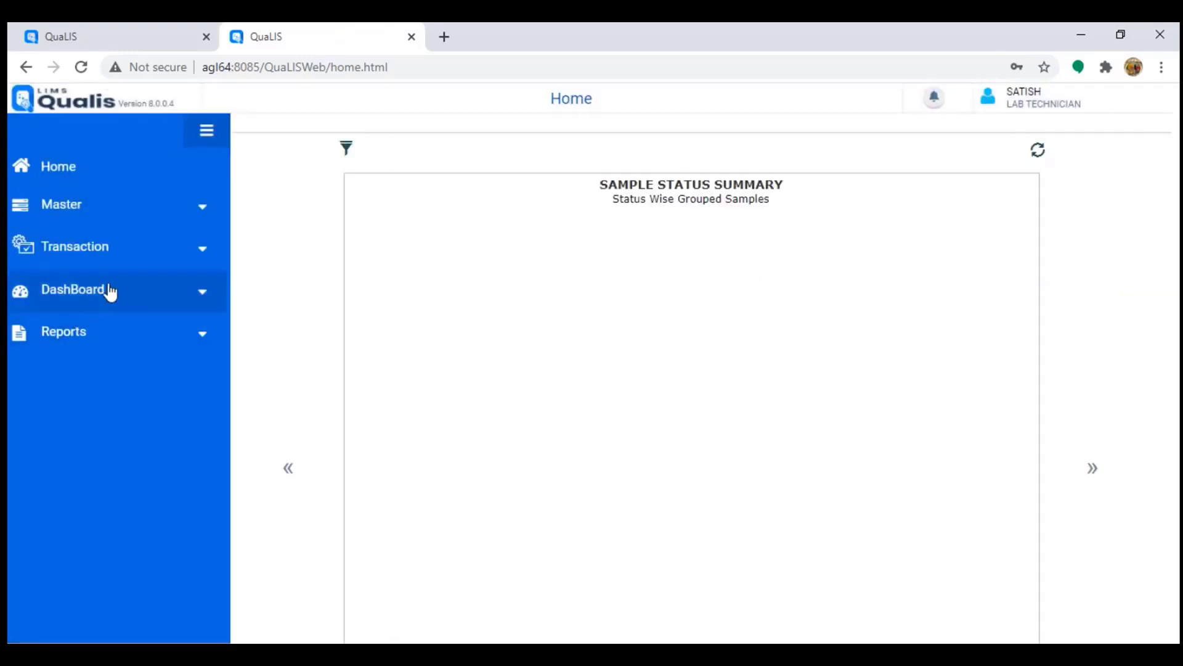
View the jobs allotted to the lab technician in My Jobs and check the session's alerts.
left_click(110, 260)
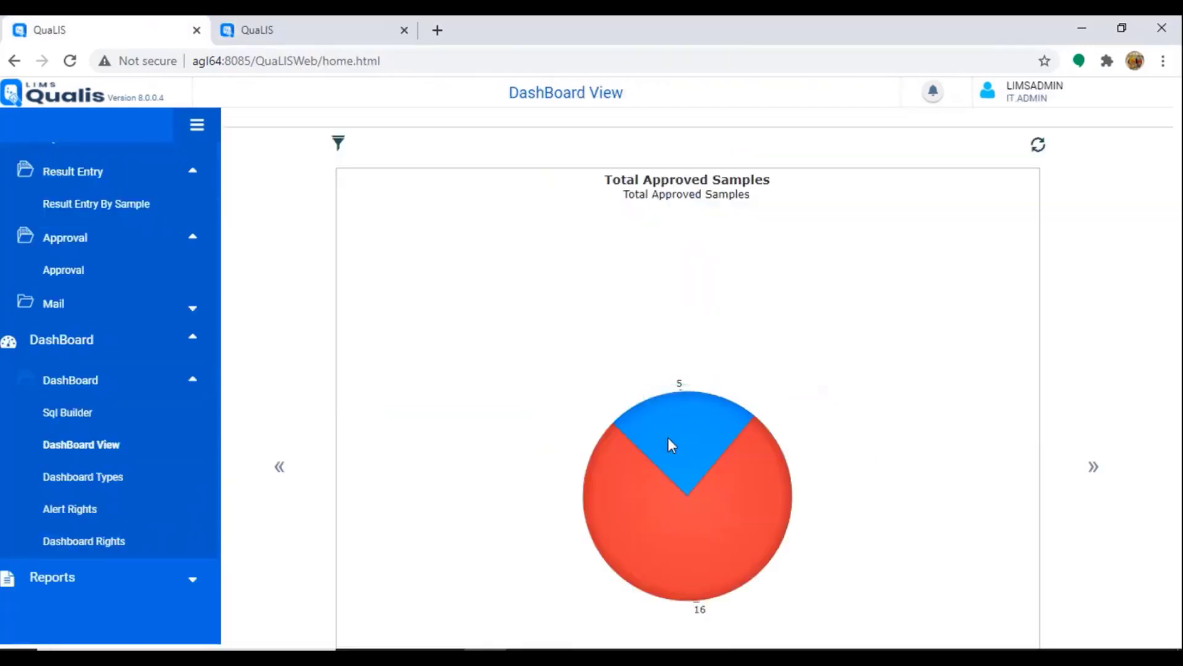
mouse_move(774, 404)
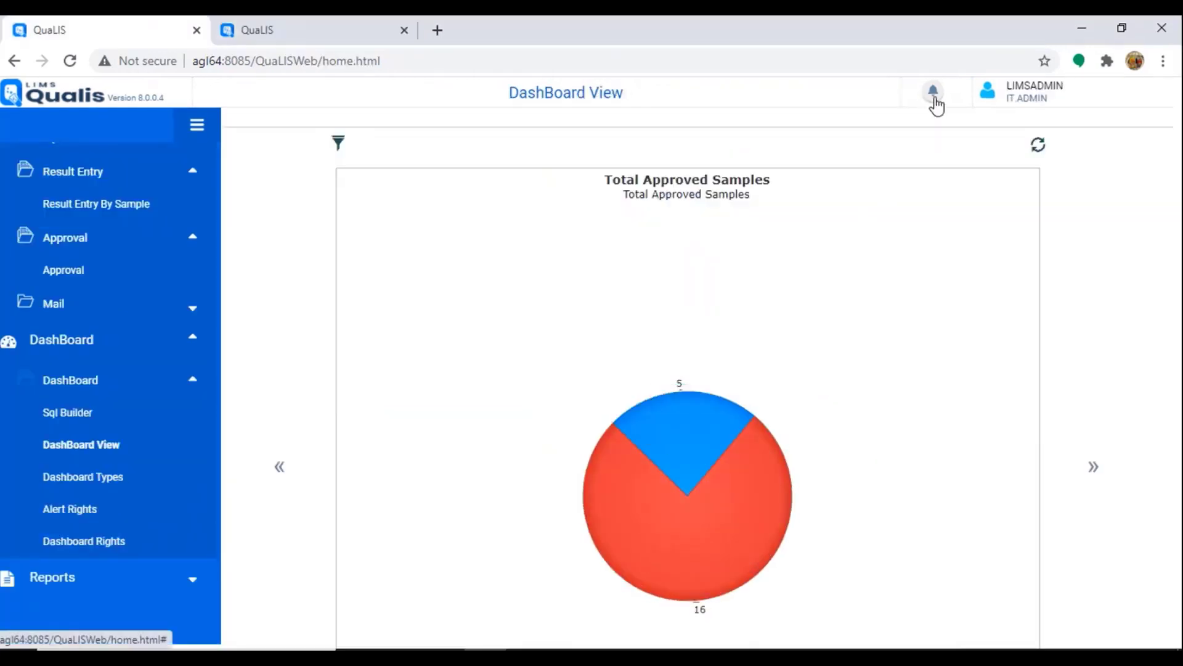
left_click(327, 34)
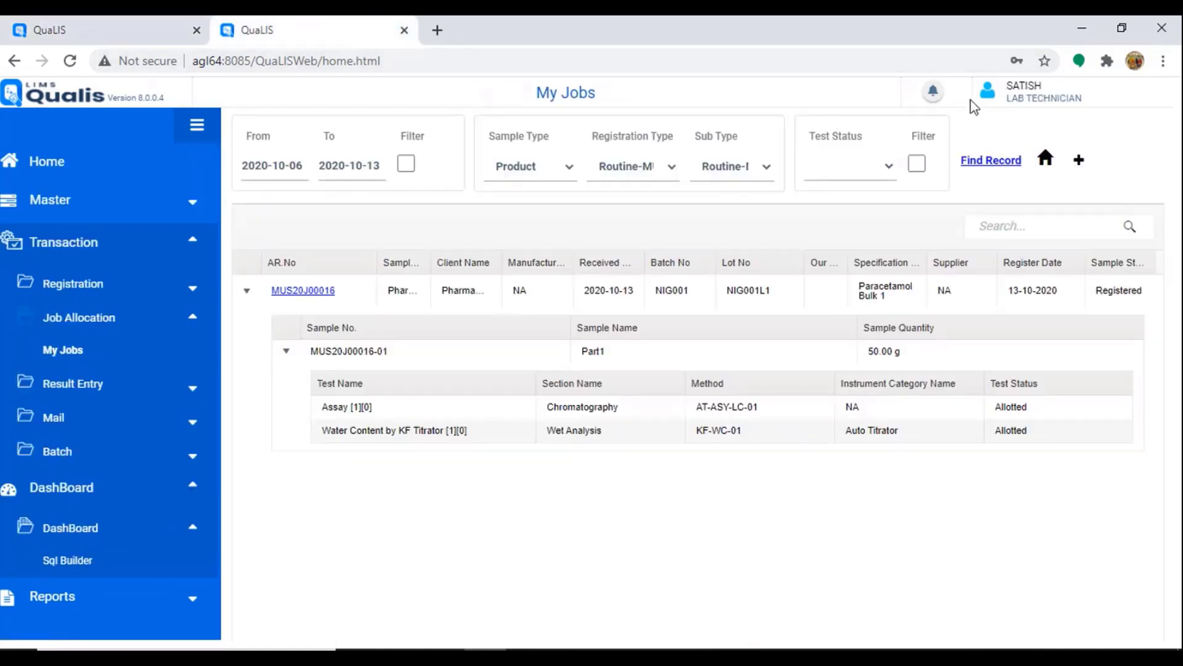
left_click(932, 93)
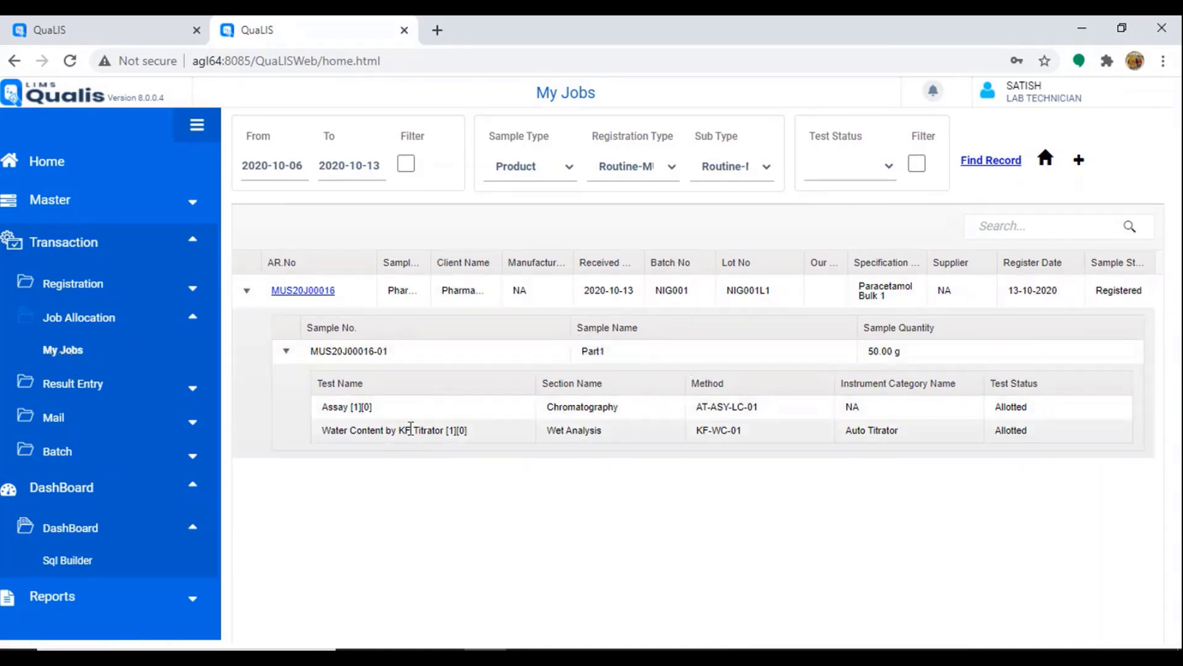
Open the Paracetamol Bulk record from the analyst's My Jobs and view its sample and allotted tests.
left_click(279, 298)
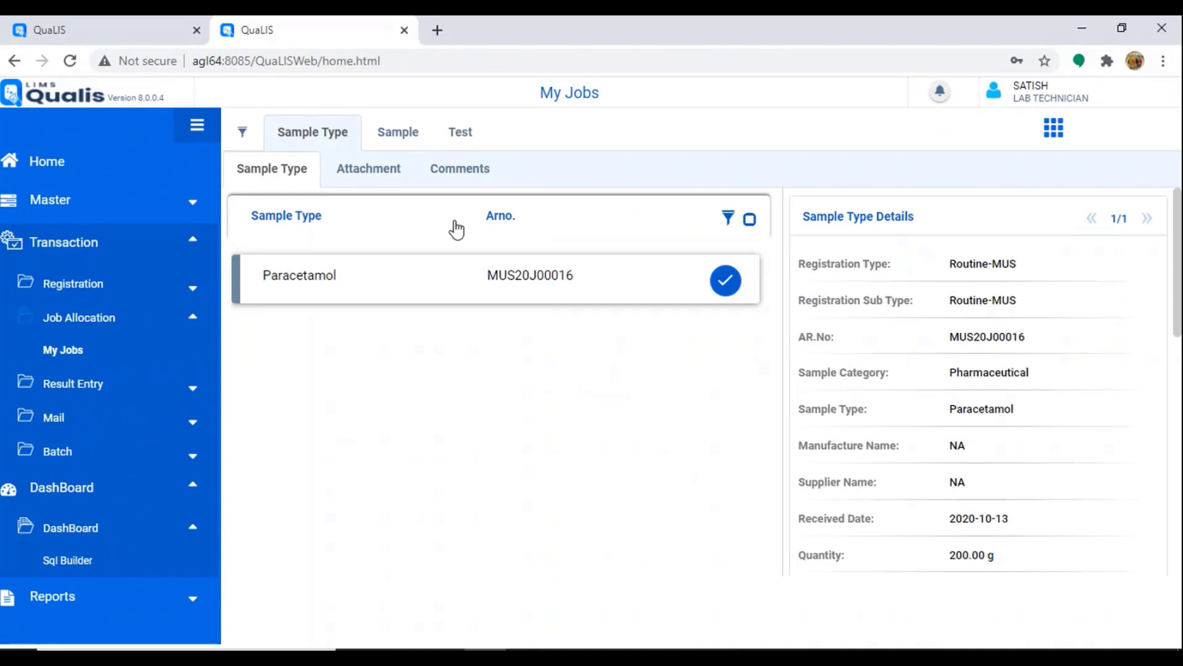
left_click(410, 136)
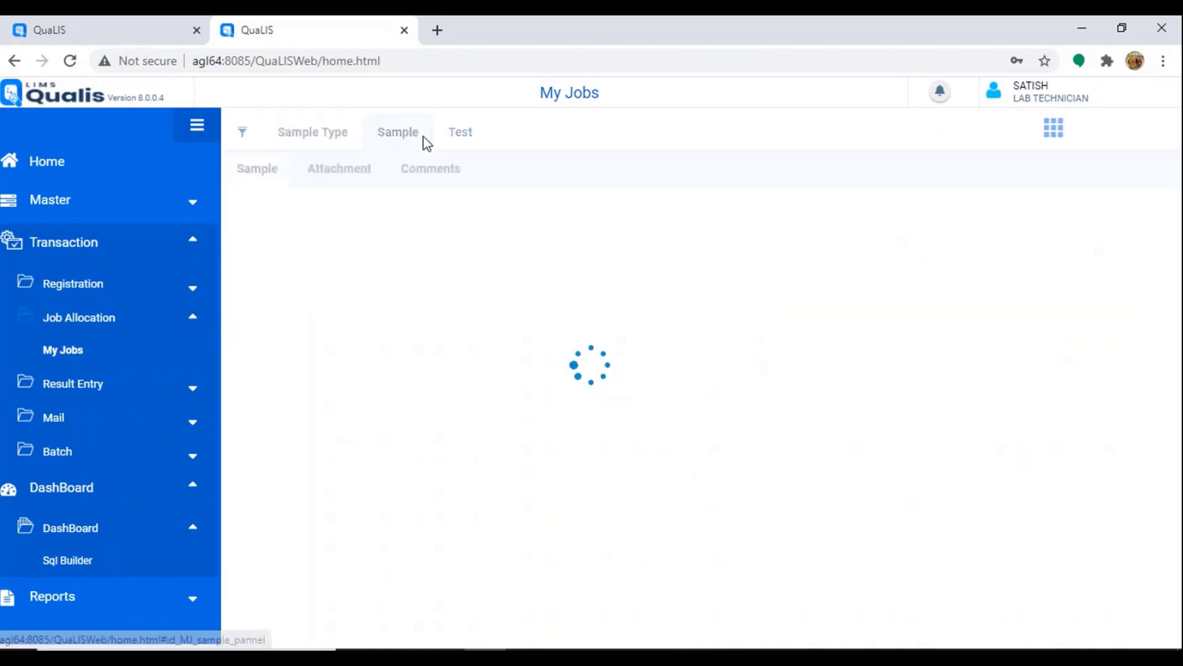
left_click(467, 143)
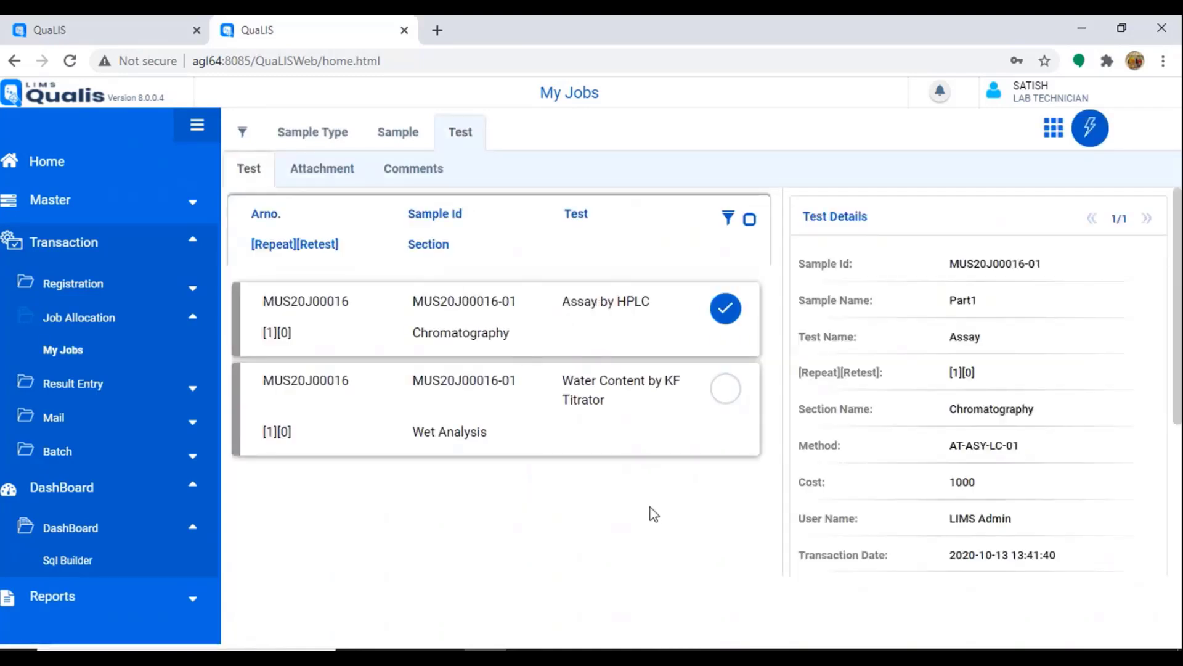
Accept both the Assay by HPLC and Water Content by KF Titrator tests of the Paracetamol sample.
left_click(727, 389)
left_click(1092, 137)
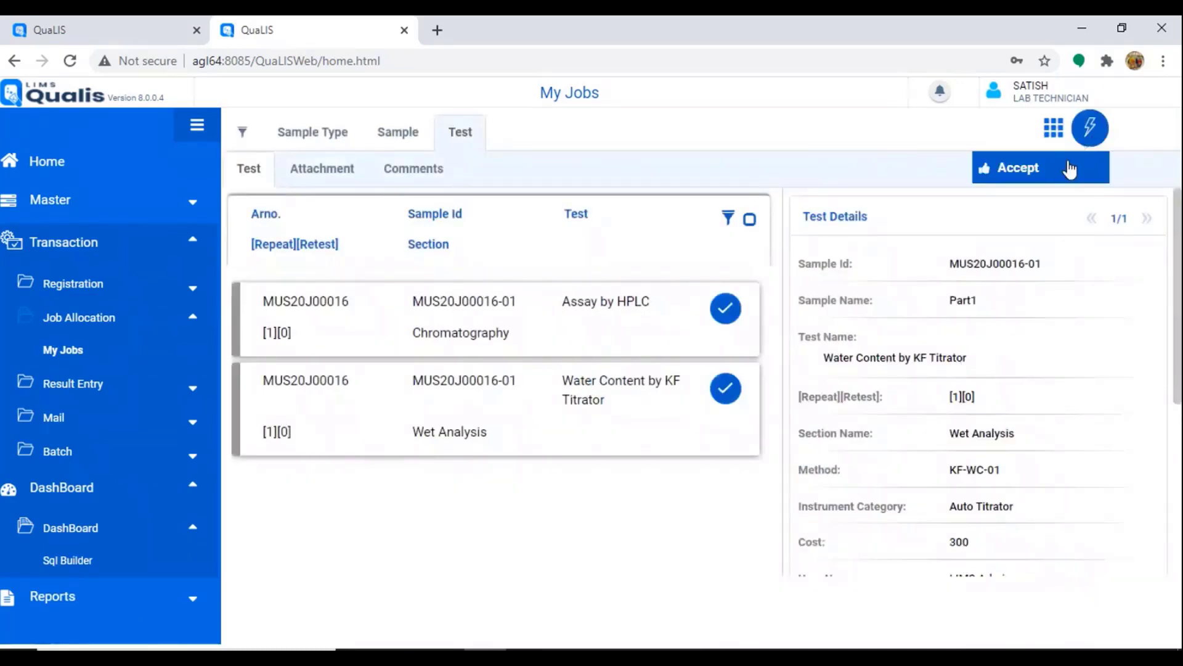
left_click(1028, 178)
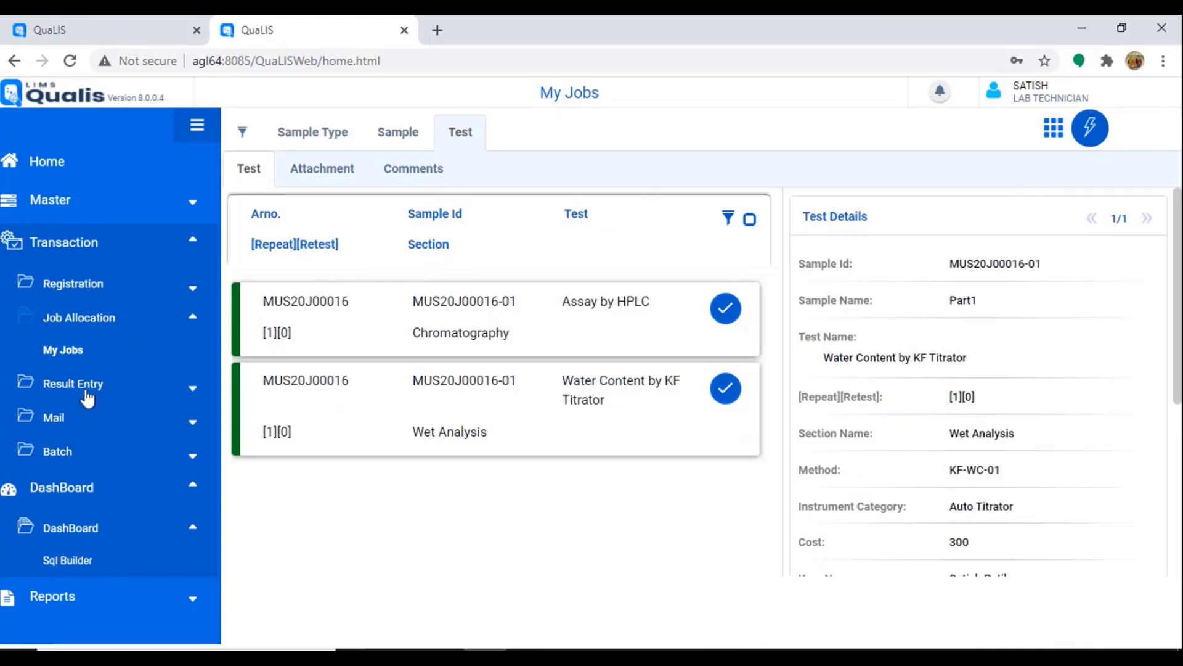
Go to Result Entry By Sample and show the tests of the Paracetamol sample.
left_click(122, 376)
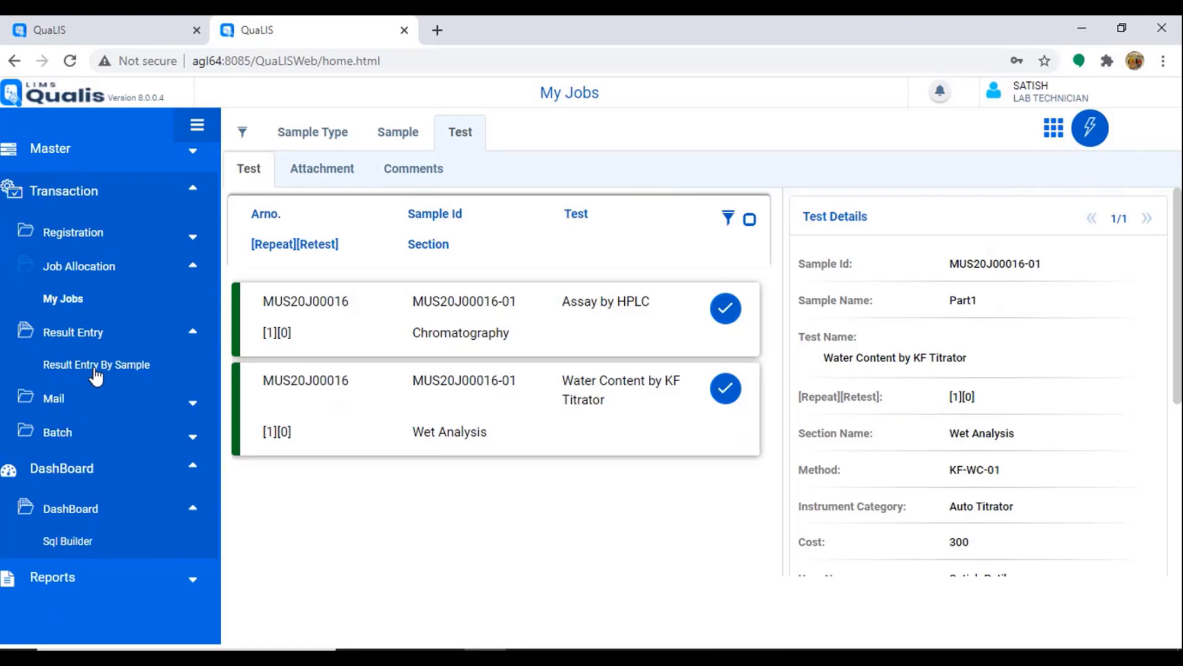
left_click(94, 369)
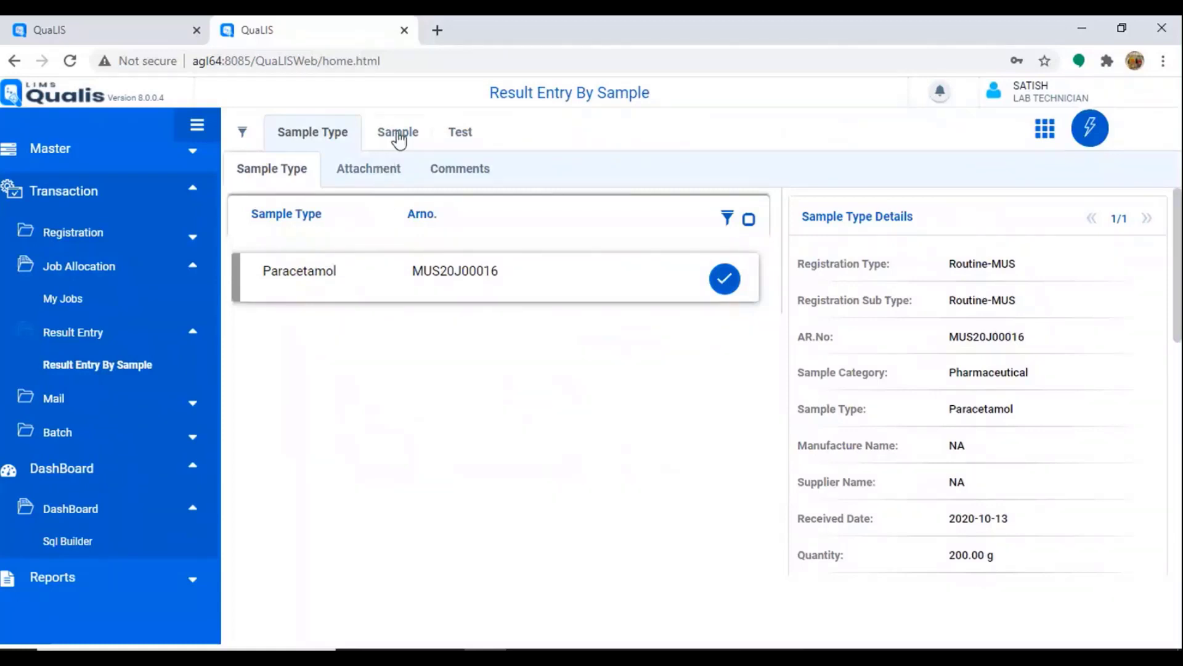
left_click(467, 141)
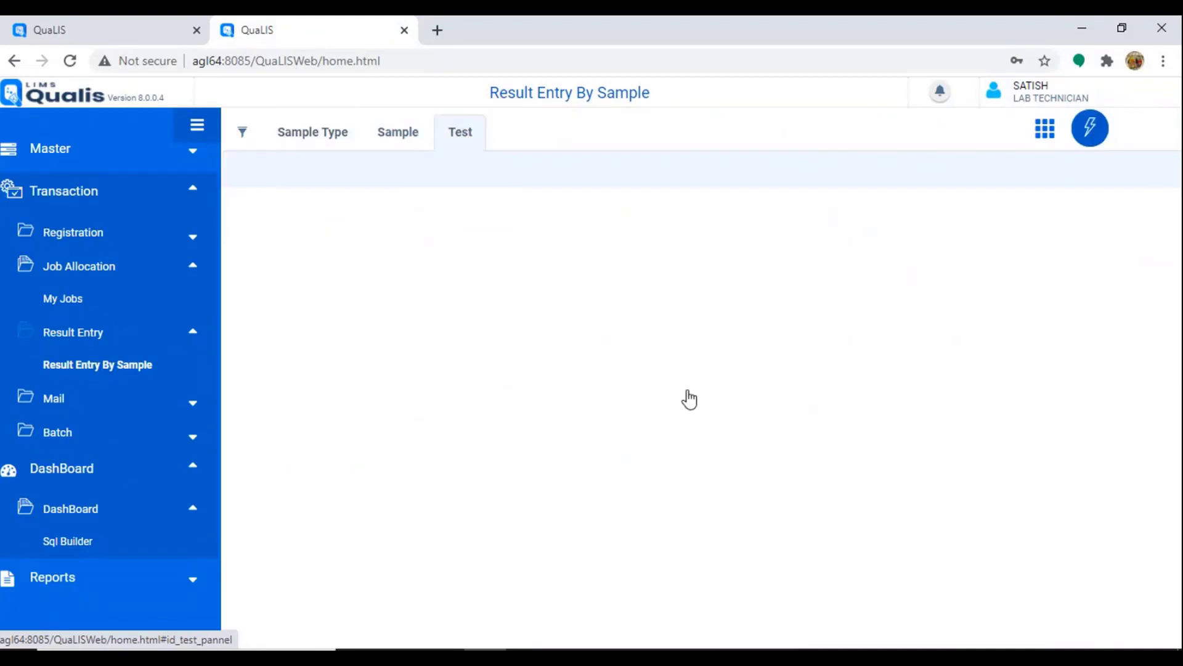
Initiate the Assay and Water Content by KF Titrator tests together with the comment "Testing started".
left_click(726, 391)
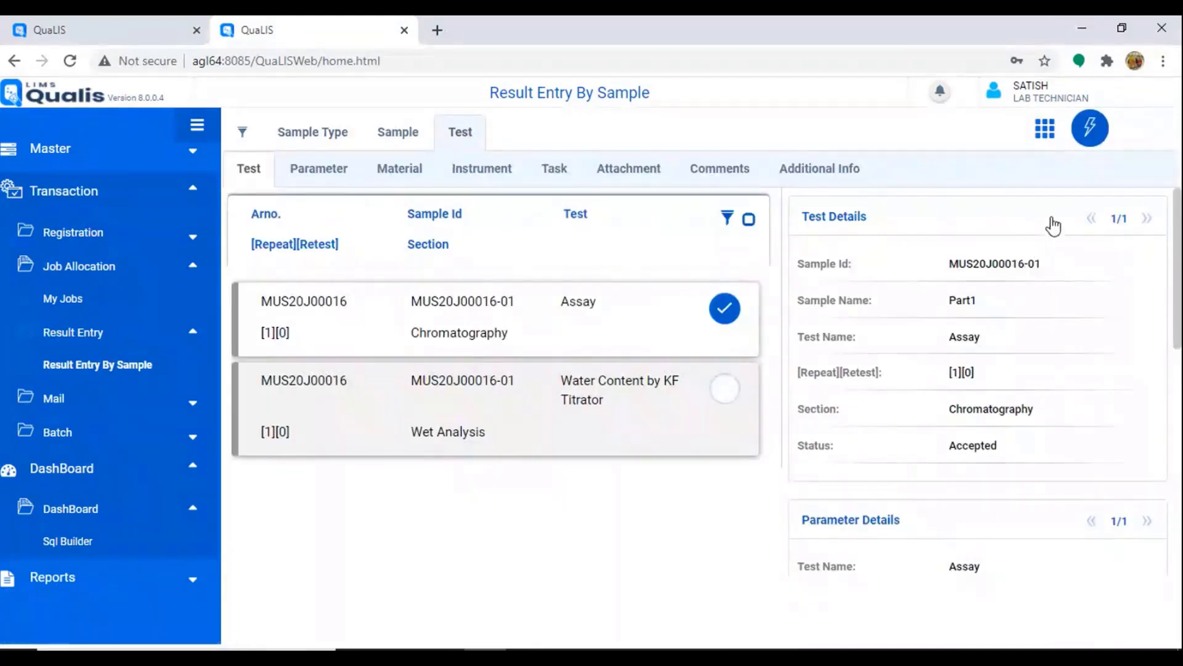
left_click(1091, 128)
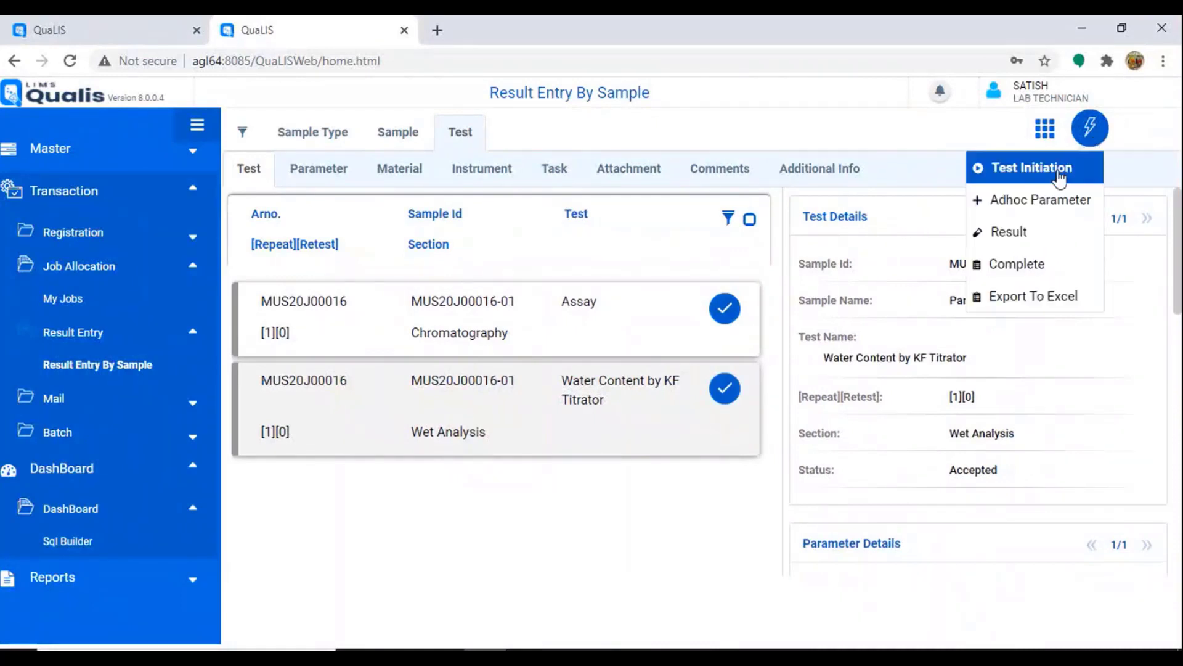
left_click(1040, 175)
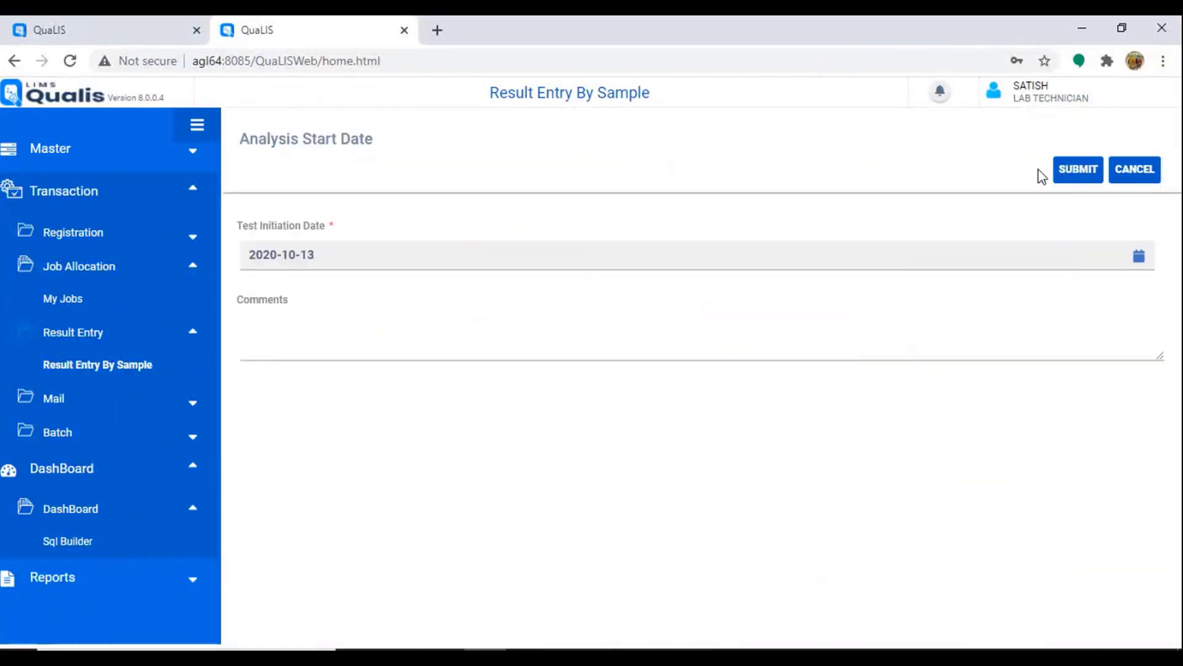
left_click(329, 358)
type("Testing started")
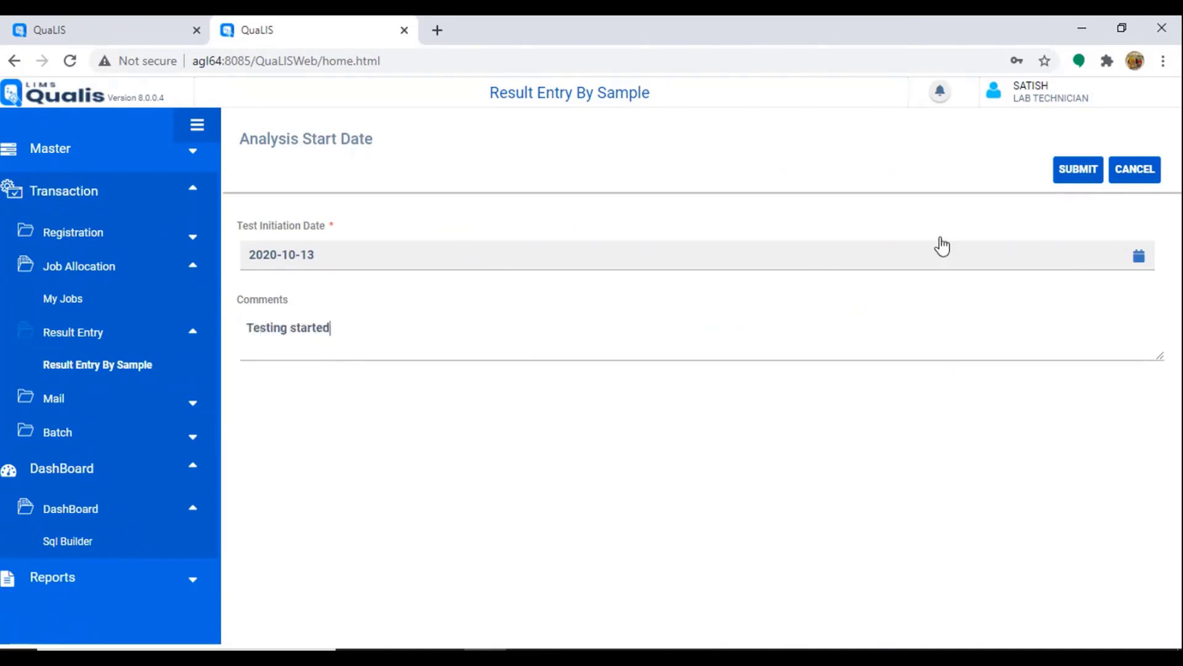
left_click(1082, 175)
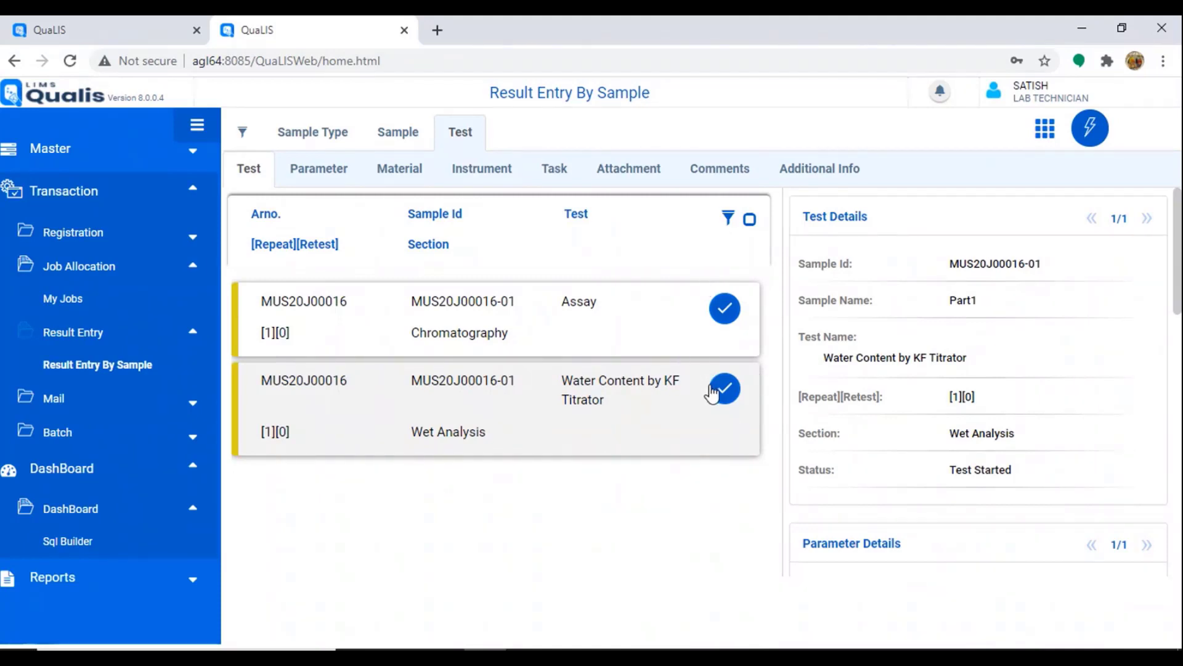
Record 89.55 as the result of the Assay test only, save it and review its parameter details.
left_click(729, 323)
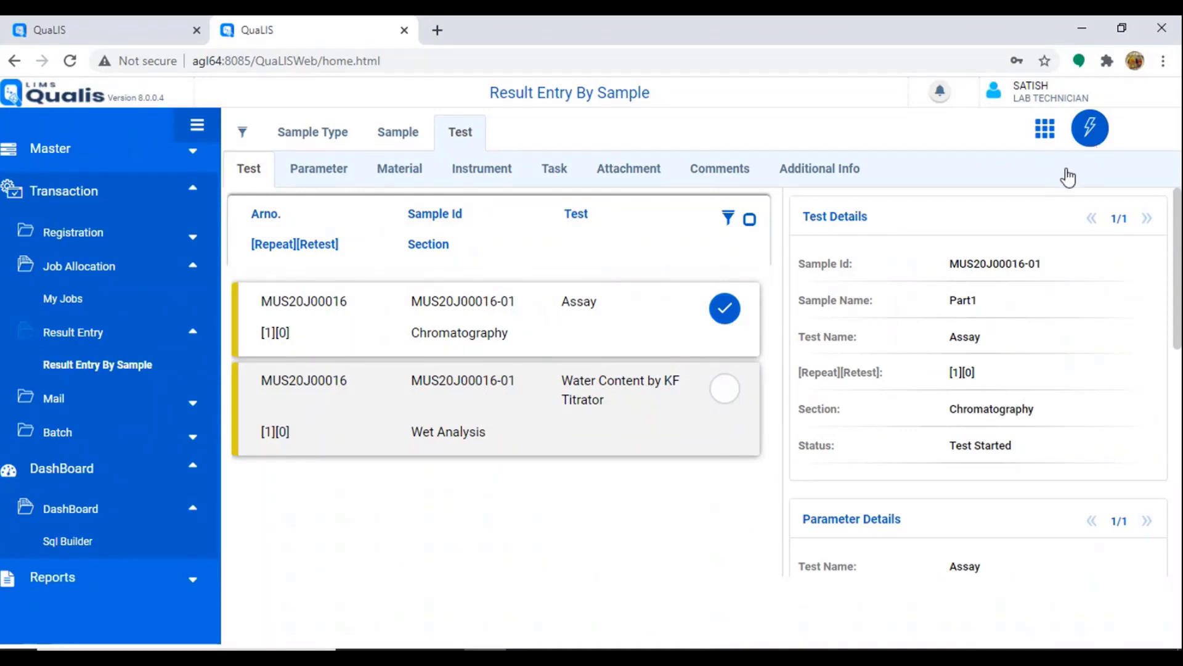
left_click(1090, 128)
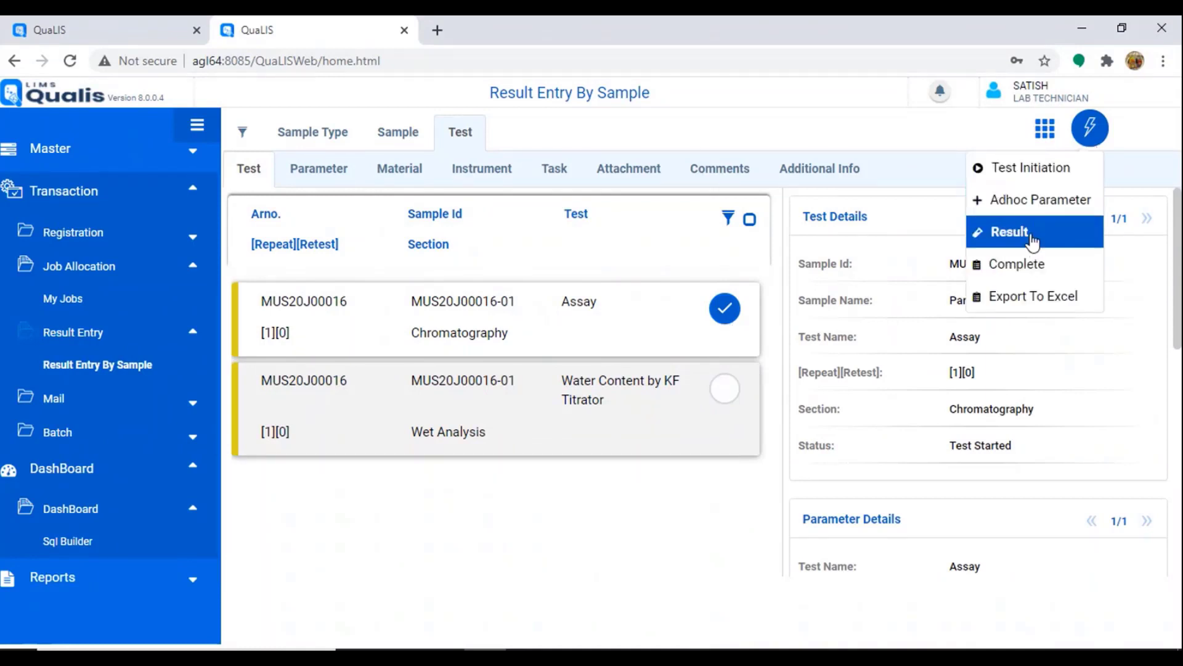
left_click(1033, 241)
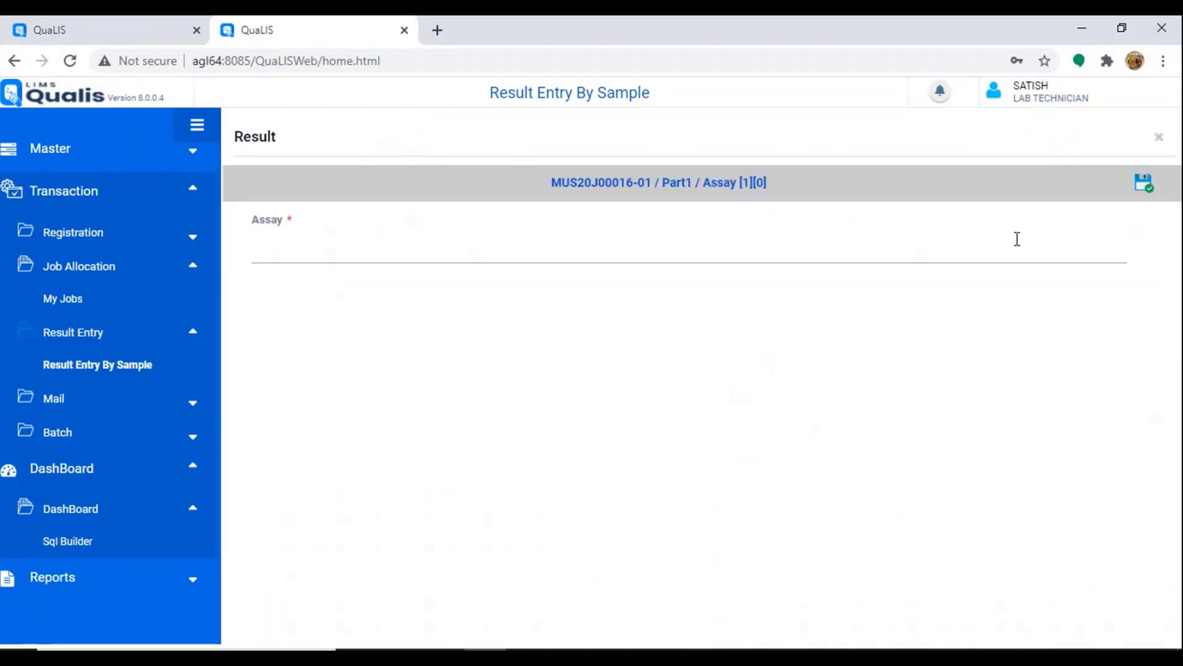
left_click(308, 253)
type("89.55")
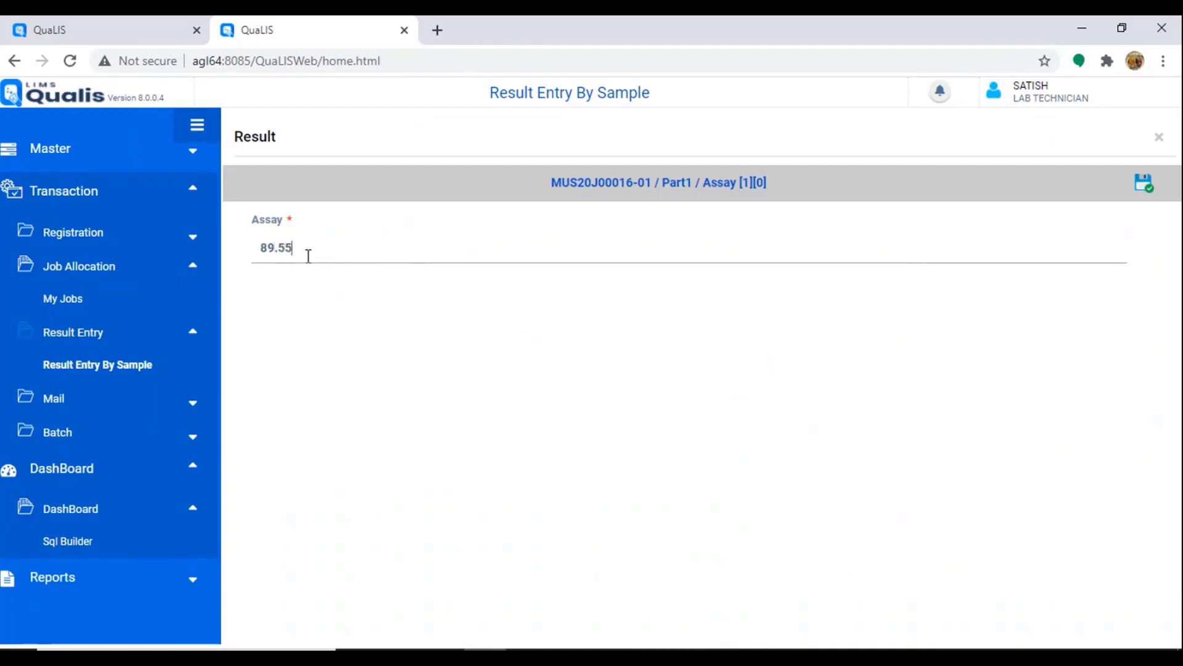
left_click(1145, 185)
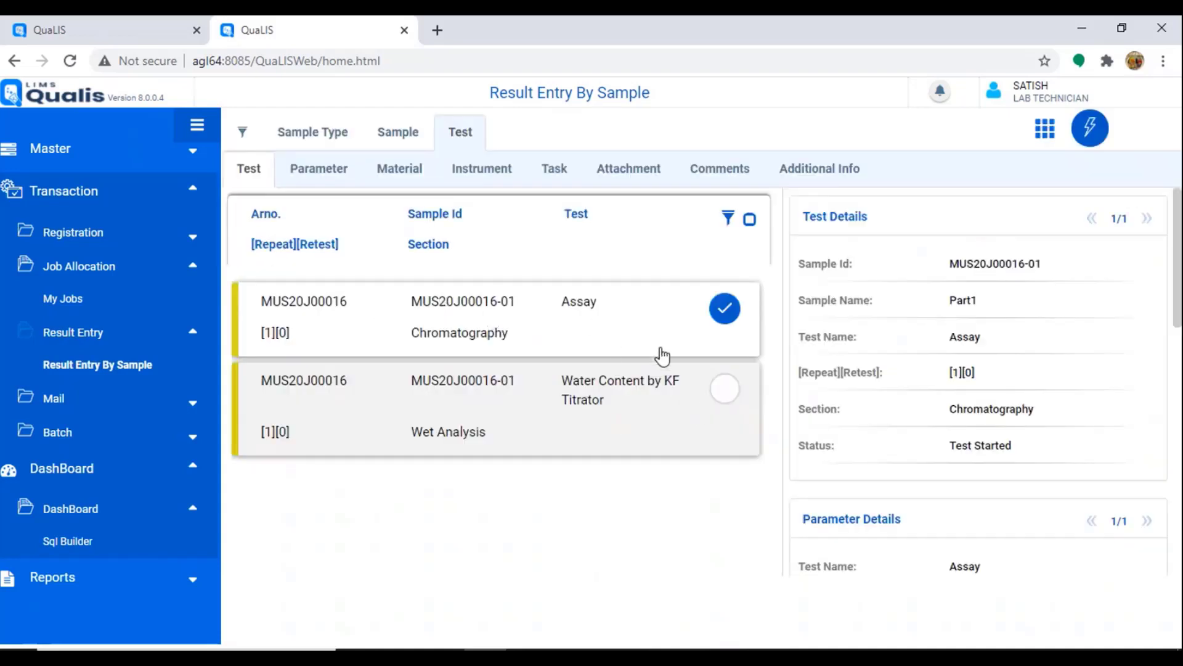
scroll(956, 407, "down", 4)
scroll(958, 421, "down", 1)
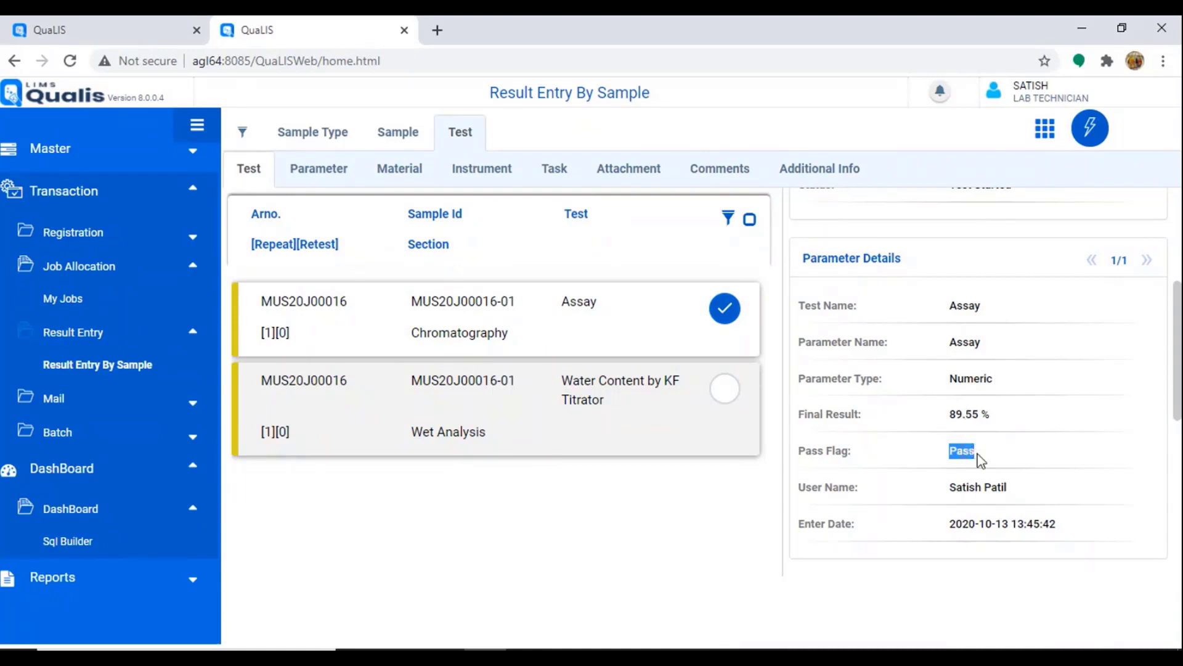
scroll(978, 456, "up", 4)
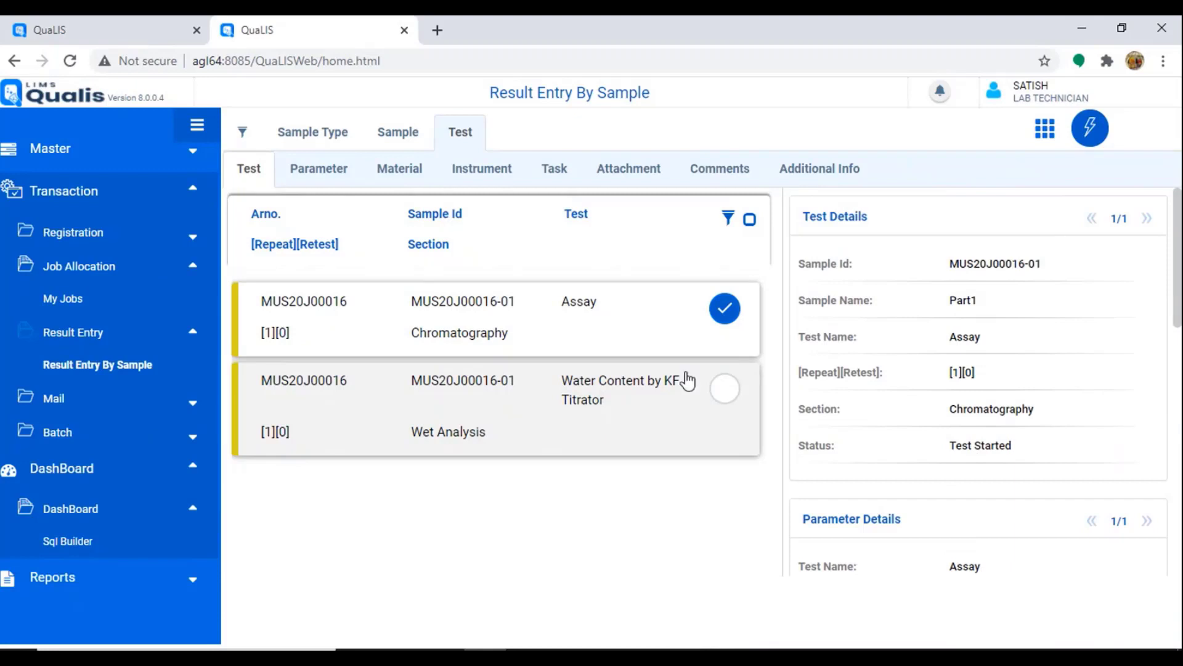
Select only the Water Content by KF Titrator test and view its parameter details.
left_click(724, 399)
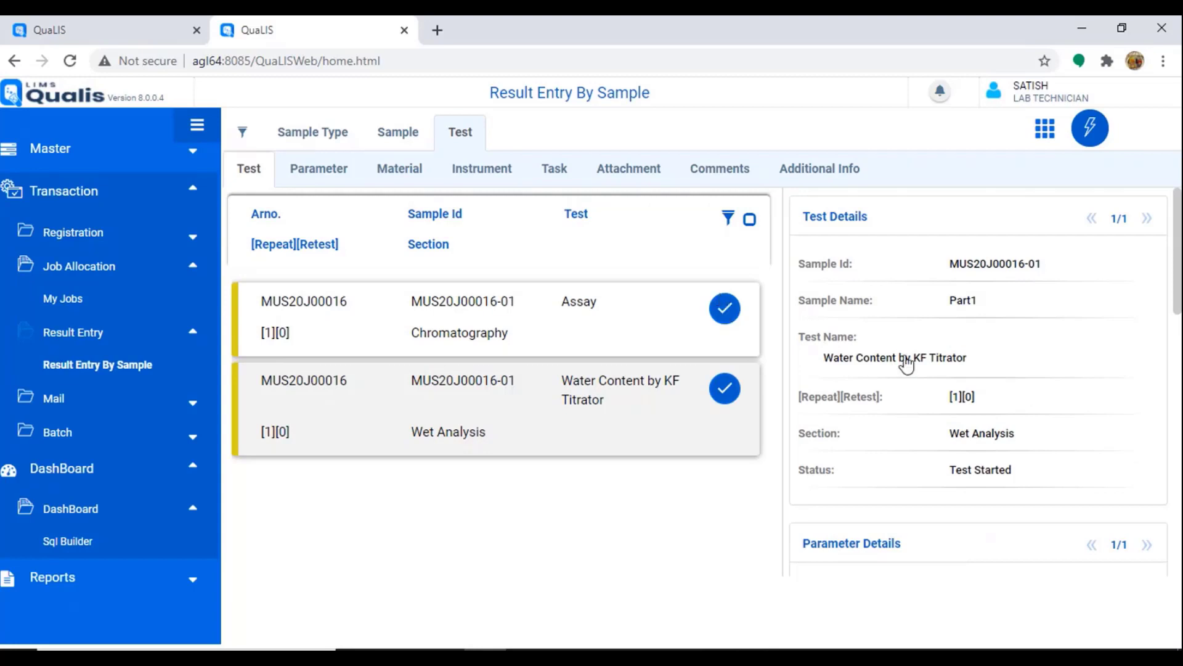
scroll(998, 383, "down", 4)
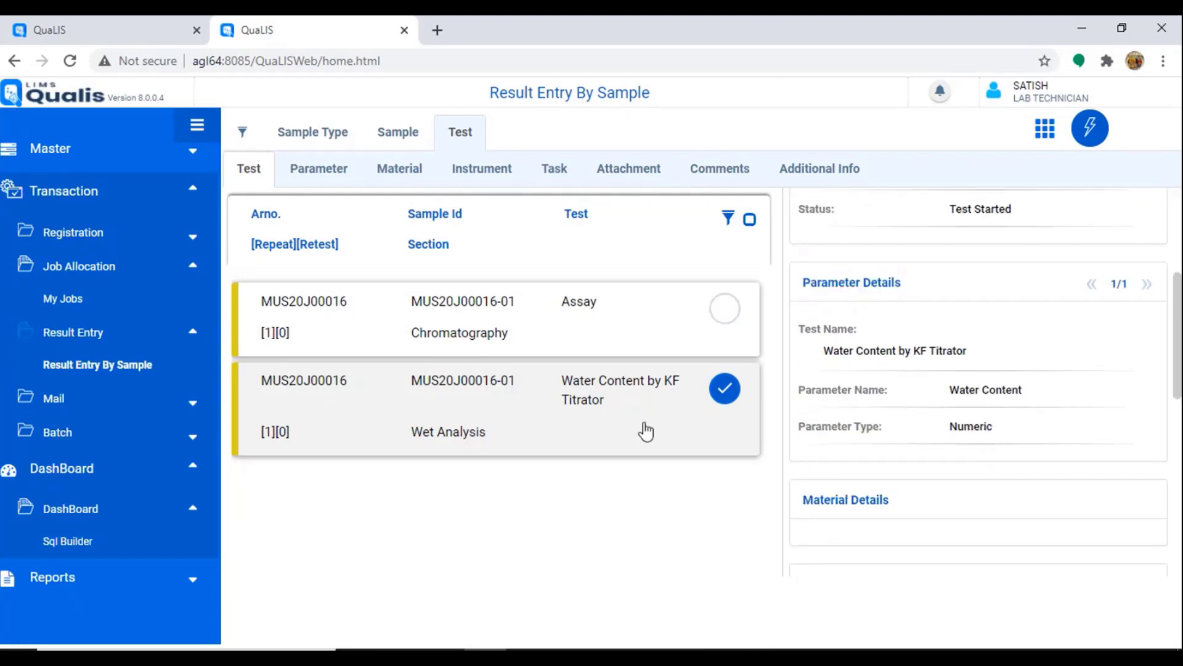
left_click_drag(414, 385, 517, 387)
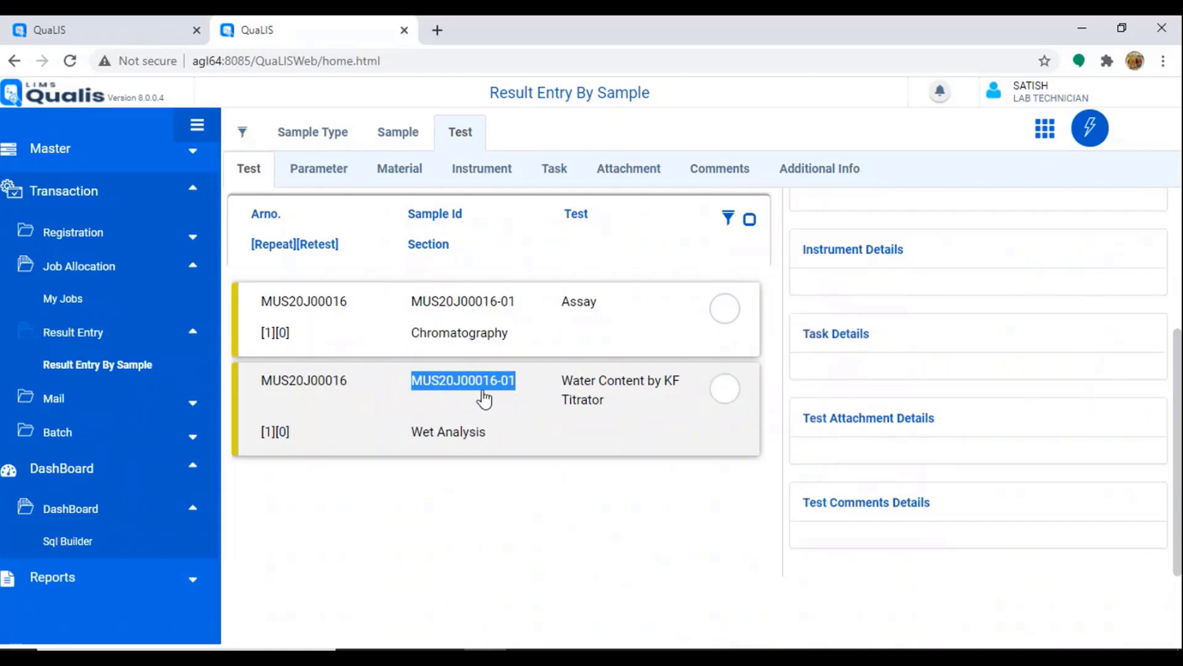
left_click(717, 391)
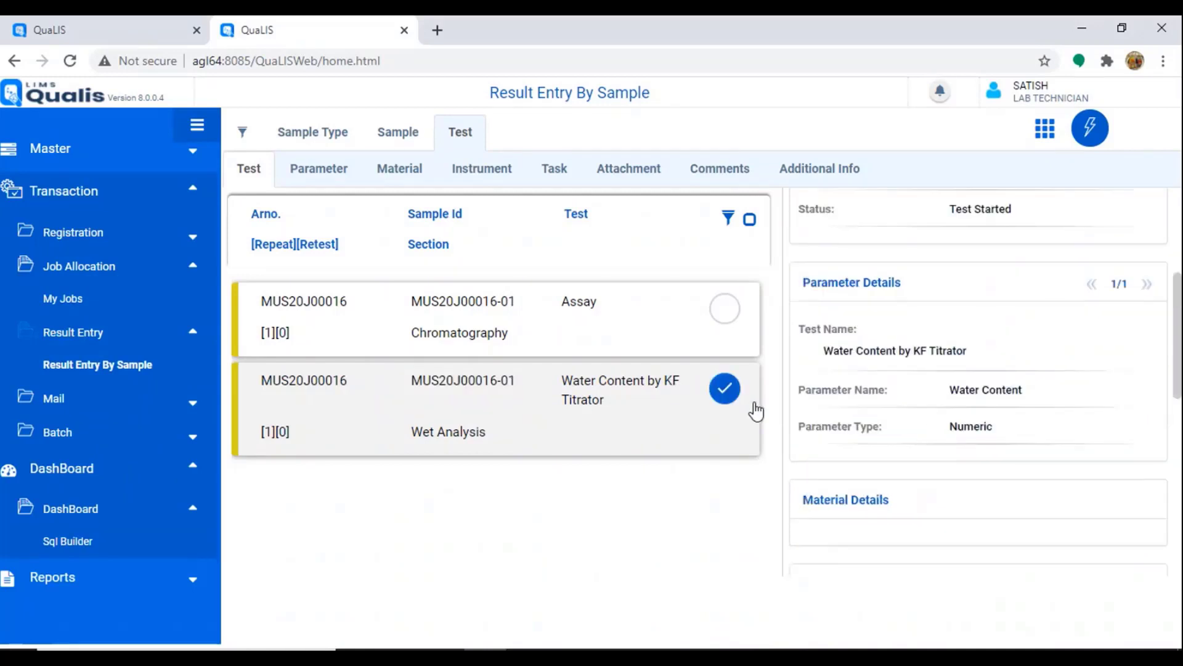
Open Logilab ELN in a new browser tab and log in with the analyst account.
left_click(436, 31)
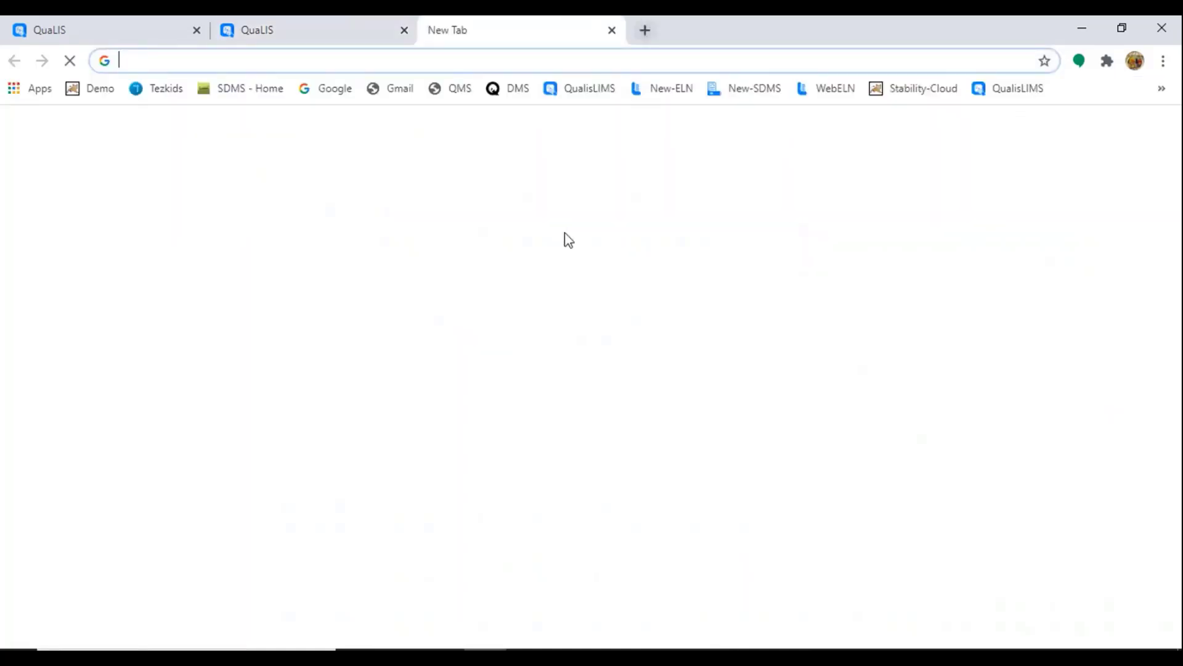
left_click(664, 90)
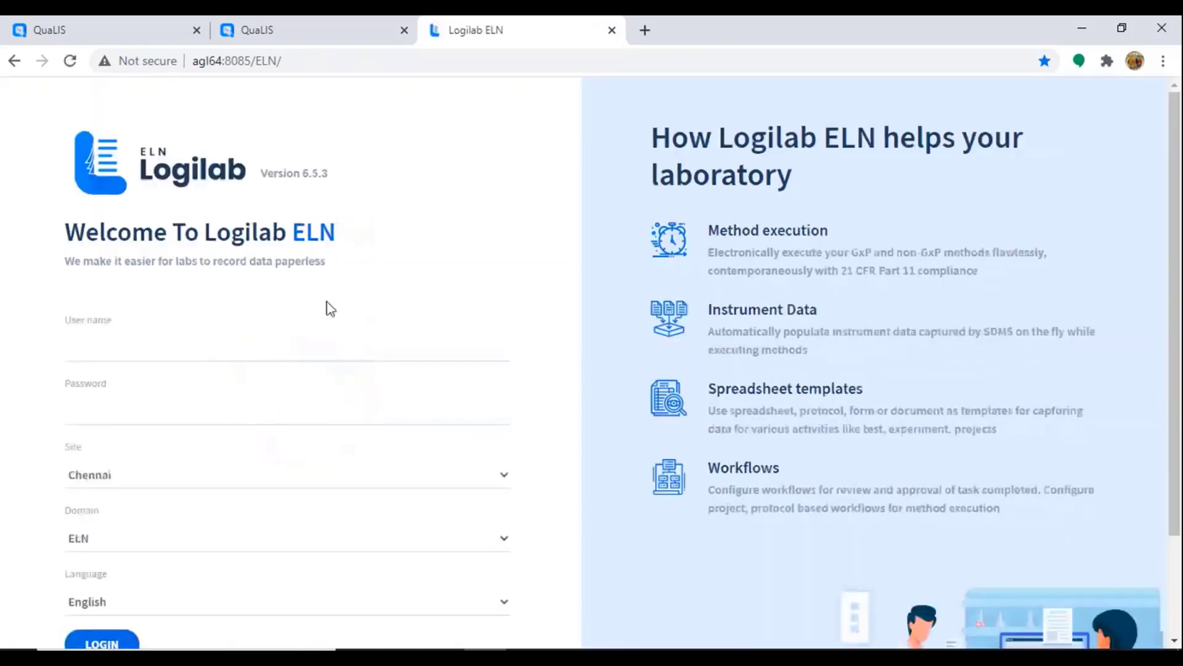
left_click(79, 349)
type("analys")
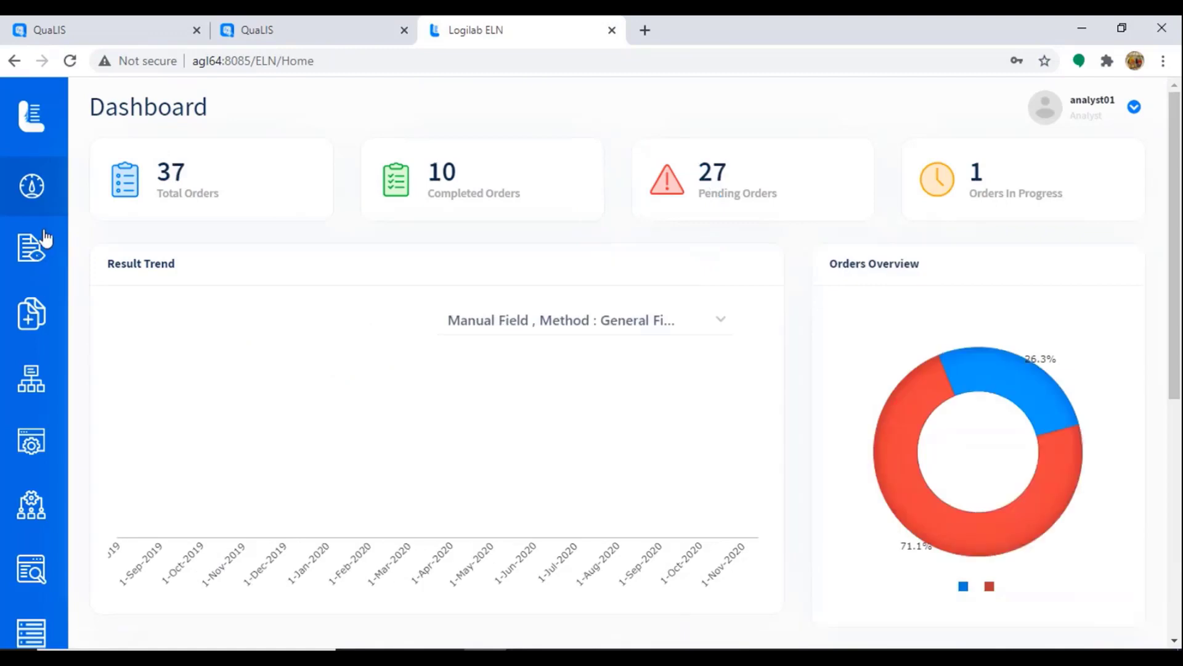
Sync the LIMS task orders in Register Task Orders & Execute and compare the pending orders with the sample's tests in Qualis.
left_click(31, 249)
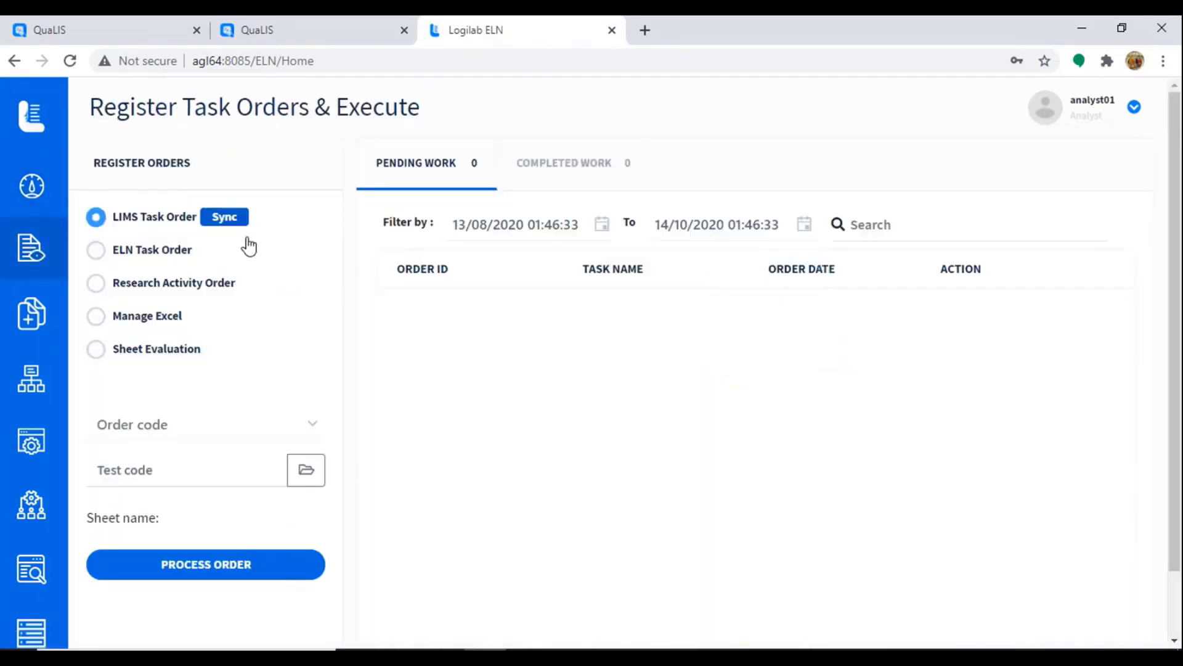
left_click(225, 219)
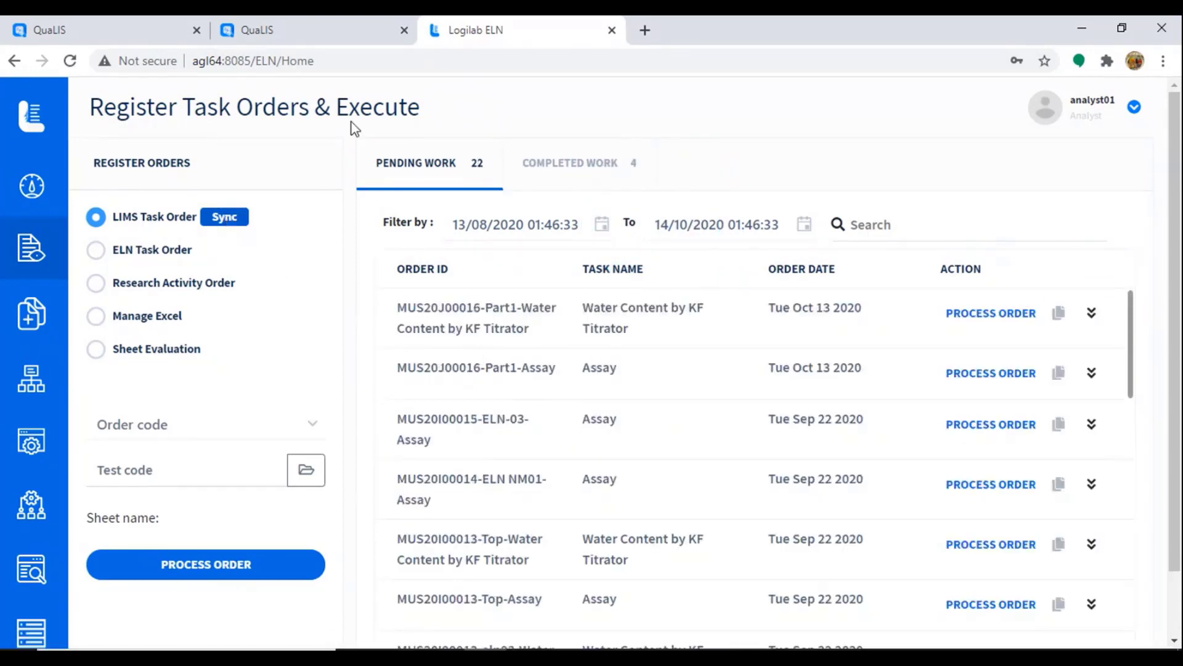
left_click(323, 32)
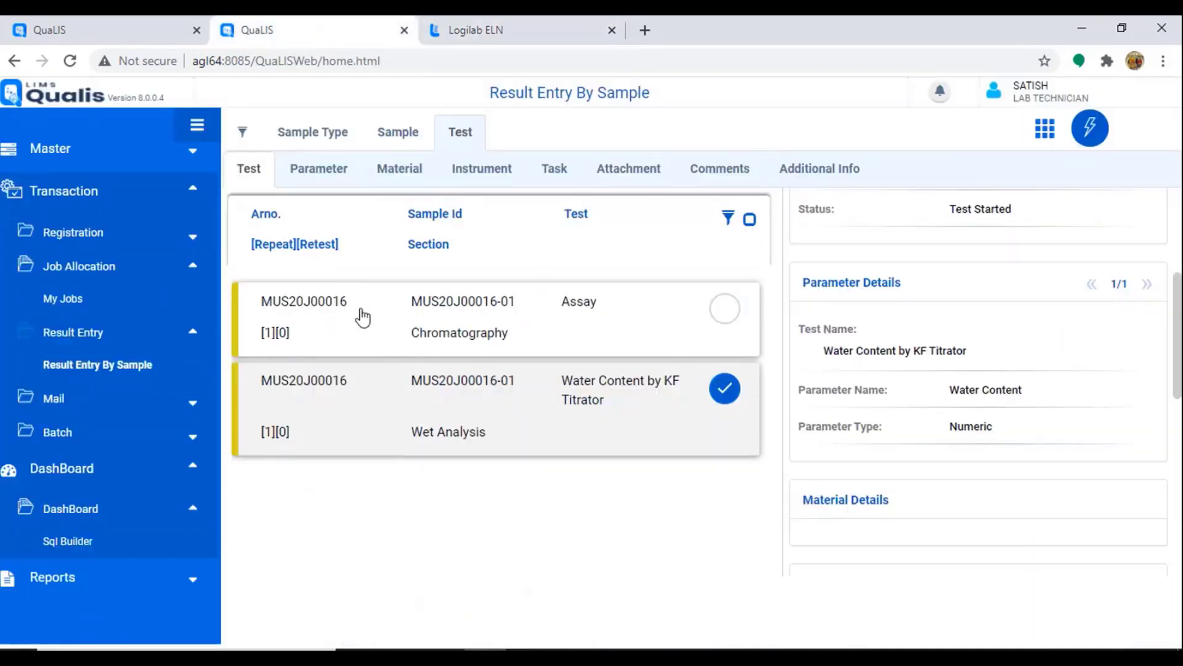
left_click(516, 37)
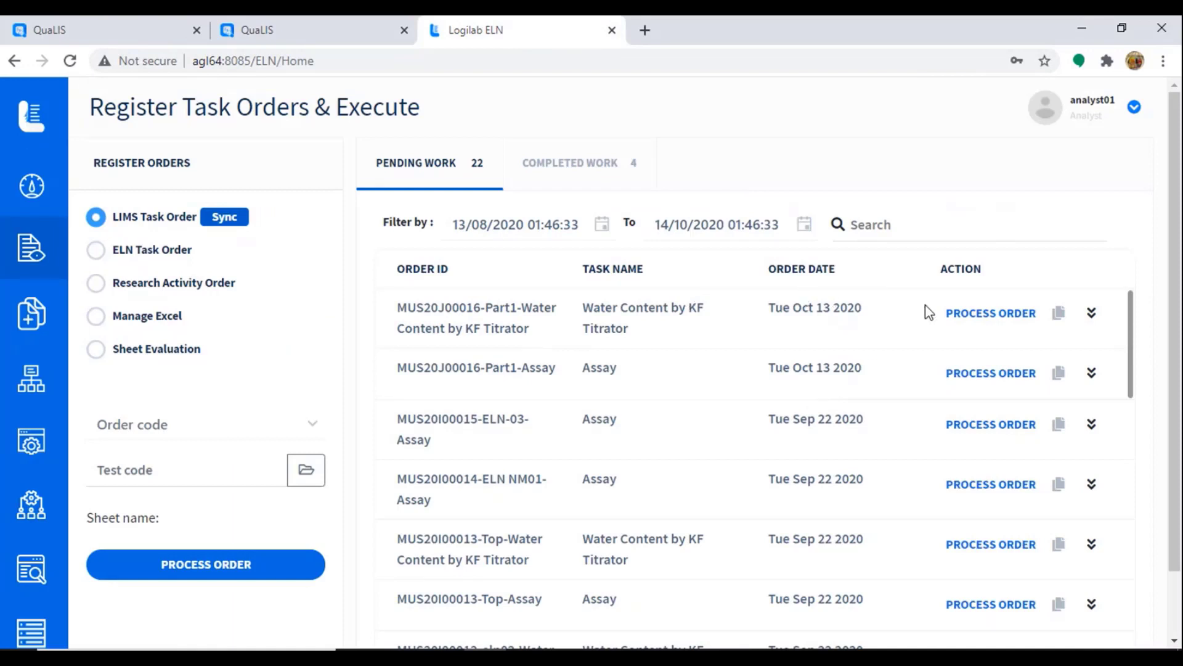
Process the MUS20J00016-Part1 Water Content by KF Titrator order using the MoiC sheet.
left_click(977, 317)
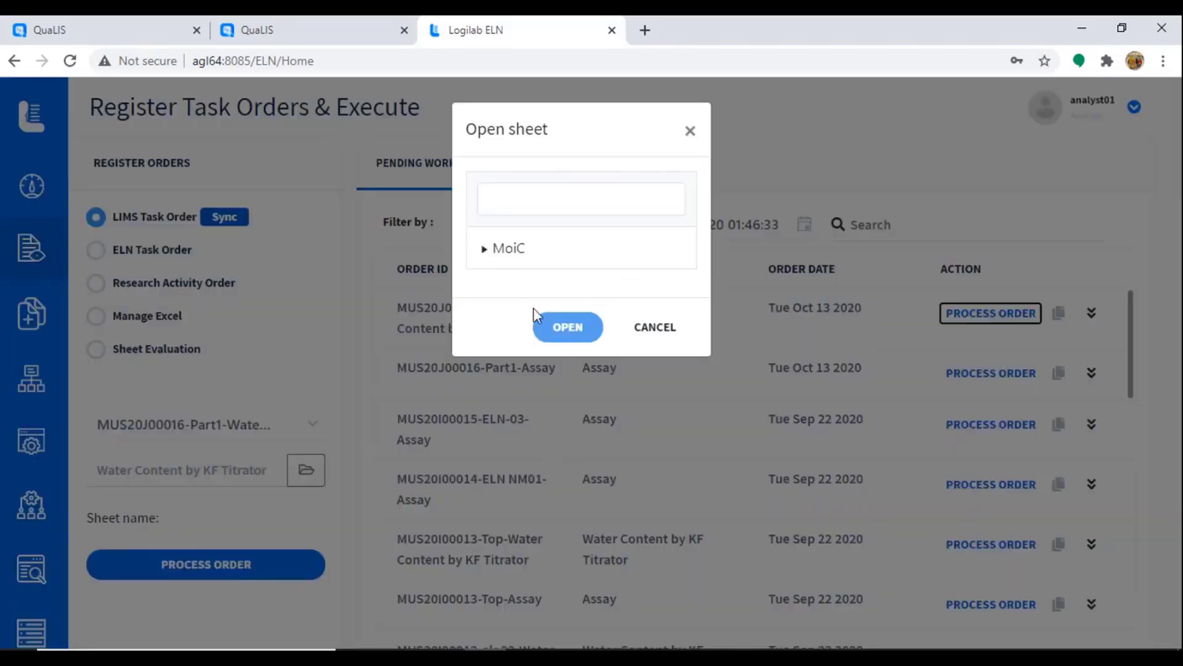
left_click(519, 247)
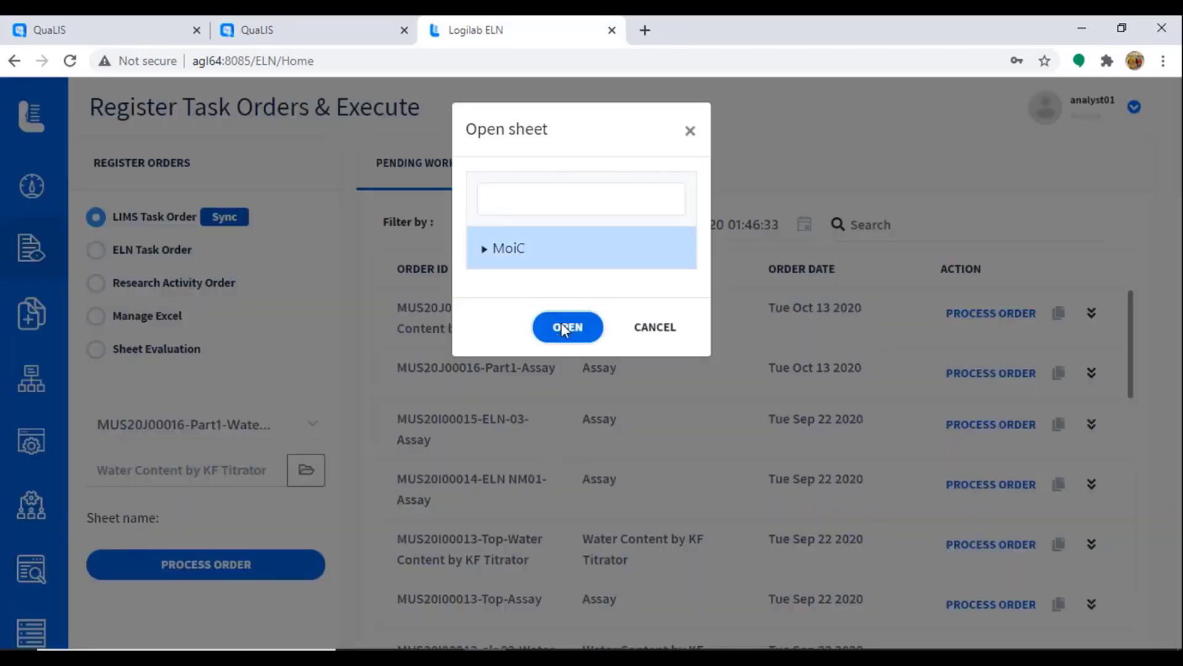
left_click(561, 326)
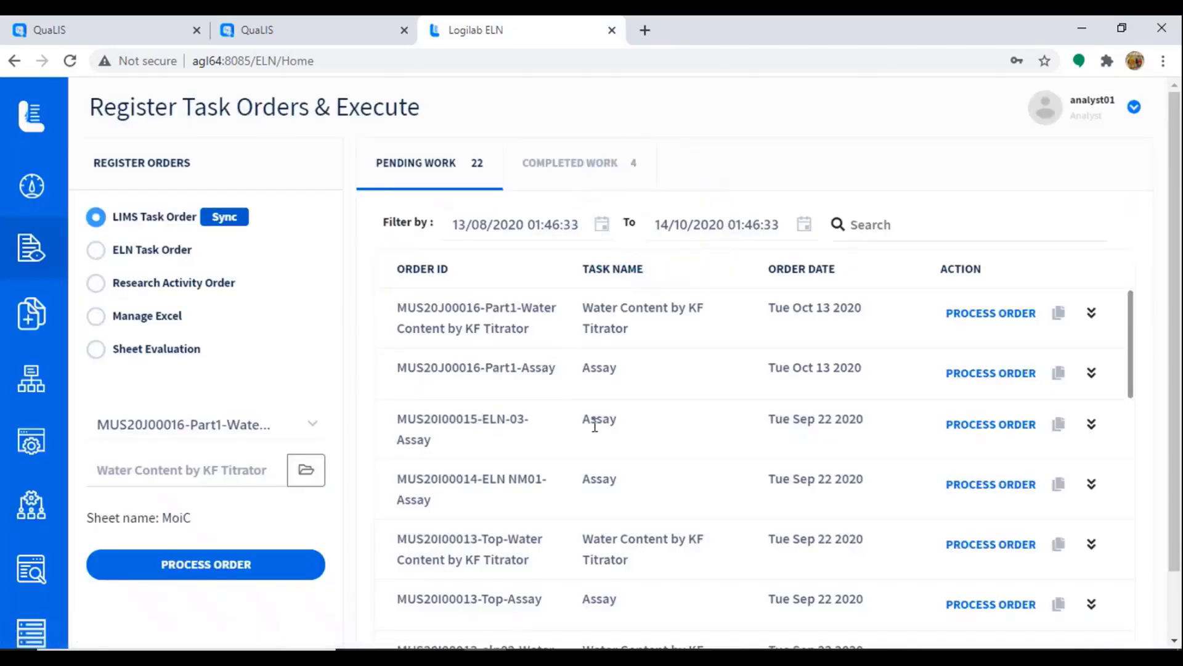
Enter "aa" as the Sample ID and Sample Name and set the Sample Date to 10/13/2020 in the Karl Fischer sheet.
scroll(570, 493, "down", 5)
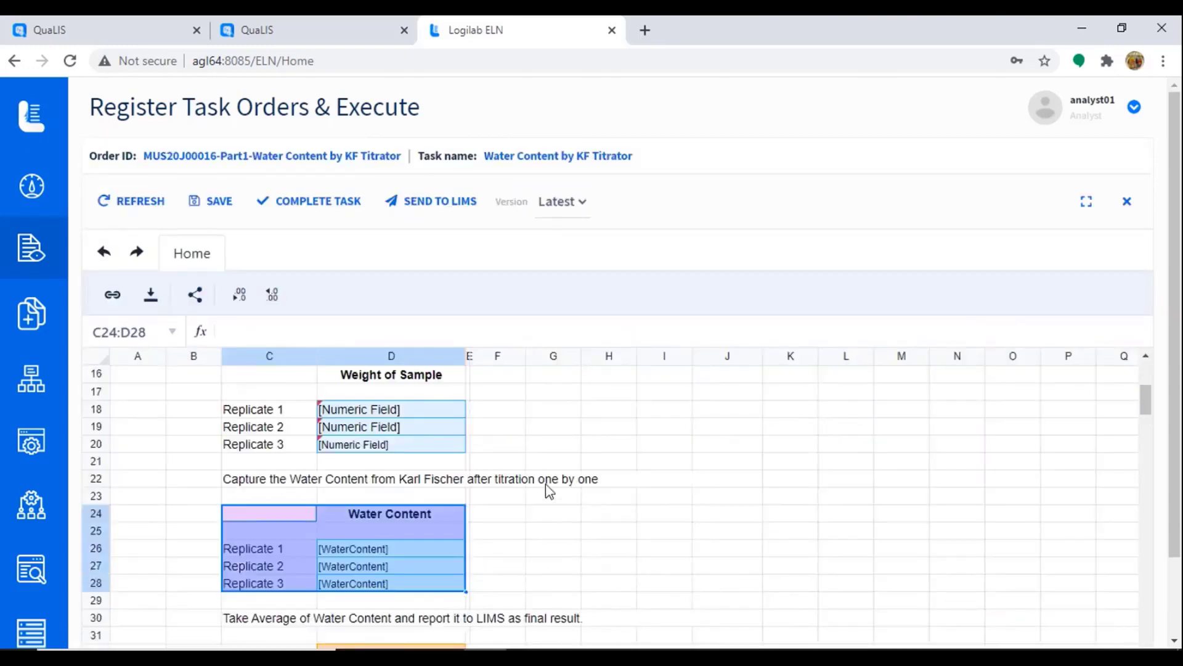
scroll(548, 490, "up", 5)
left_click(408, 480)
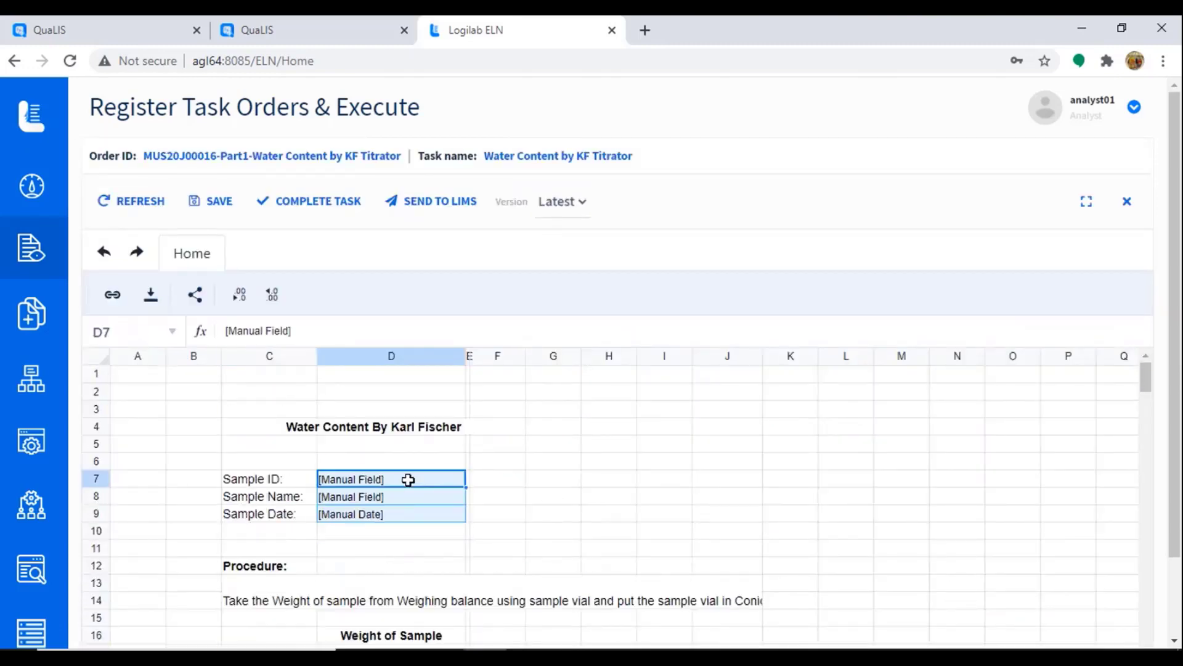
type("aa")
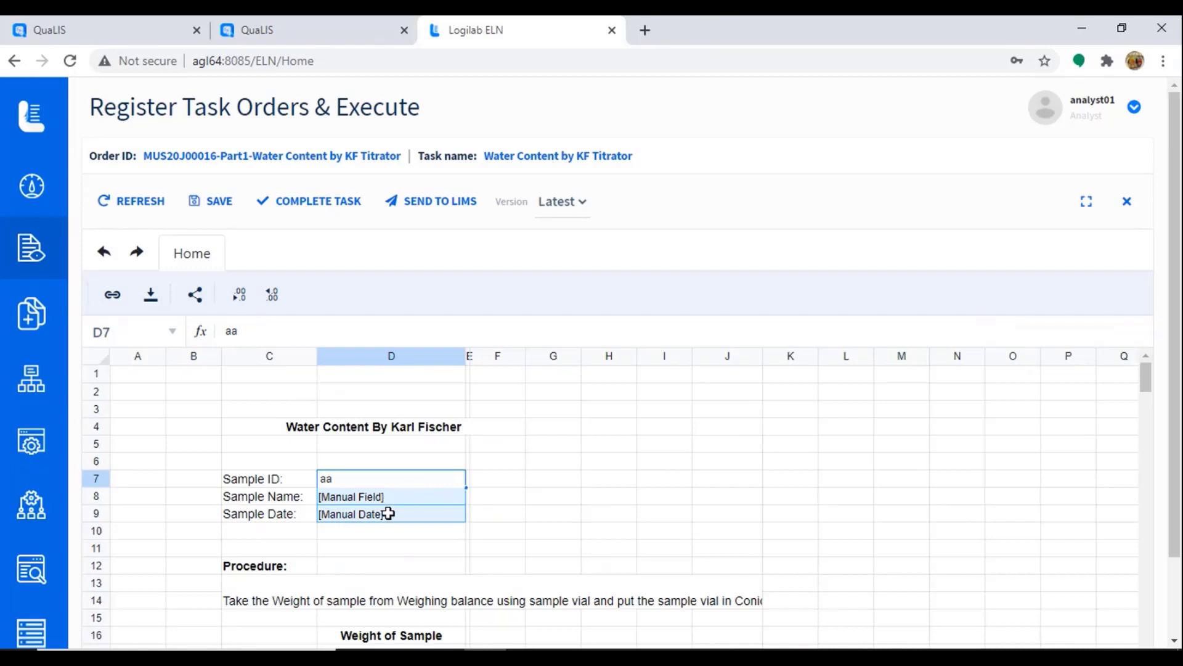
key("Return")
type("aa")
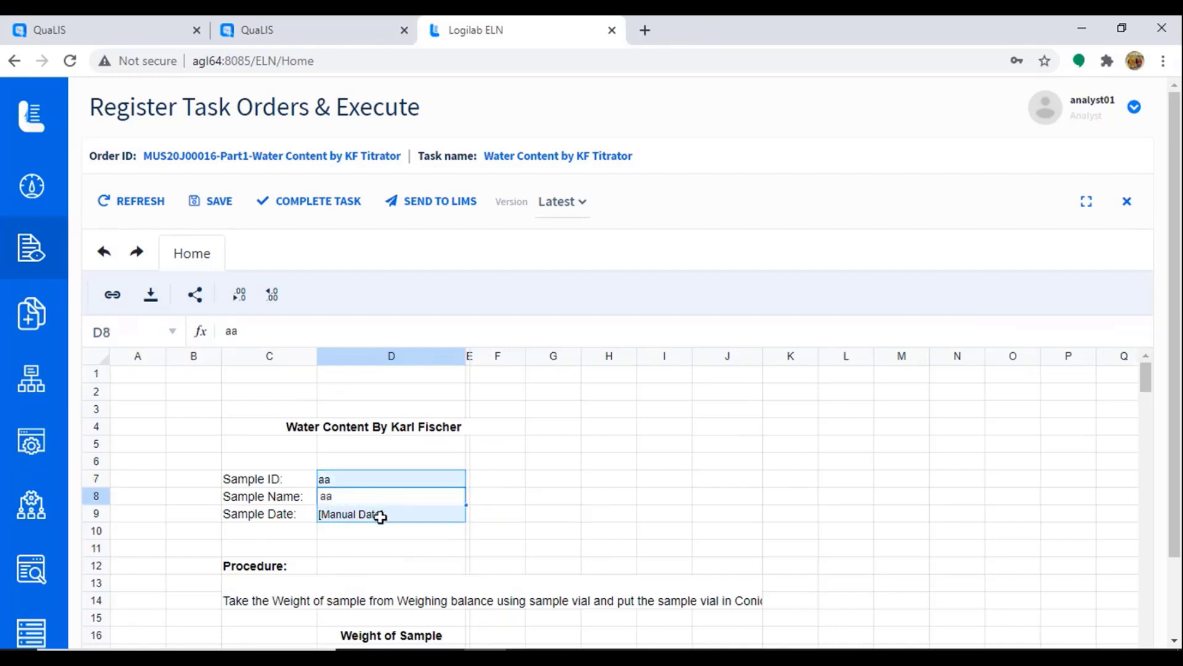
key("Return")
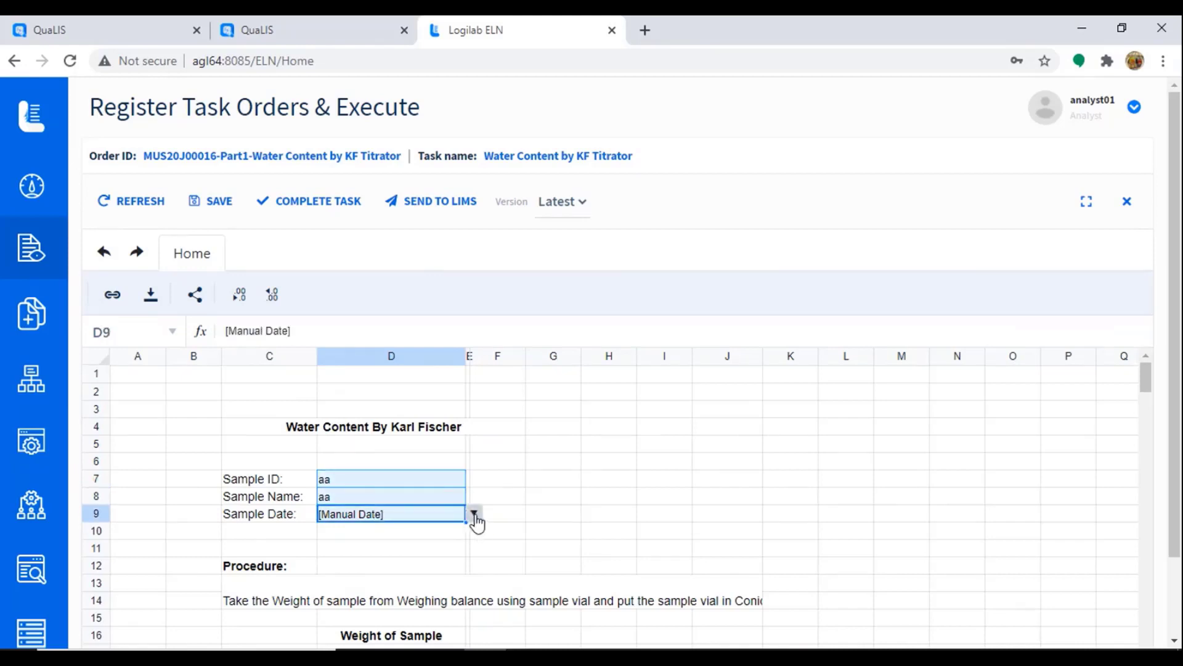
left_click(475, 514)
left_click(697, 370)
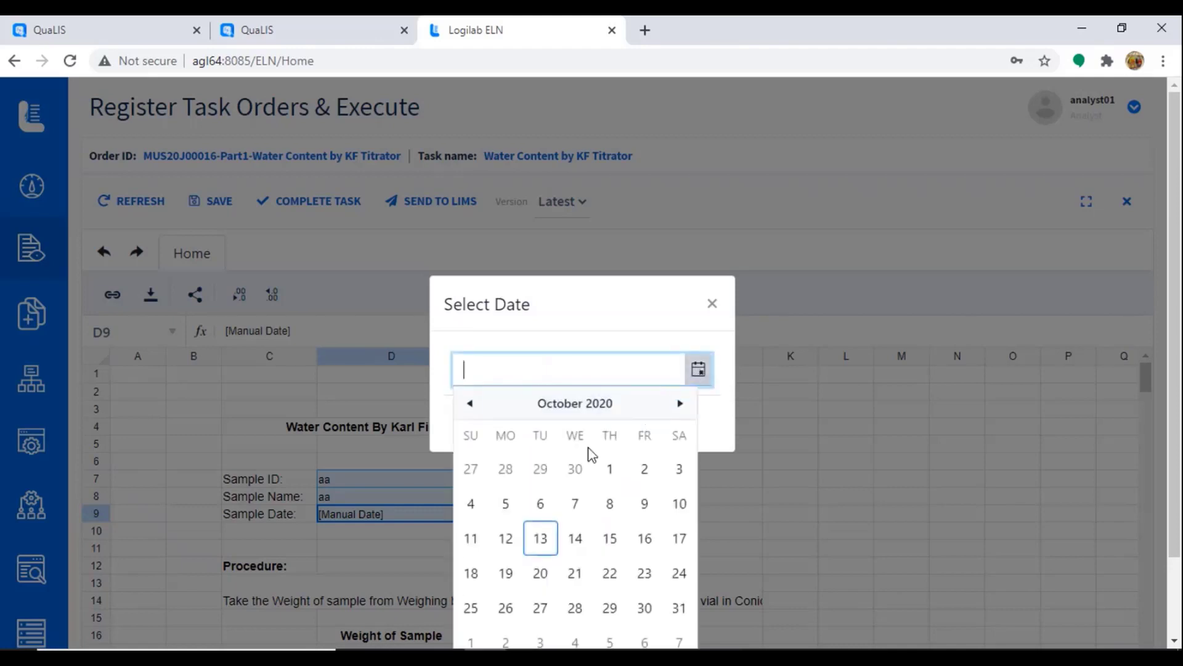
left_click(540, 538)
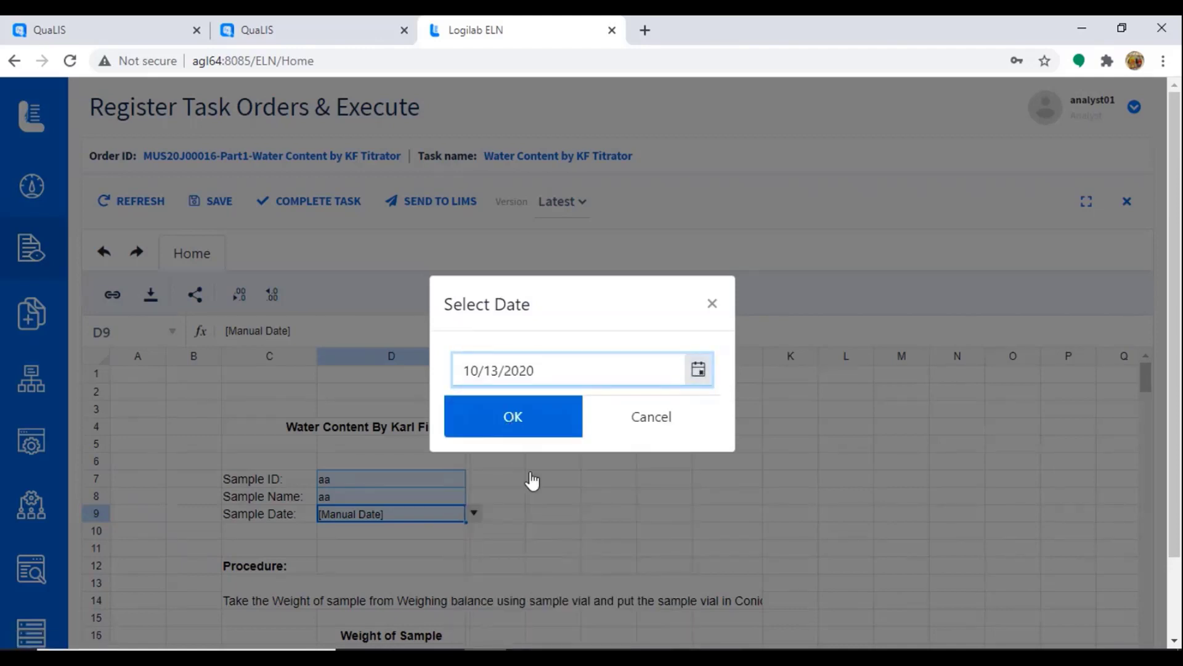
key("Return")
Enter the Weight of Sample values 1.22, 1.223 and 1.324 for Replicates 1 to 3.
scroll(657, 496, "down", 5)
scroll(657, 497, "up", 2)
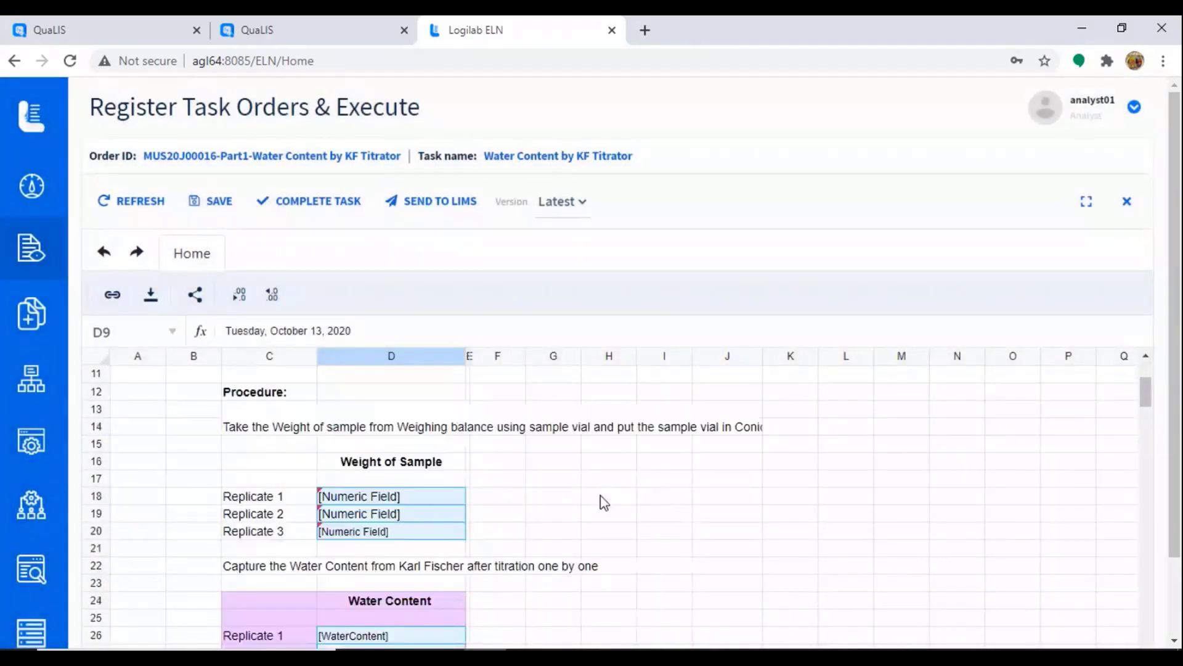
left_click(420, 499)
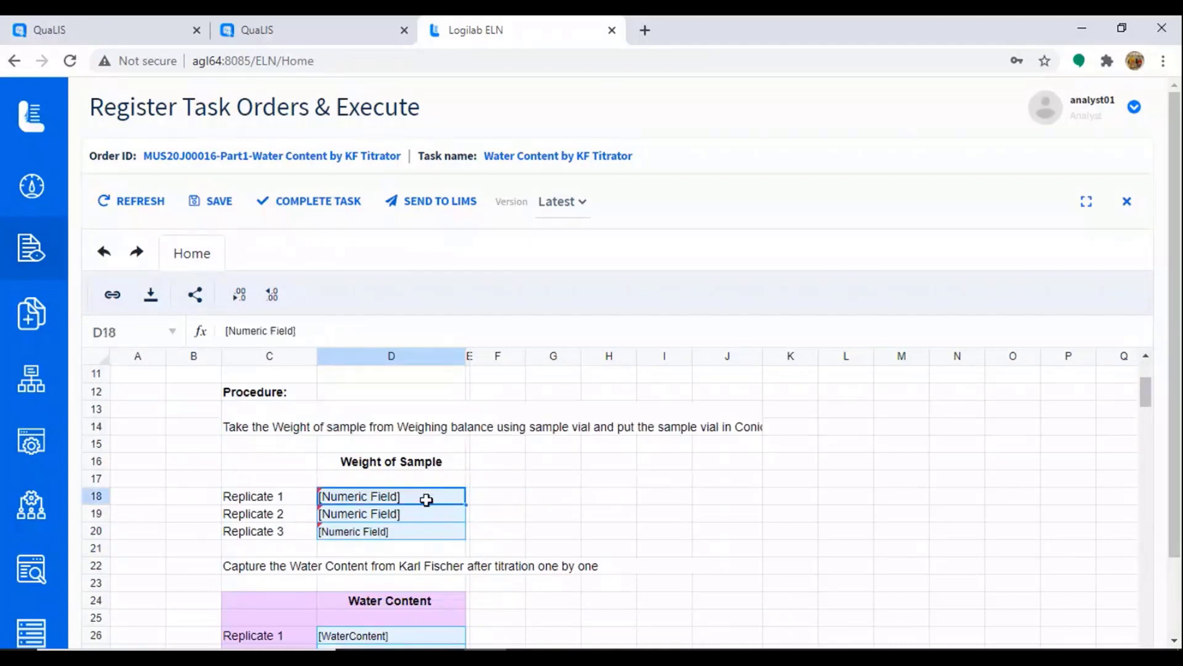
type("1.22")
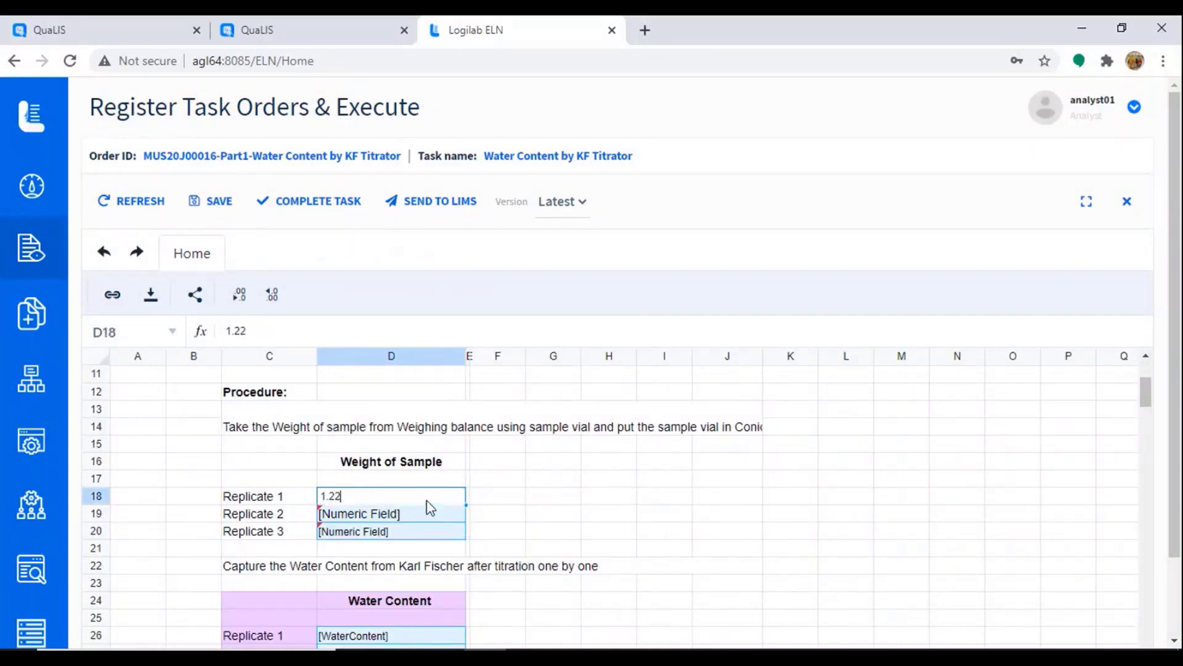
key("Return")
type("1.223")
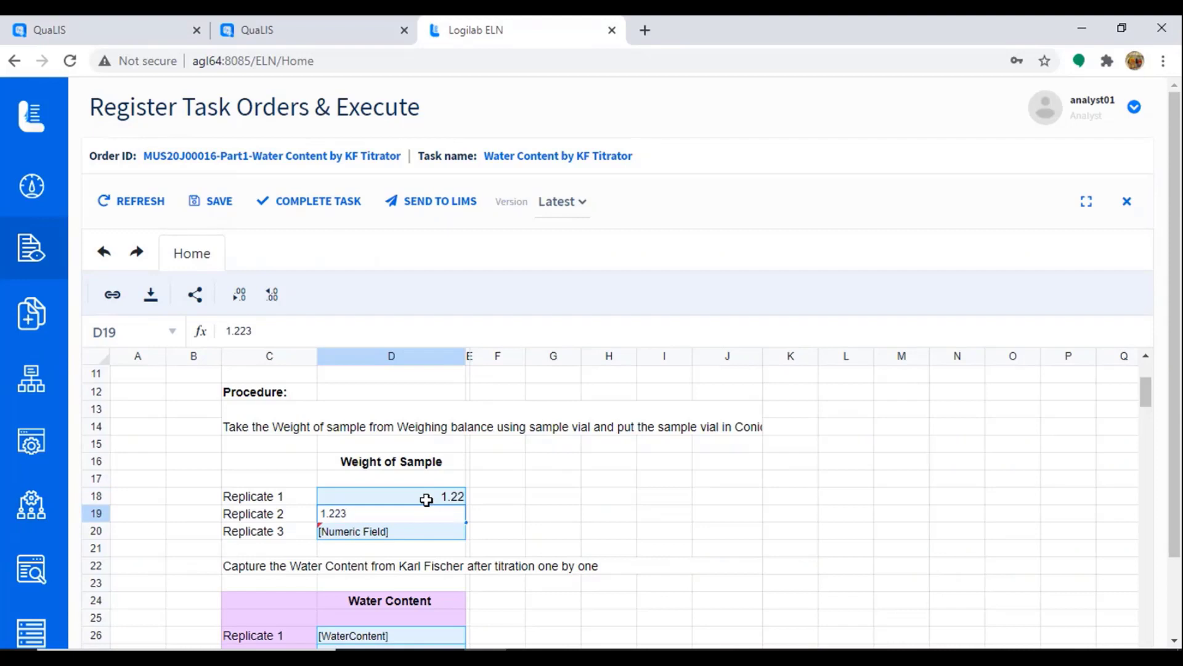
key("Return")
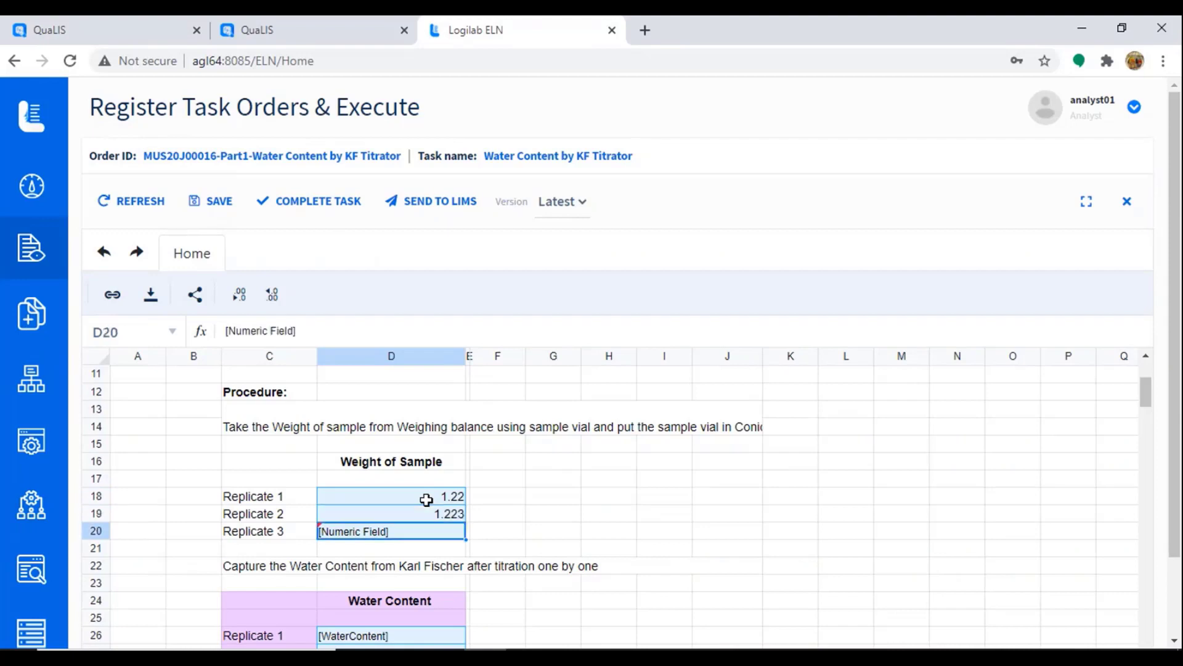
type("1.")
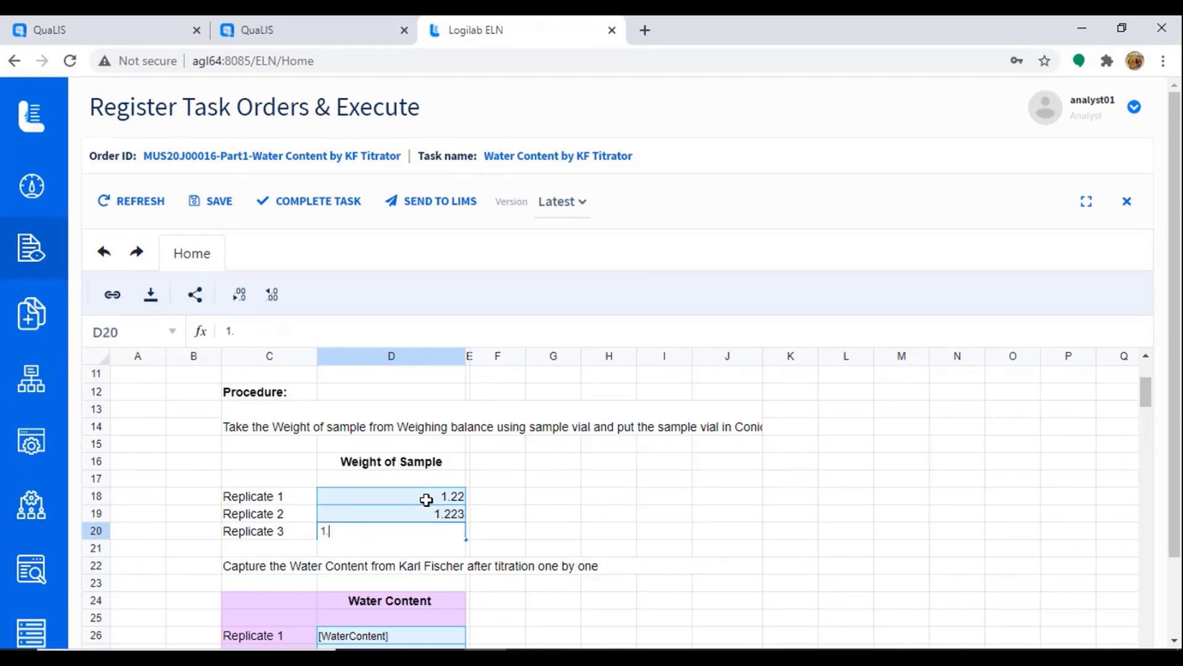
type("324")
key("Return")
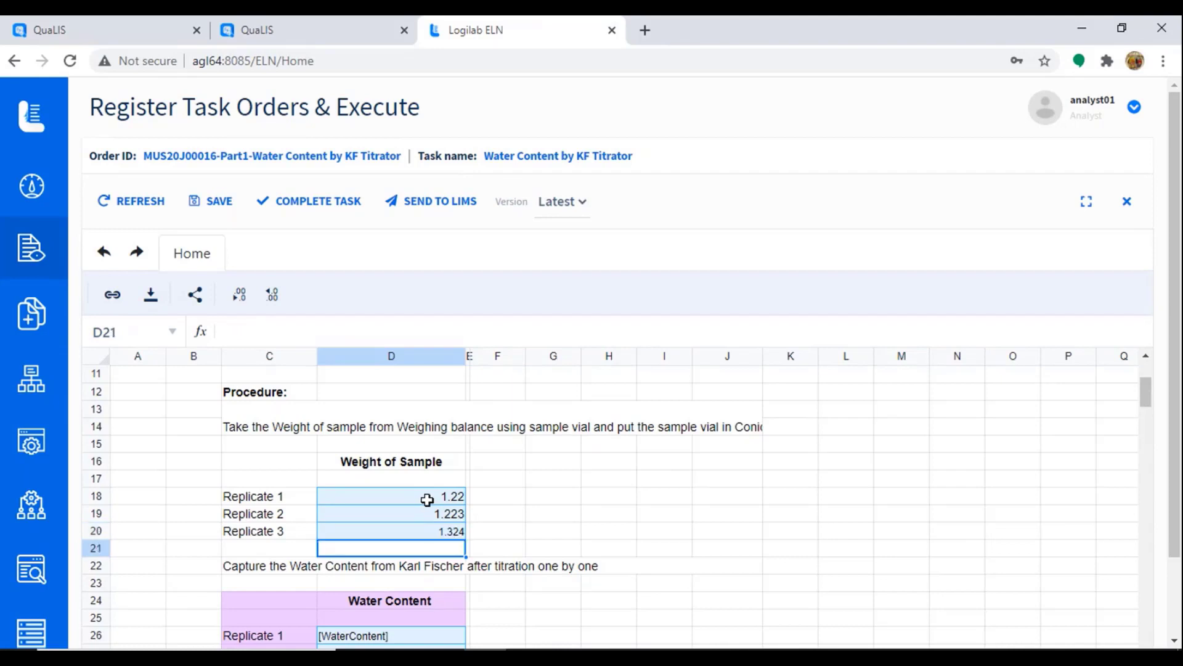
Review the sheet's Water Content section and the ELN-301 text files on the desktop.
scroll(616, 511, "down", 3)
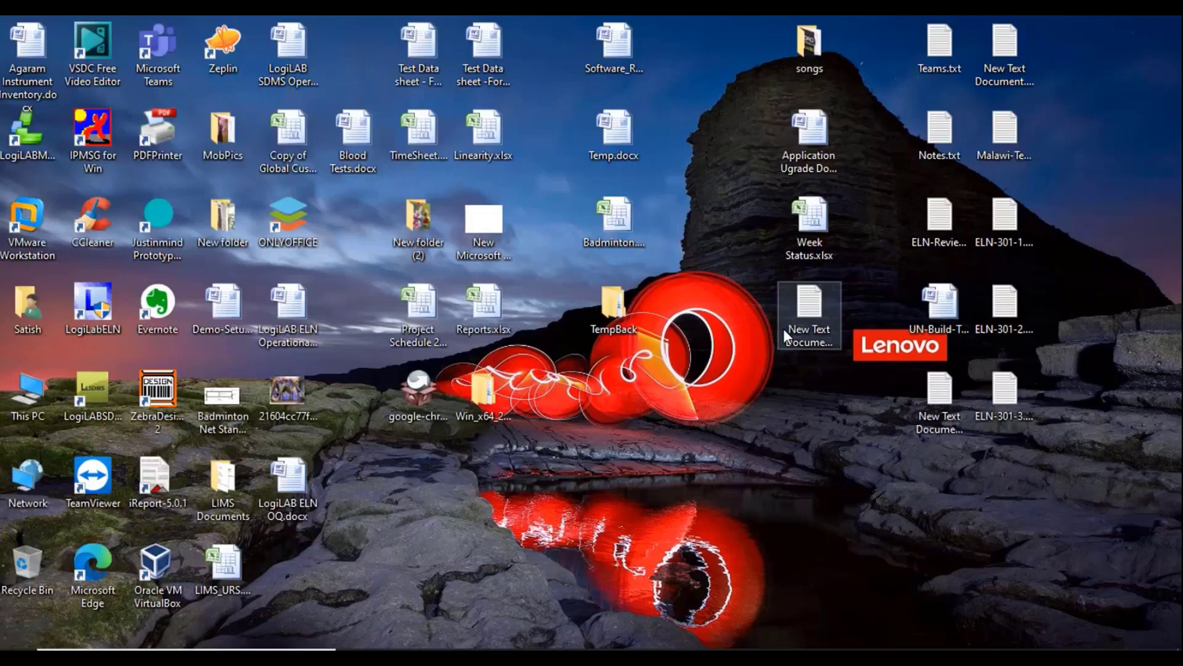
left_click(999, 343)
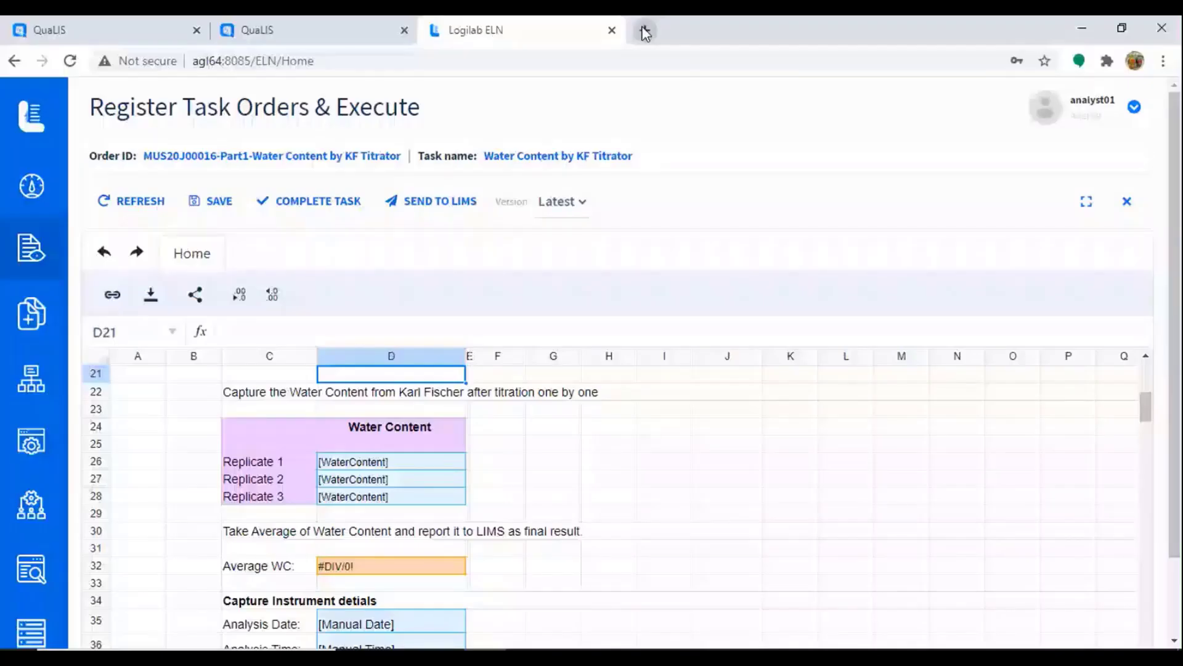
Open Logilab SDMS in a new browser tab and display the Instrument Lock Settings.
left_click(645, 31)
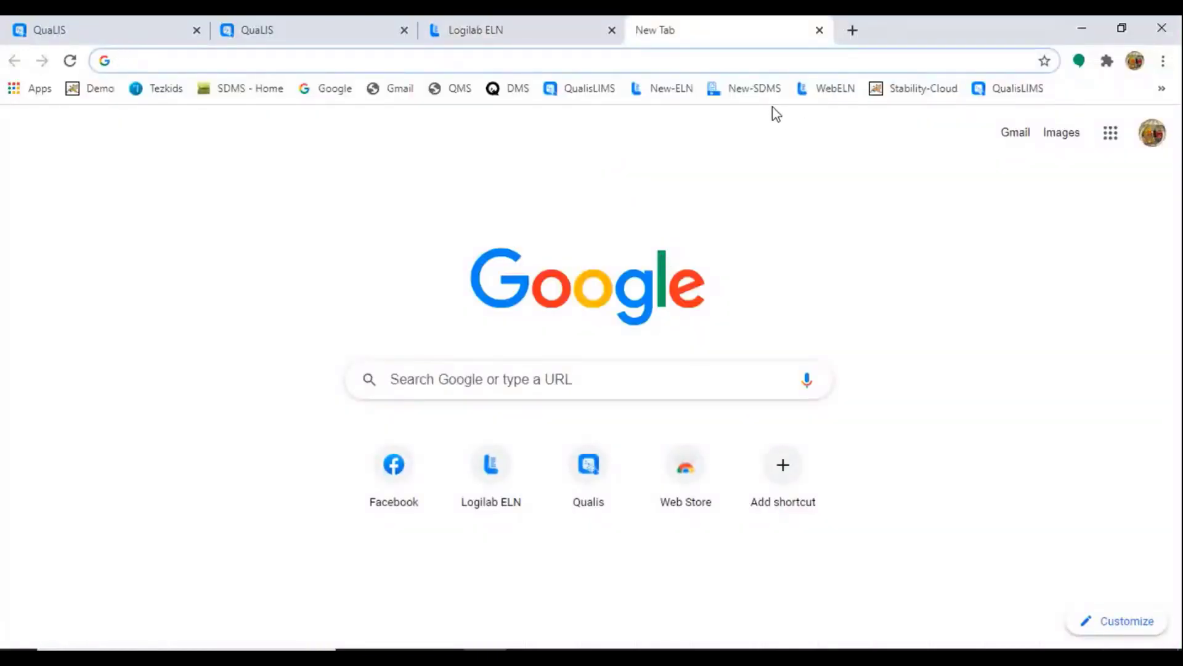
left_click(747, 89)
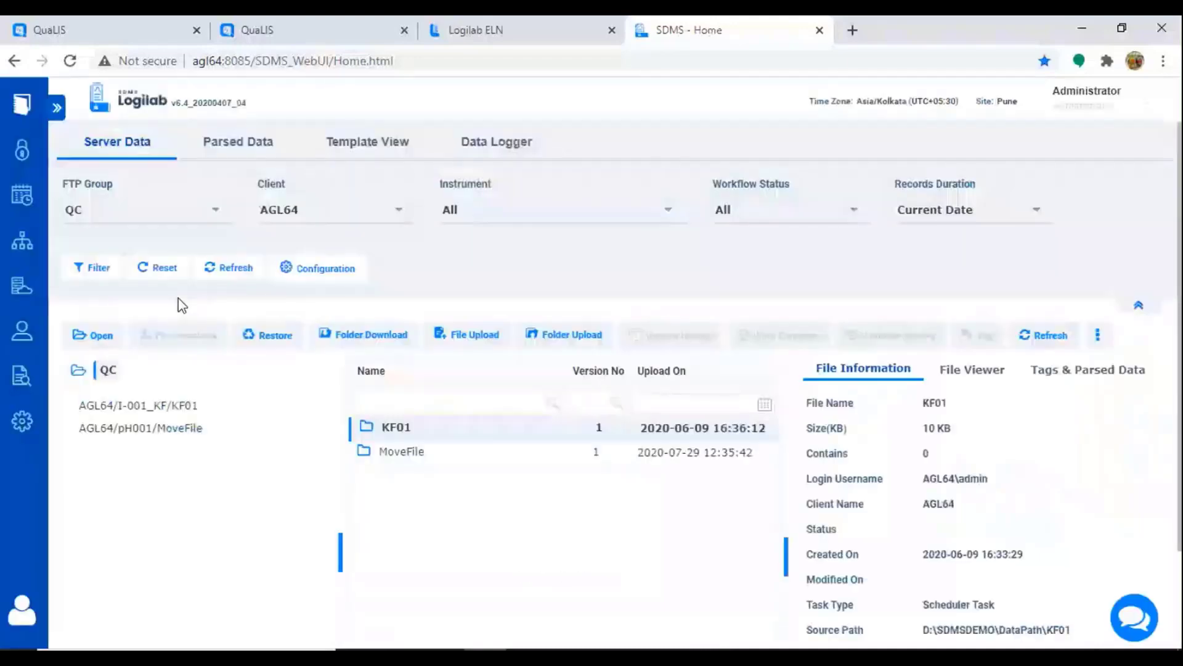
left_click(39, 108)
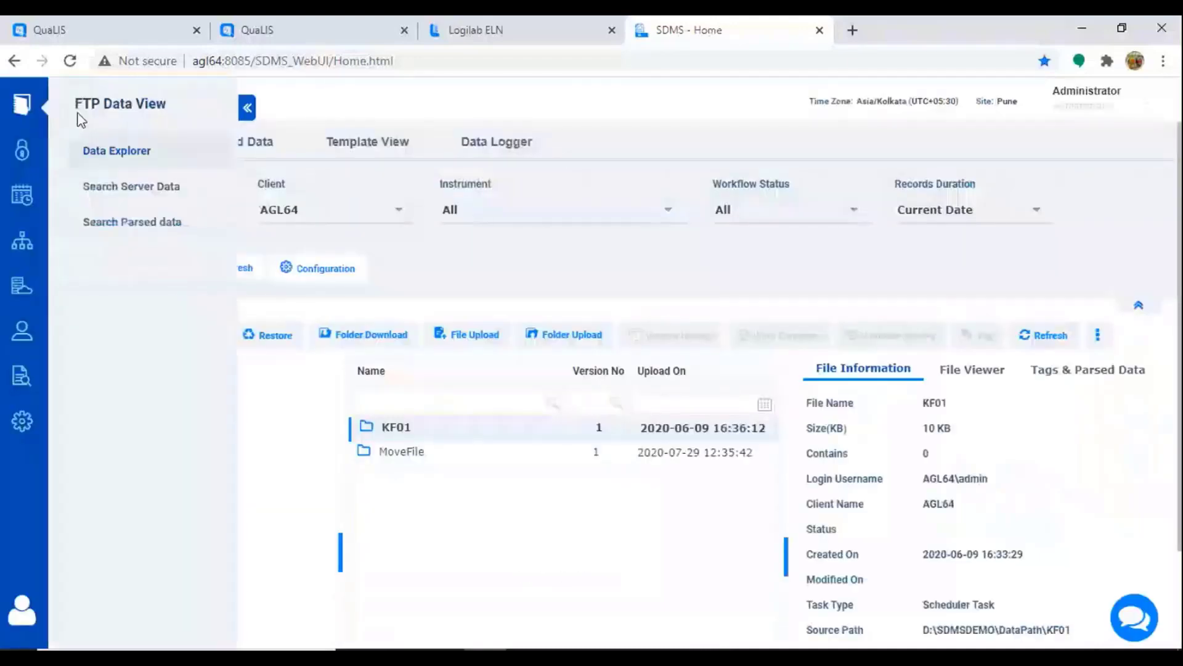
left_click(21, 152)
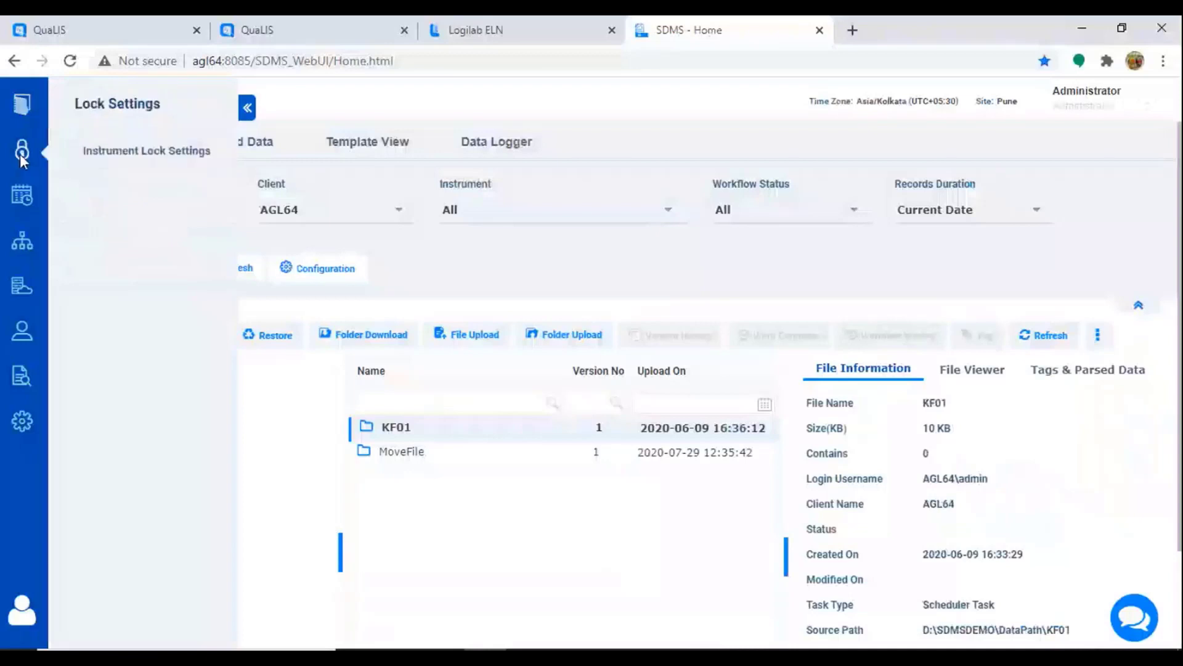
left_click(147, 162)
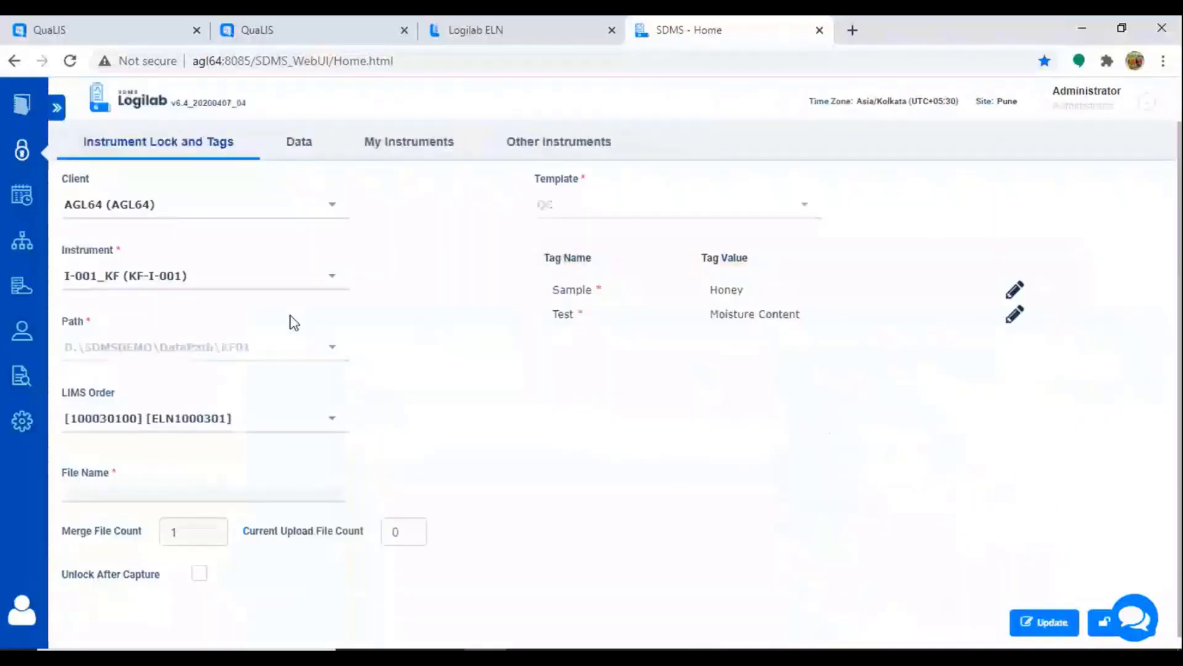
Unlock instrument I-001_KF (KF-I-001) and set its LIMS order to [64] MUS20J00016-Part1-Water Content by KF Titrator.
left_click(321, 281)
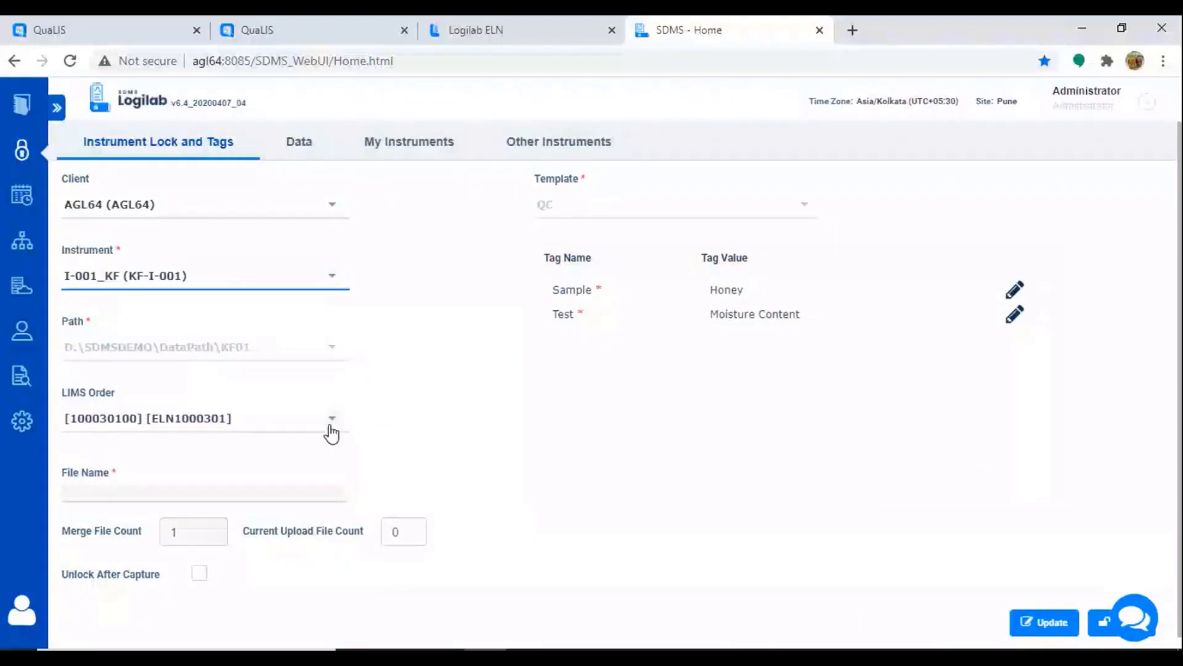
left_click(333, 426)
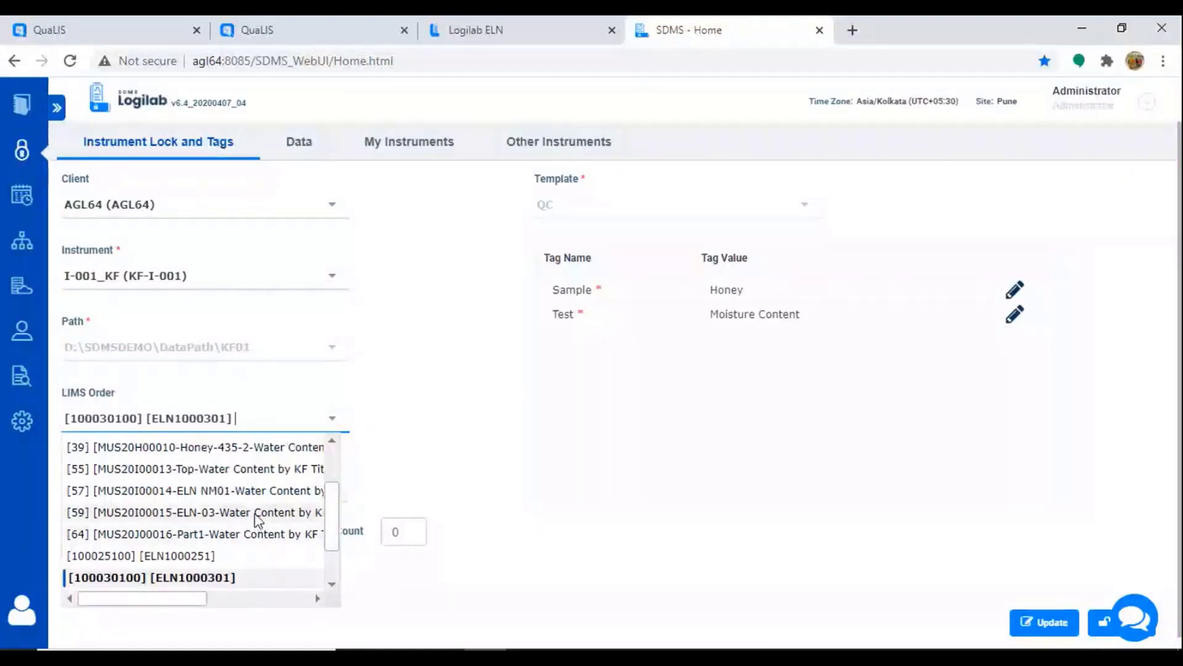
scroll(265, 530, "down", 1)
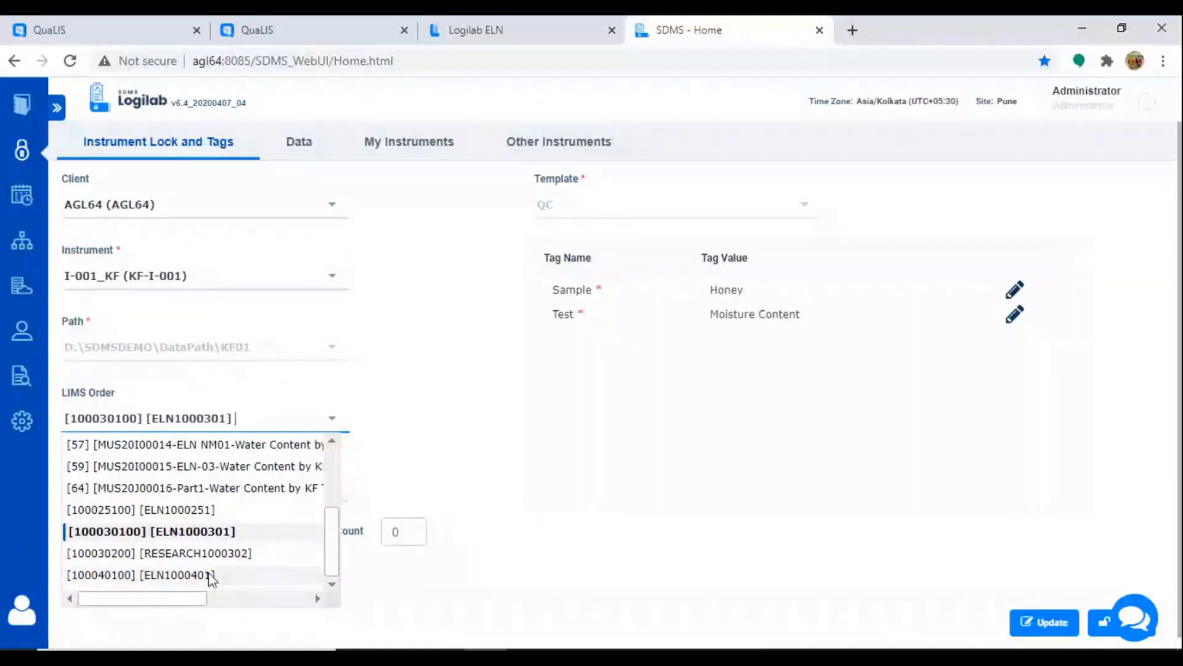
scroll(276, 545, "up", 3)
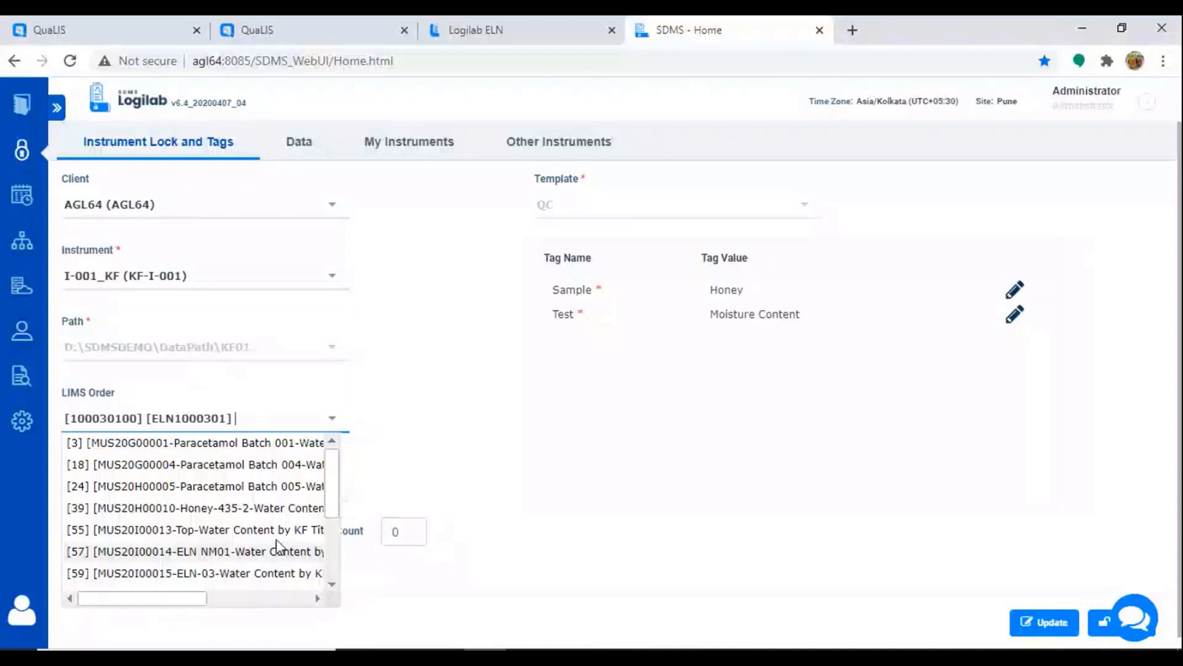
scroll(276, 538, "down", 3)
left_click(185, 508)
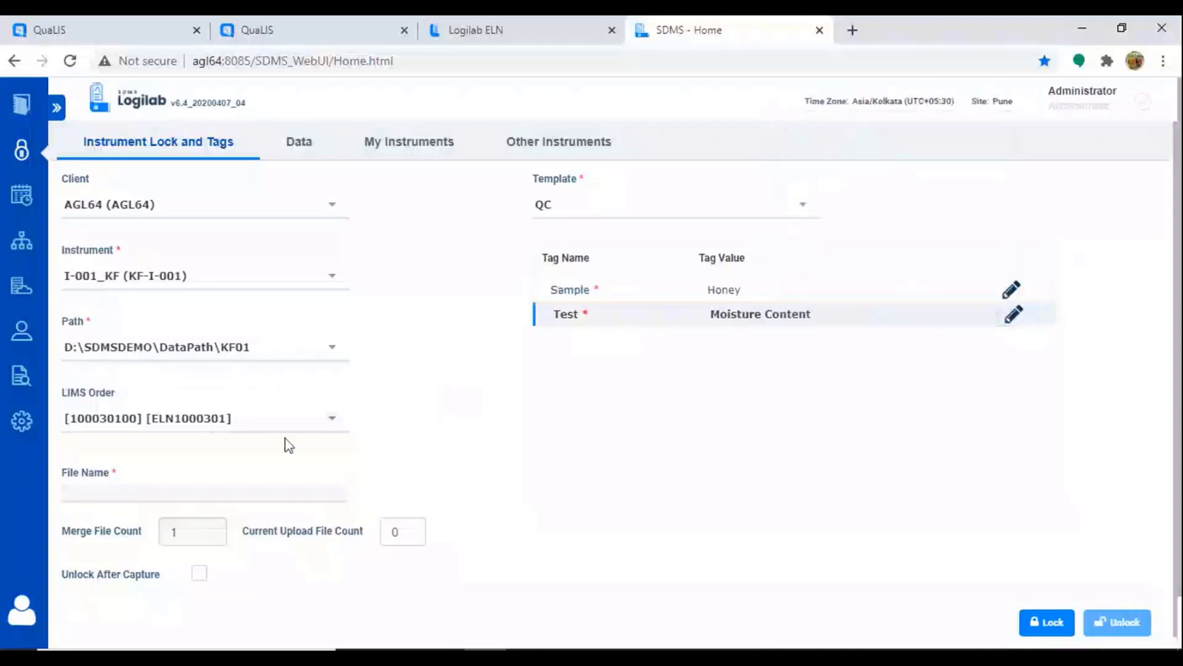
left_click(331, 418)
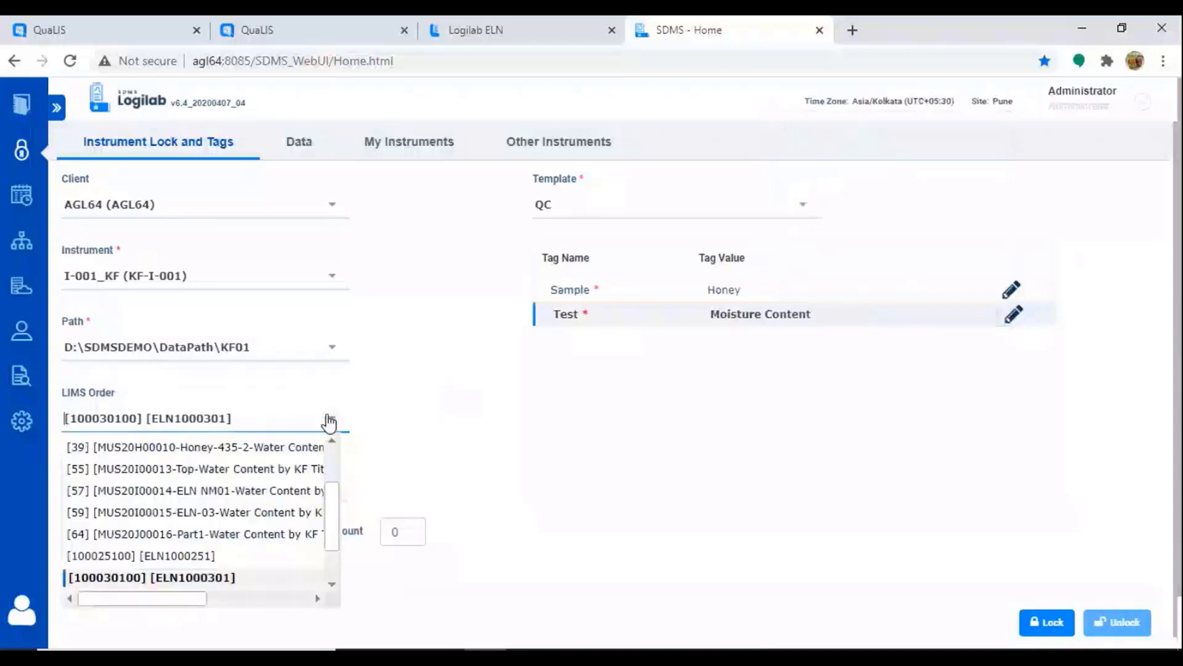
left_click(190, 534)
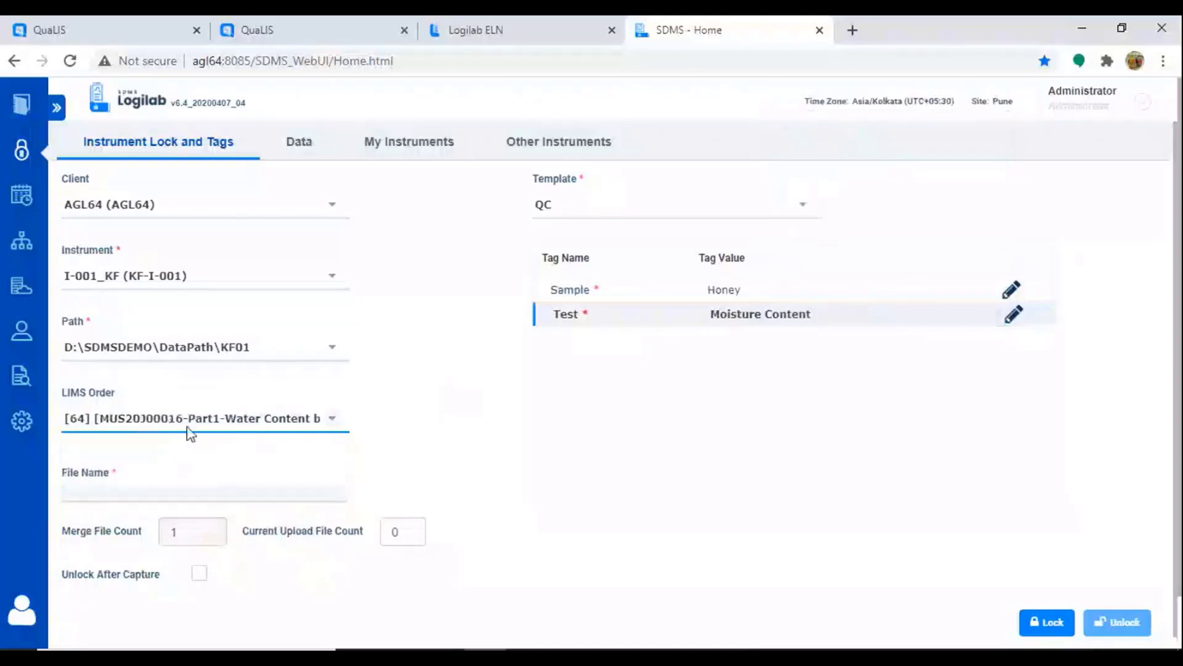
Check the LIMS order against the Water Content test in Qualis and lock the instrument in SDMS, re-using the same tags.
left_click(291, 28)
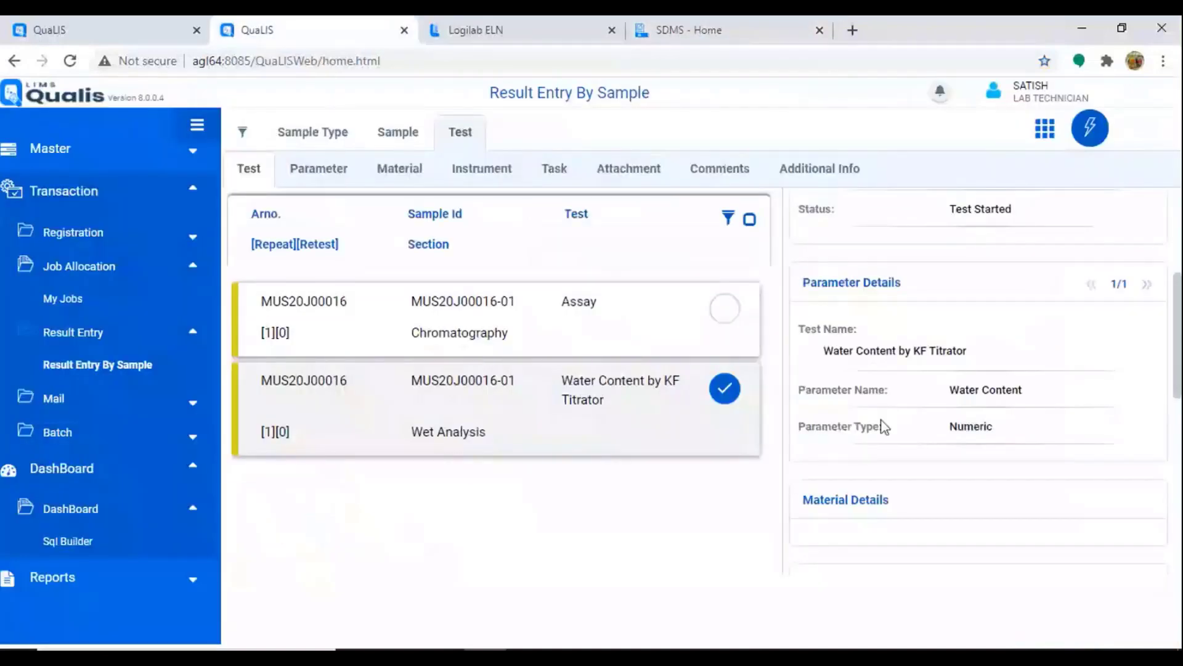
left_click(693, 32)
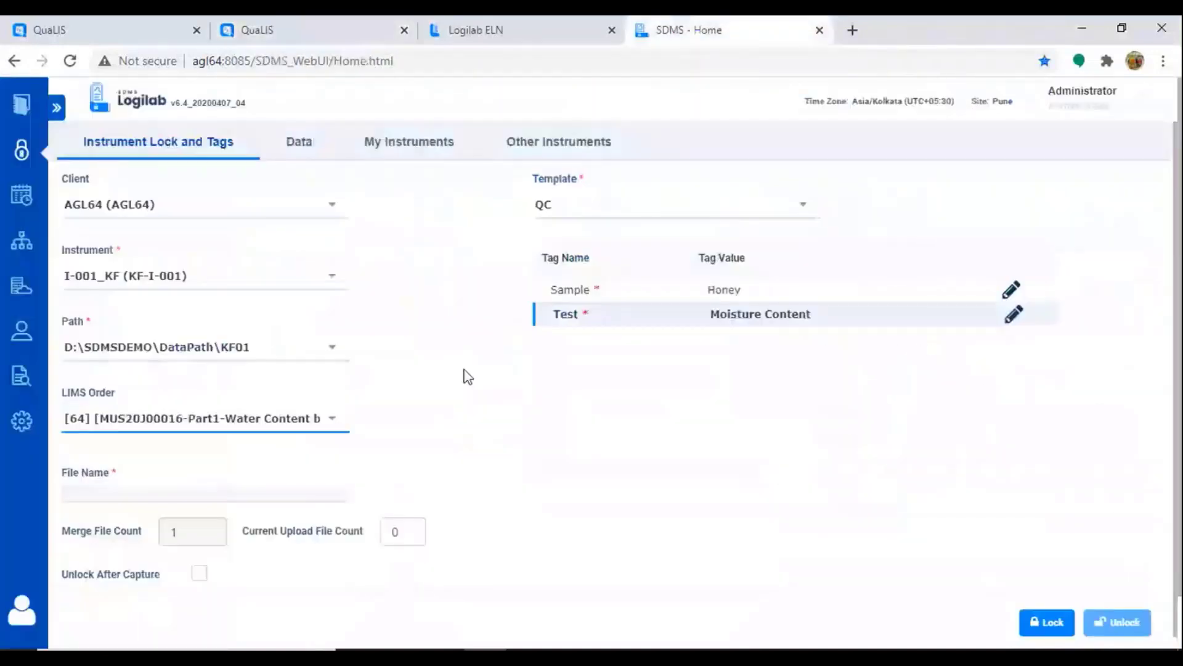
left_click(1051, 625)
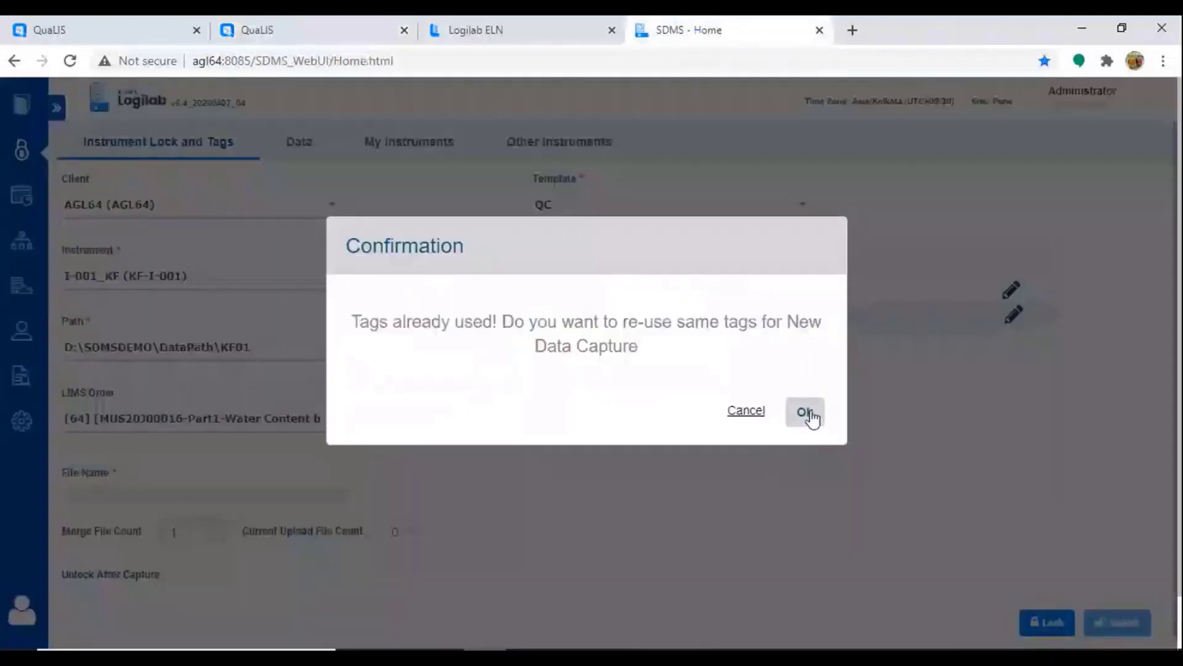
left_click(809, 414)
left_click(806, 401)
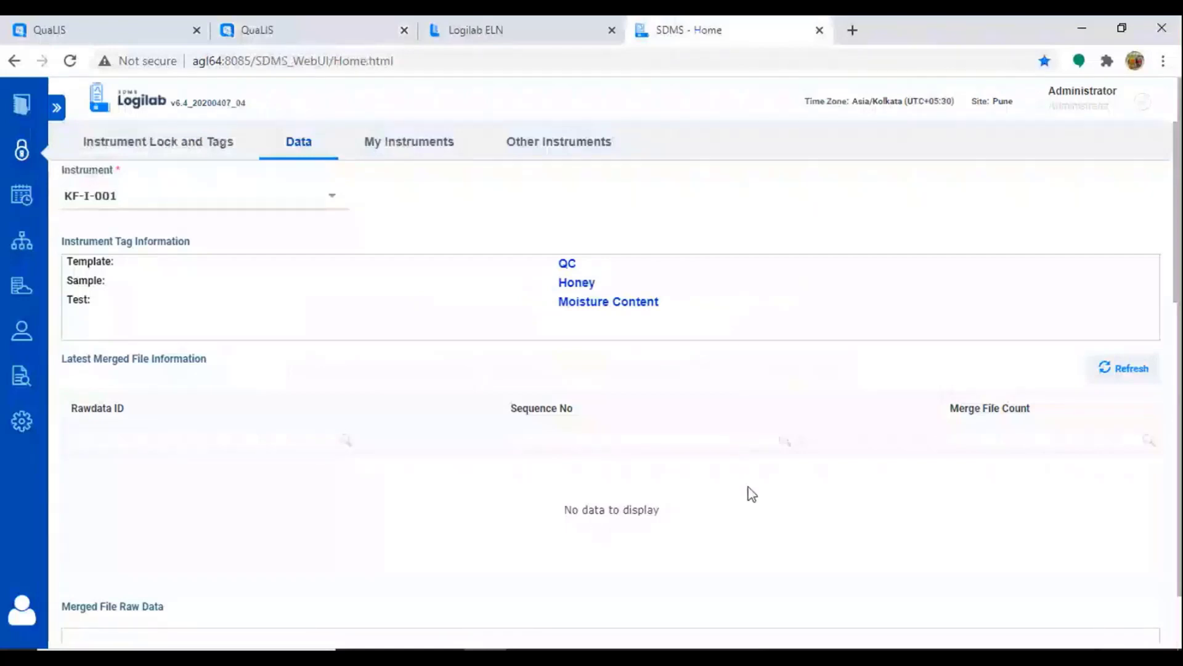
Paste the copied ELN-301-16-1.txt file into the KF01 folder under D:\SDMSDEMO\DataPath.
scroll(752, 493, "down", 3)
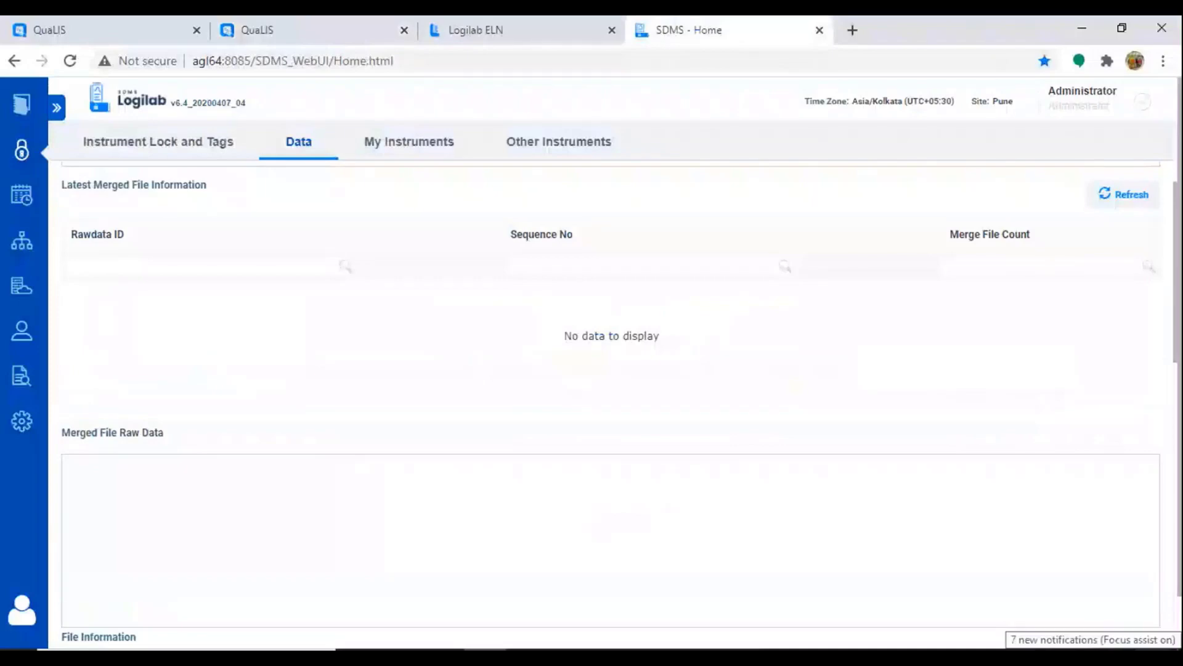
key("super+d")
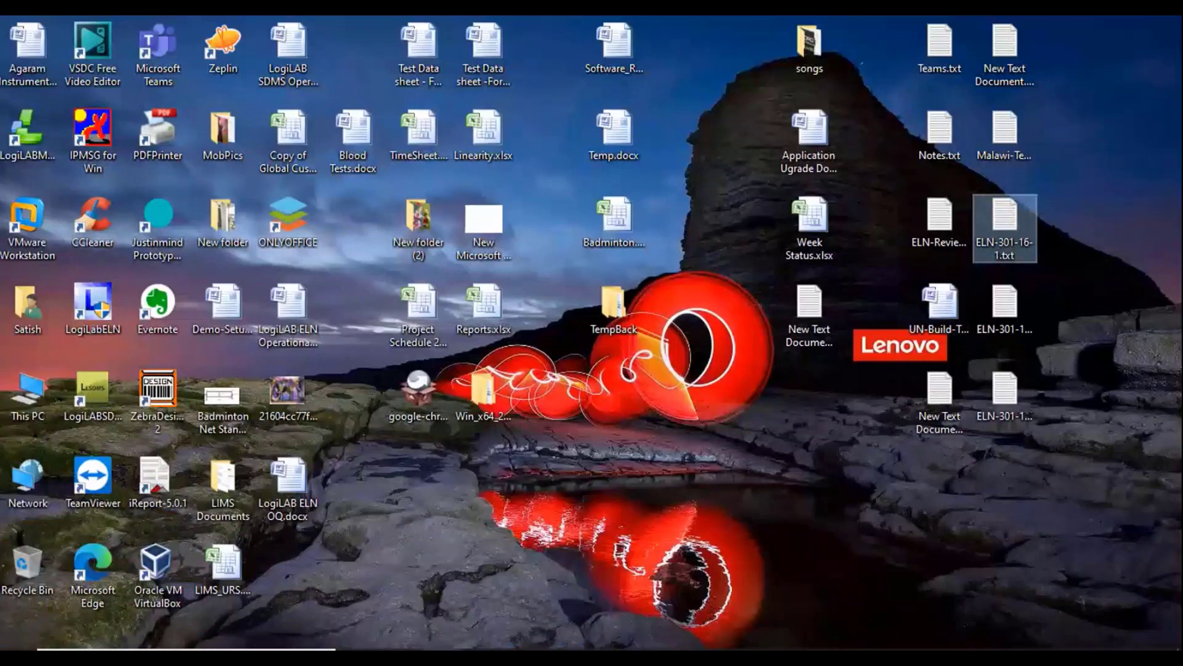
left_click(953, 440)
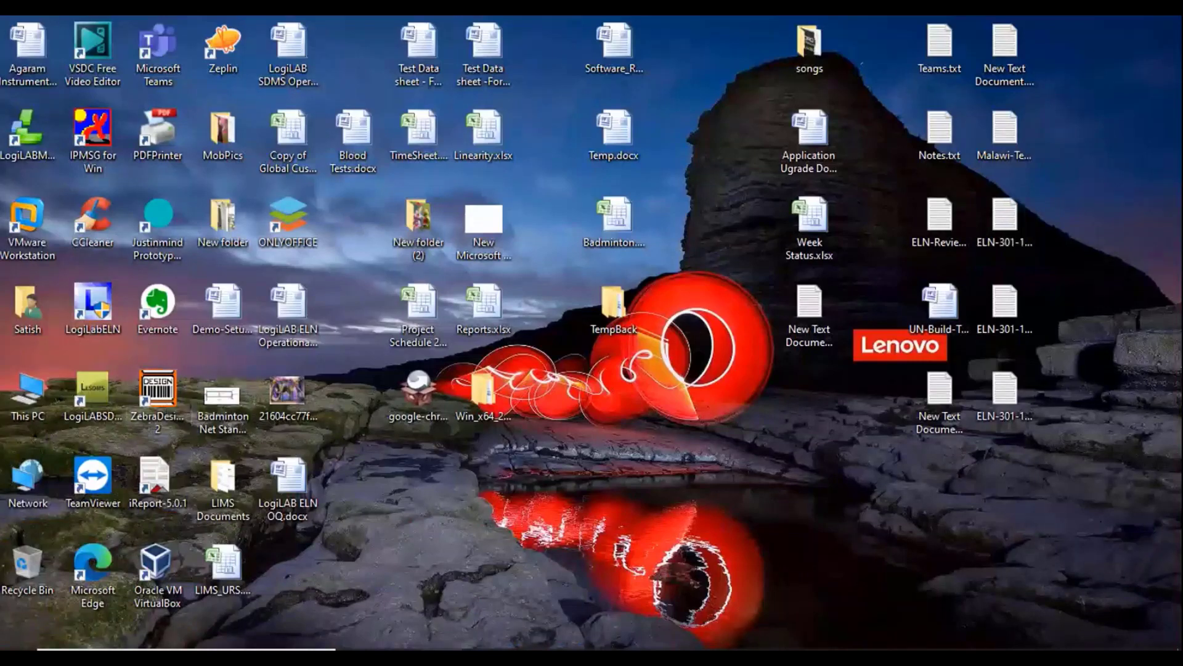
key("super+e")
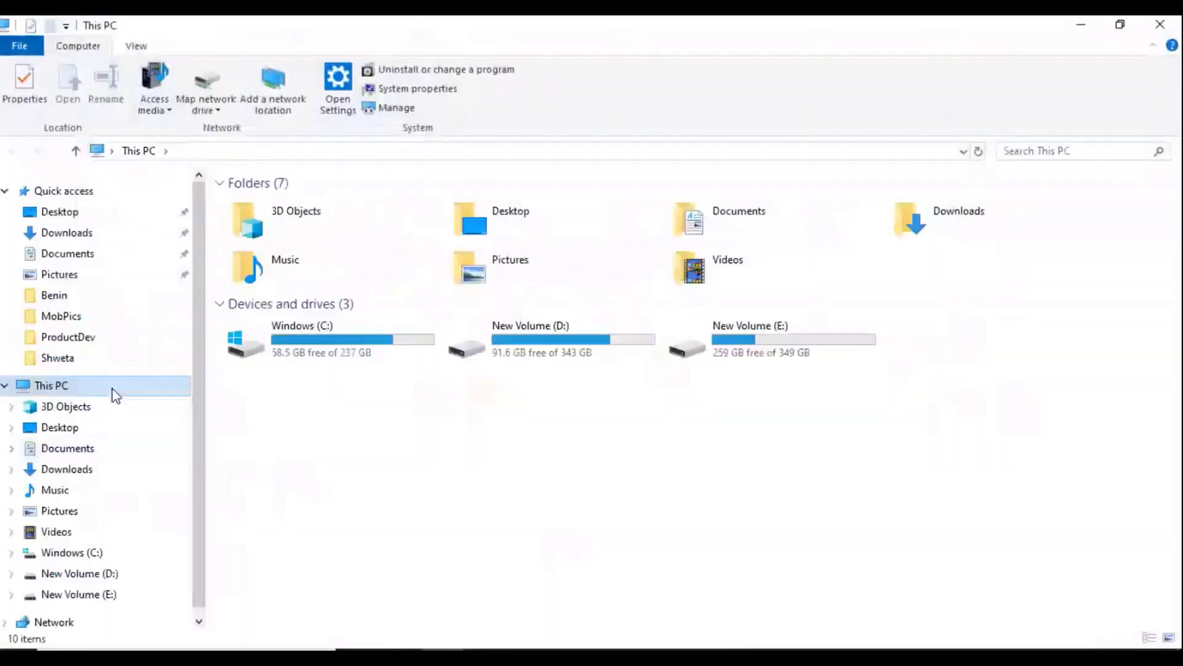
left_click(79, 577)
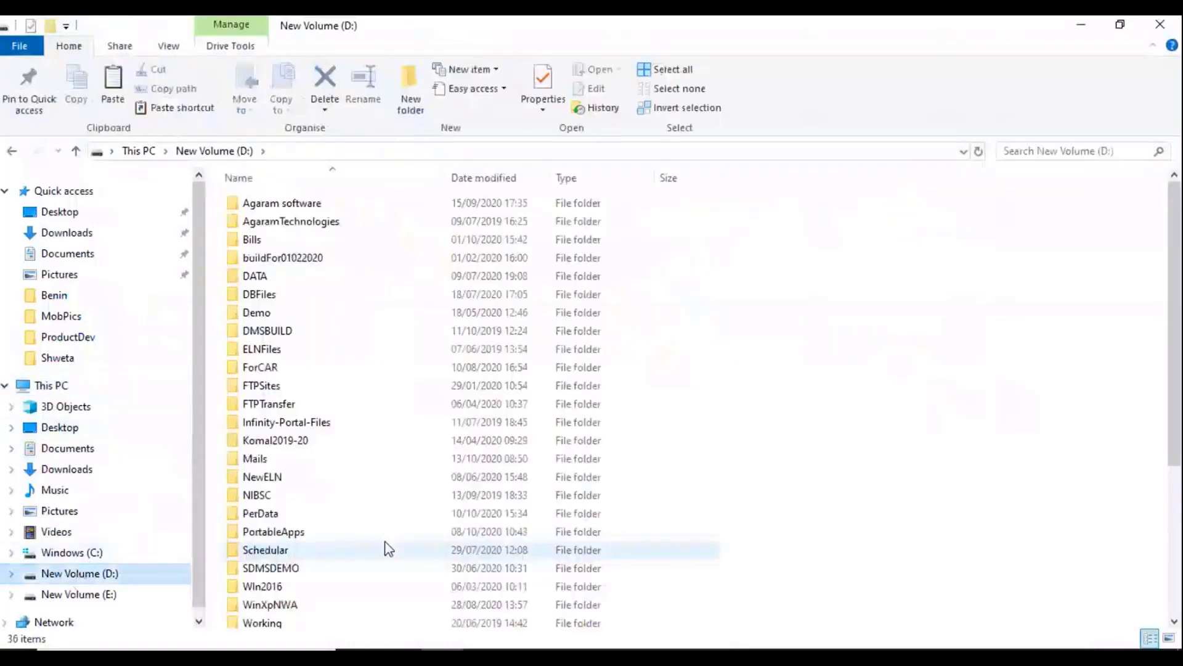
double_click(277, 570)
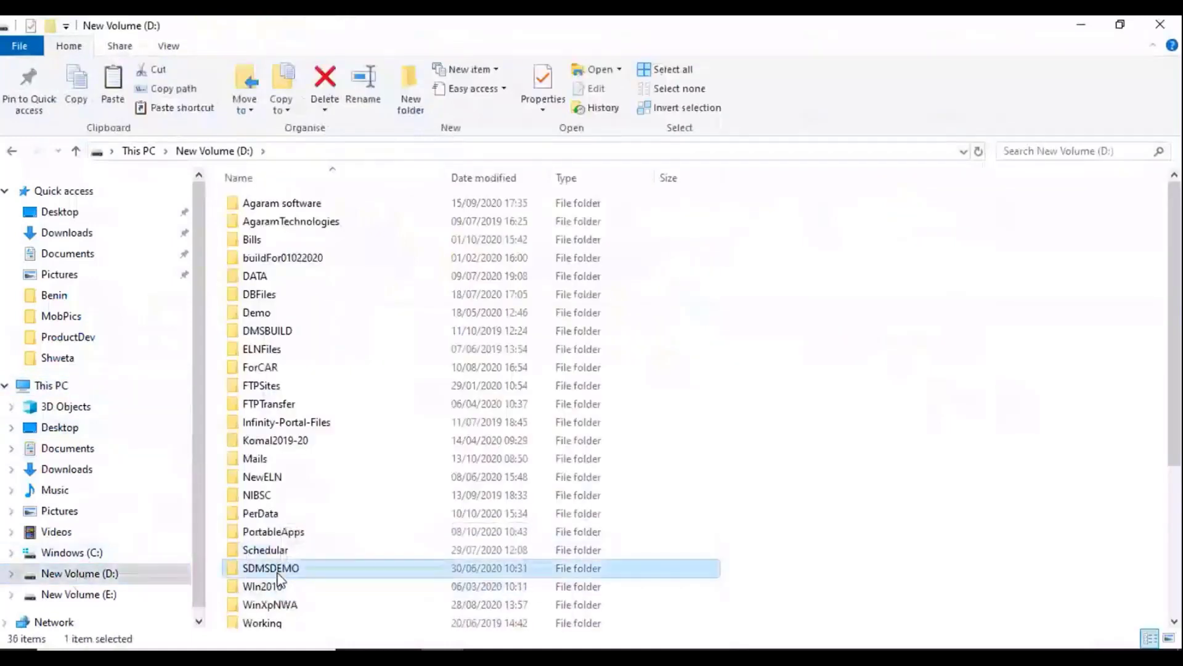
double_click(271, 221)
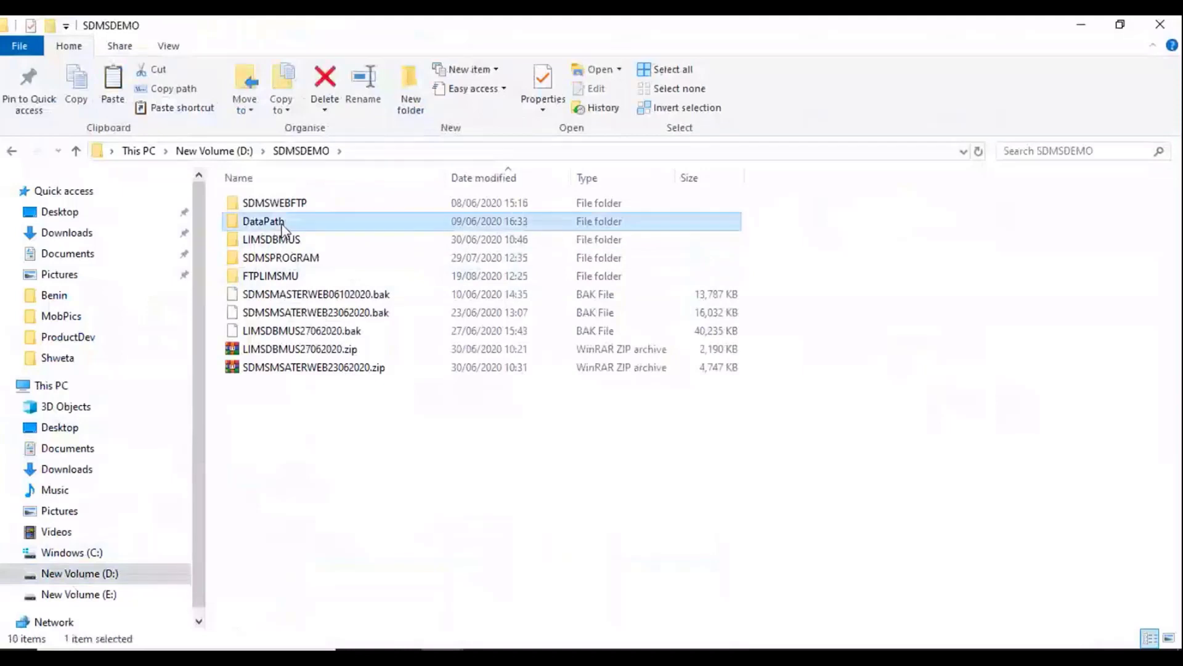
double_click(263, 203)
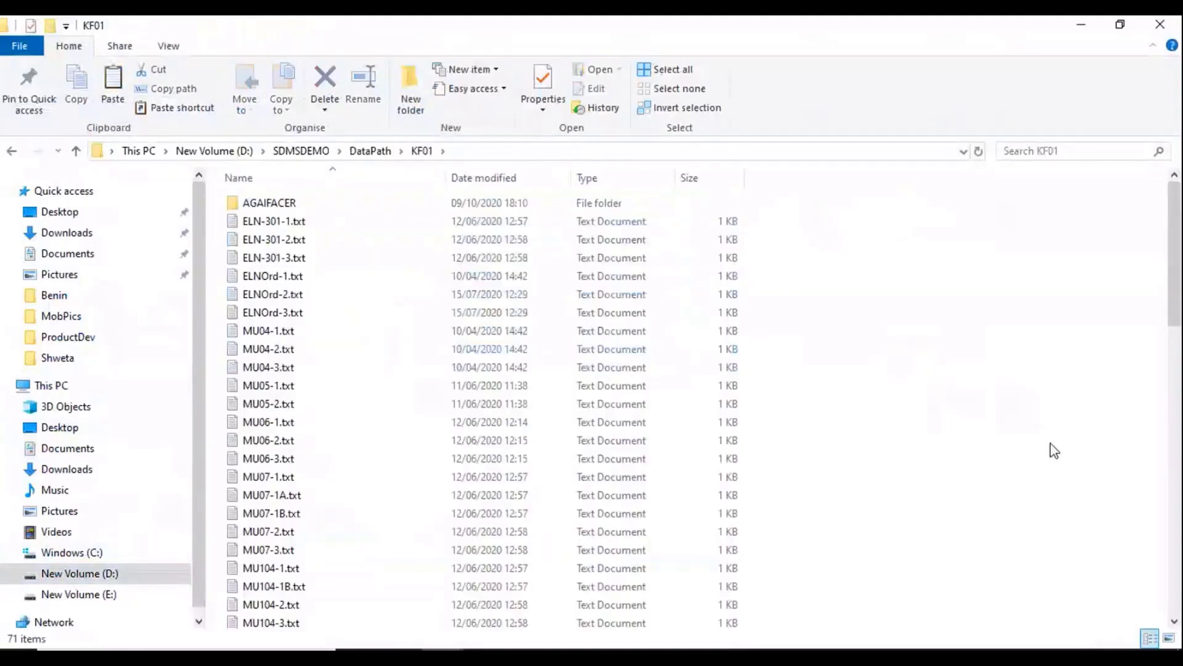
key("ctrl+v")
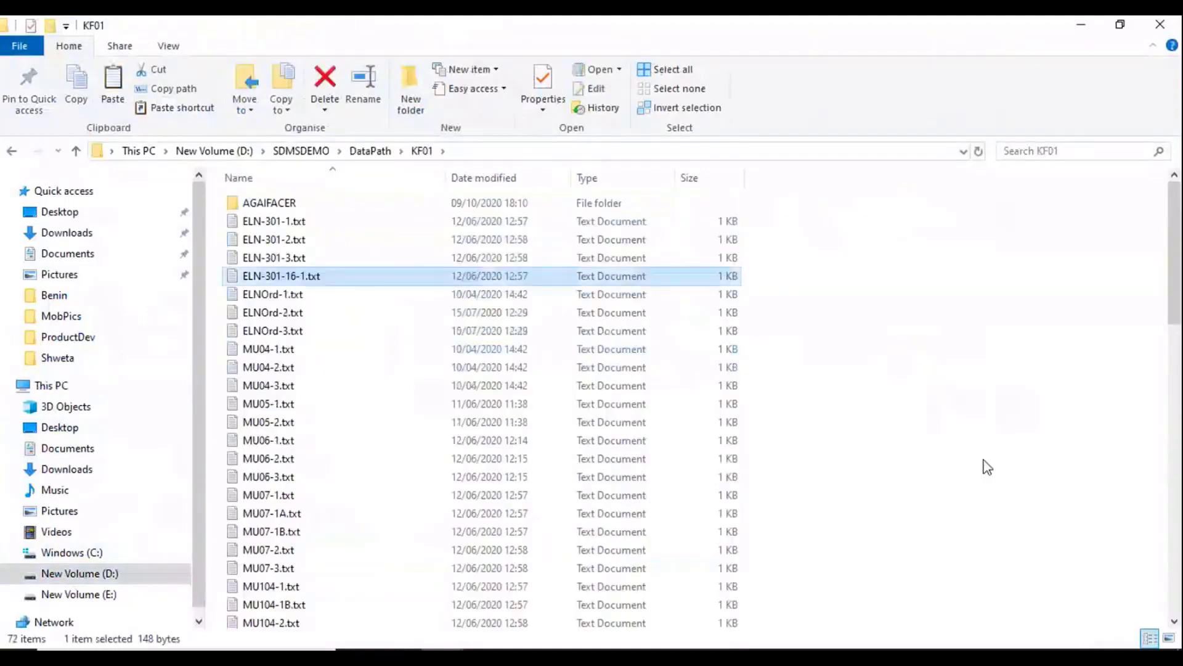
Return to SDMS, refresh the File Information for KF-I-001, and check the Replicate 1 water content in the Logilab ELN sheet.
mouse_move(442, 659)
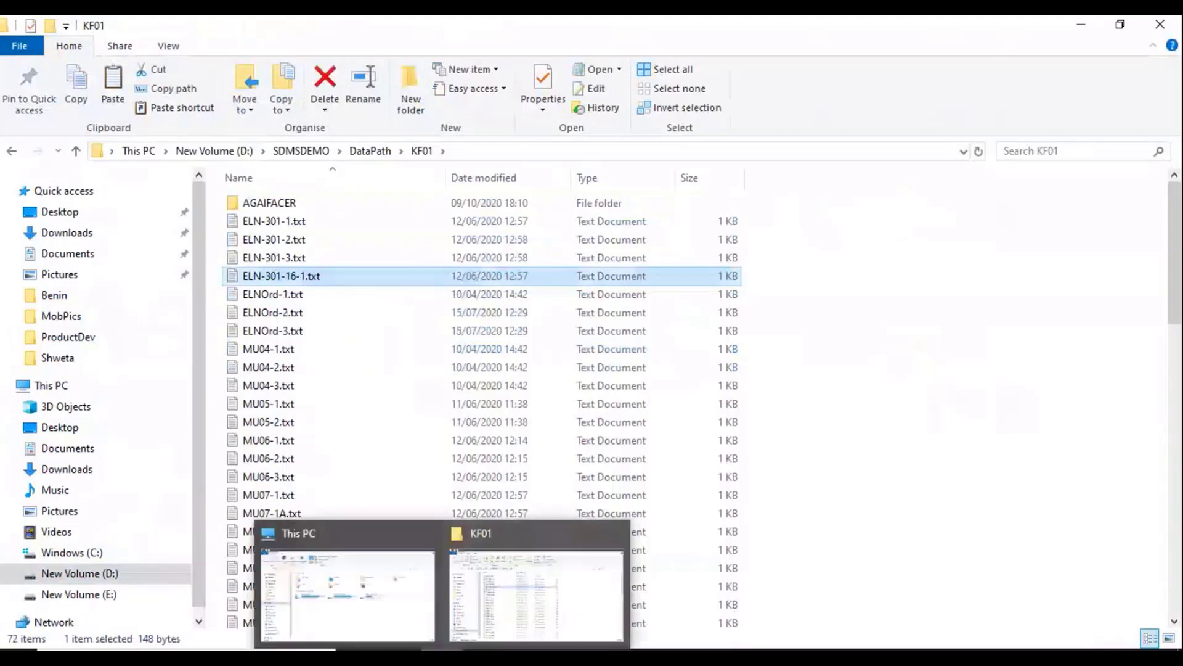
left_click(484, 658)
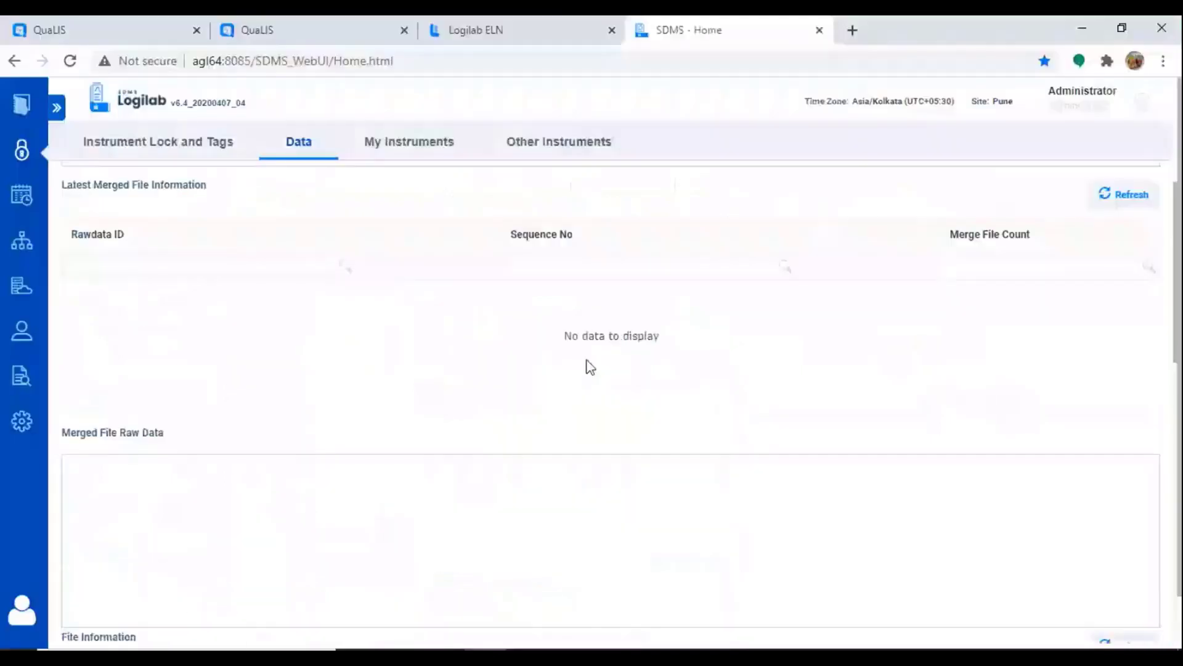
scroll(909, 528, "down", 4)
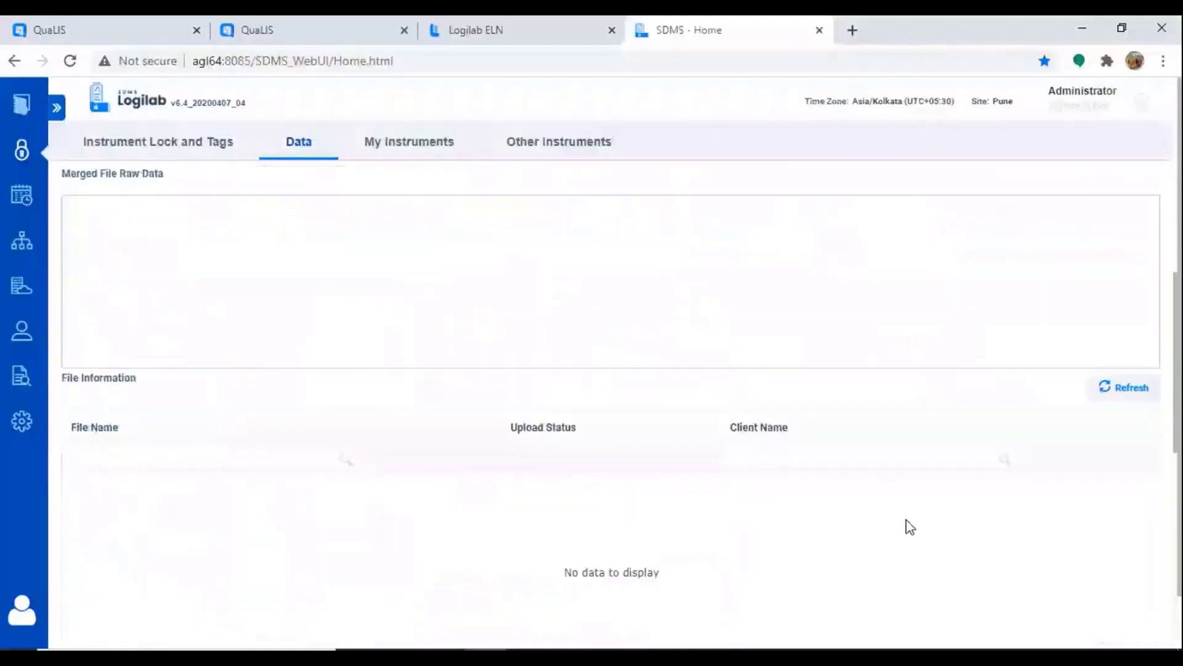
left_click(1129, 394)
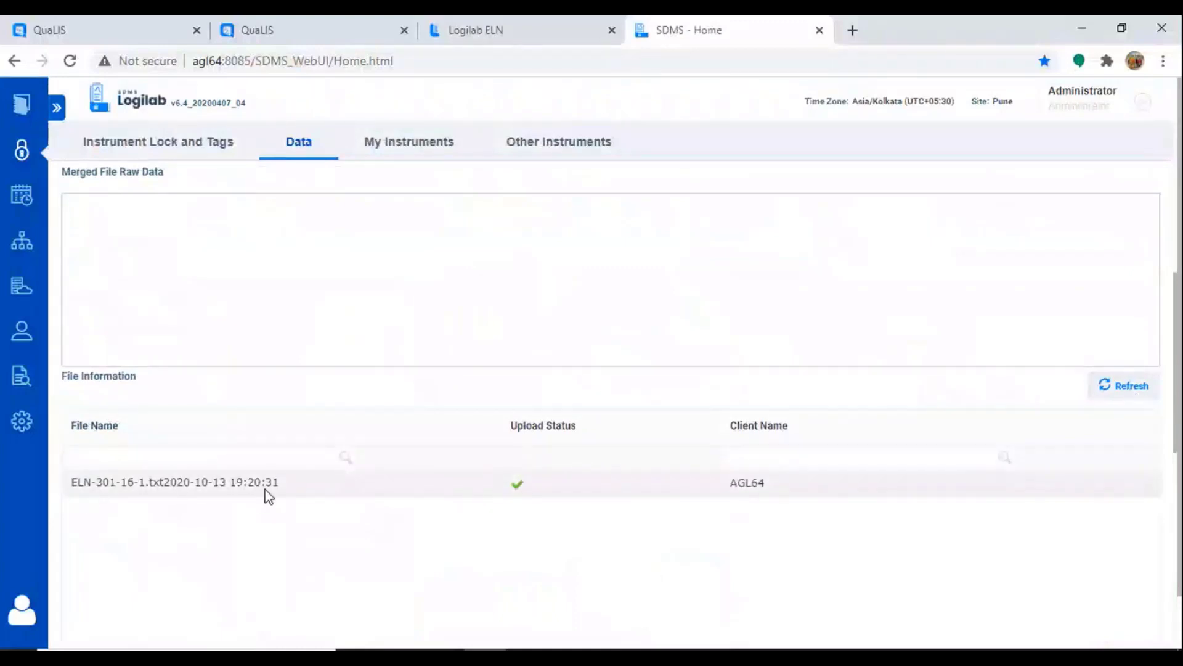
left_click(524, 35)
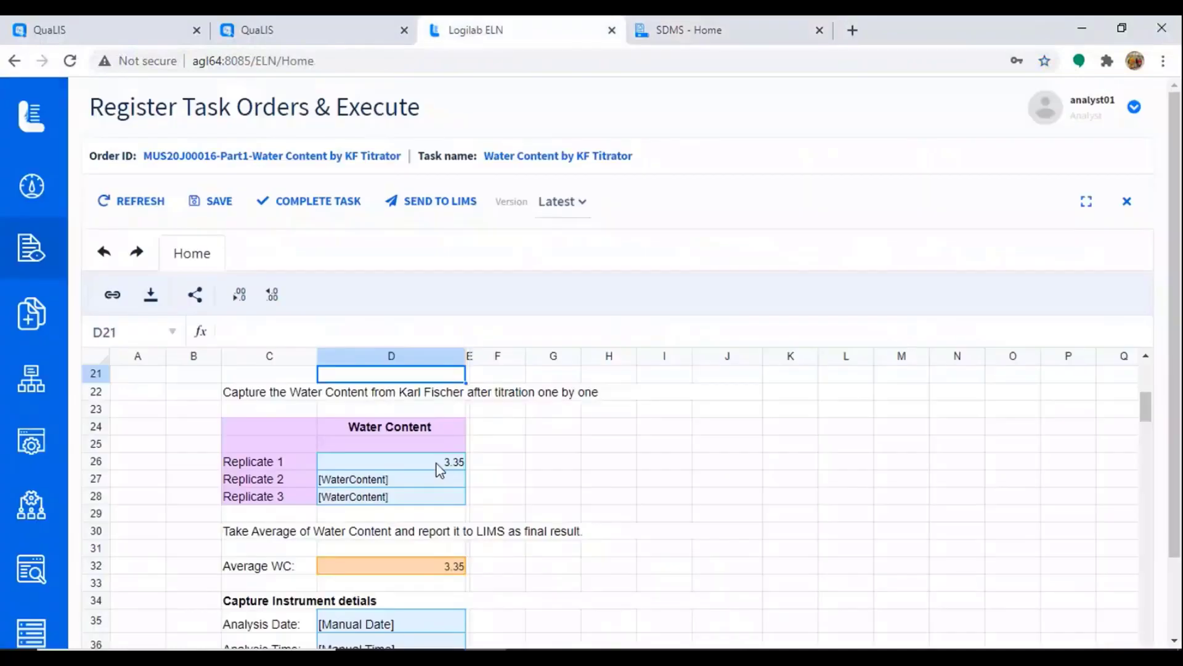
scroll(626, 496, "down", 2)
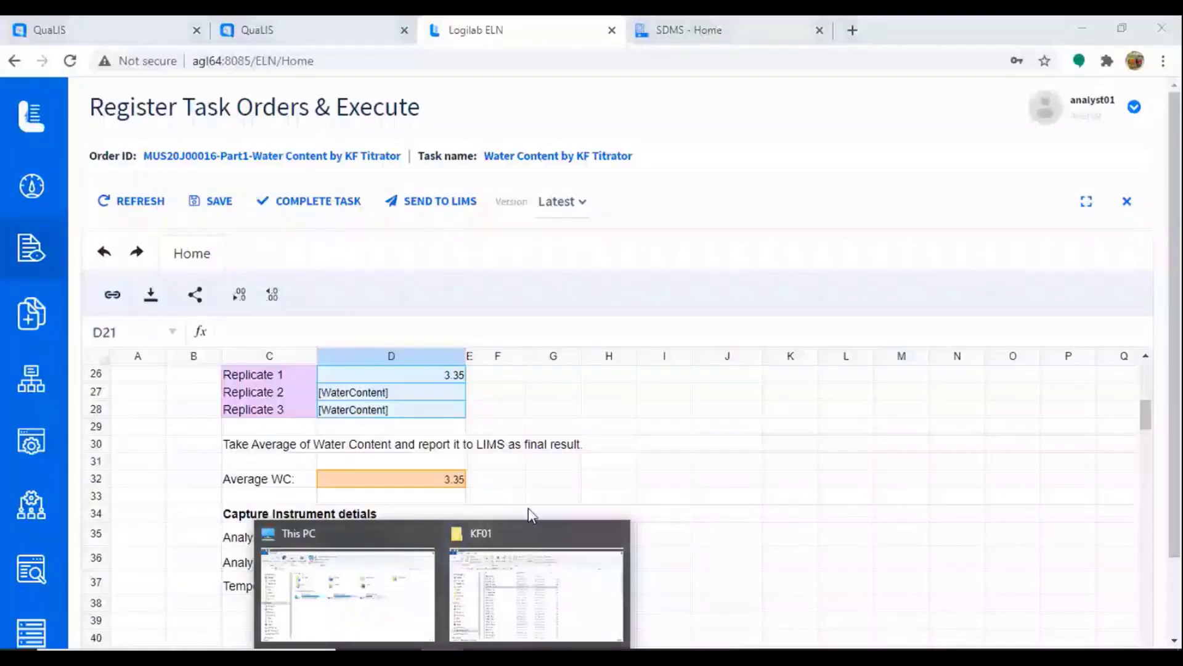
Add ELN-301-16-2.txt to the KF01 folder and check the Replicate 2 water content in the Logilab ELN sheet.
left_click(500, 538)
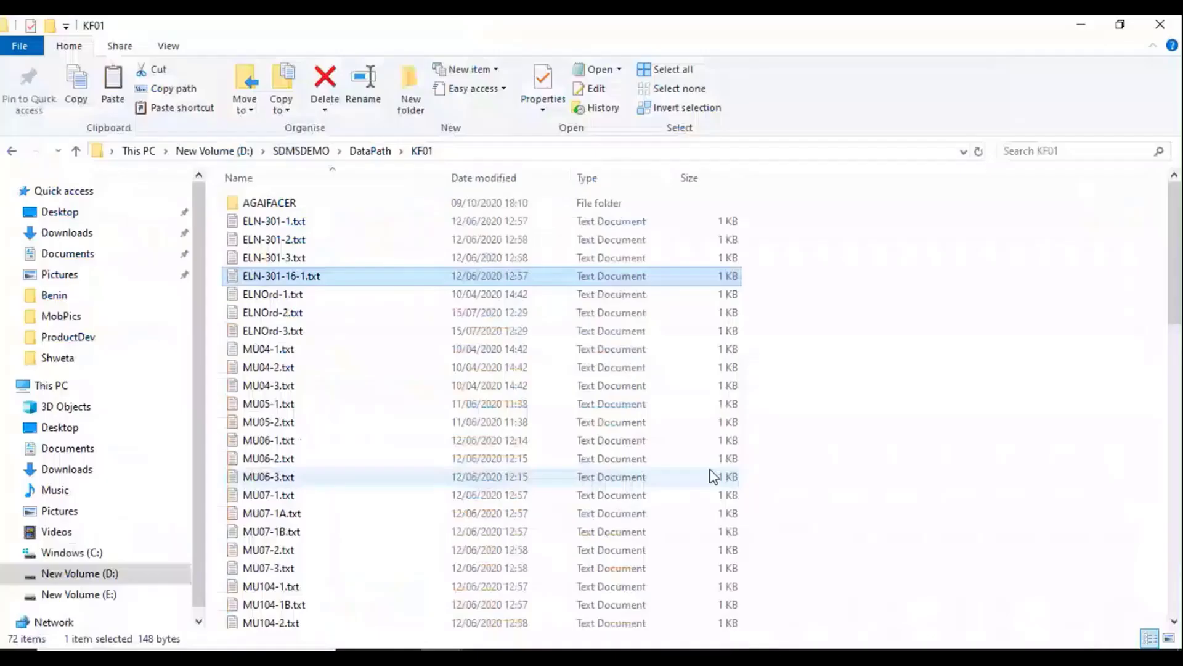
left_click(894, 437)
key("ctrl+v")
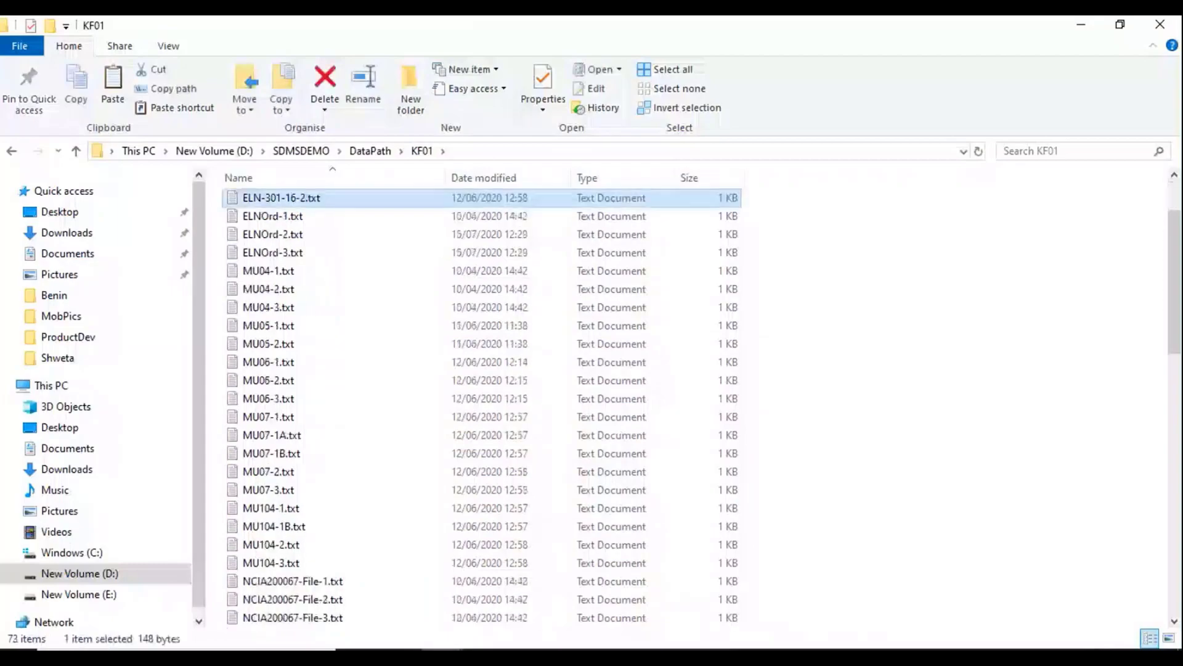
left_click(484, 657)
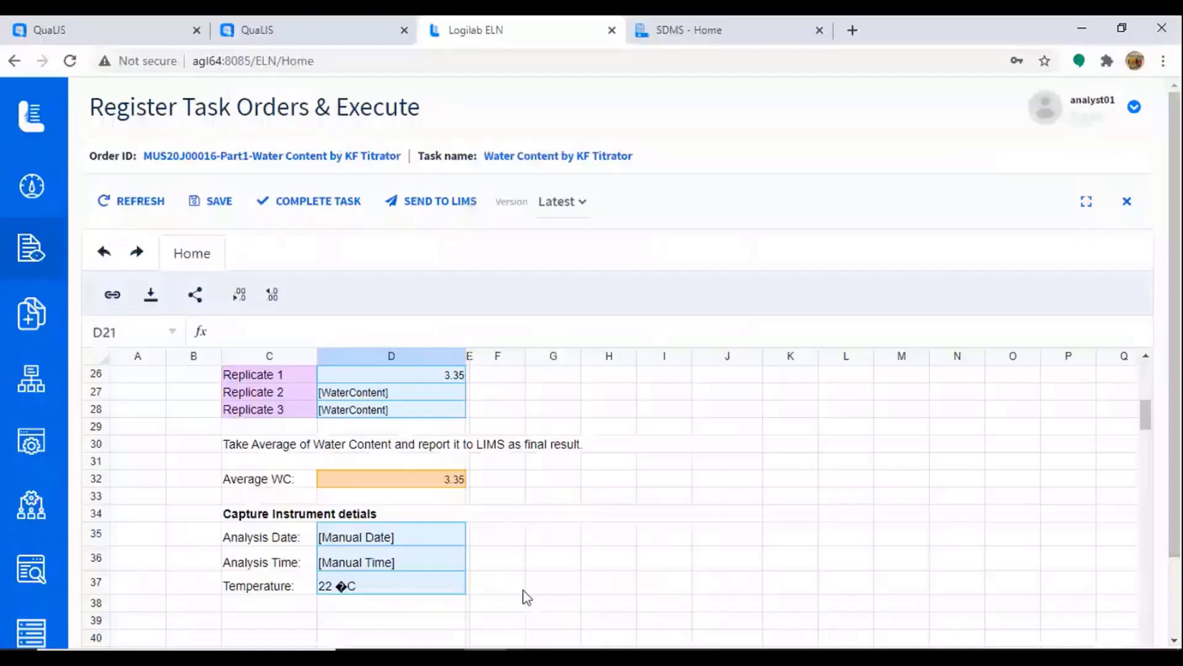
left_click(493, 394)
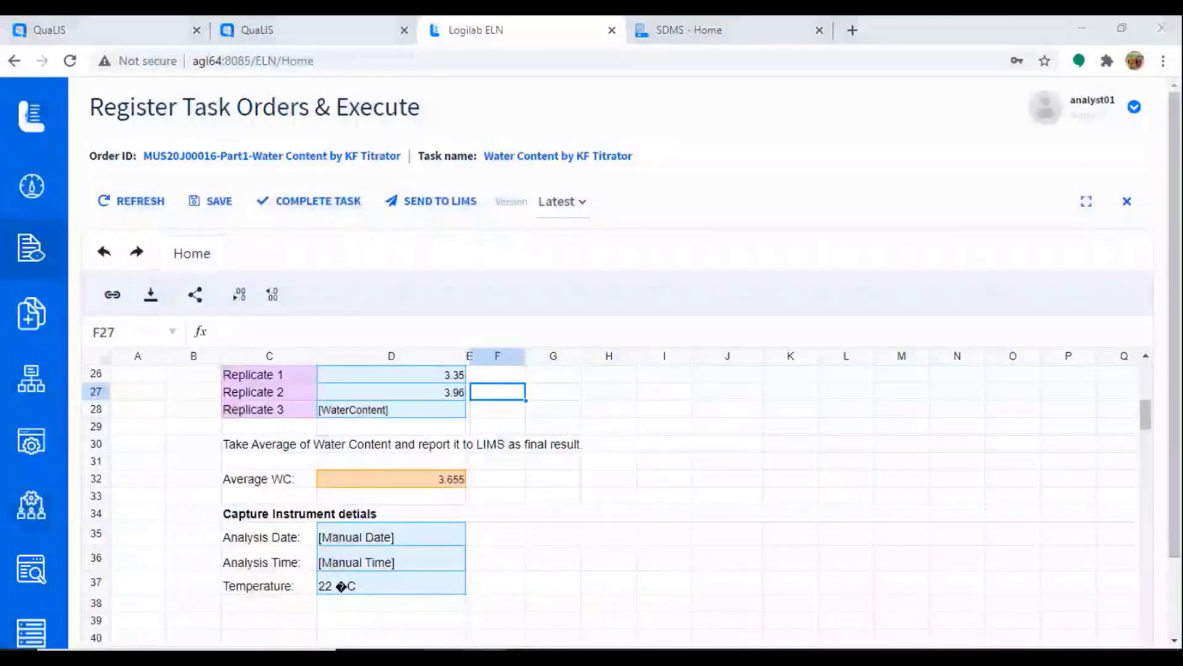
Add ELN-301-16-3.txt to the KF01 data folder and return to the Logilab ELN sheet.
left_click(546, 564)
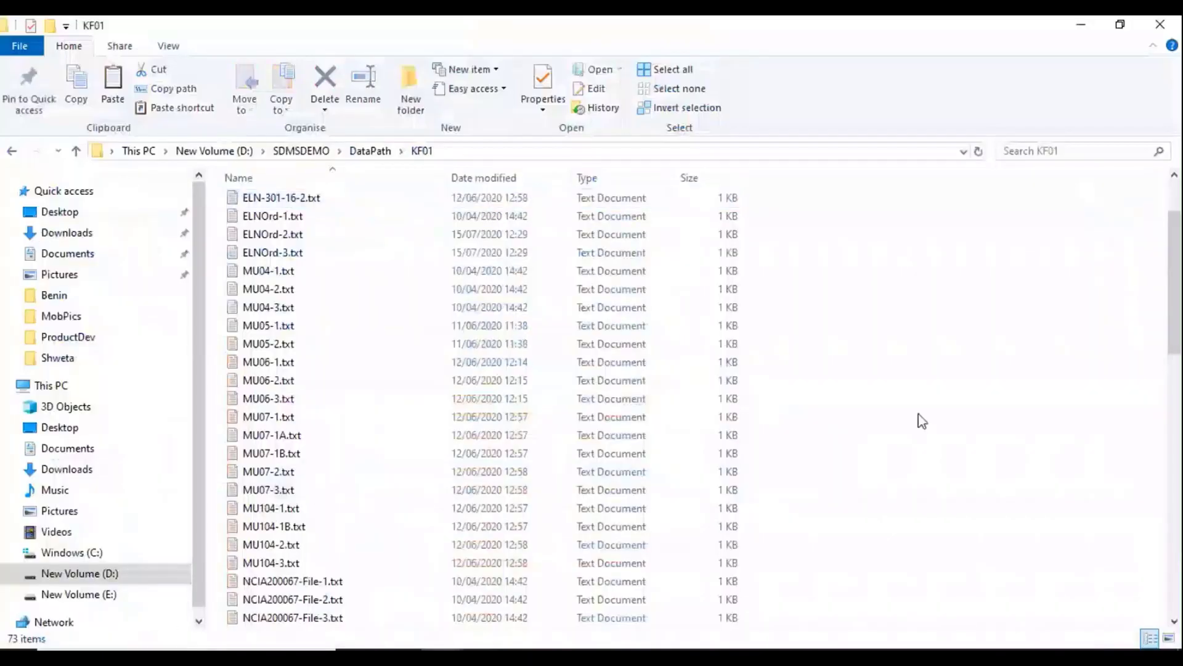
key("ctrl+v")
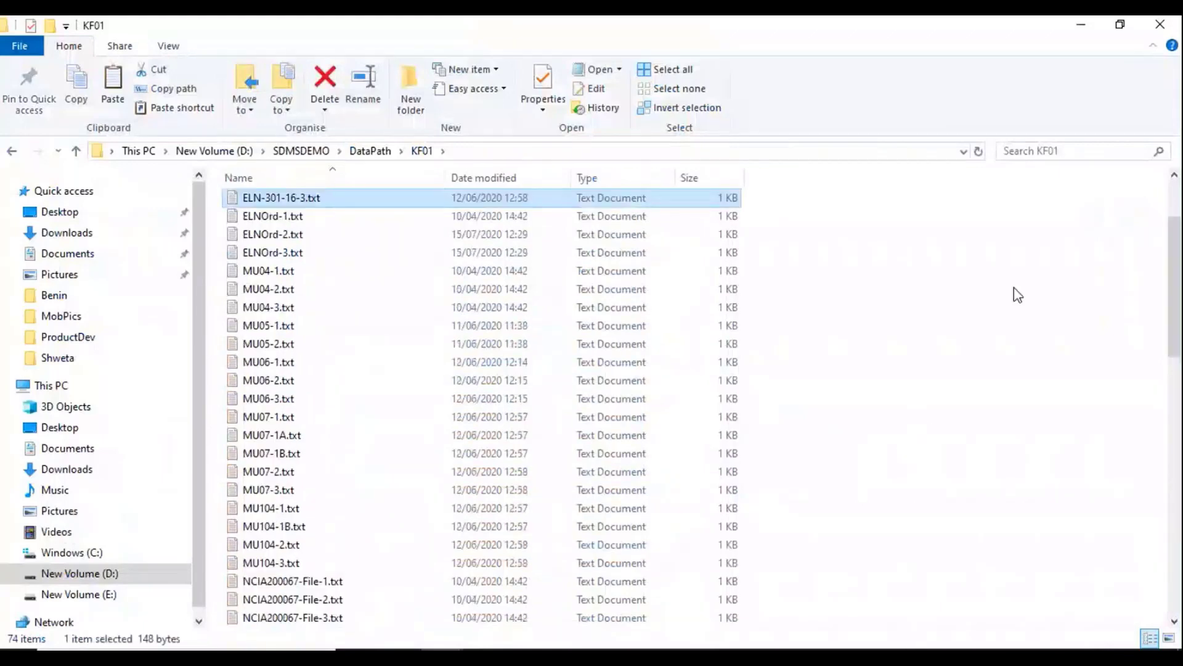
left_click(1080, 24)
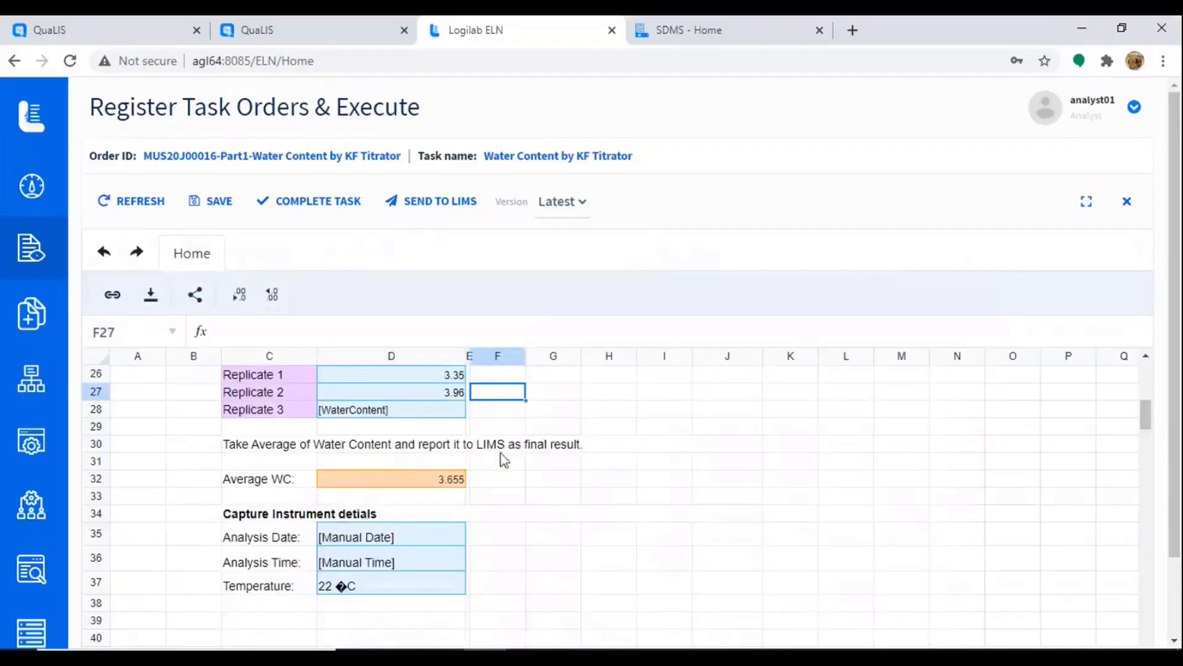
Check the Replicate 3 water content and the Average WC formula, and save the task sheet.
left_click(501, 412)
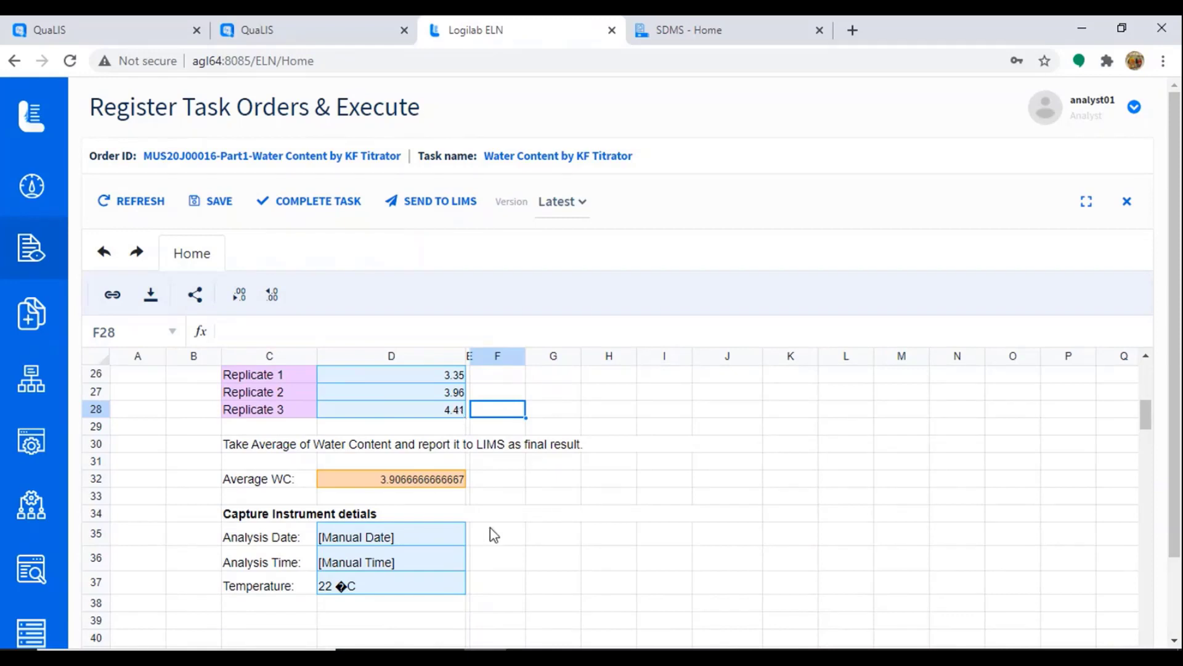
left_click(405, 484)
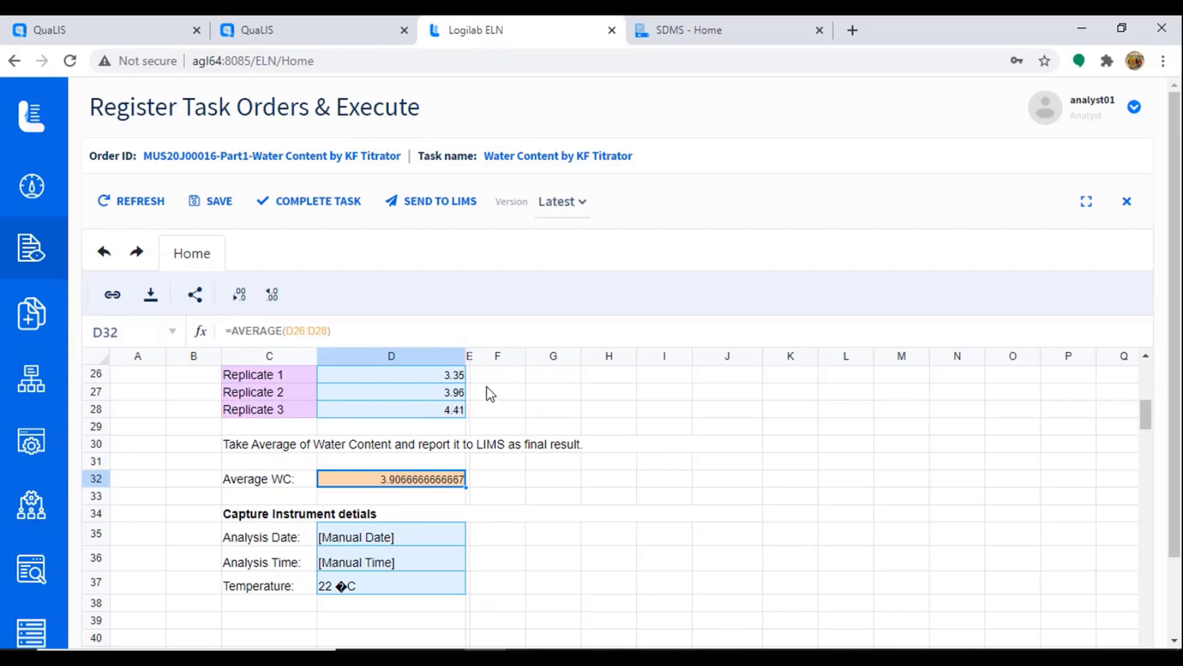
scroll(487, 391, "up", 8)
left_click(224, 201)
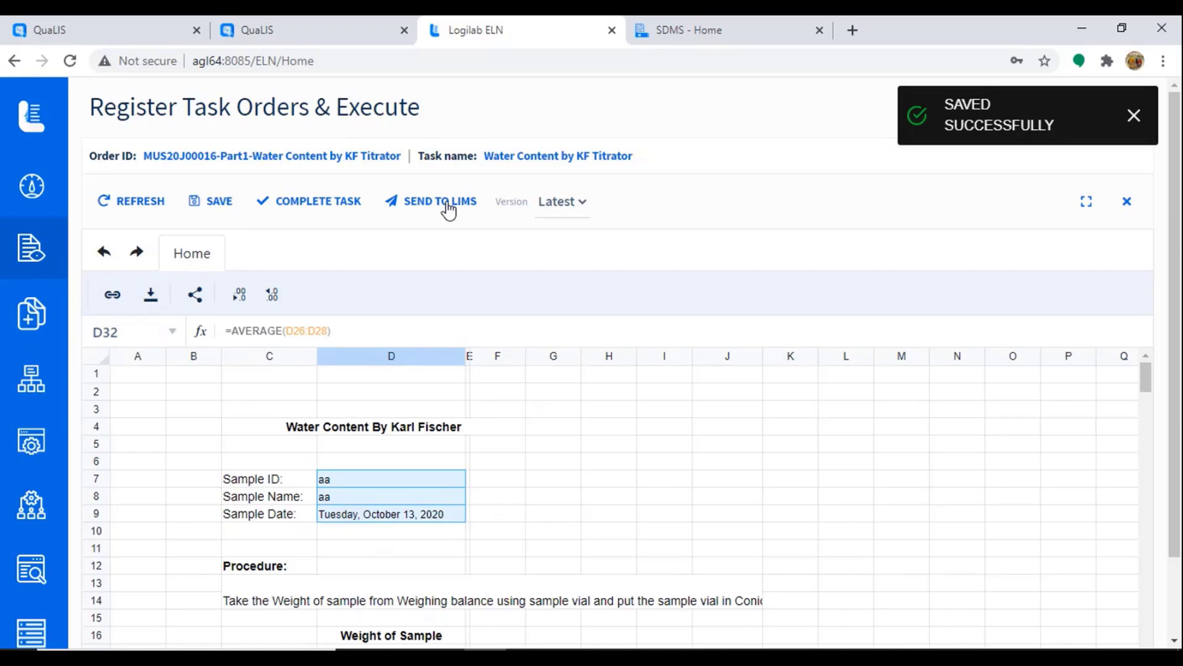
Try to send the task results to LIMS, signing the audit trail with the account password, reason Reviewed and comment "Sent to LIMS".
left_click(447, 205)
left_click(407, 279)
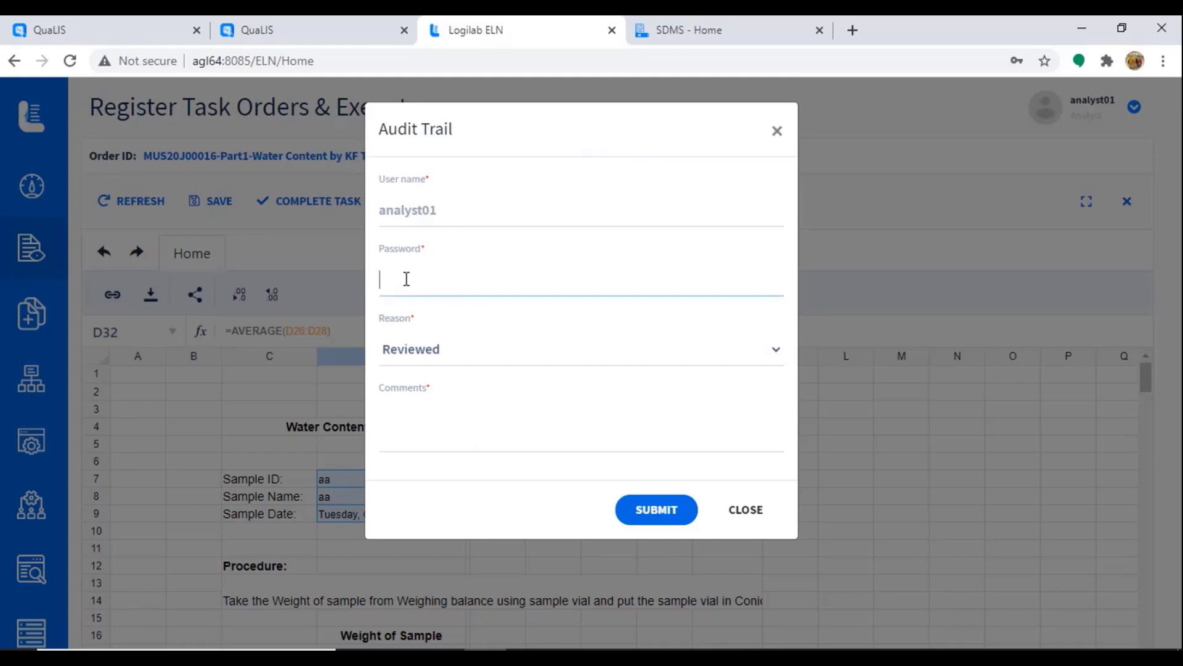
type("••••")
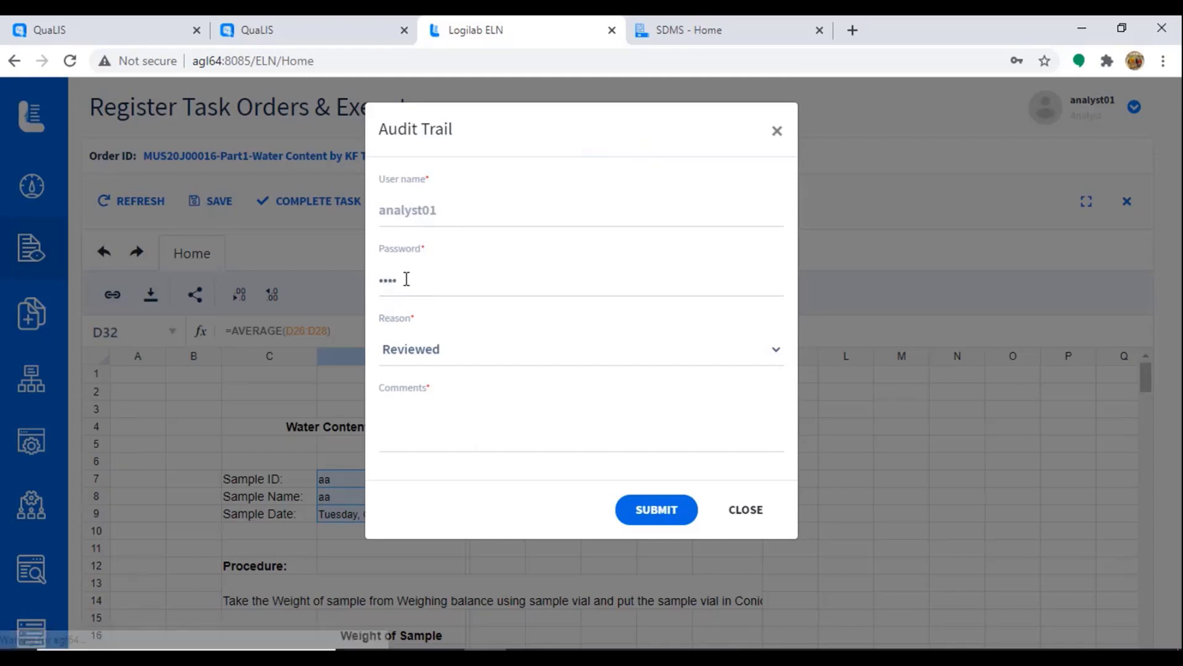
key("Tab")
left_click_drag(407, 278, 331, 280)
type("•••••")
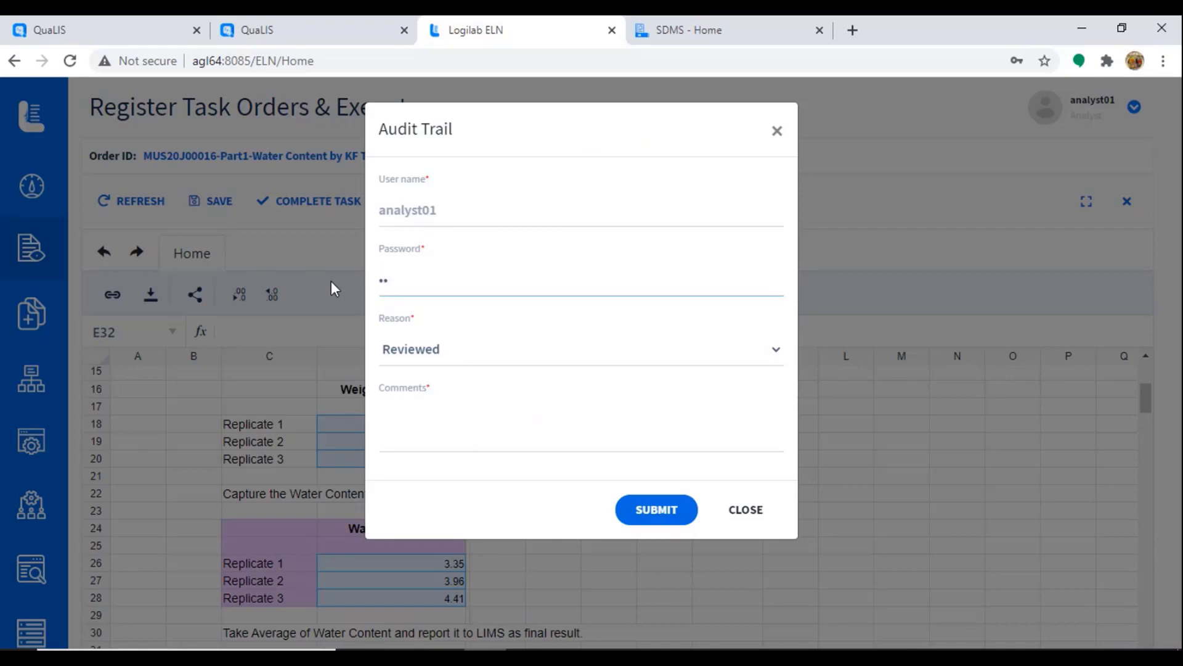
key("Tab")
key("Tab")
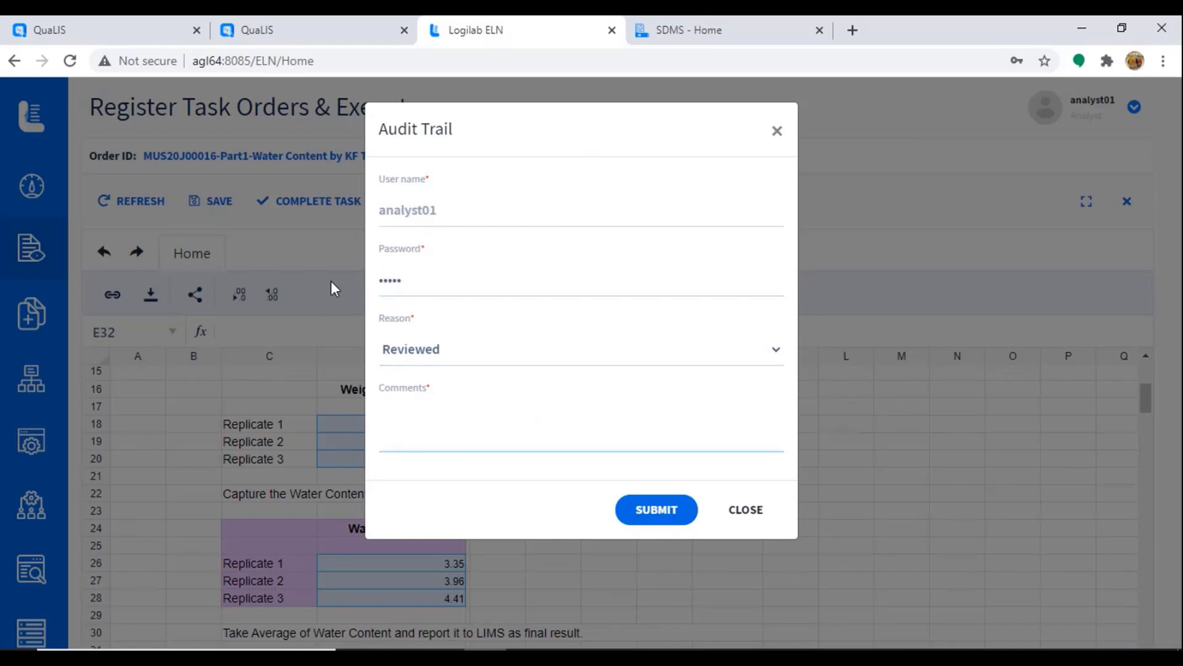
type("Sent to LIMS")
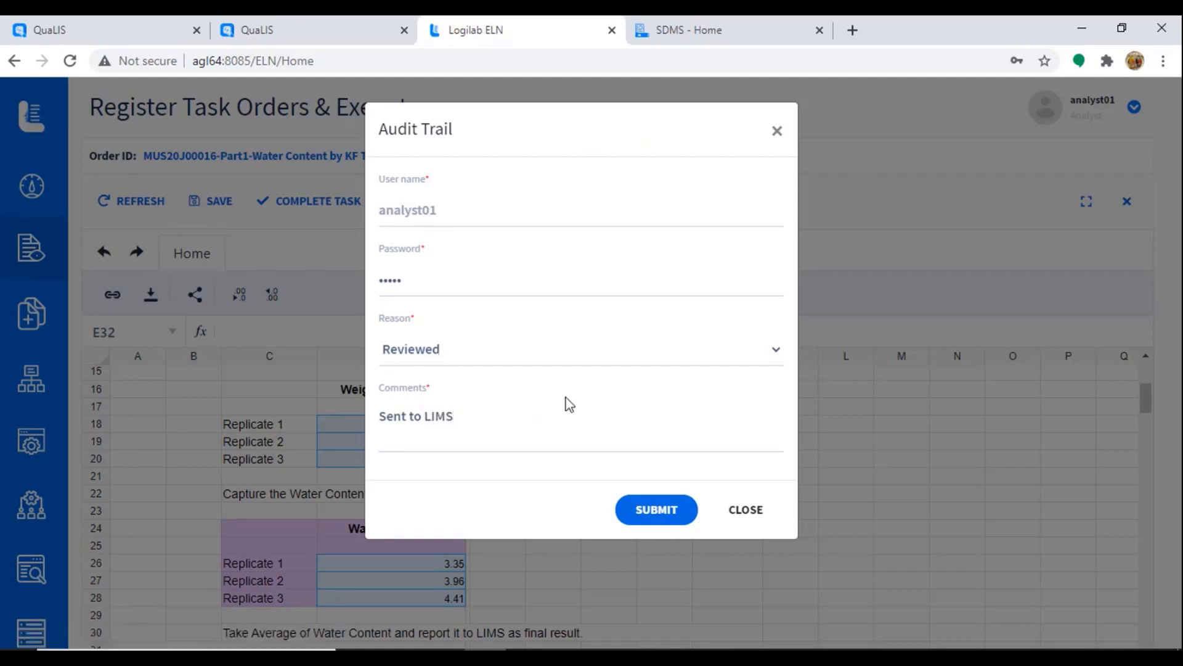
left_click(671, 510)
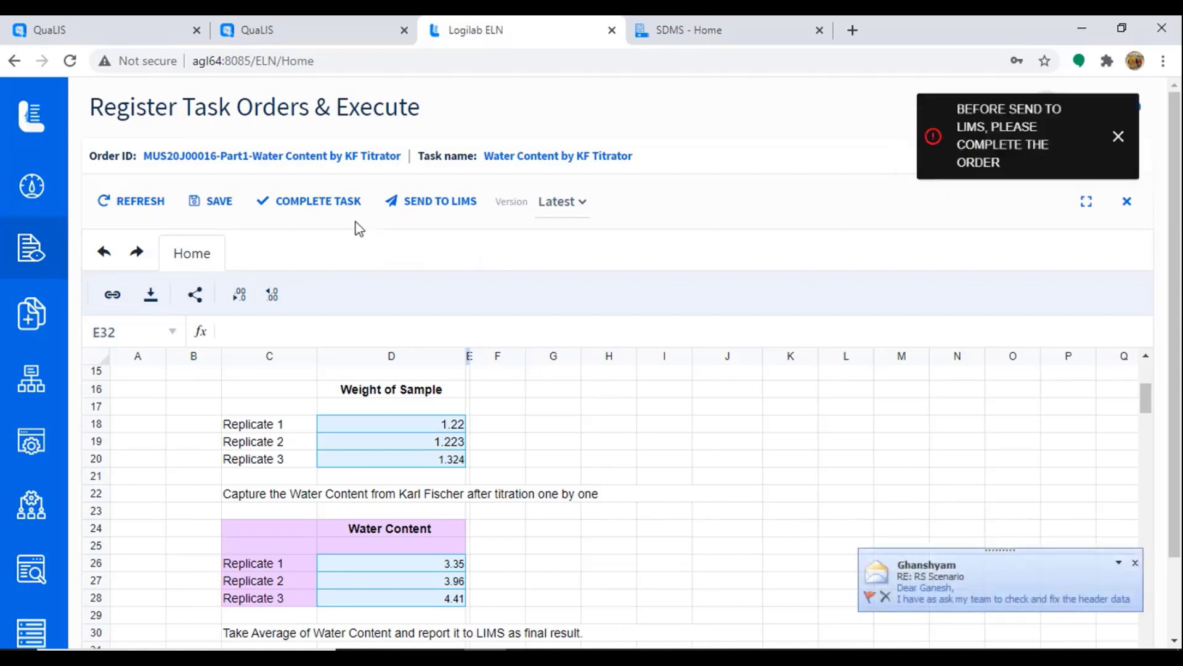
Complete the task and send its results to LIMS, signing the audit trail with the account password, reason Reviewed and comment "admin".
left_click(329, 206)
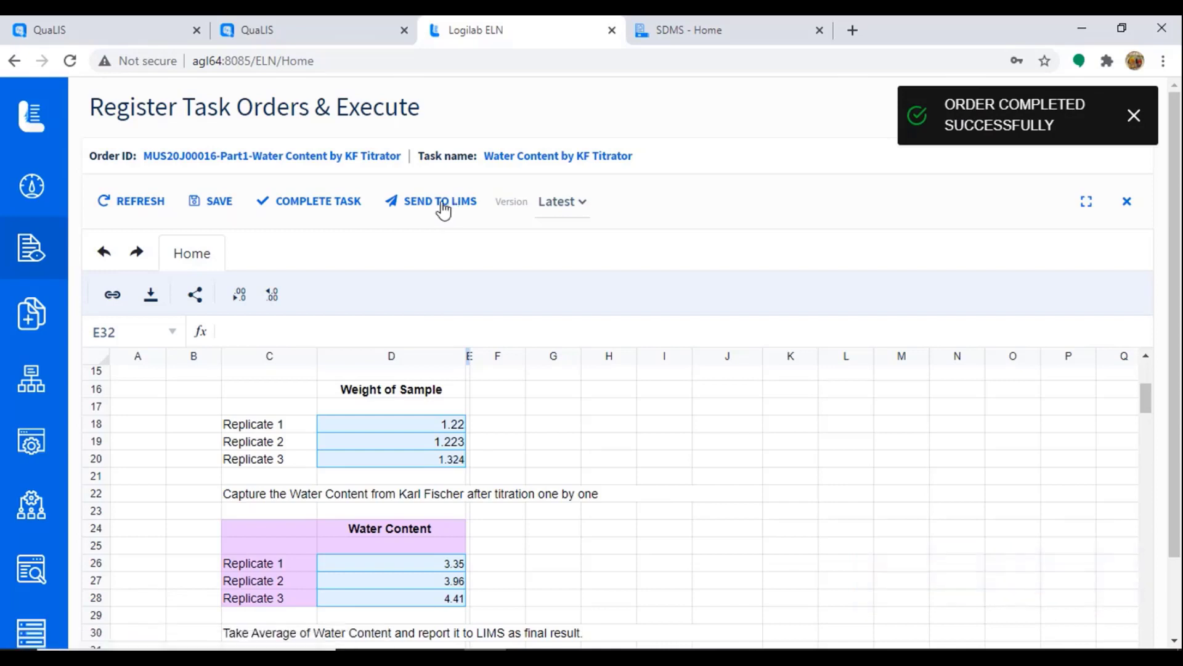
left_click(442, 209)
left_click(513, 287)
type("•")
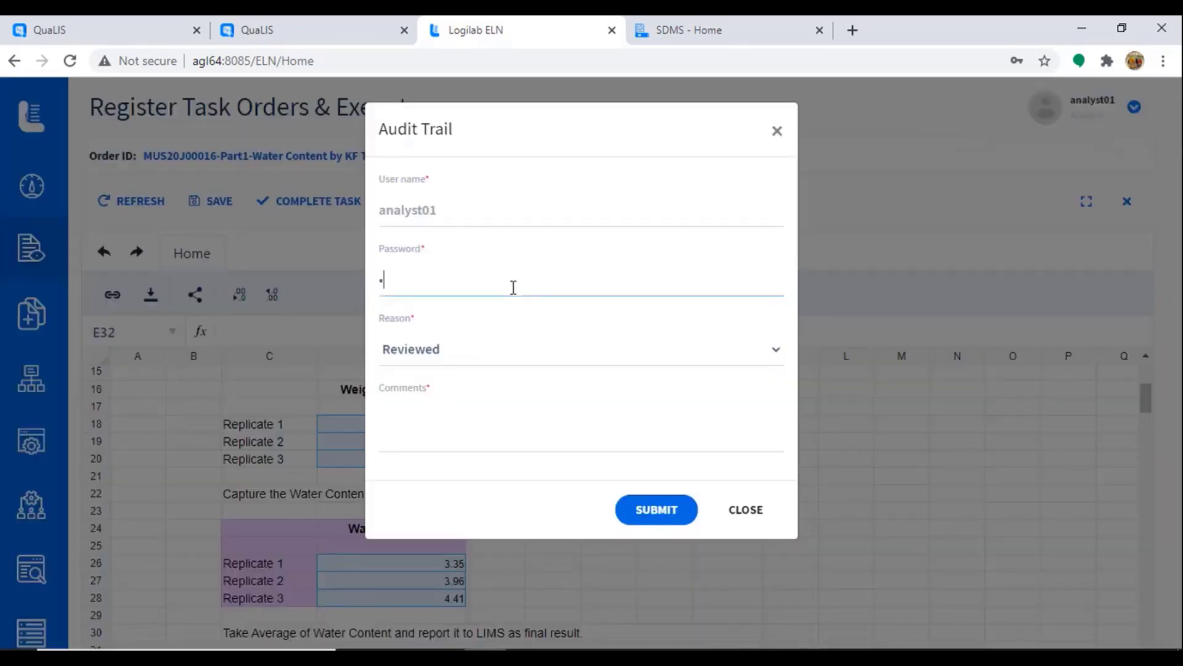
type("••••")
key("Tab")
key("Tab")
type("a")
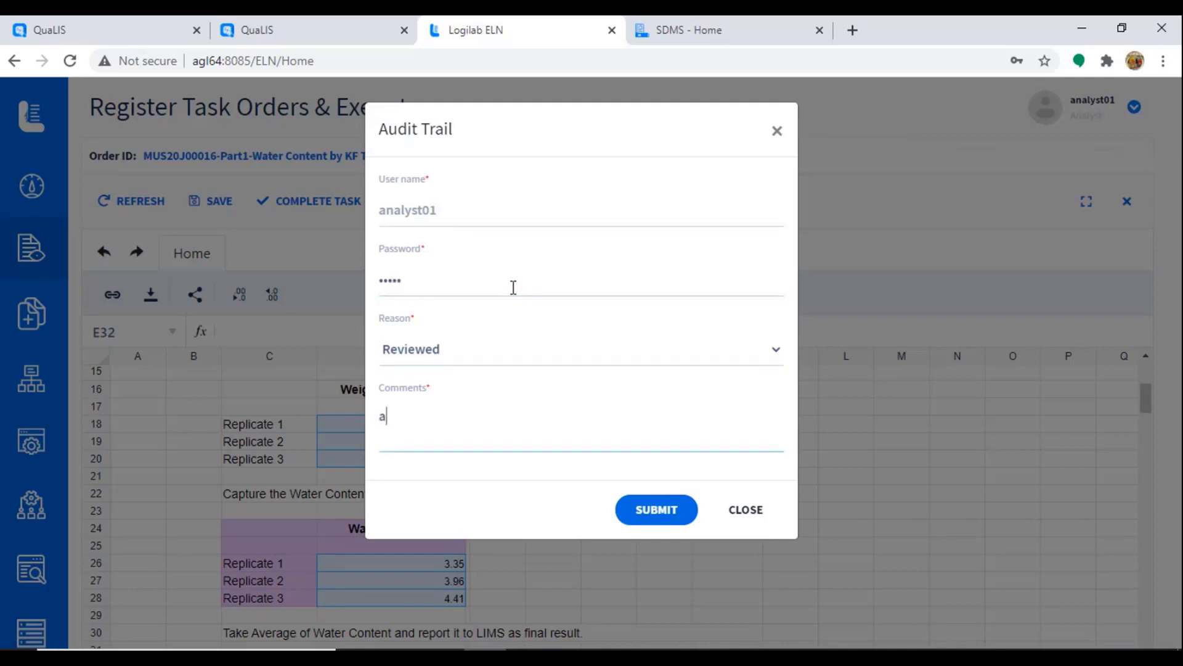
type("dmin")
left_click(656, 509)
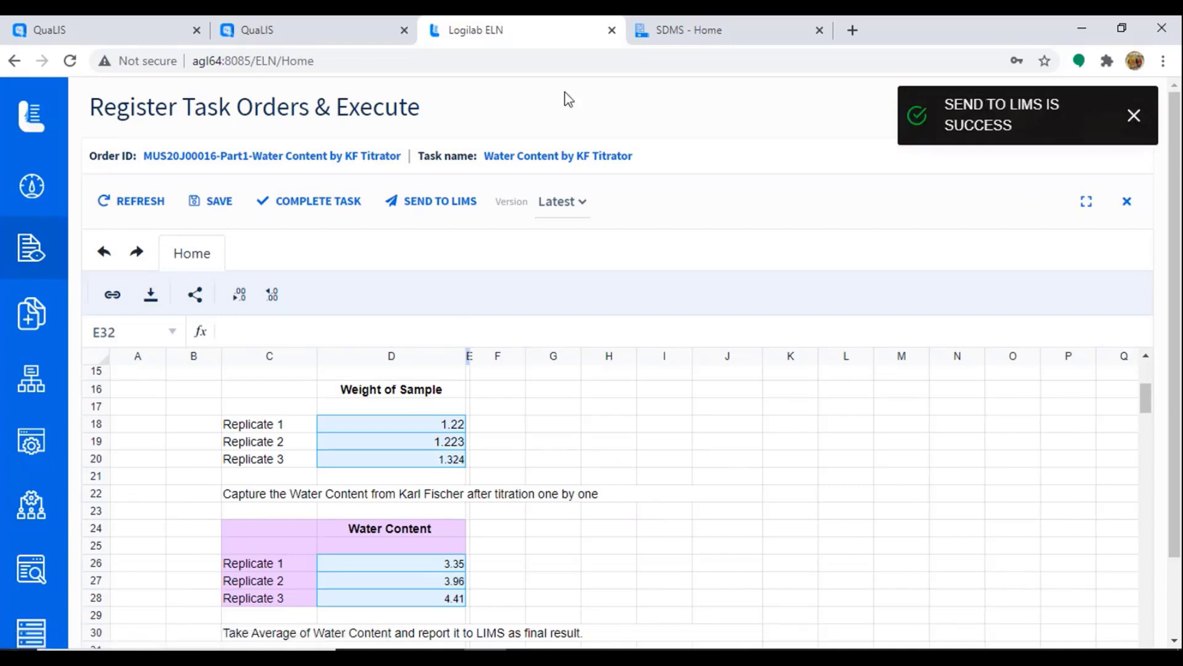
Switch to Qualis and compare the Water Content final result with the Average WC in the Logilab ELN sheet.
left_click(306, 38)
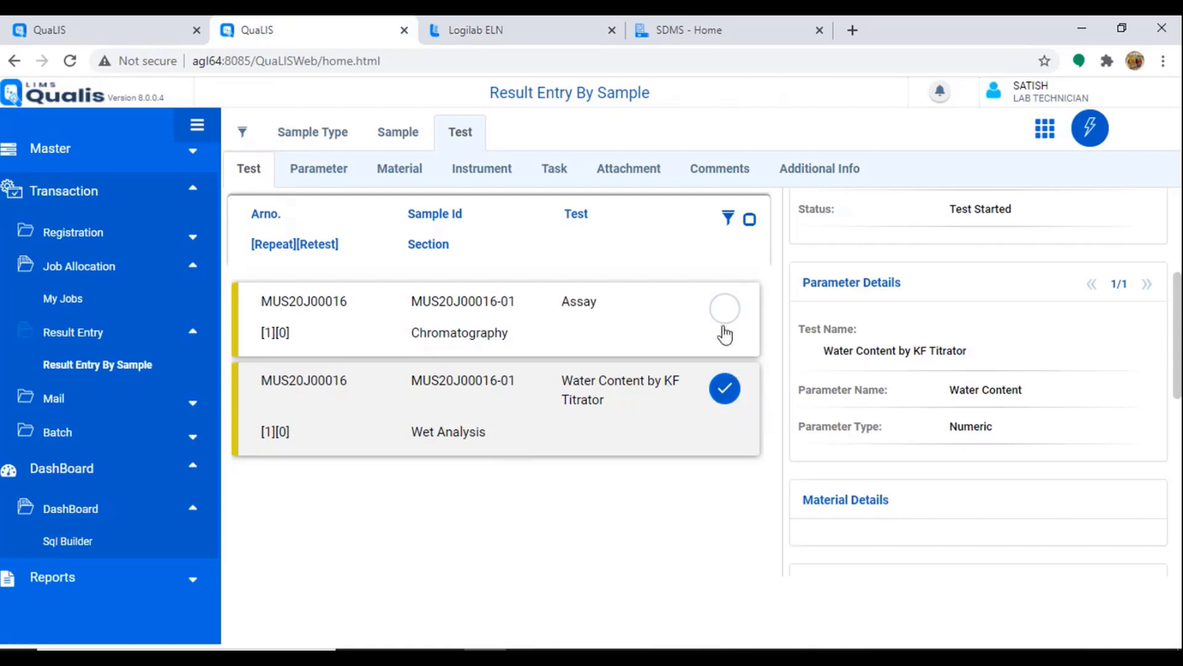
left_click(726, 401)
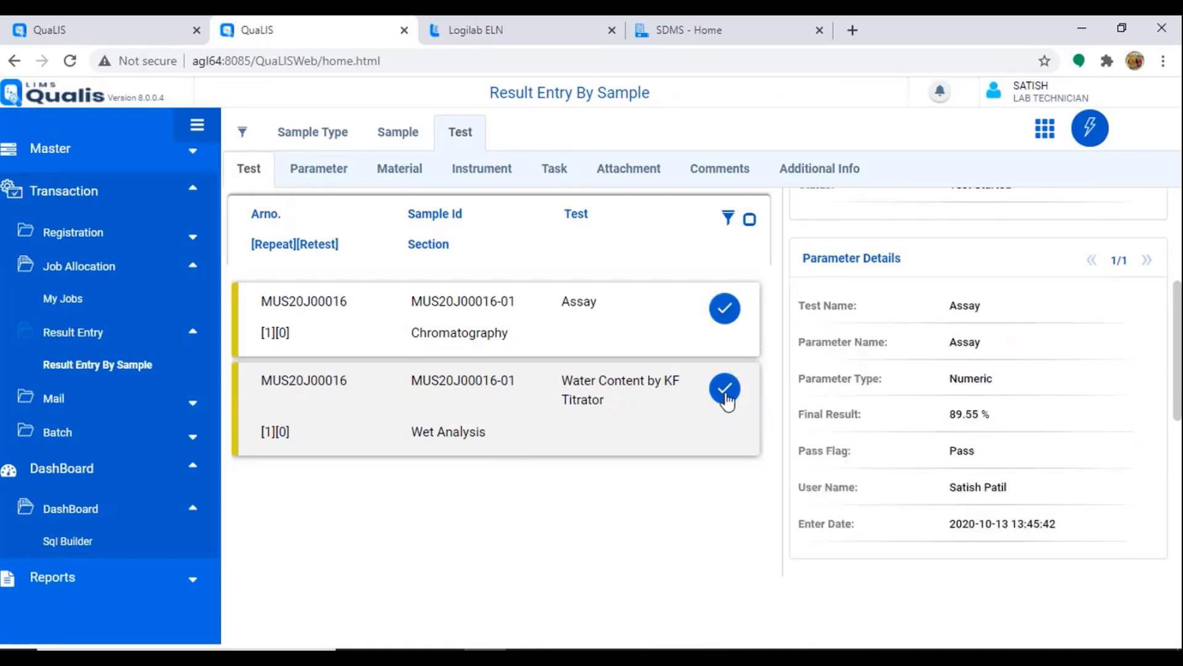
left_click(726, 321)
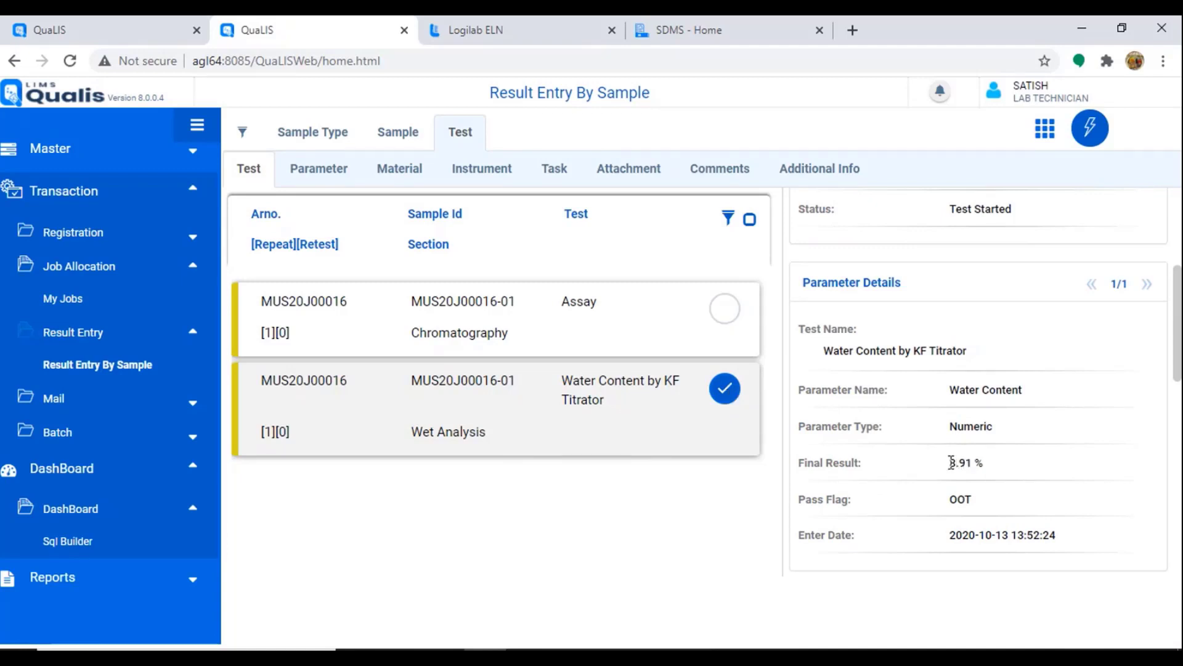
left_click_drag(953, 462, 1014, 475)
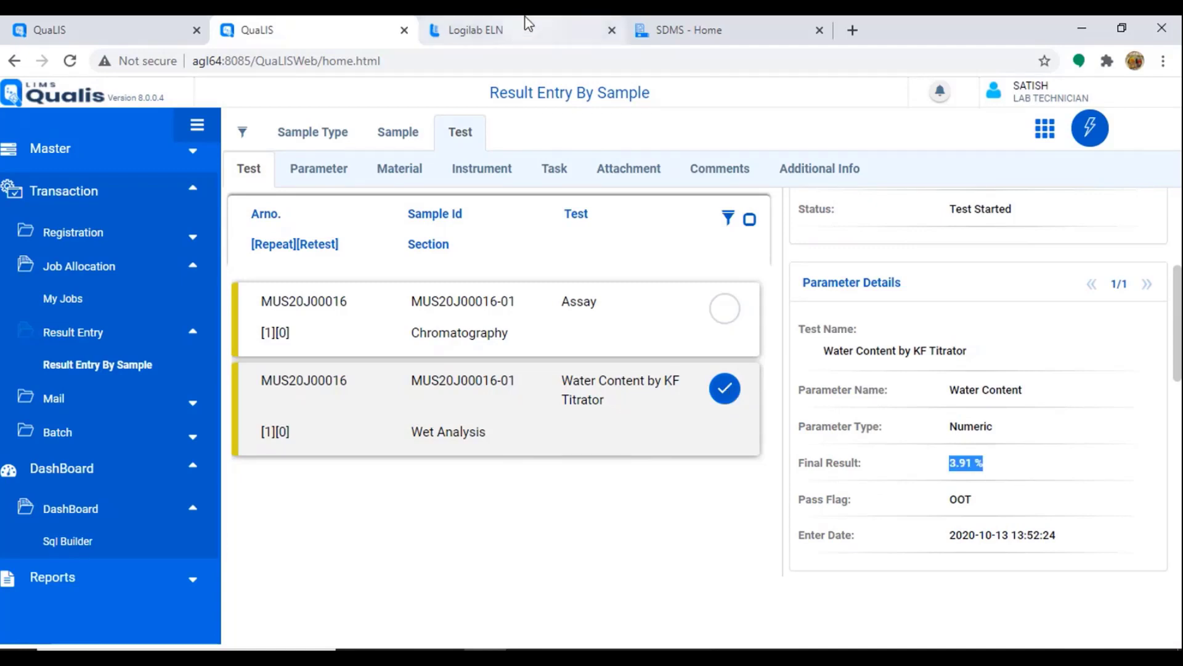
left_click(538, 31)
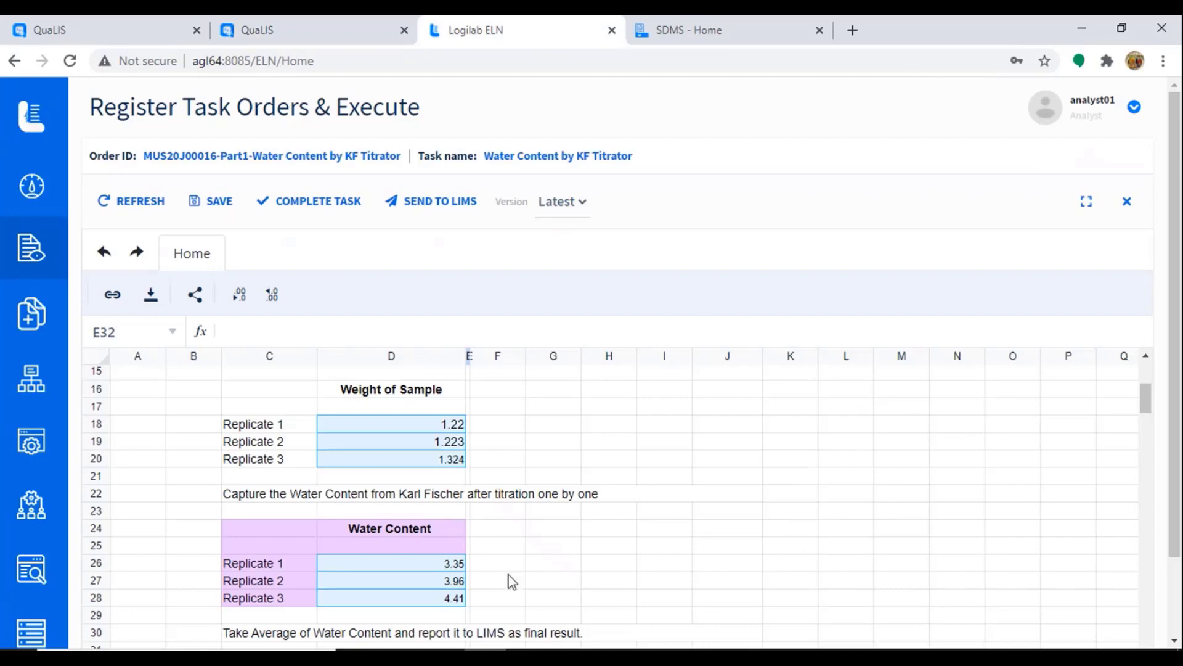
scroll(510, 578, "down", 3)
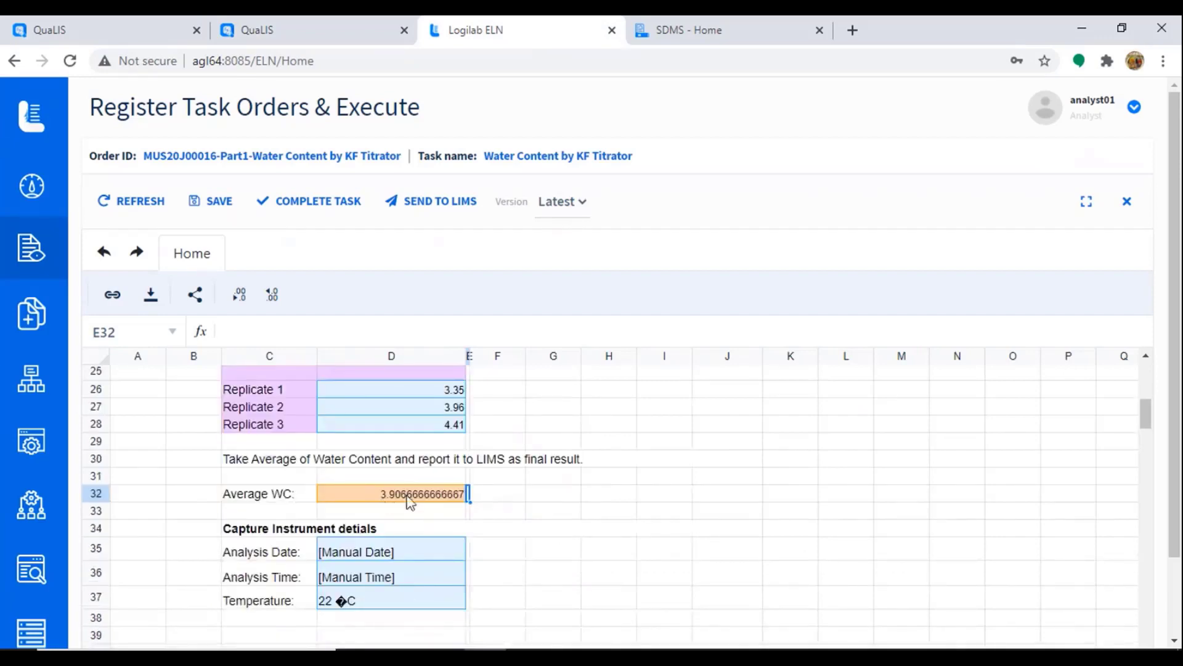
left_click(333, 32)
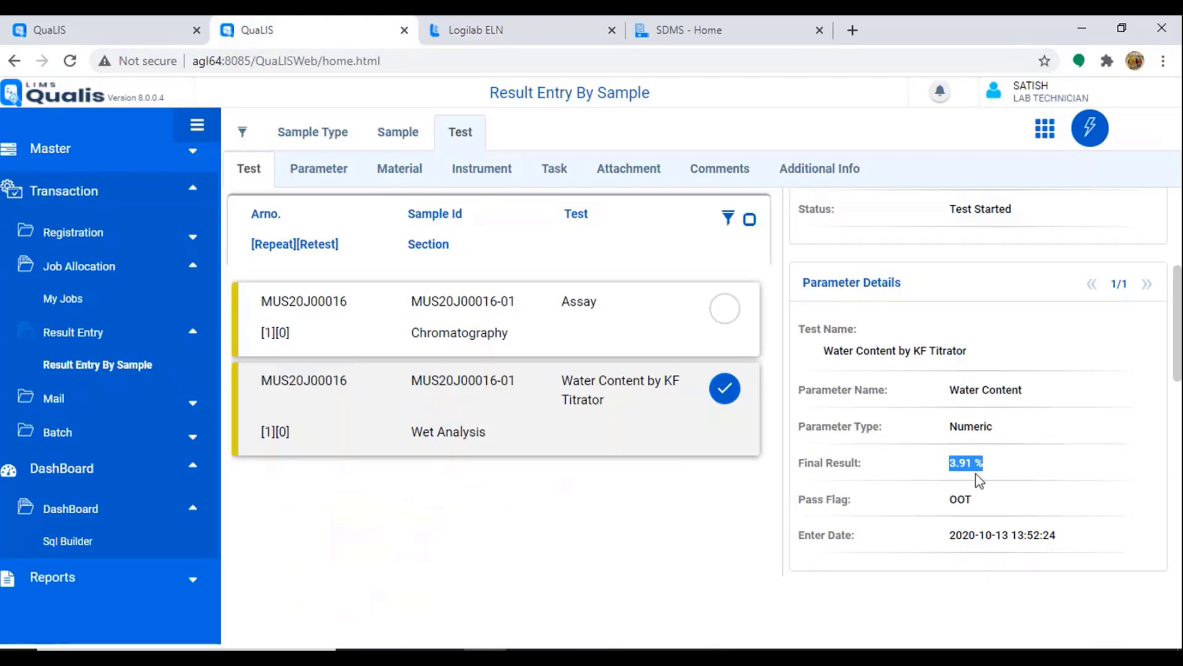
Select the Assay test along with Water Content by KF Titrator and complete both tests.
left_click(731, 316)
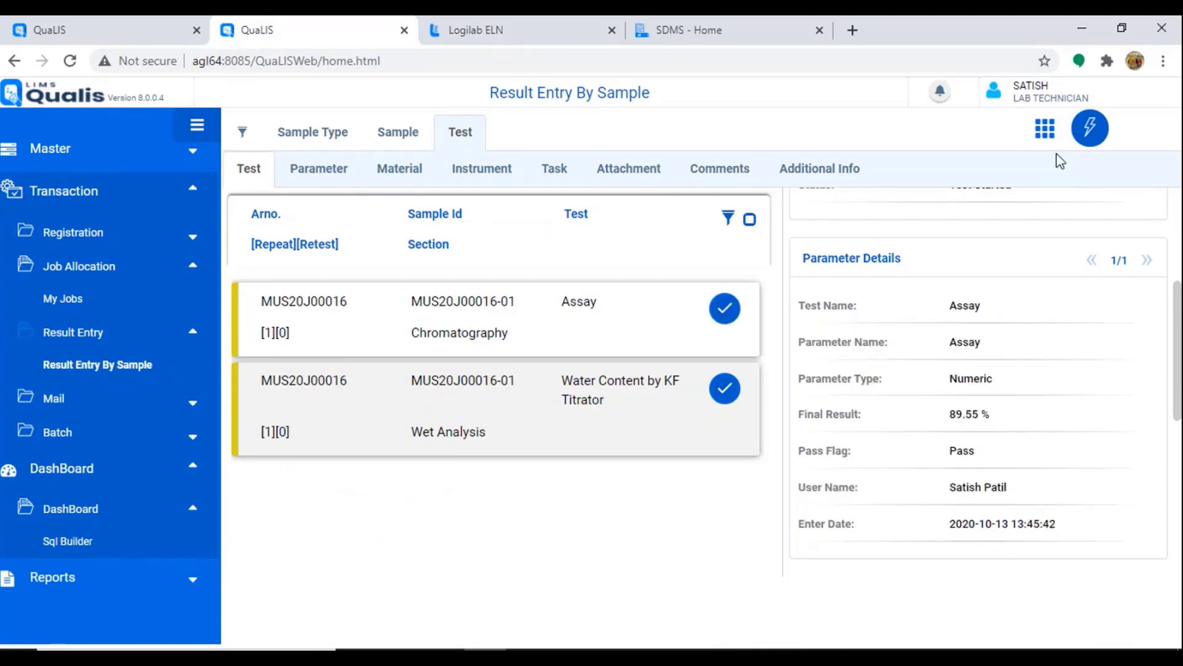
left_click(1090, 129)
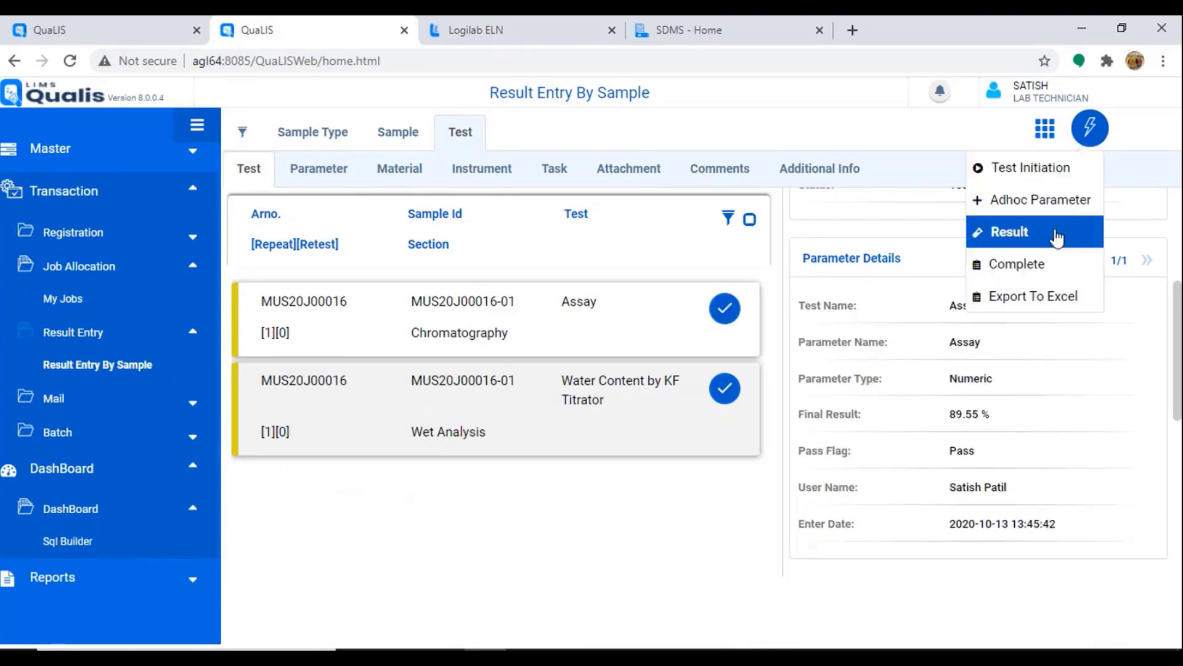
left_click(1039, 266)
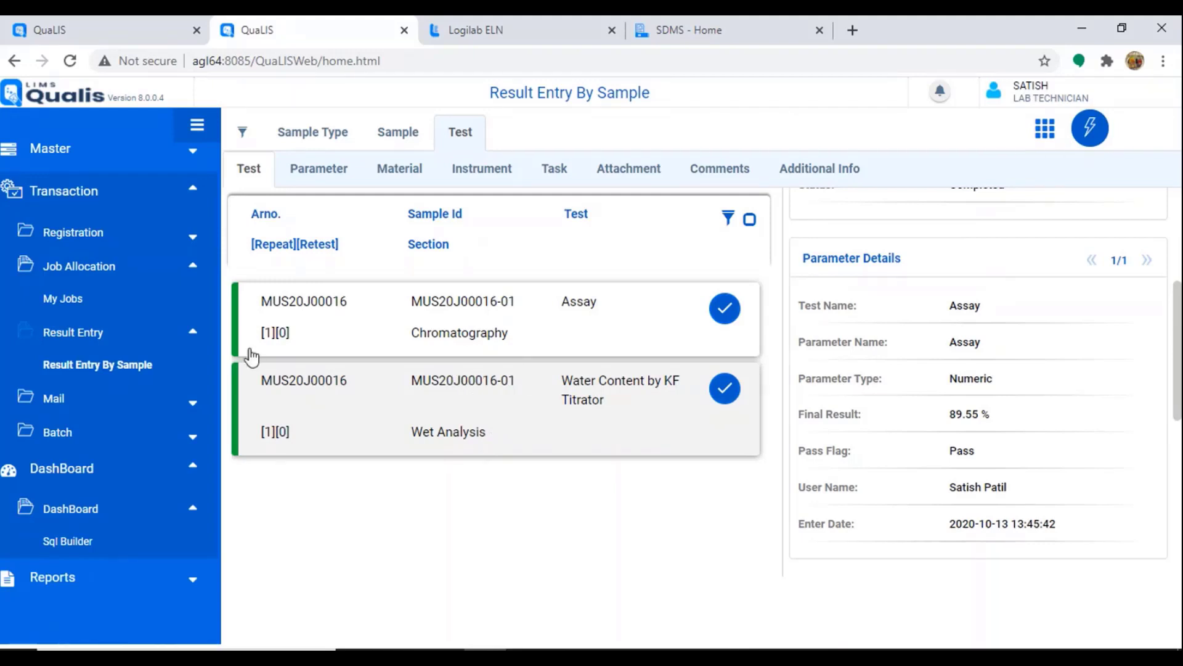
scroll(185, 407, "up", 1)
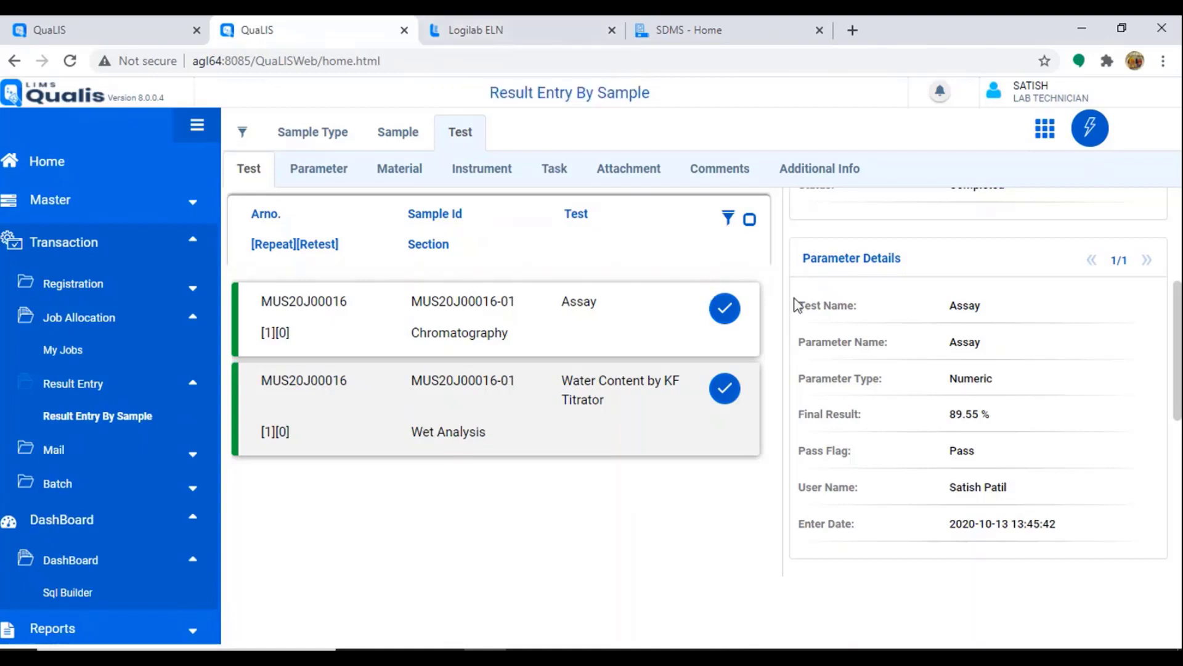
Change the user role to Scientific Officer.
left_click(1090, 132)
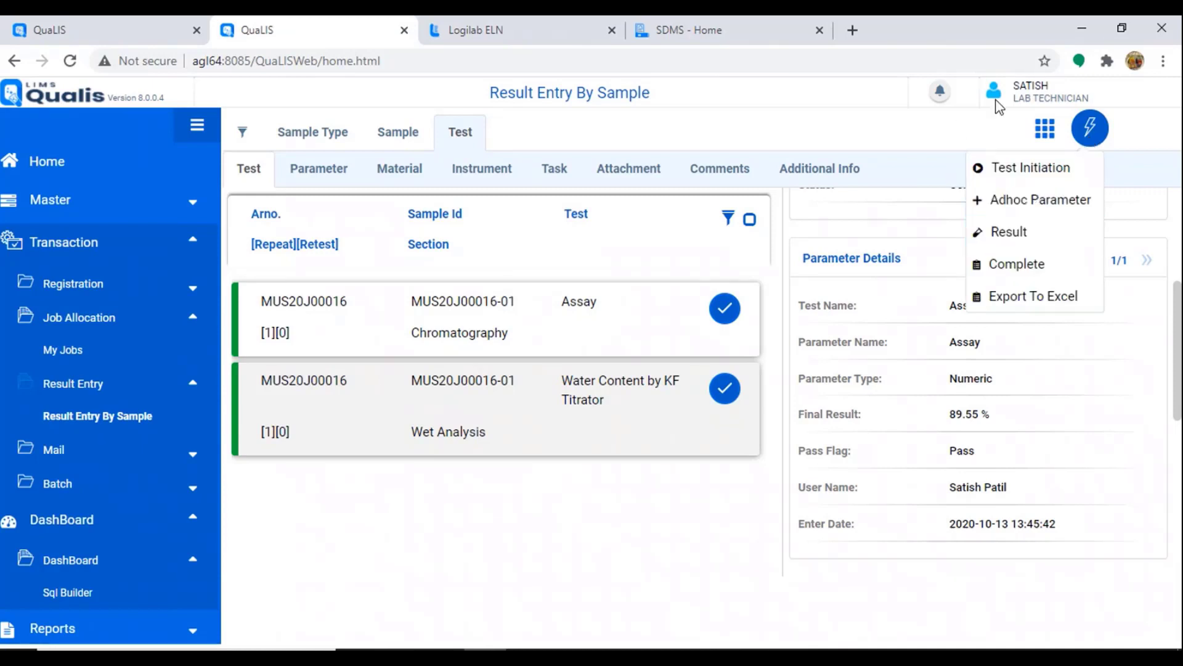
left_click(994, 92)
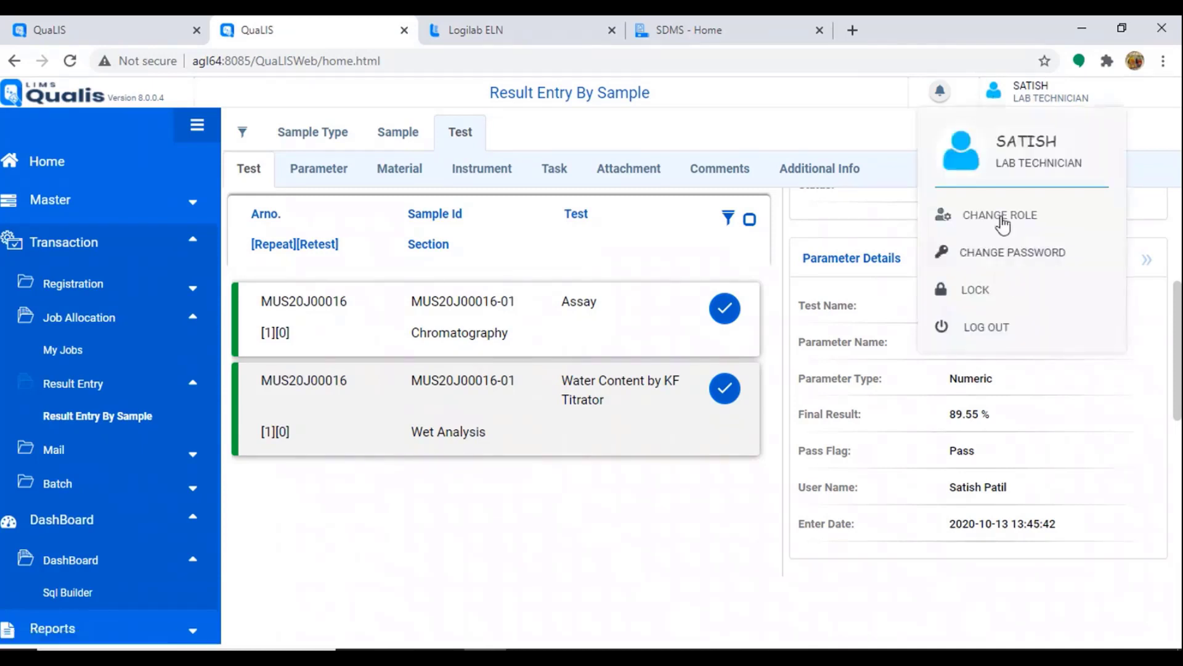
left_click(1001, 217)
left_click(560, 196)
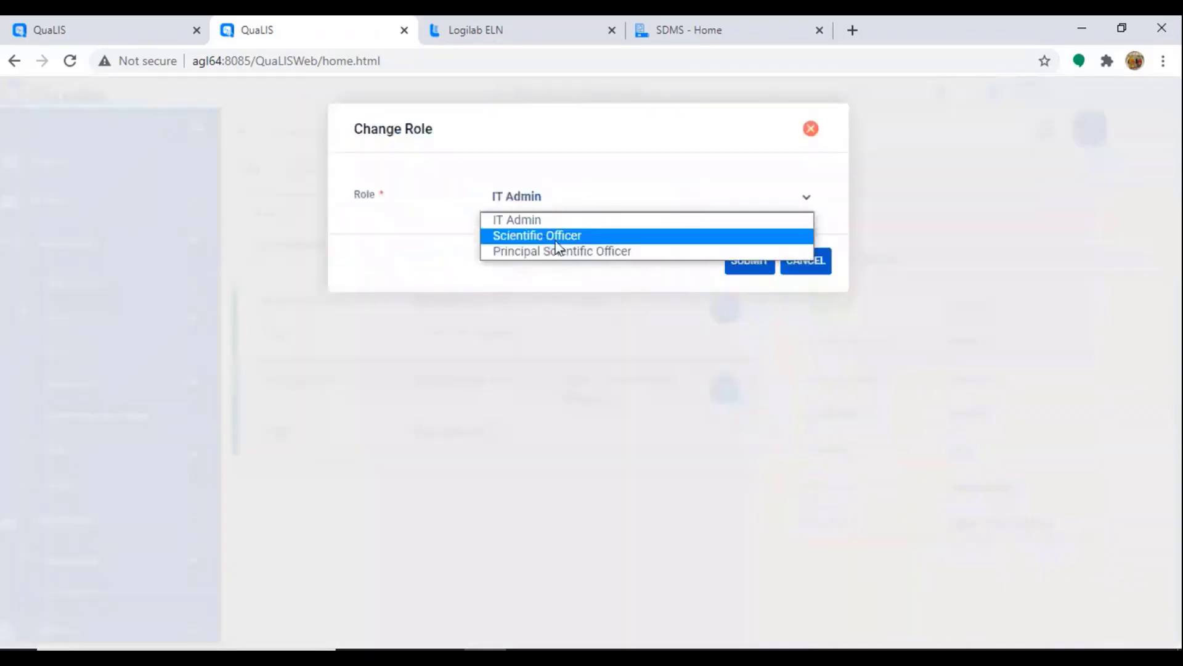
left_click(545, 239)
left_click(747, 260)
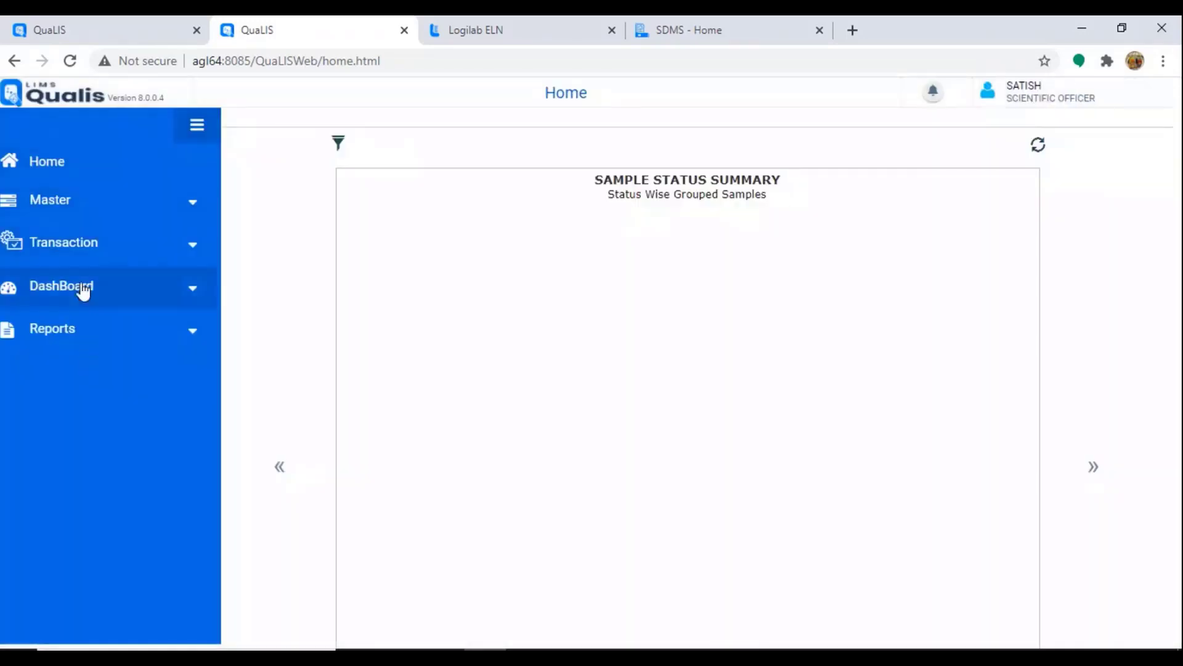
Go to the Approval screen, check the test statuses and open PharmaWorld's Paracetamol sample record.
left_click(97, 253)
left_click(68, 387)
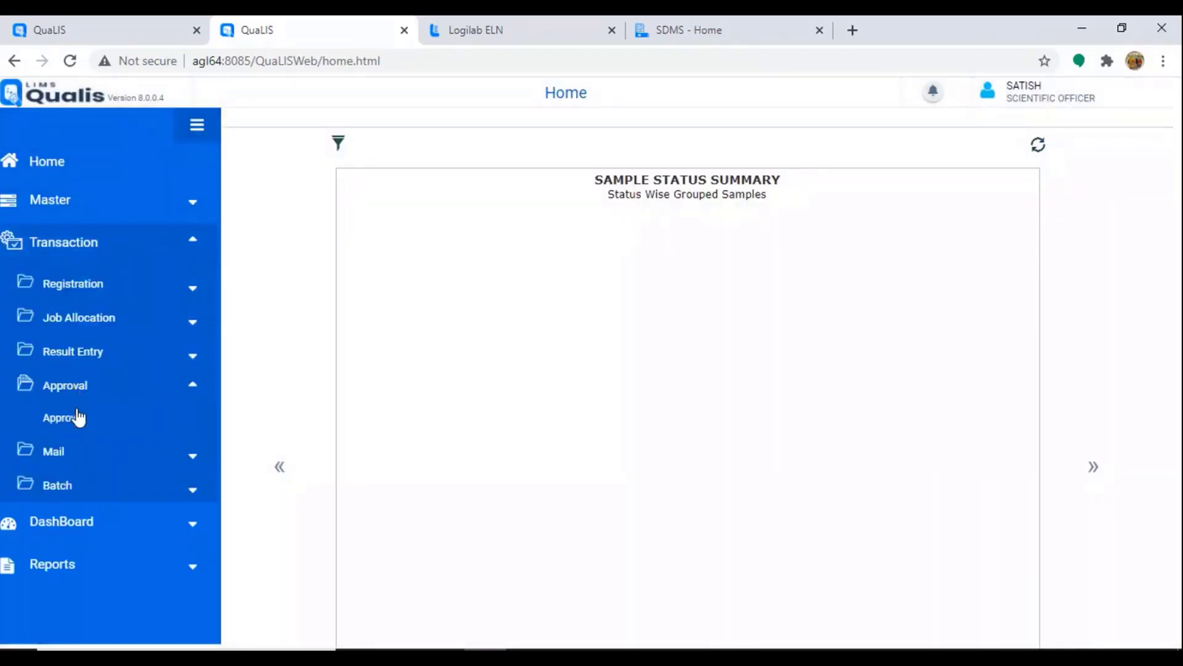
left_click(69, 419)
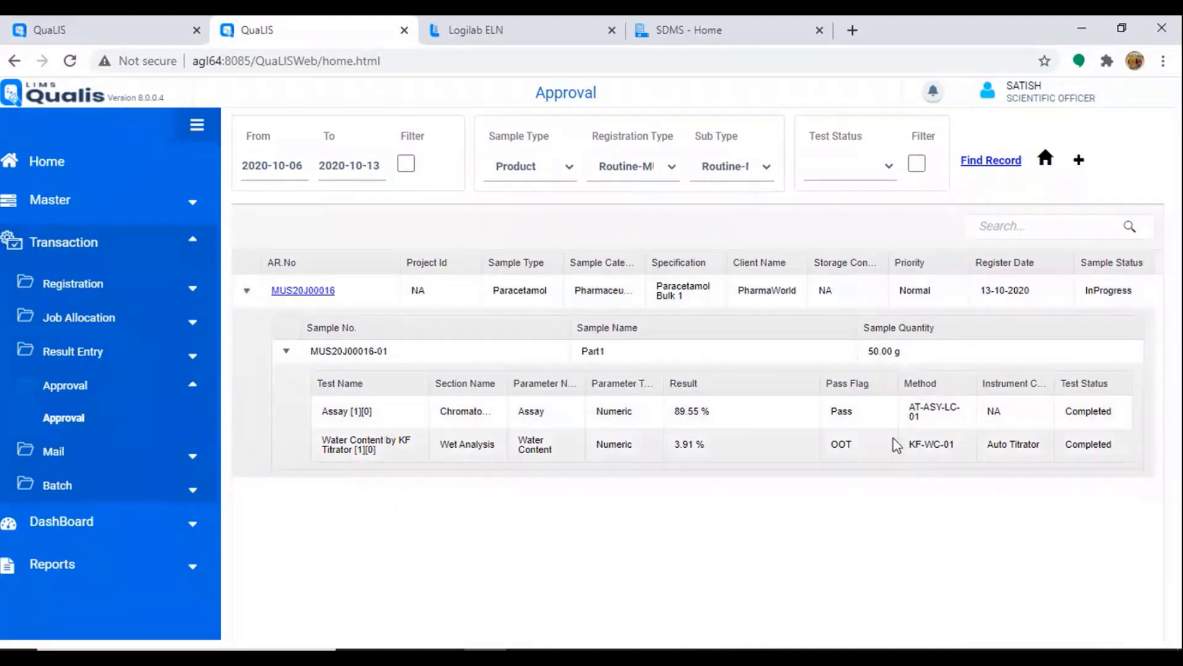
left_click_drag(1072, 412, 1113, 411)
left_click(305, 294)
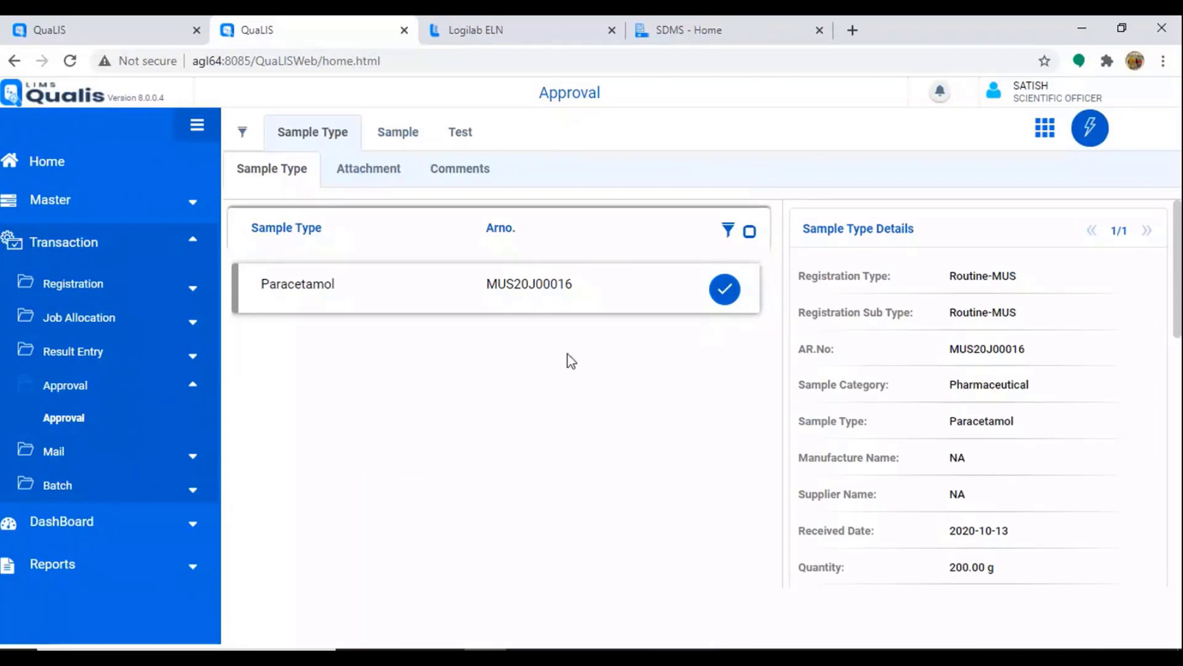
Check the instrument, task and attachment details recorded for the Water Content by KF Titrator test.
left_click(416, 141)
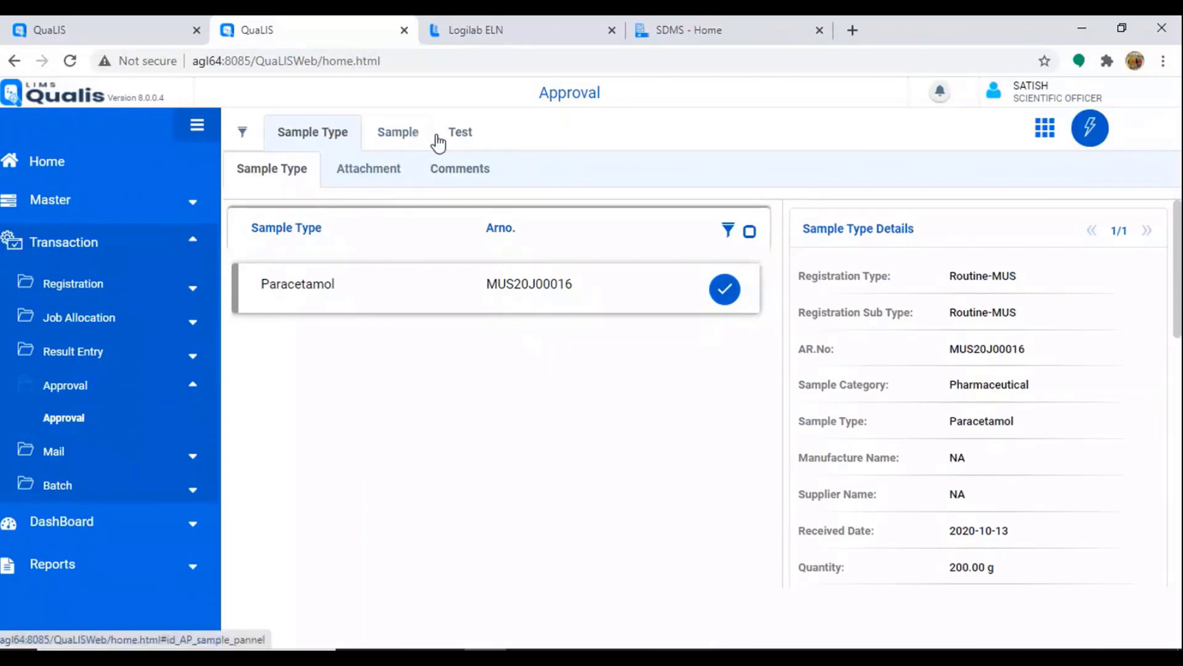
left_click(468, 139)
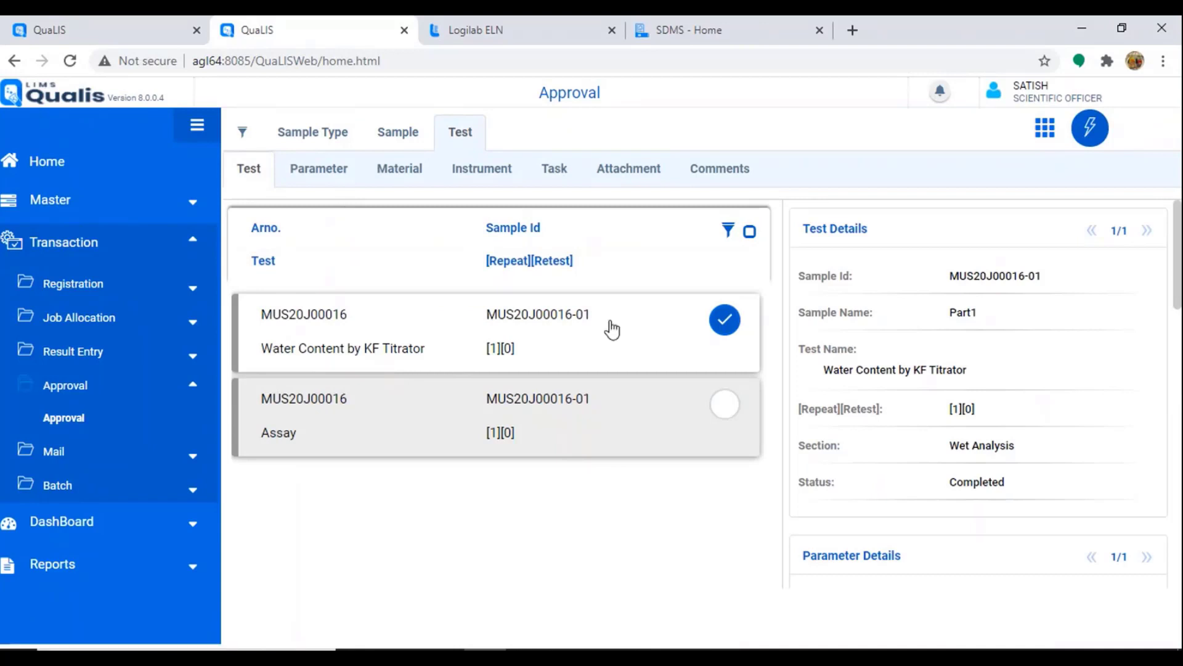
left_click(405, 180)
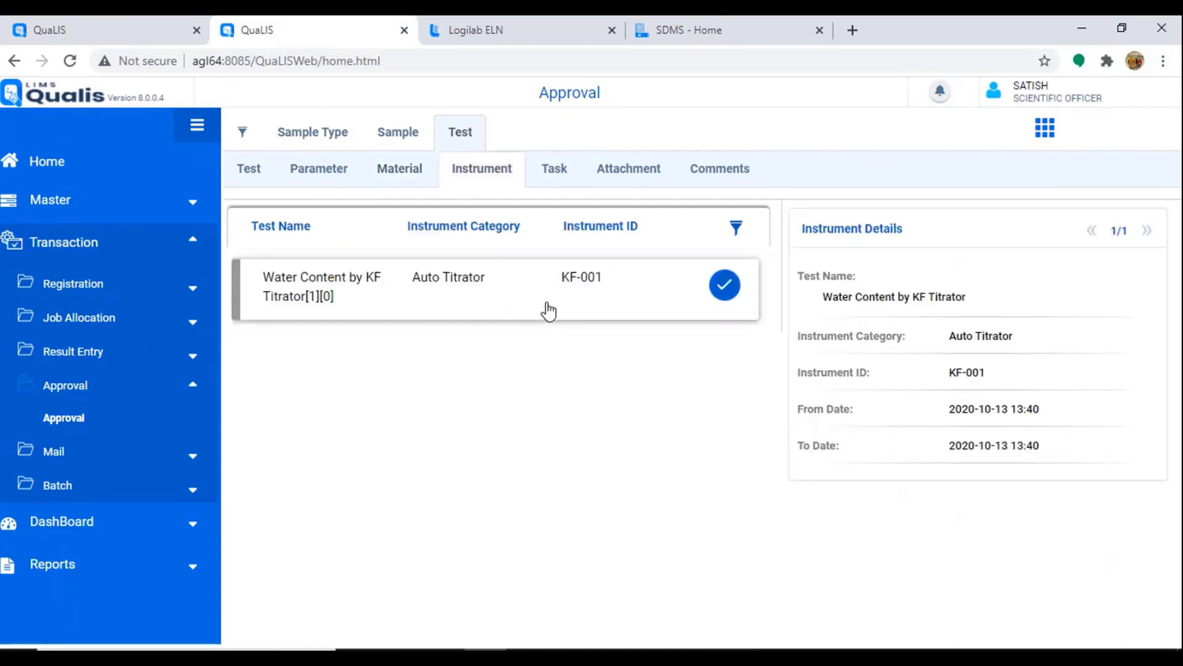
left_click(568, 193)
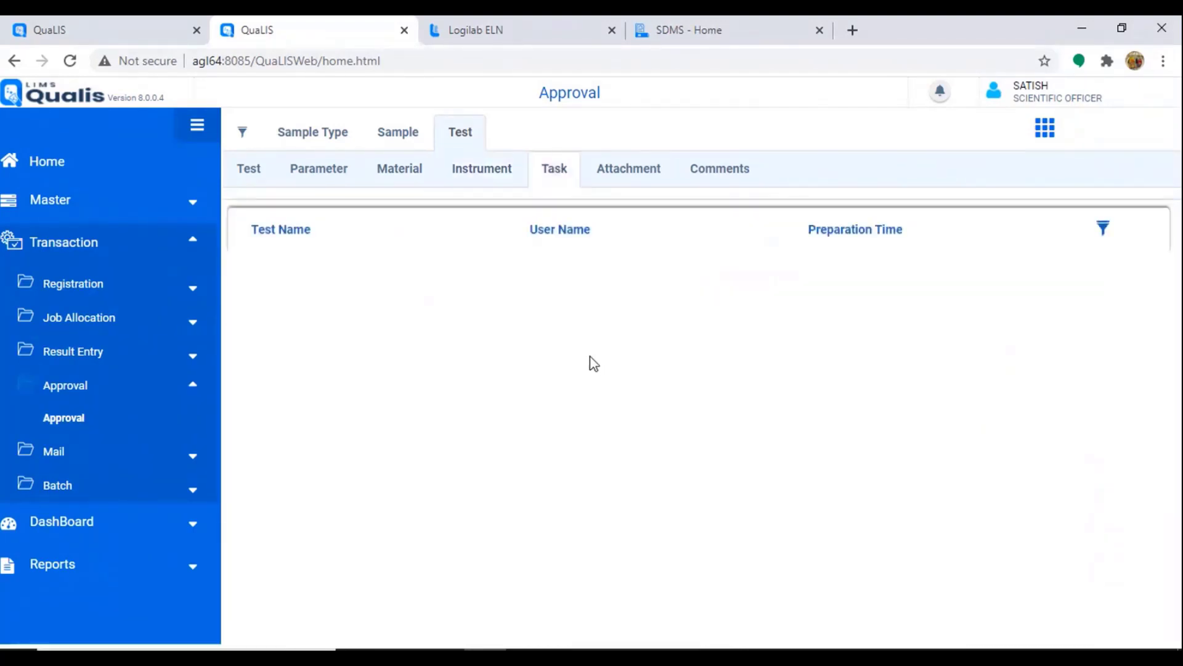
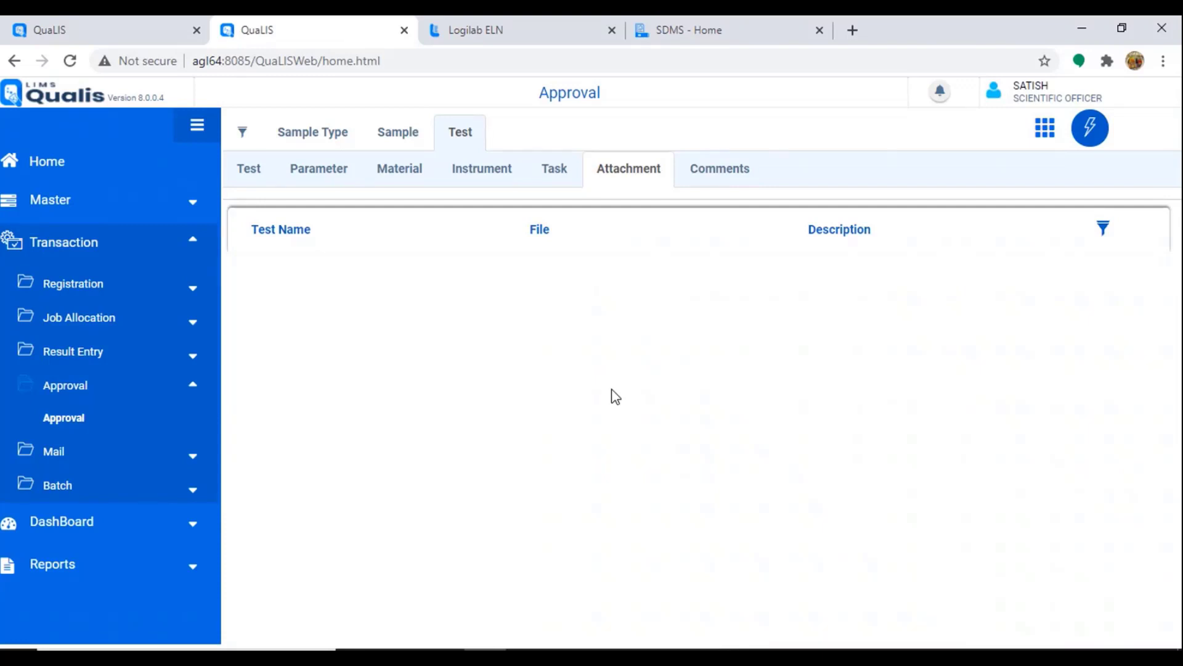
left_click(238, 173)
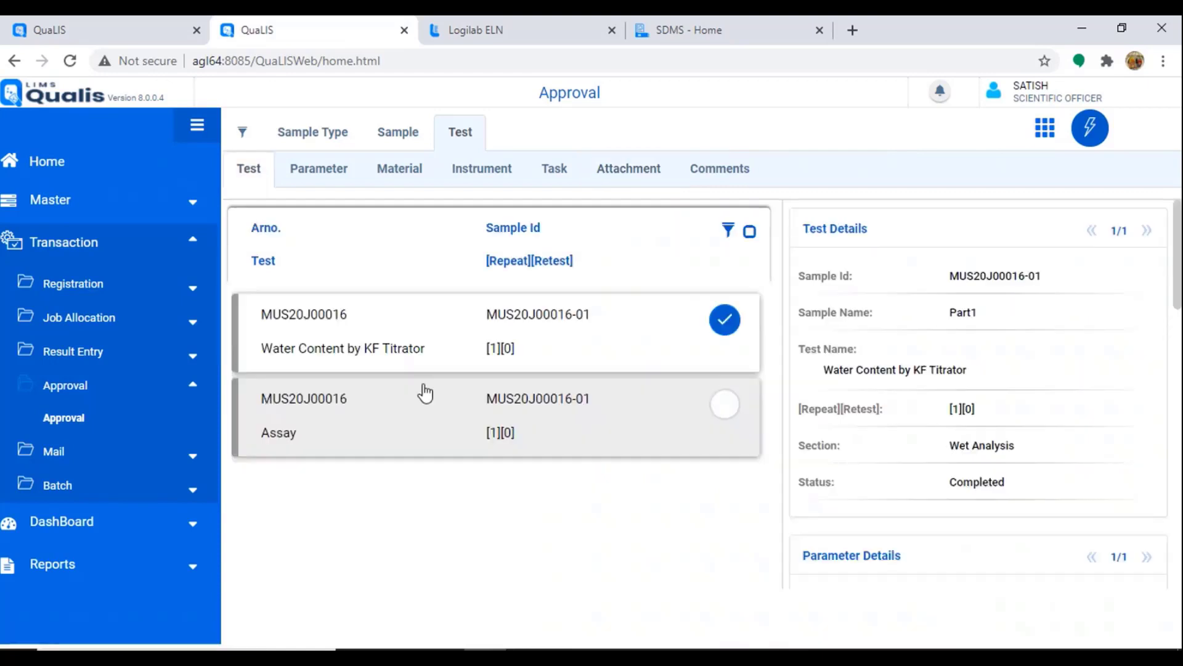
Mark the Water Content and Assay tests as Reviewed, e-signing with the account password, comment "OK" and the agreement accepted.
left_click(748, 452)
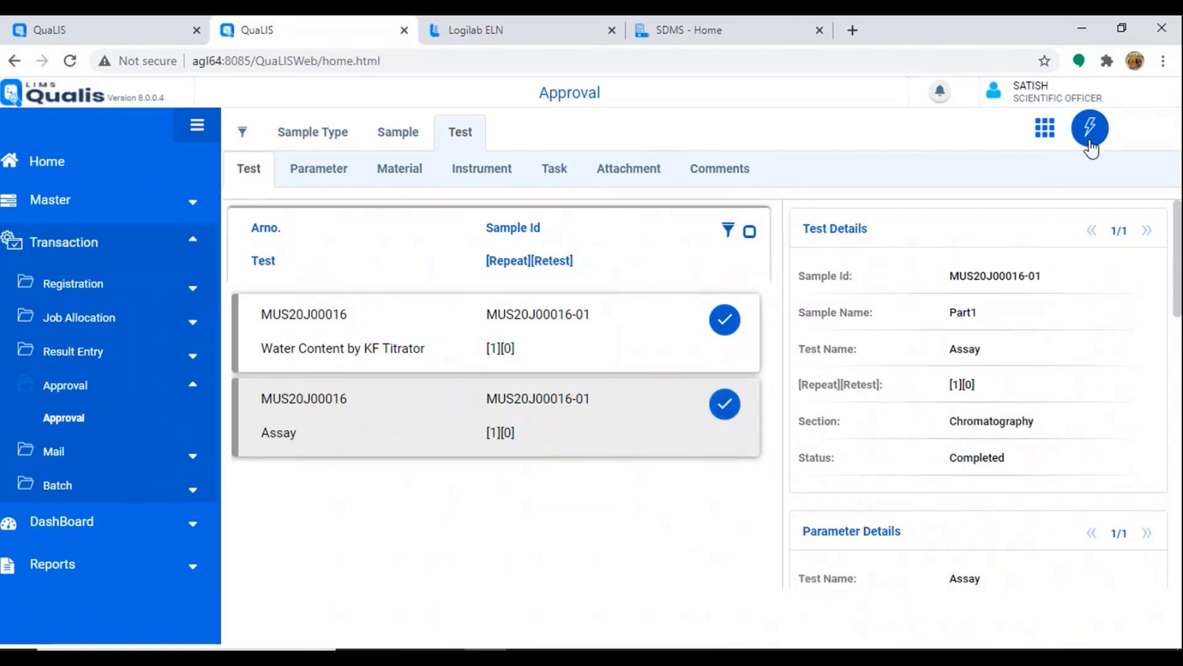
left_click(1089, 142)
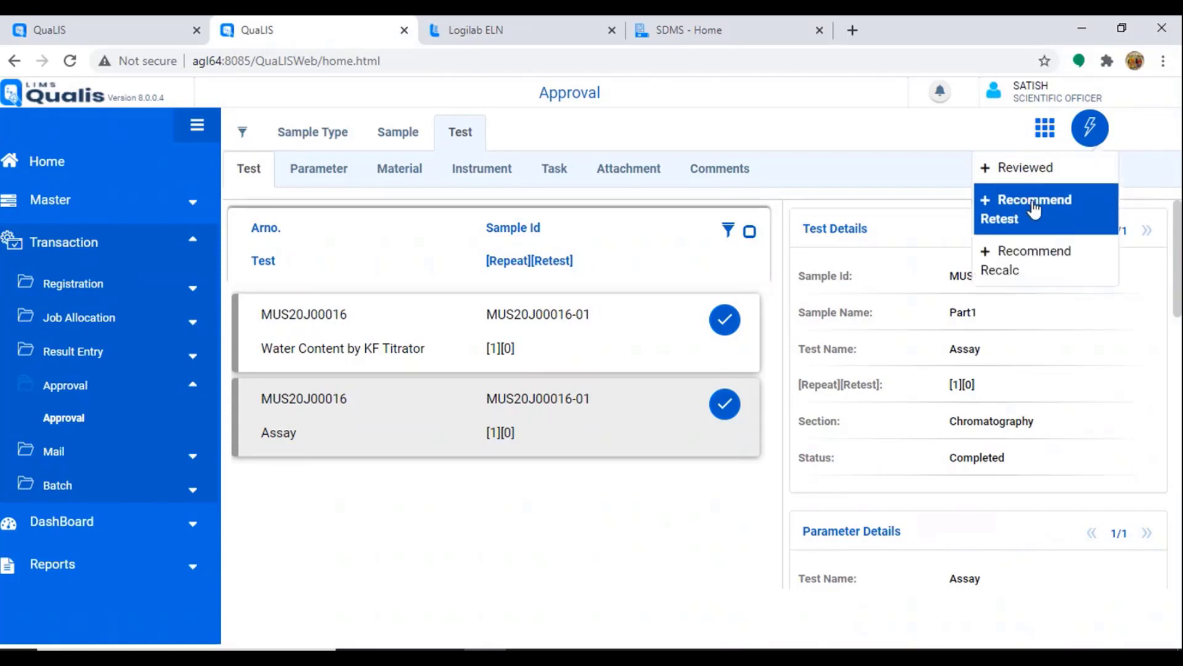
left_click(1026, 173)
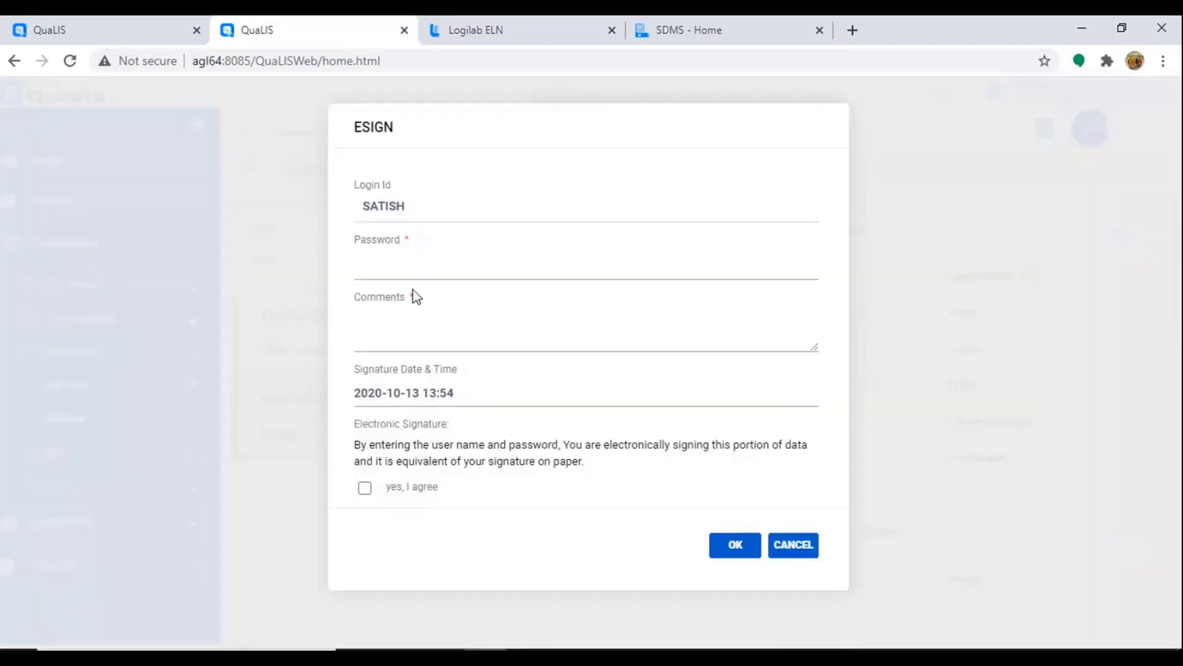
left_click(374, 269)
type("*****")
key("Tab")
type("OK")
key("Tab")
key("space")
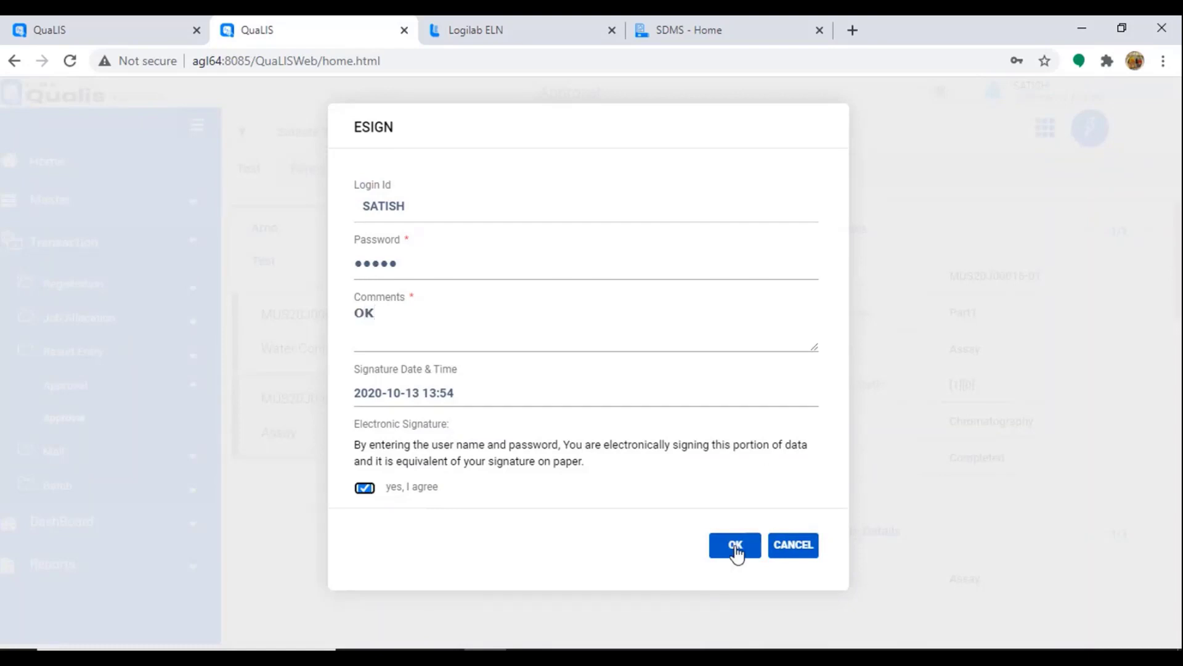
double_click(444, 267)
type("•••")
left_click(726, 550)
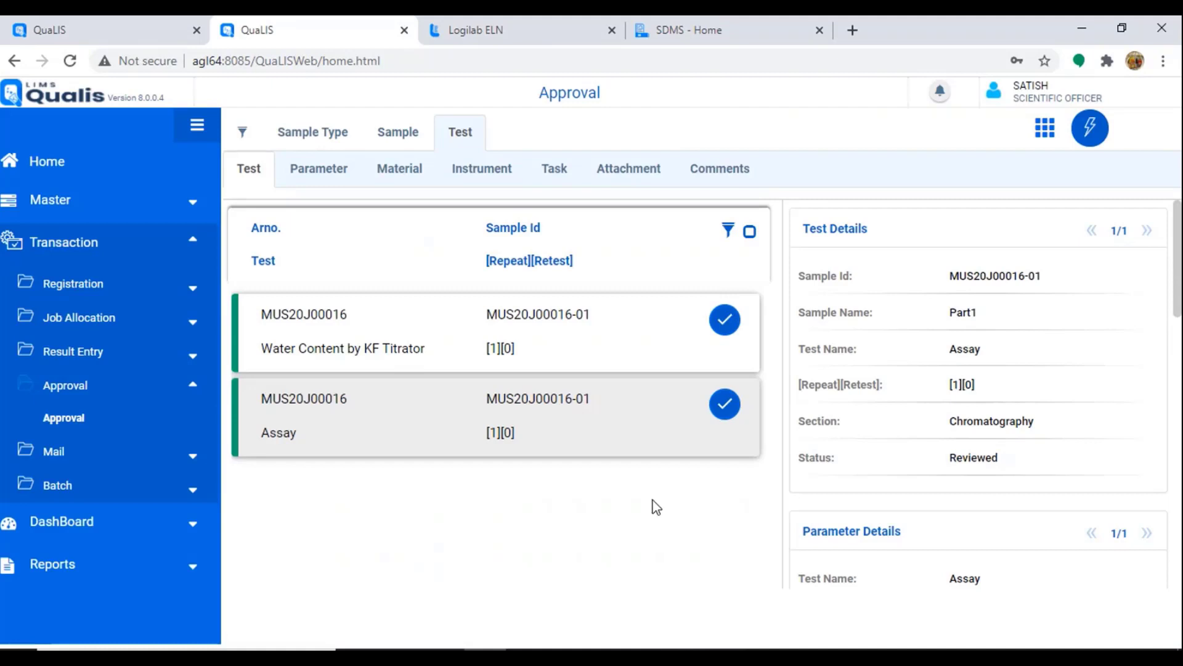
Change the user role to Principal Scientific Officer.
left_click(1079, 143)
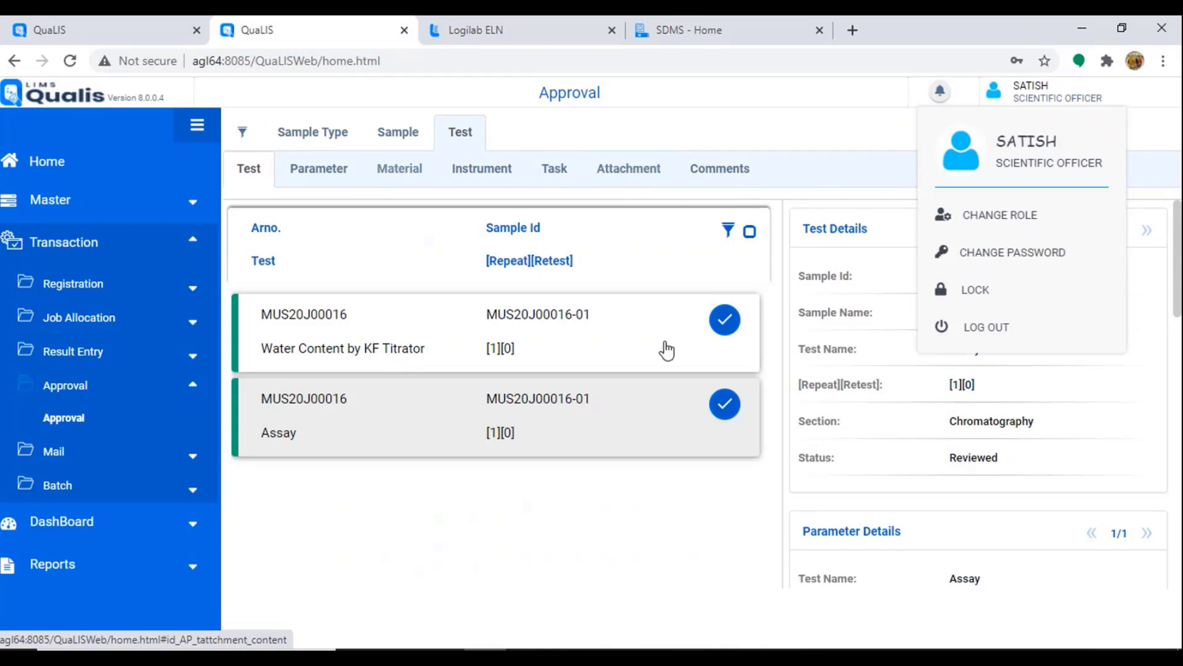
left_click(644, 480)
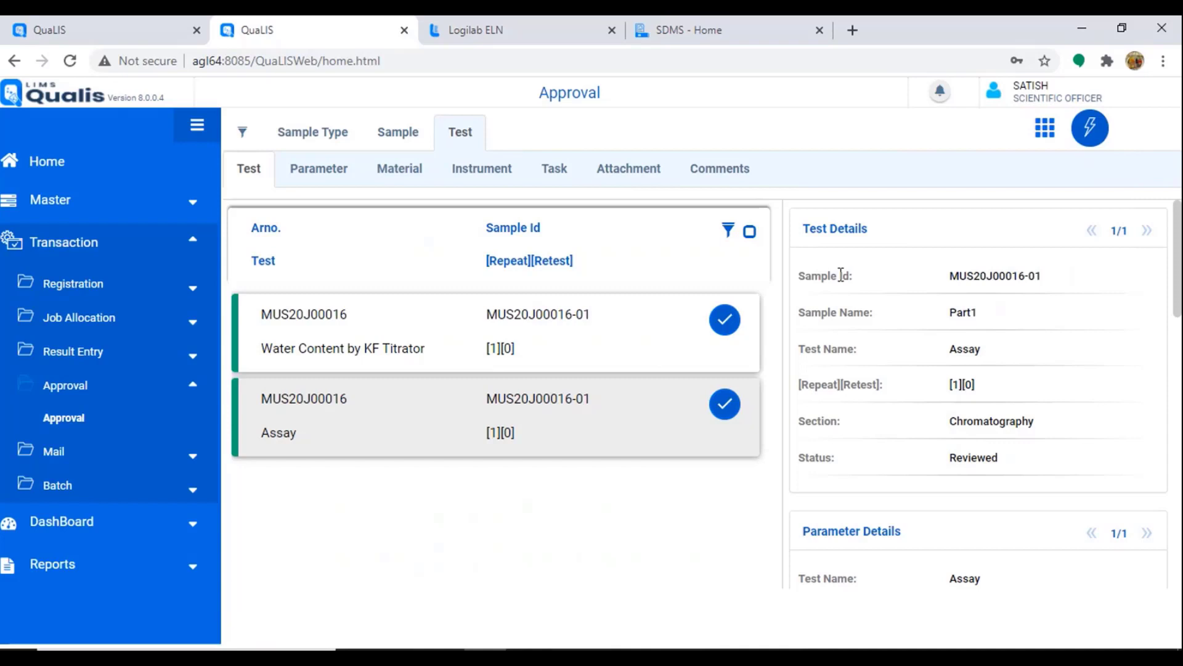
left_click(995, 96)
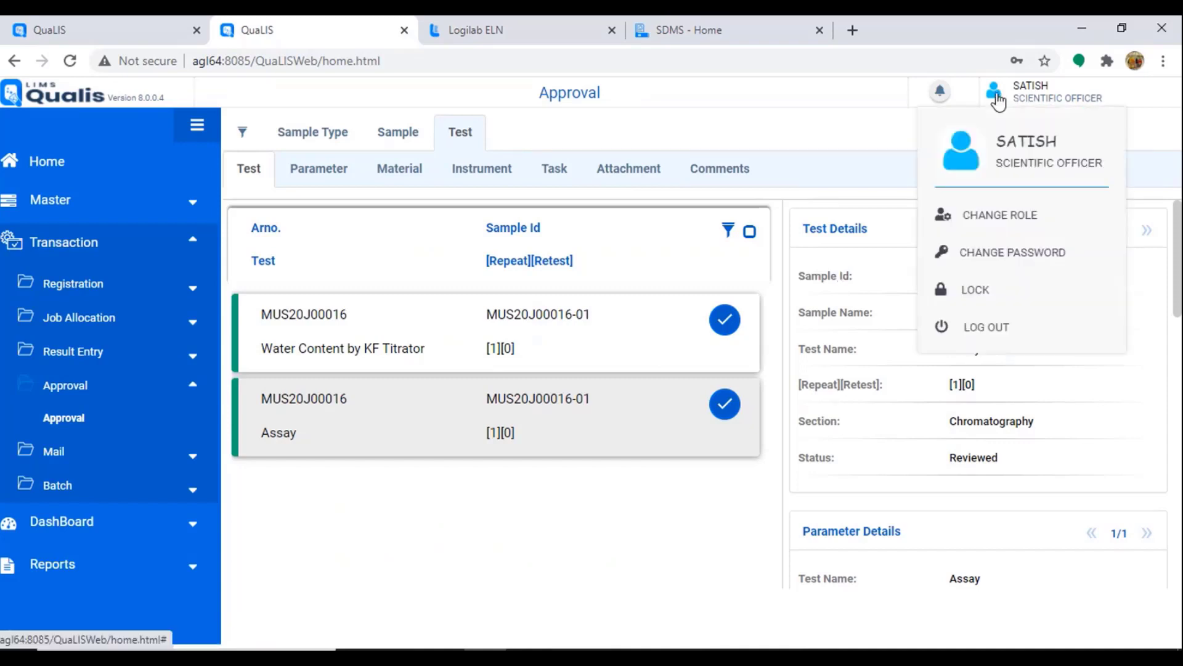
left_click(985, 214)
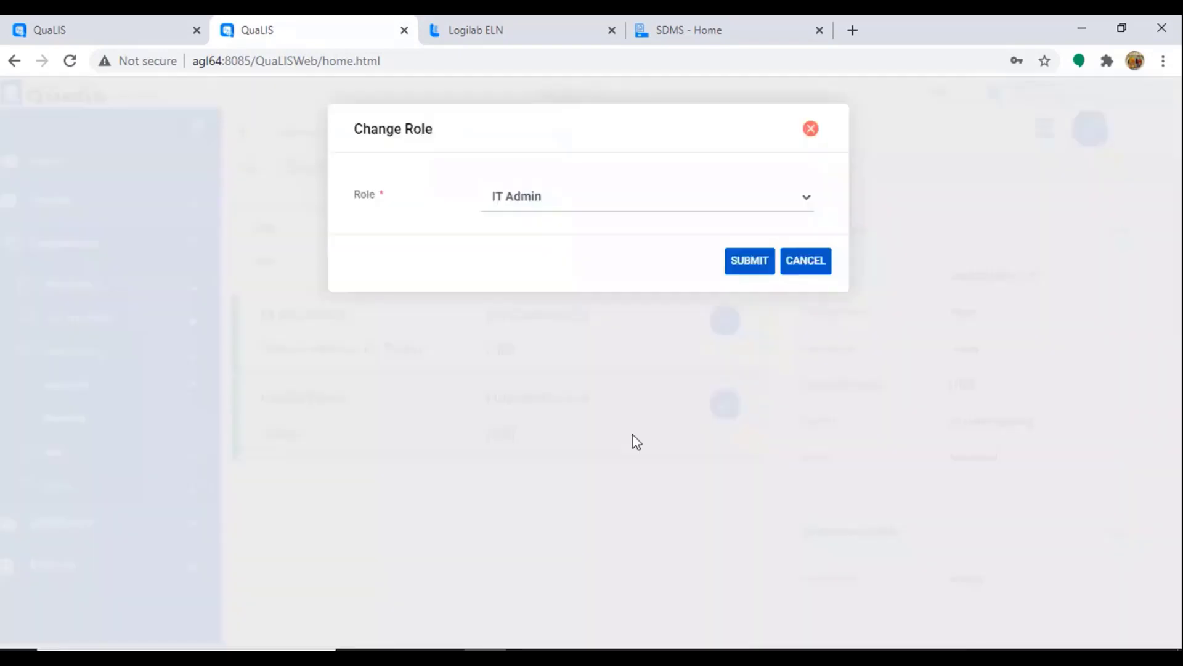
left_click(617, 196)
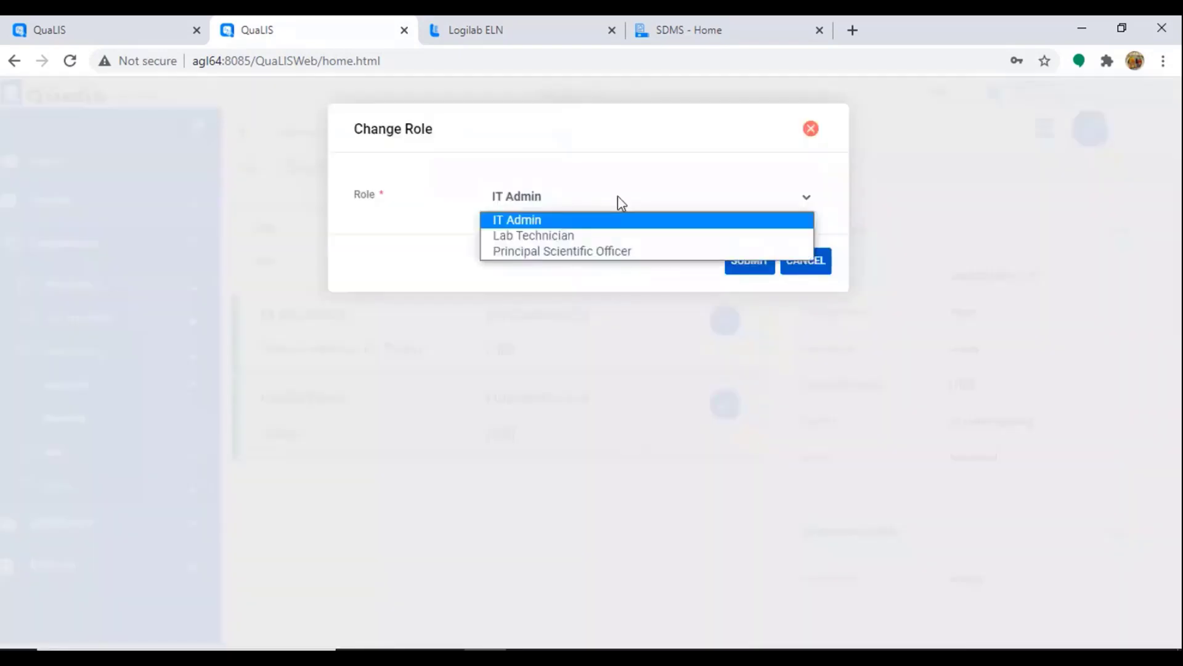
left_click(548, 252)
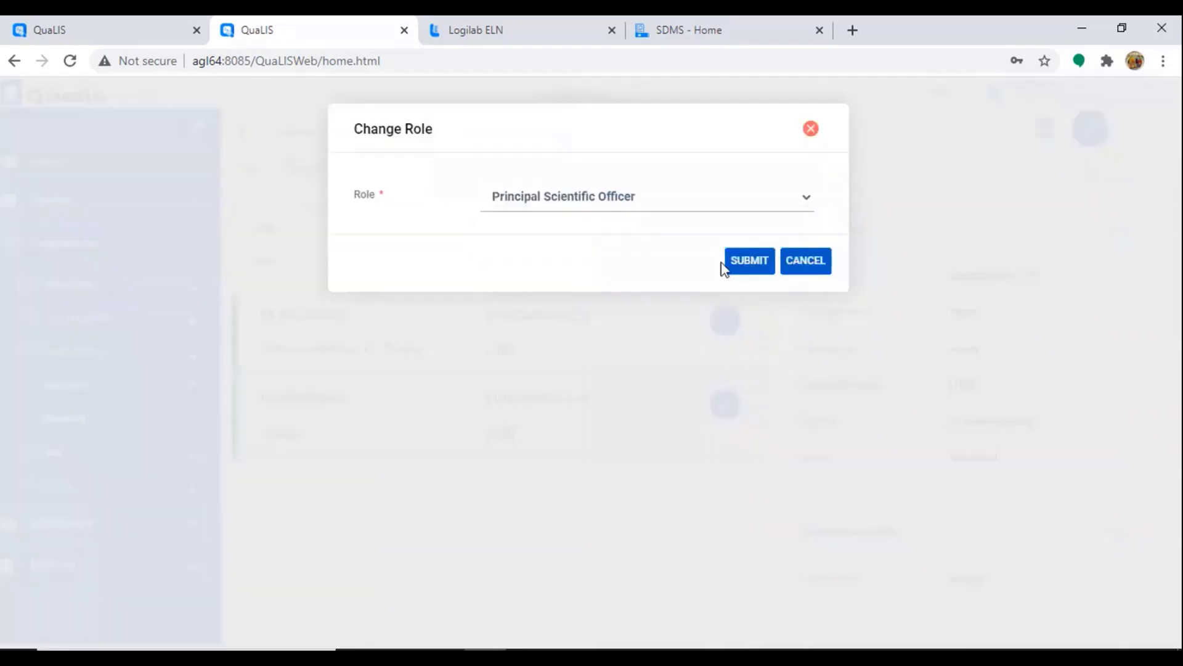
left_click(752, 265)
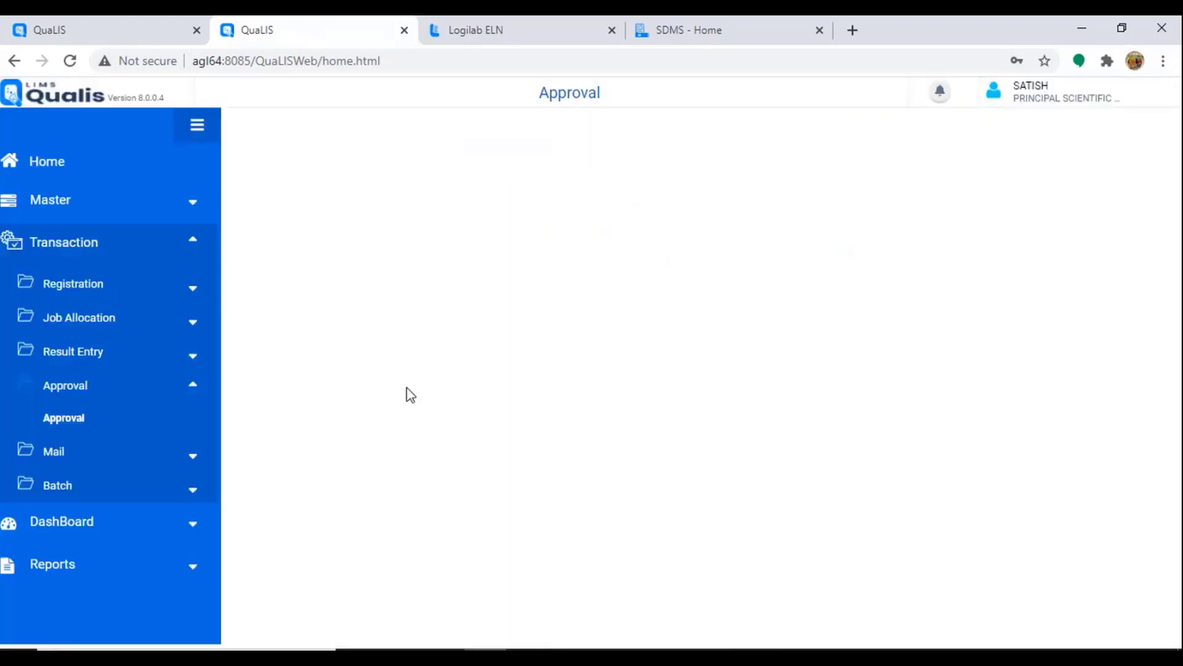
Switch the user role back to Scientific Officer.
left_click(994, 99)
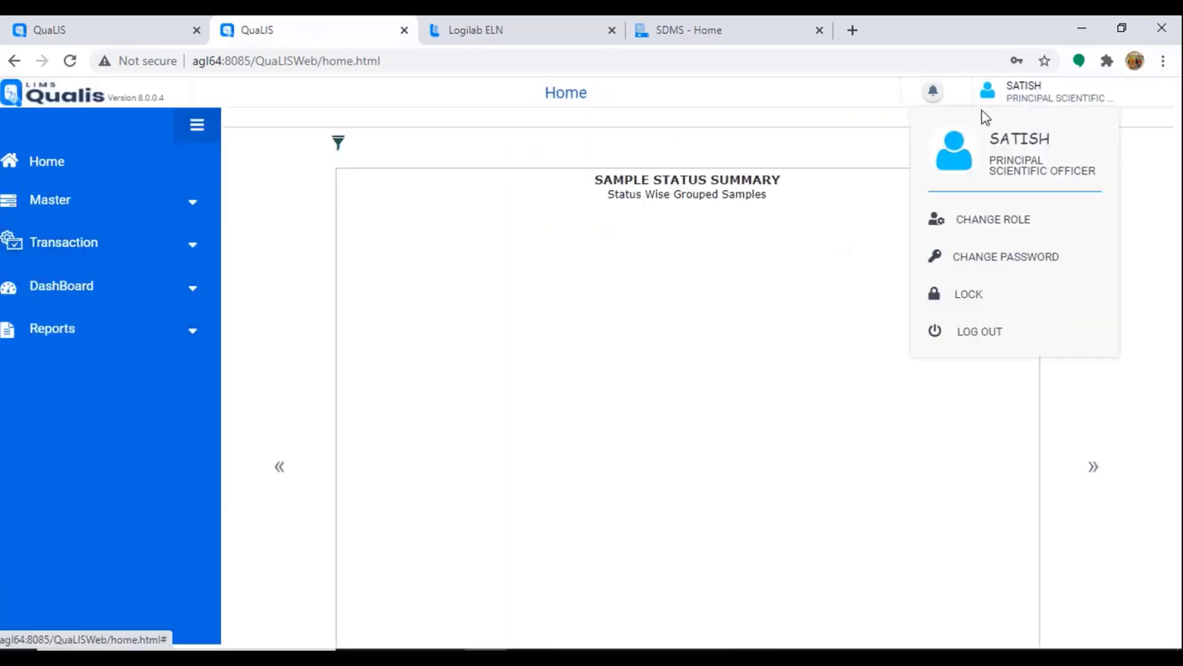
left_click(996, 219)
left_click(562, 205)
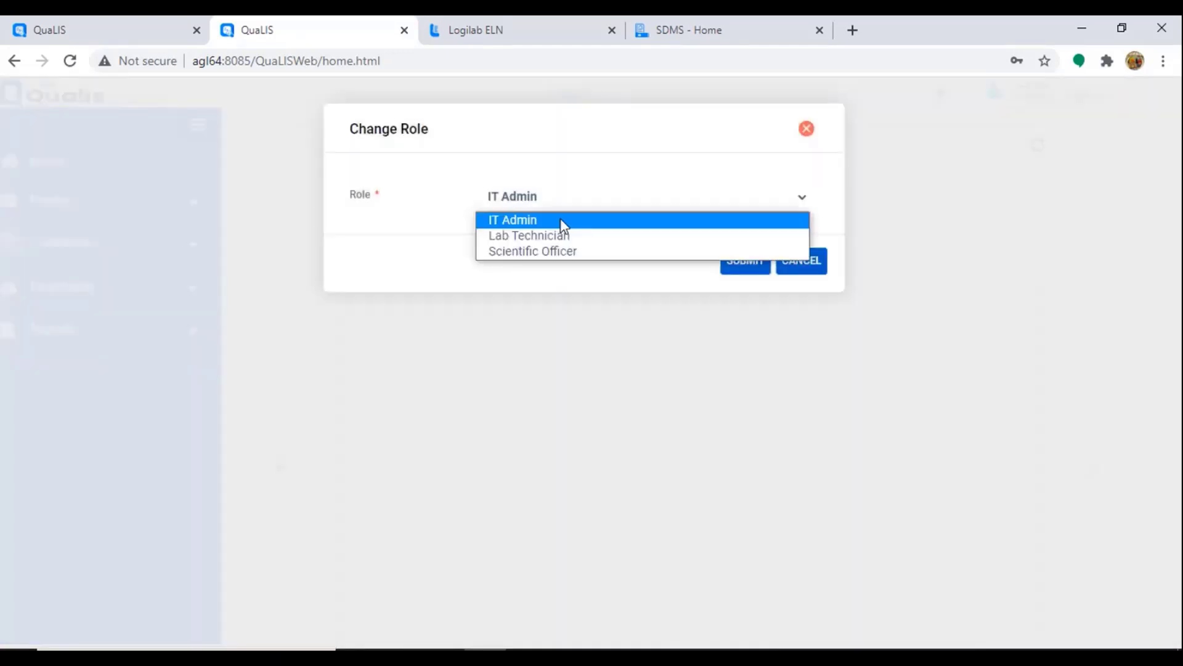
left_click(744, 259)
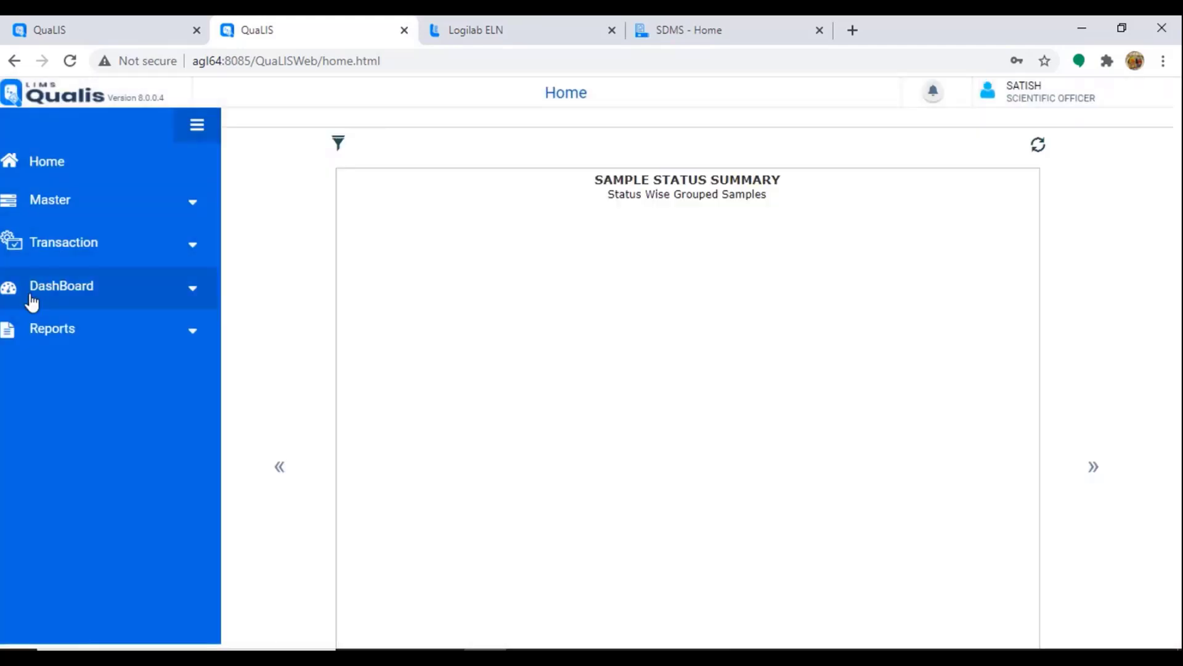
Go to the Approval screen, find the registered records and open PharmaWorld's Paracetamol sample record.
left_click(77, 246)
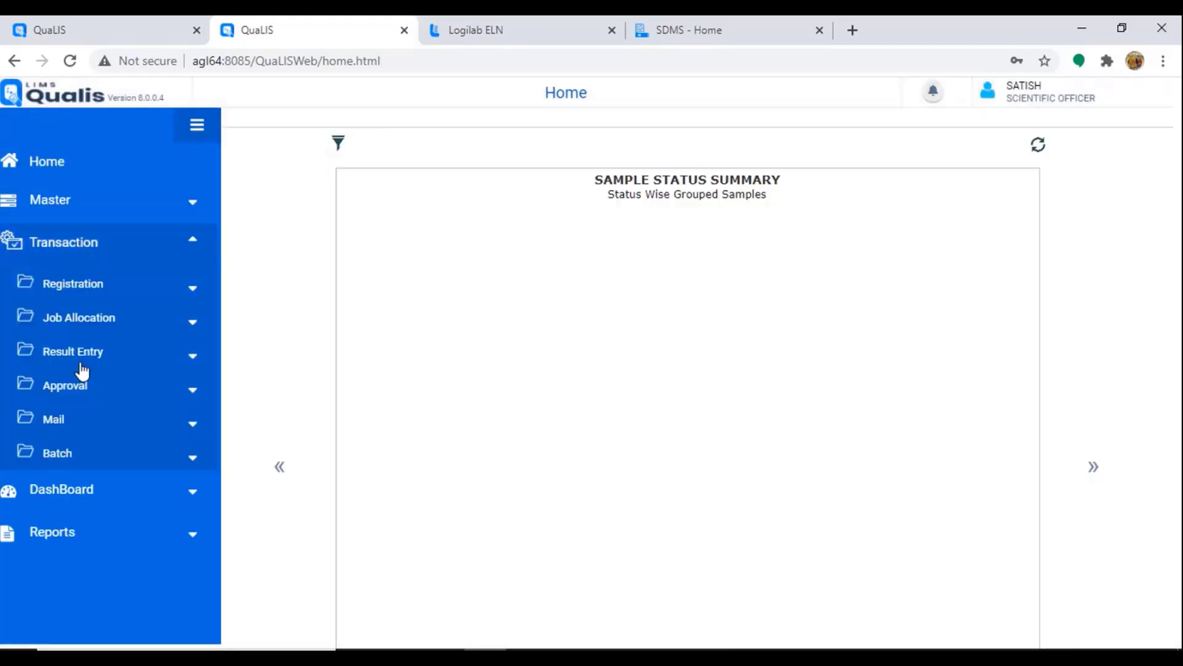
left_click(85, 399)
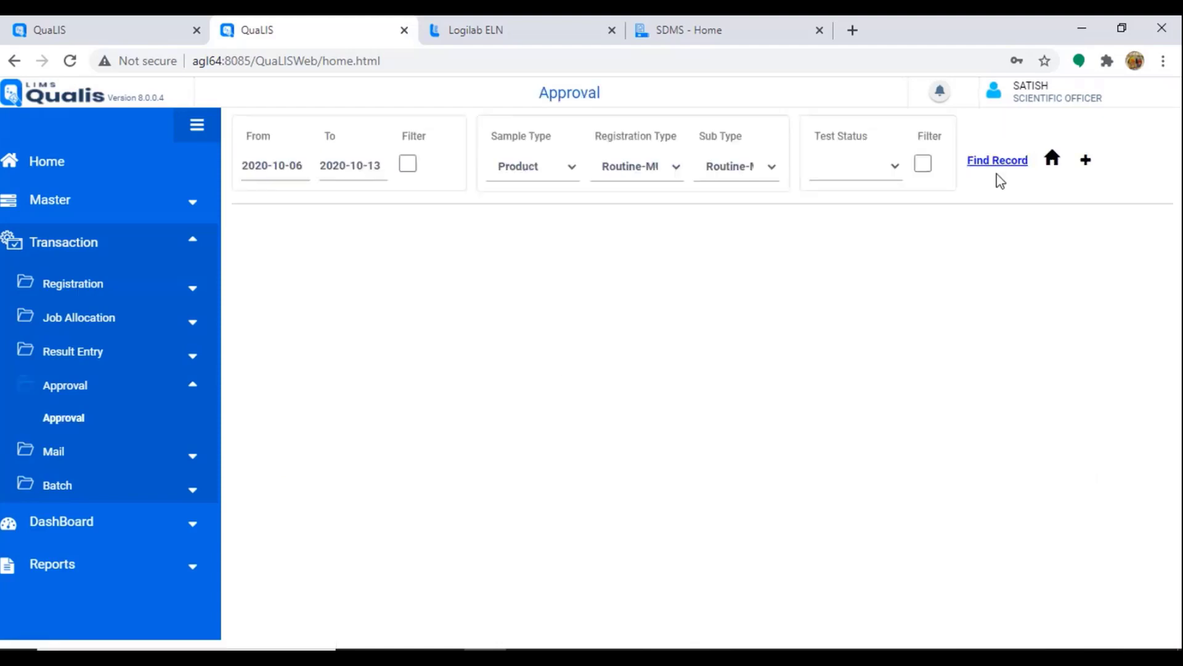
left_click(998, 164)
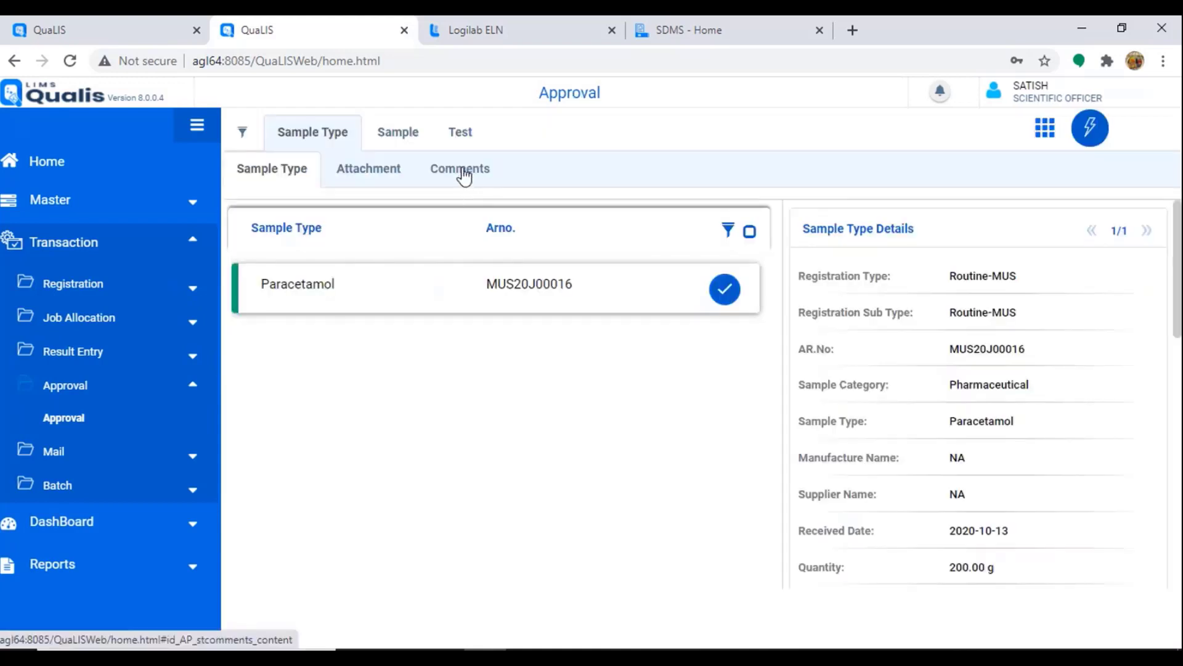
Add the sample type comment "All tests and attachments are satisfactory" to the Paracetamol sample.
left_click(464, 177)
left_click(464, 176)
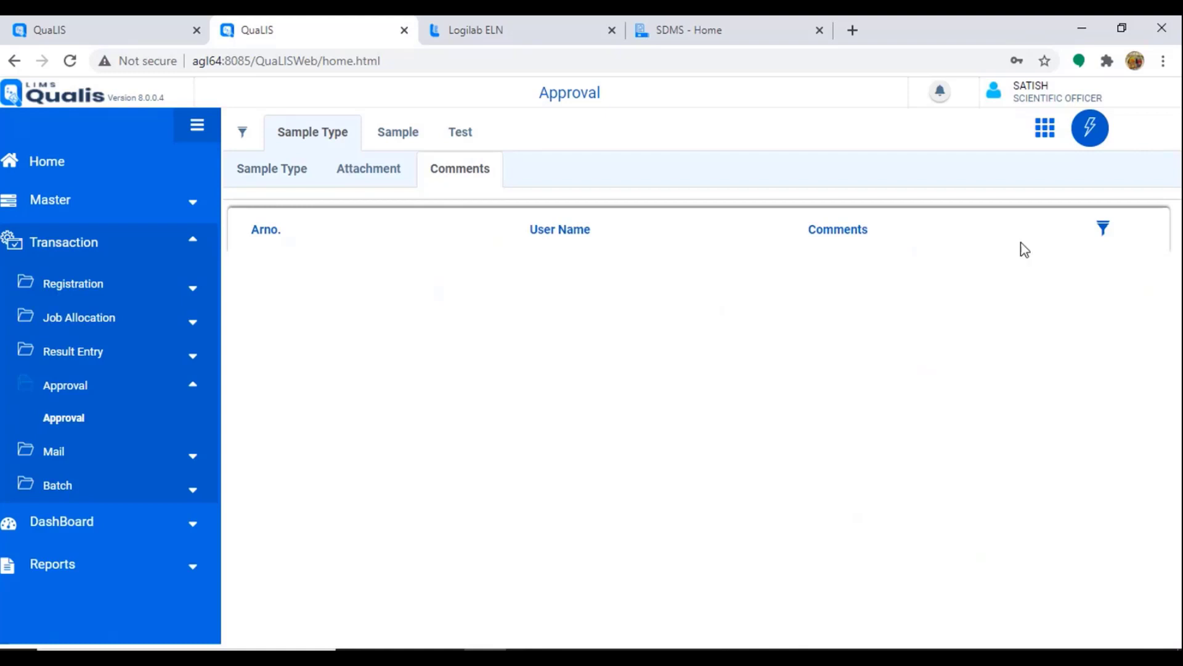
left_click(1090, 128)
left_click(1043, 168)
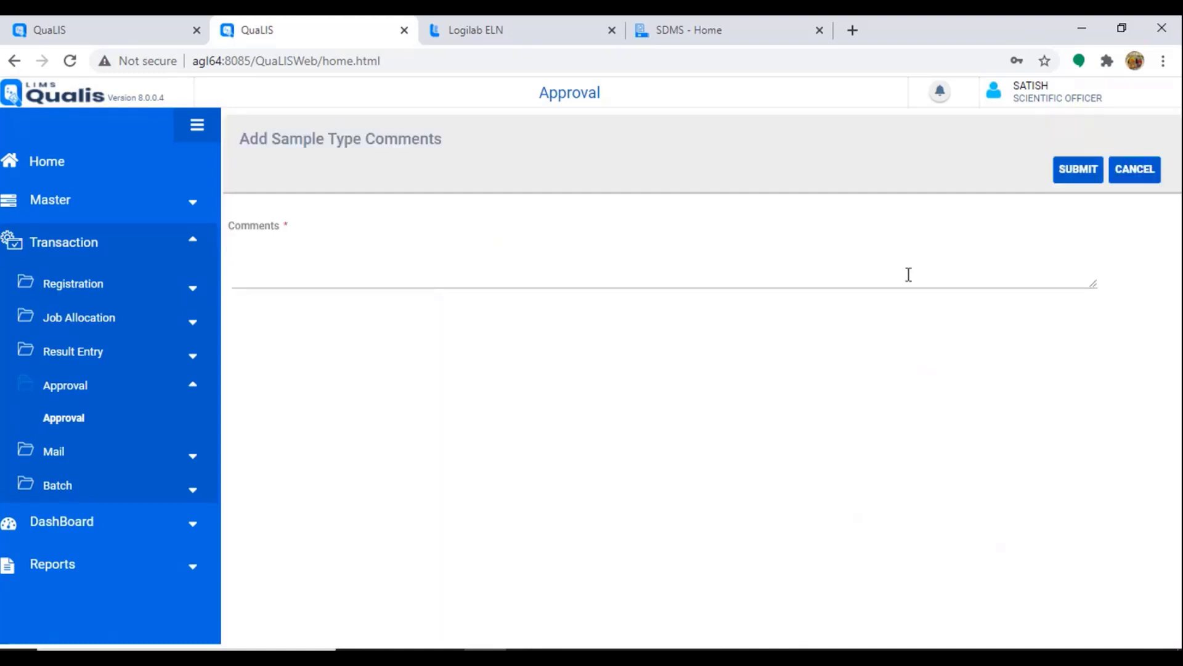
left_click(375, 270)
type("A")
type("ll te4sts anmd")
key("BackSpace")
key("BackSpace")
key("BackSpace")
key("BackSpace")
key("BackSpace")
key("BackSpace")
key("BackSpace")
key("BackSpace")
key("BackSpace")
type("ste")
key("BackSpace")
type("sm a")
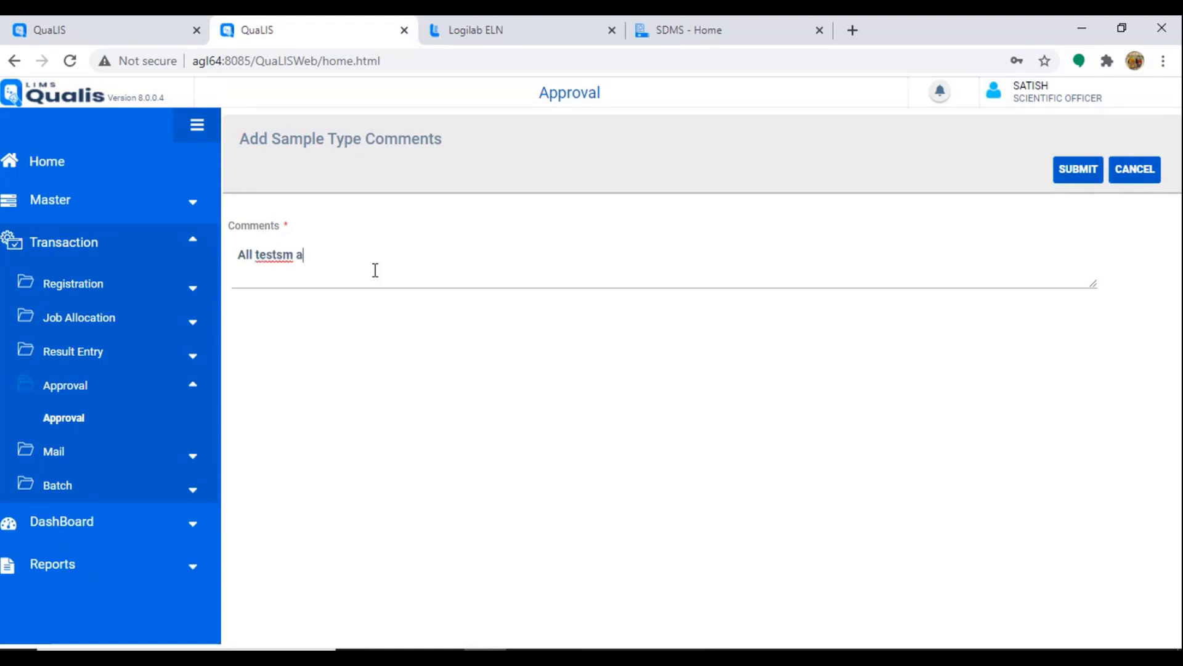
key("BackSpace")
key("BackSpace")
key("BackSpace")
type("m")
key("BackSpace")
type("and attachments")
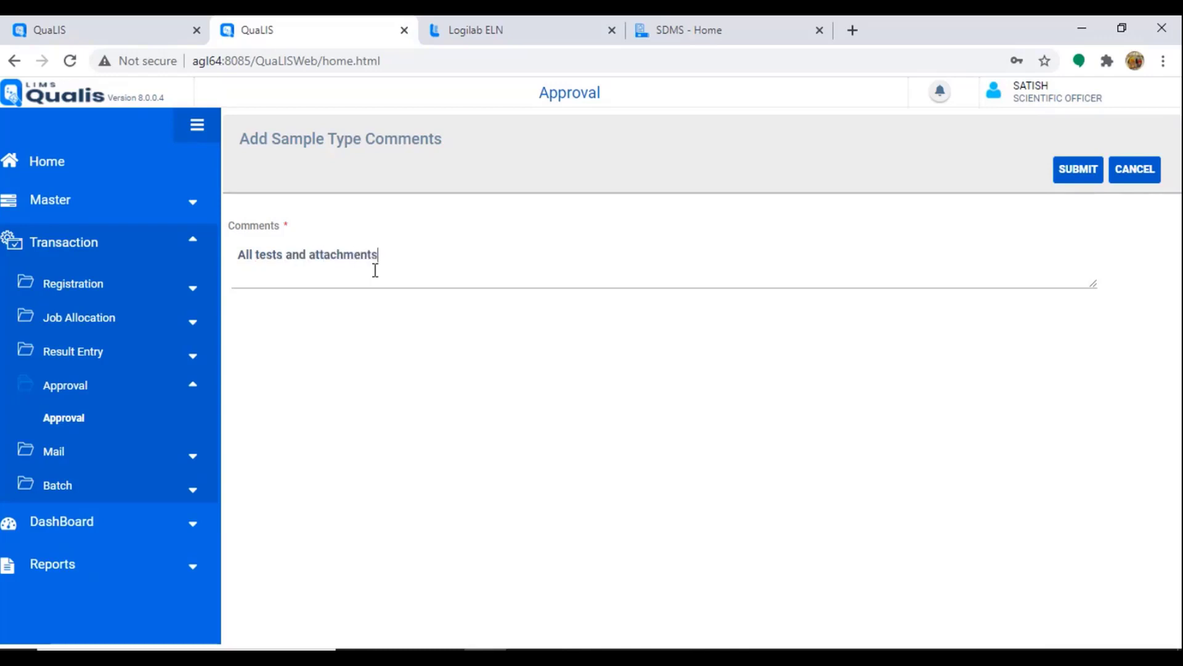
type(" are satisfactory")
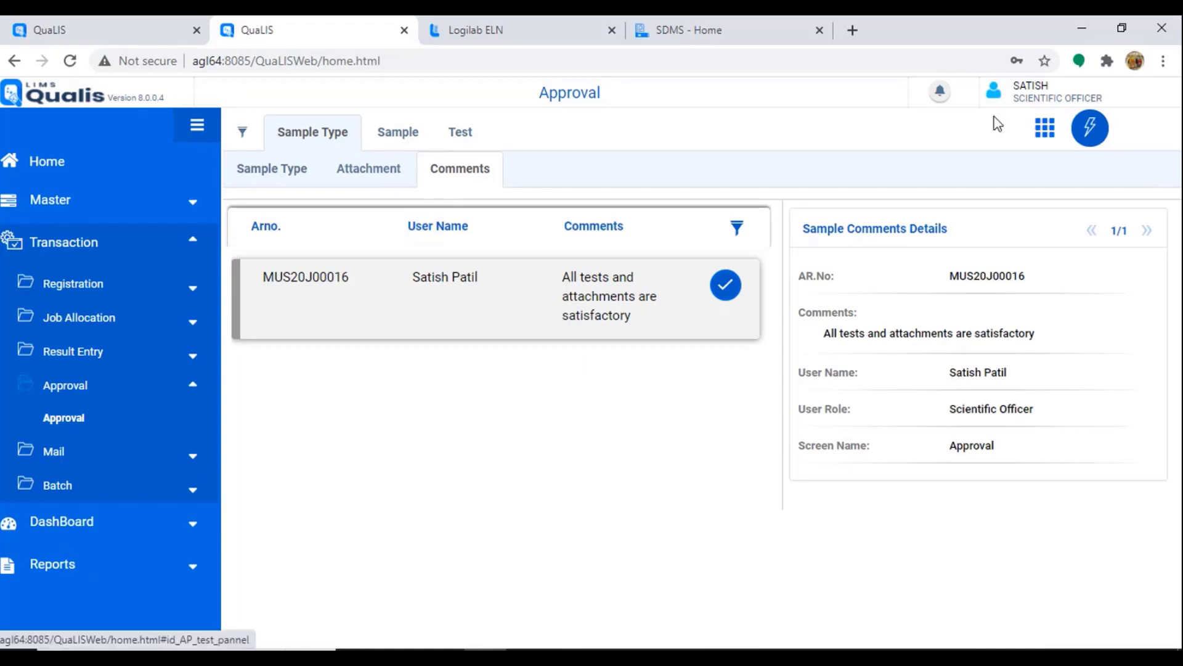
Change the user role from Scientific Officer to Principal Scientific Officer.
left_click(995, 91)
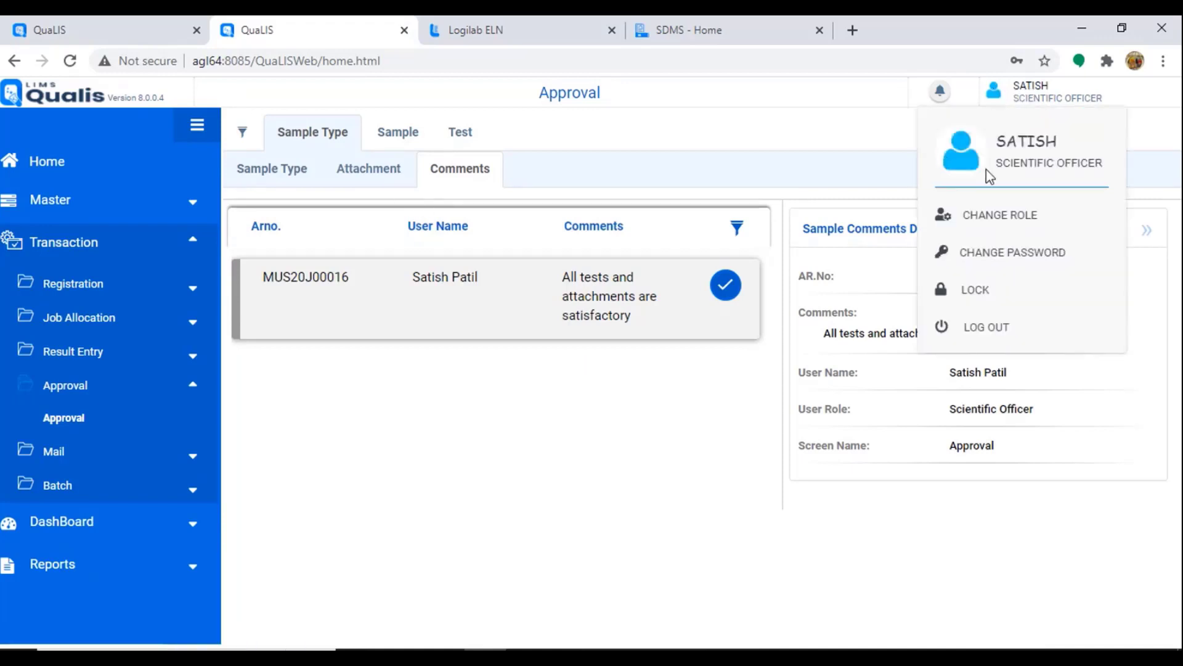
left_click(1003, 216)
left_click(591, 205)
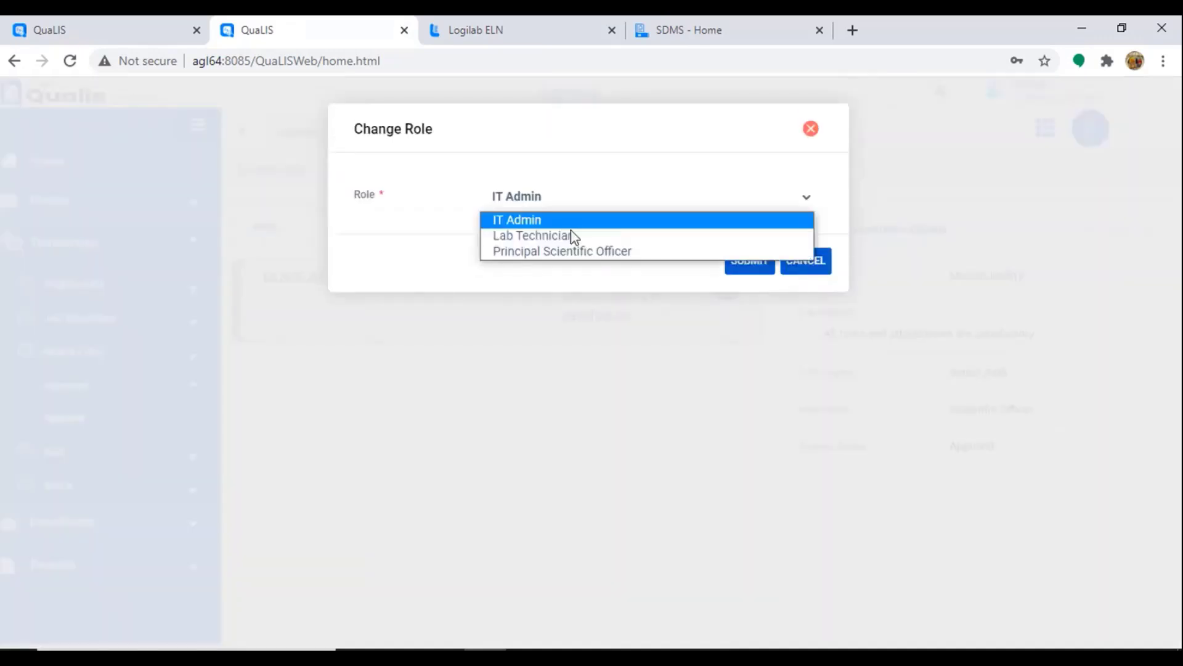
left_click(678, 258)
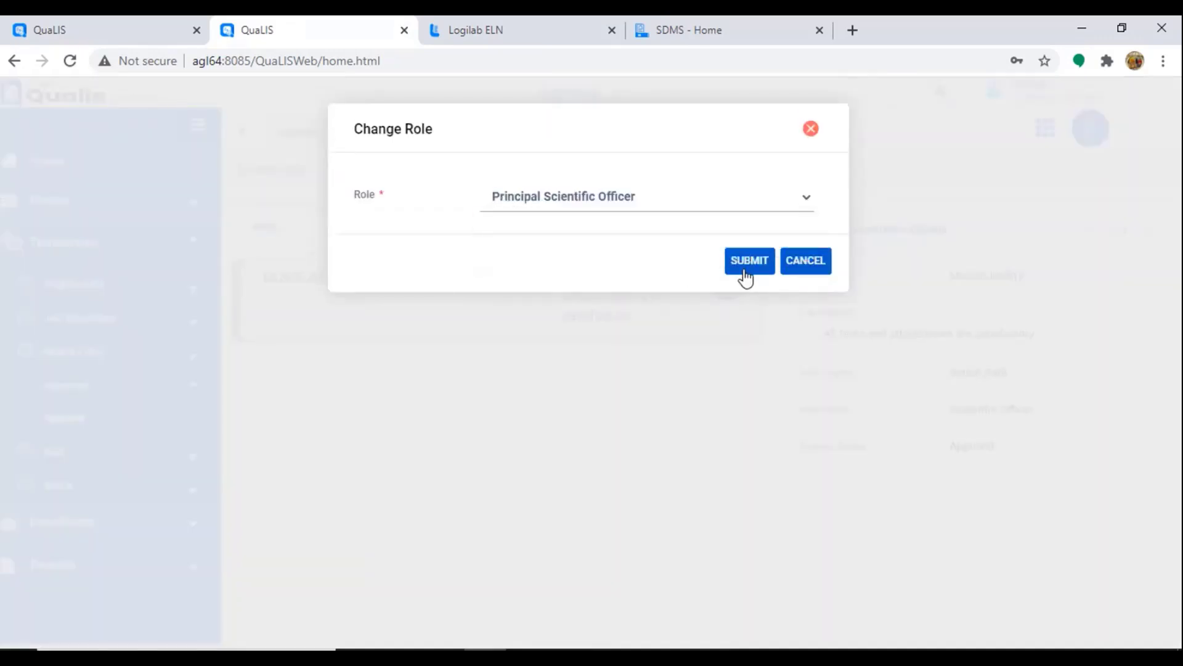
left_click(746, 275)
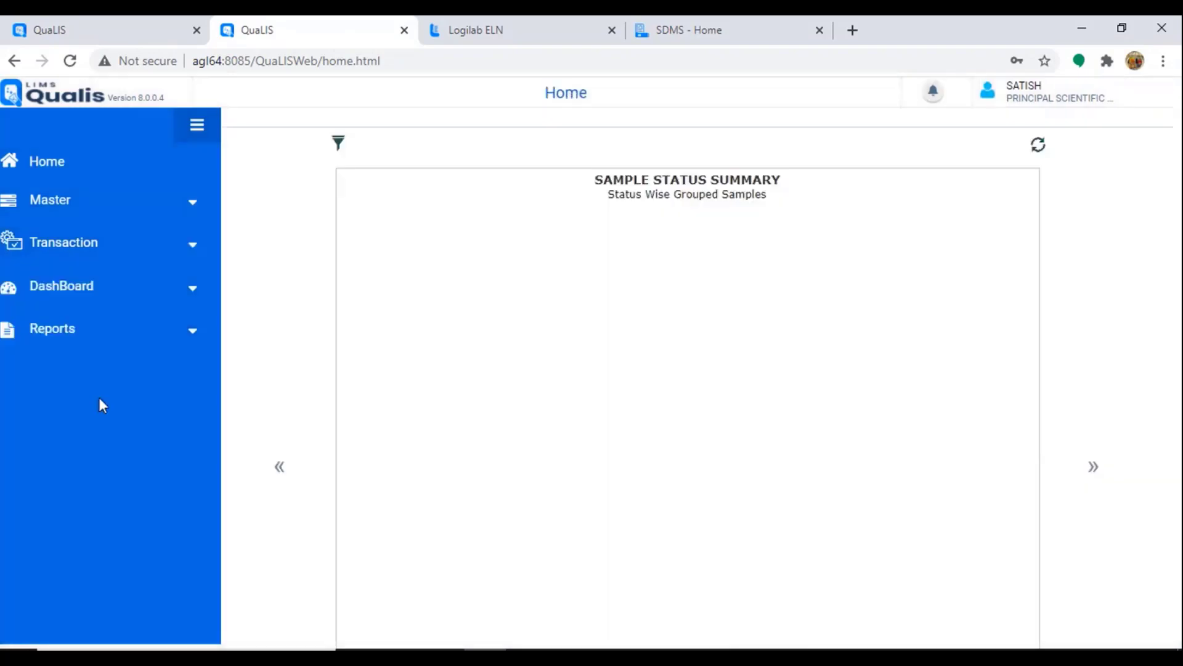
Return to the Approval screen, check the Assay and Water Content test statuses and open the Paracetamol sample record.
left_click(78, 253)
left_click(77, 361)
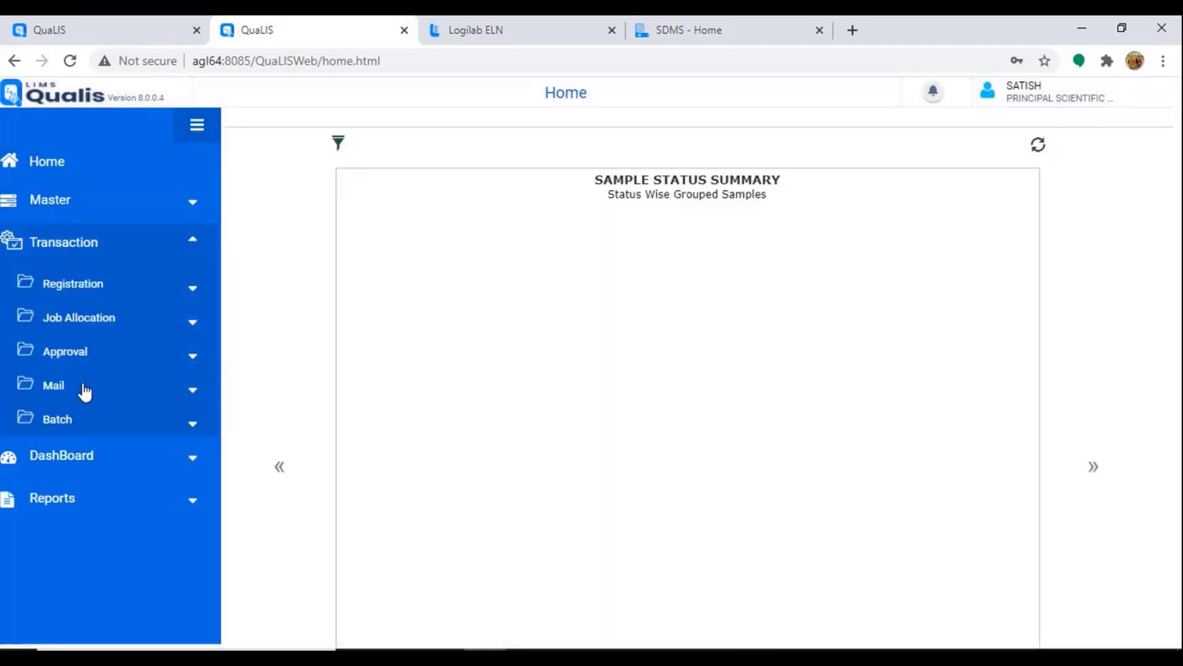
left_click(64, 384)
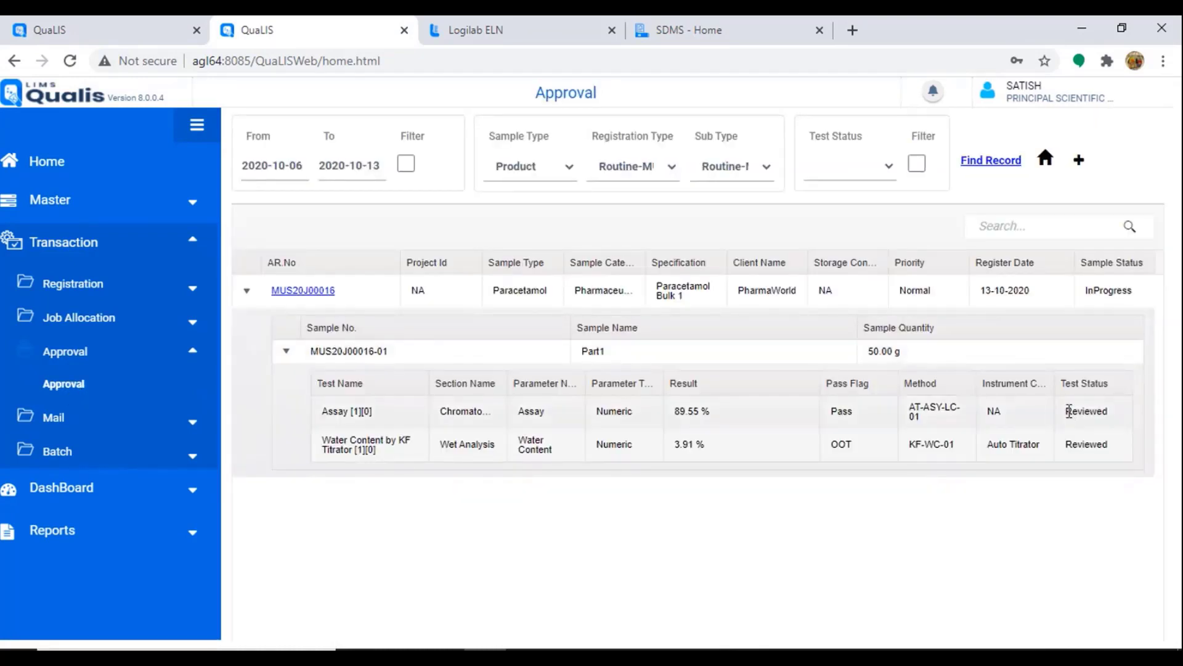
left_click(1069, 419)
left_click(1078, 448)
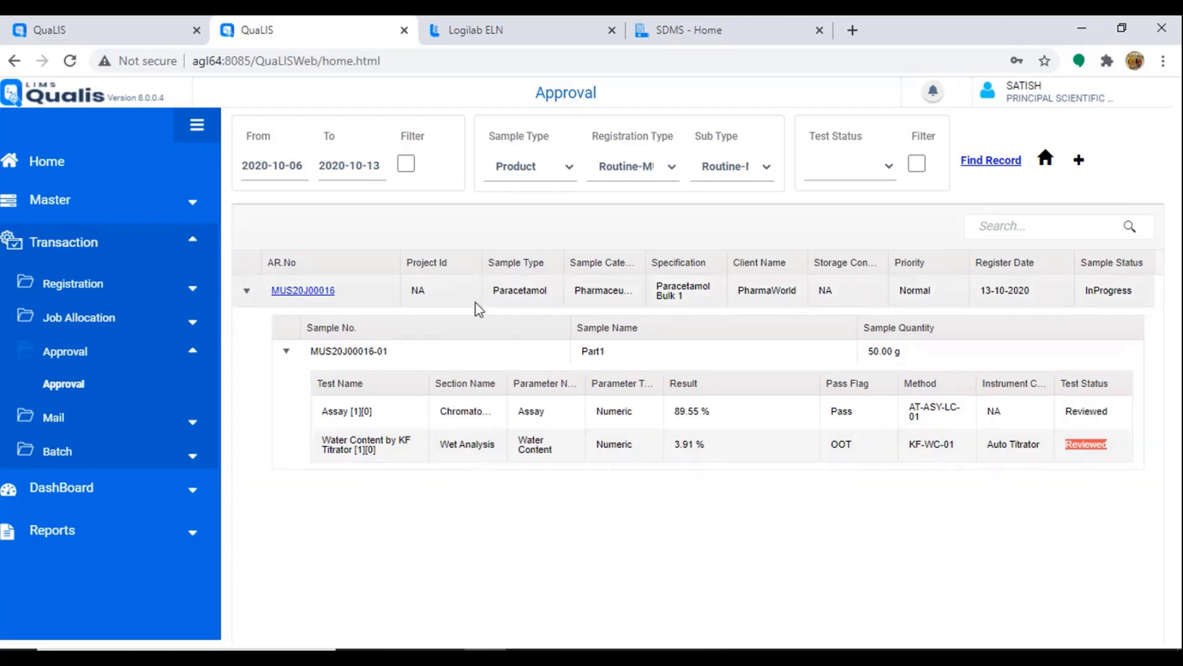
left_click(323, 301)
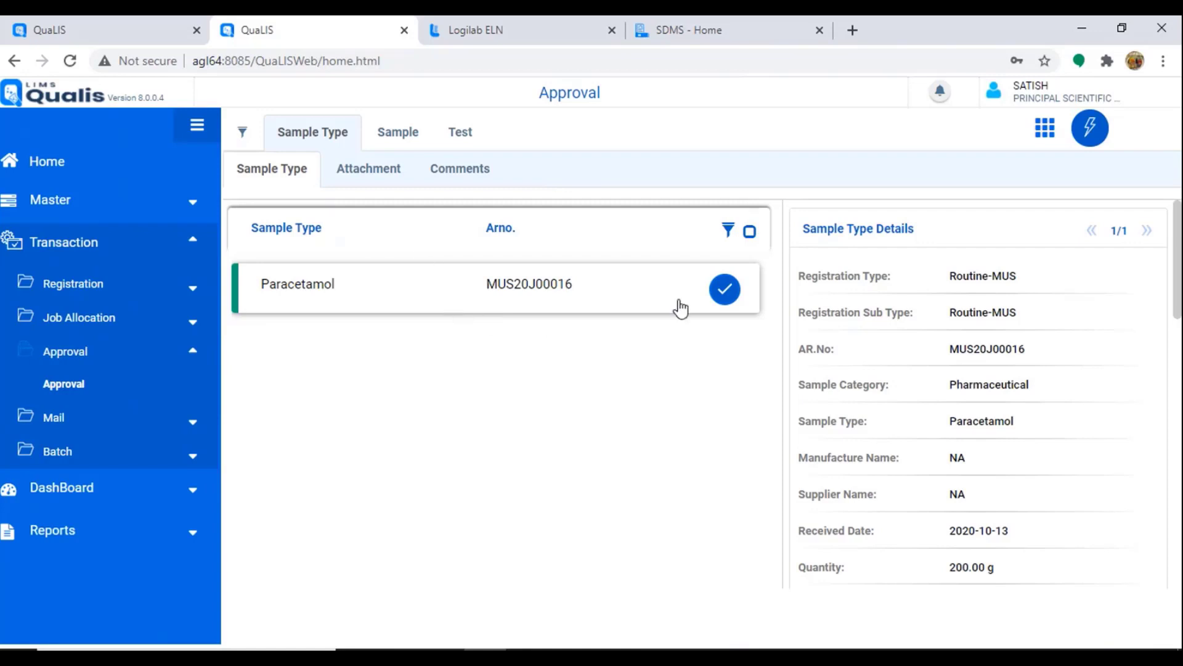
Read the sample type comment left by the Scientific Officer on the Paracetamol sample.
left_click(471, 176)
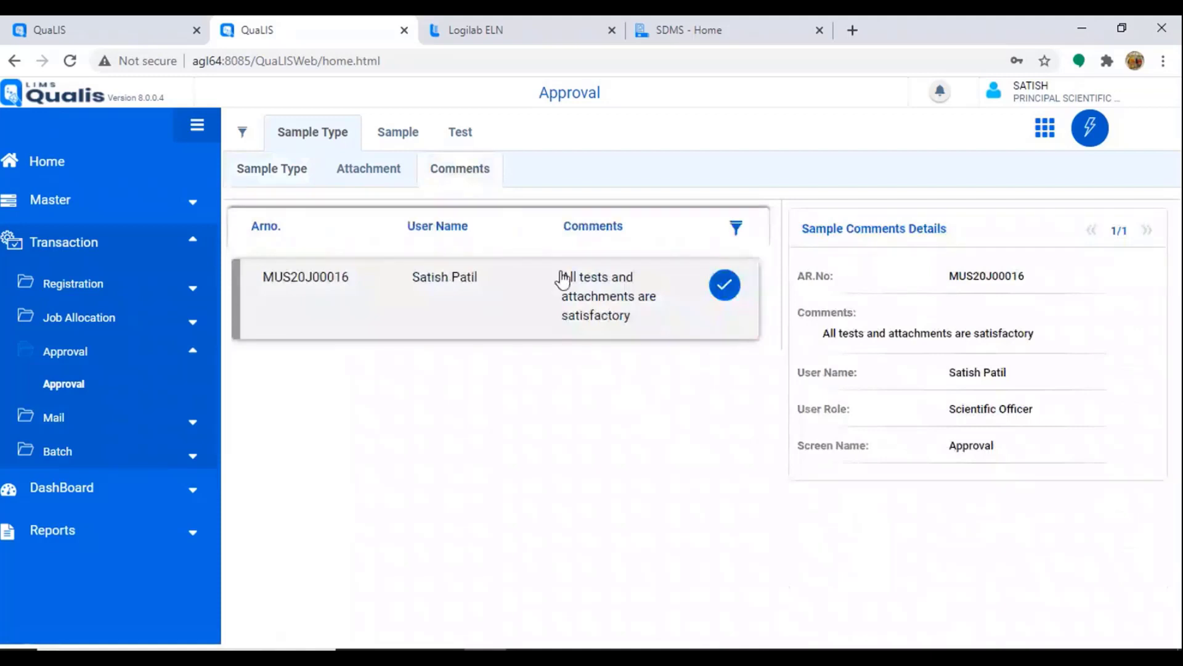
left_click_drag(561, 275, 636, 320)
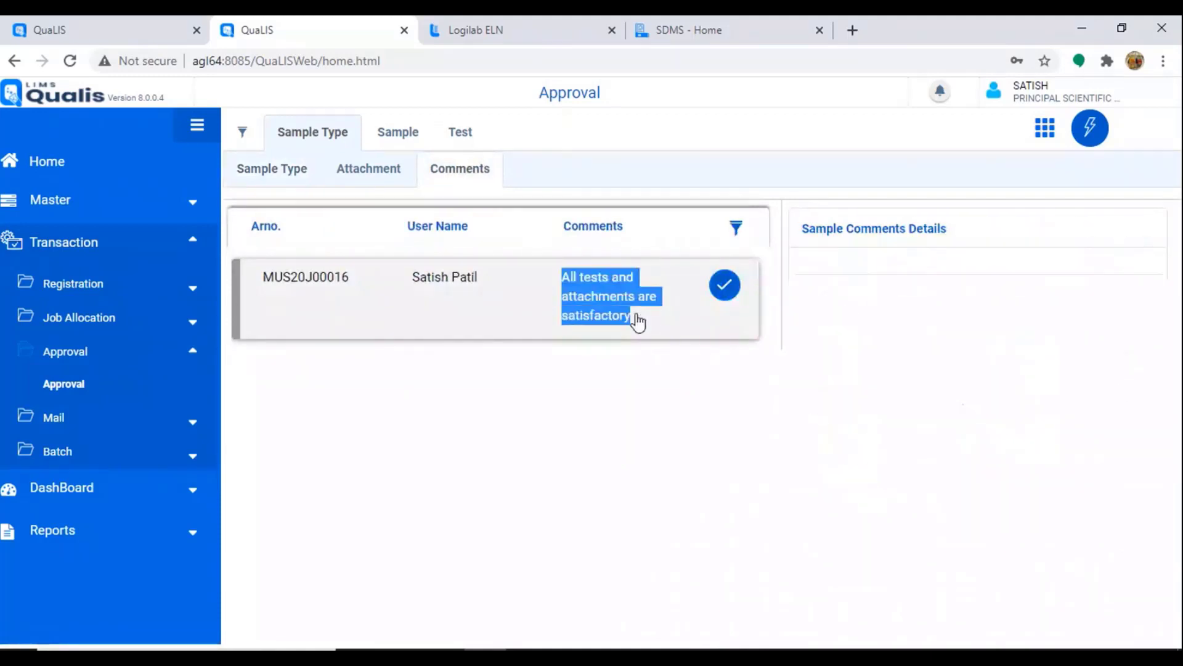
left_click(717, 294)
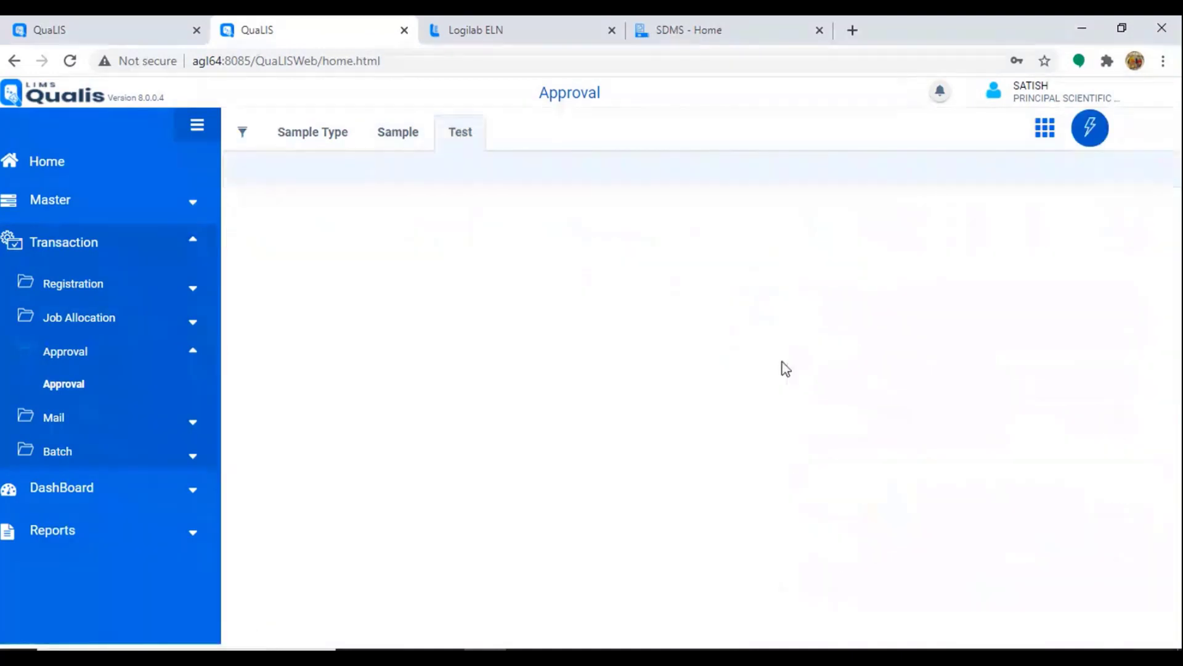
Mark the Water Content and Assay tests as Approved, e-signing with the account password, comment "approved" and the agreement accepted.
left_click(727, 417)
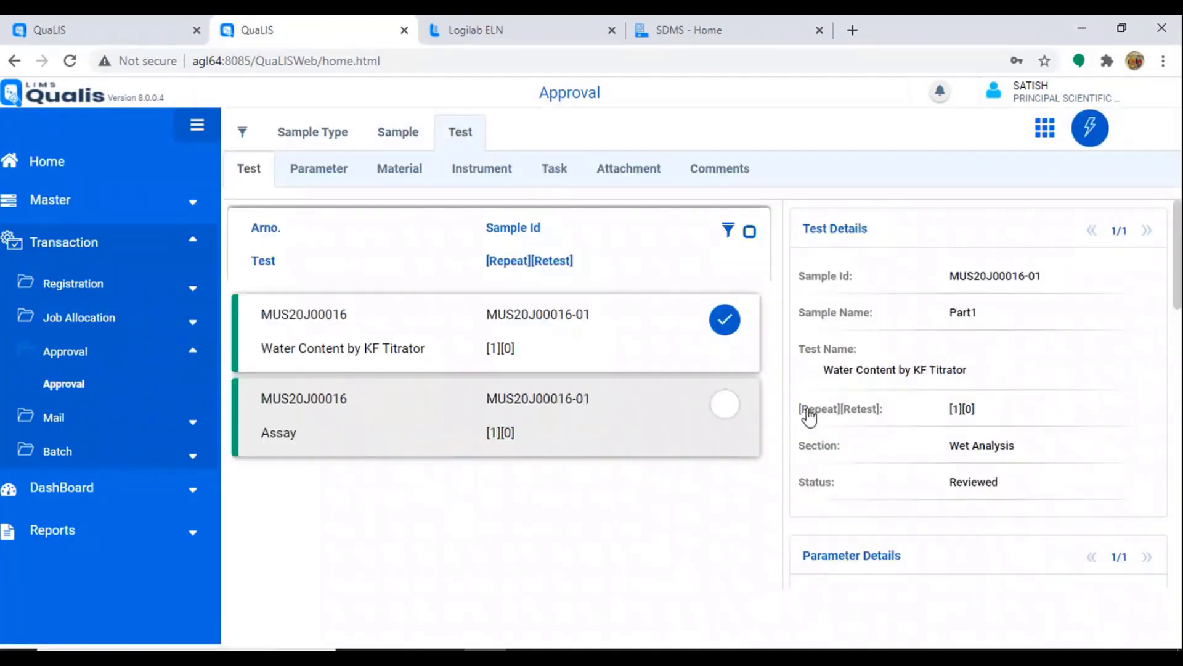
left_click(1090, 141)
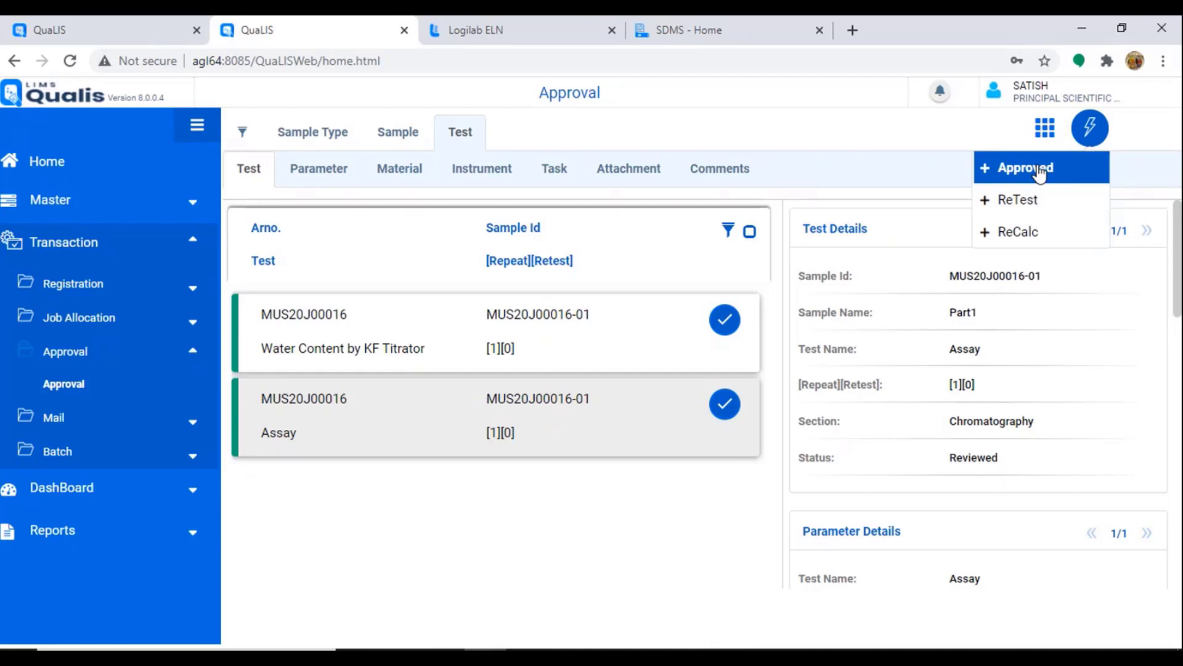
left_click(1039, 170)
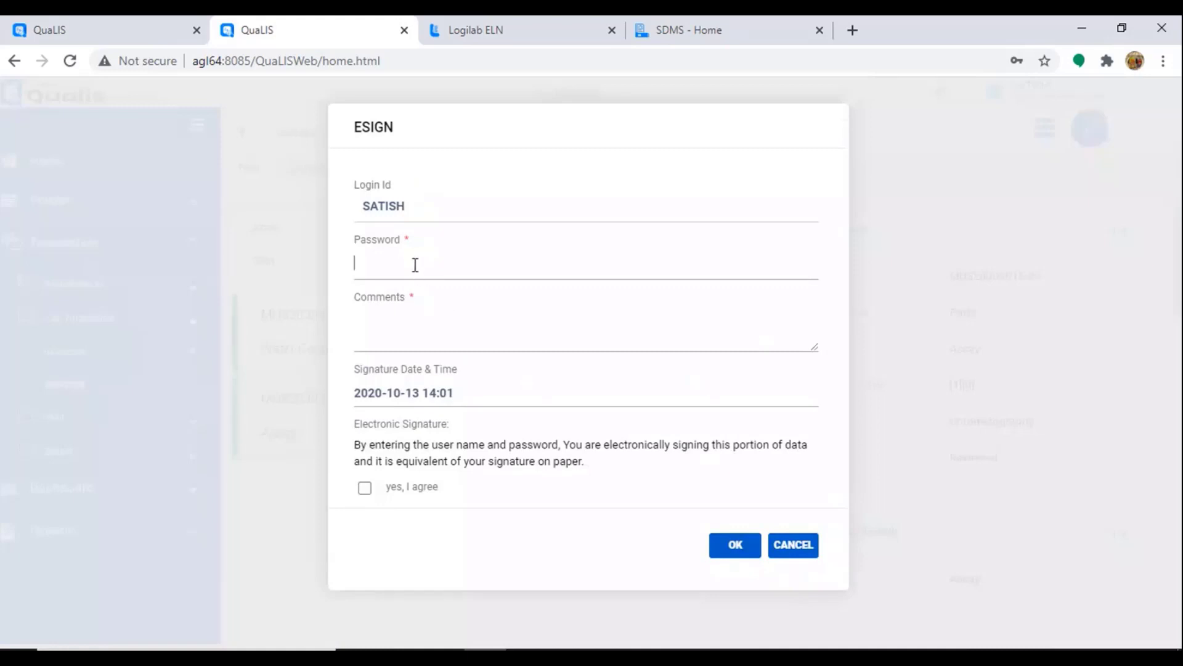
type("•••")
key("Tab")
type("approved")
left_click(364, 488)
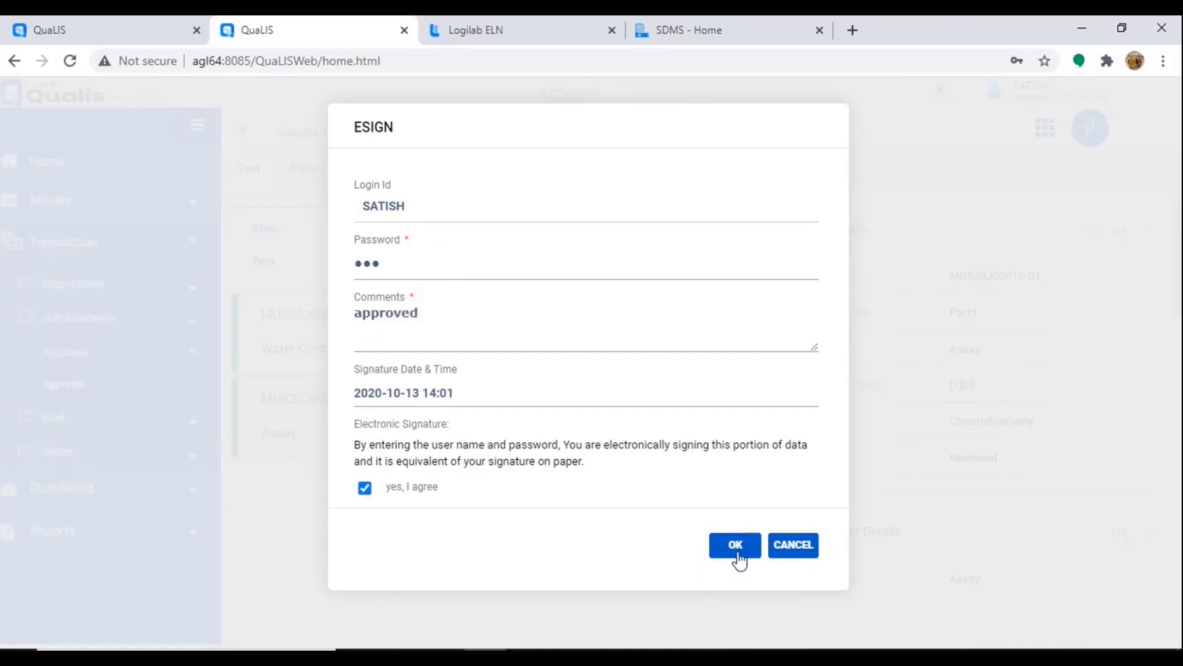
left_click(736, 547)
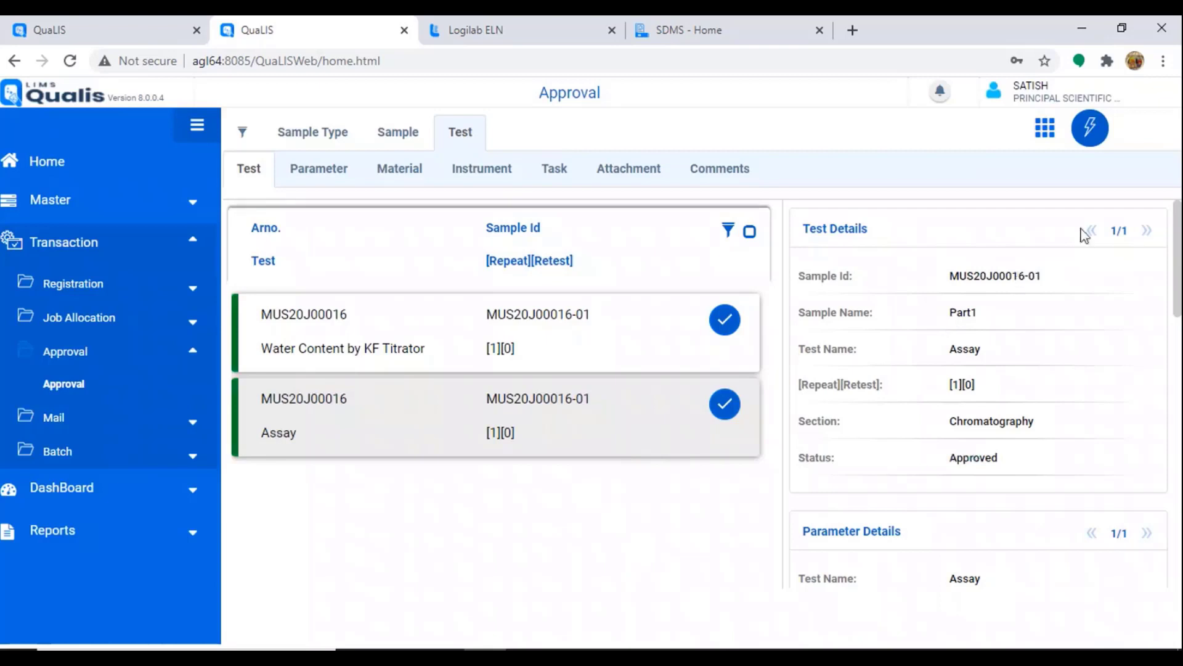
left_click(1087, 144)
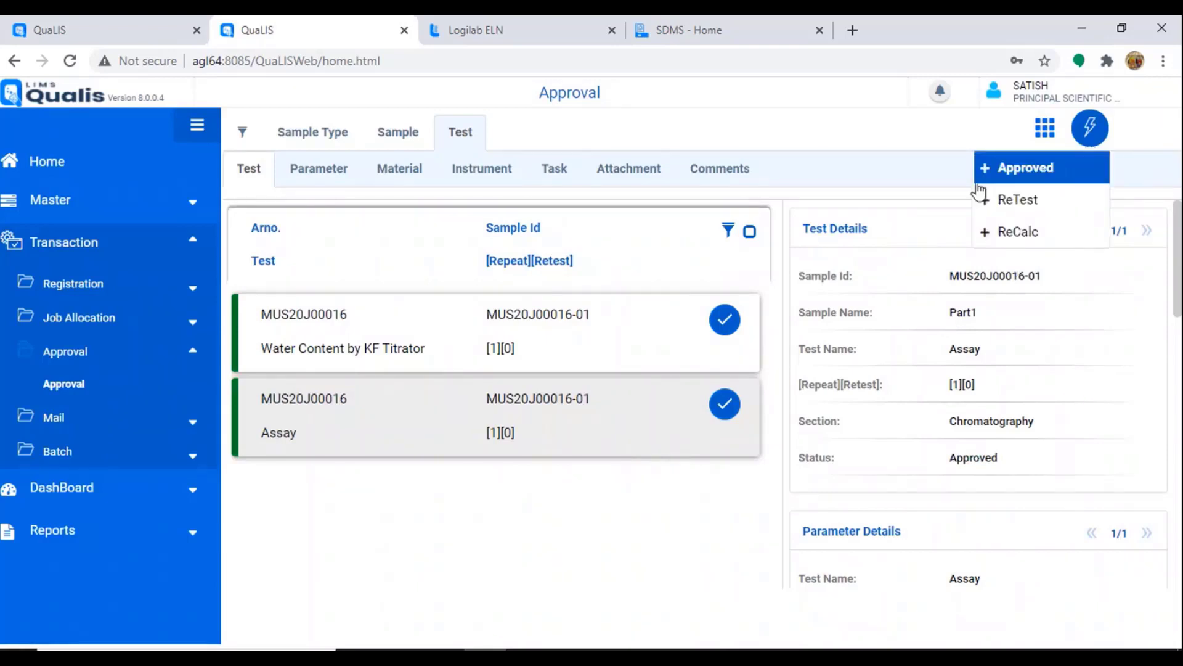
Release the Paracetamol sample type, e-signing with the account password, the comment "released" and the agreement accepted.
left_click(301, 137)
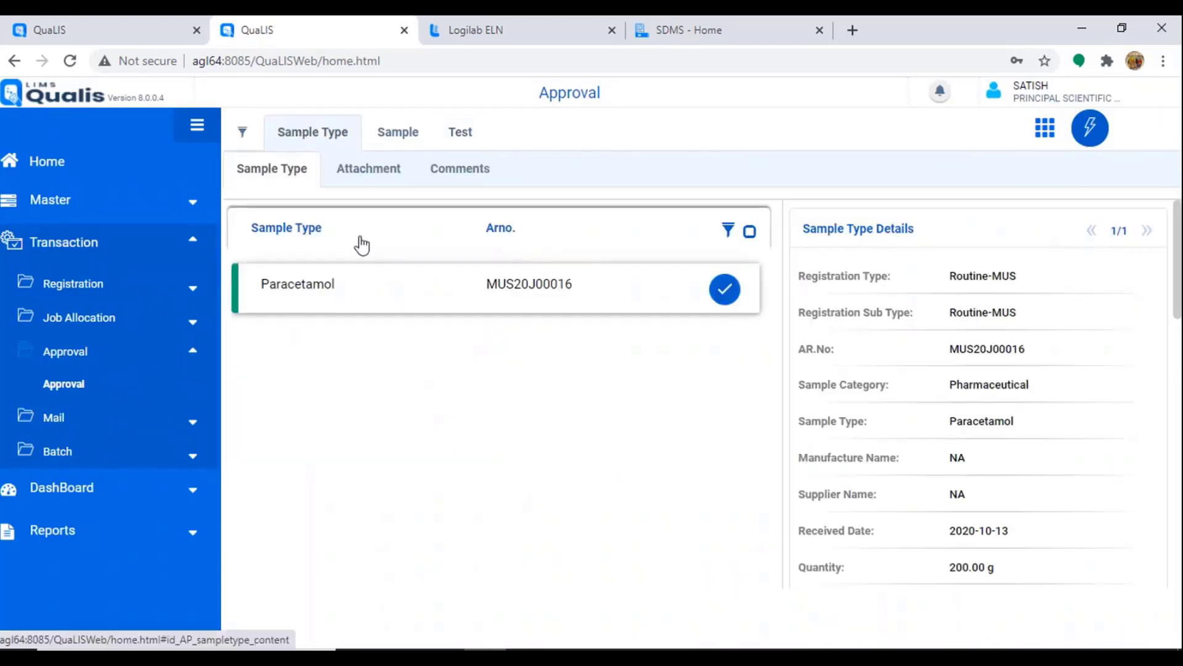
left_click(1092, 144)
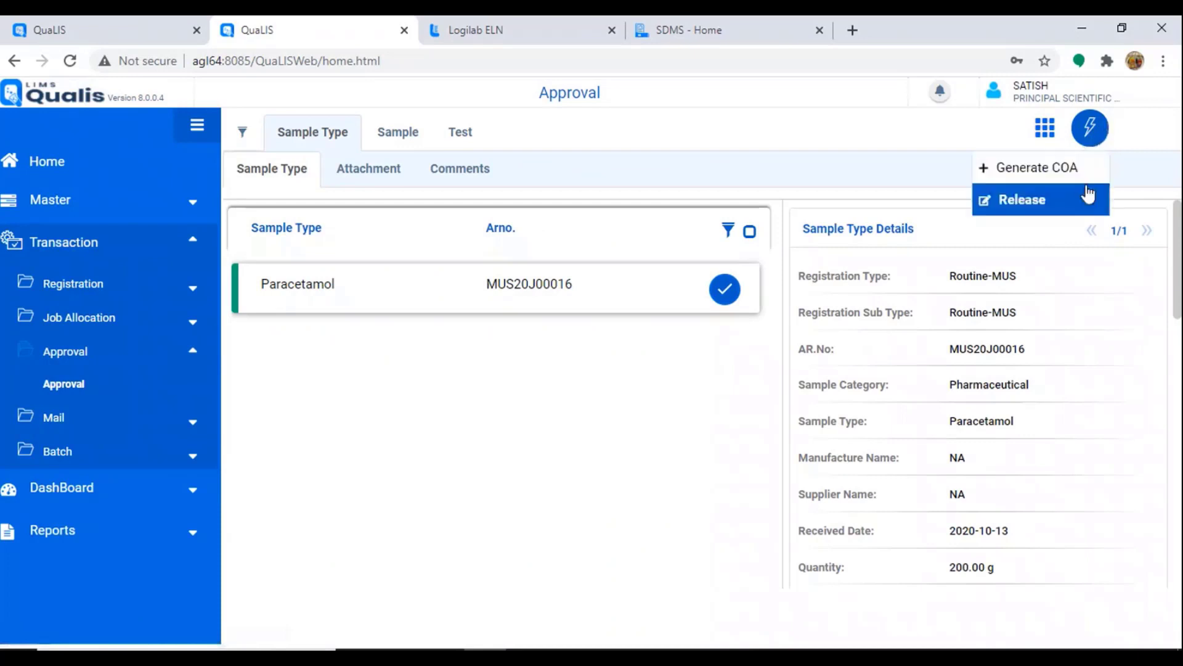
left_click(1047, 208)
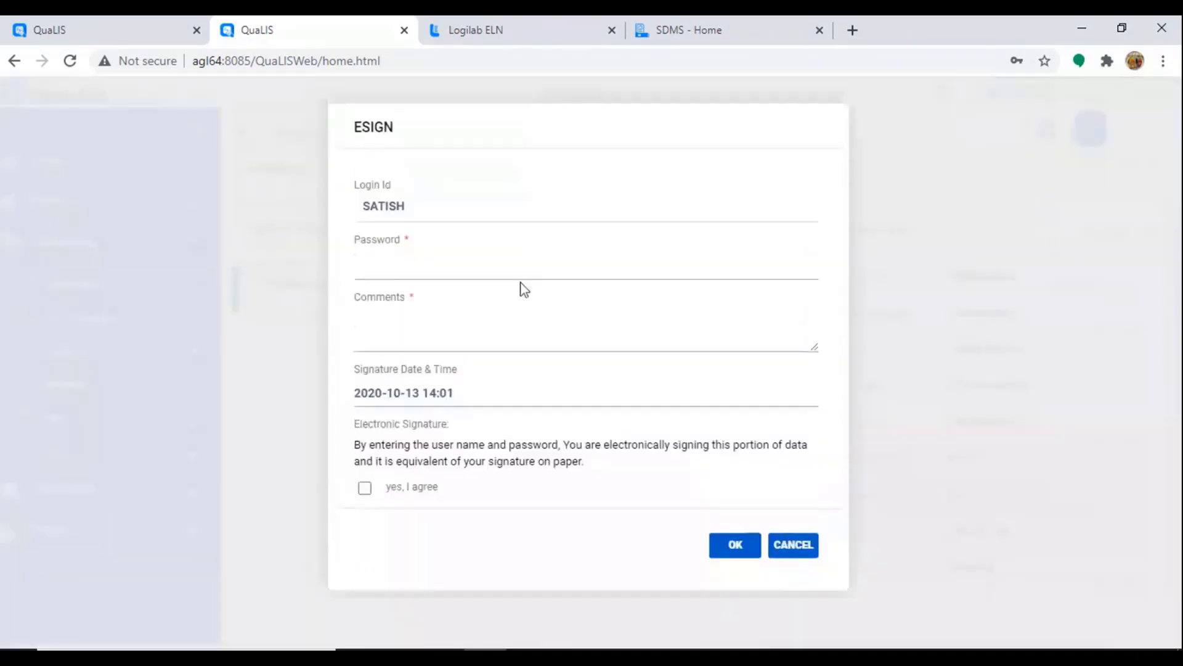
left_click(460, 270)
type("***")
key("Tab")
type("released")
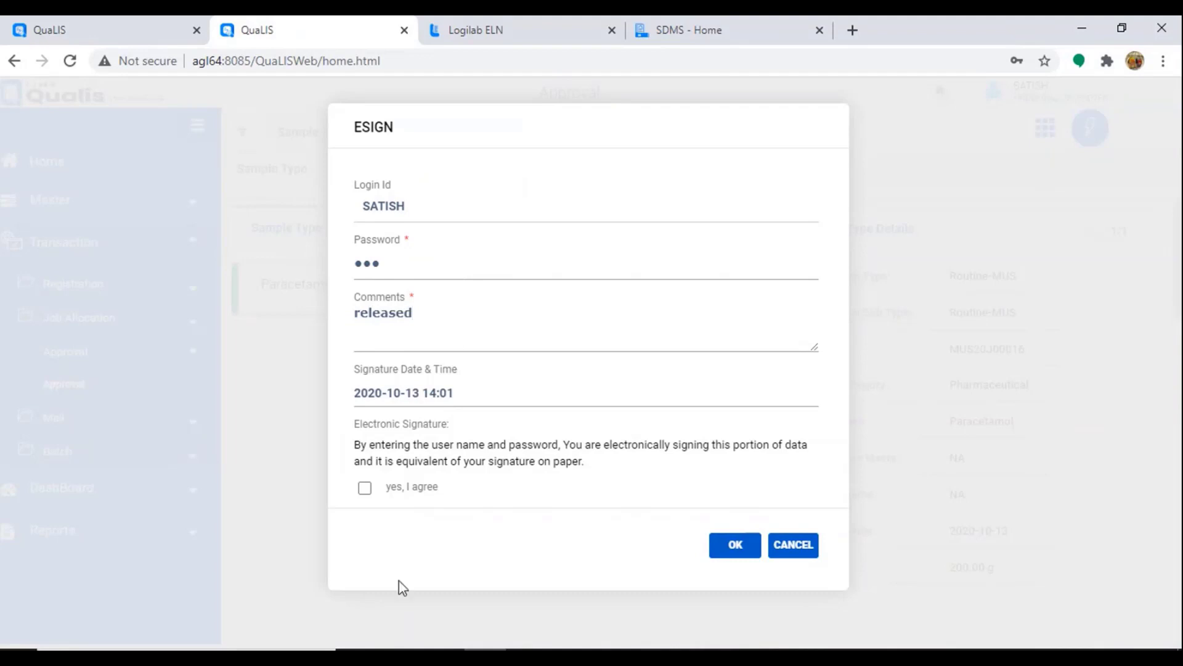
left_click(365, 487)
left_click(737, 555)
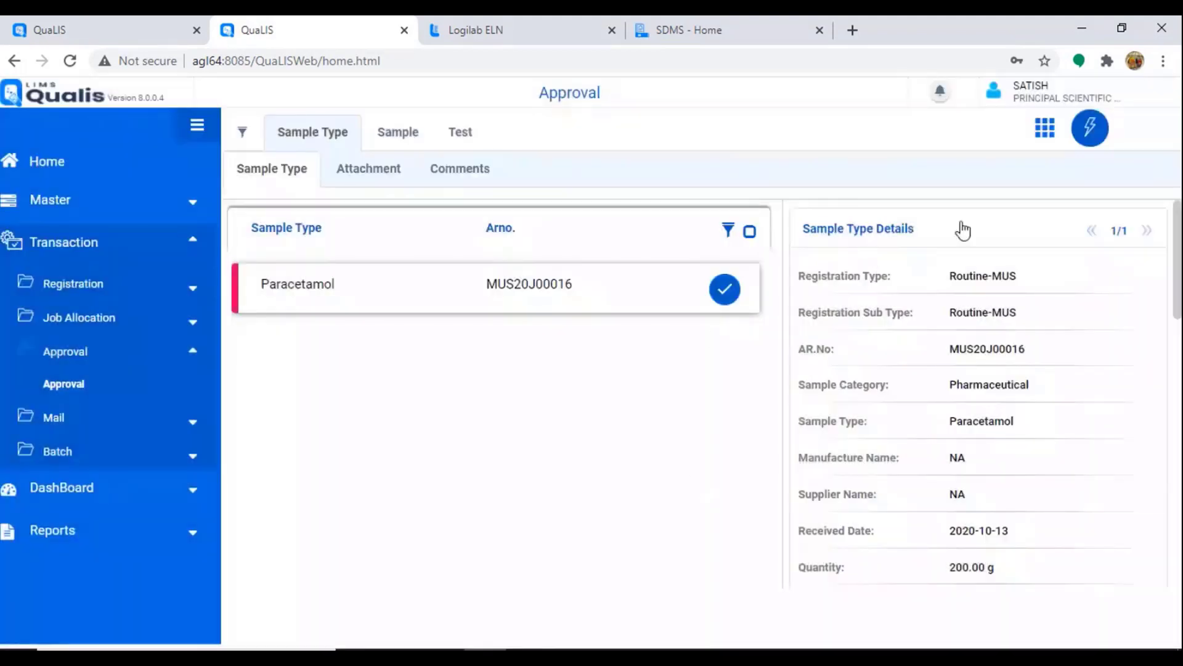
Check the Paracetamol sample type's status details and start generating its COA.
left_click(1091, 130)
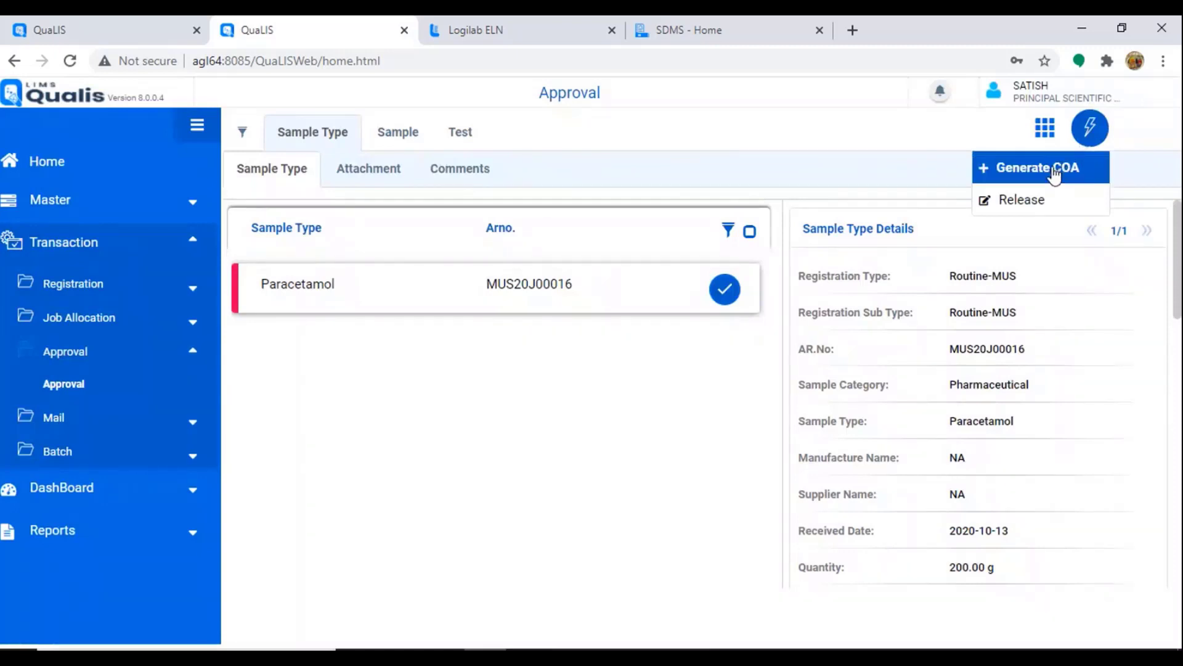
scroll(999, 549, "down", 5)
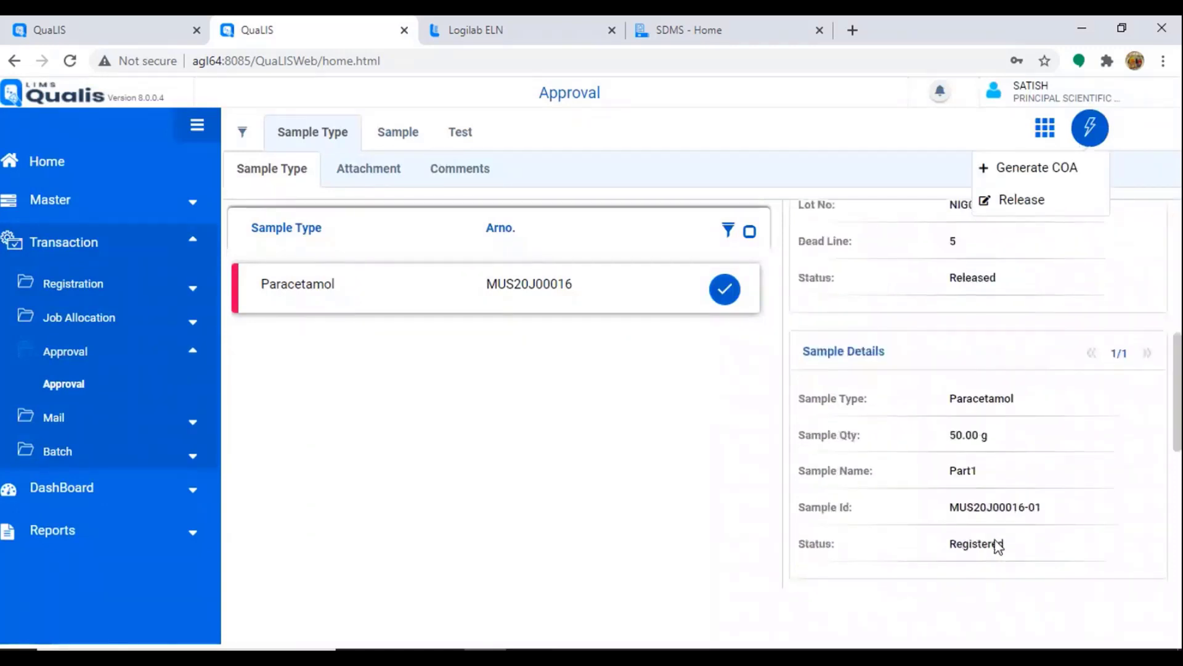
scroll(998, 547, "up", 5)
scroll(998, 548, "down", 5)
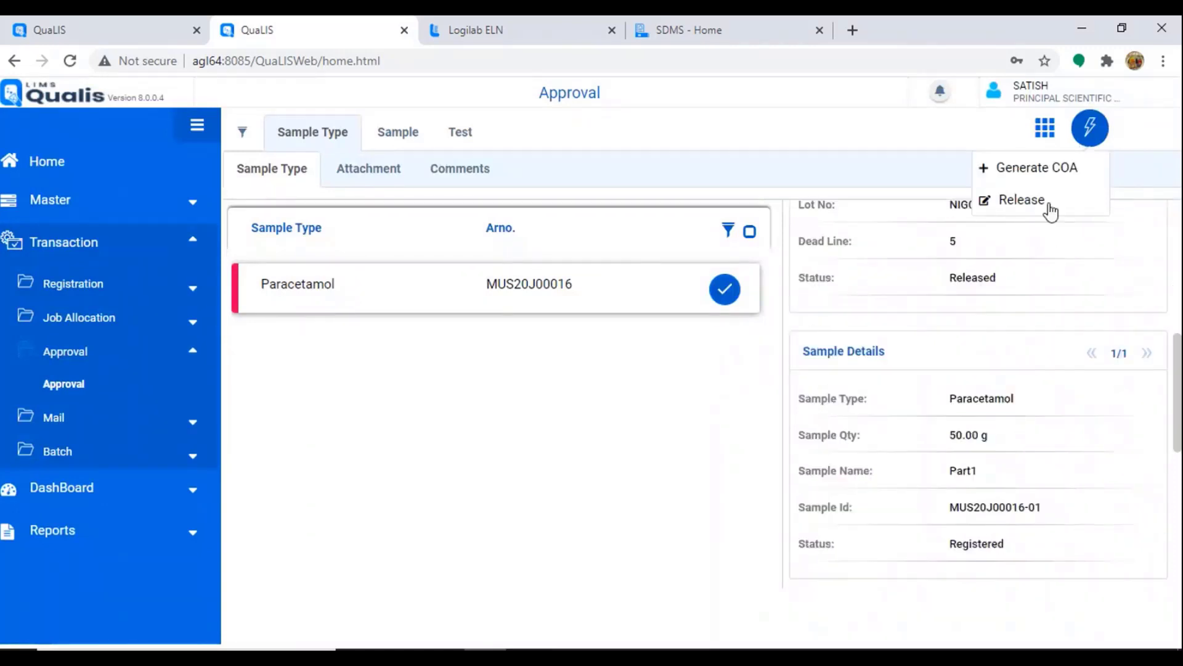
left_click(1037, 178)
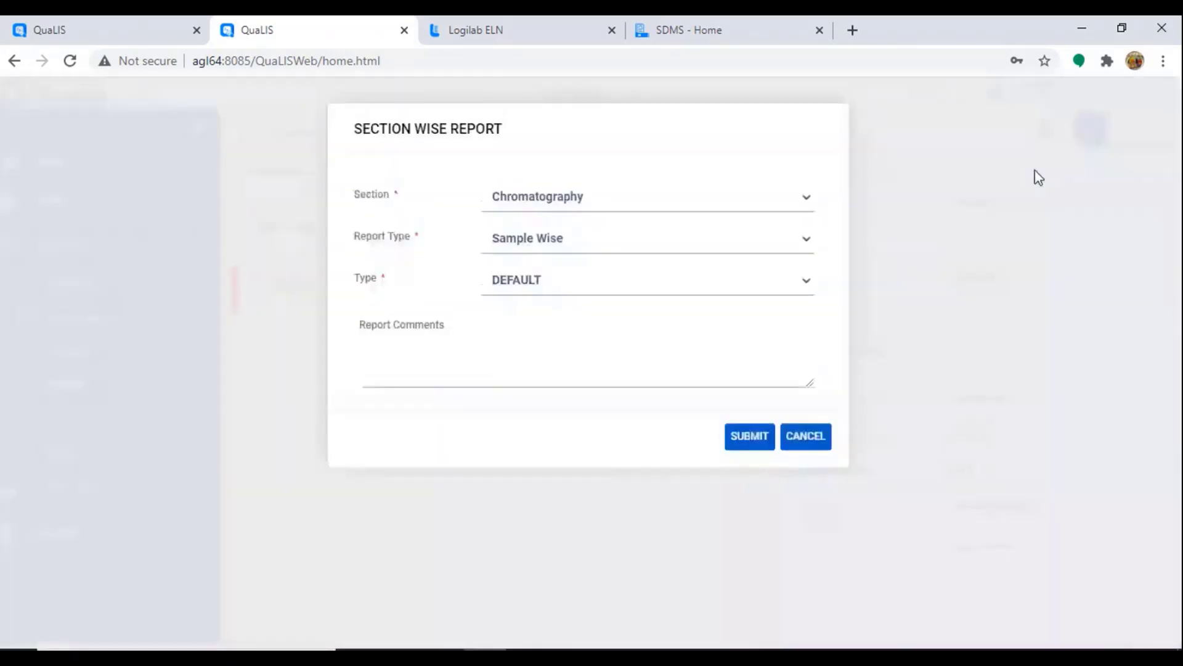
Try the Test Wise and Client Wise report types for the section report, and return to Sample Wise.
left_click(576, 240)
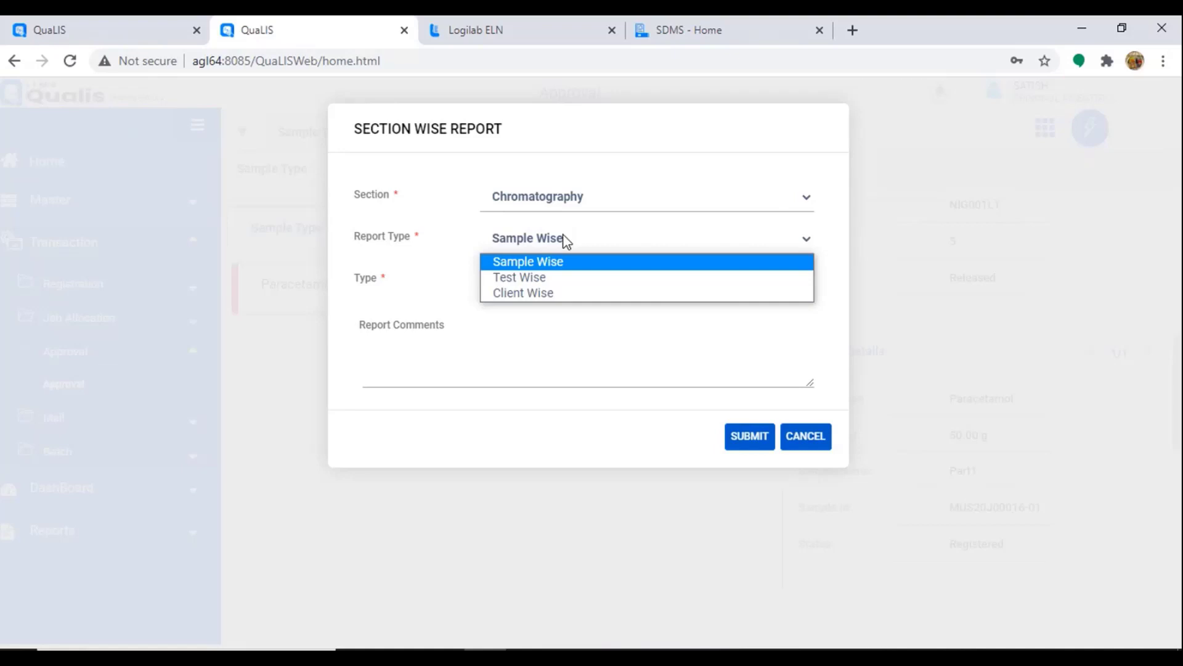
left_click(556, 279)
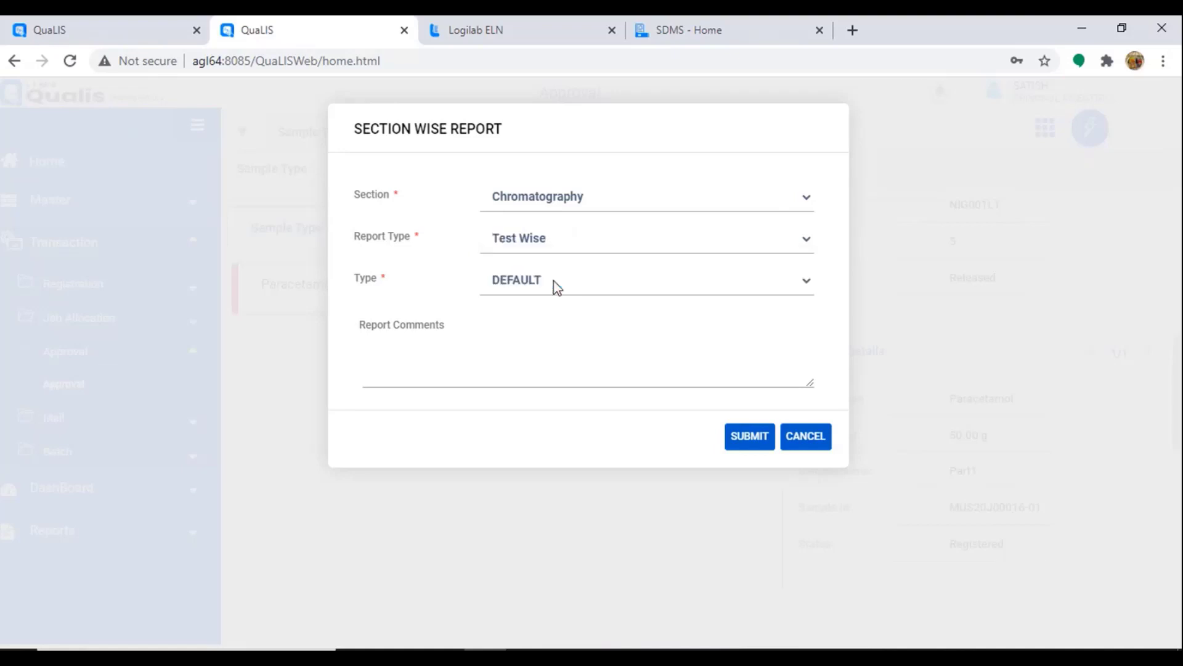
left_click(563, 240)
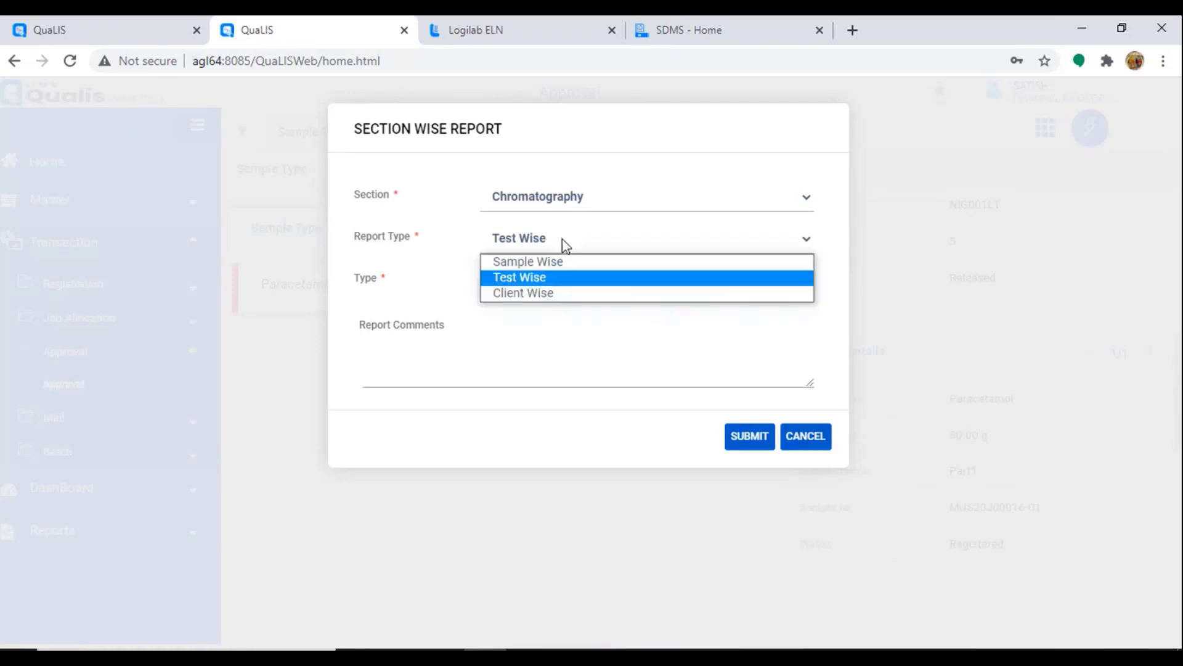
left_click(552, 294)
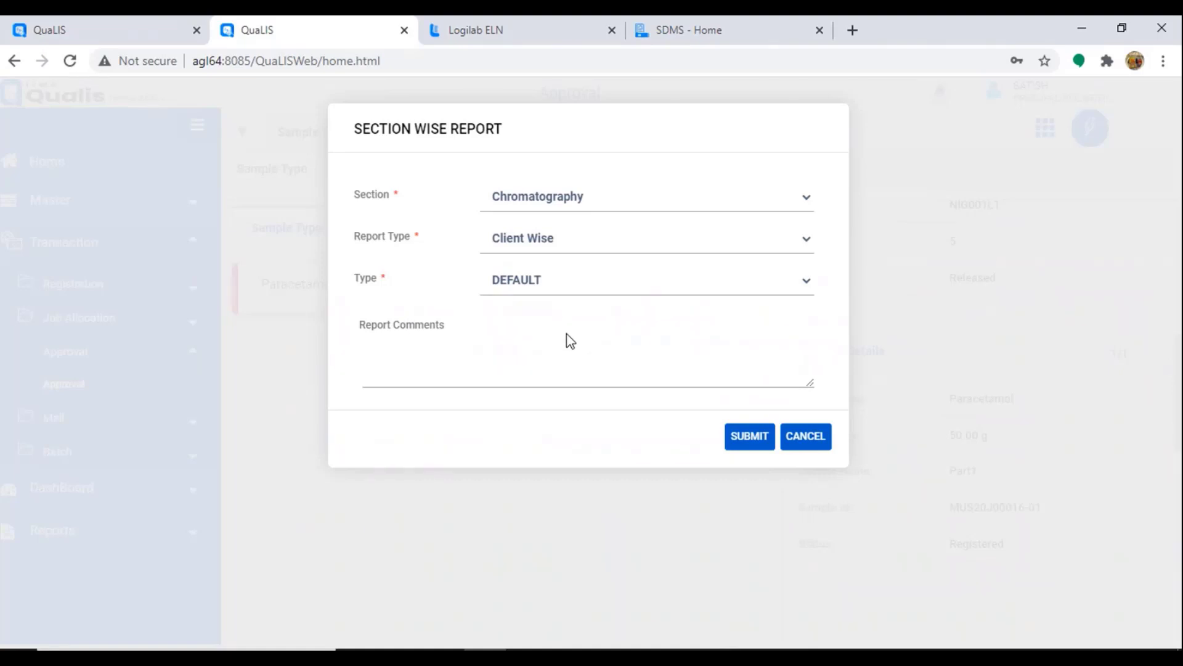
left_click(589, 245)
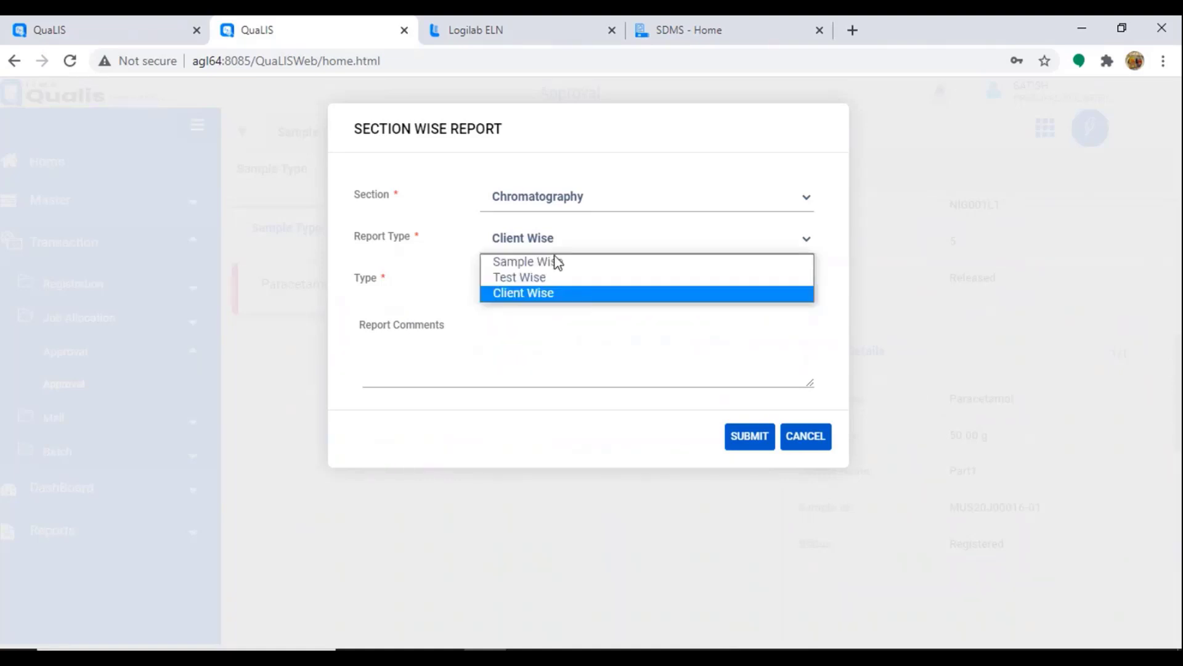
left_click(554, 262)
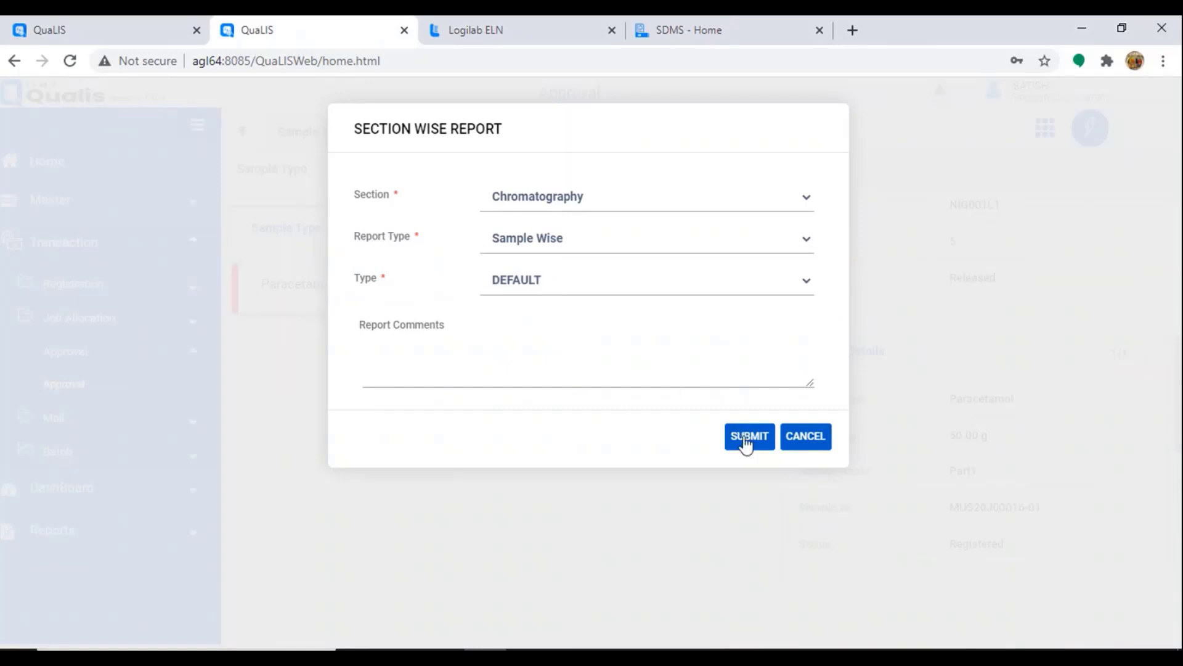
Generate the Sample Wise Chromatography COA with the report comment "Report is verified and prepared".
left_click(434, 354)
type("Report is verified and ")
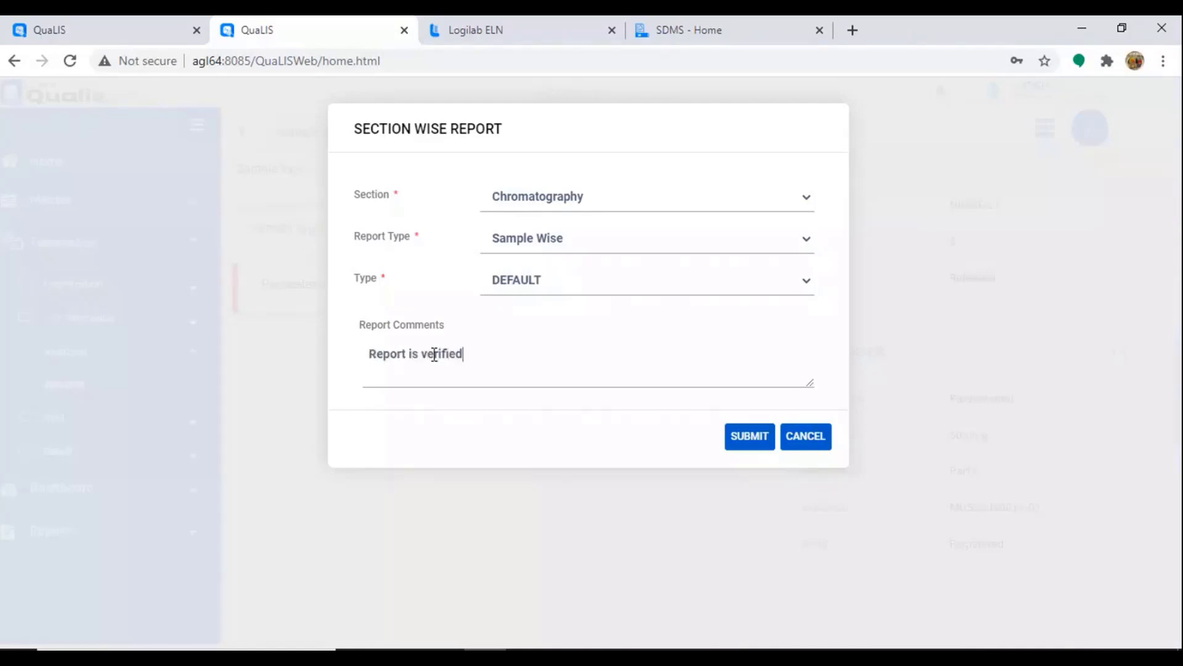
type("prepared")
left_click(755, 439)
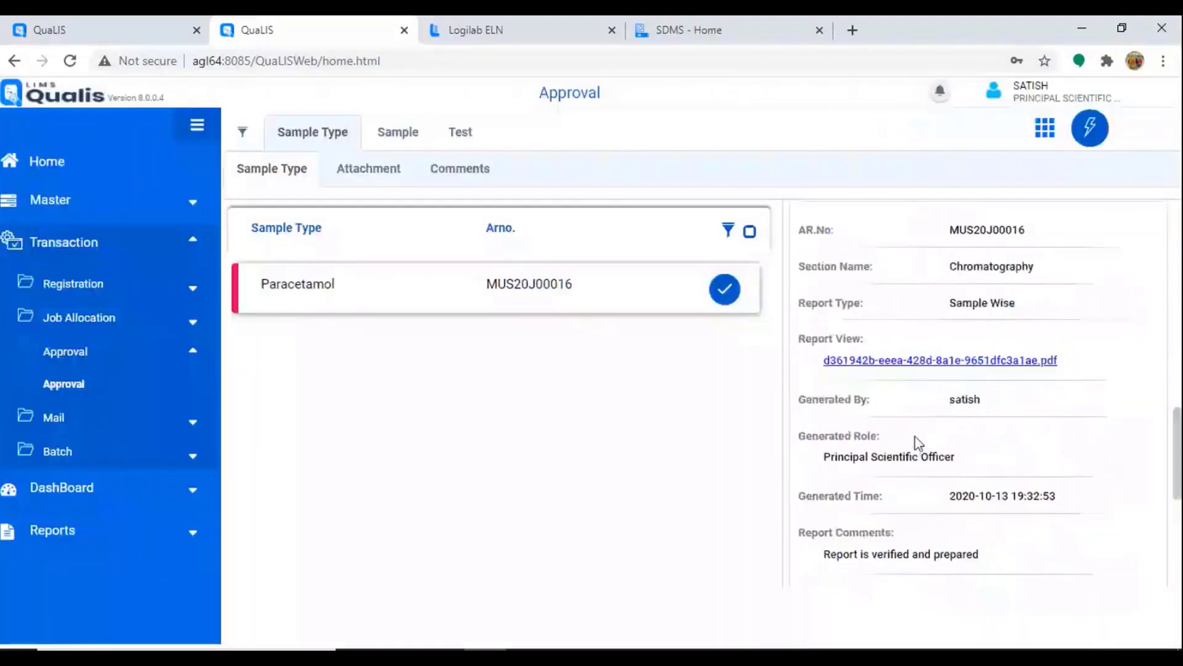
Open the generated COA PDF and examine its Assay result row, laboratory header and report number.
left_click(966, 362)
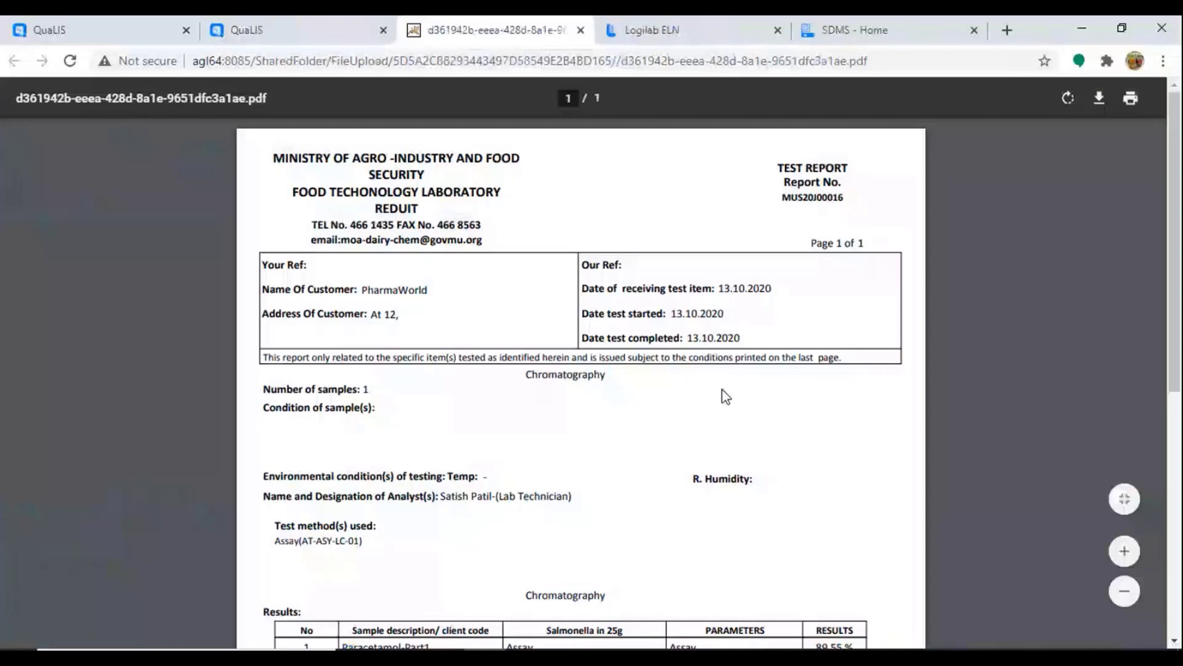
scroll(726, 396, "down", 3)
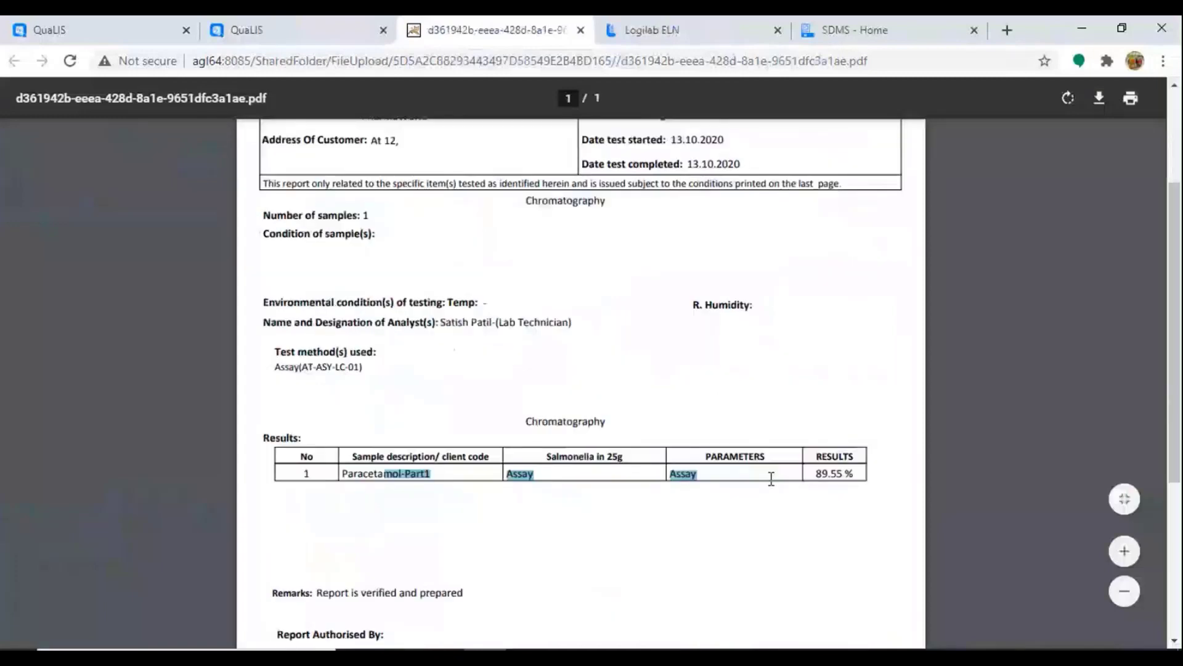
left_click_drag(771, 479, 841, 473)
scroll(841, 478, "up", 2)
scroll(841, 478, "up", 2)
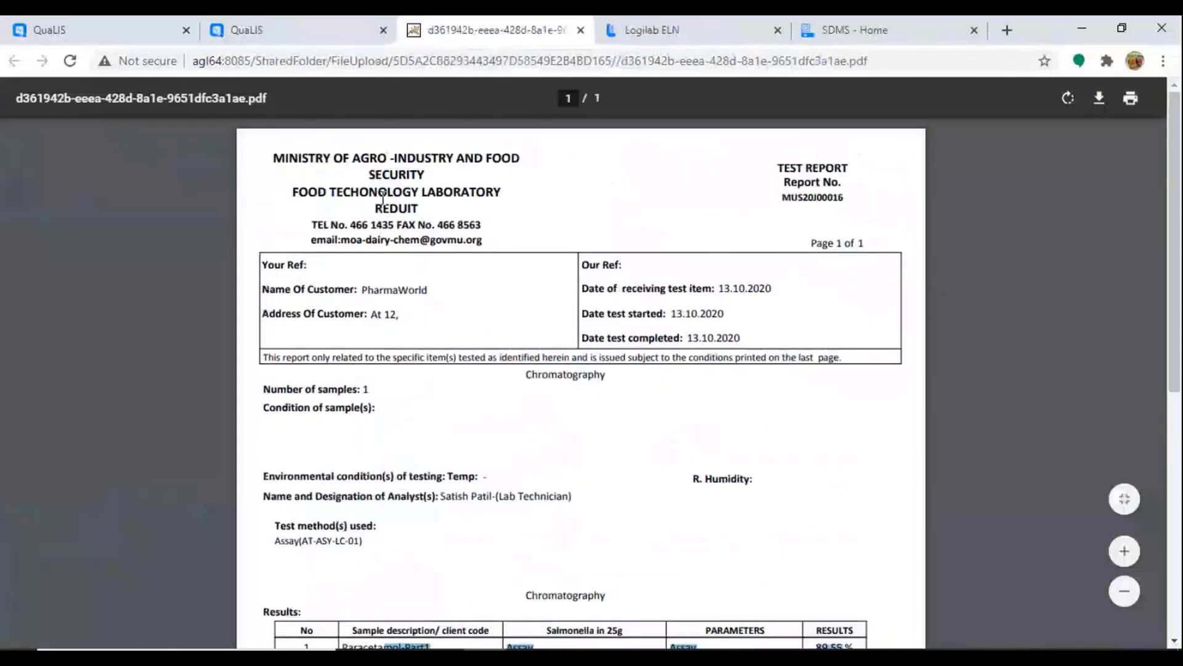
left_click_drag(310, 158, 791, 203)
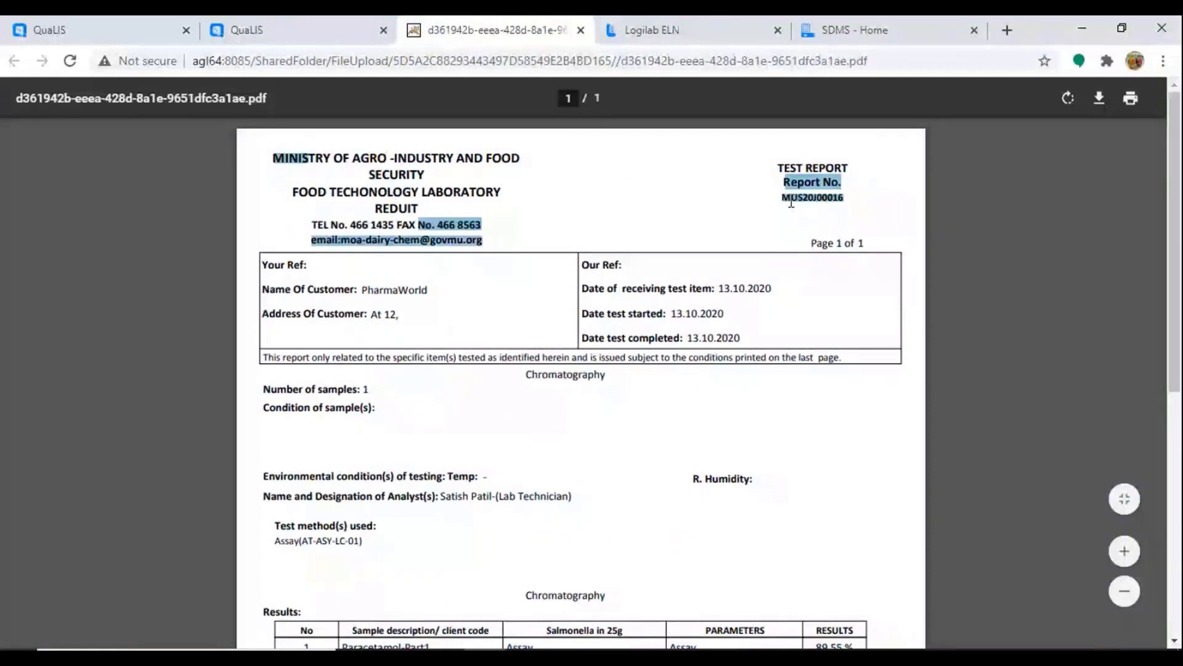
Read the remarks and authorisation signatures at the end of the test report, and close the PDF.
scroll(487, 427, "down", 8)
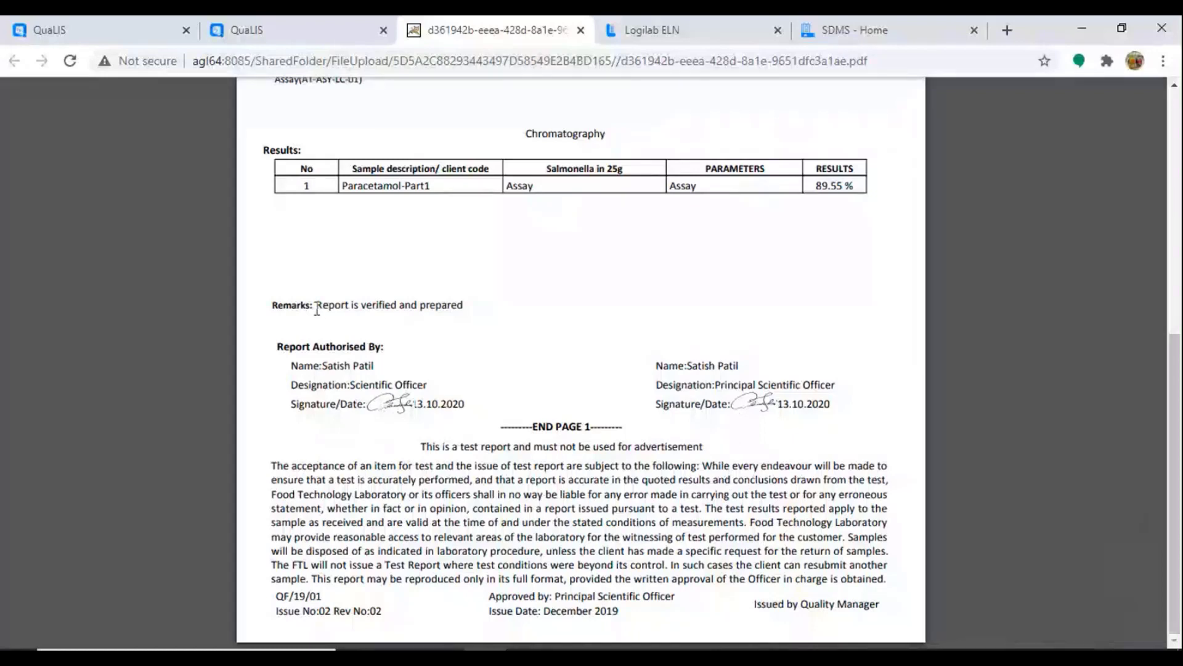
left_click_drag(317, 309, 377, 305)
left_click(435, 302)
left_click_drag(463, 304, 317, 304)
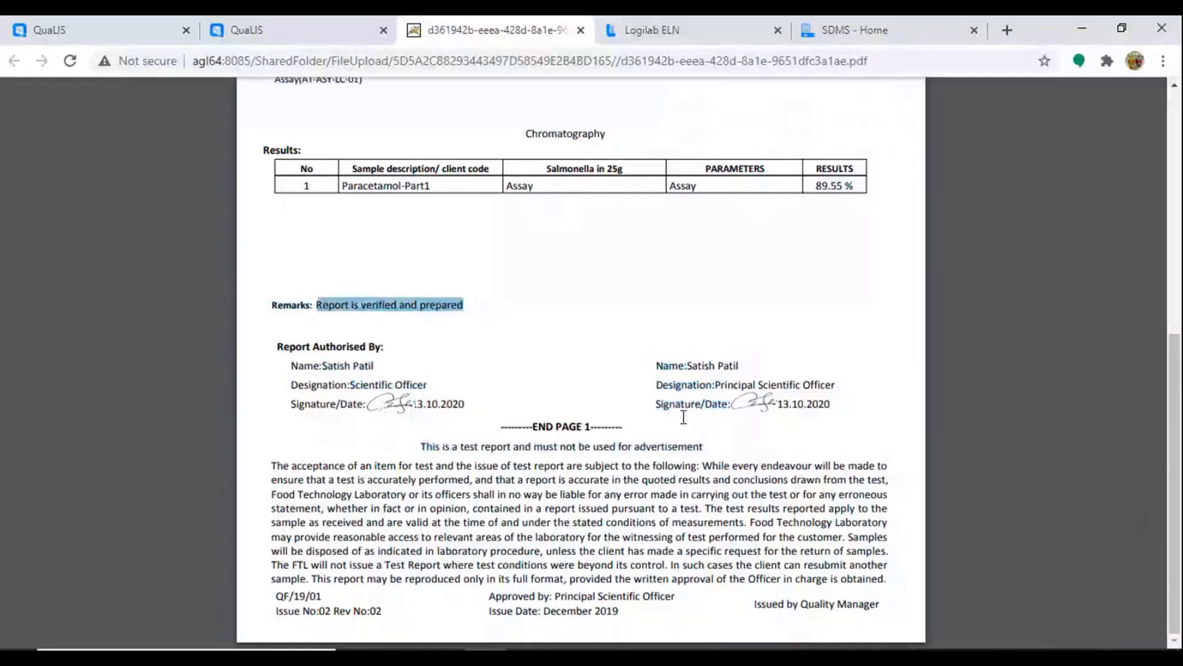
scroll(708, 407, "up", 8)
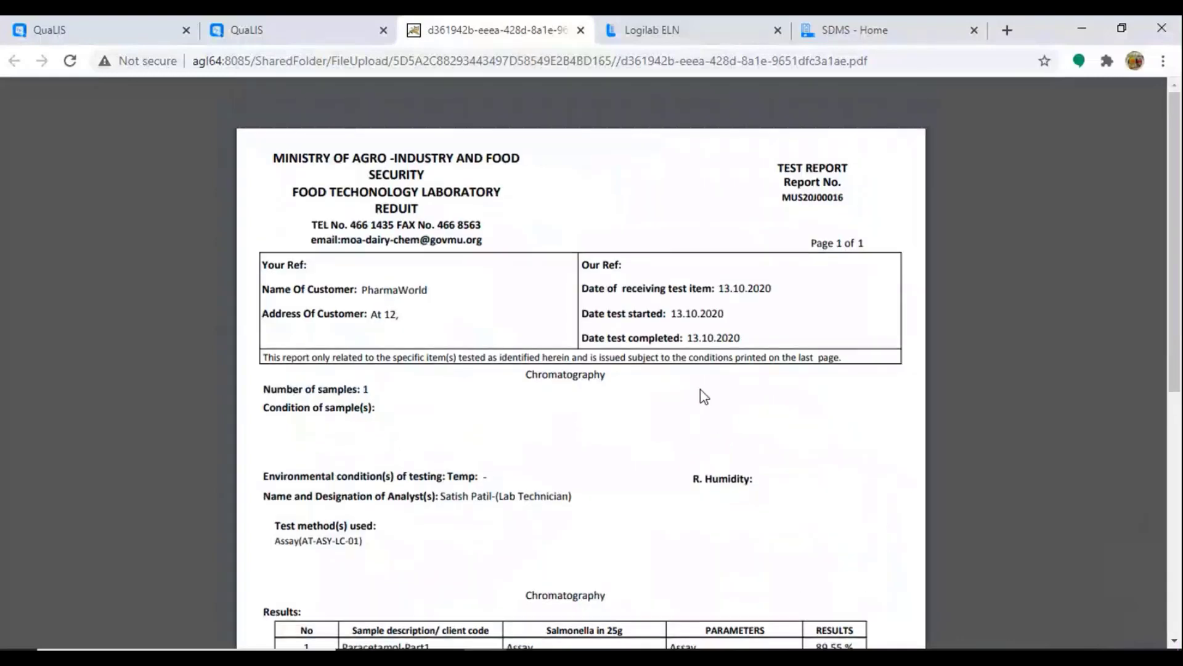
left_click(581, 30)
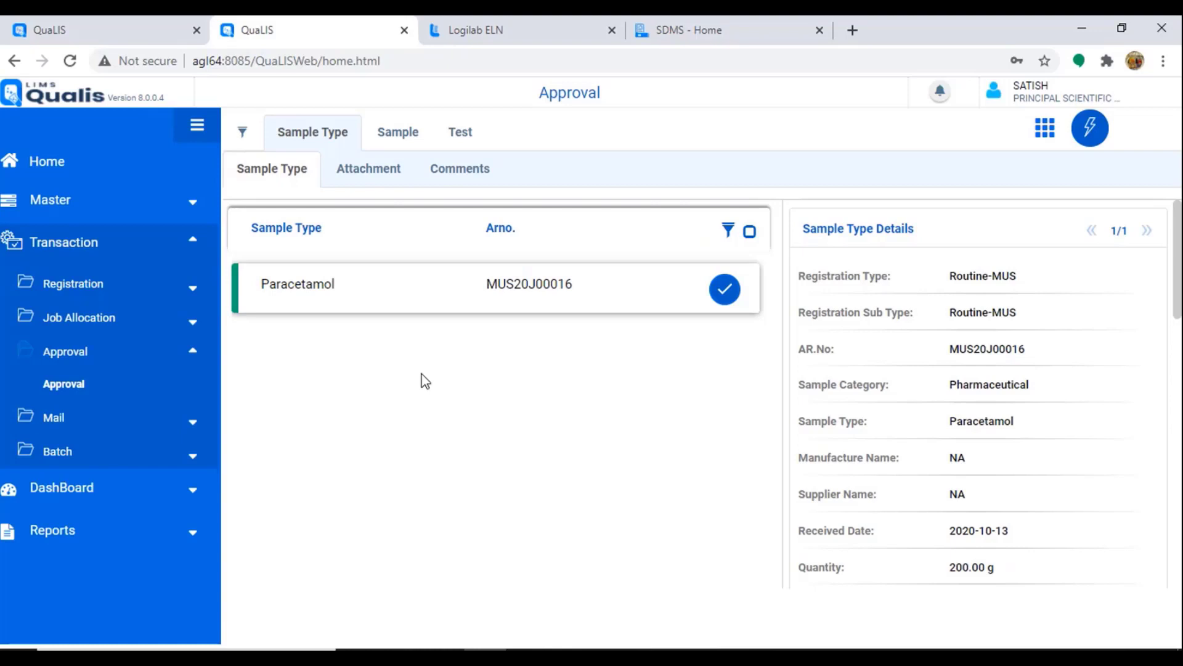
Switch to the QuaLIS administrator session and log back in with the account password.
left_click(89, 33)
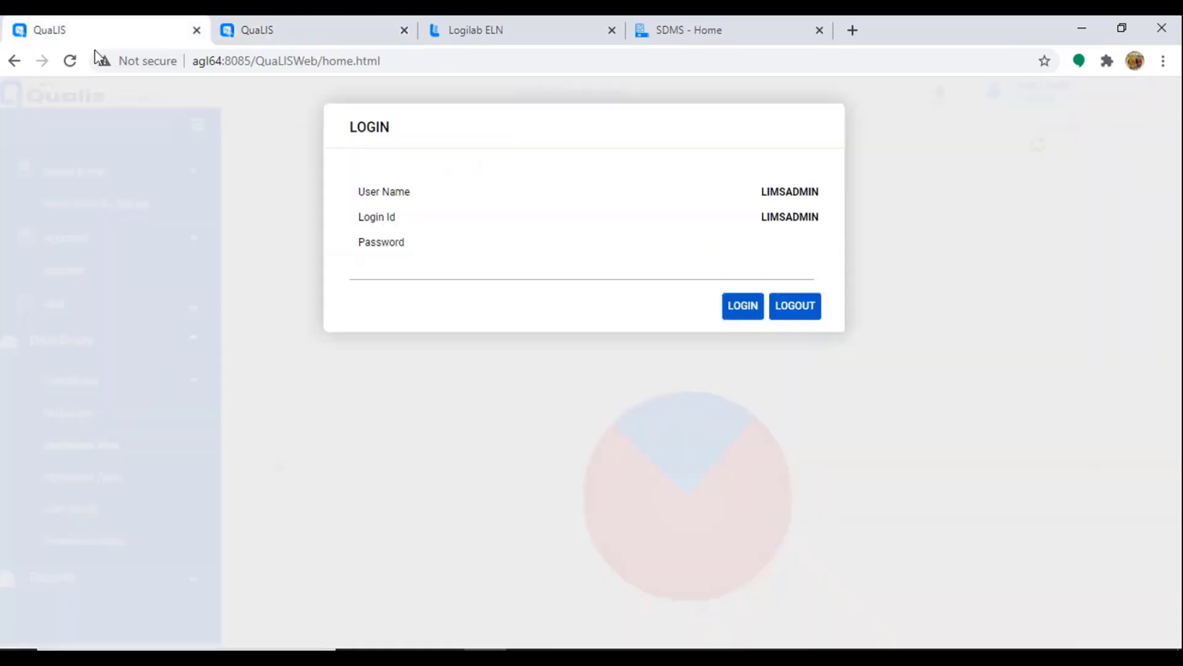
left_click(380, 268)
type("*****")
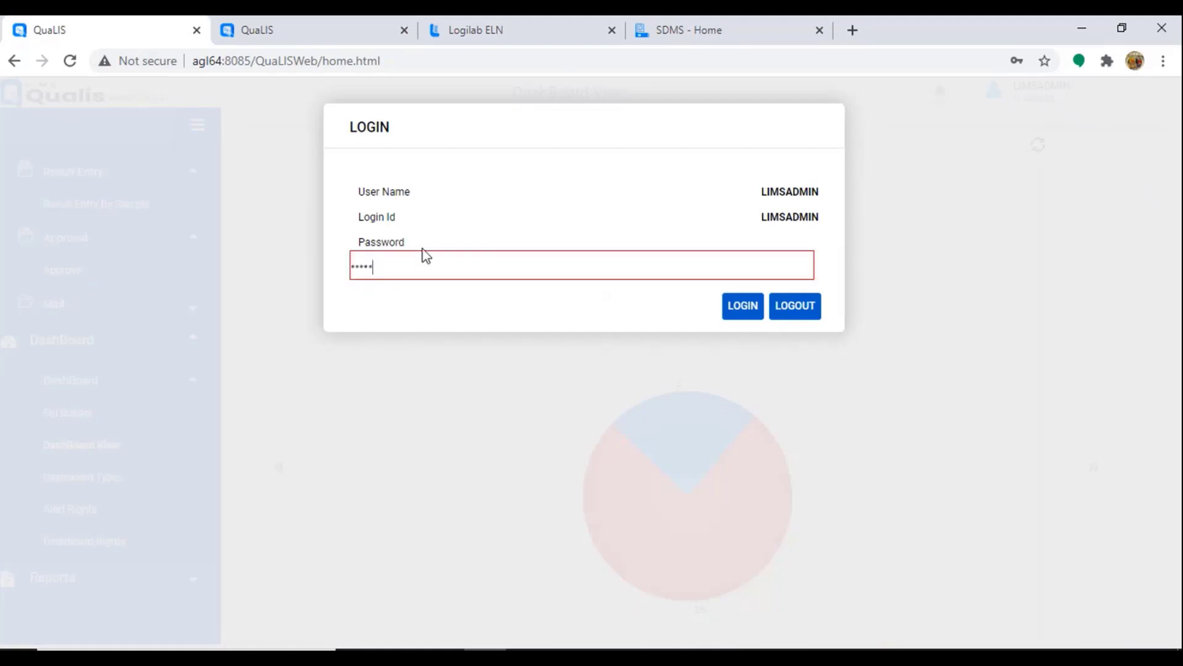
left_click_drag(406, 285, 327, 267)
key("Return")
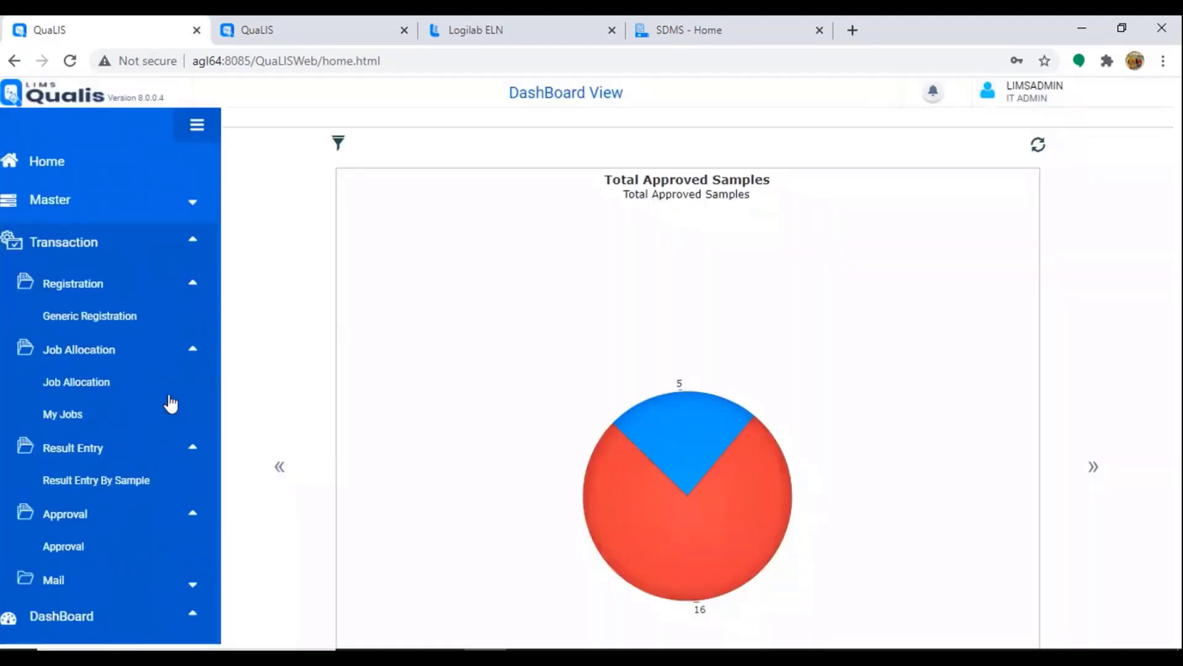
Open the Report Designer, view the actions available for the COA_Chromatography report, and return to the approval session.
left_click(108, 216)
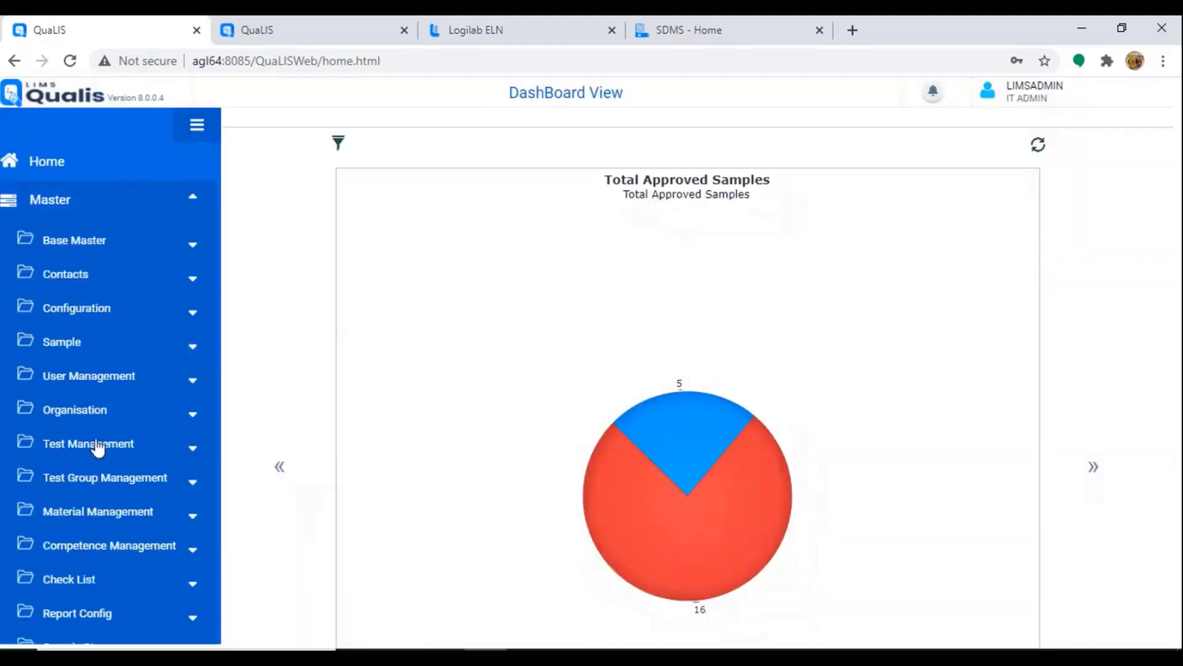
scroll(111, 452, "down", 3)
left_click(84, 440)
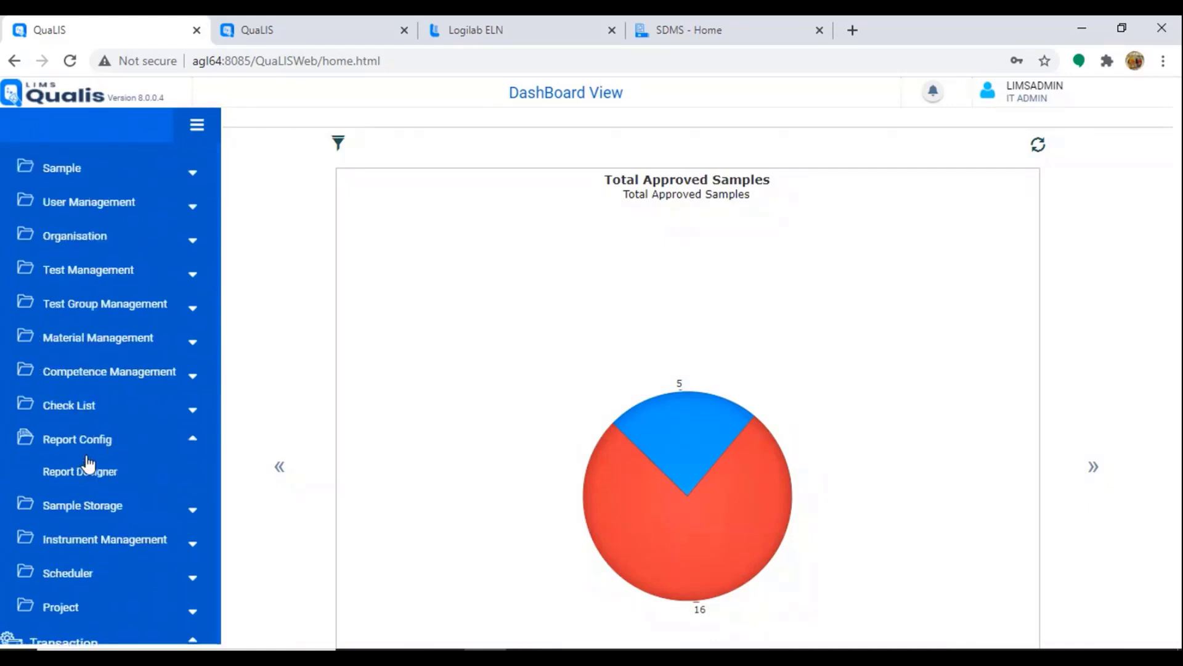
left_click(92, 475)
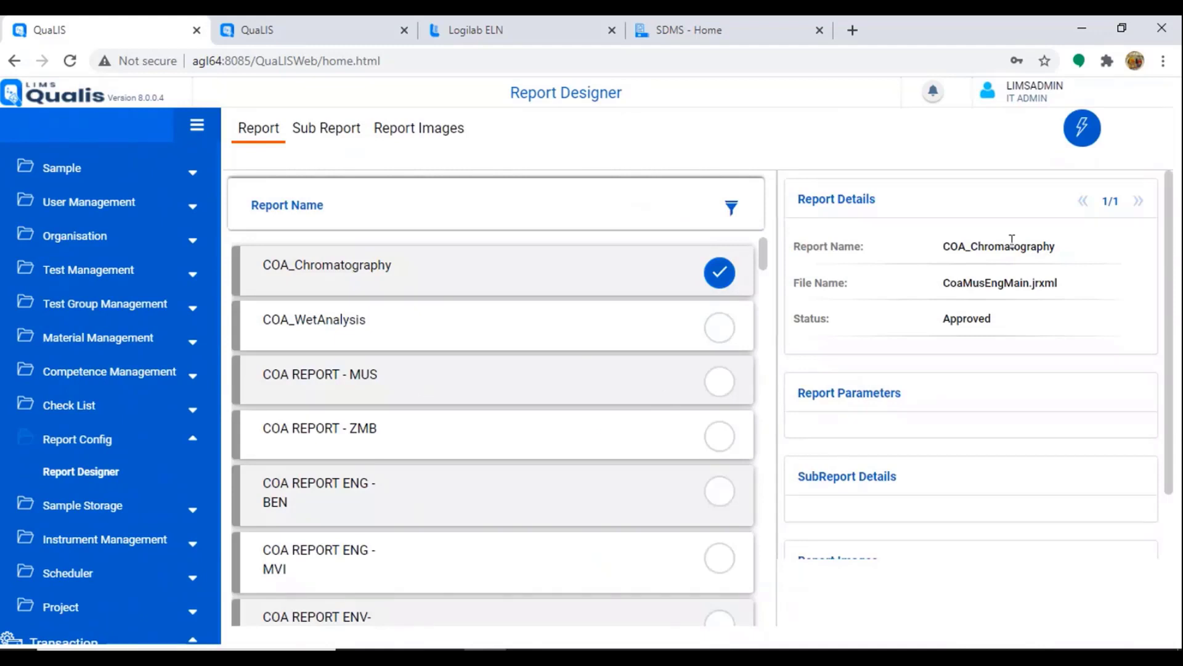
left_click(1079, 132)
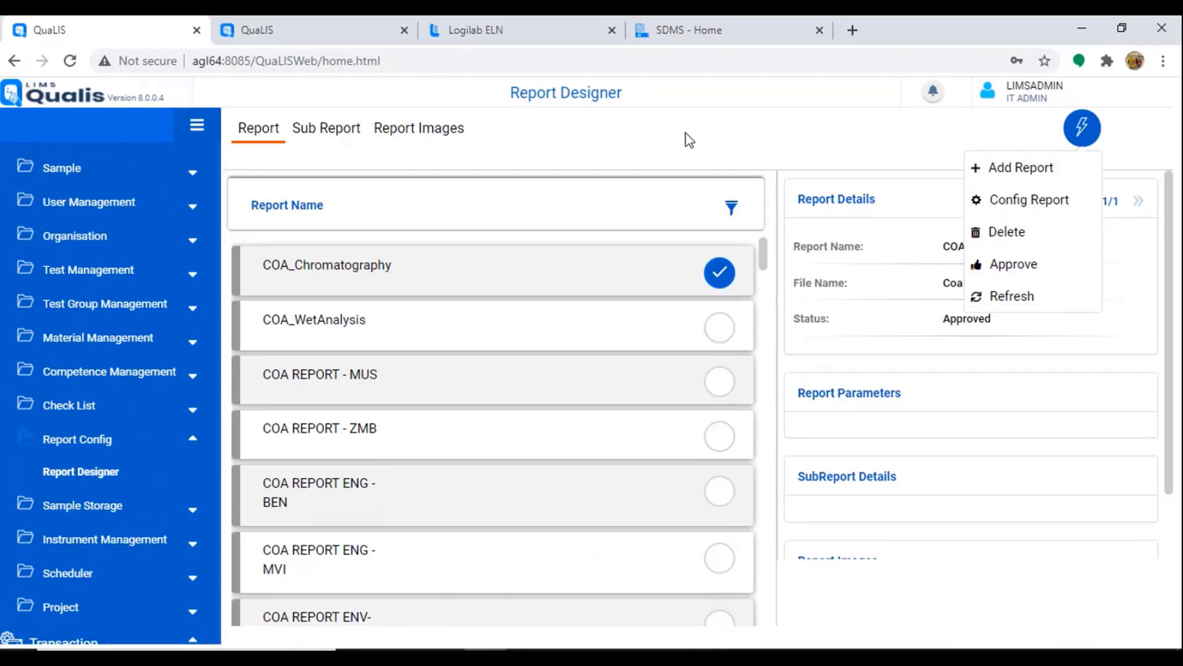
left_click(335, 32)
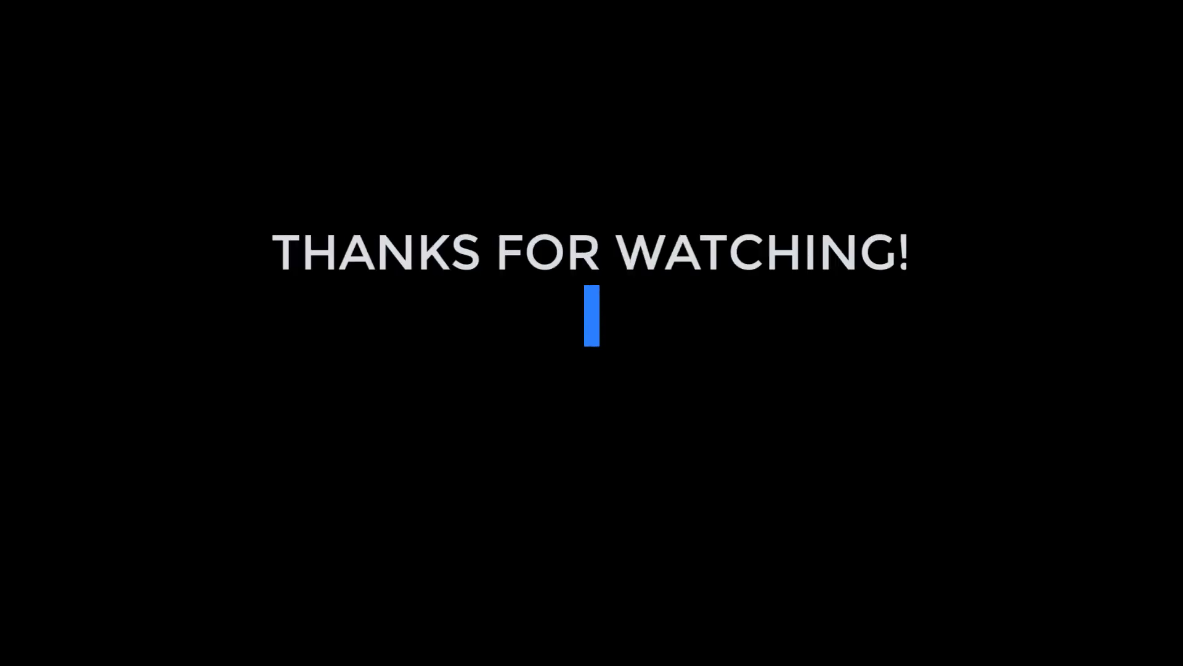